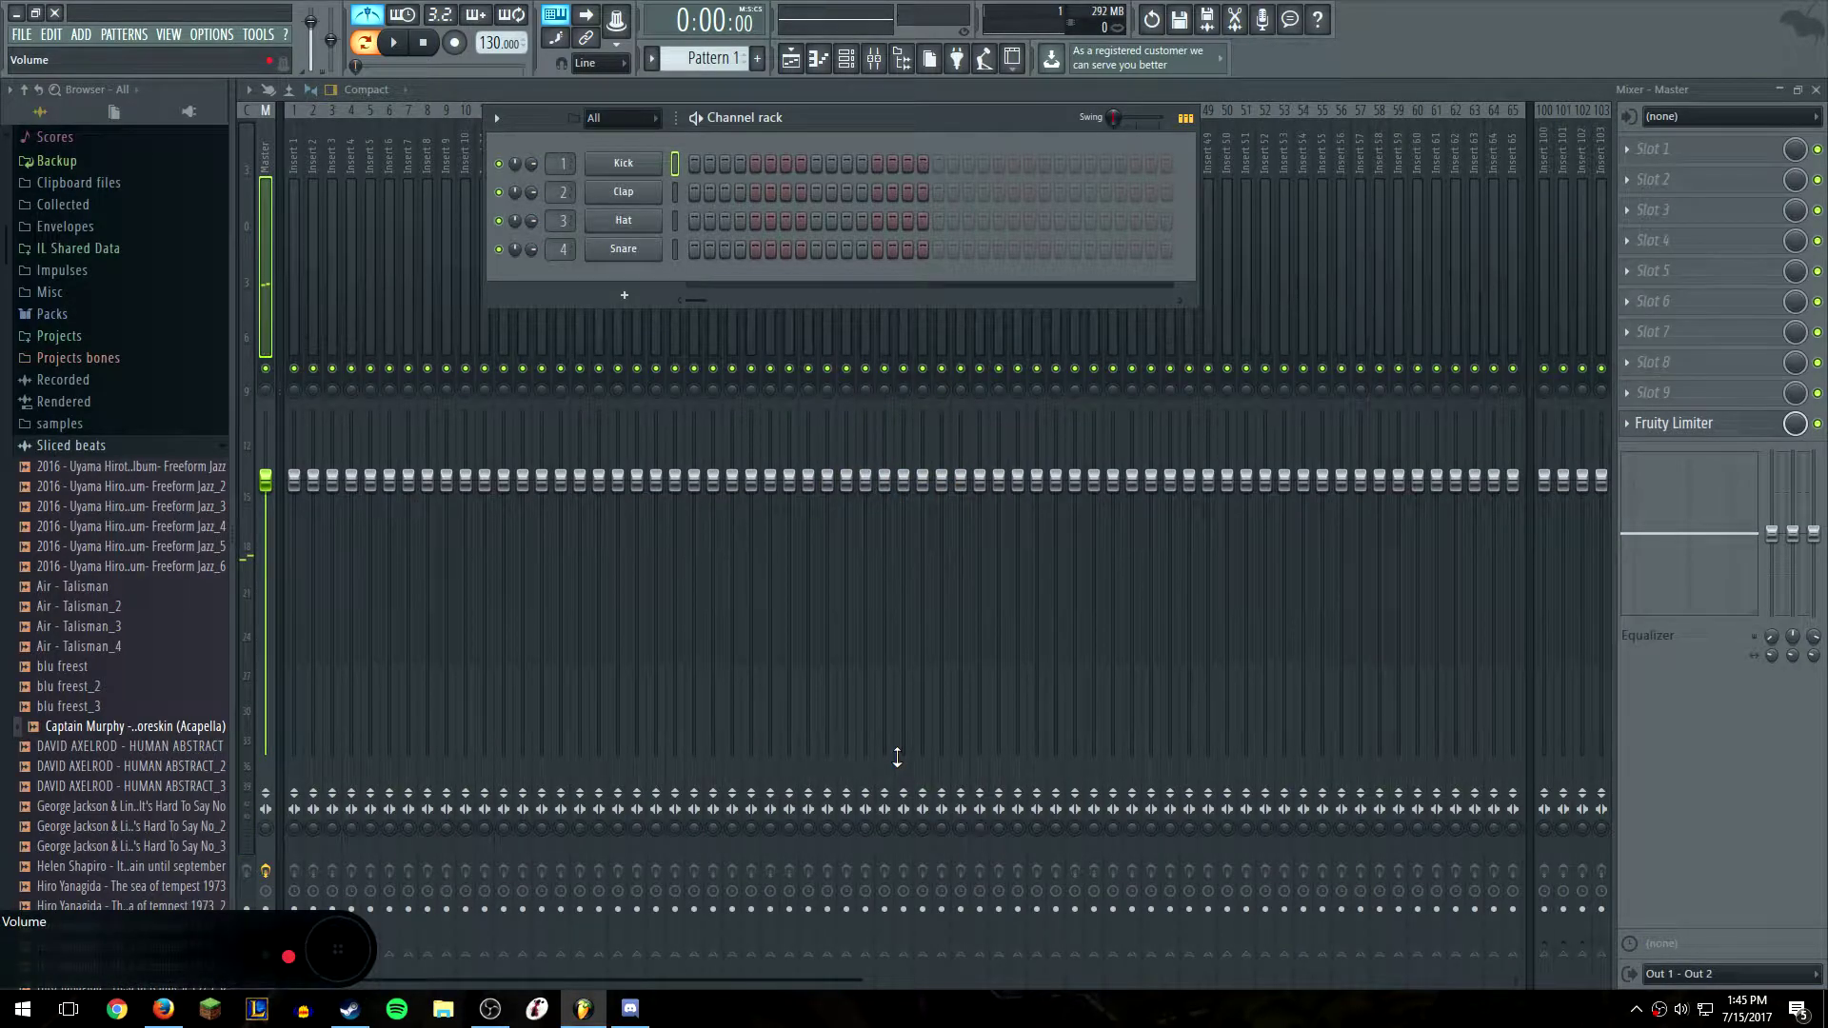
Load Kick 4 into the Kick channel and Kick 1 into the Clap channel from the Creep Kit Vol 2 Kicks folder
left_click(123, 447)
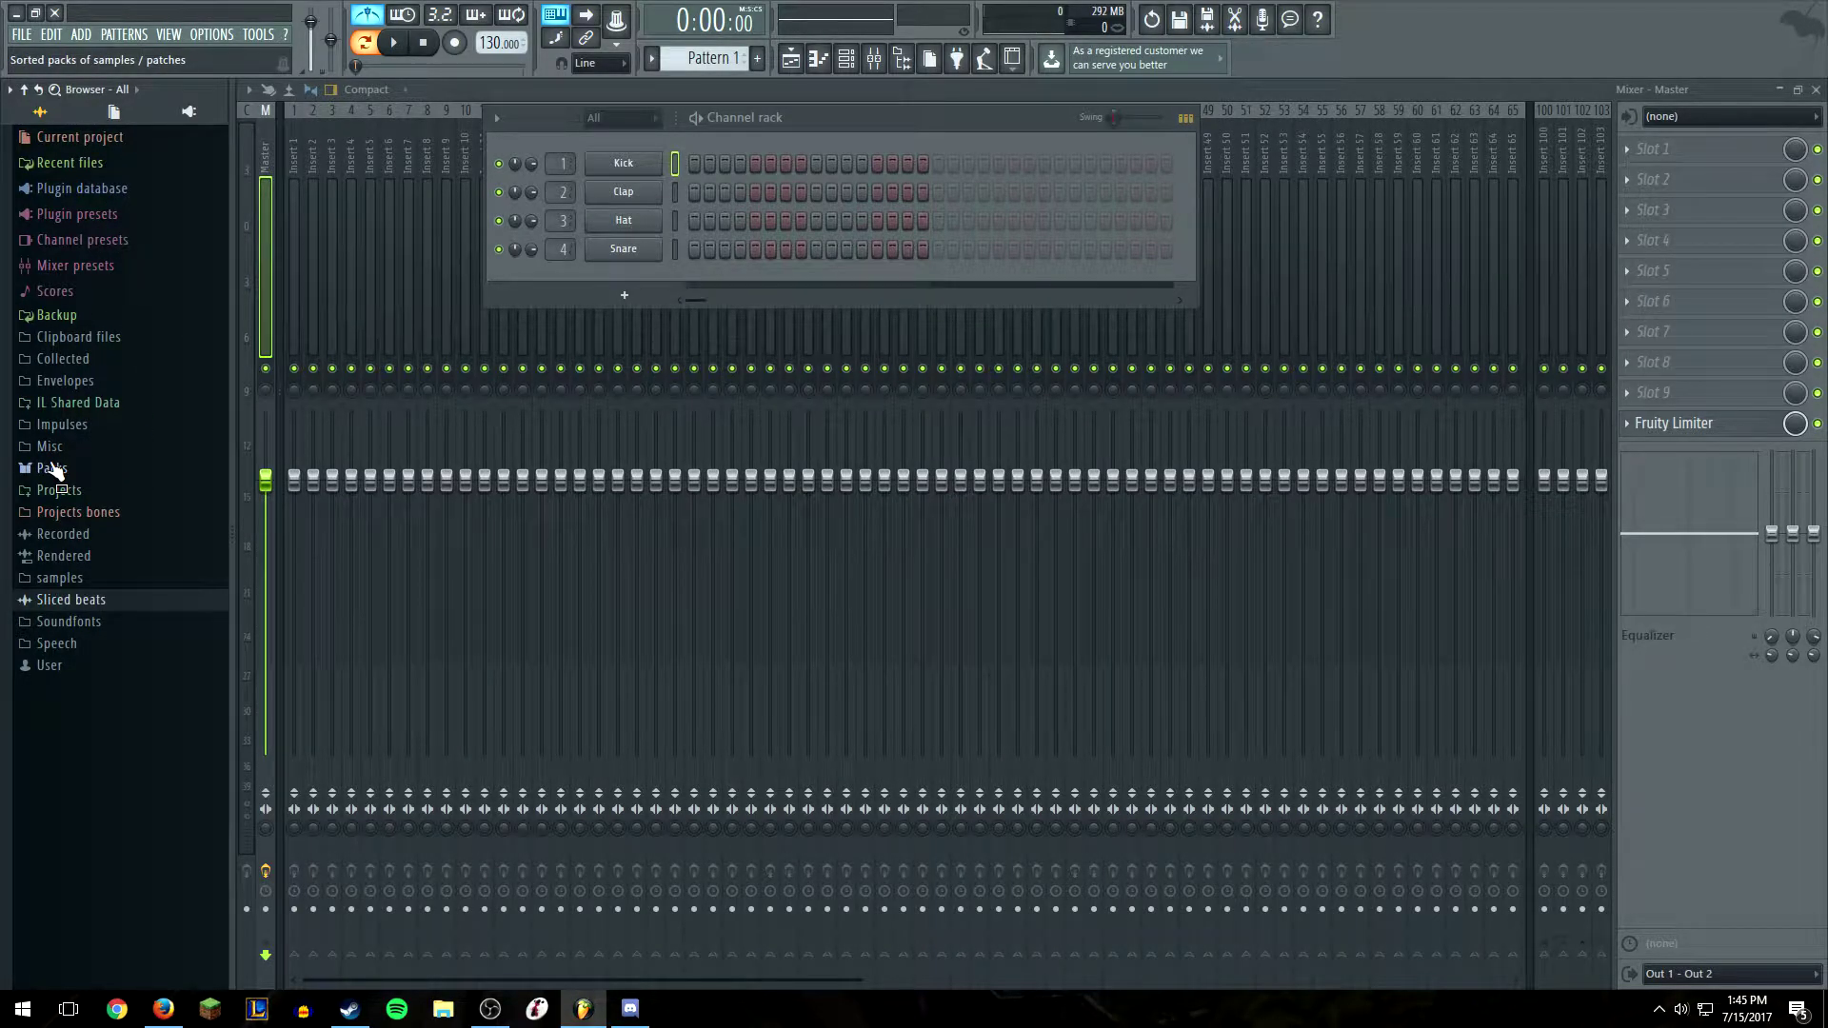
left_click(53, 467)
left_click(92, 514)
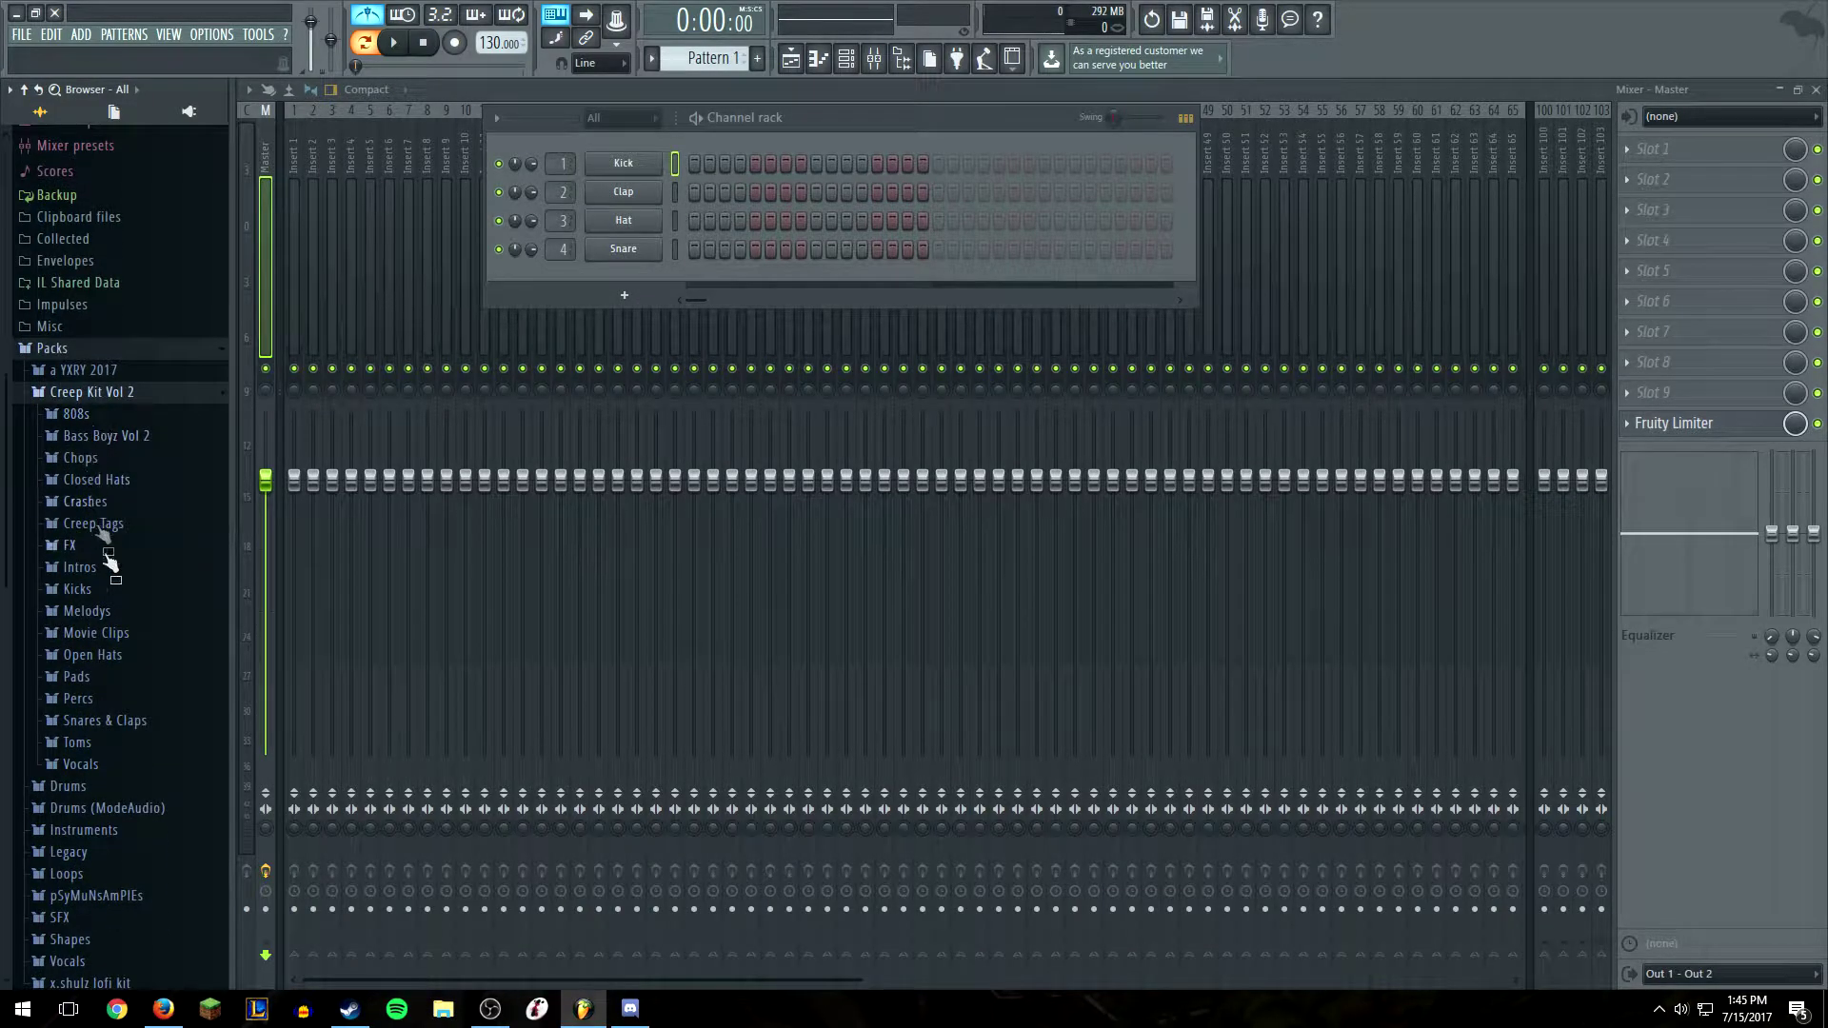
left_click(112, 611)
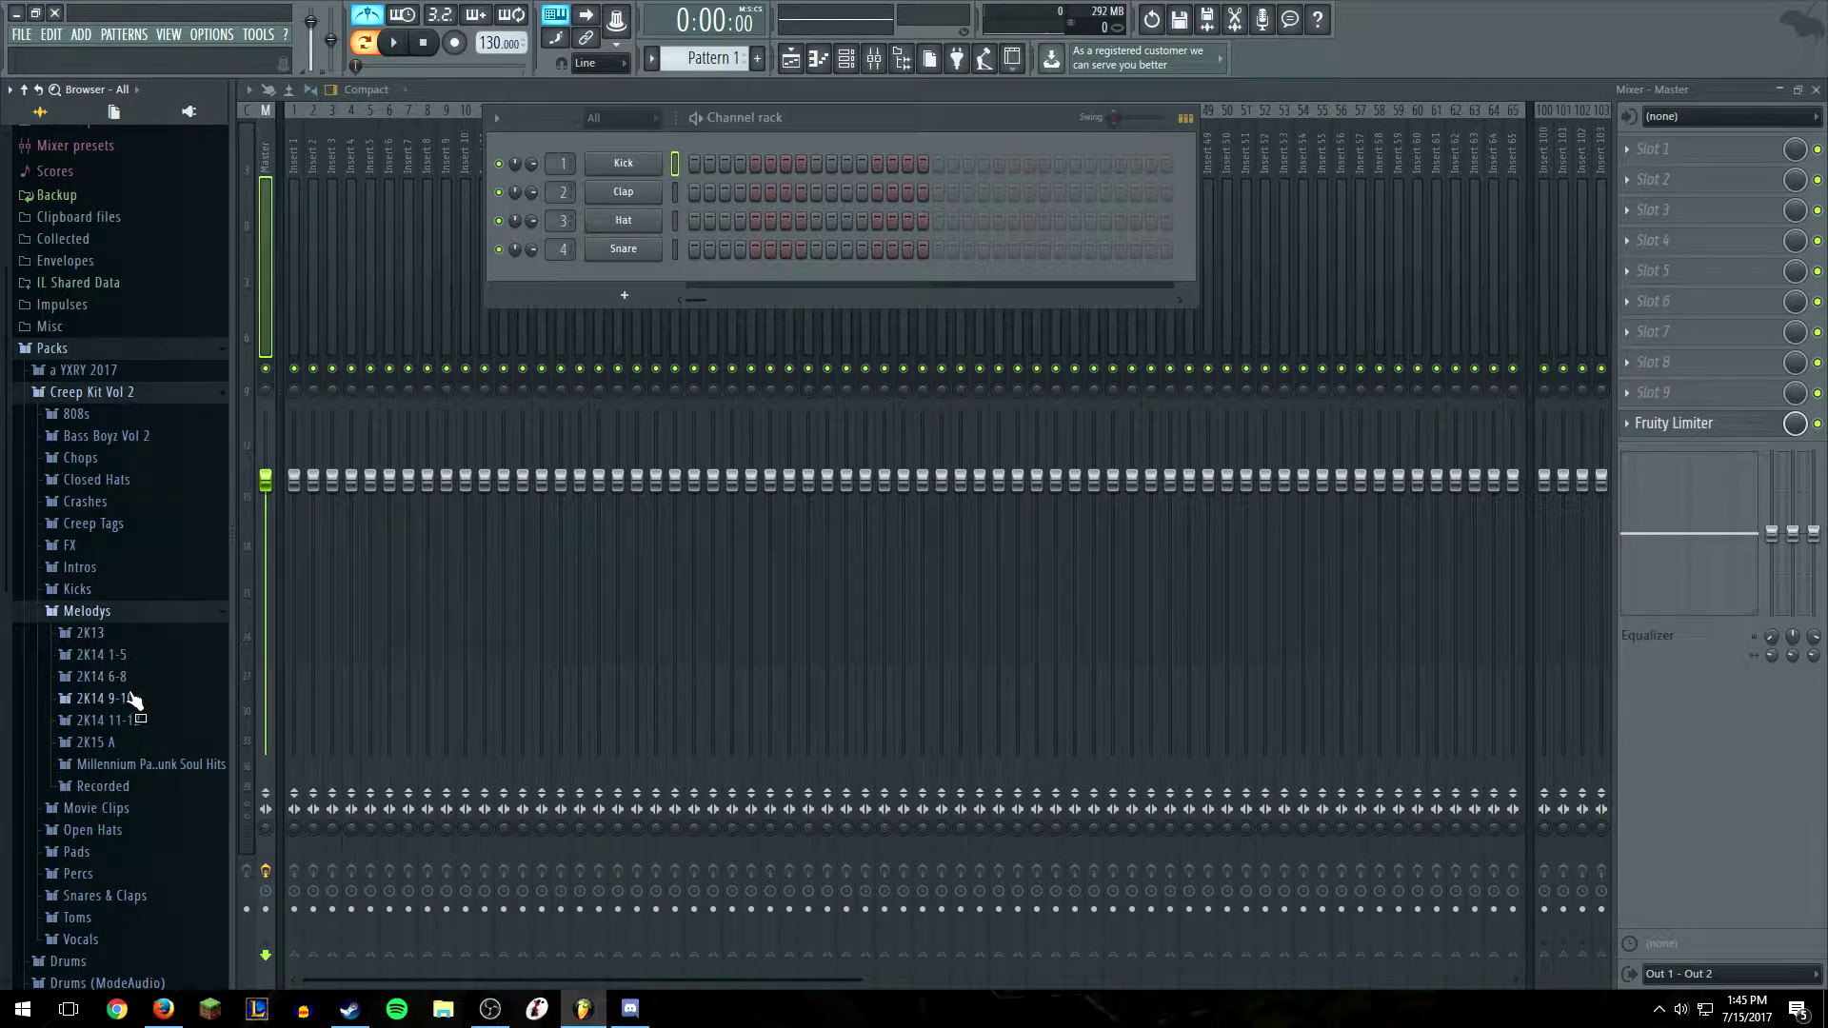
left_click(124, 590)
left_click_drag(133, 753, 623, 163)
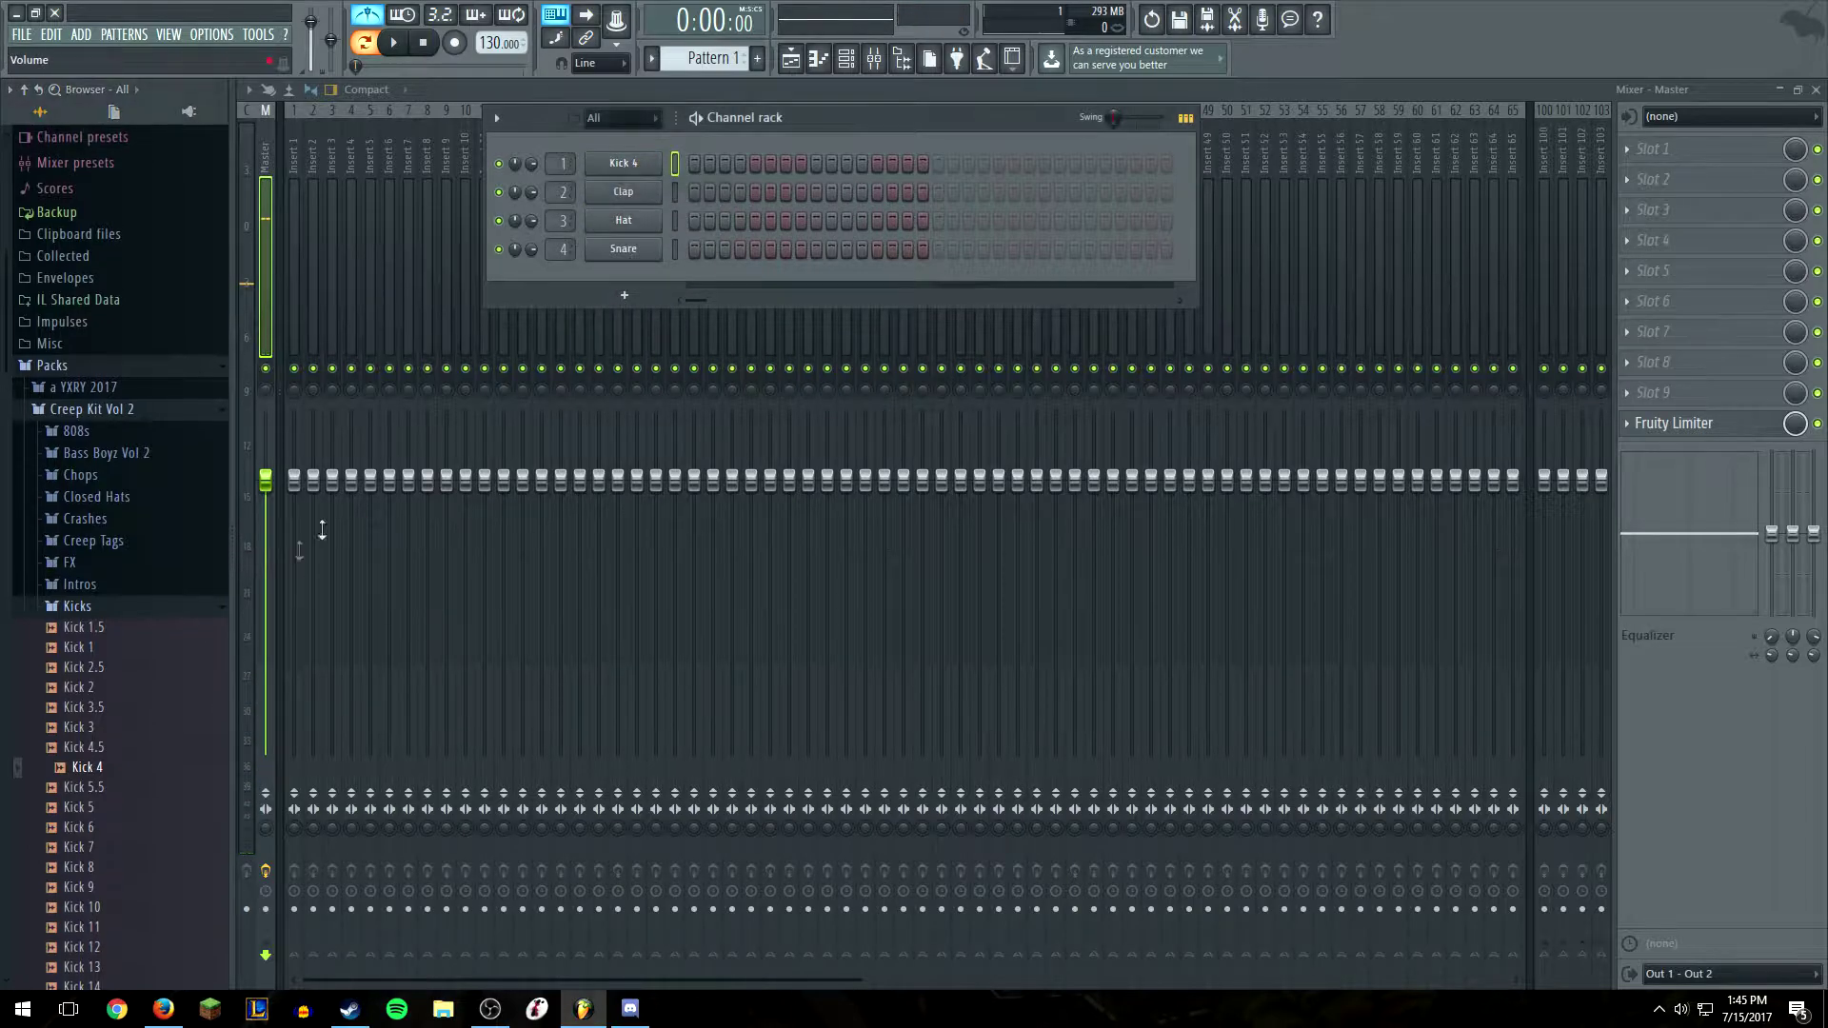
left_click_drag(98, 644, 624, 191)
Preview samples in the Creep Kit Vol 2 Intros folder and load Playstation 2 Intro into the Hat channel
left_click(129, 584)
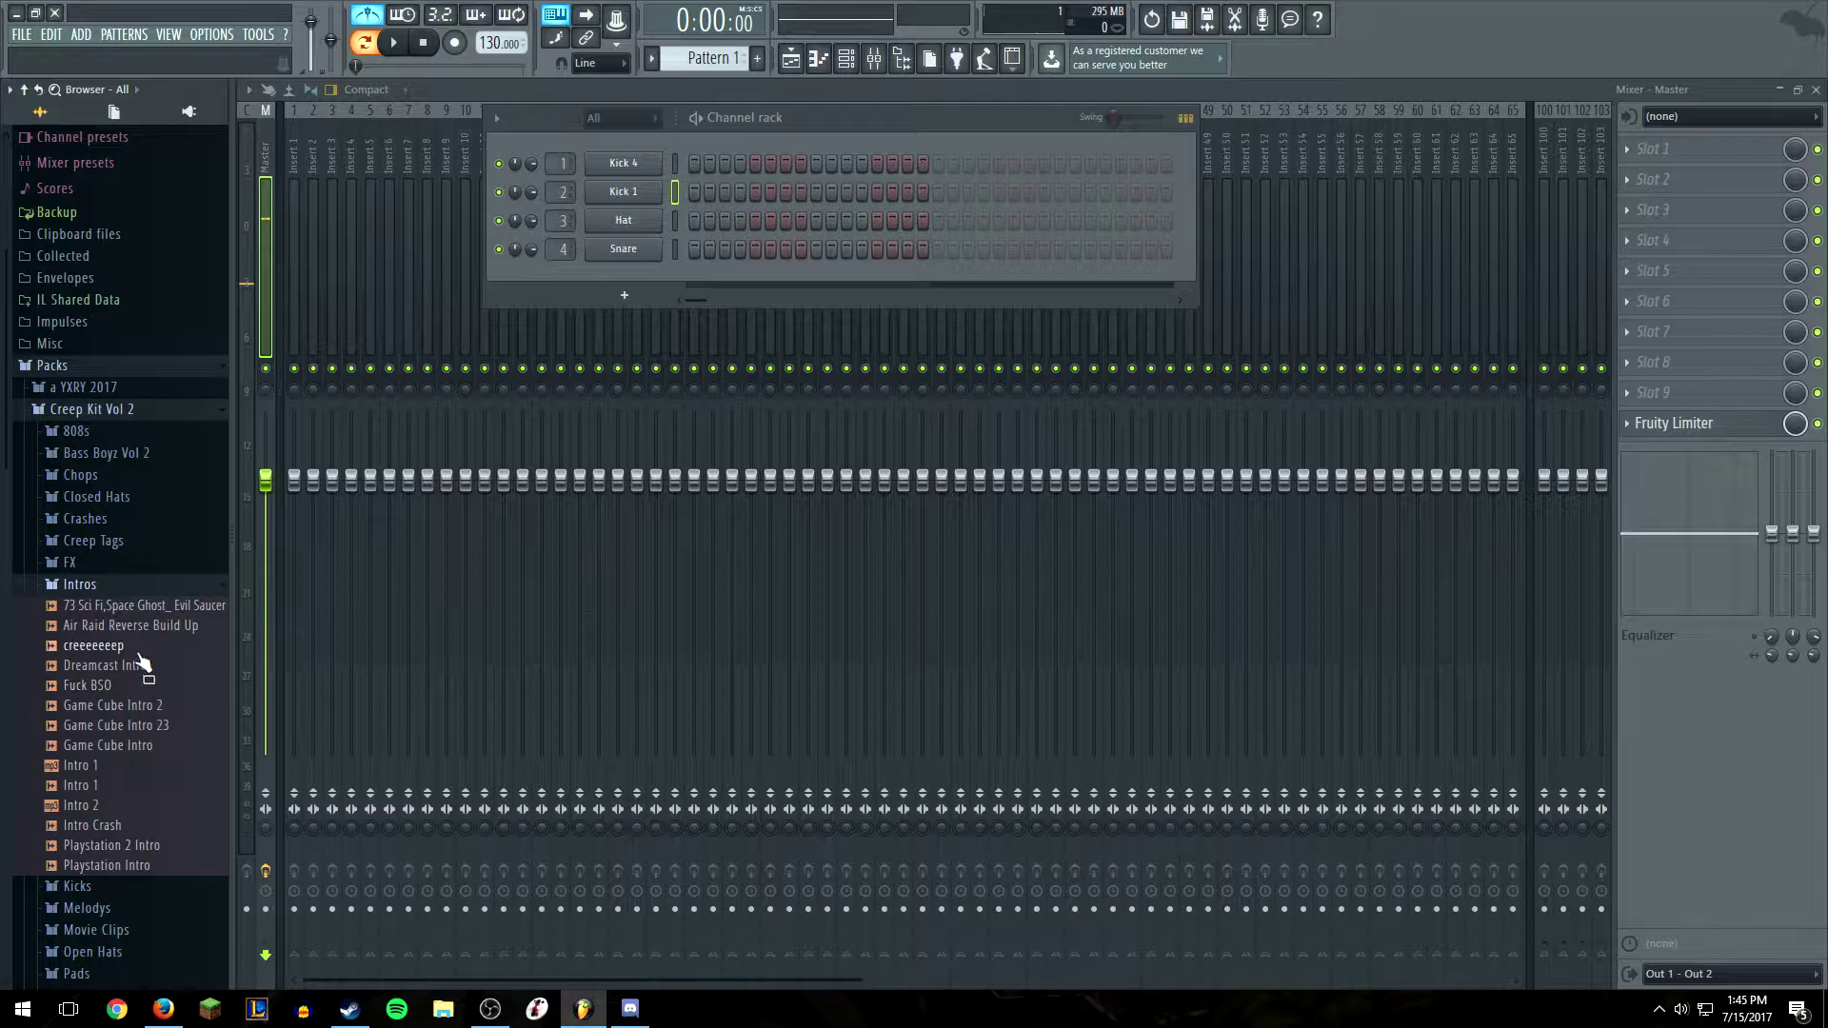
left_click(139, 649)
left_click(123, 824)
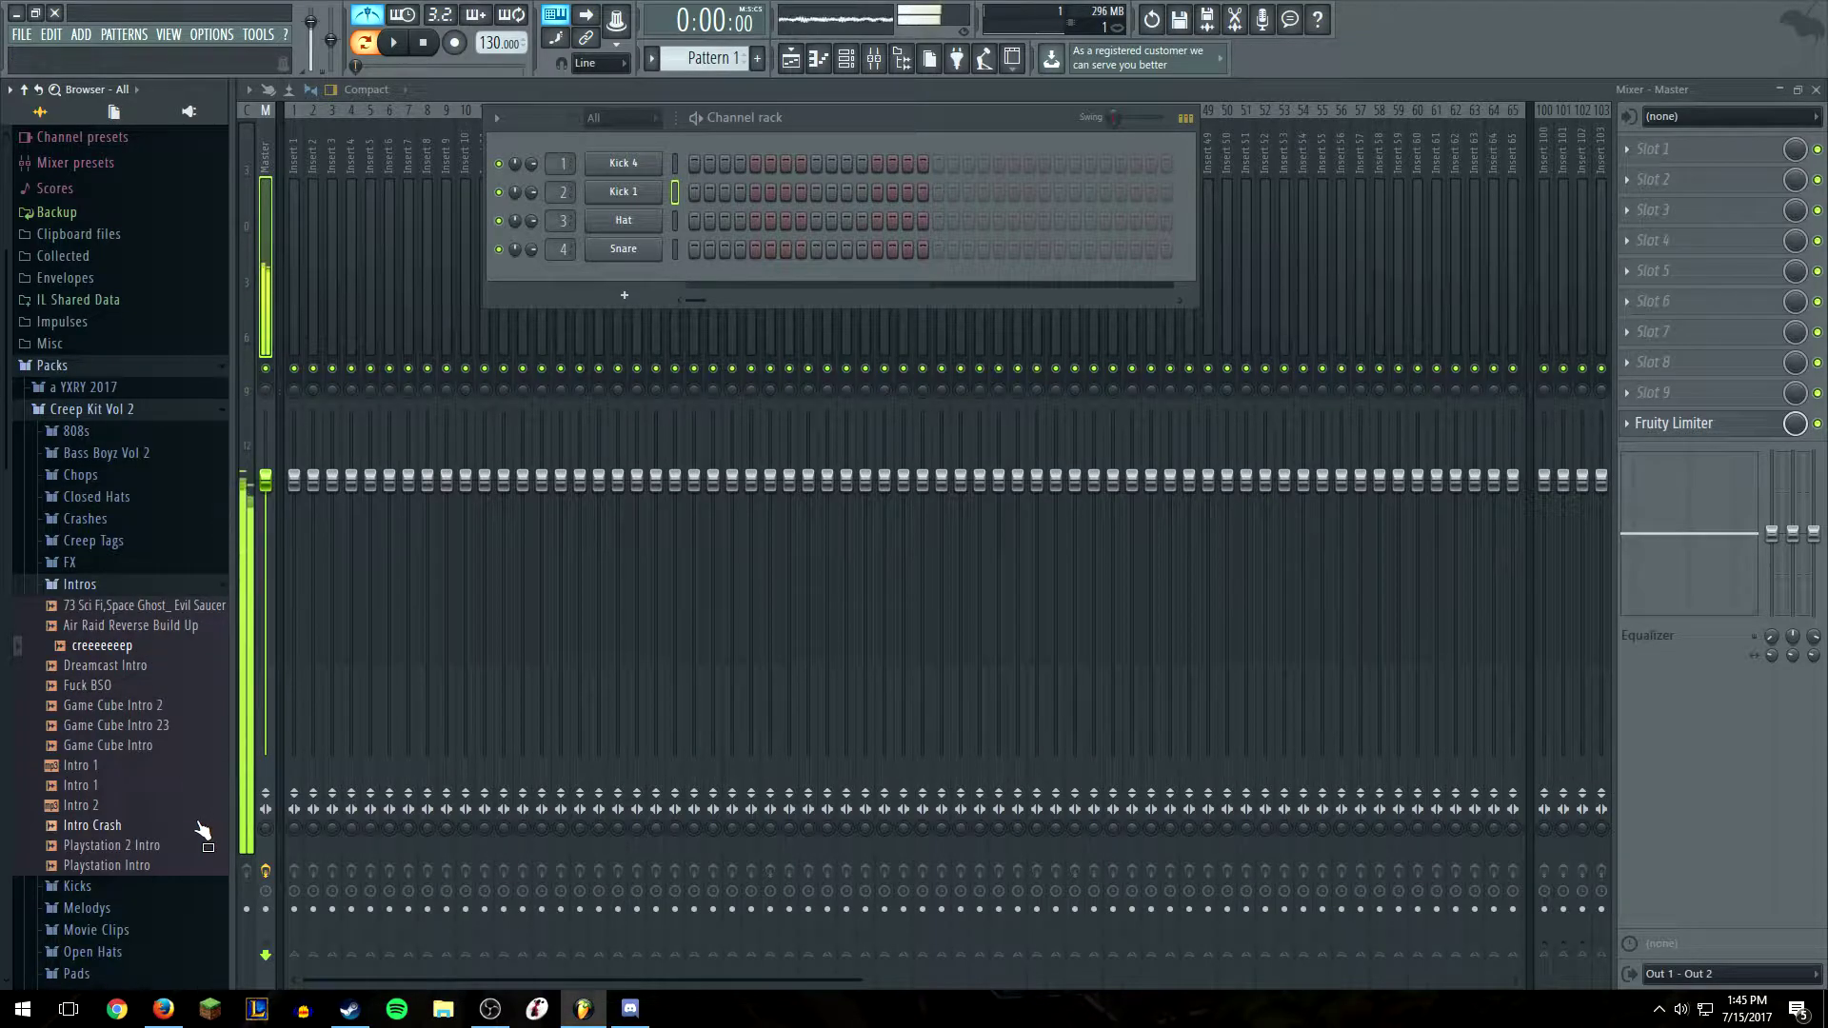
left_click(150, 845)
left_click_drag(150, 845, 640, 219)
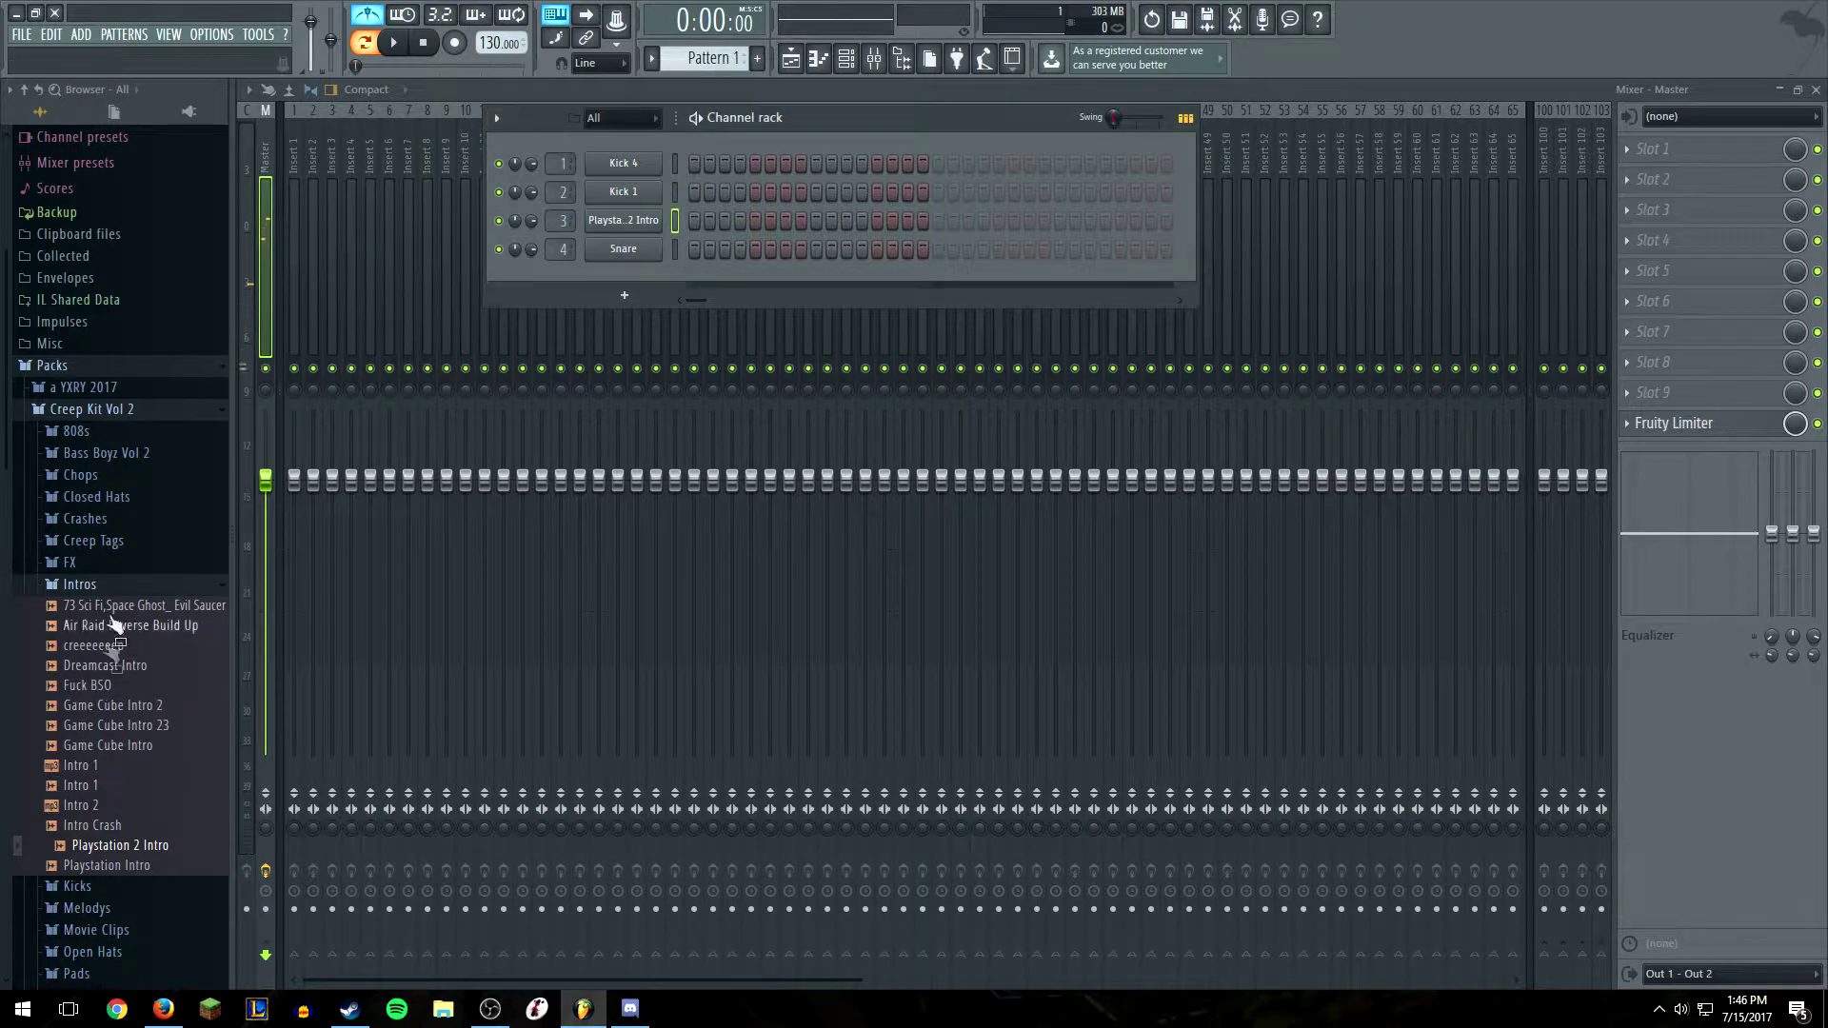
Audition several more intro samples and load Game Cube Intro into the Snare channel
left_click(119, 706)
left_click(122, 725)
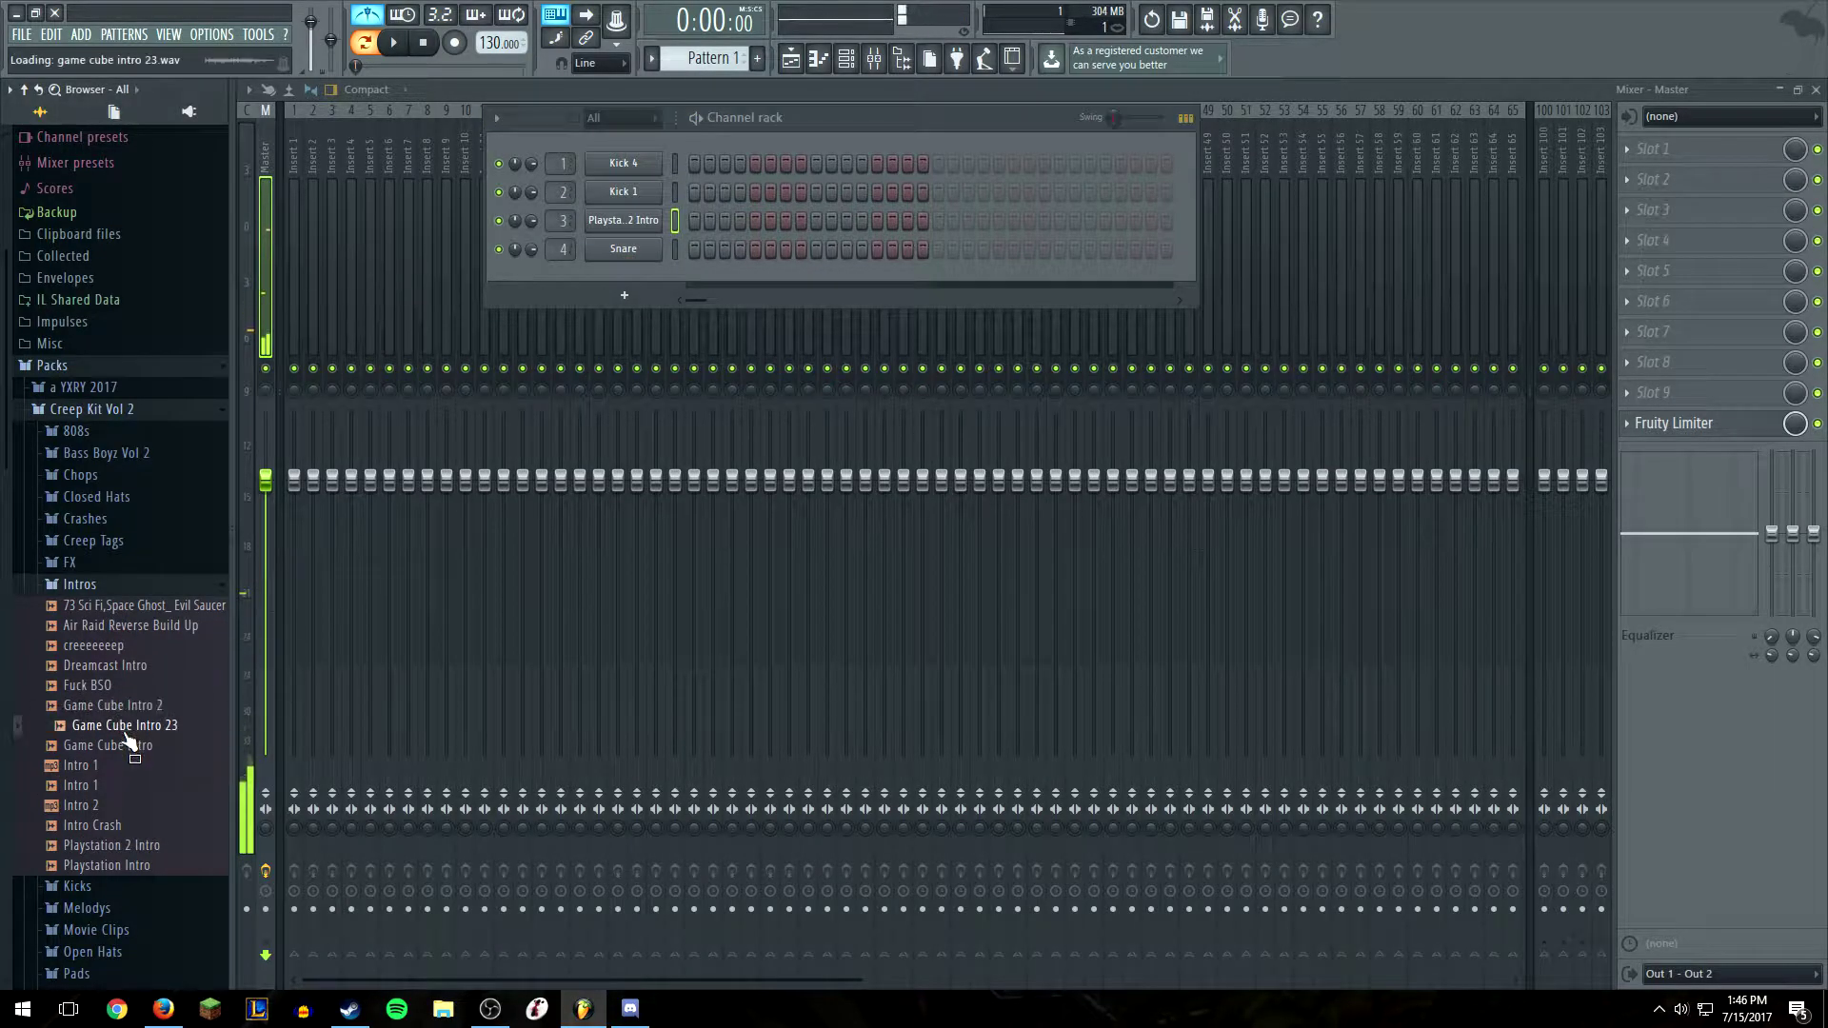
left_click(129, 669)
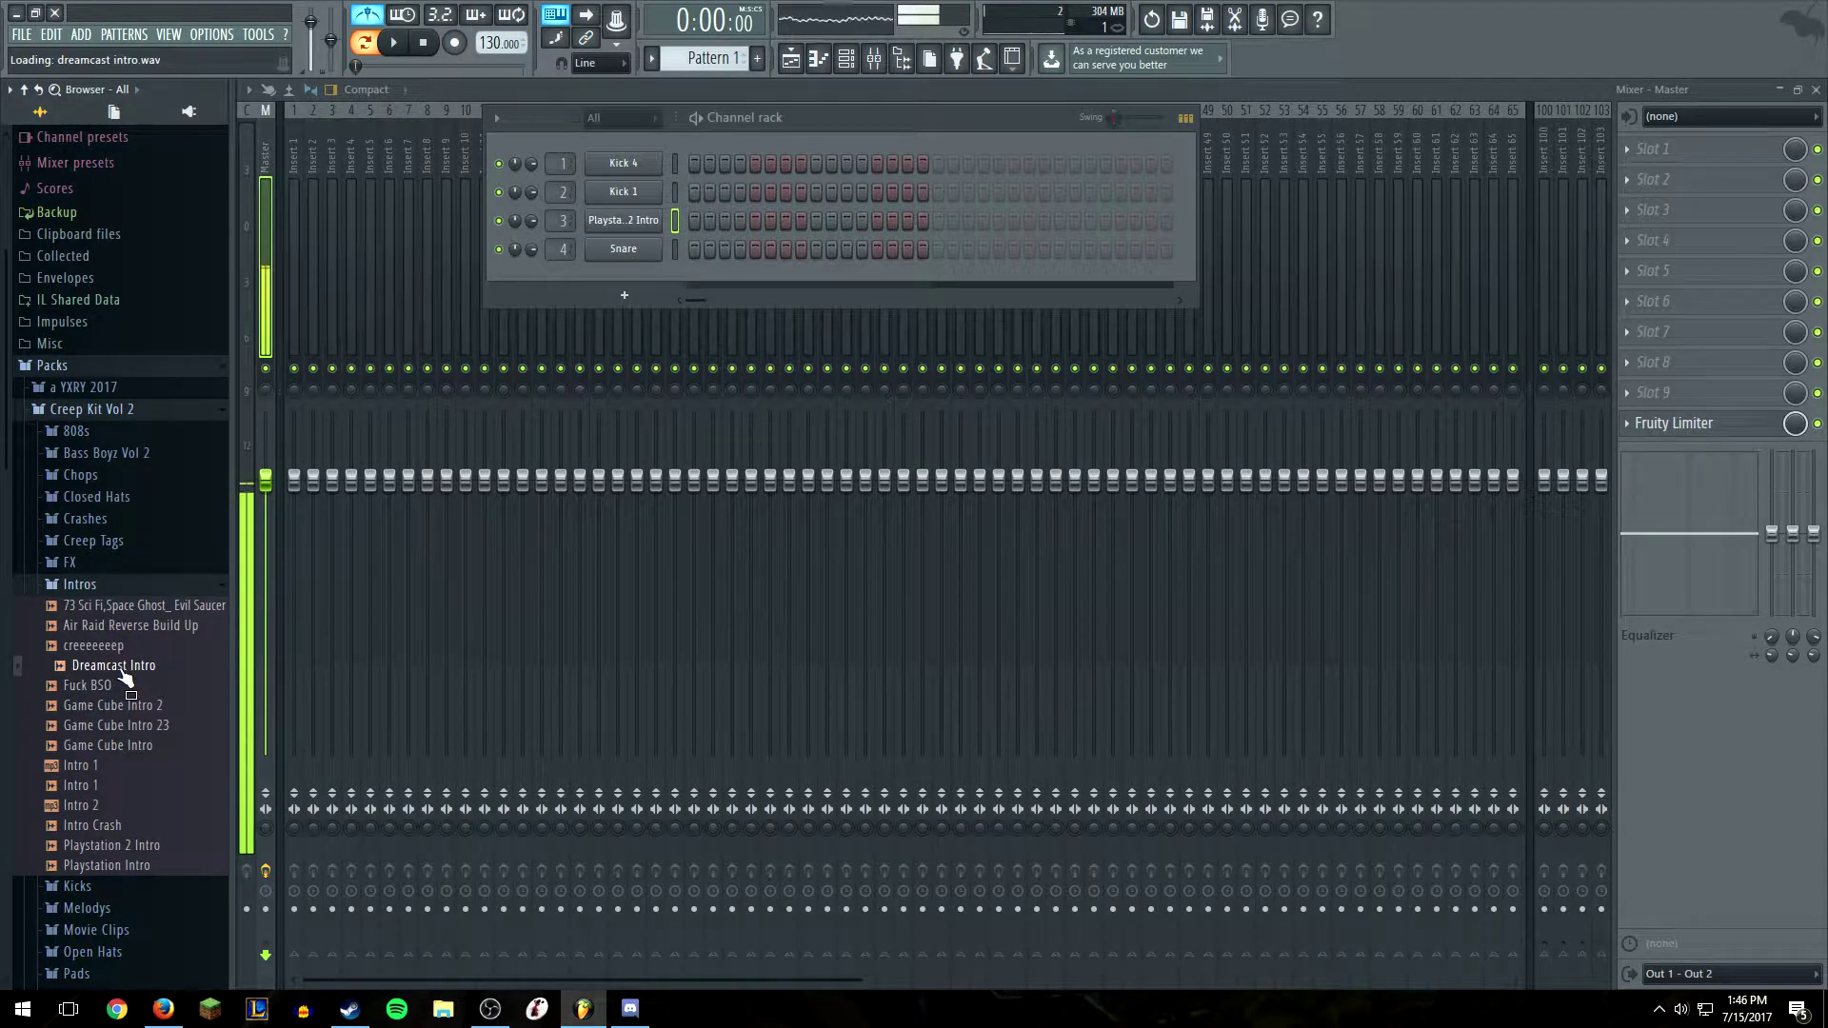
left_click(143, 626)
left_click(146, 610)
left_click(150, 748)
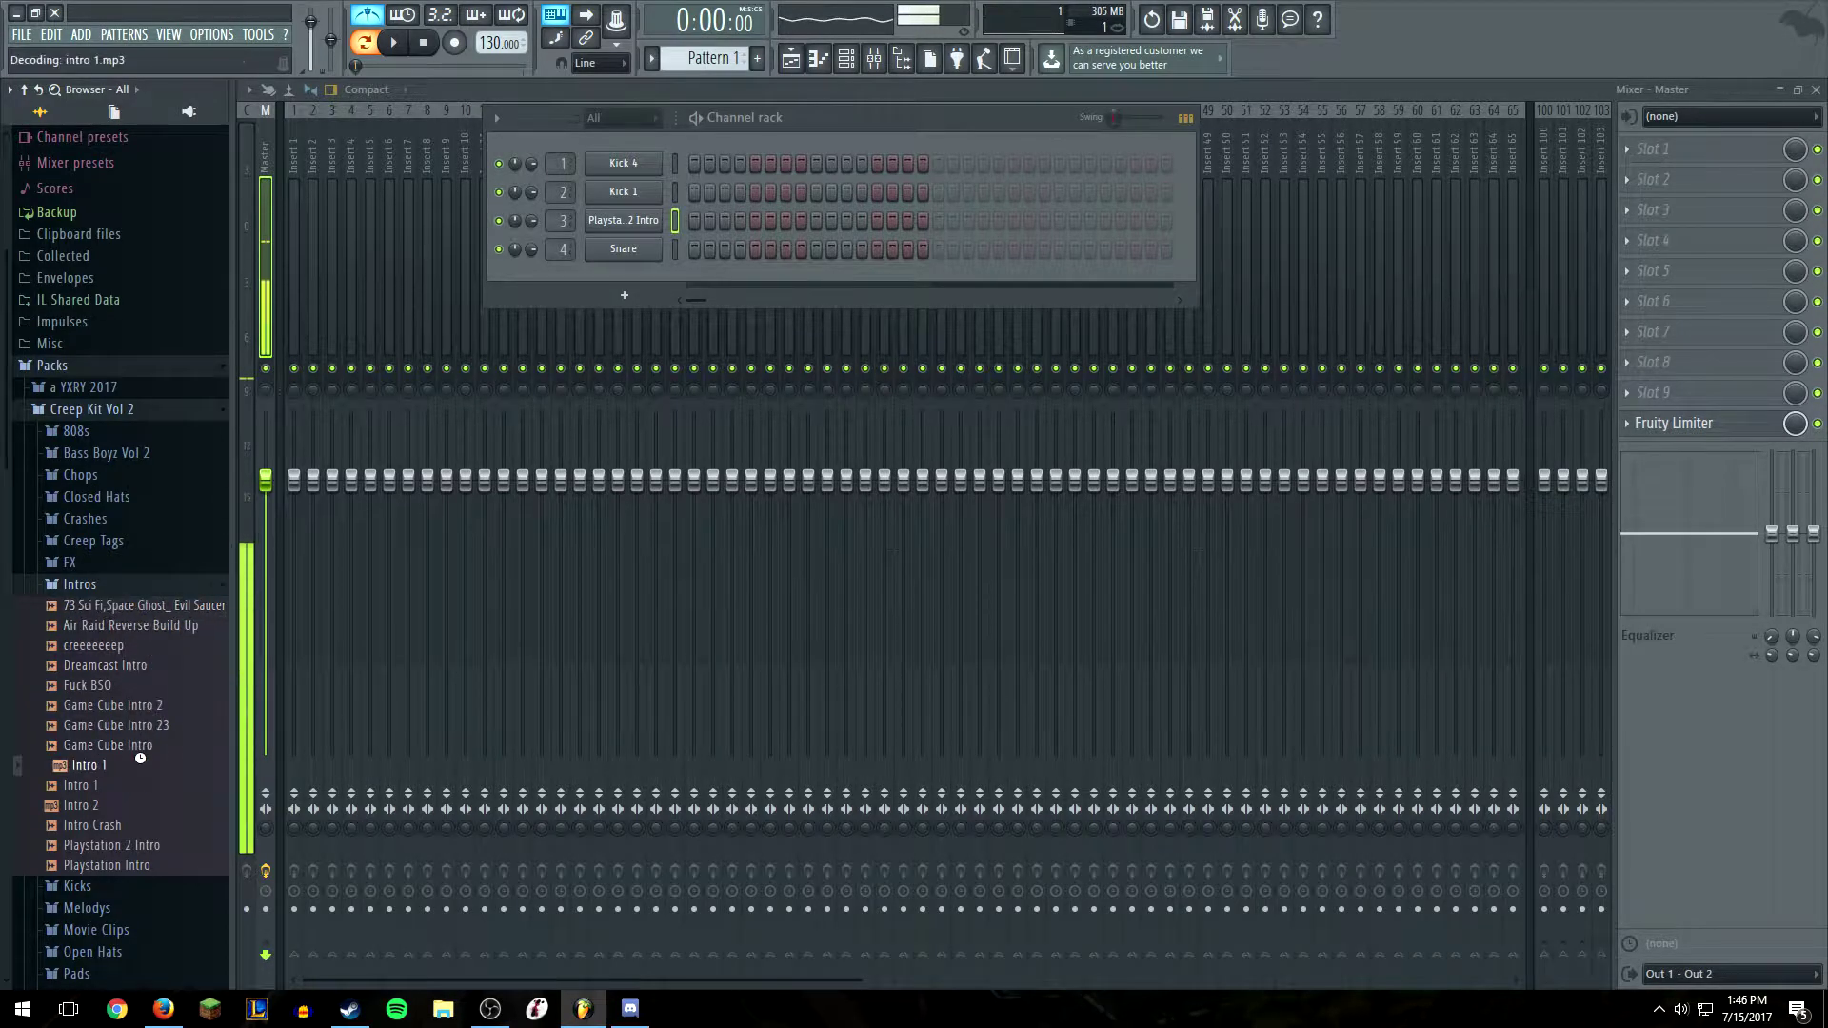
left_click_drag(152, 754, 627, 260)
Place a hit on the first step of the Game Cube Intro channel and play the pattern at 260 BPM
left_click(695, 248)
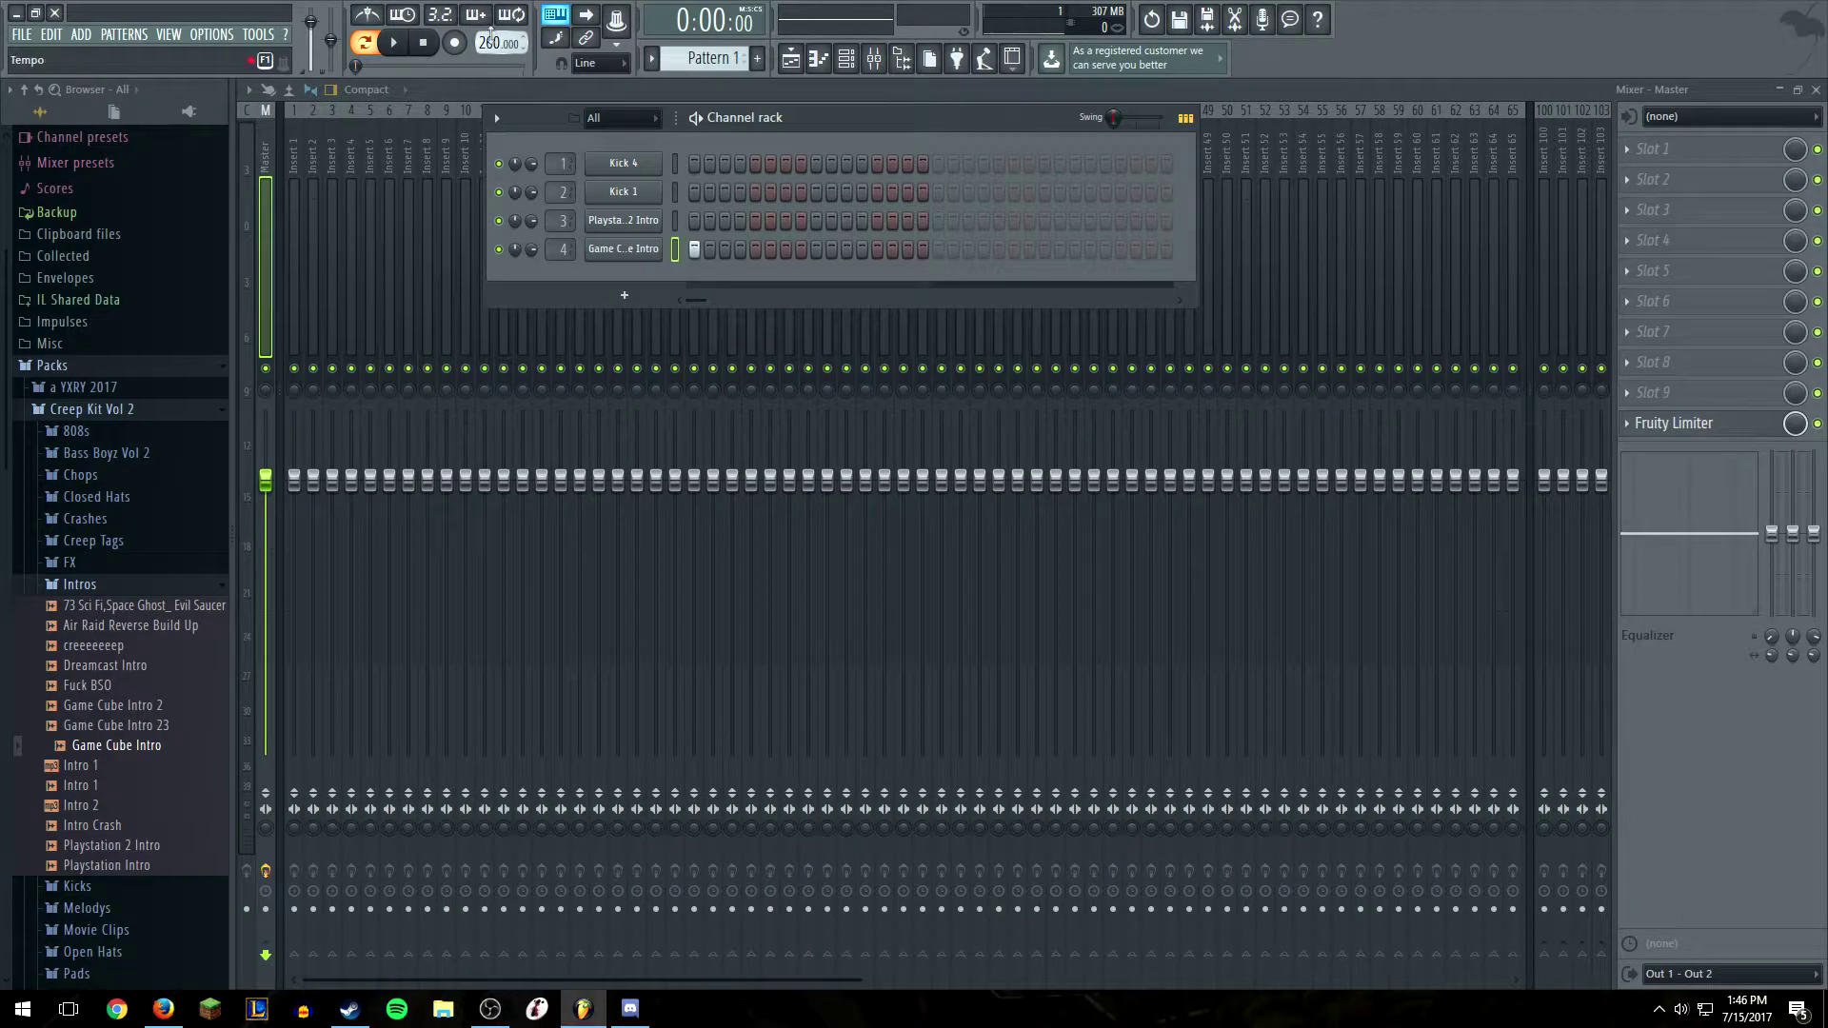
left_click(394, 42)
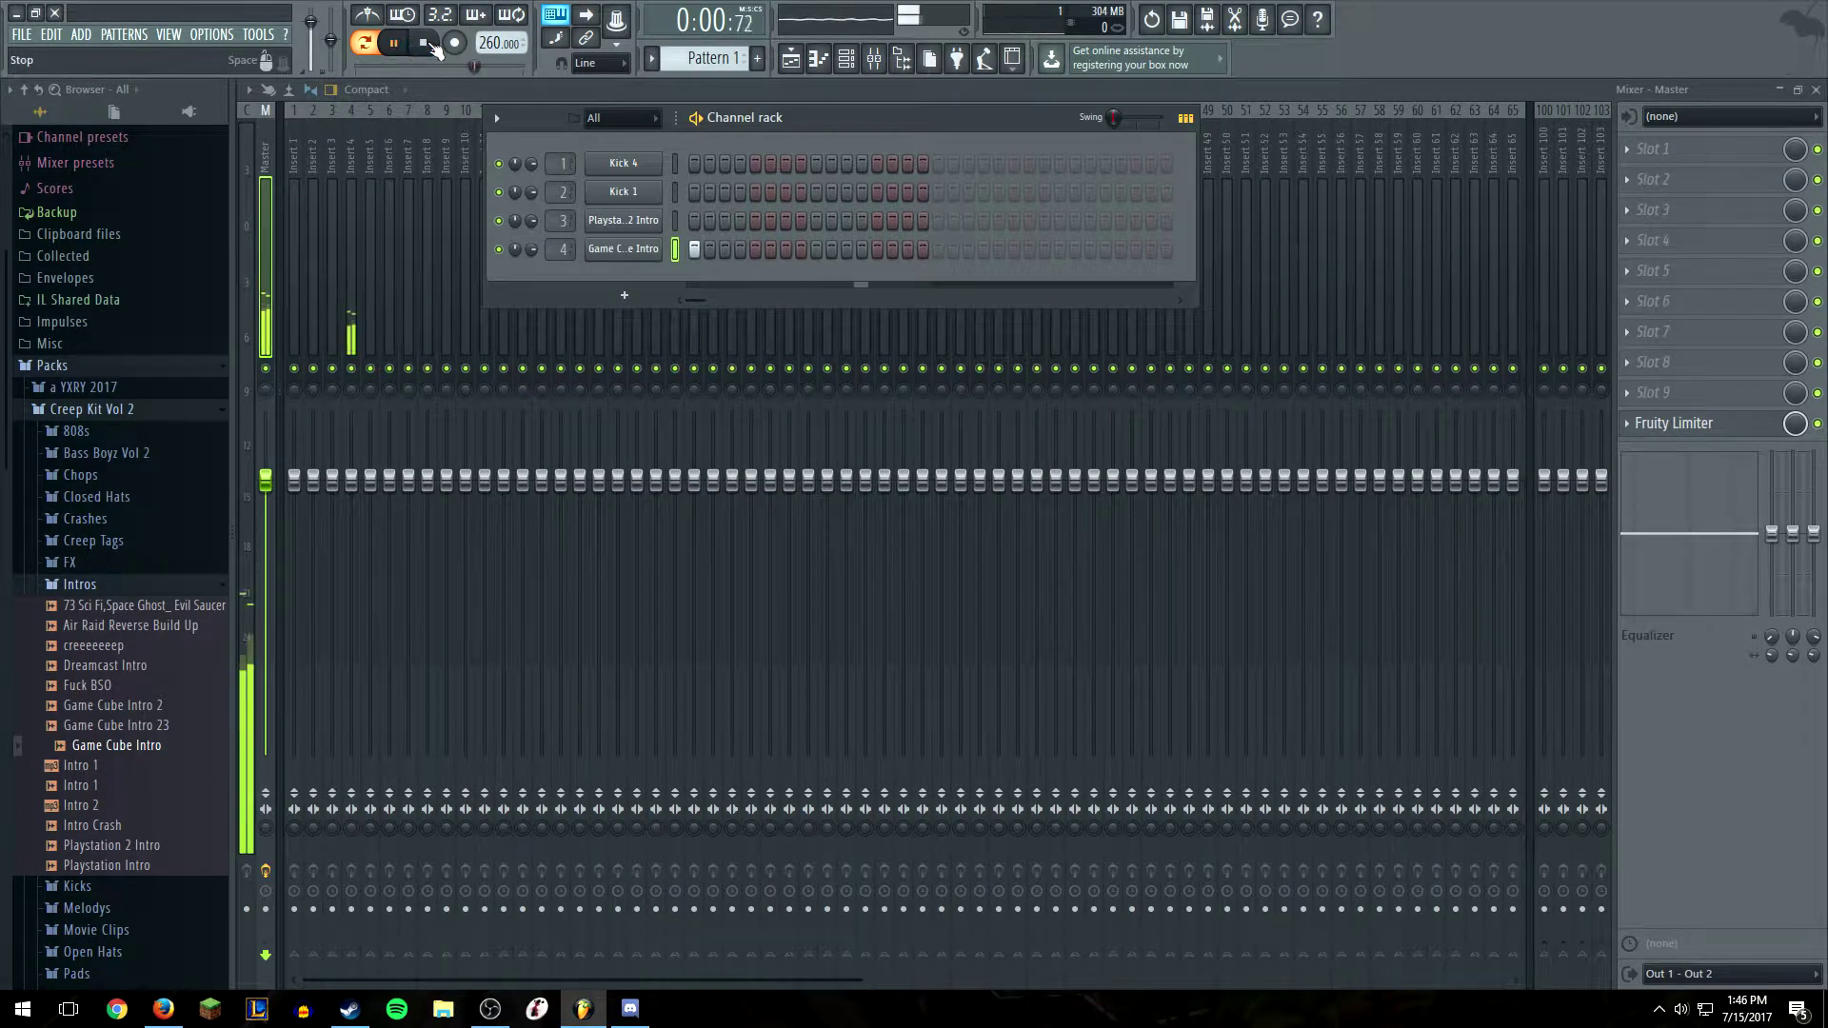
key("space")
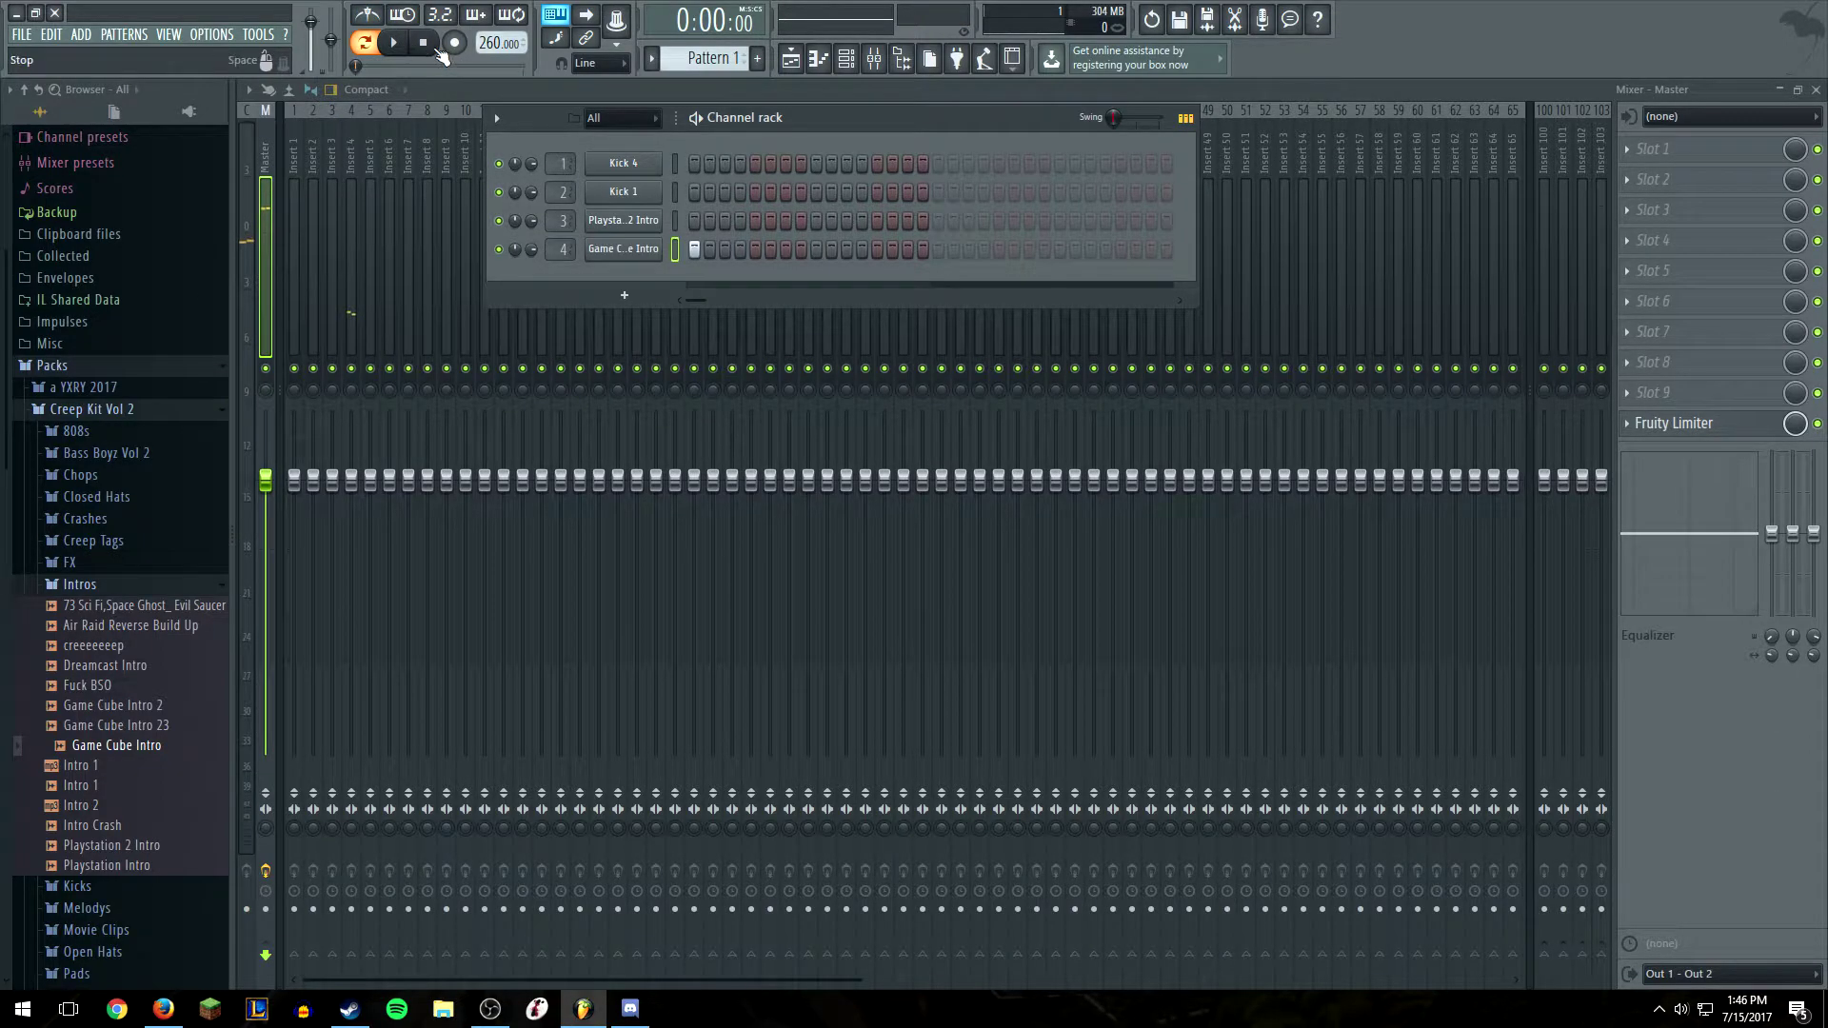
Set the project tempo to 359 BPM with the tempo tapper and close the tapper
right_click(477, 38)
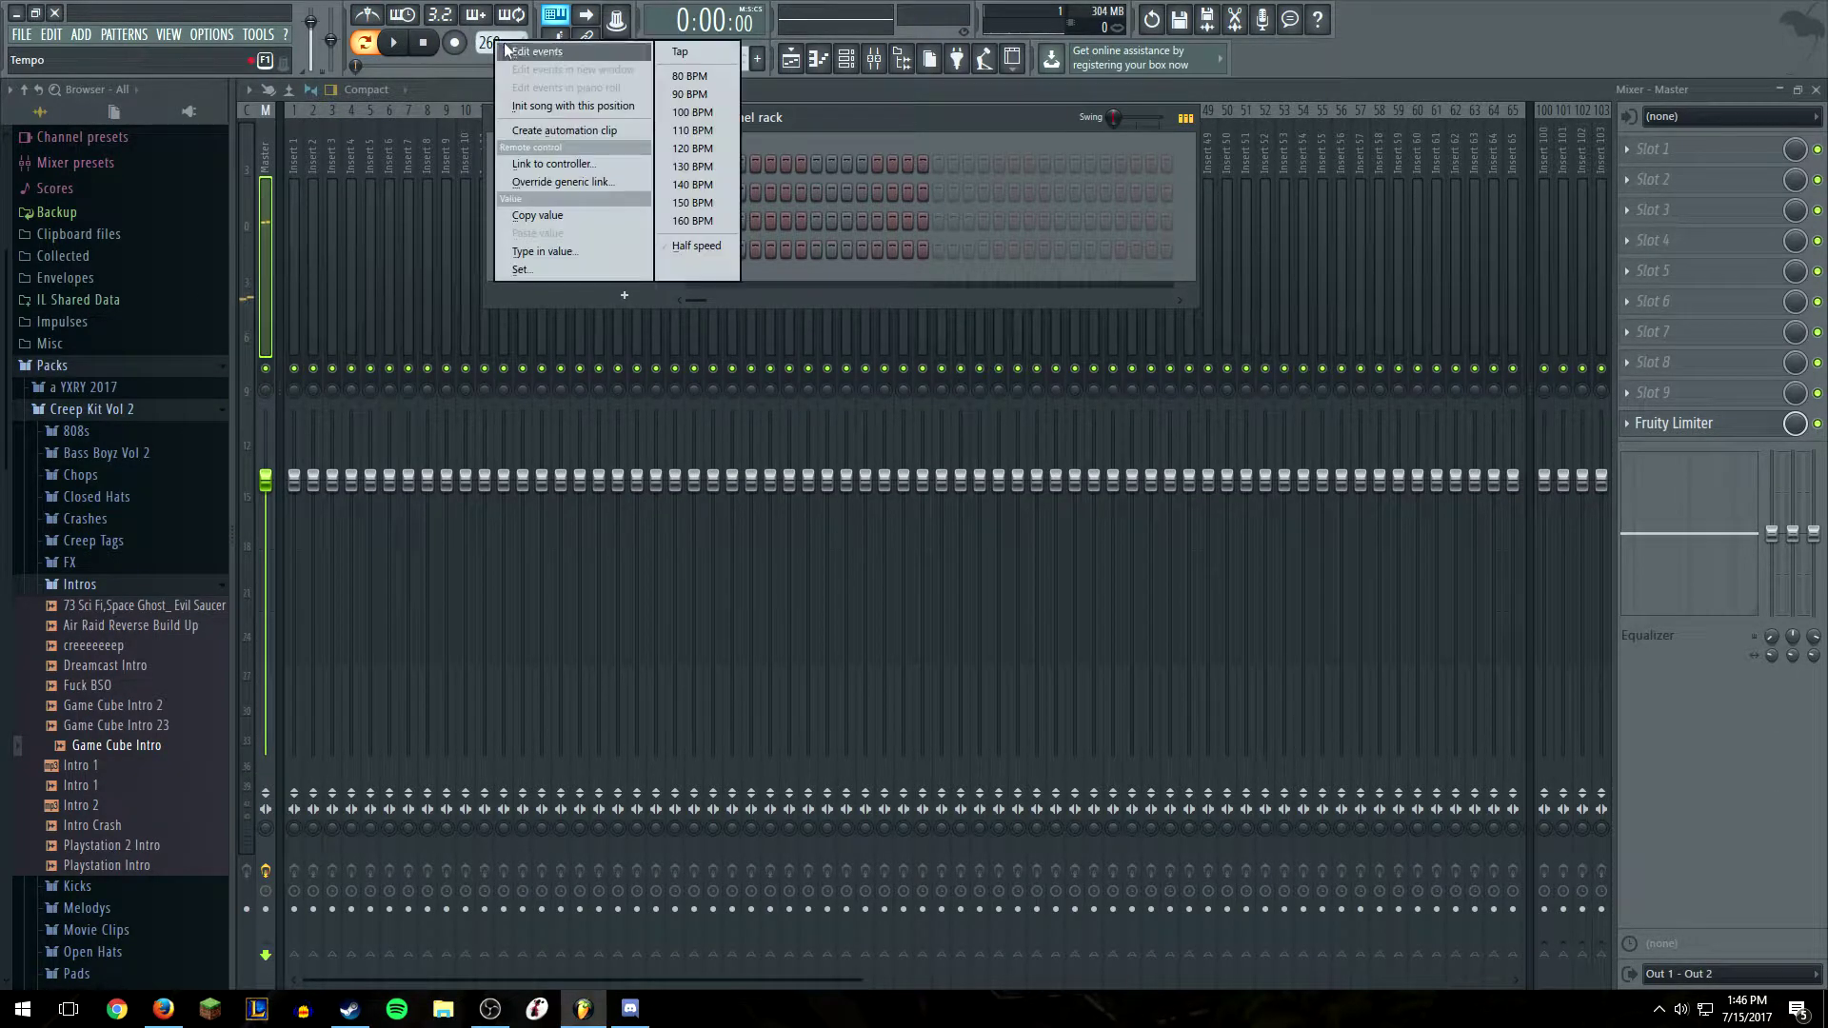
left_click(703, 55)
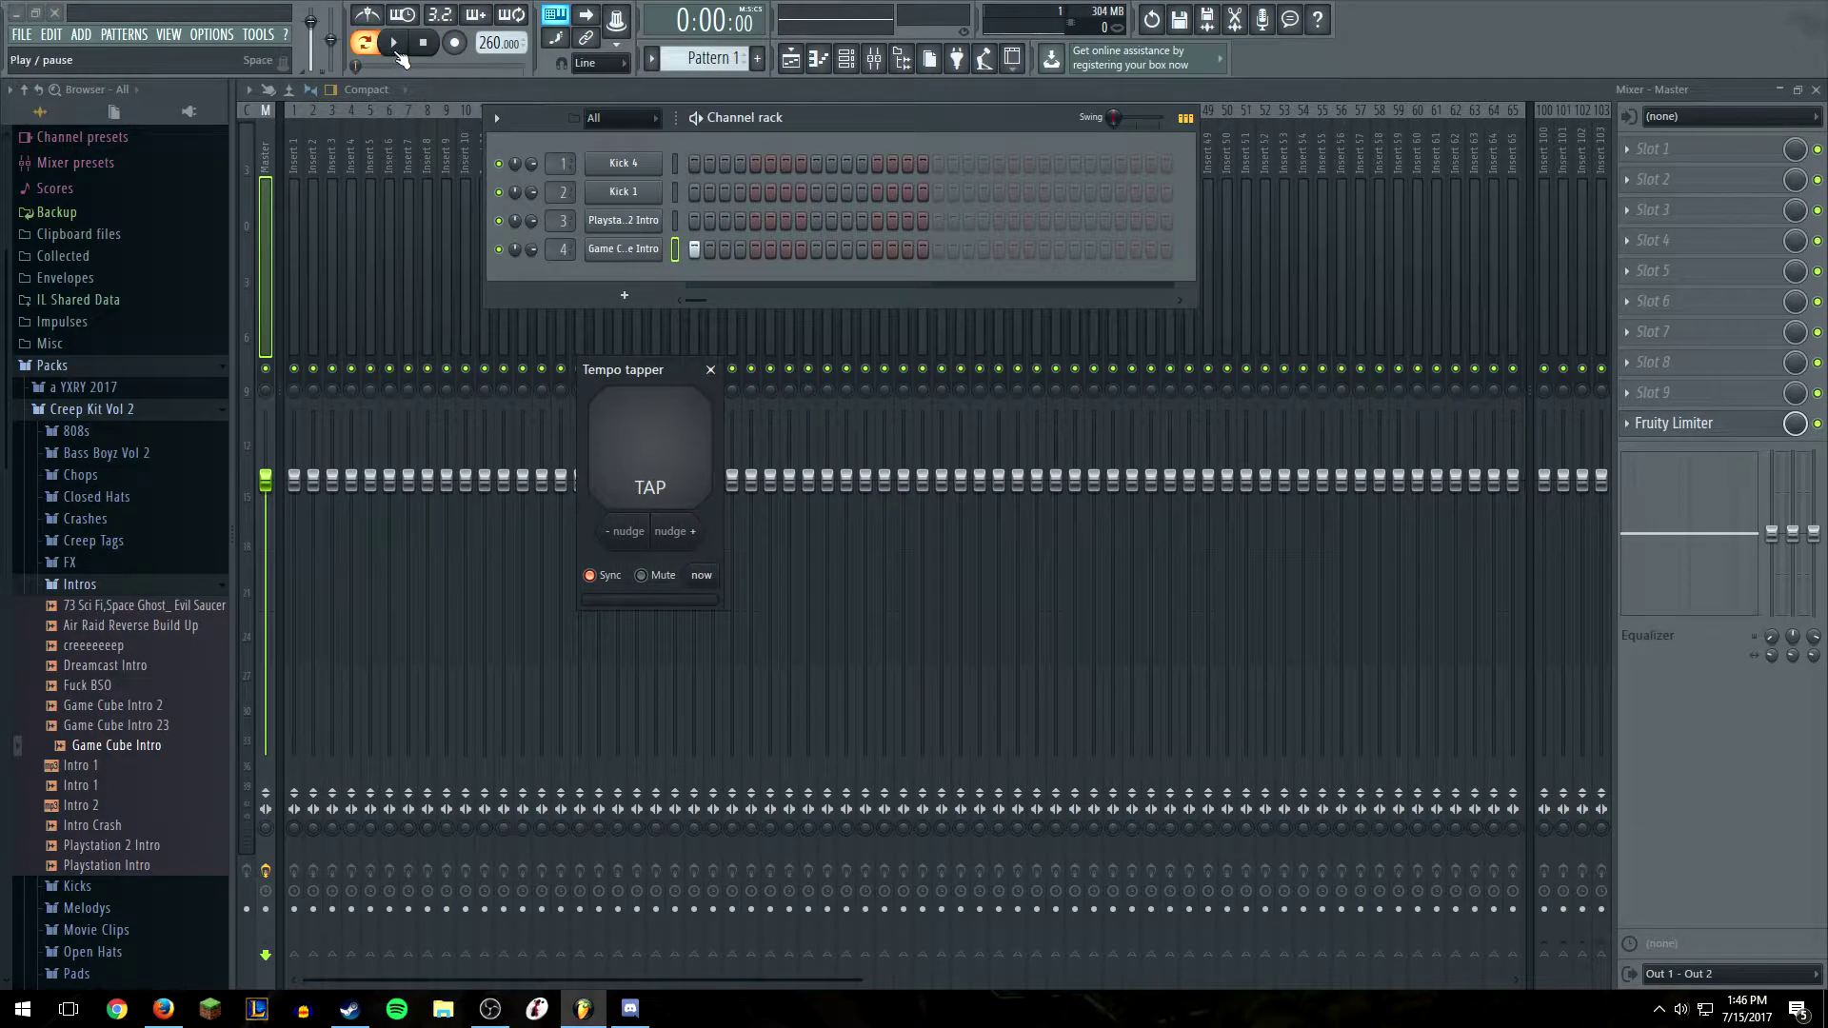
double_click(624, 460)
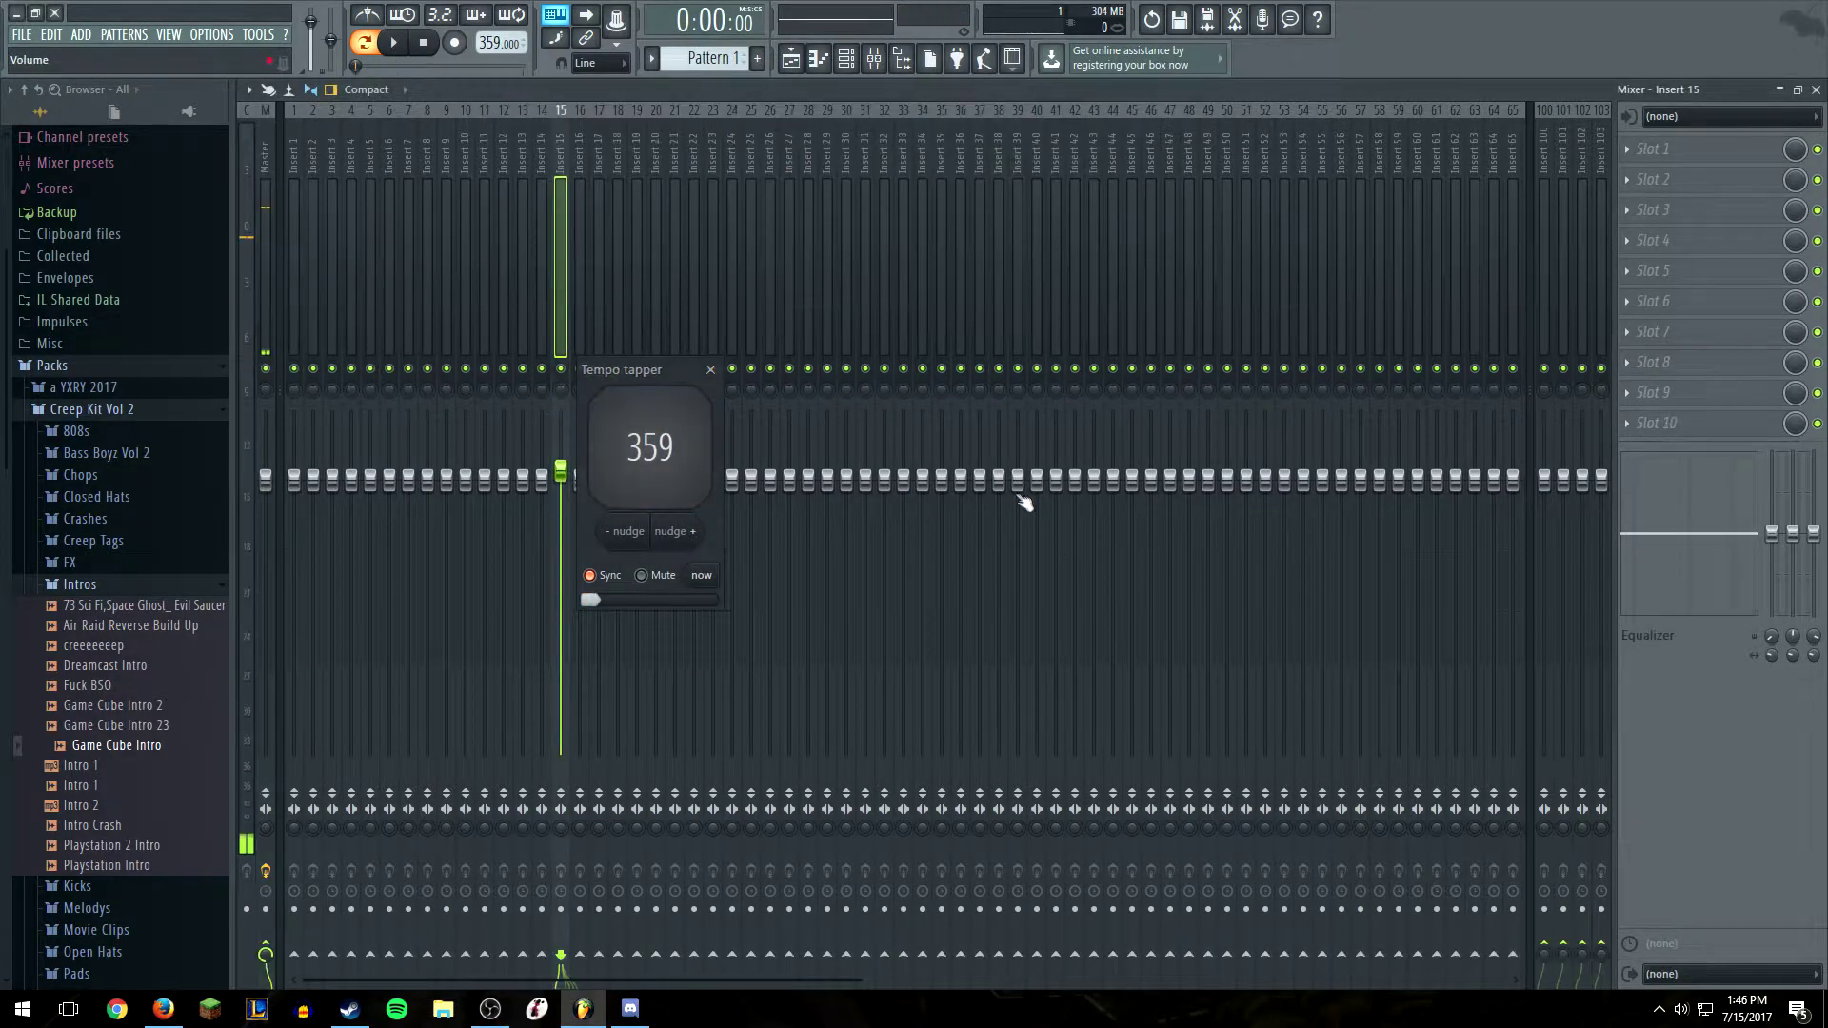
left_click(709, 371)
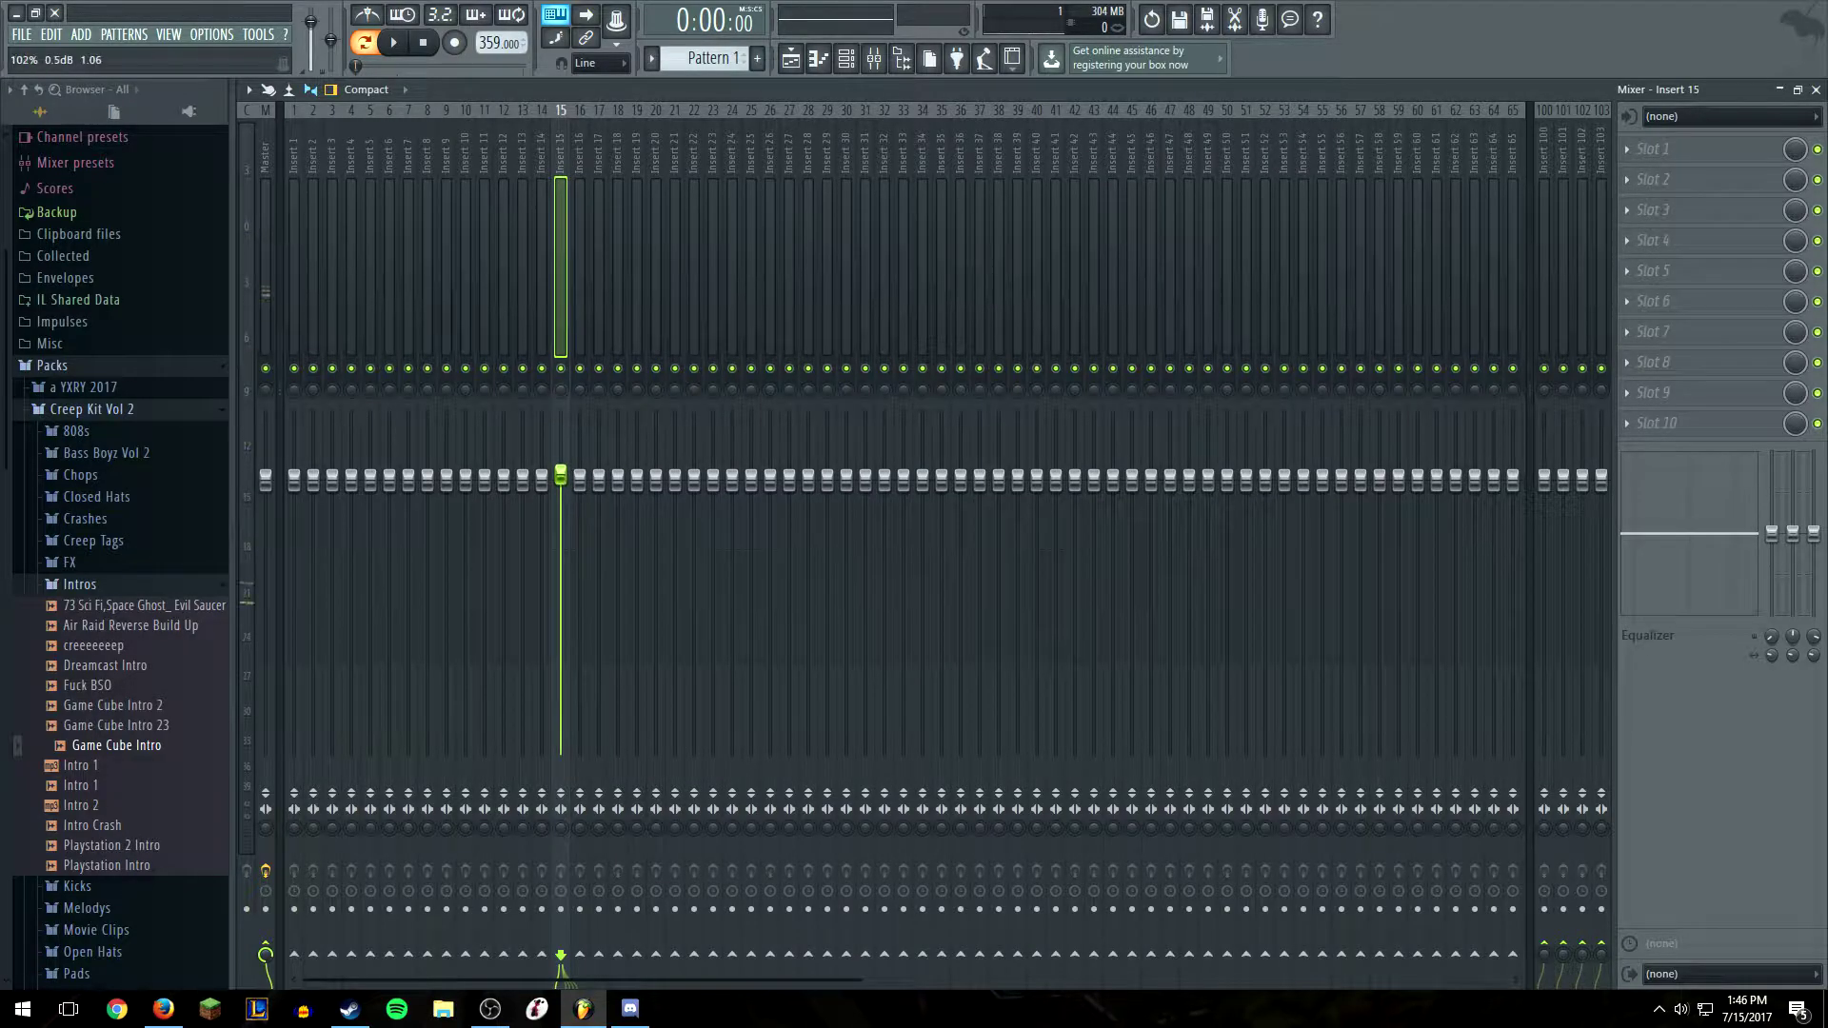
View the piano roll and the playlist, close both, and bring back the channel rack
left_click(818, 58)
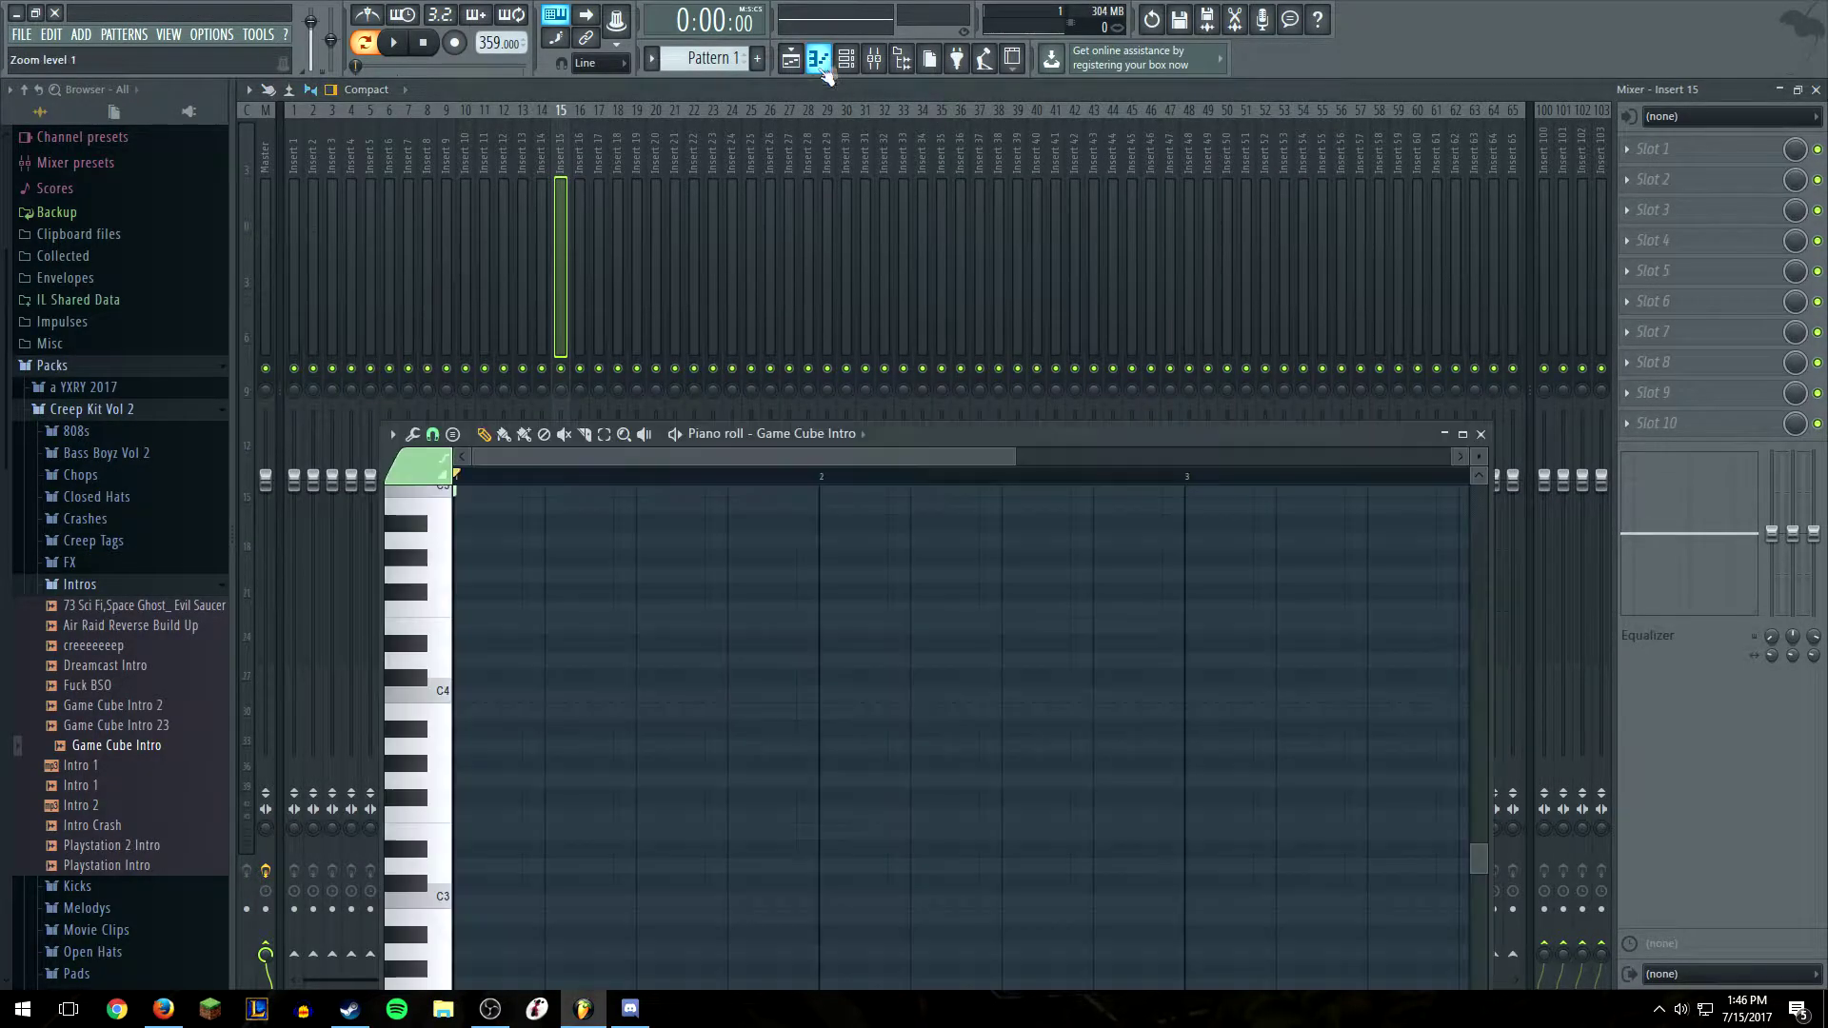
left_click(1481, 435)
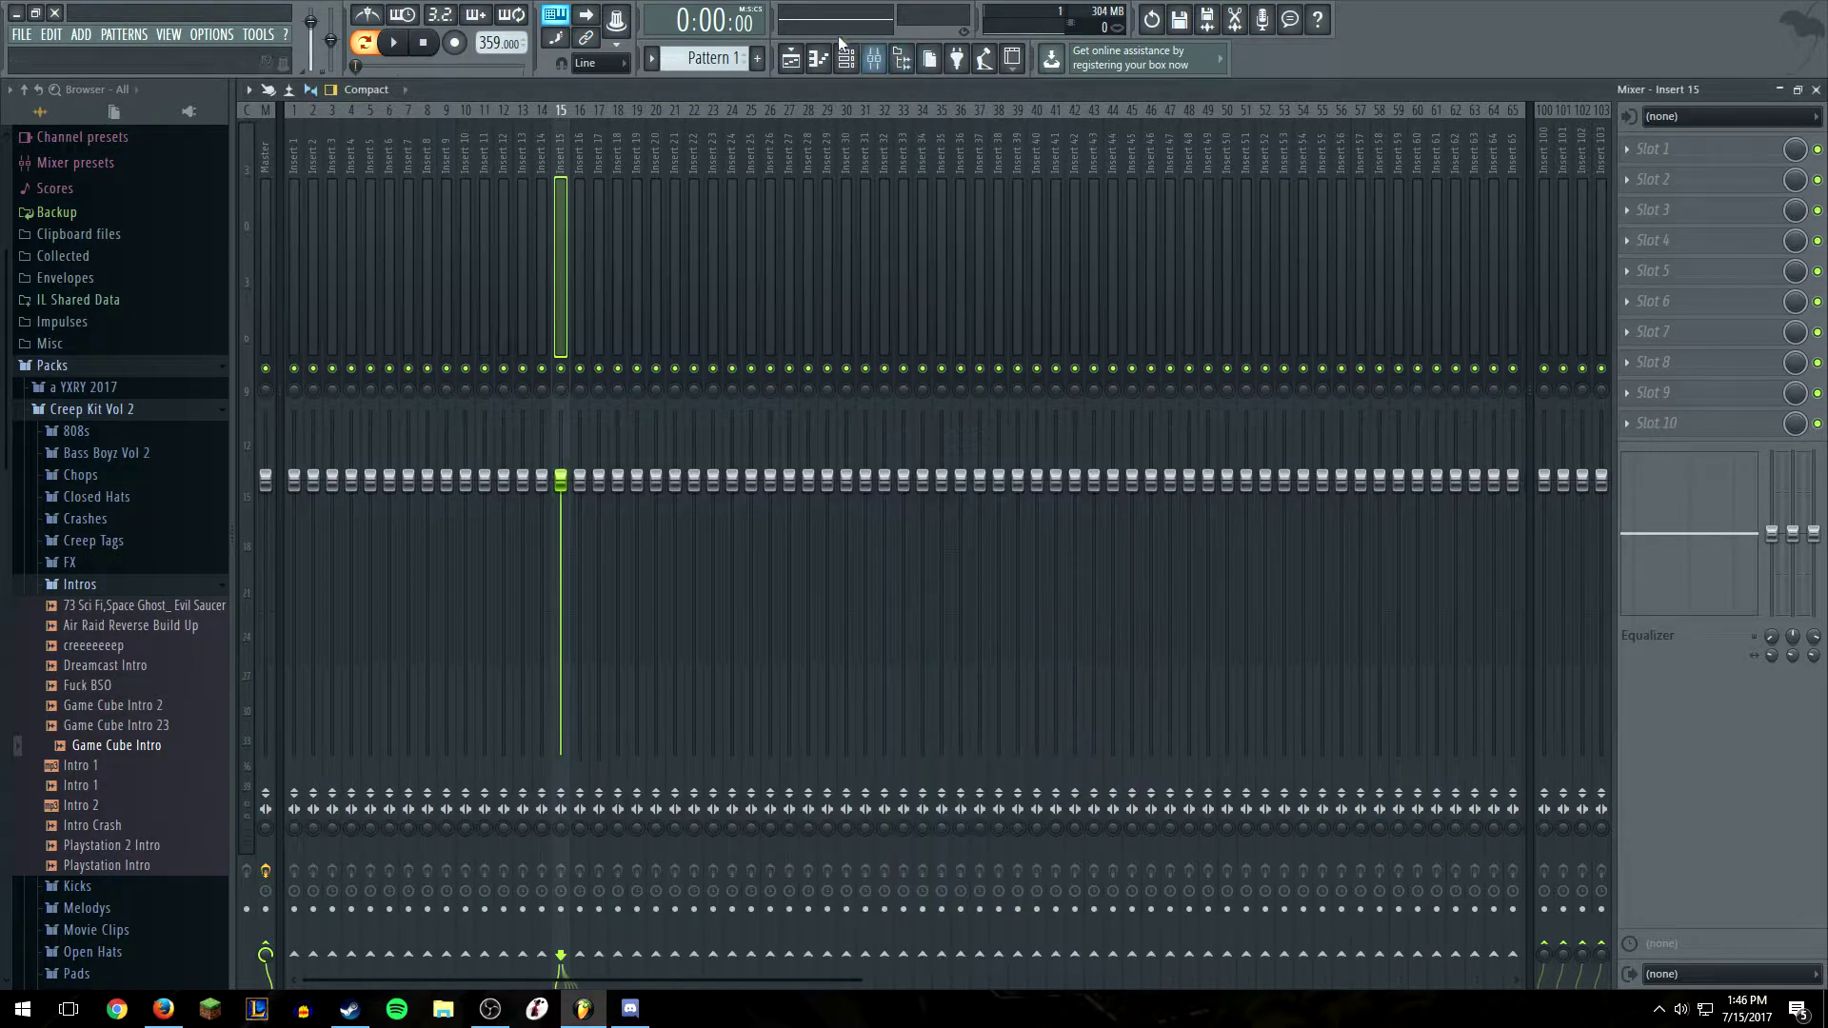
left_click(808, 67)
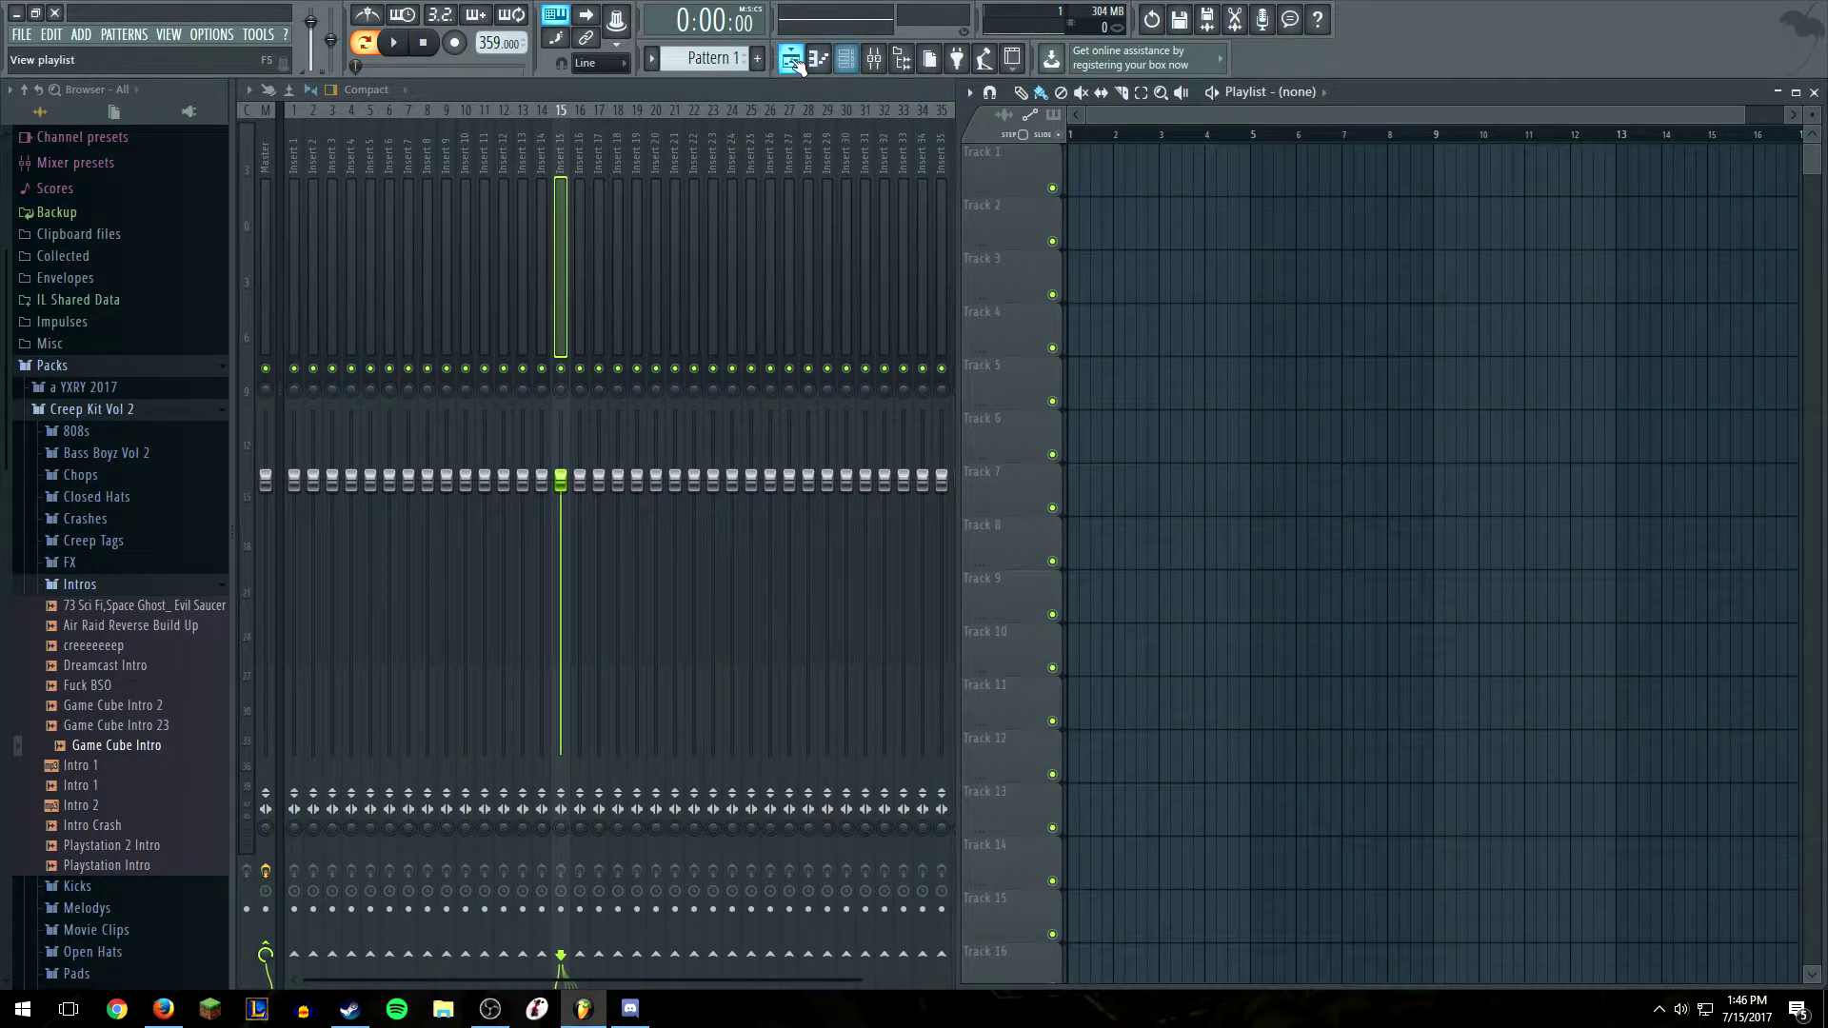
left_click(792, 59)
left_click(820, 61)
left_click(819, 61)
left_click(853, 60)
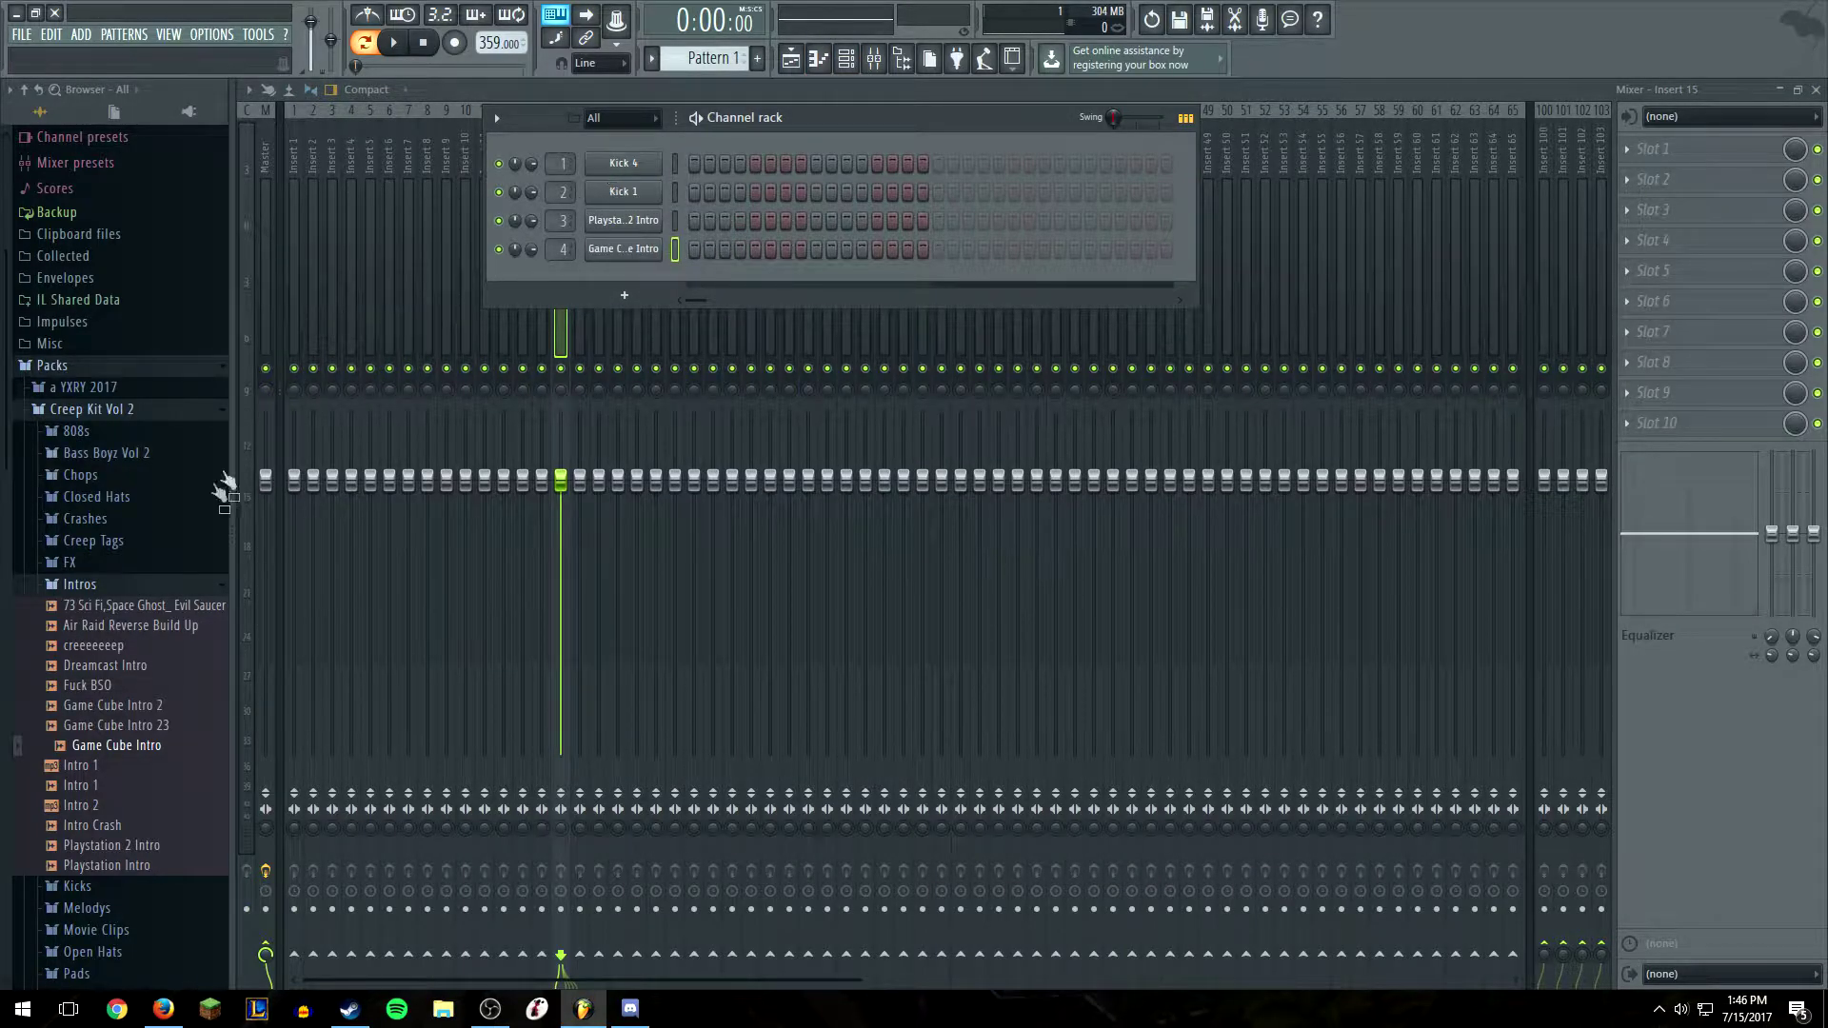
Preview samples in the Creep Tags folder and open Creep 1 in a new channel, closing its settings window
left_click(114, 583)
left_click(114, 540)
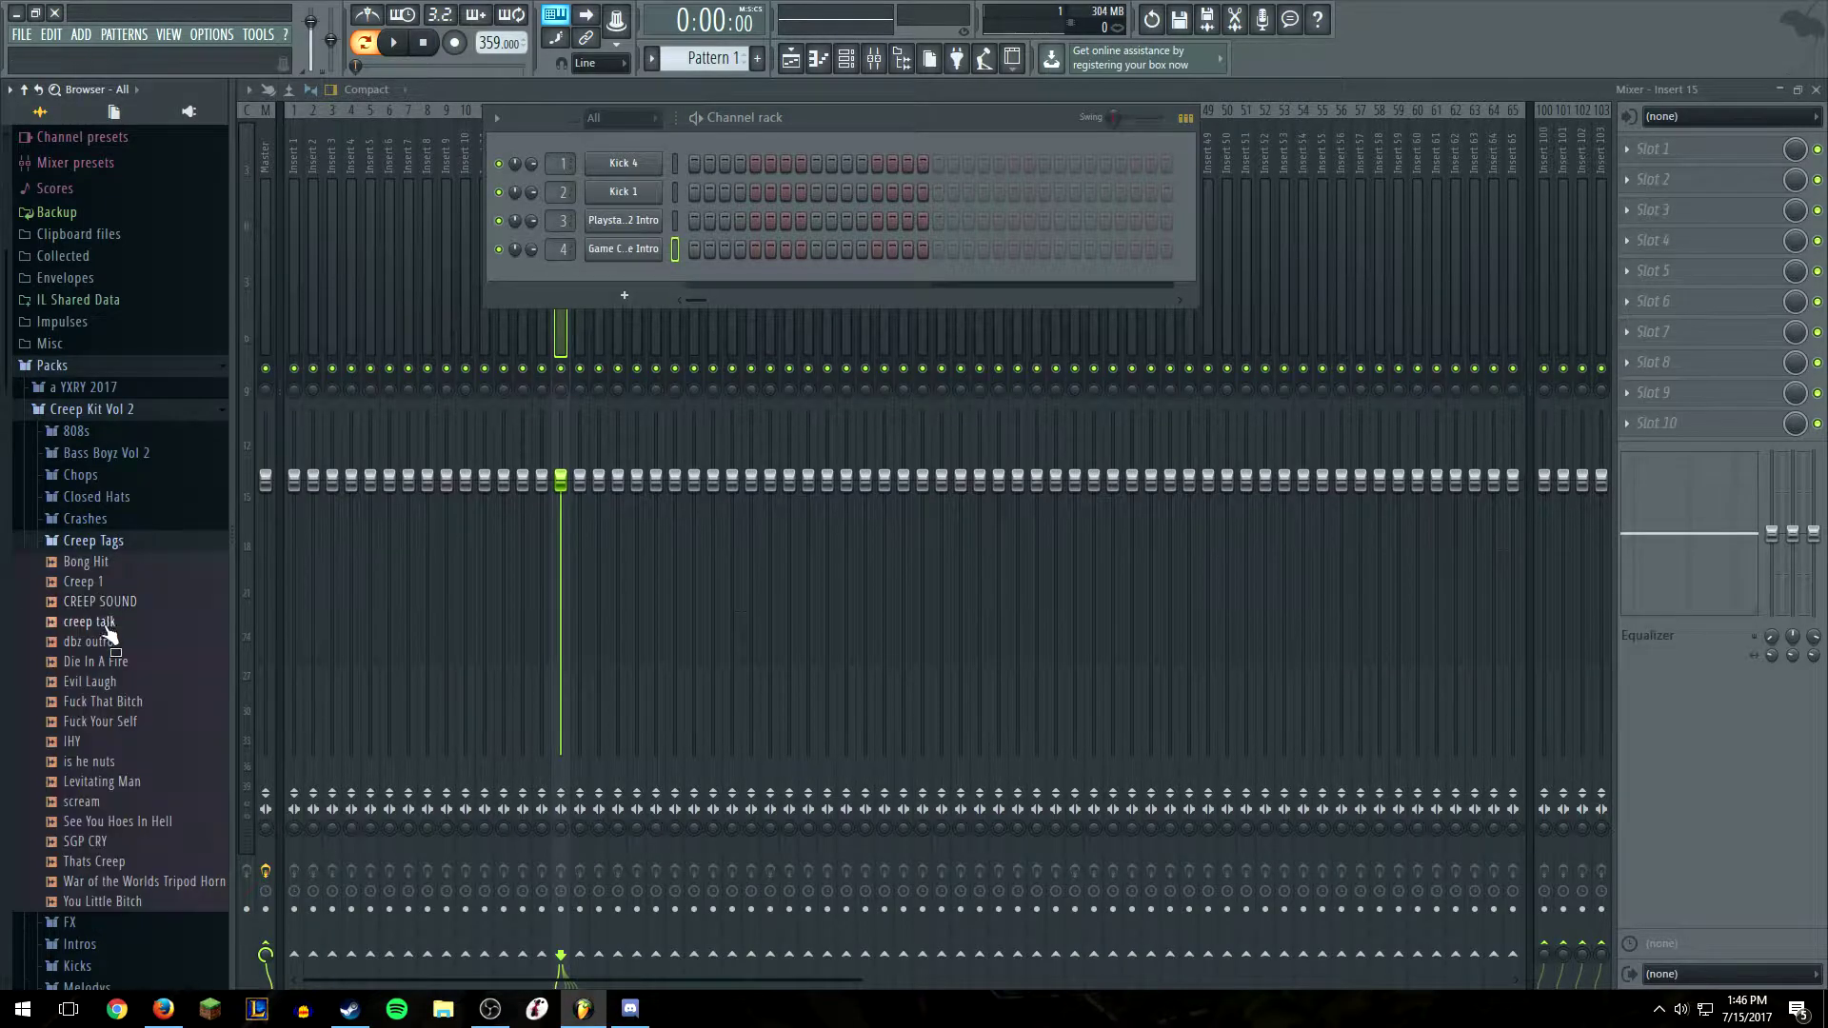
left_click(111, 620)
left_click(116, 582)
right_click(120, 592)
left_click(181, 614)
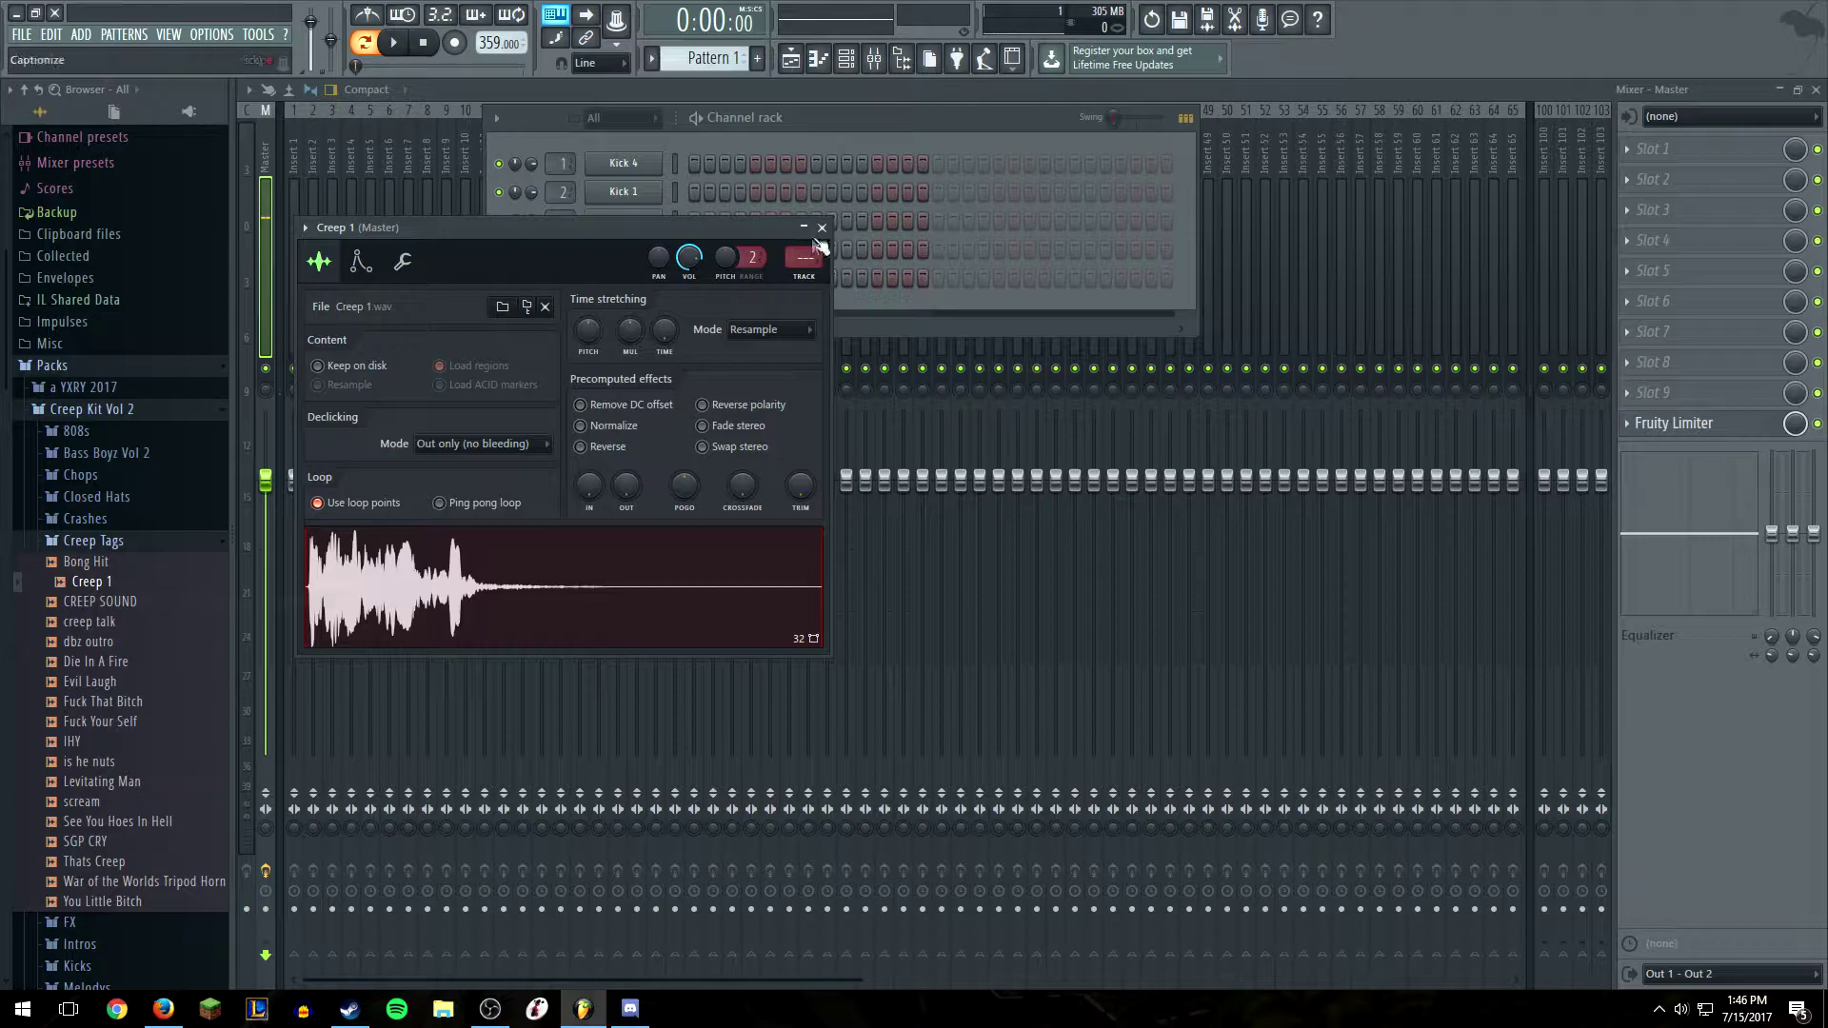
left_click(821, 229)
Open the 808L13 sample from the 808s folder in a new channel and close its settings window
left_click(95, 433)
left_click(139, 714)
right_click(137, 713)
left_click(225, 734)
left_click(847, 253)
Browse the Misc folder's demo project samples and preview Elec2
scroll(123, 315, "up", 4)
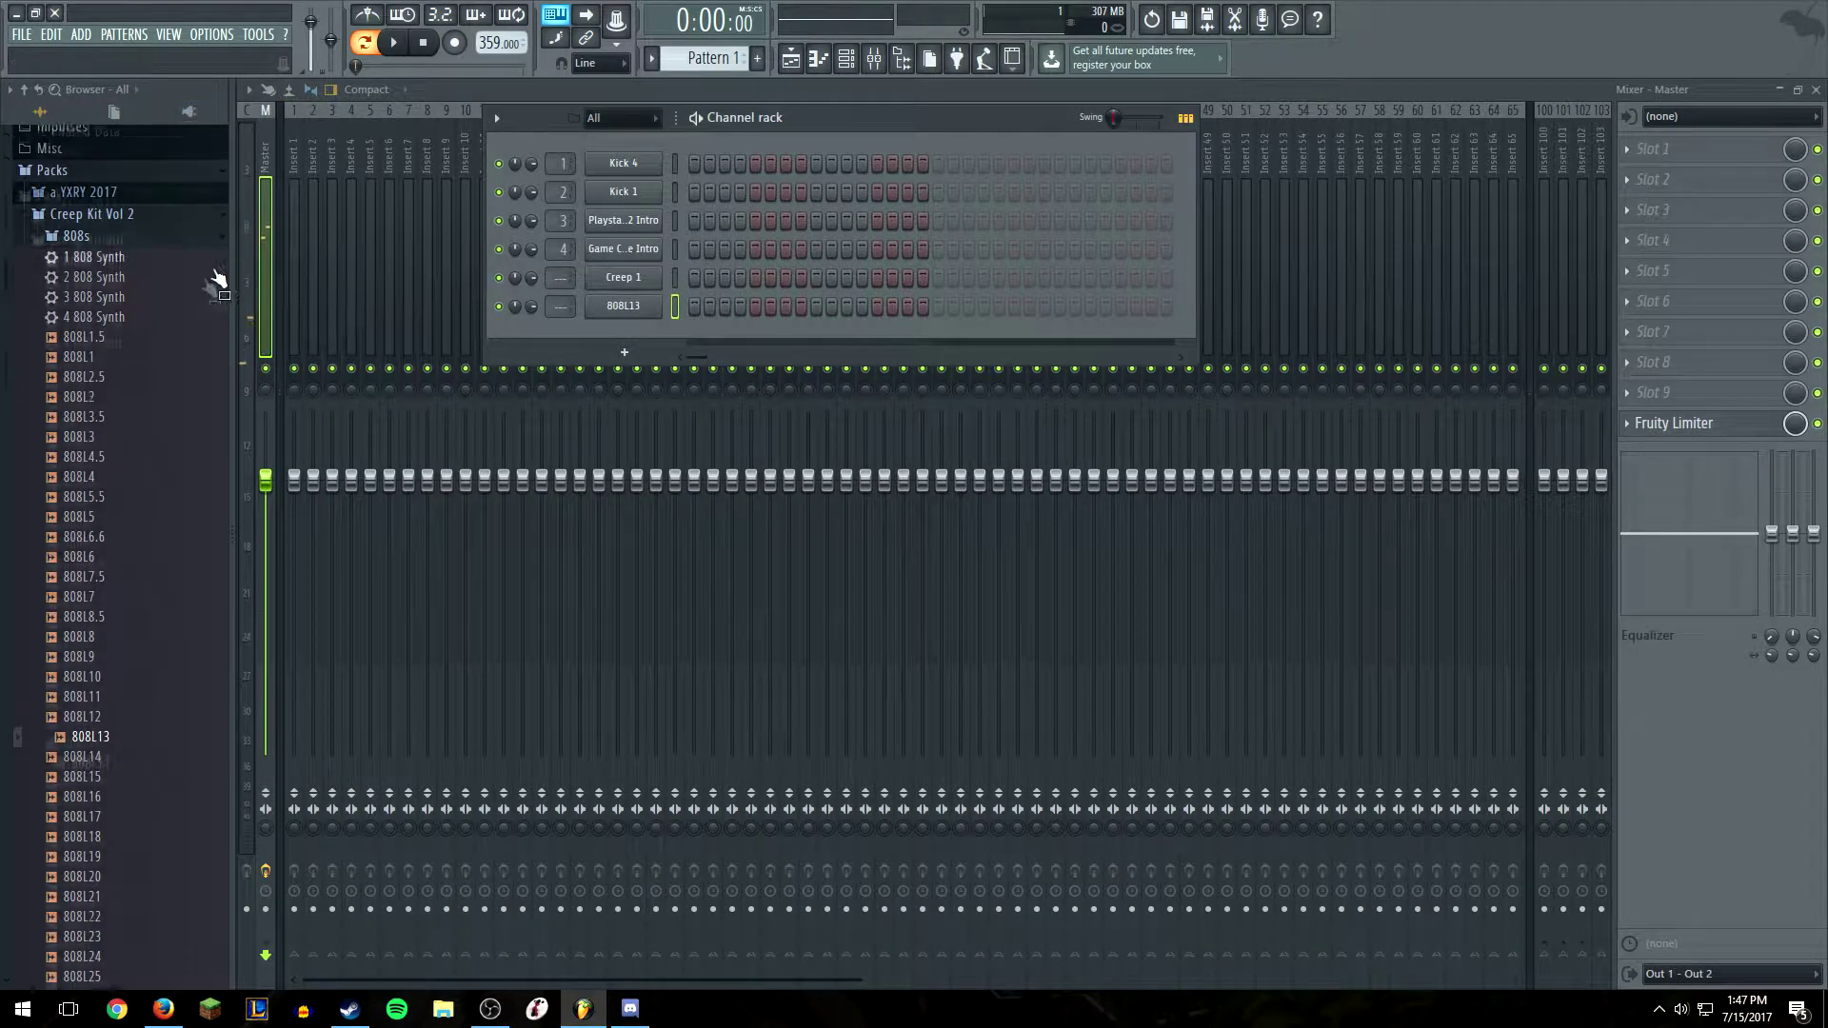
left_click(105, 274)
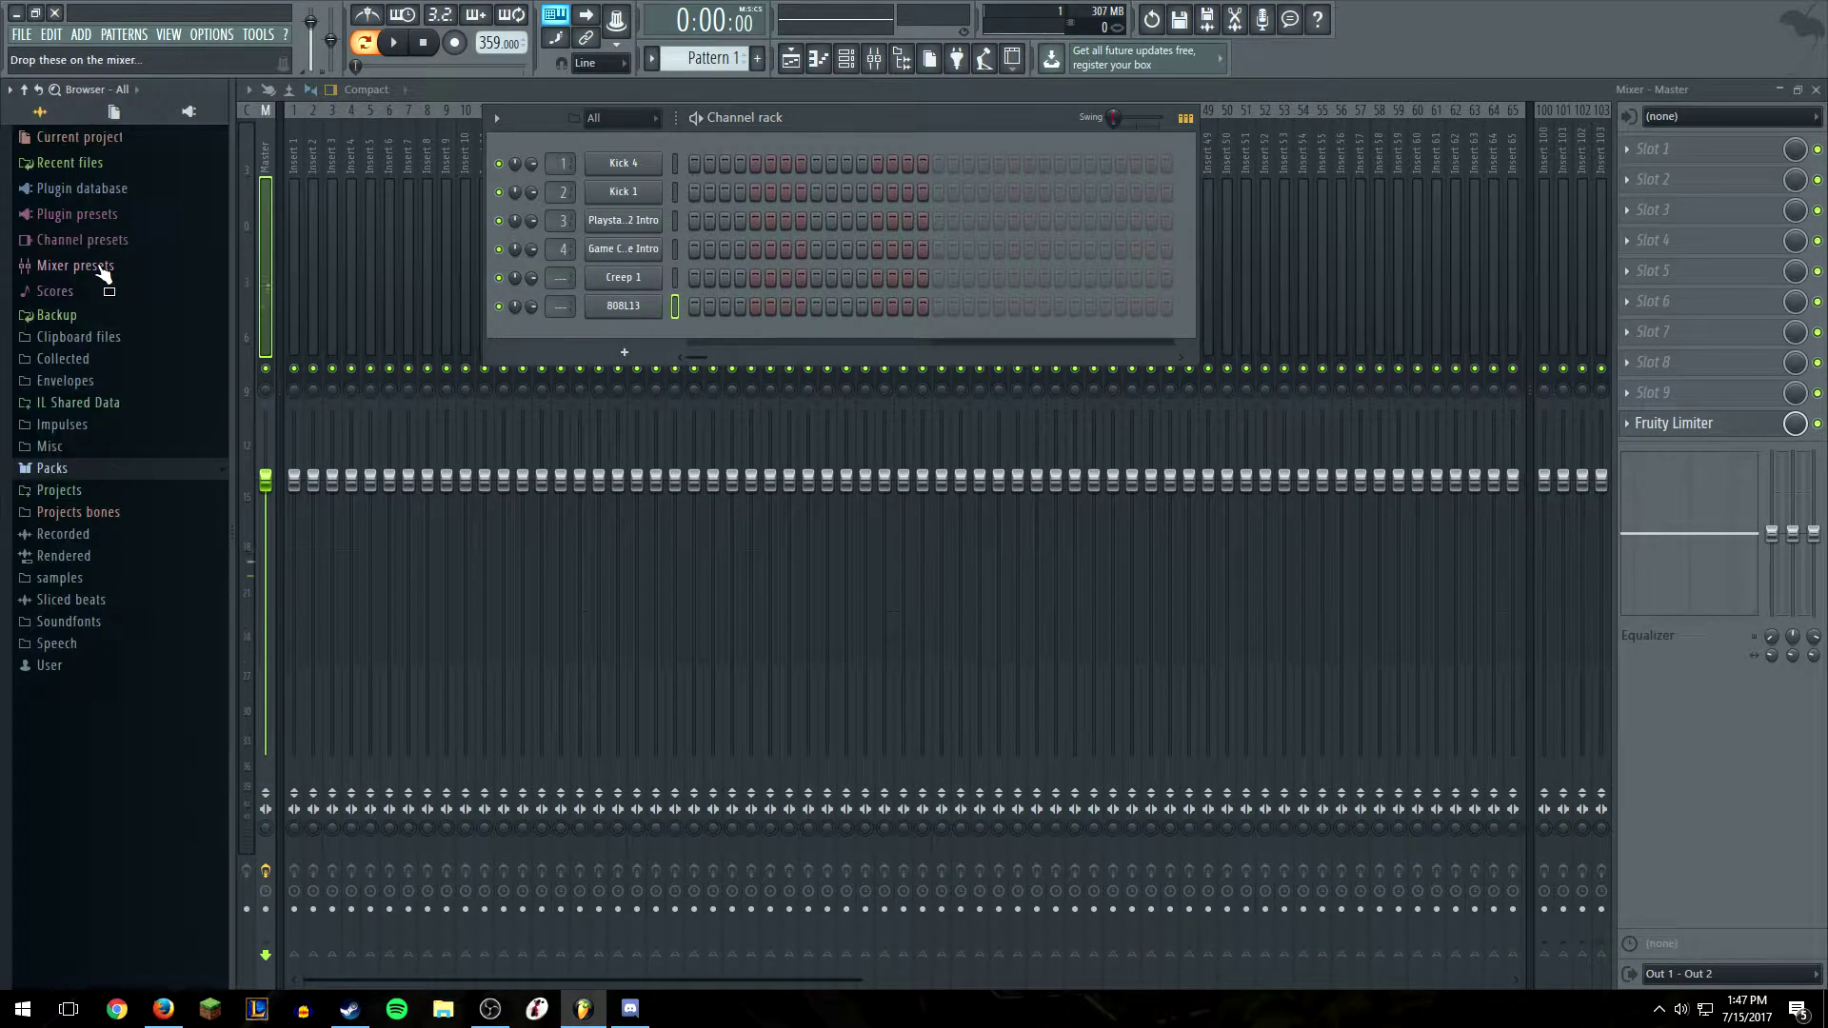
left_click(90, 447)
left_click(110, 492)
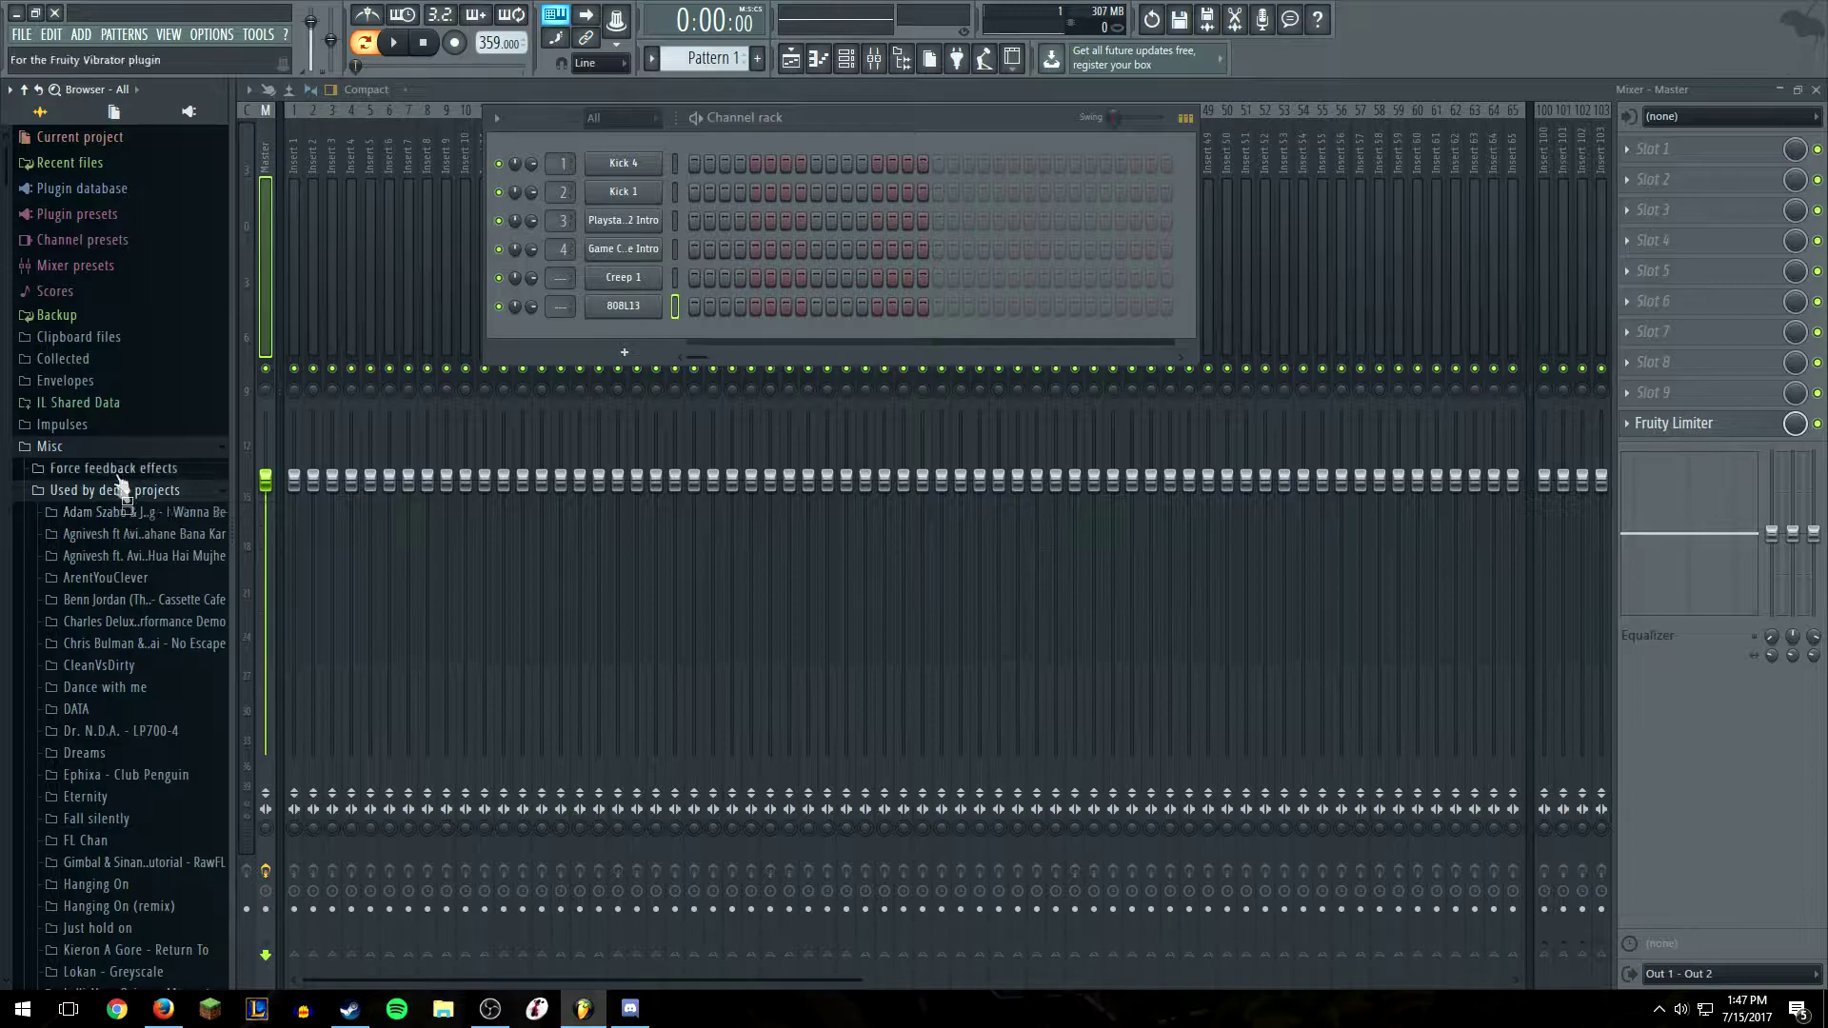
scroll(134, 612, "down", 1)
left_click(134, 602)
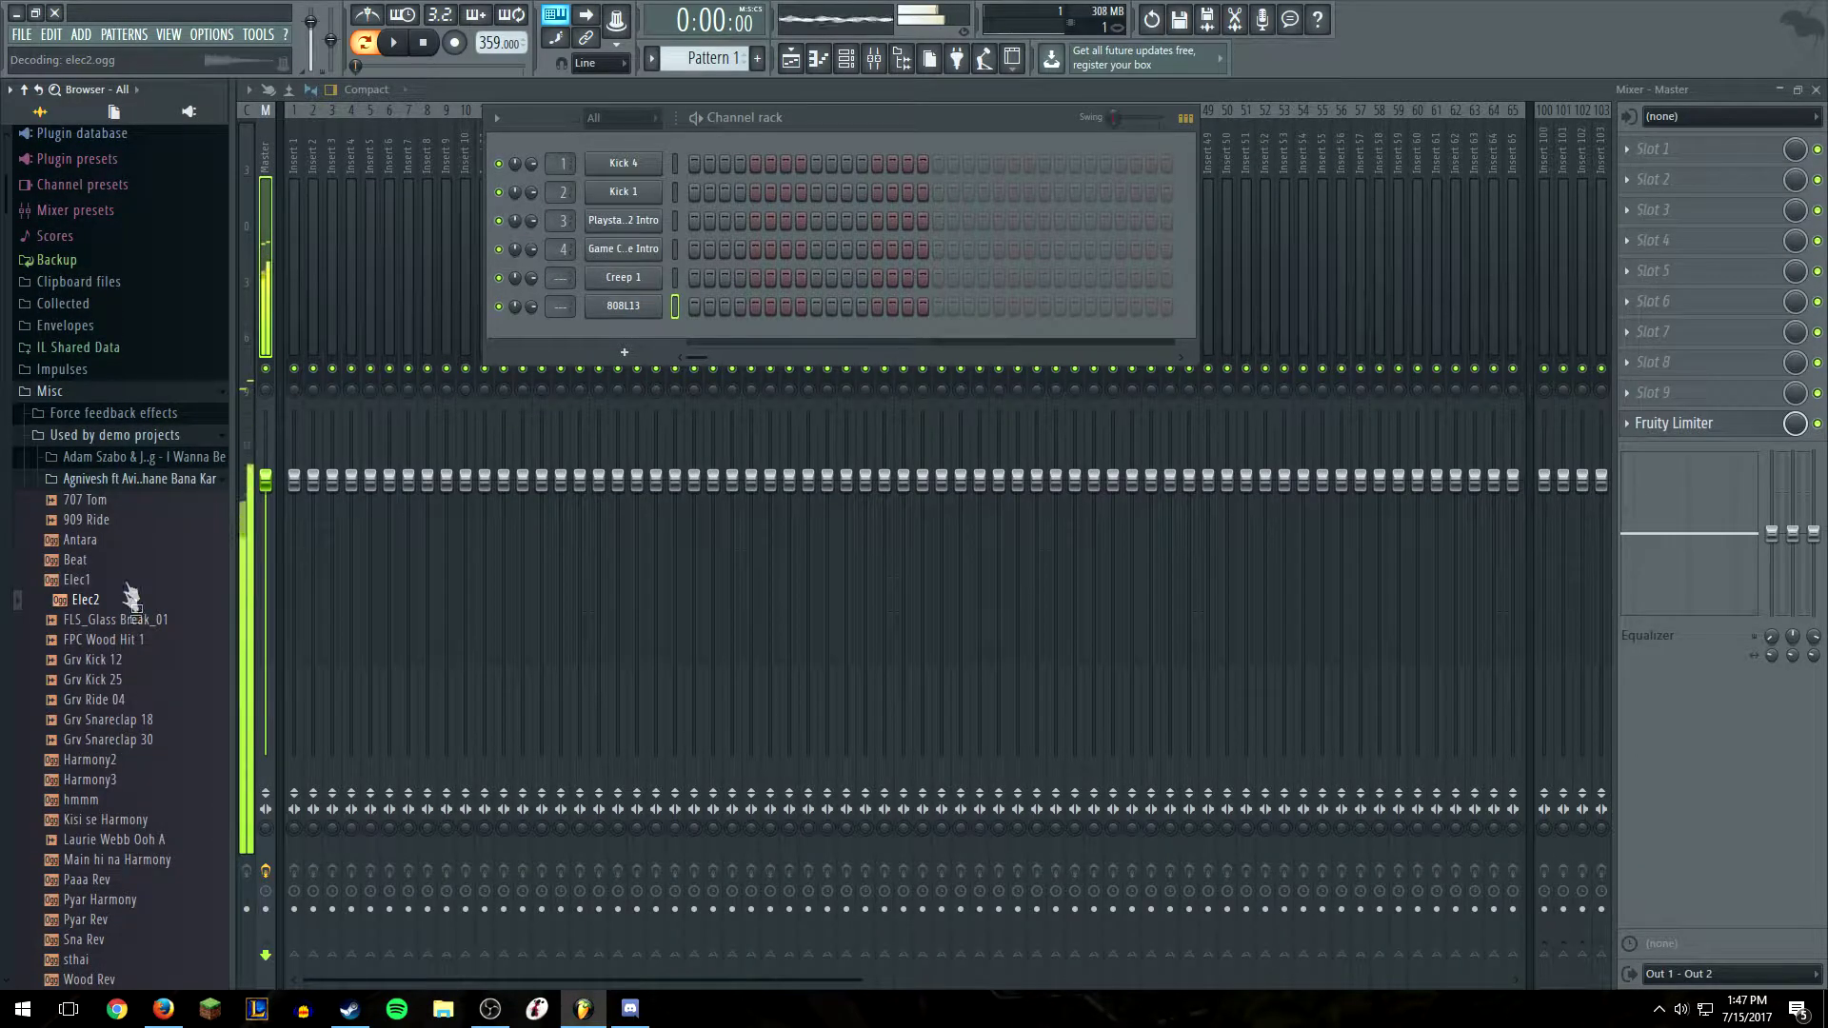
left_click(103, 436)
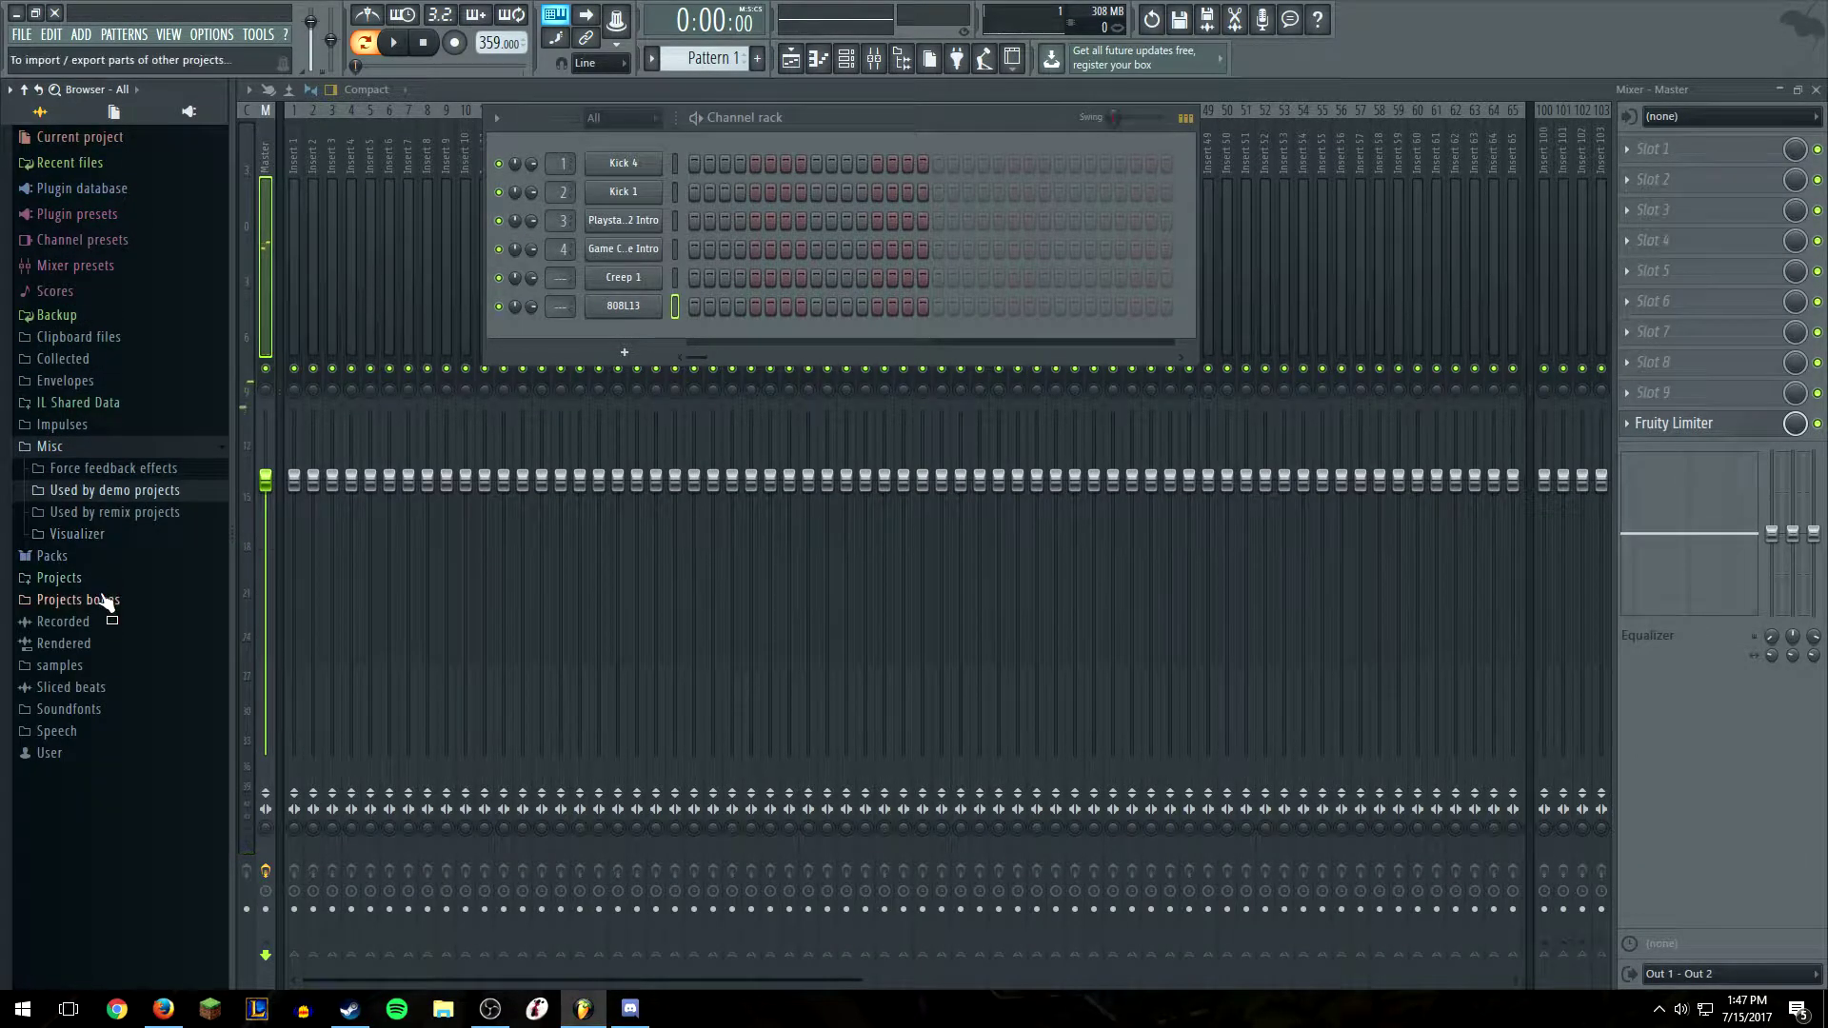
Preview more samples in the Creep Kit Vol 2 808s folder and open 808L32 in a new channel
left_click(96, 556)
scroll(153, 542, "down", 10)
left_click(135, 515)
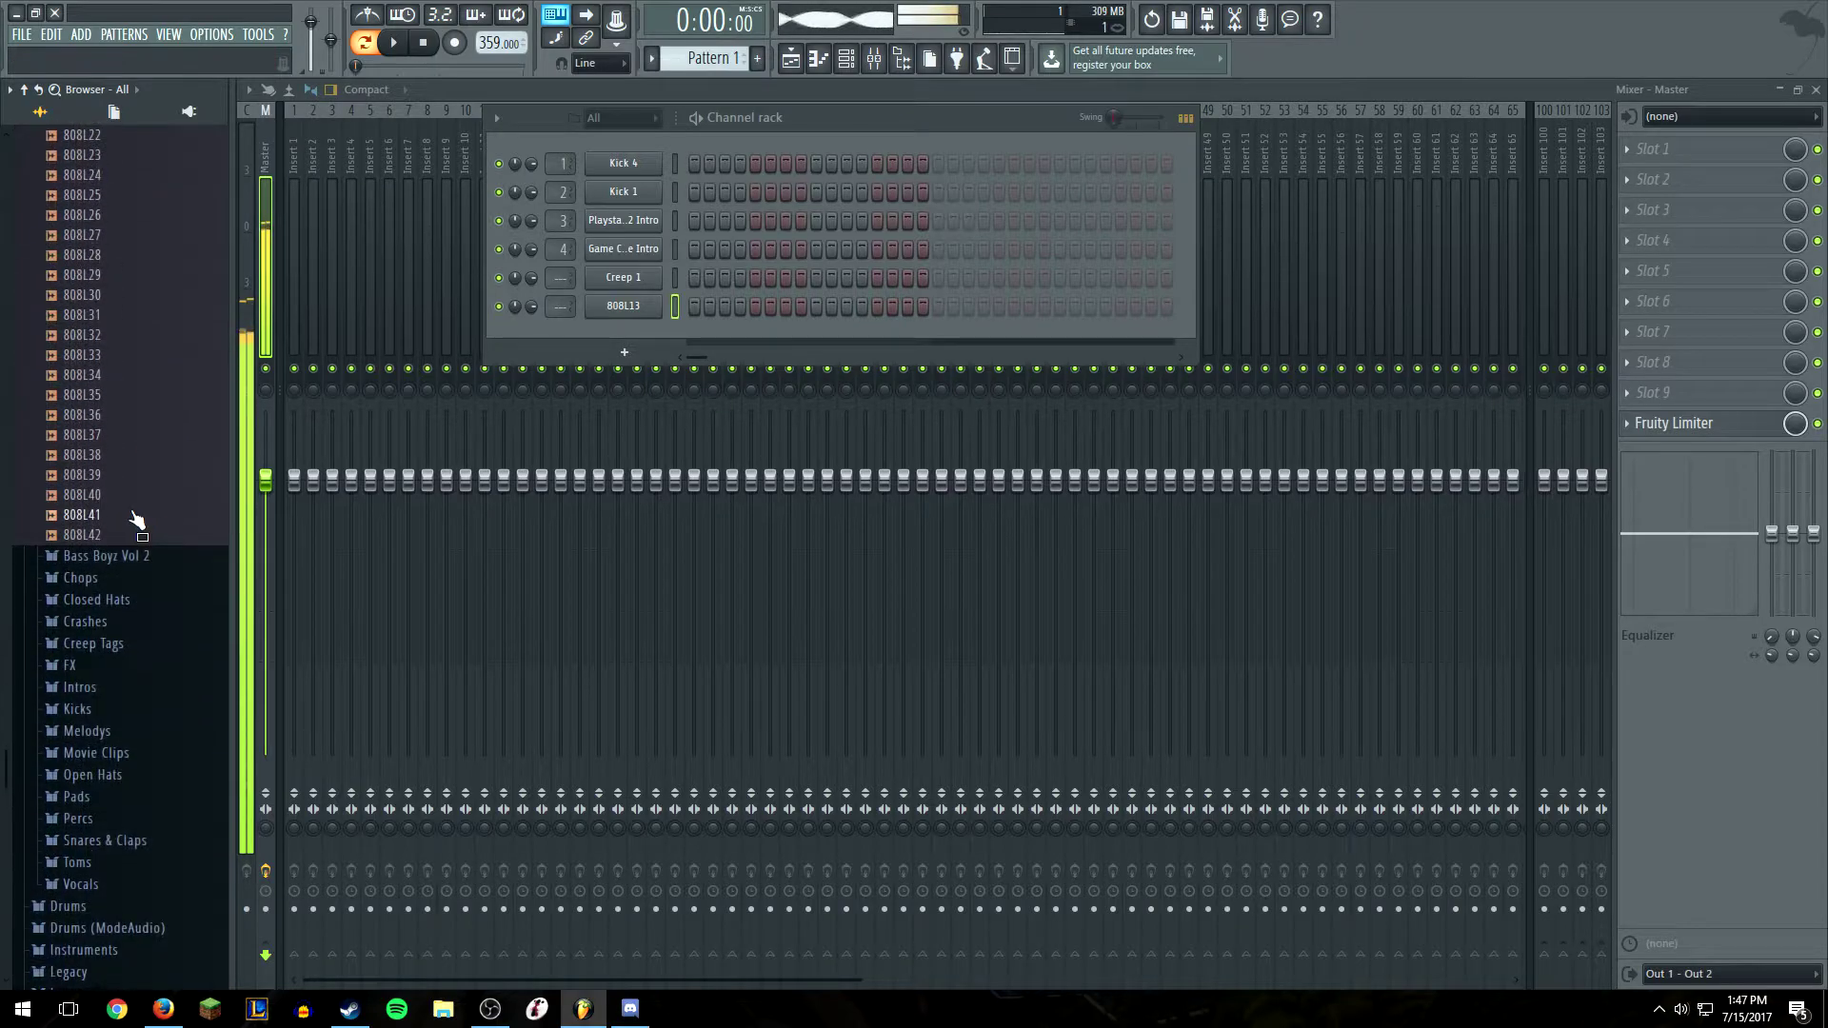
left_click(143, 334)
right_click(143, 333)
left_click(181, 353)
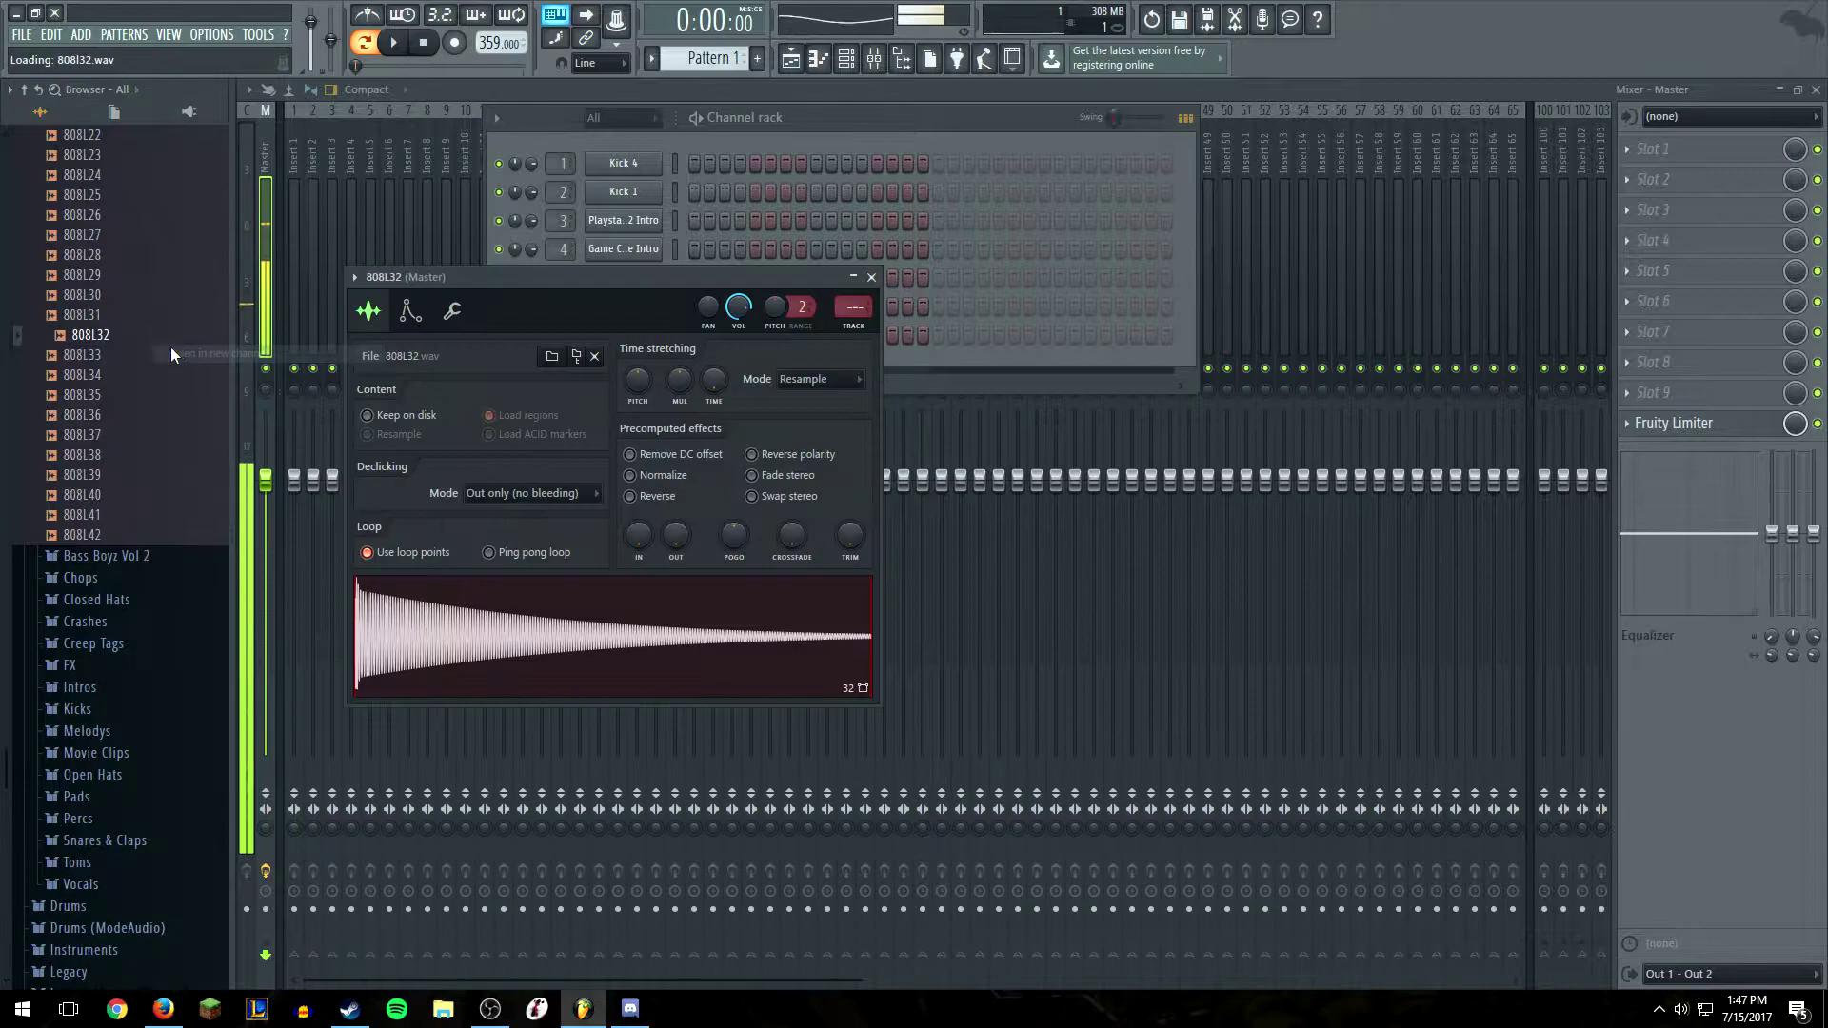
left_click(861, 305)
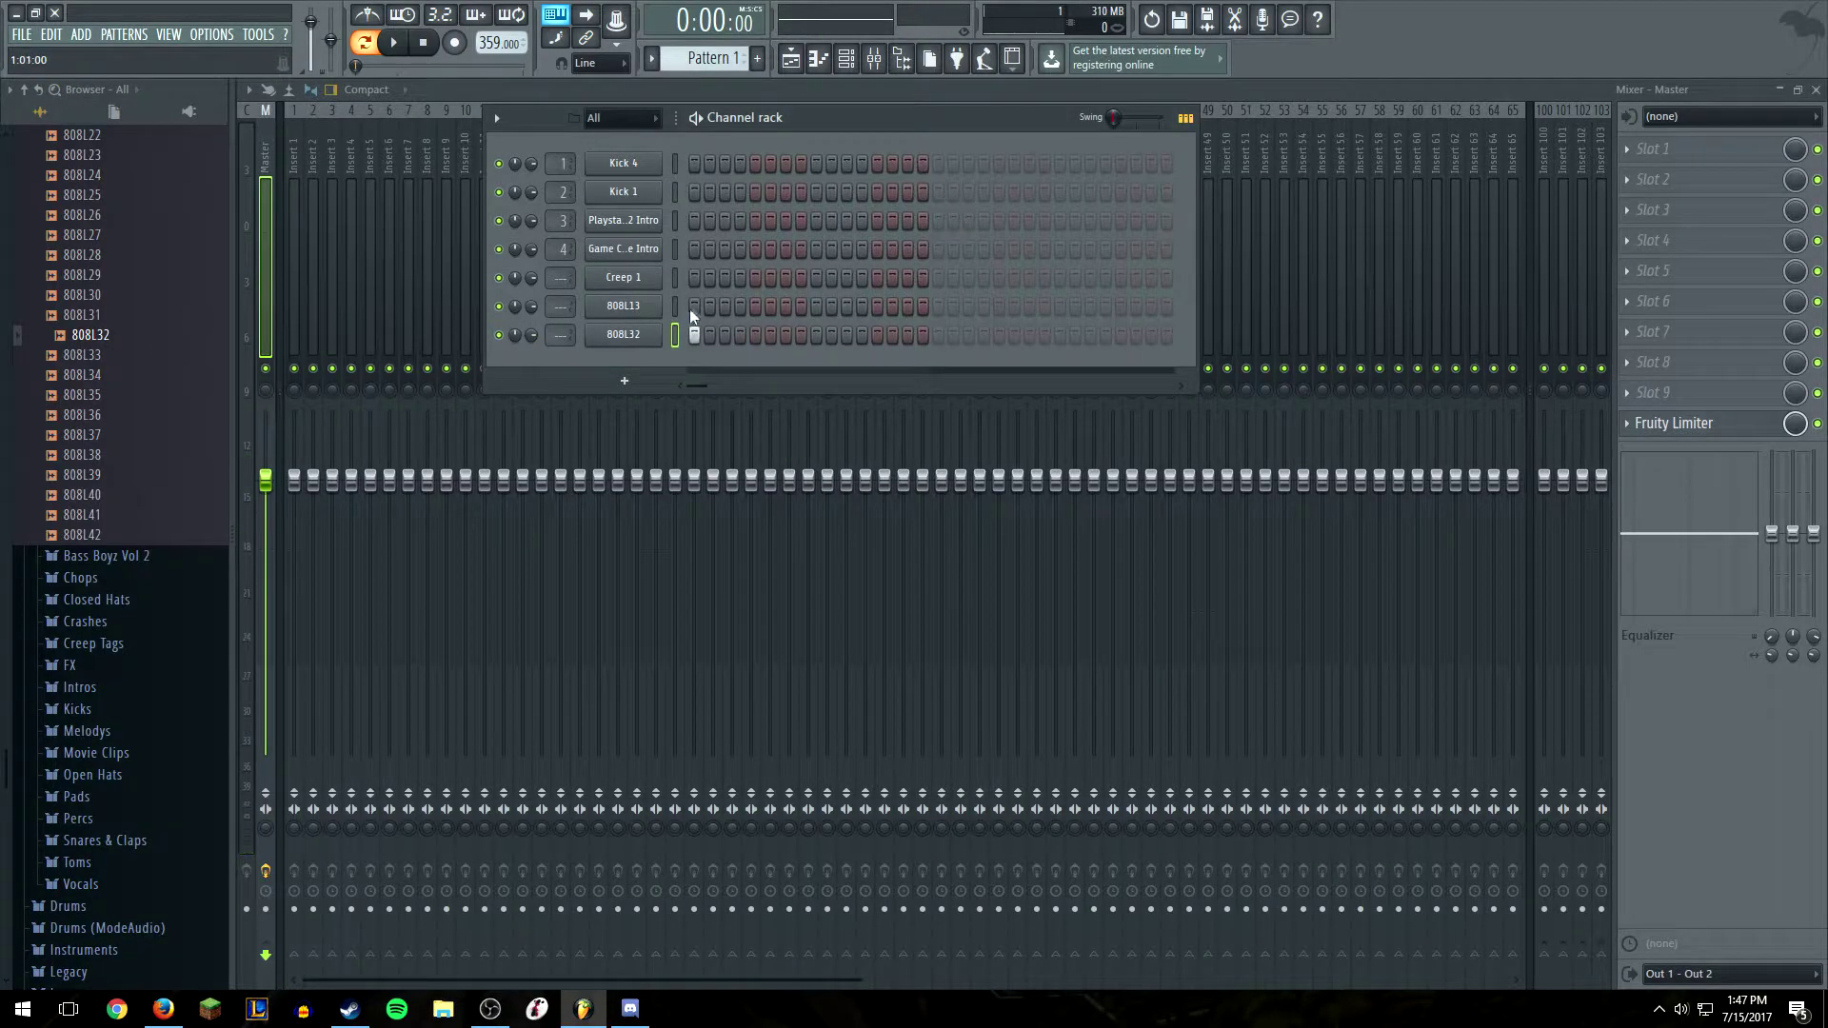
Place hits on the first step of the 808L13 and 808L32 channels and play the pattern
left_click(393, 45)
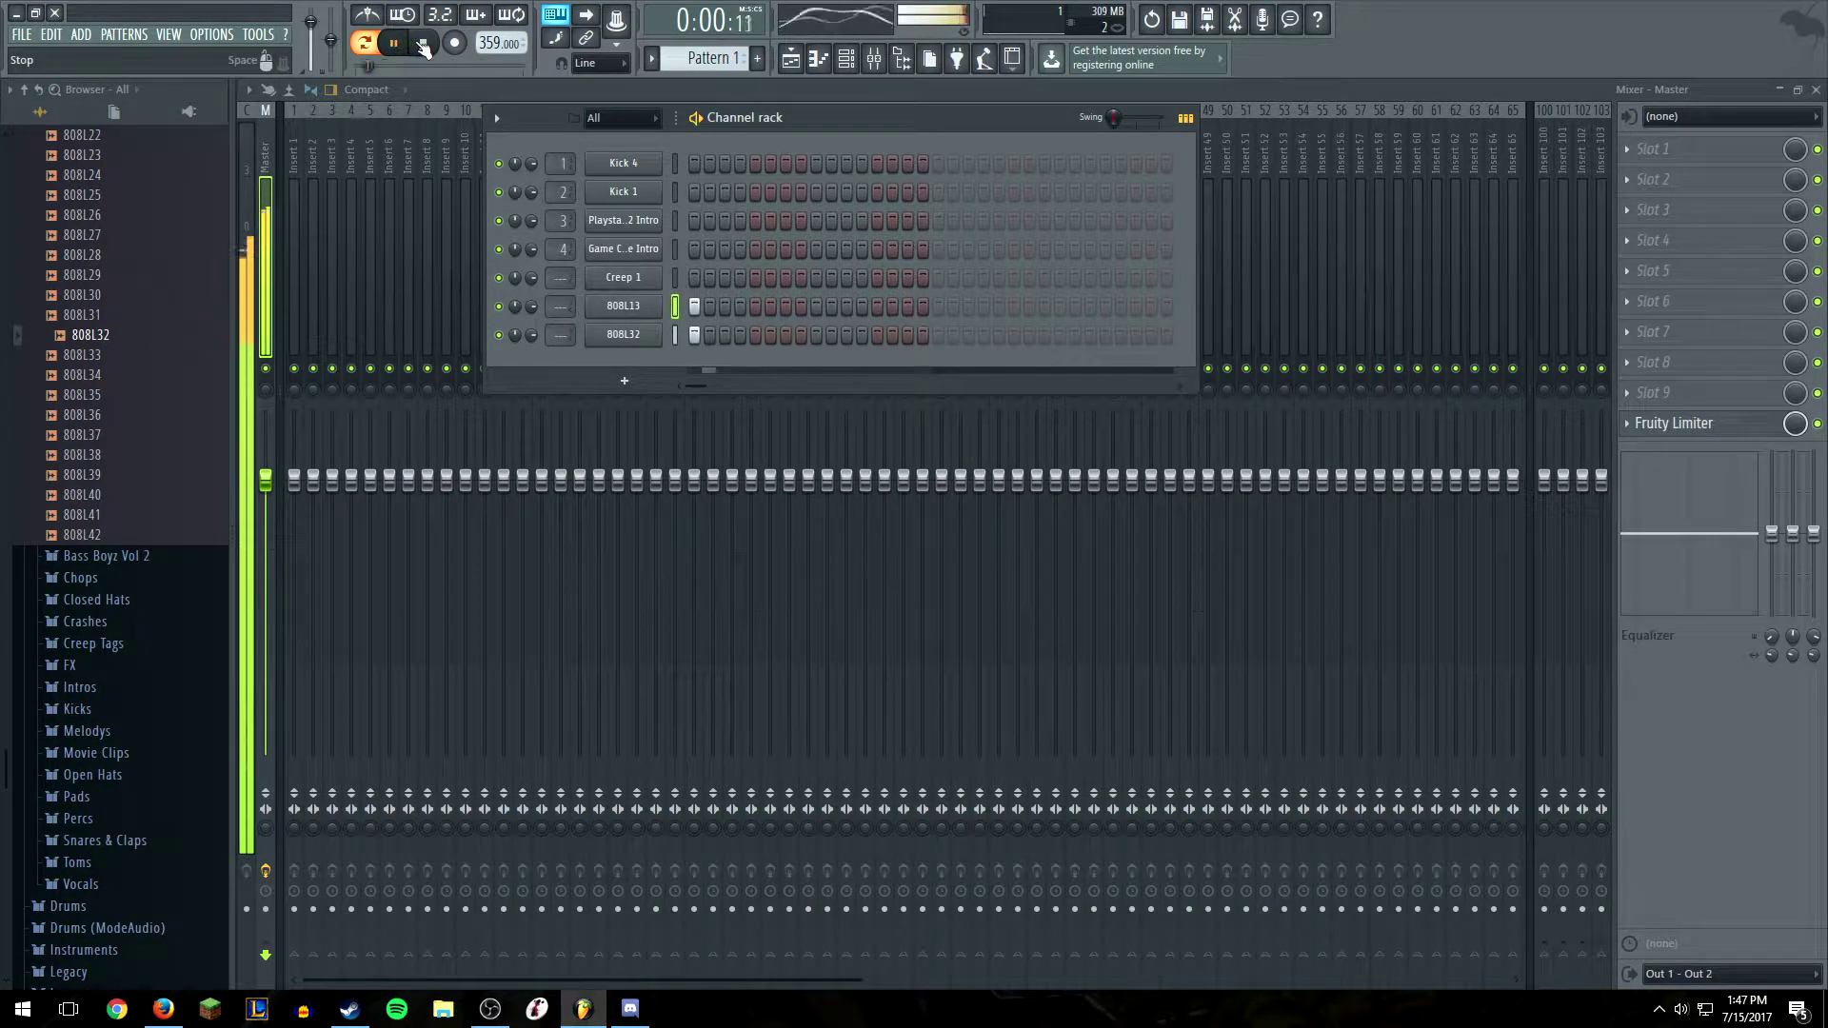
left_click(424, 45)
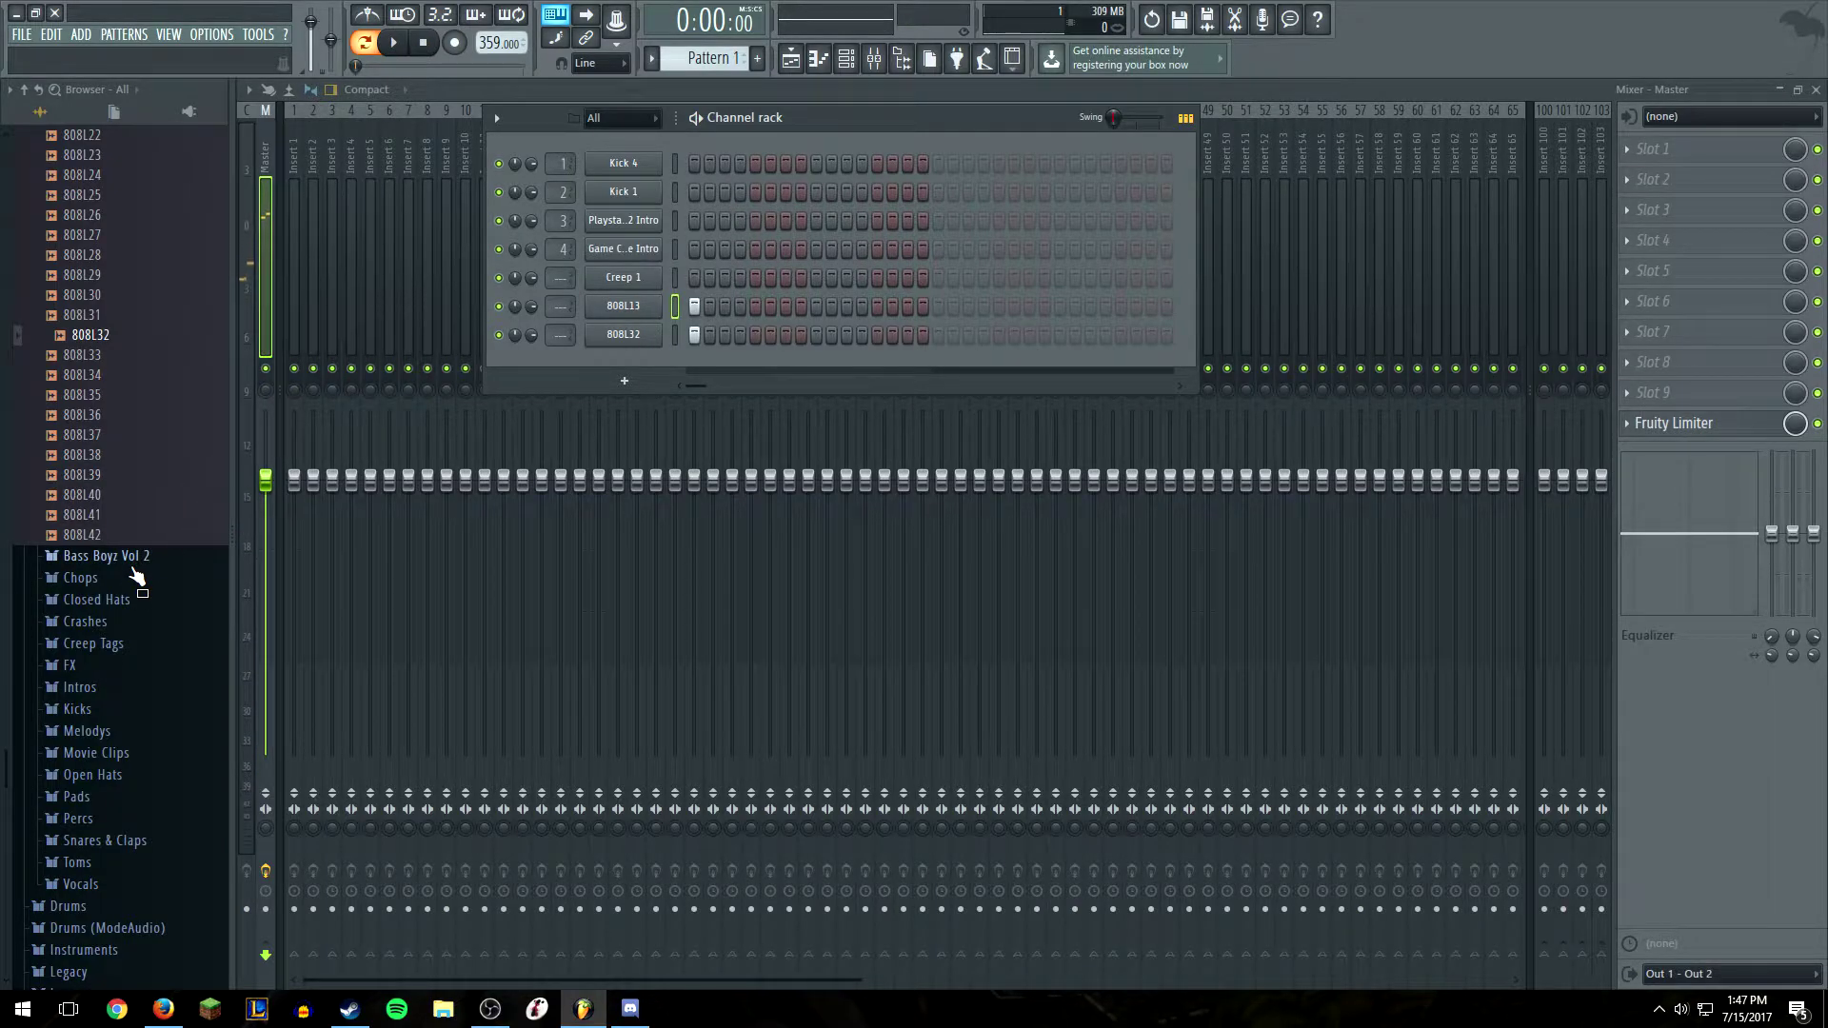
key("alt+Tab")
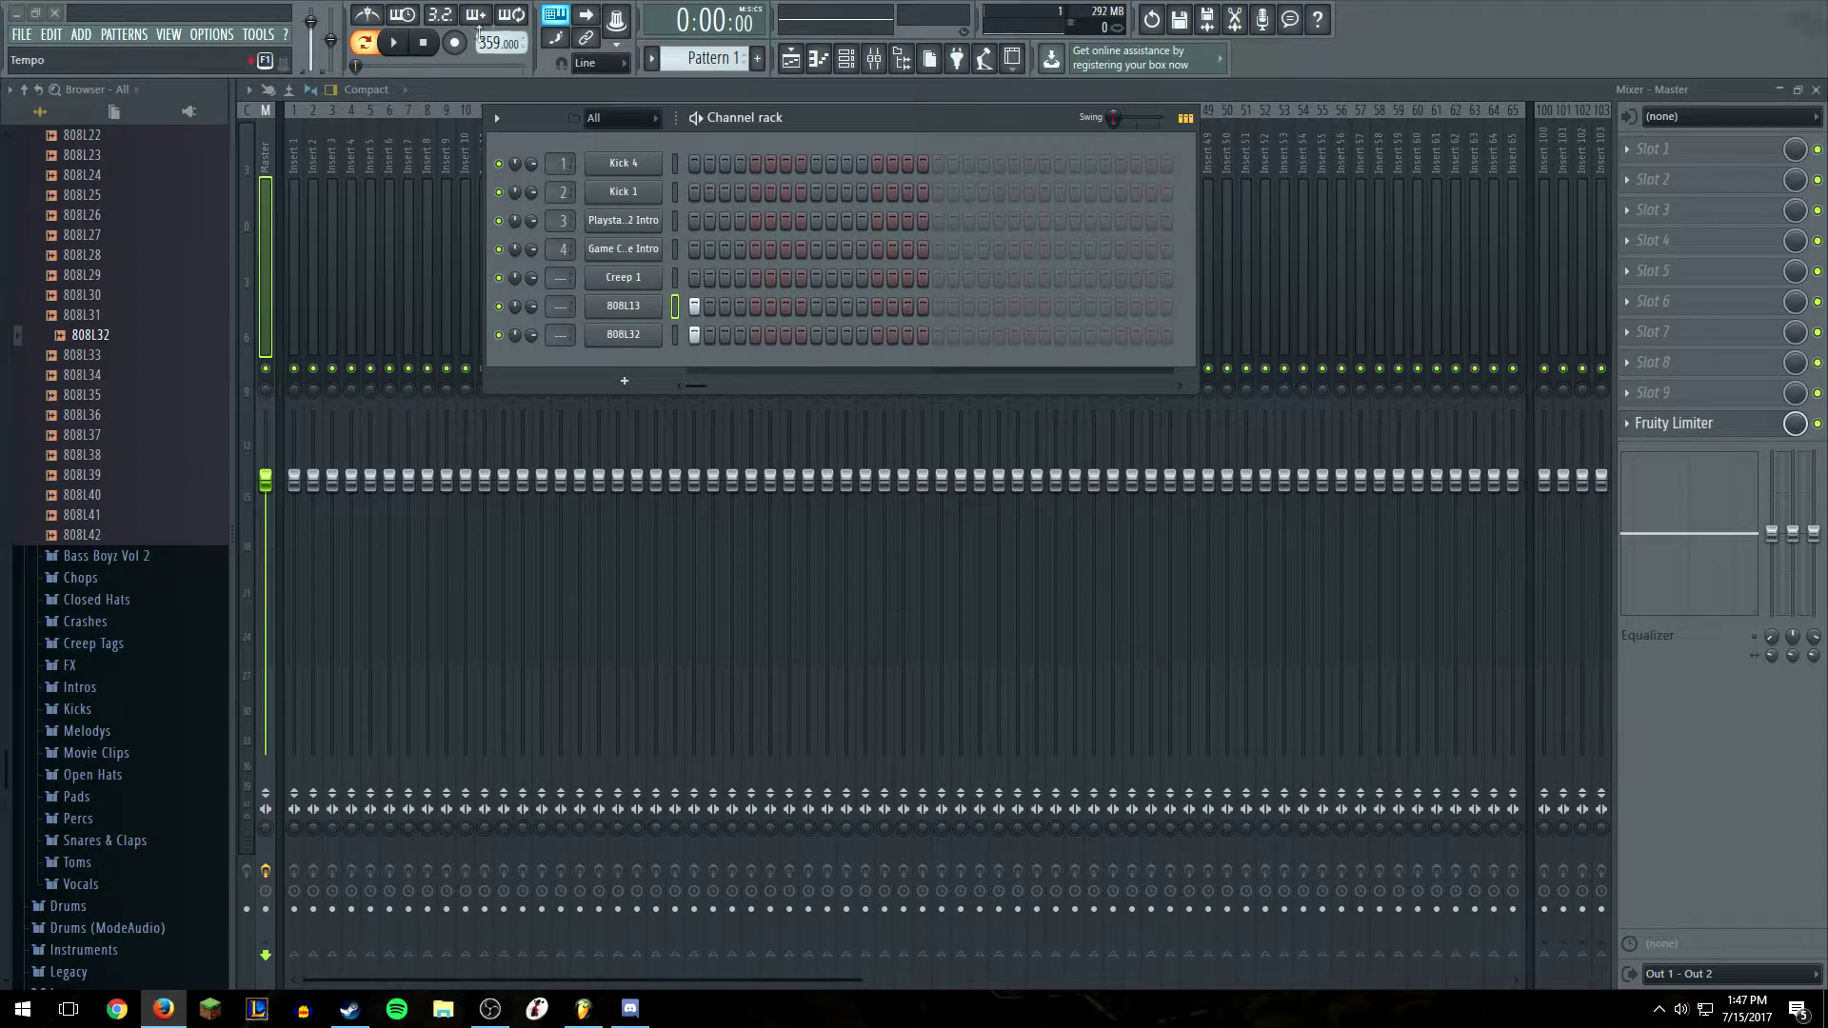
left_click(412, 49)
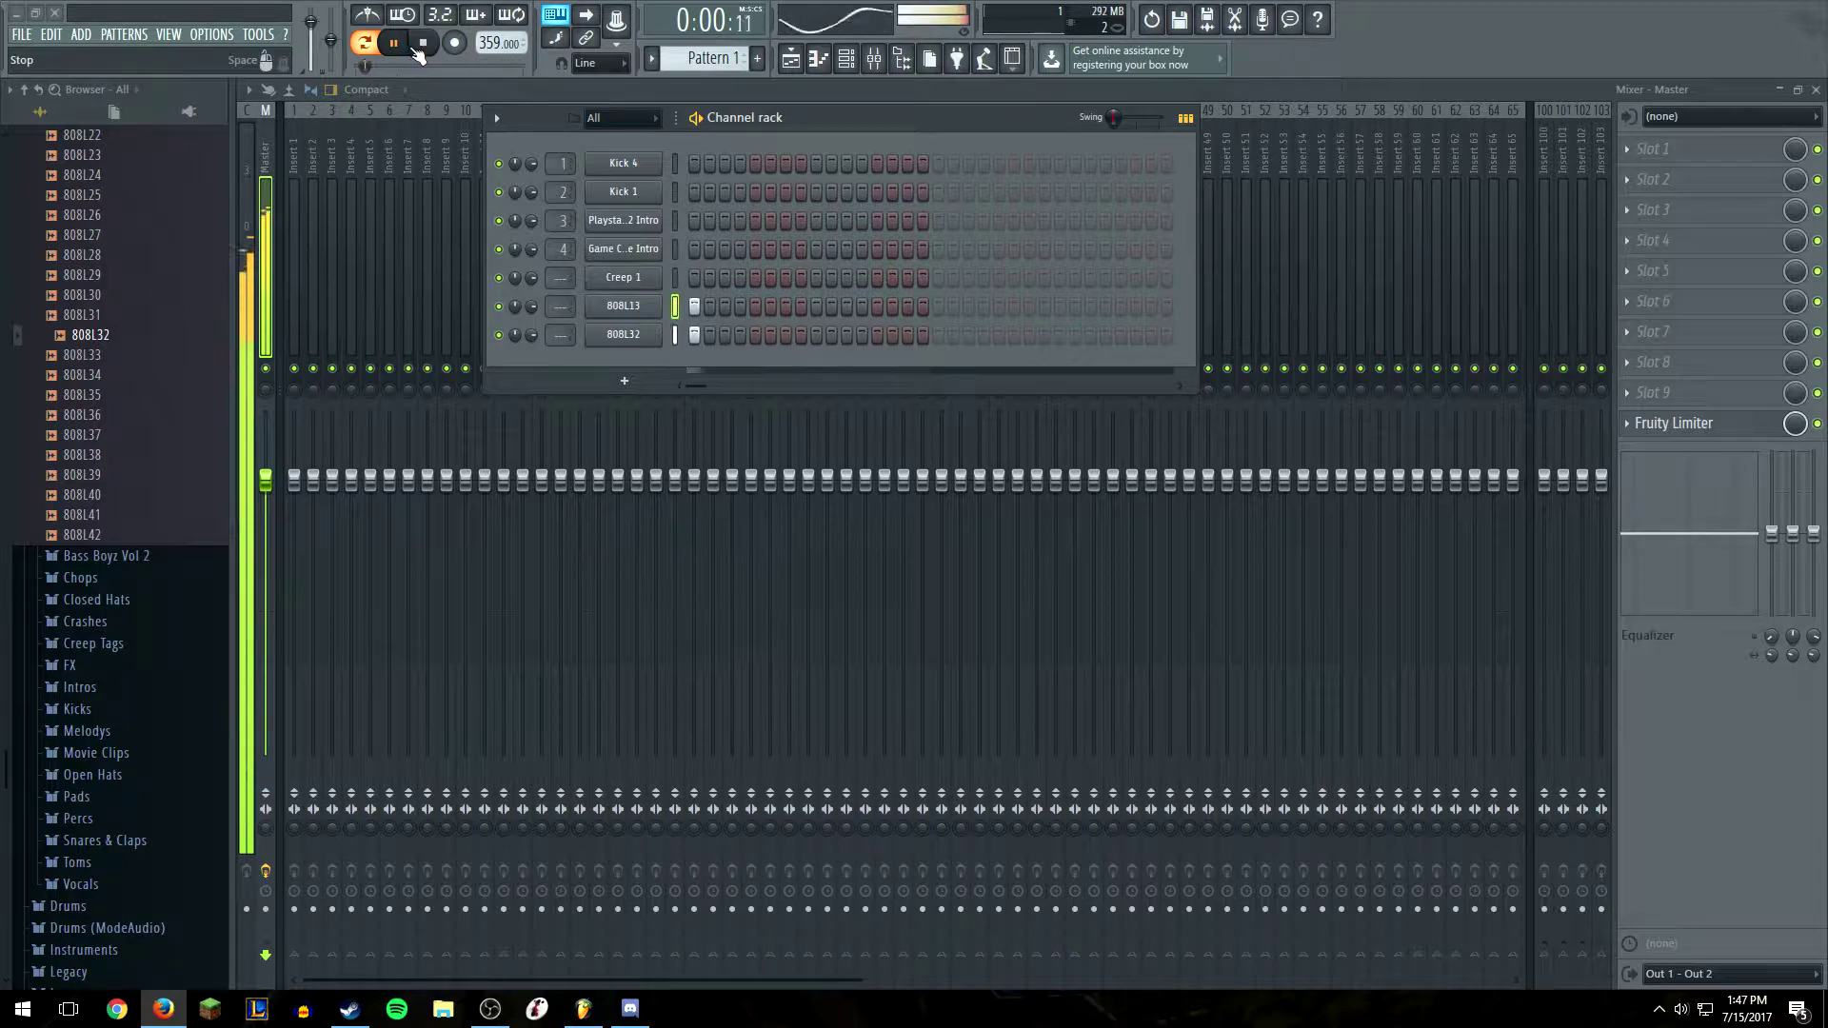
Stop playback and listen to the layered 808L13 and 808L32 hits in the pattern once more
left_click(424, 44)
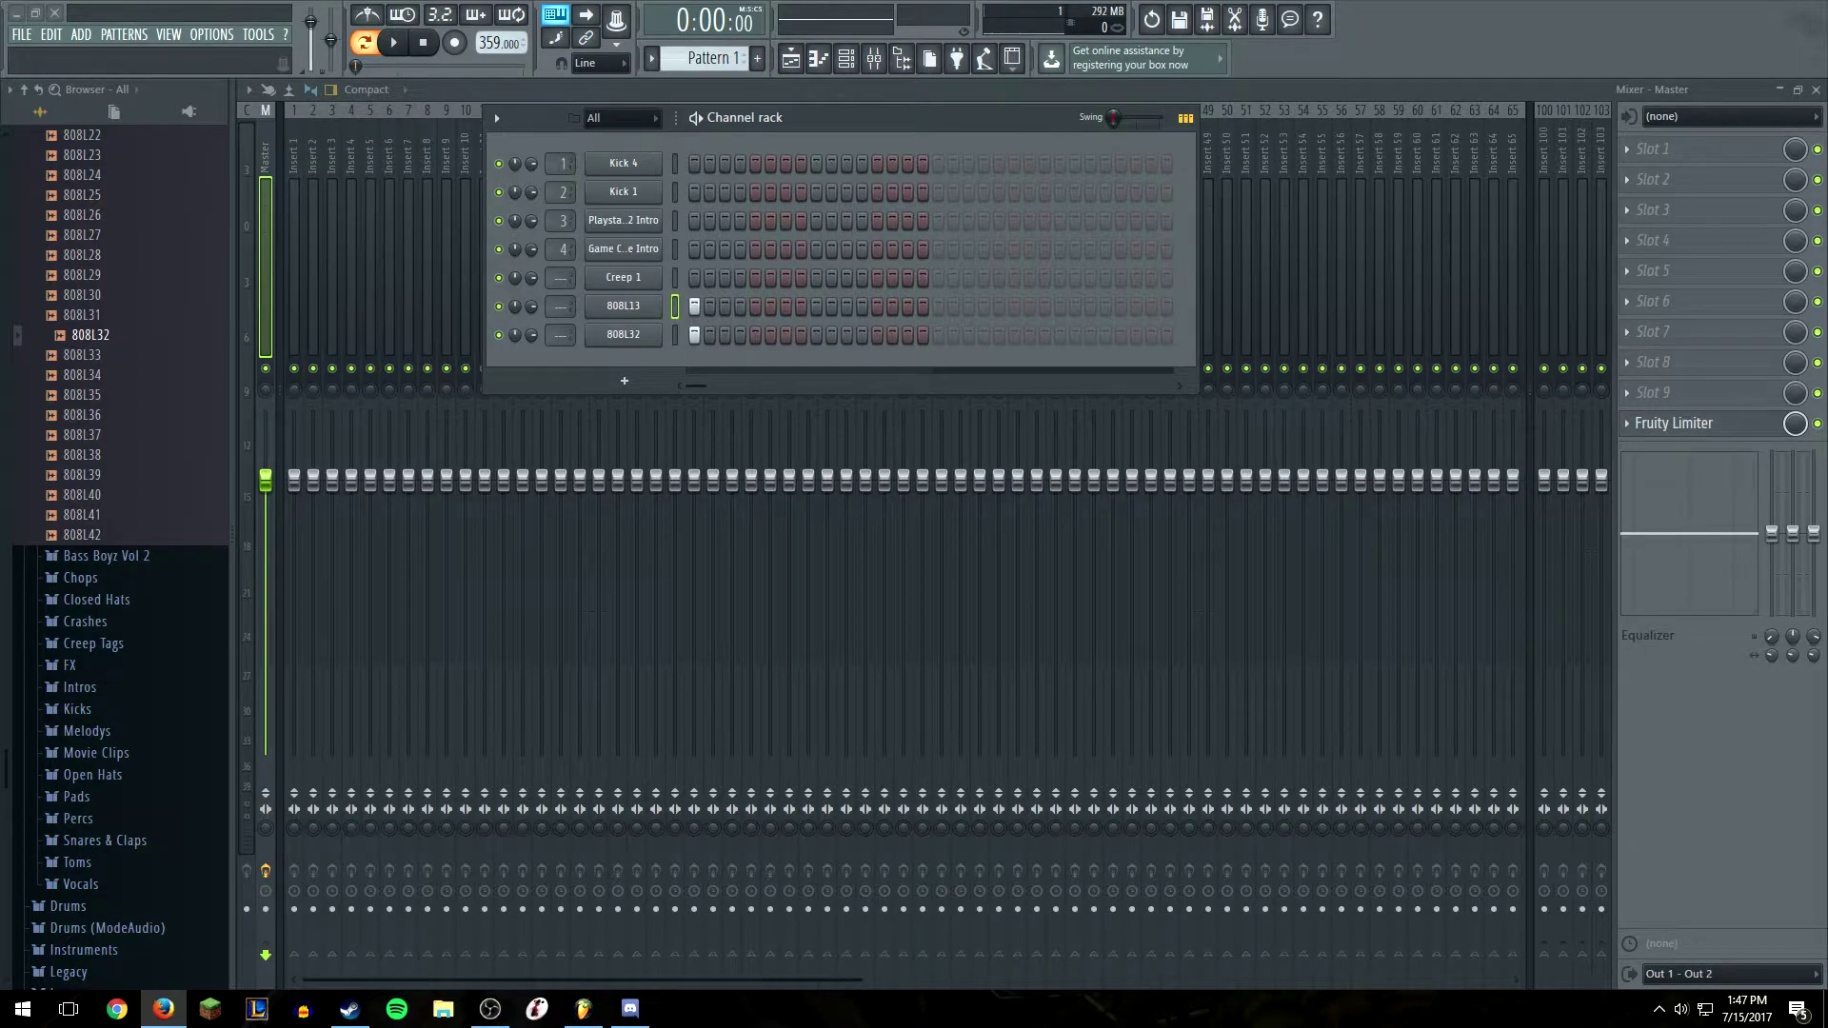
key("alt+Tab")
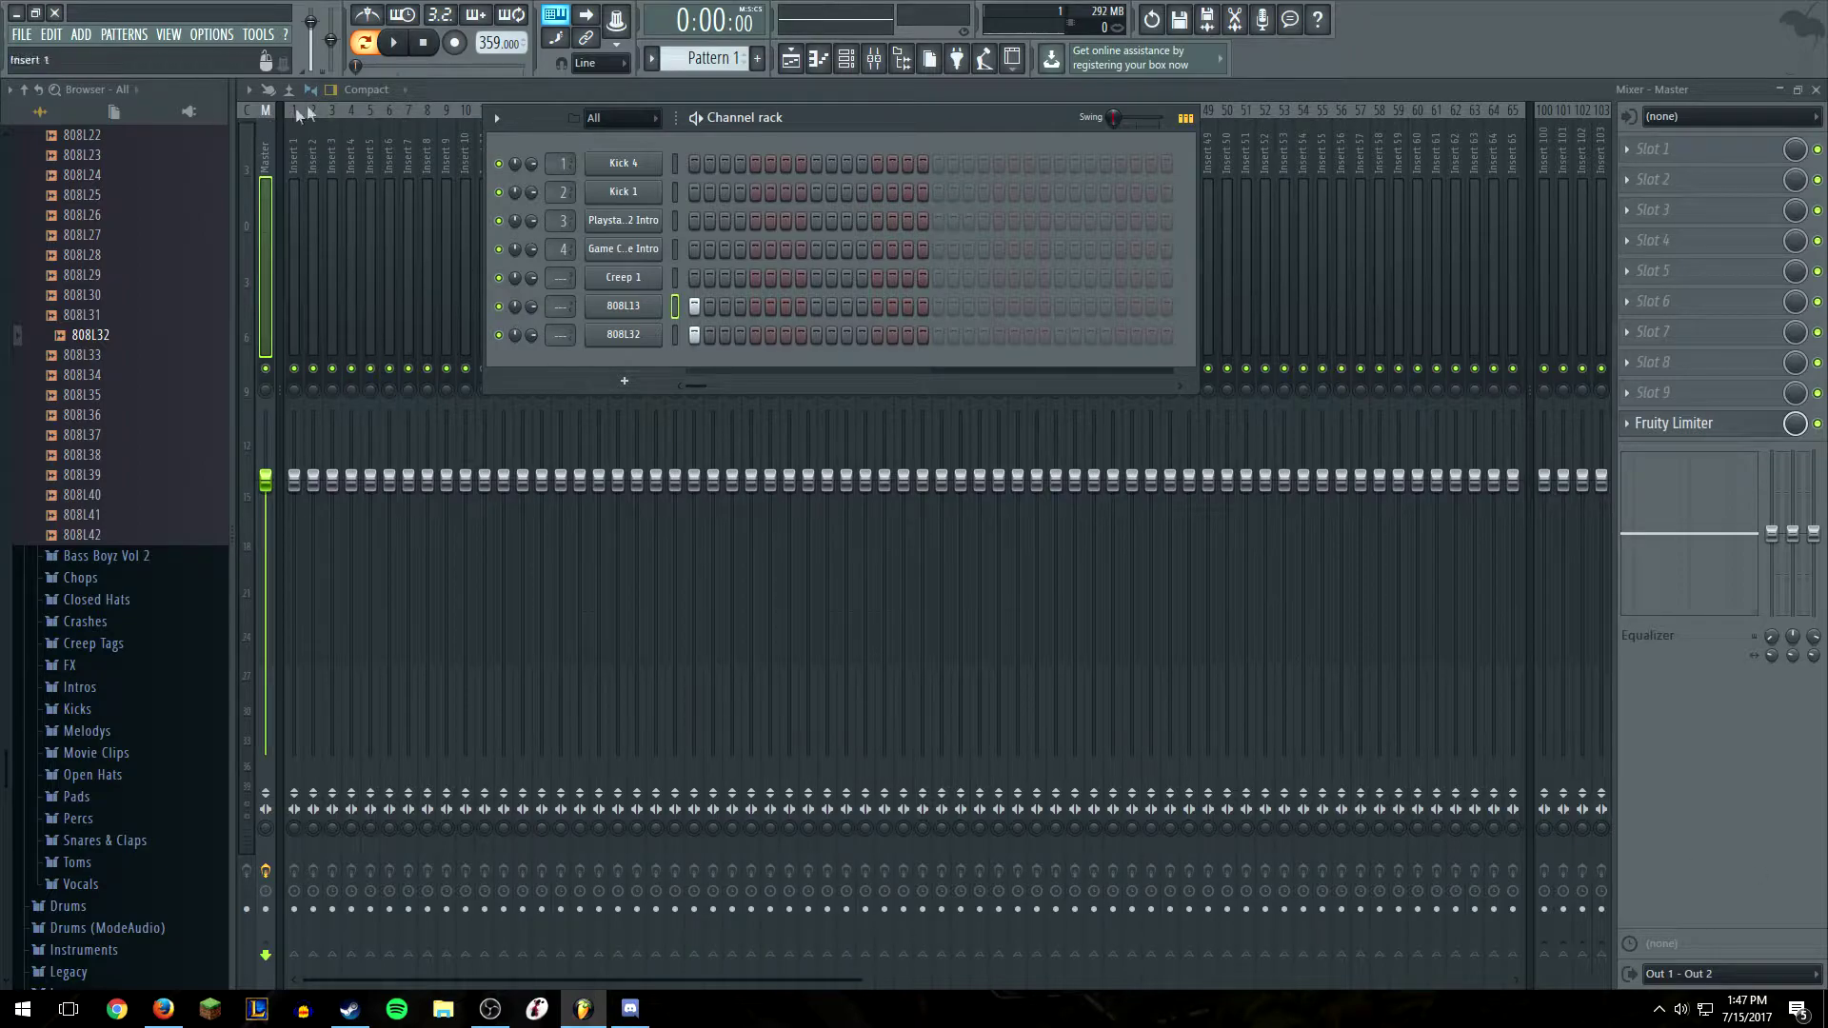
left_click(388, 43)
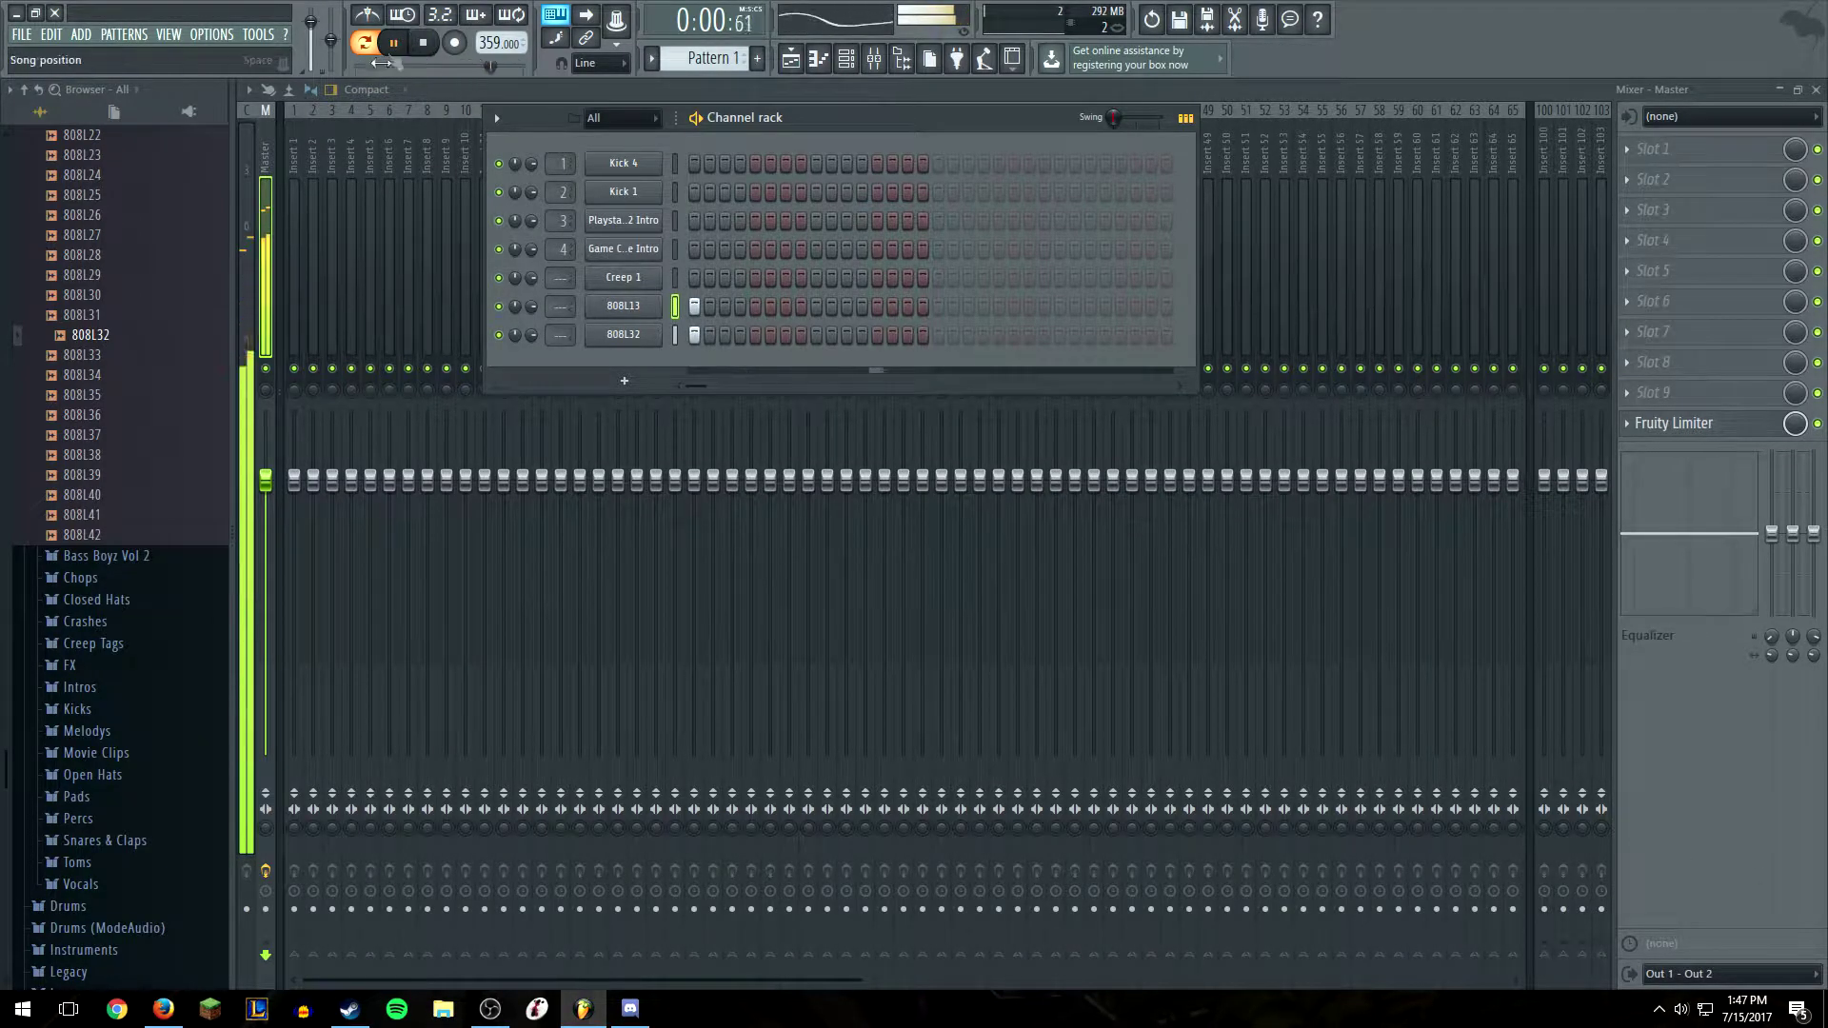
key("space")
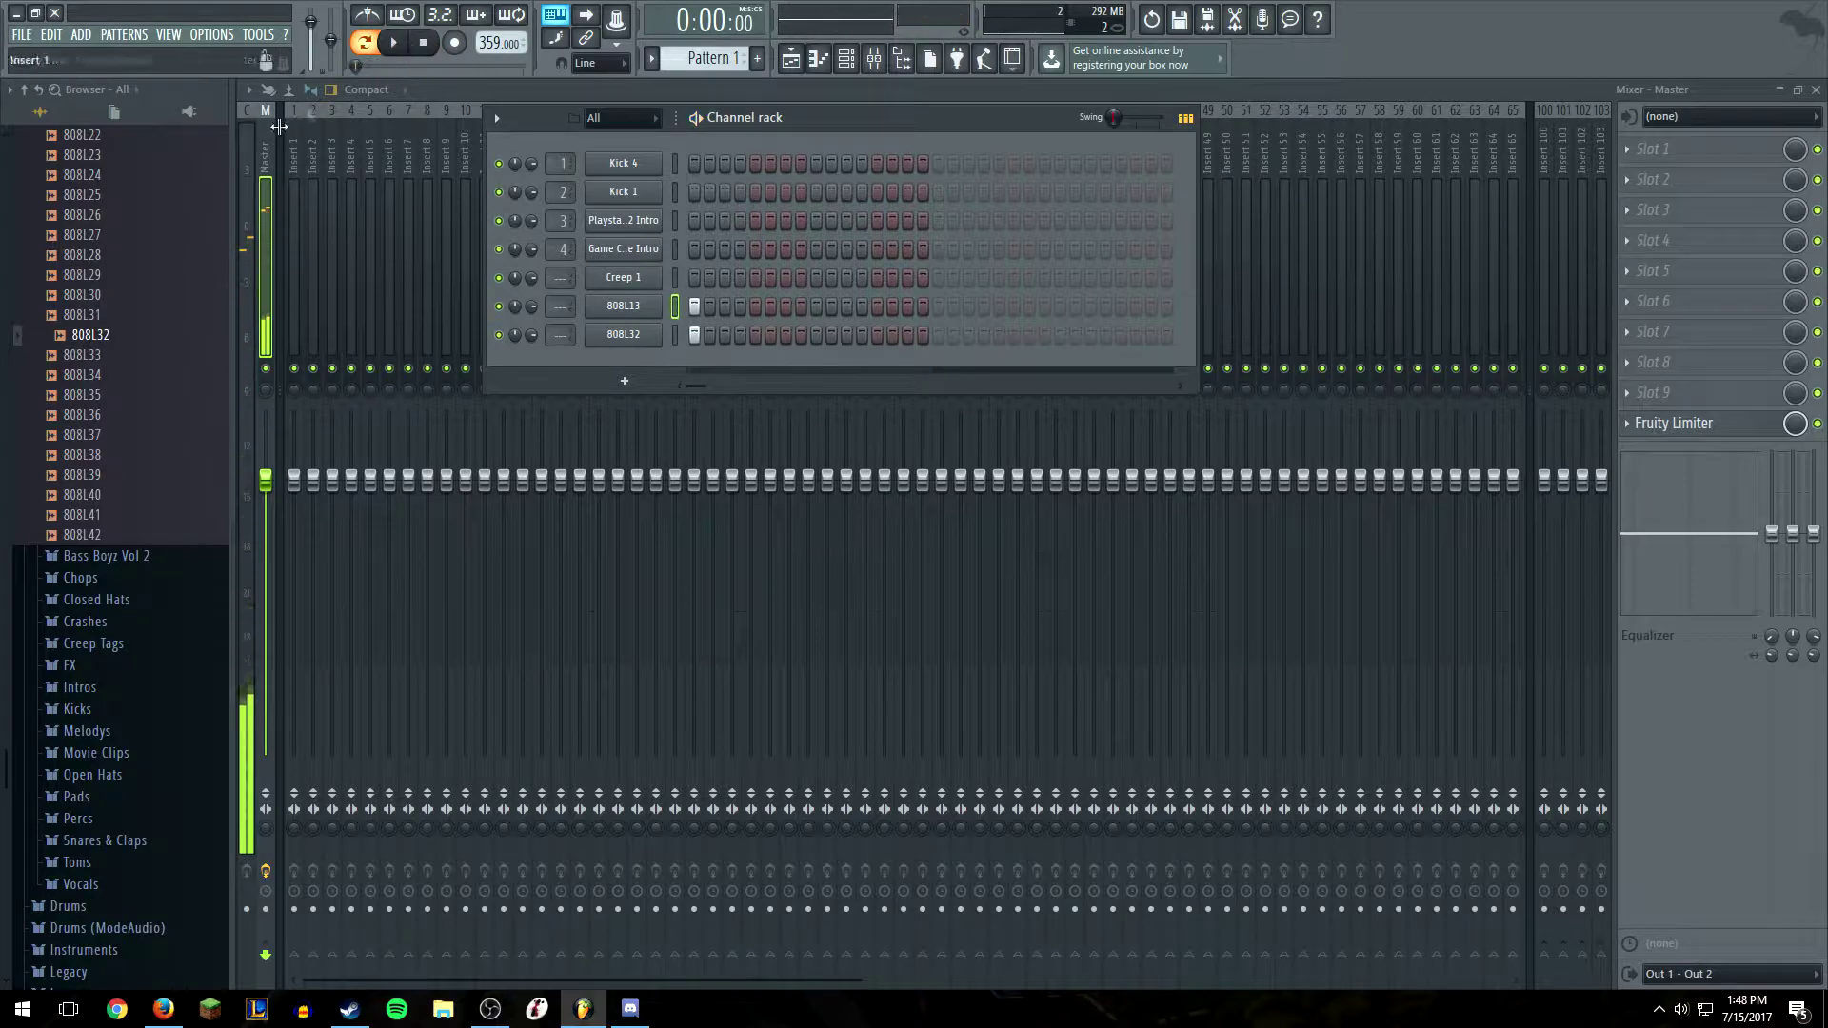
Load the OH3 sample from the Creep Kit Vol 2 Open Hats folder into a new channel
scroll(124, 598, "down", 3)
scroll(124, 598, "down", 3)
left_click(122, 539)
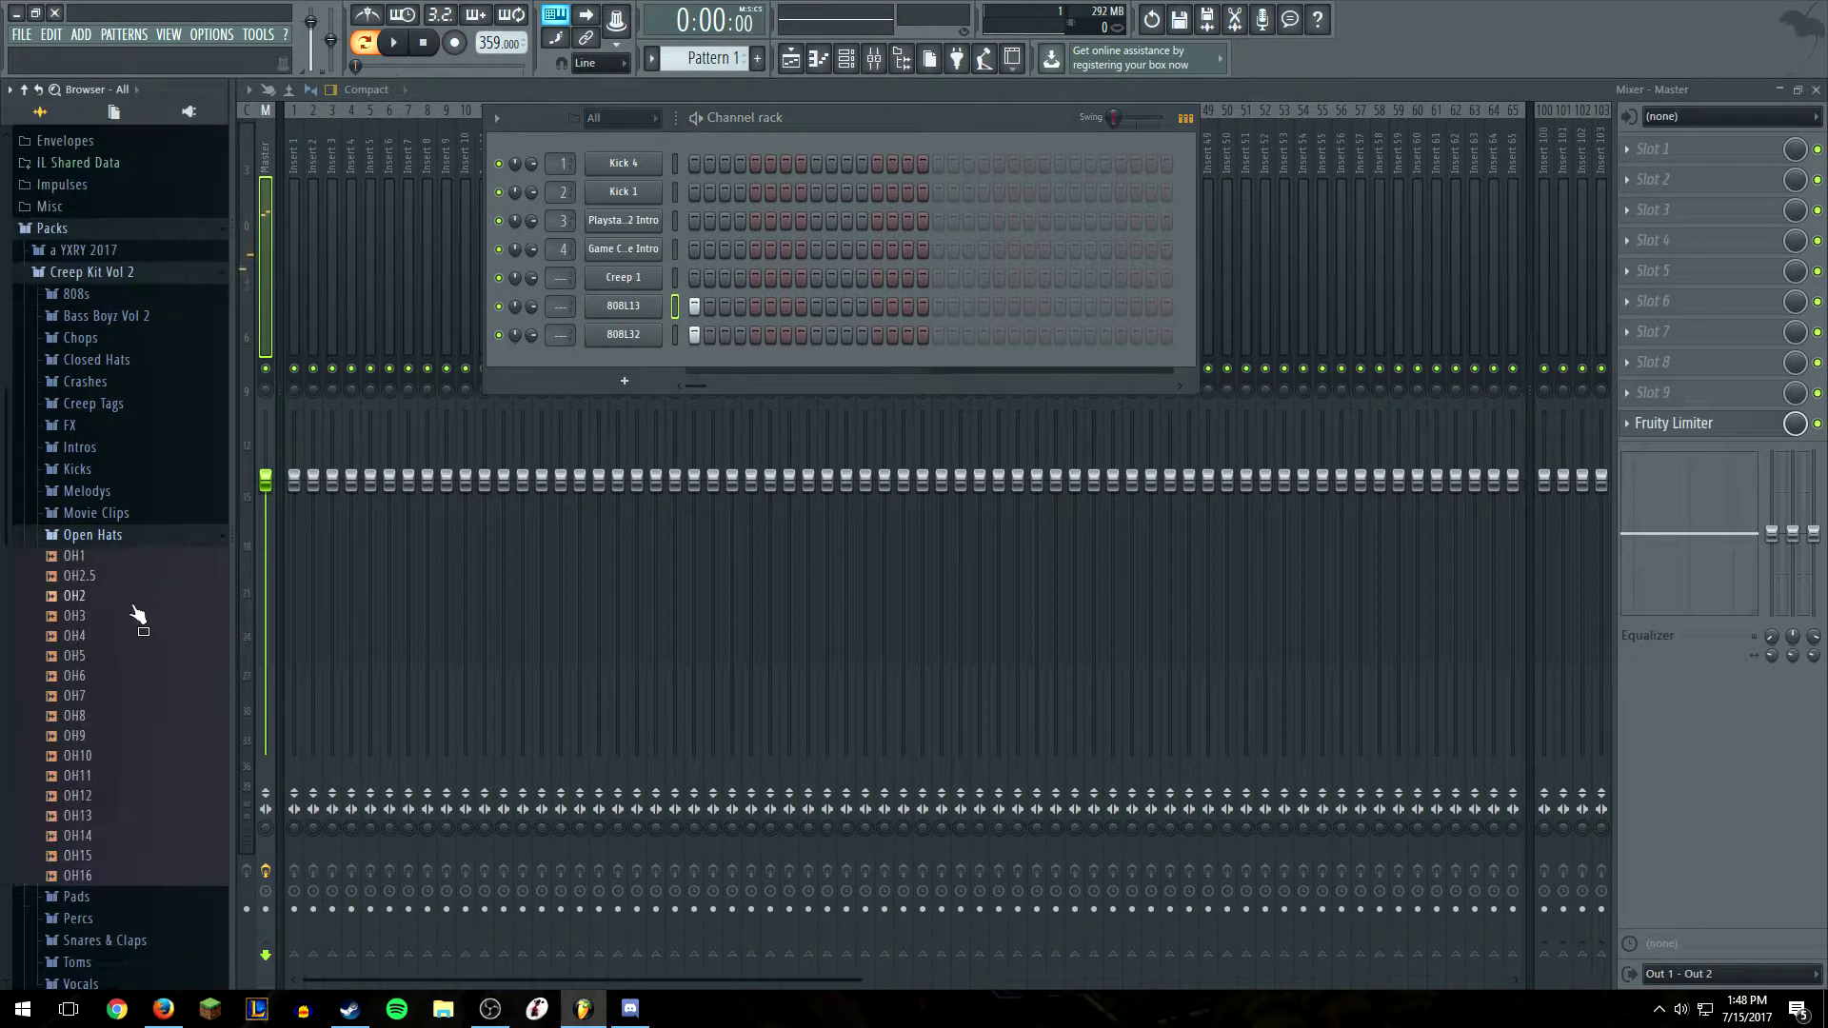
left_click_drag(132, 619, 600, 376)
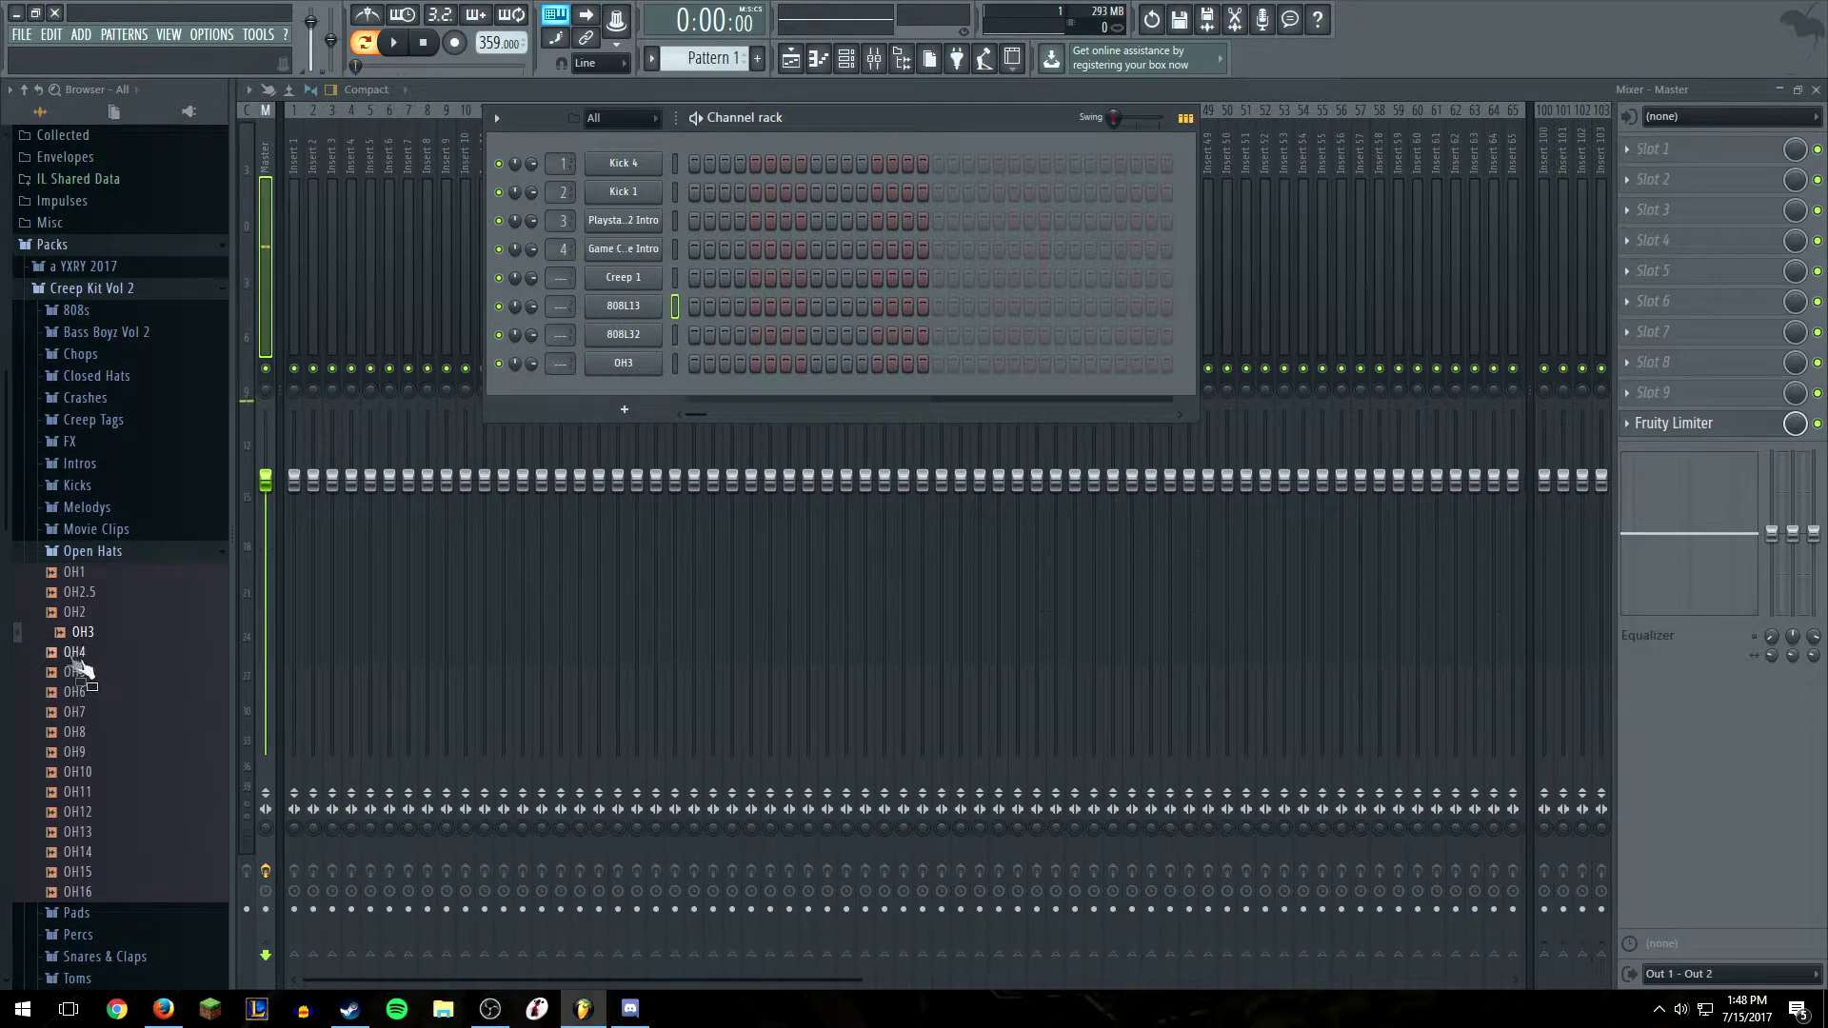
left_click(107, 552)
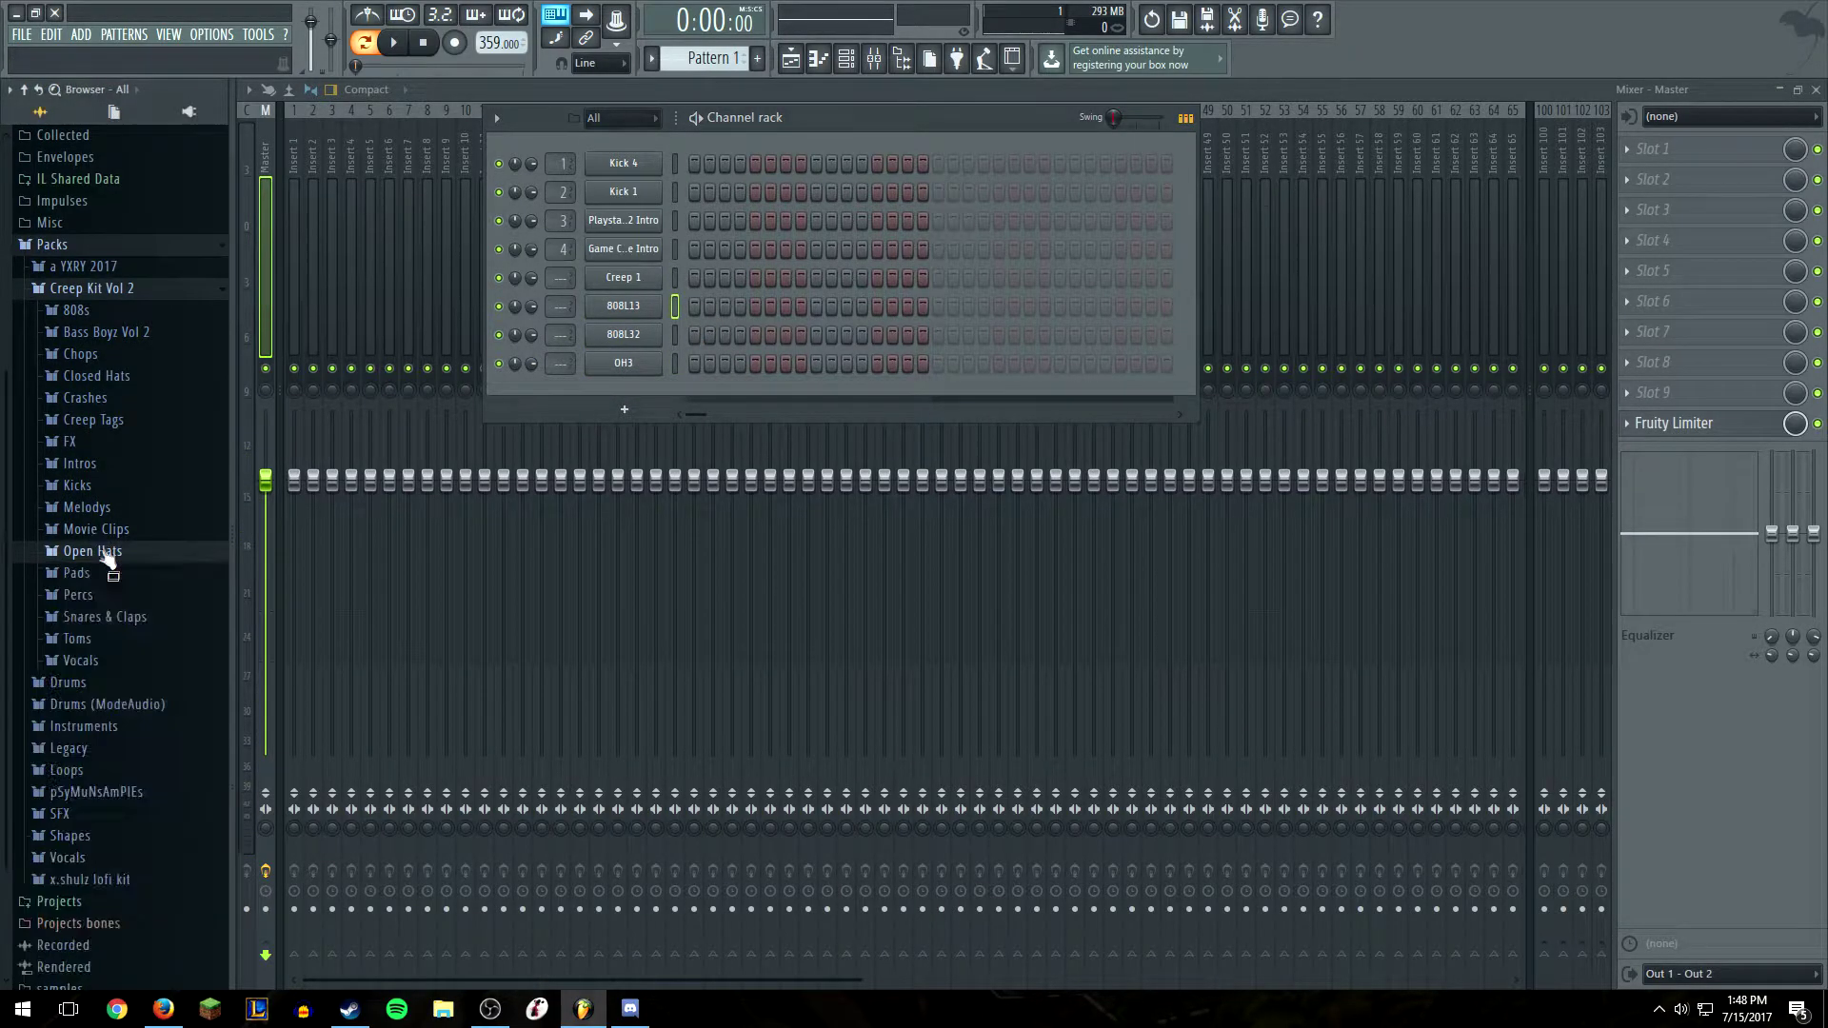
Preview and compare the HH2, HH3 and HH4 samples in the Closed Hats folder
left_click(124, 376)
left_click(130, 552)
left_click(148, 456)
left_click(149, 436)
left_click(154, 416)
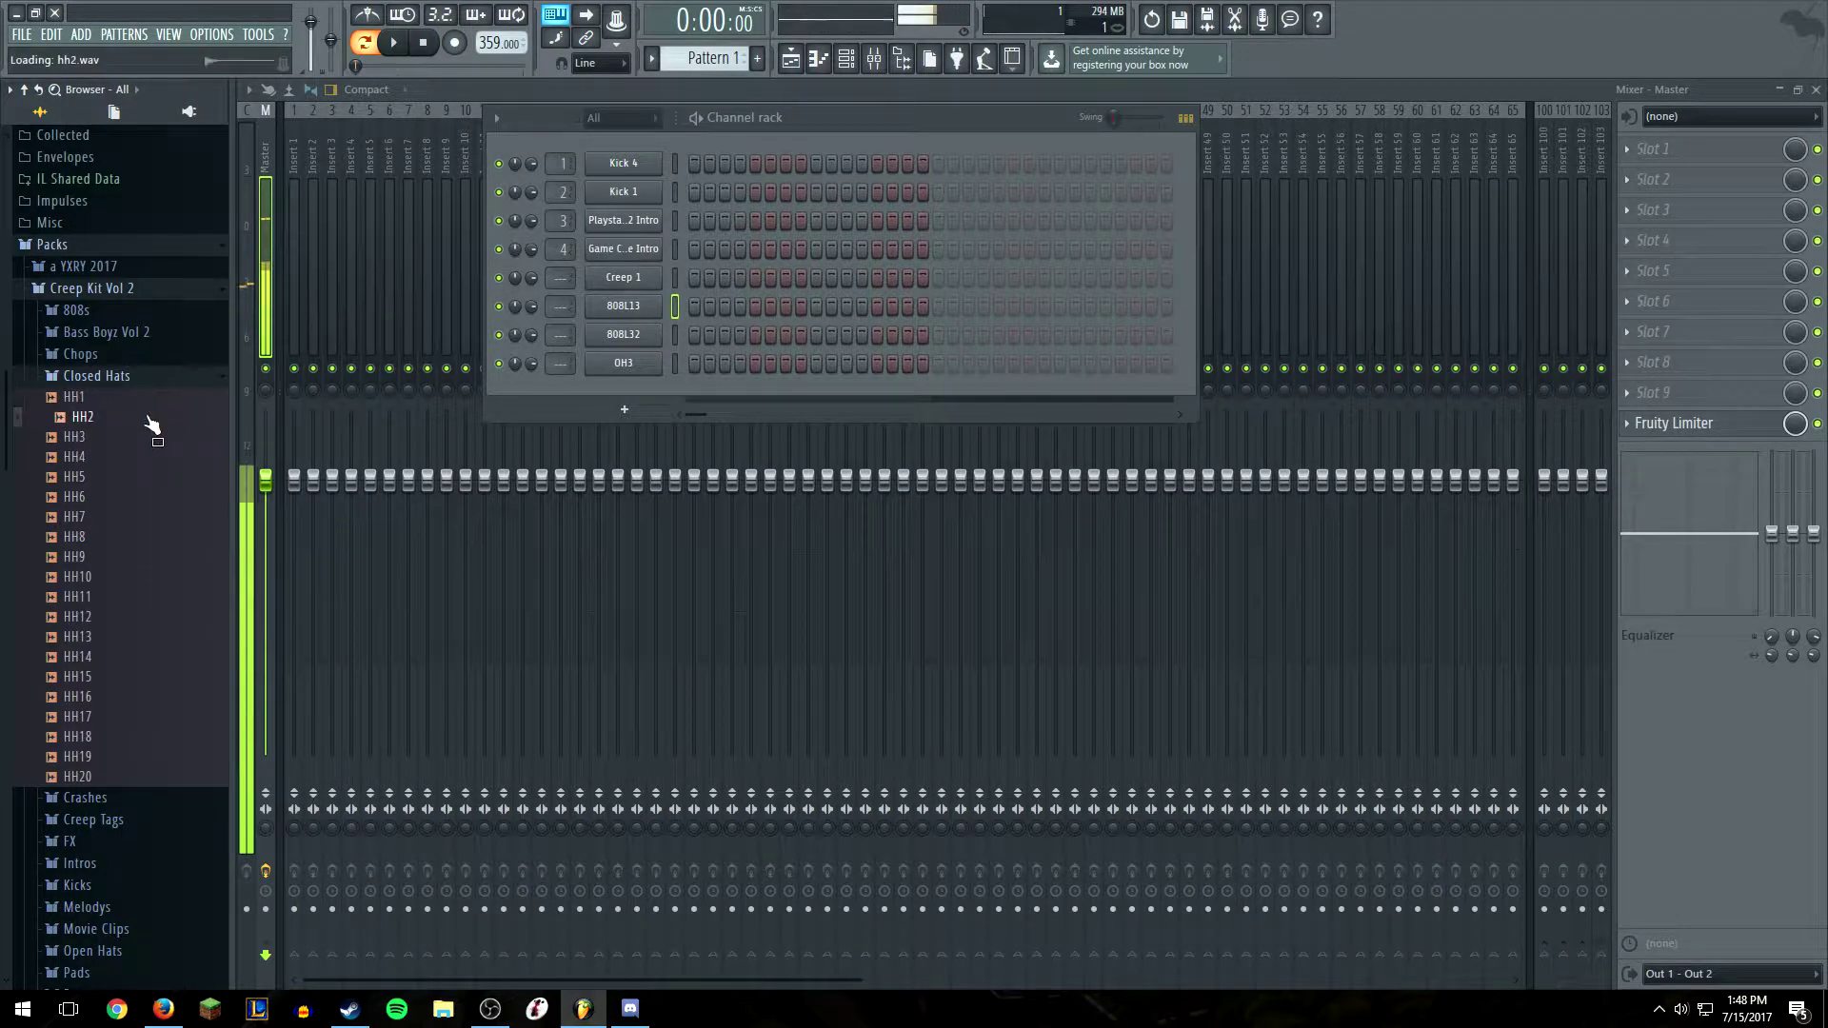
left_click(149, 436)
left_click(150, 456)
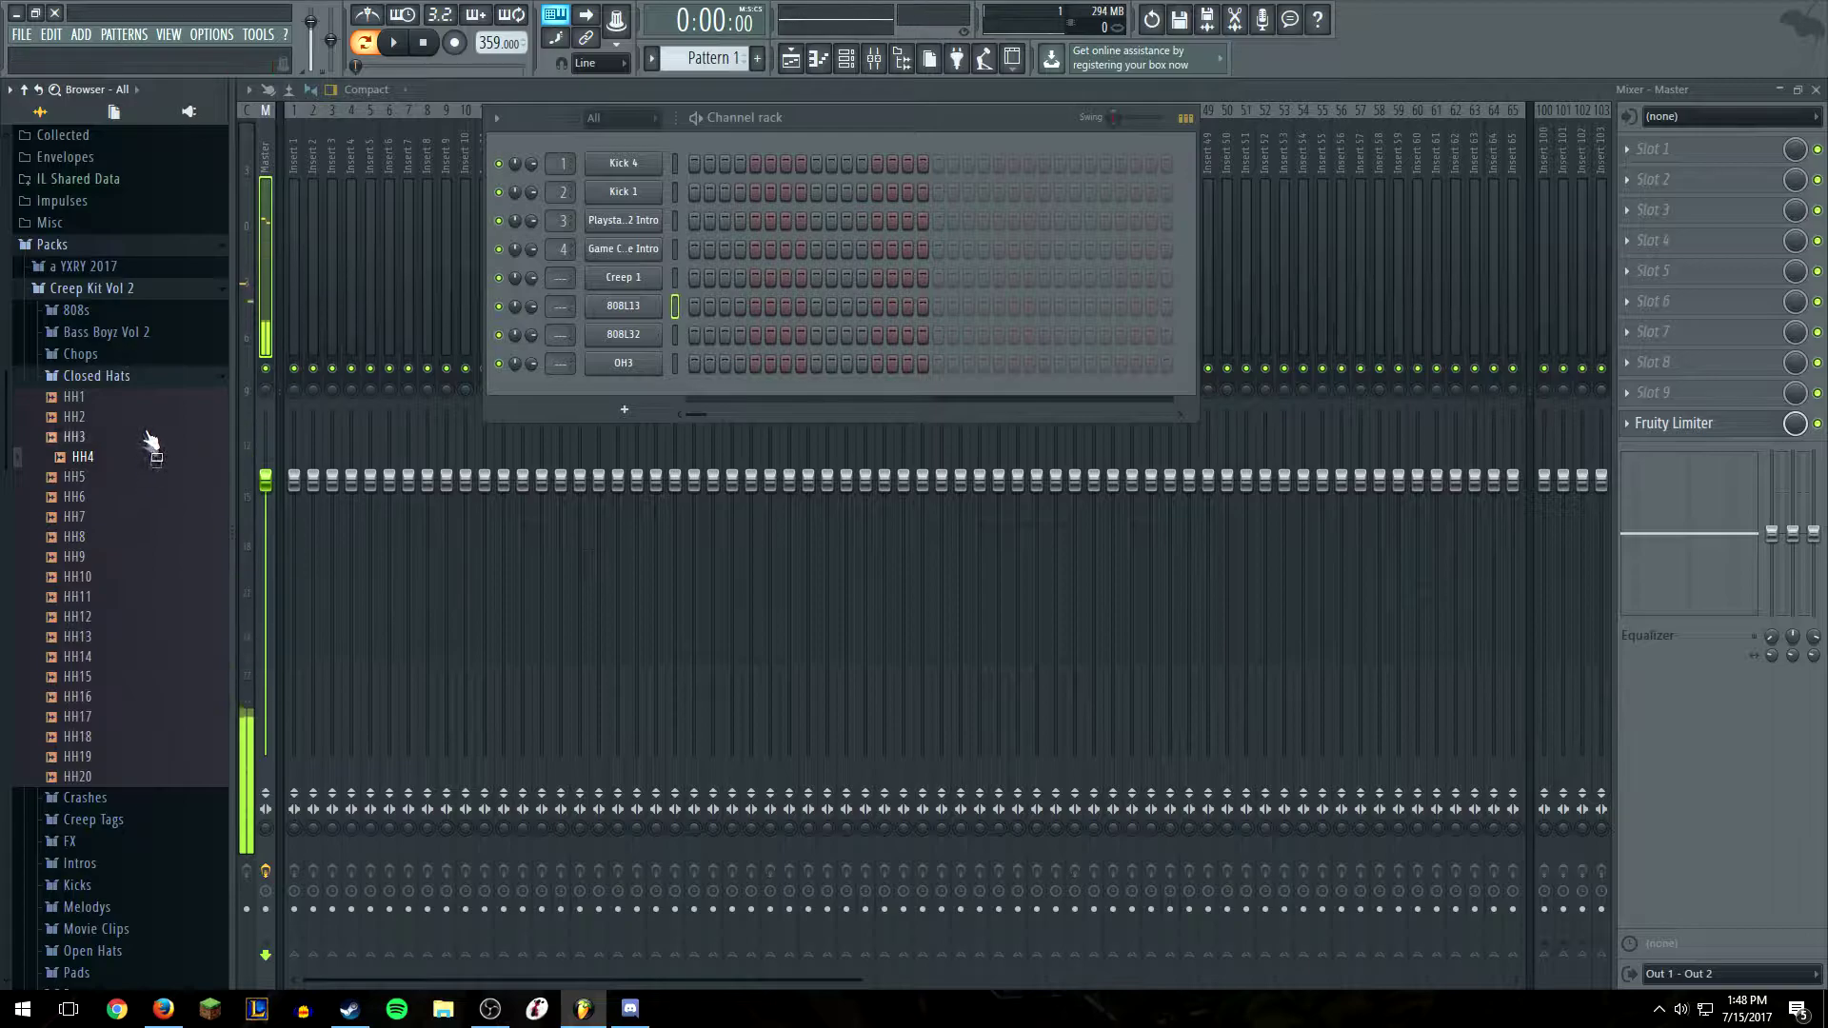
left_click(150, 454)
left_click(150, 436)
left_click(149, 456)
left_click(152, 419)
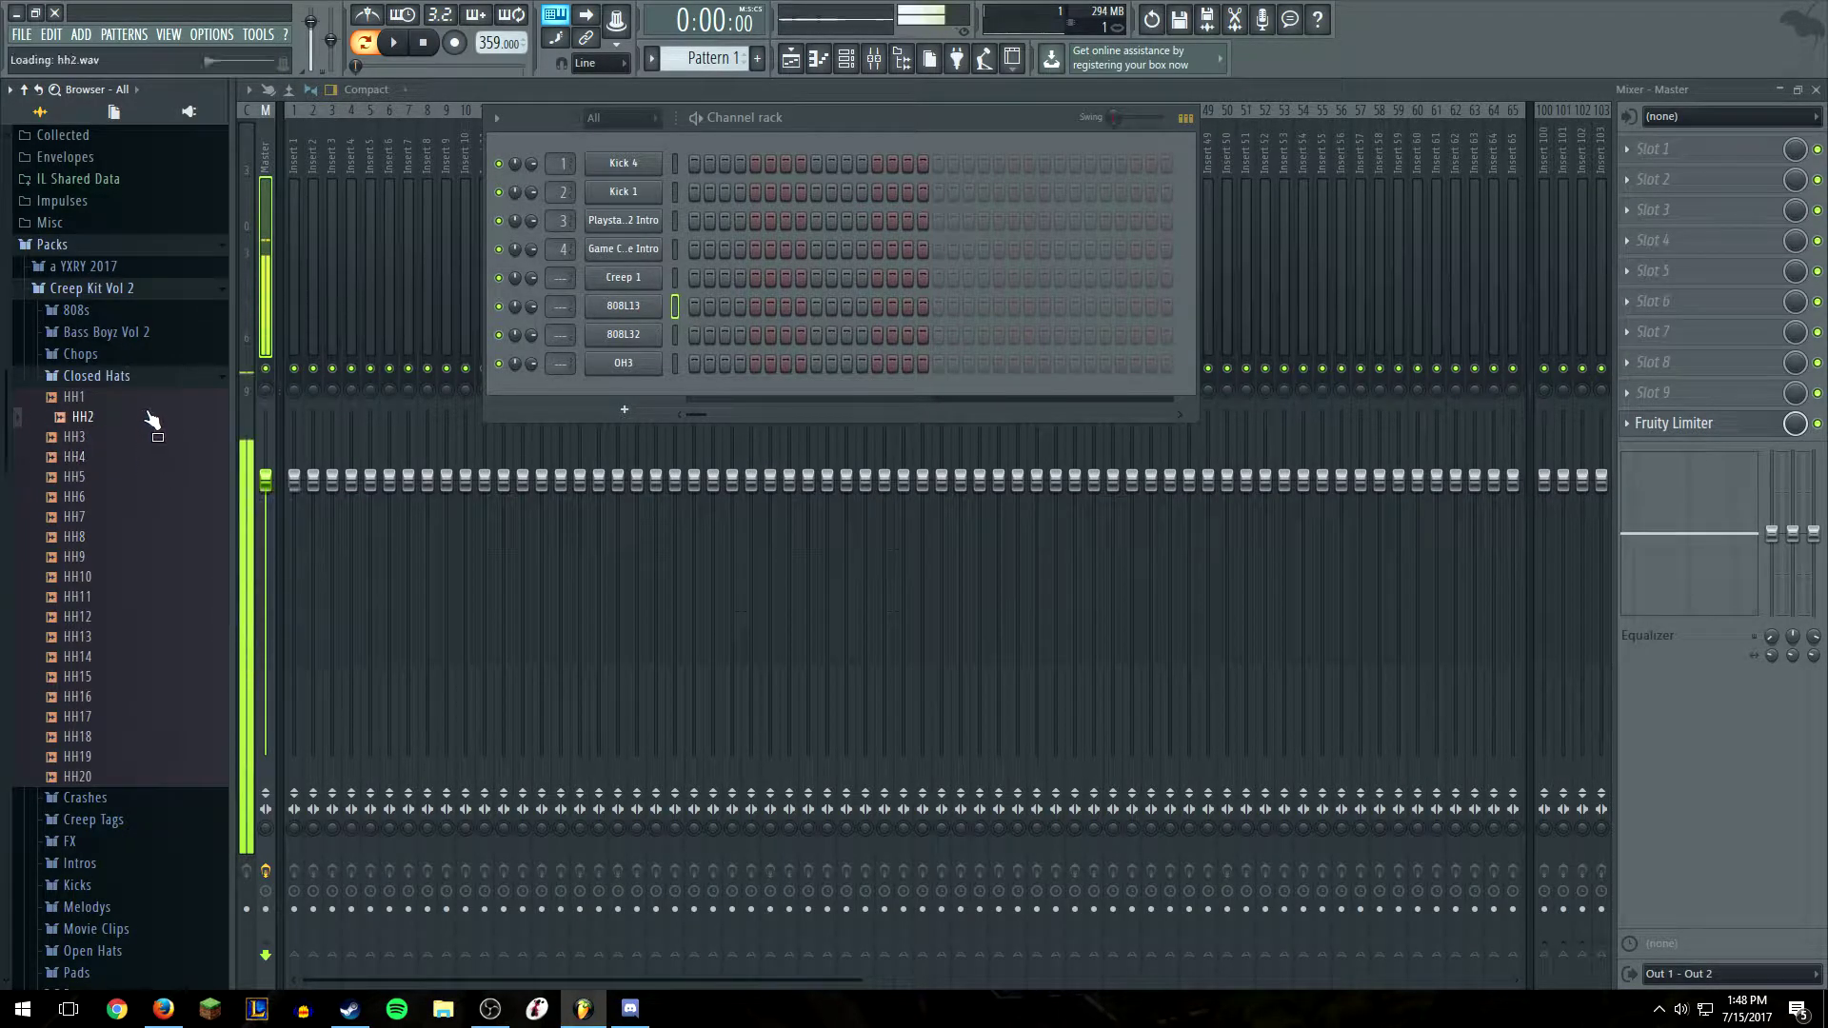
Load the HH2 and HH4 closed hat samples into two new channels
left_click(107, 619)
left_click(119, 420)
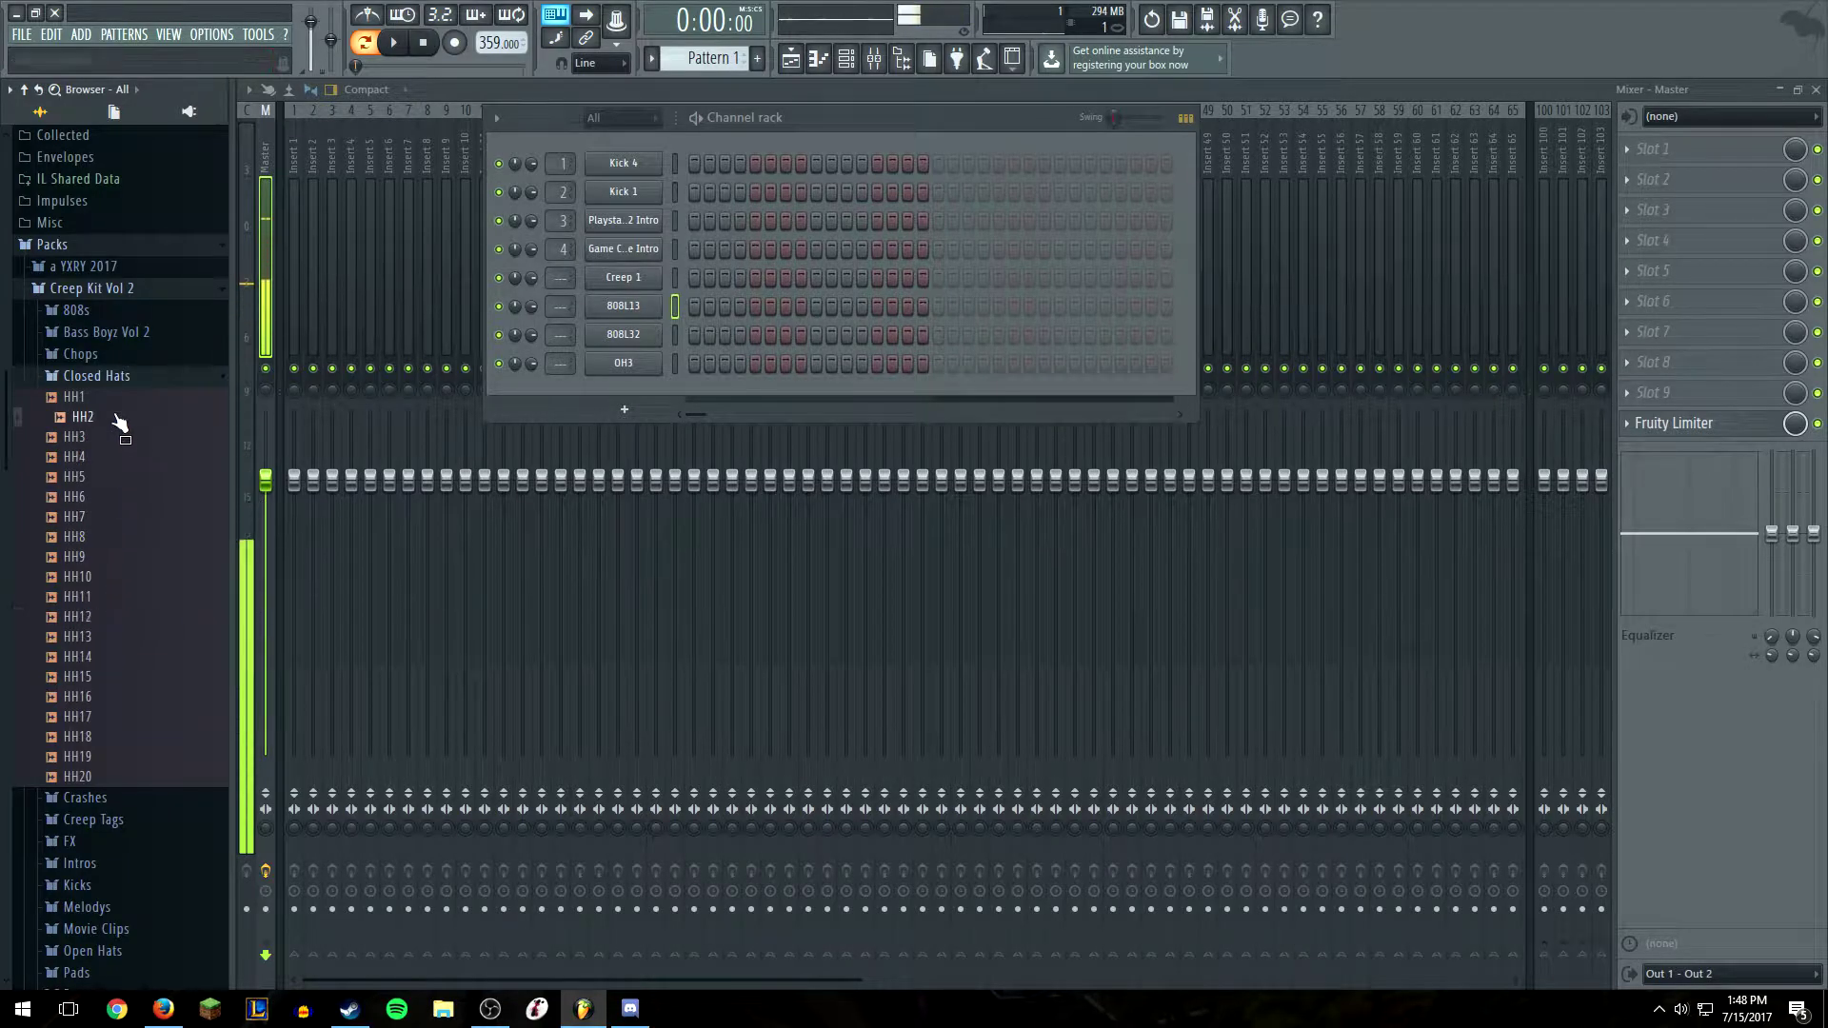
left_click_drag(119, 420, 609, 390)
left_click_drag(163, 459, 674, 419)
Test alternating HH2 hits on steps 1 and 3 with HH4 hits on steps 2 and 4, and clear them
left_click(695, 391)
left_click(726, 391)
left_click(710, 420)
left_click(741, 420)
left_click(393, 41)
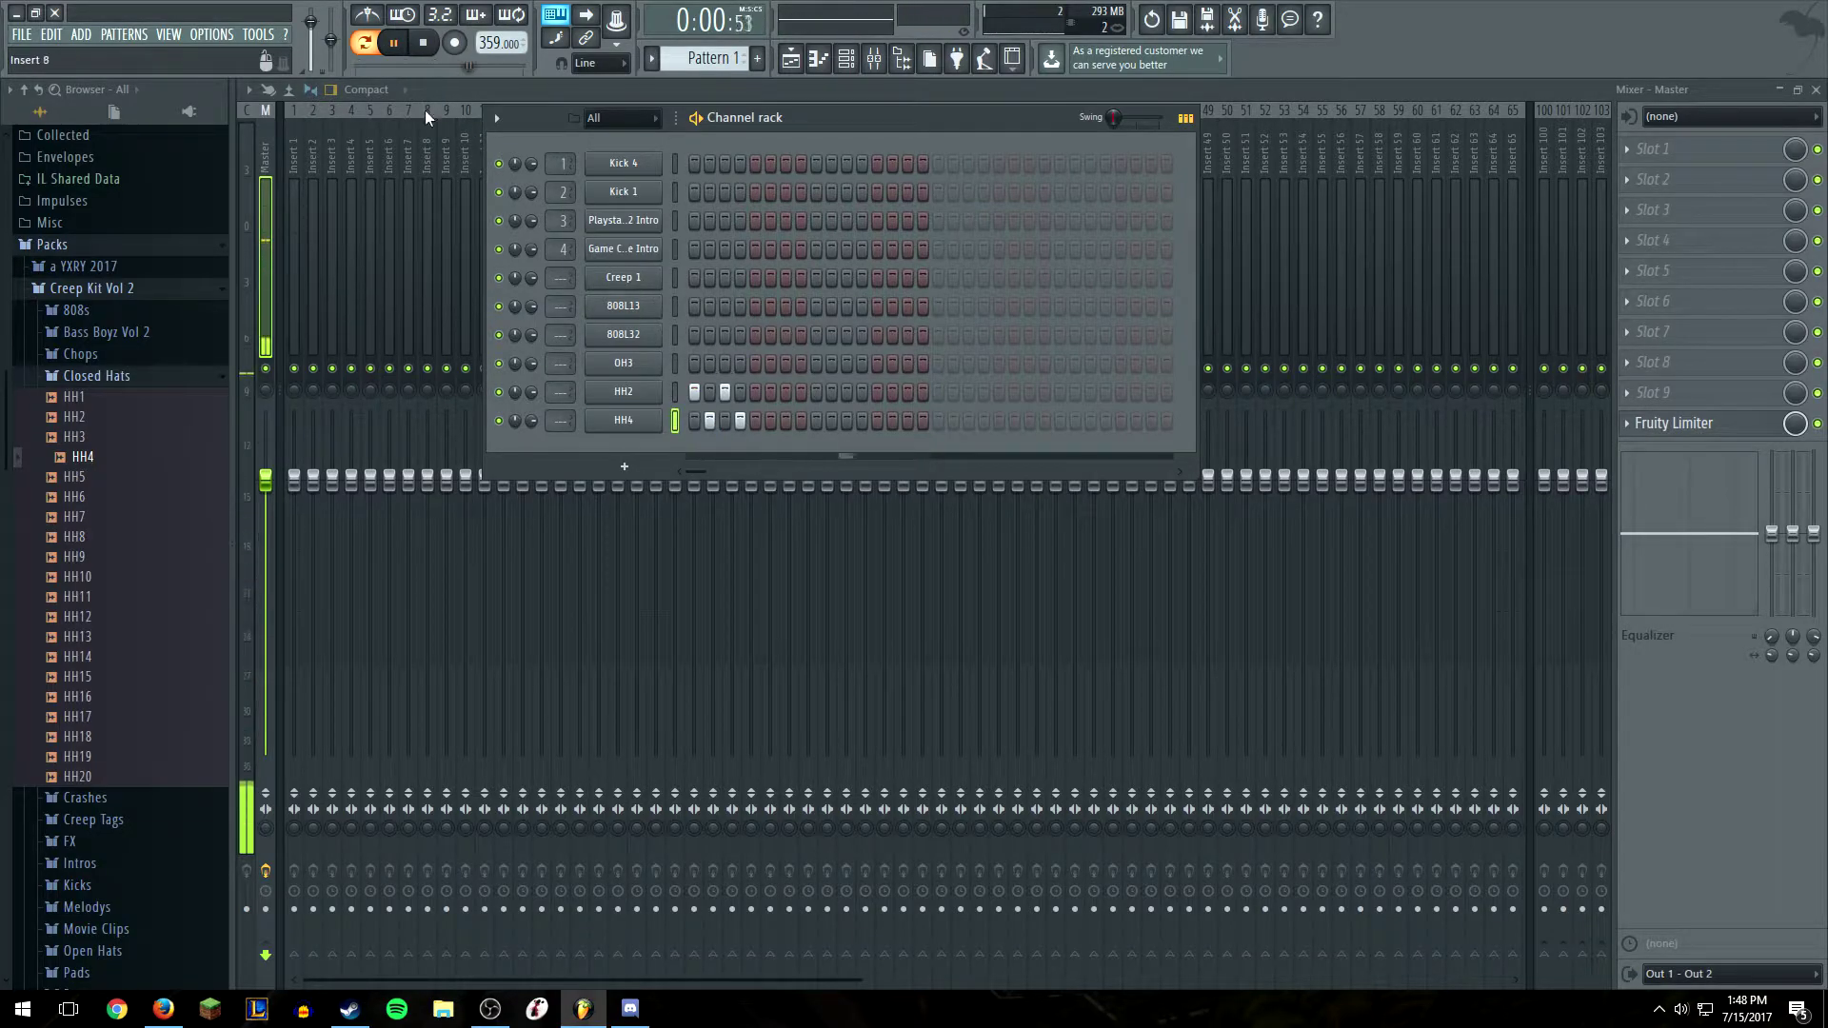
key("space")
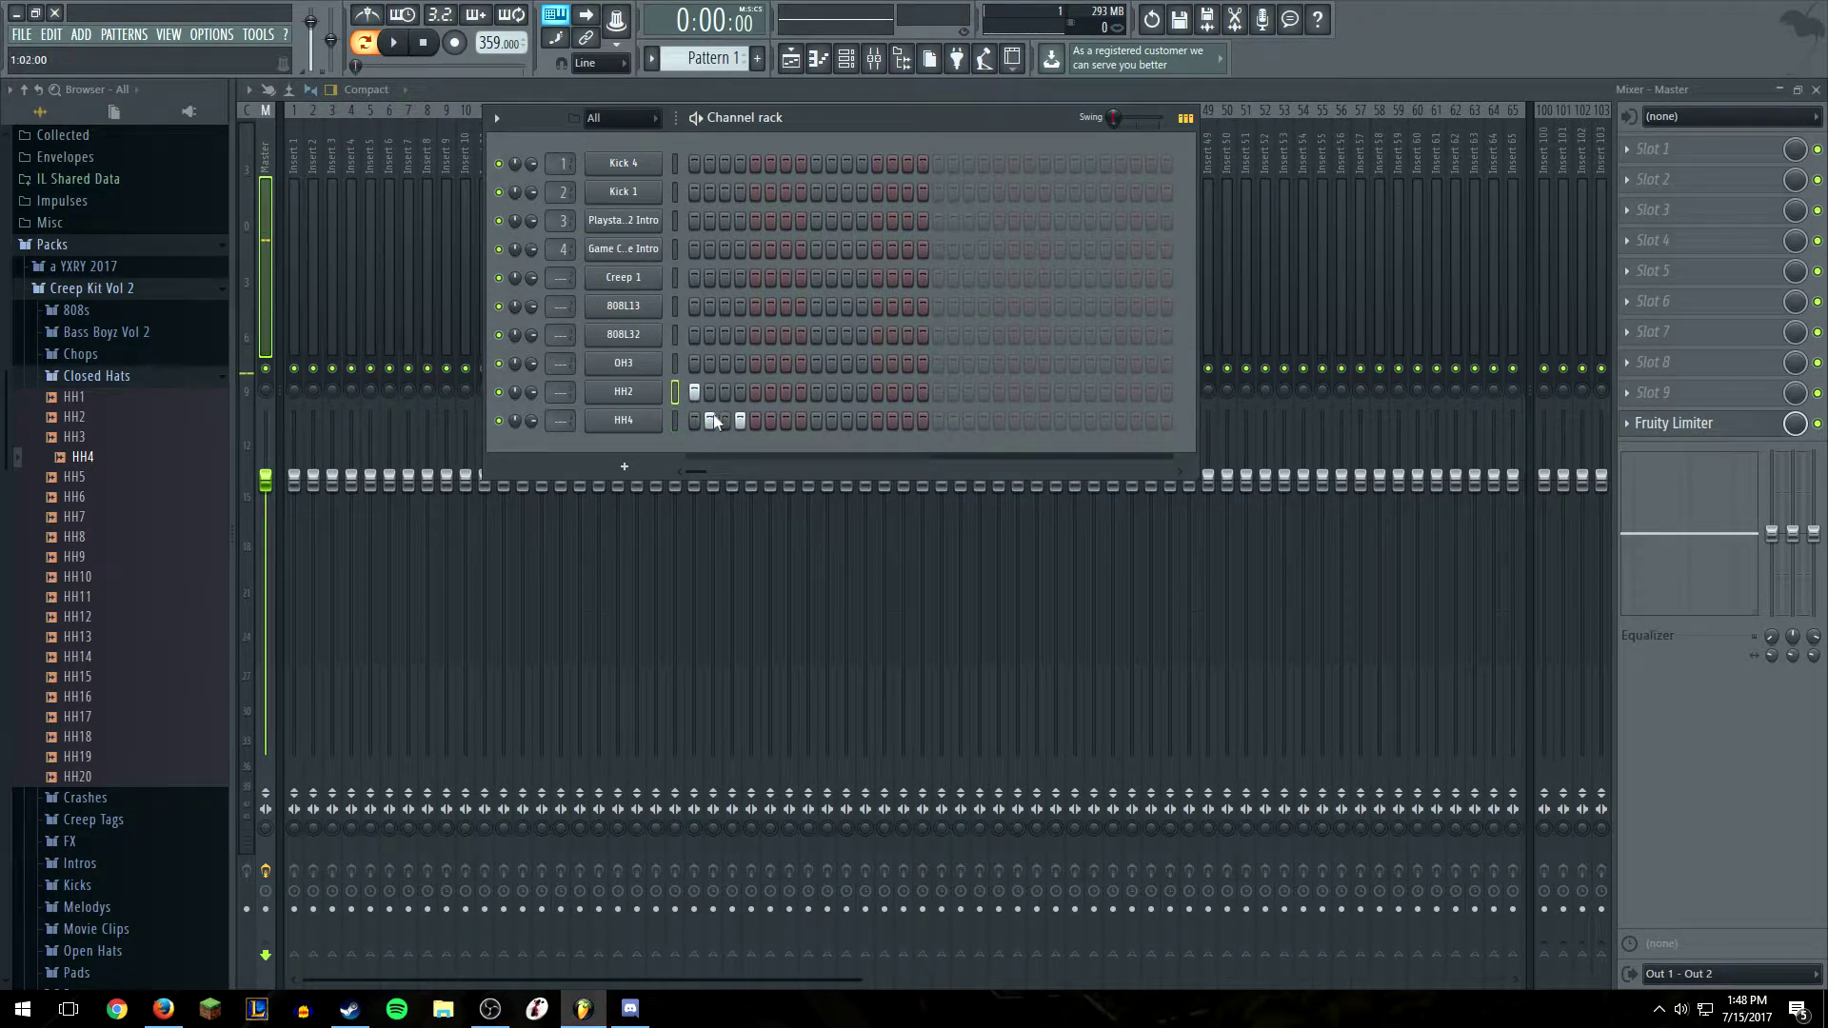
right_click(597, 420)
Preview the Just Riden - Saafir Loop sample in the Chops folder and collapse the folder
left_click(81, 353)
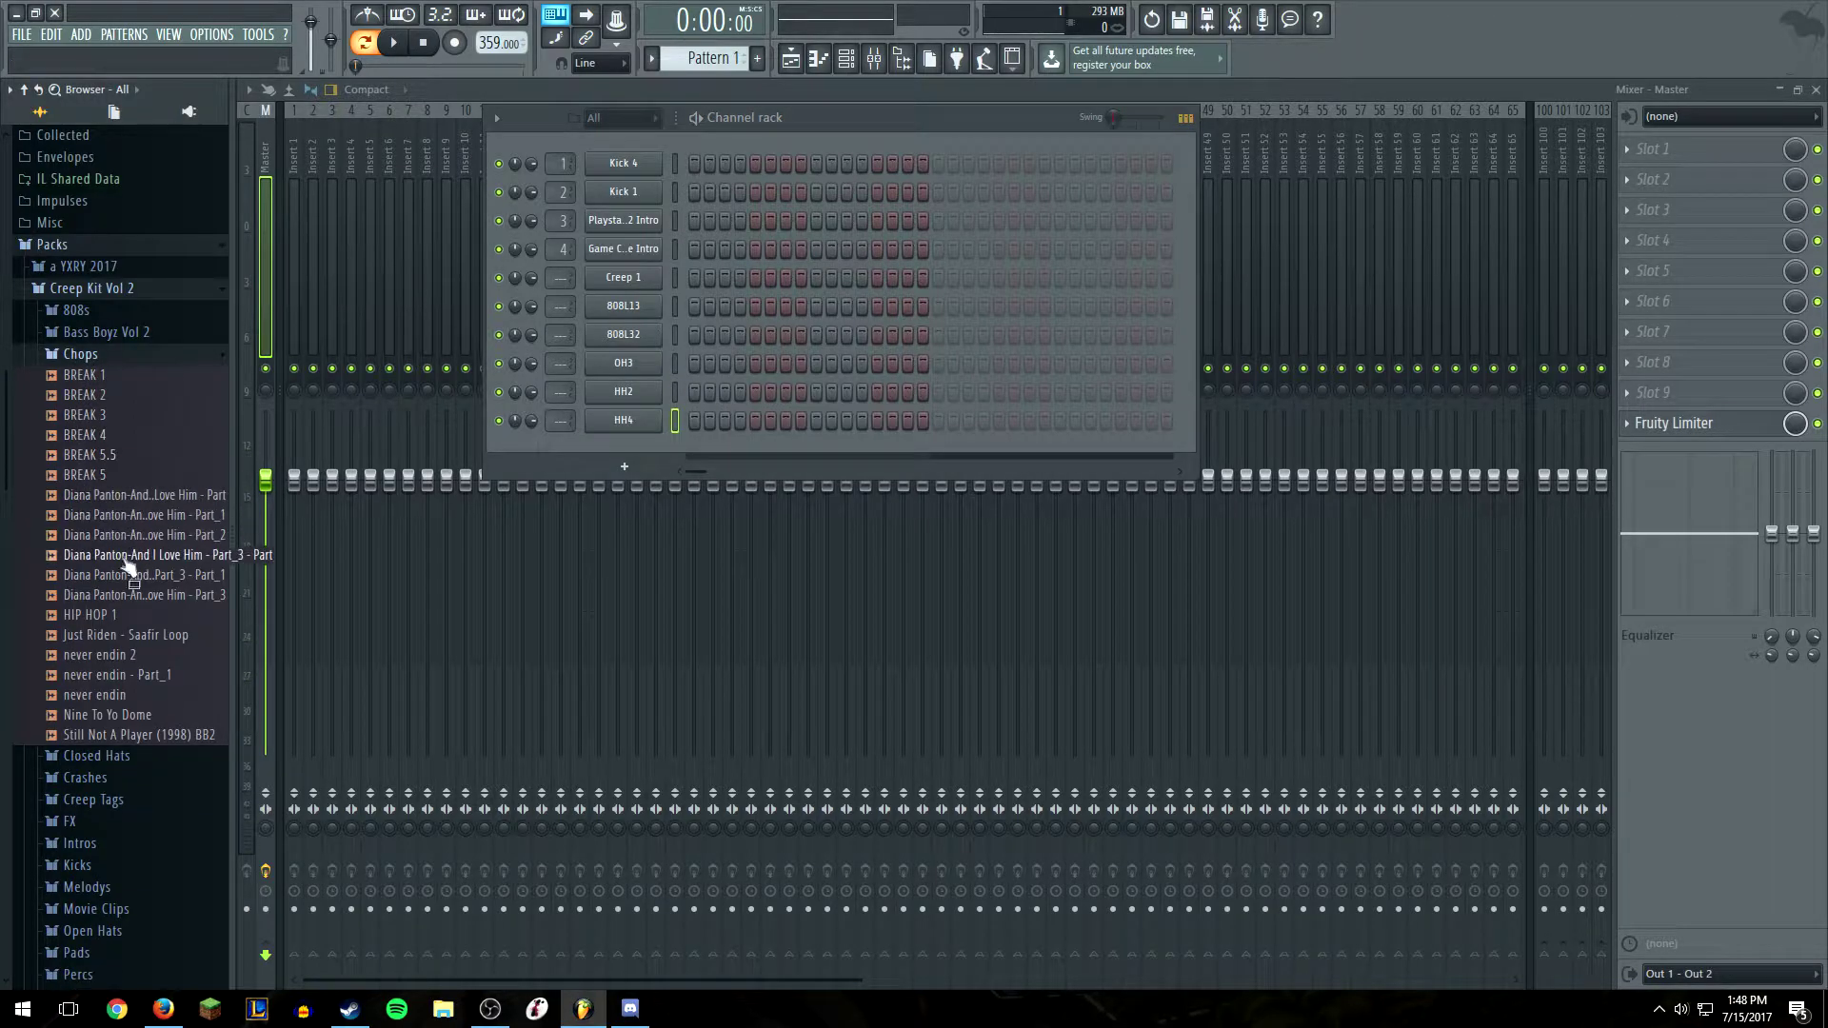
left_click(114, 638)
left_click_drag(114, 645, 133, 363)
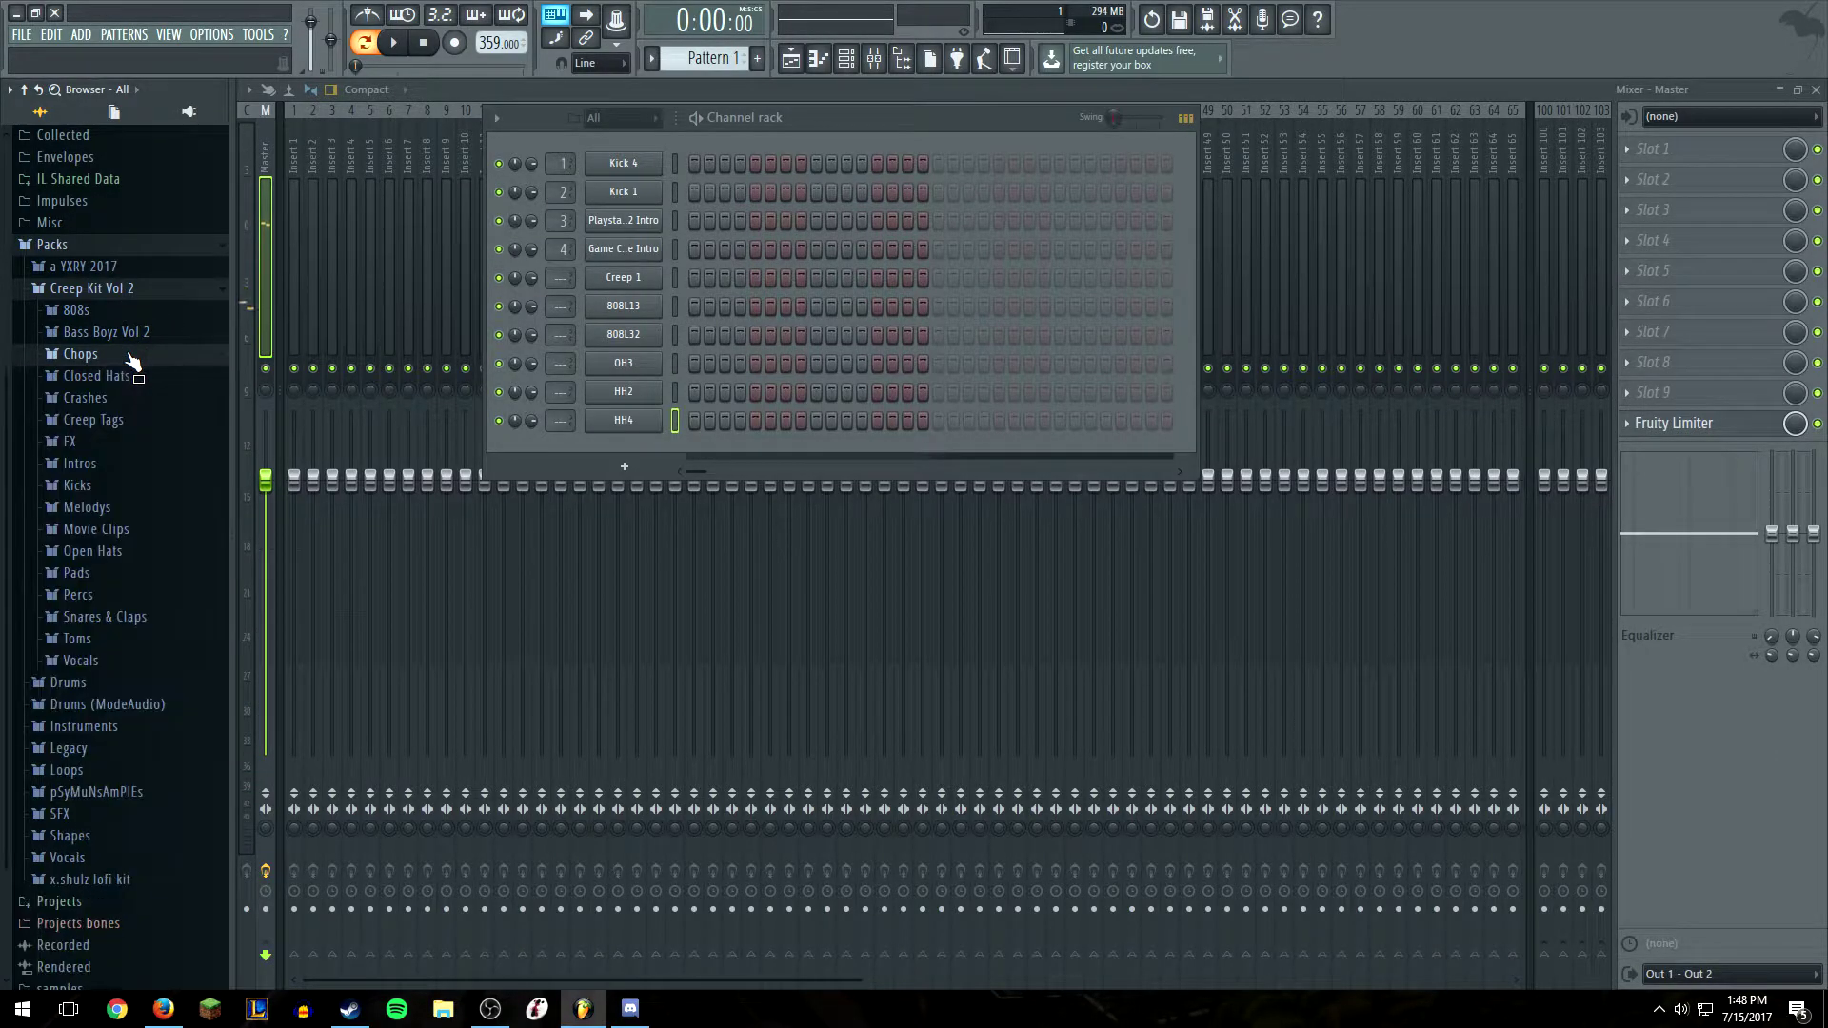
Preview Bleach 3, HORROR 19 - Part_1 and HORROR 19 in the Movie Clips folder
left_click(144, 533)
left_click(135, 614)
left_click(150, 476)
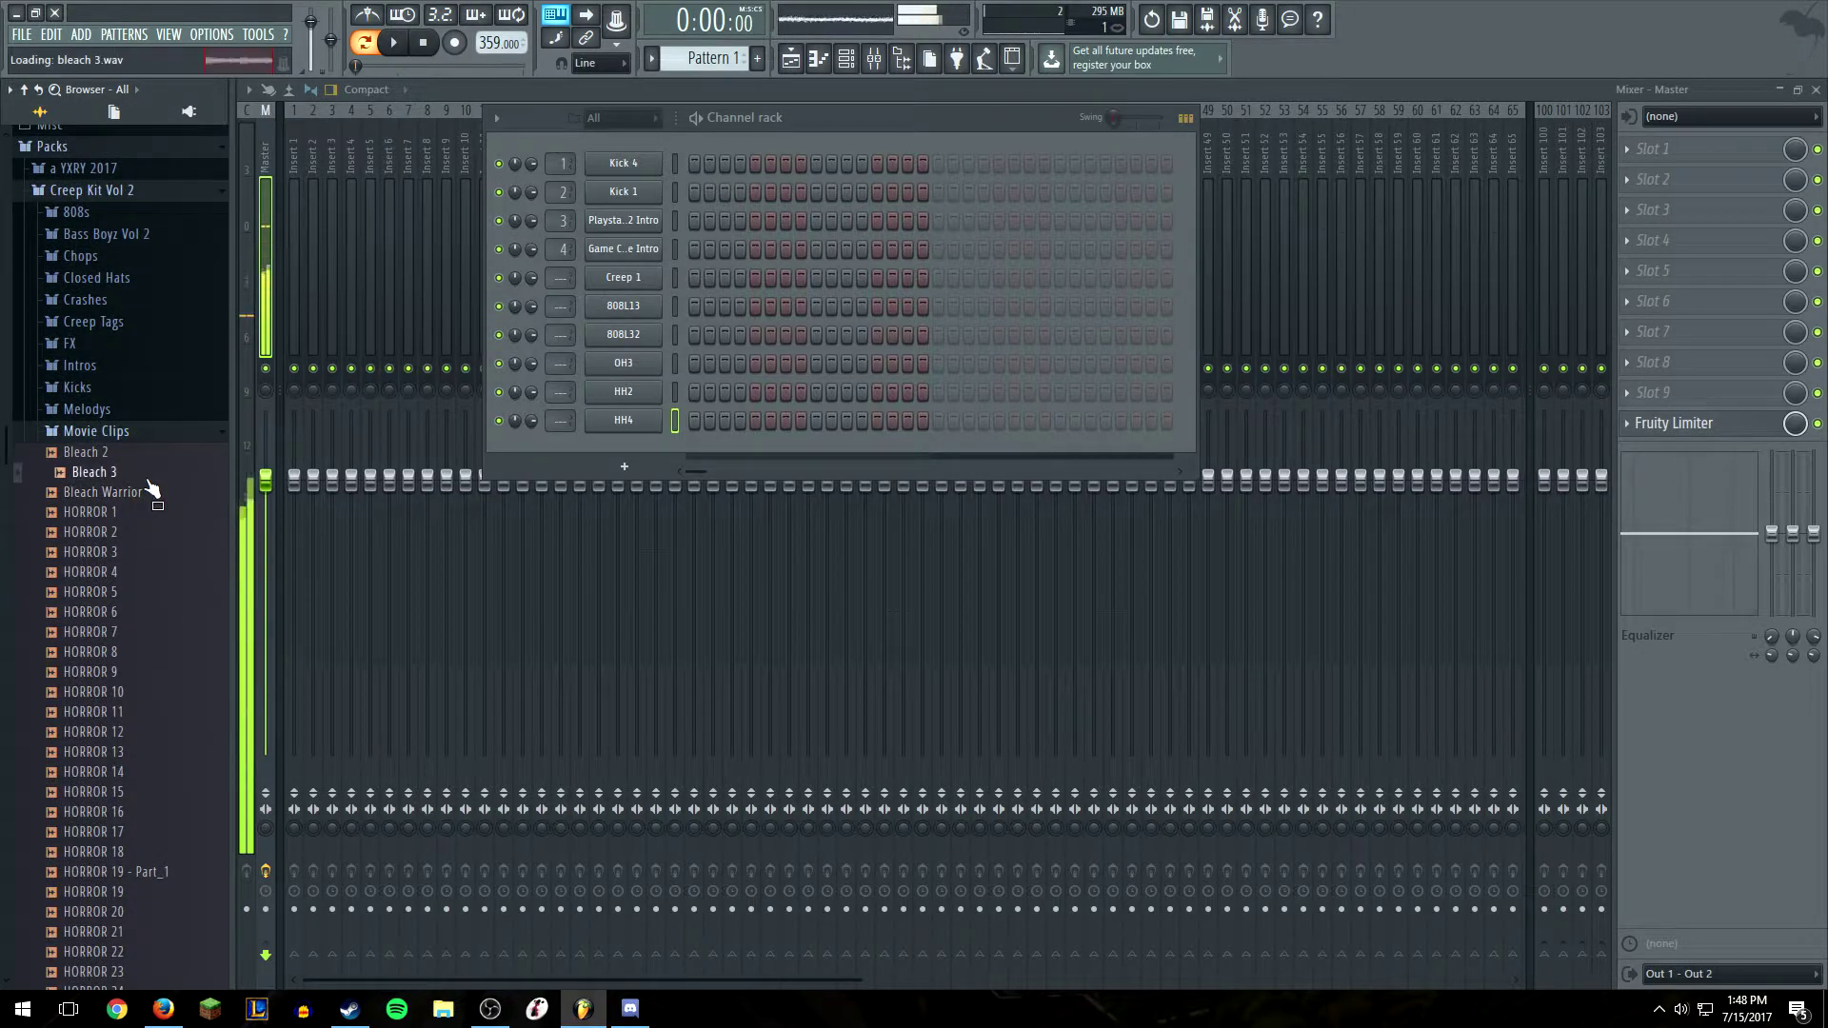
scroll(146, 800, "down", 2)
left_click(150, 752)
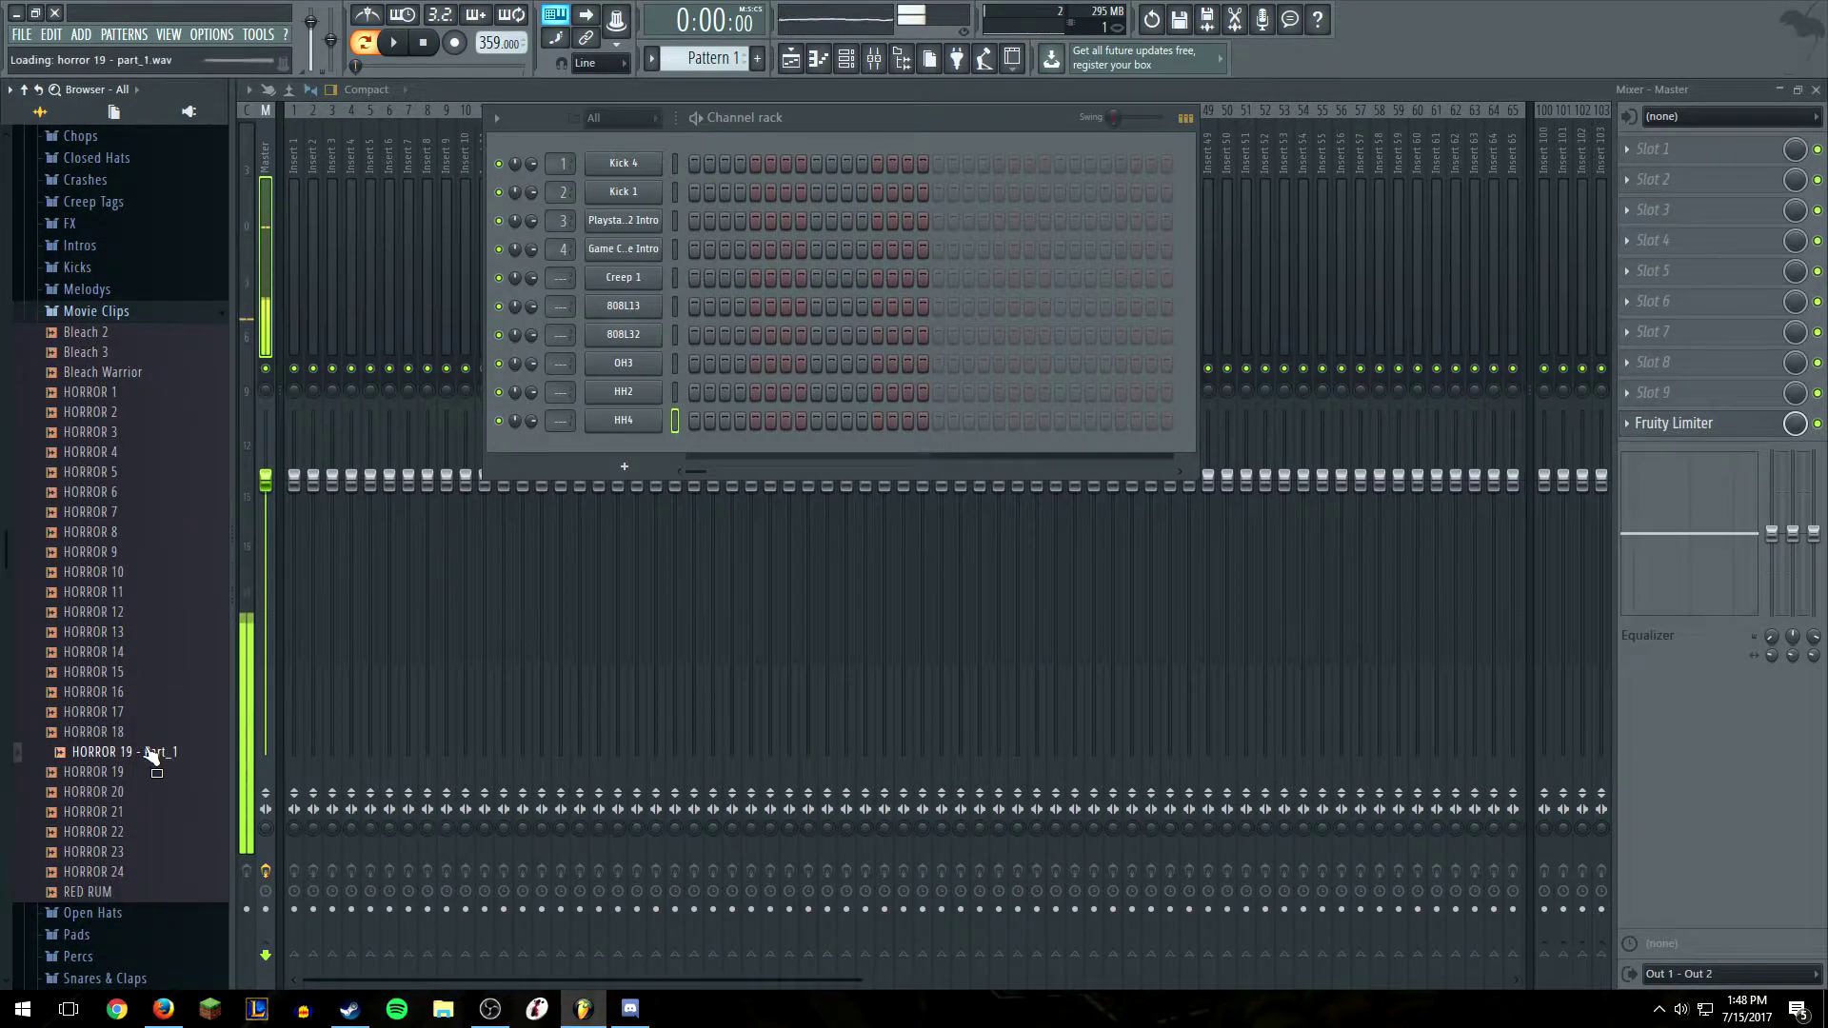
left_click(134, 775)
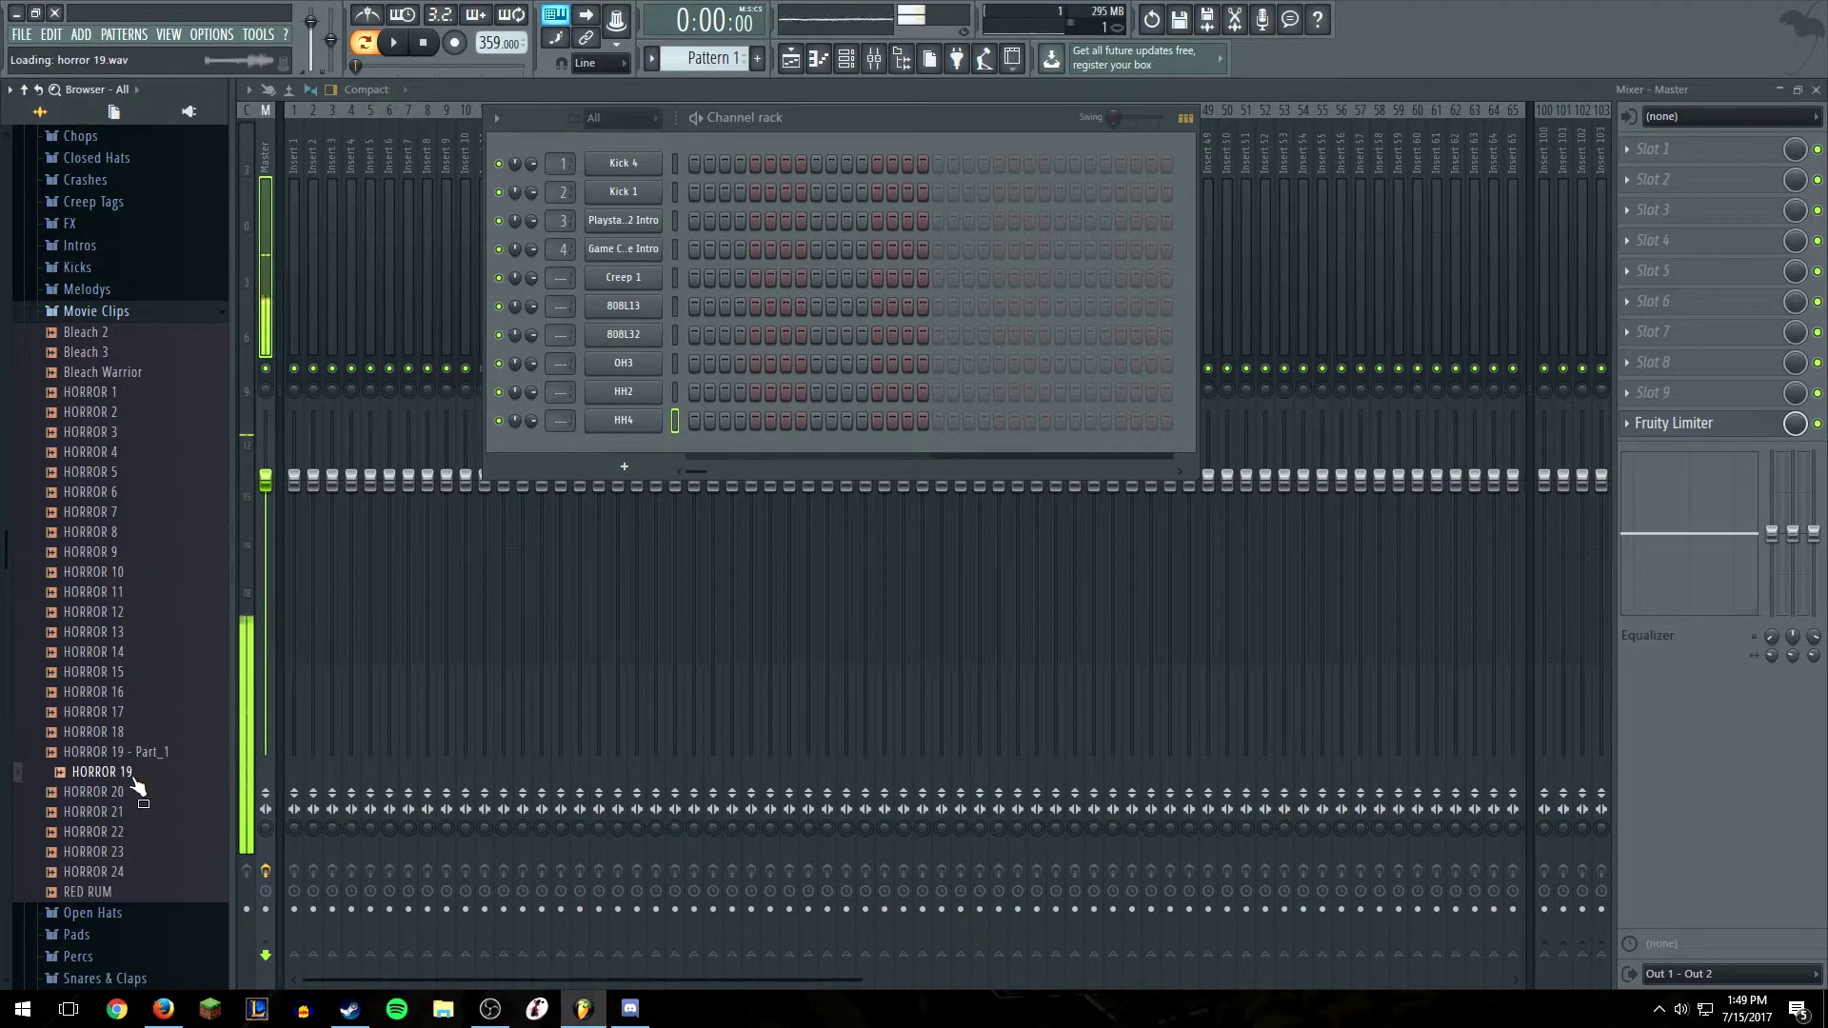
Preview the RED RUM movie clip, load it into a new channel and collapse the Movie Clips folder
left_click(94, 893)
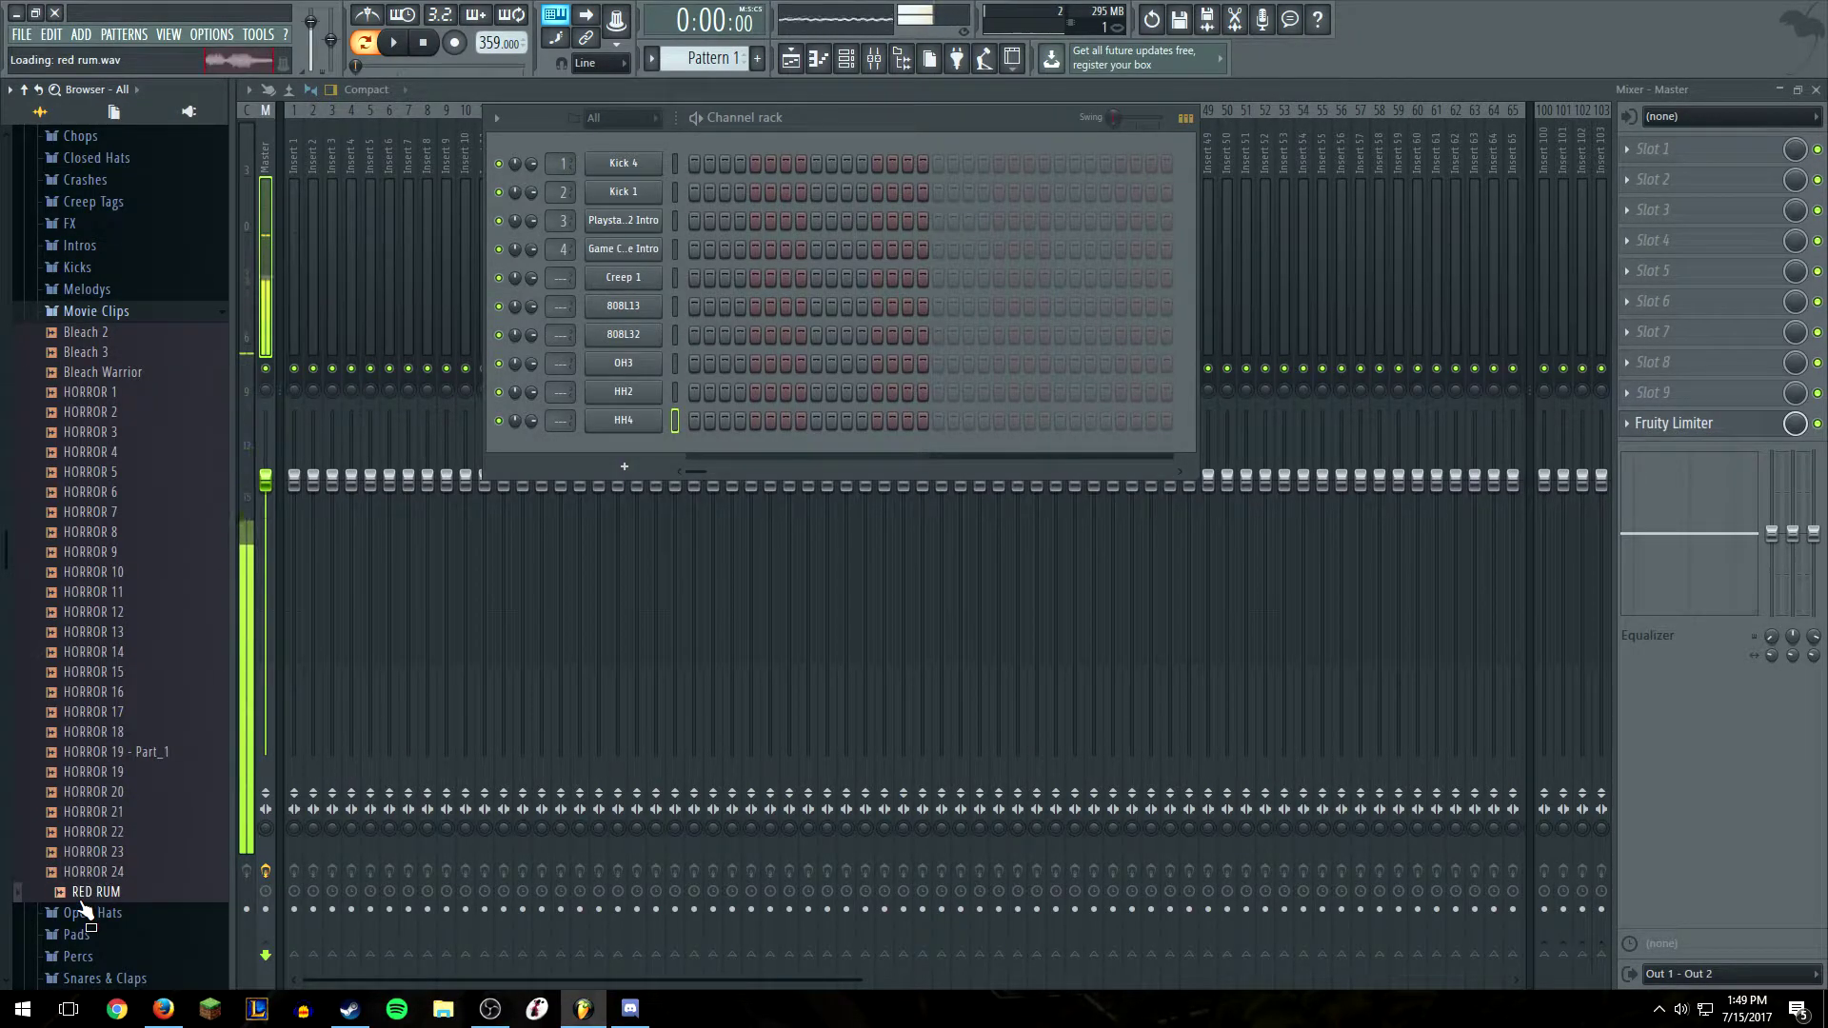
left_click_drag(84, 910, 615, 443)
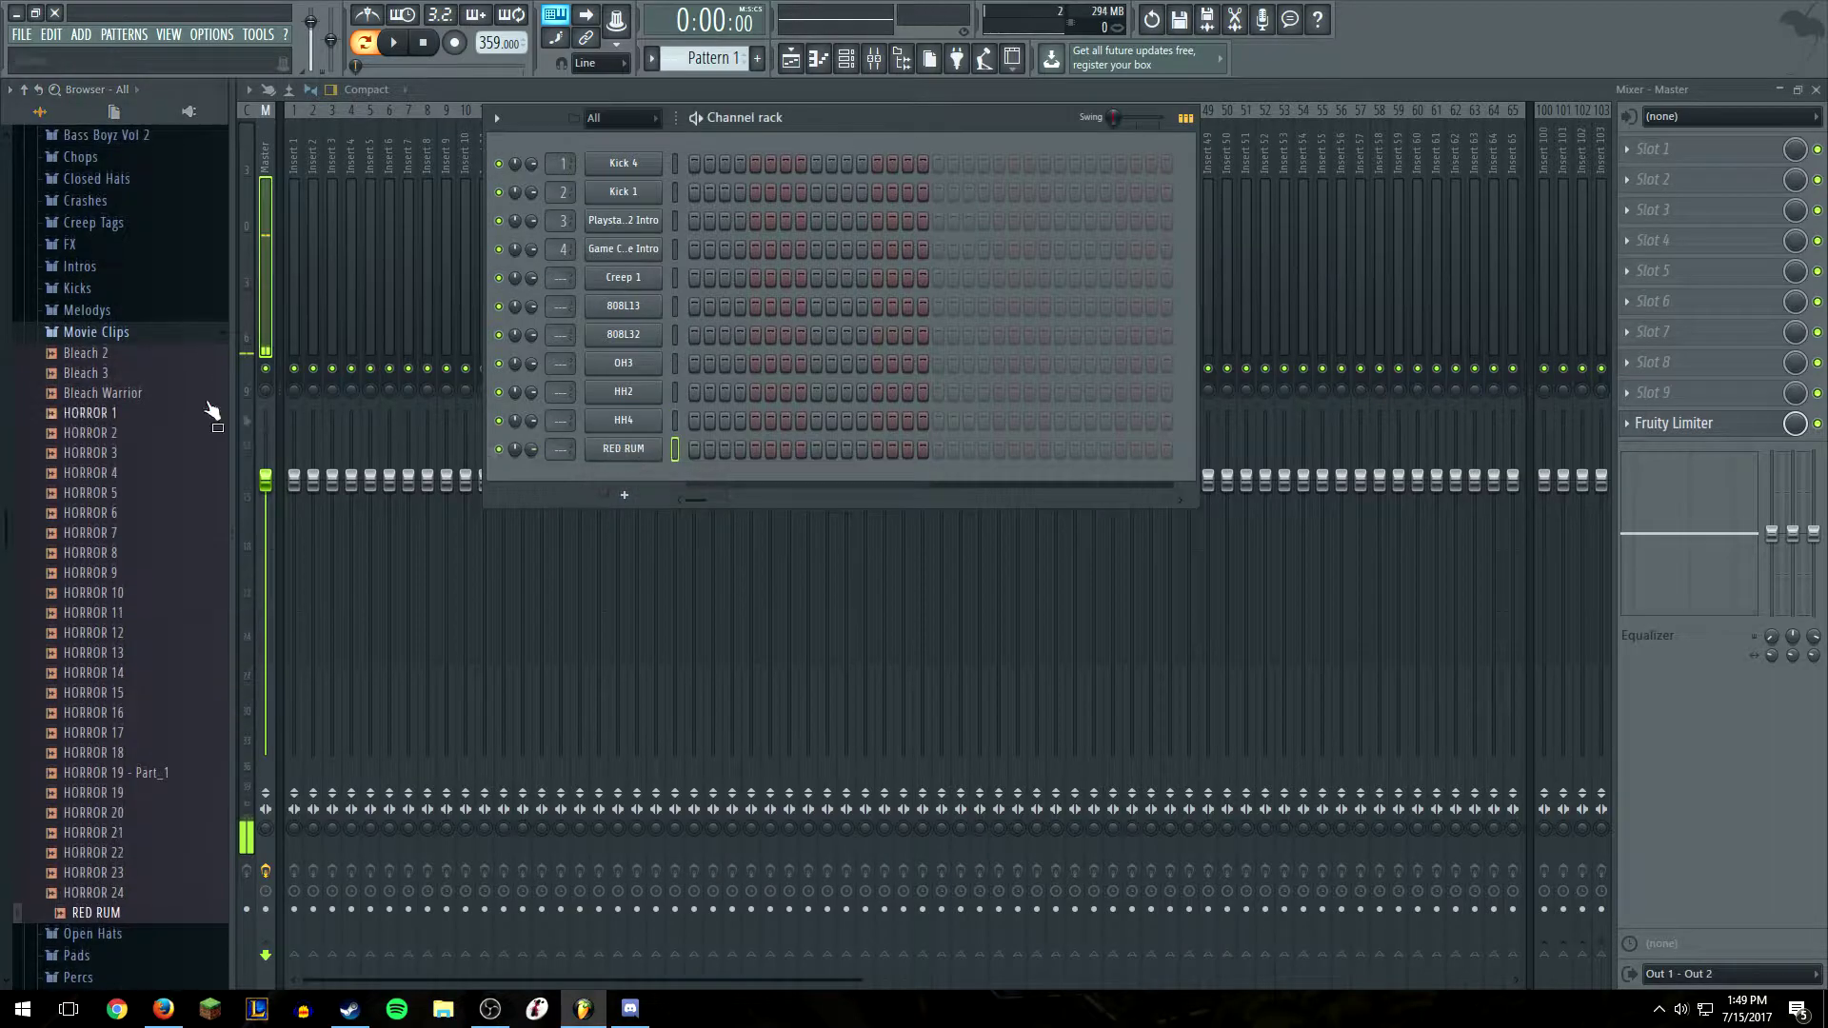
left_click(116, 333)
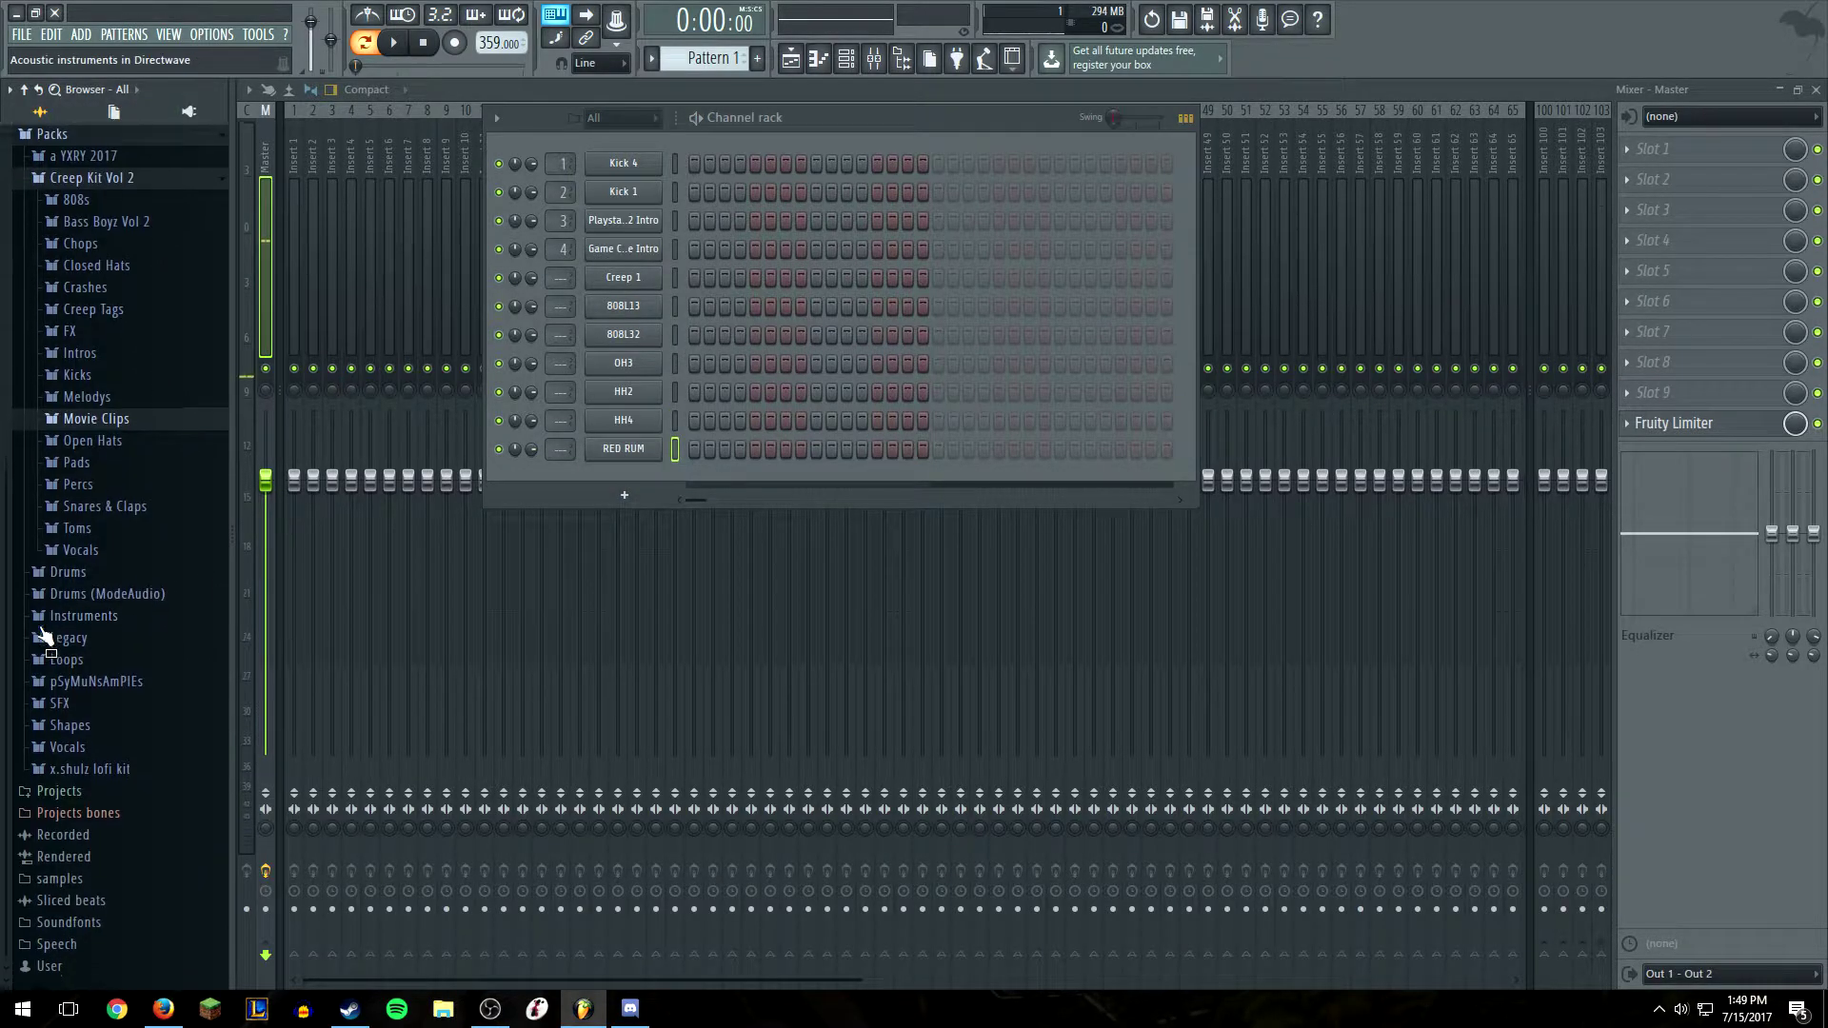
Preview percussion samples in the x.shulz lofi kit's percs folder and load perc1 into a new channel
left_click(110, 785)
scroll(115, 752, "down", 1)
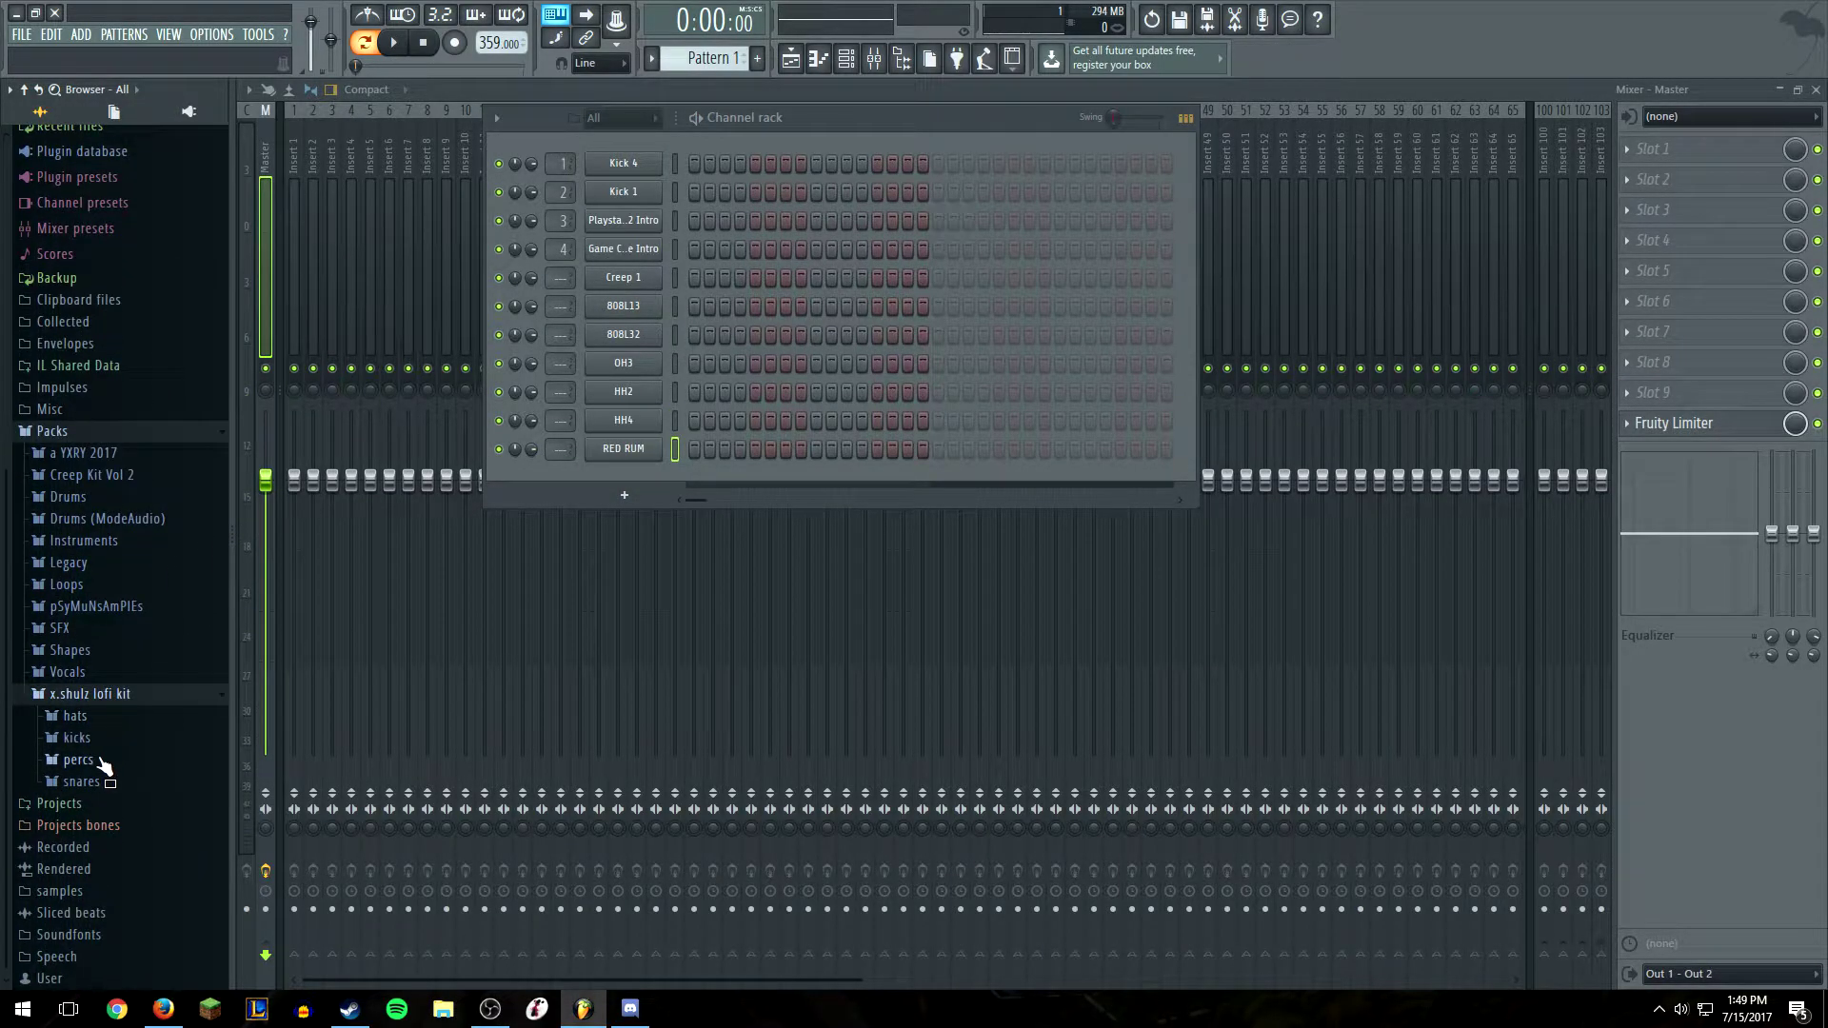
left_click(104, 761)
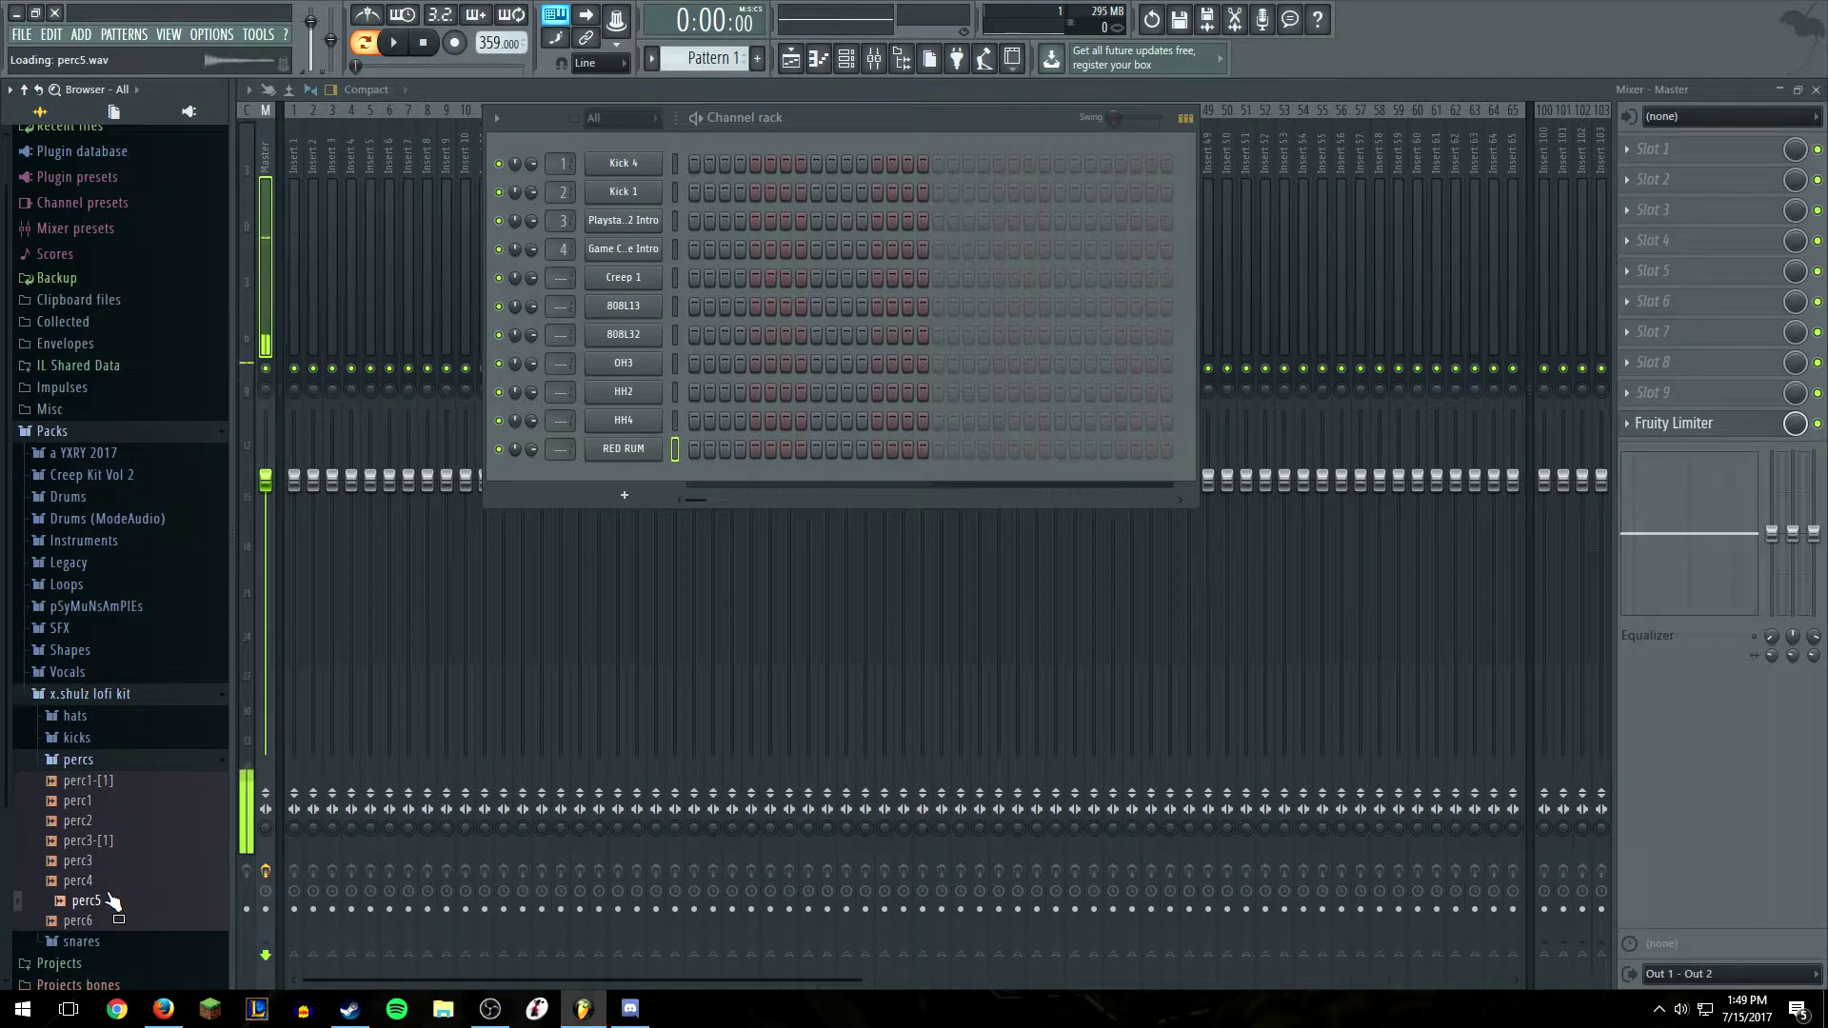
left_click(134, 843)
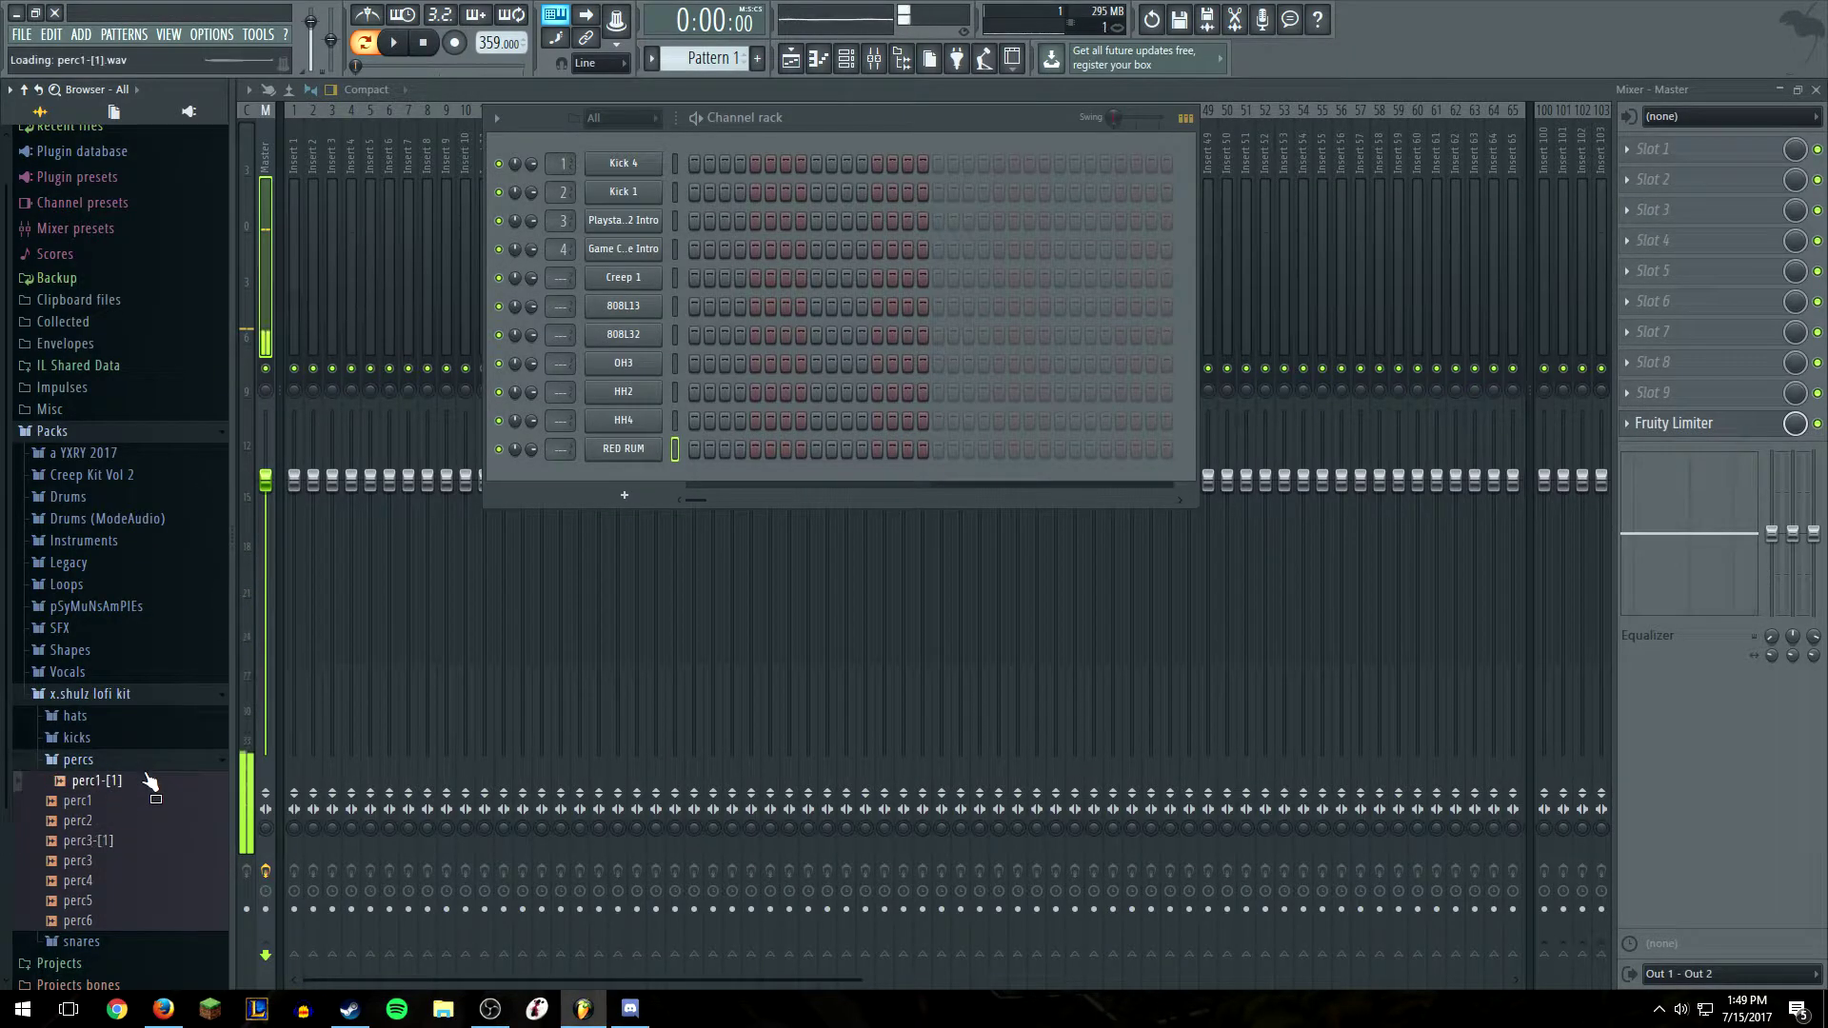
left_click(133, 802)
left_click_drag(138, 807, 614, 493)
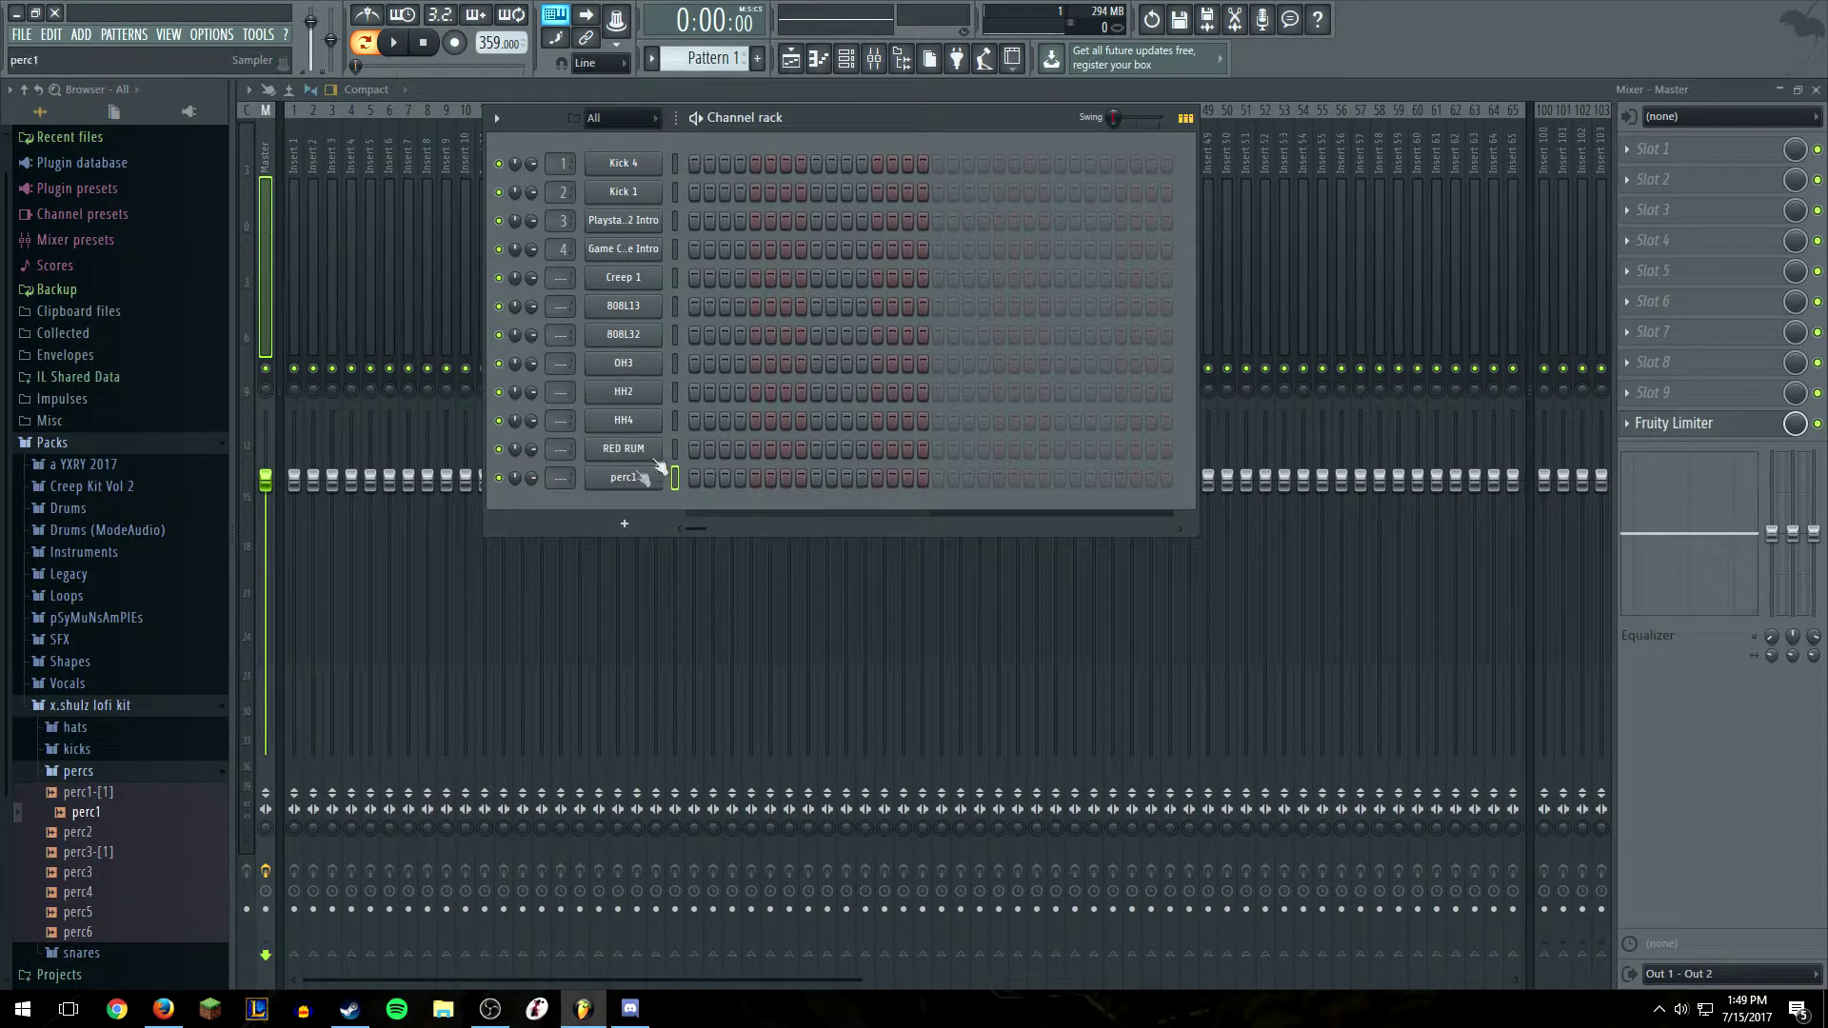
left_click(80, 771)
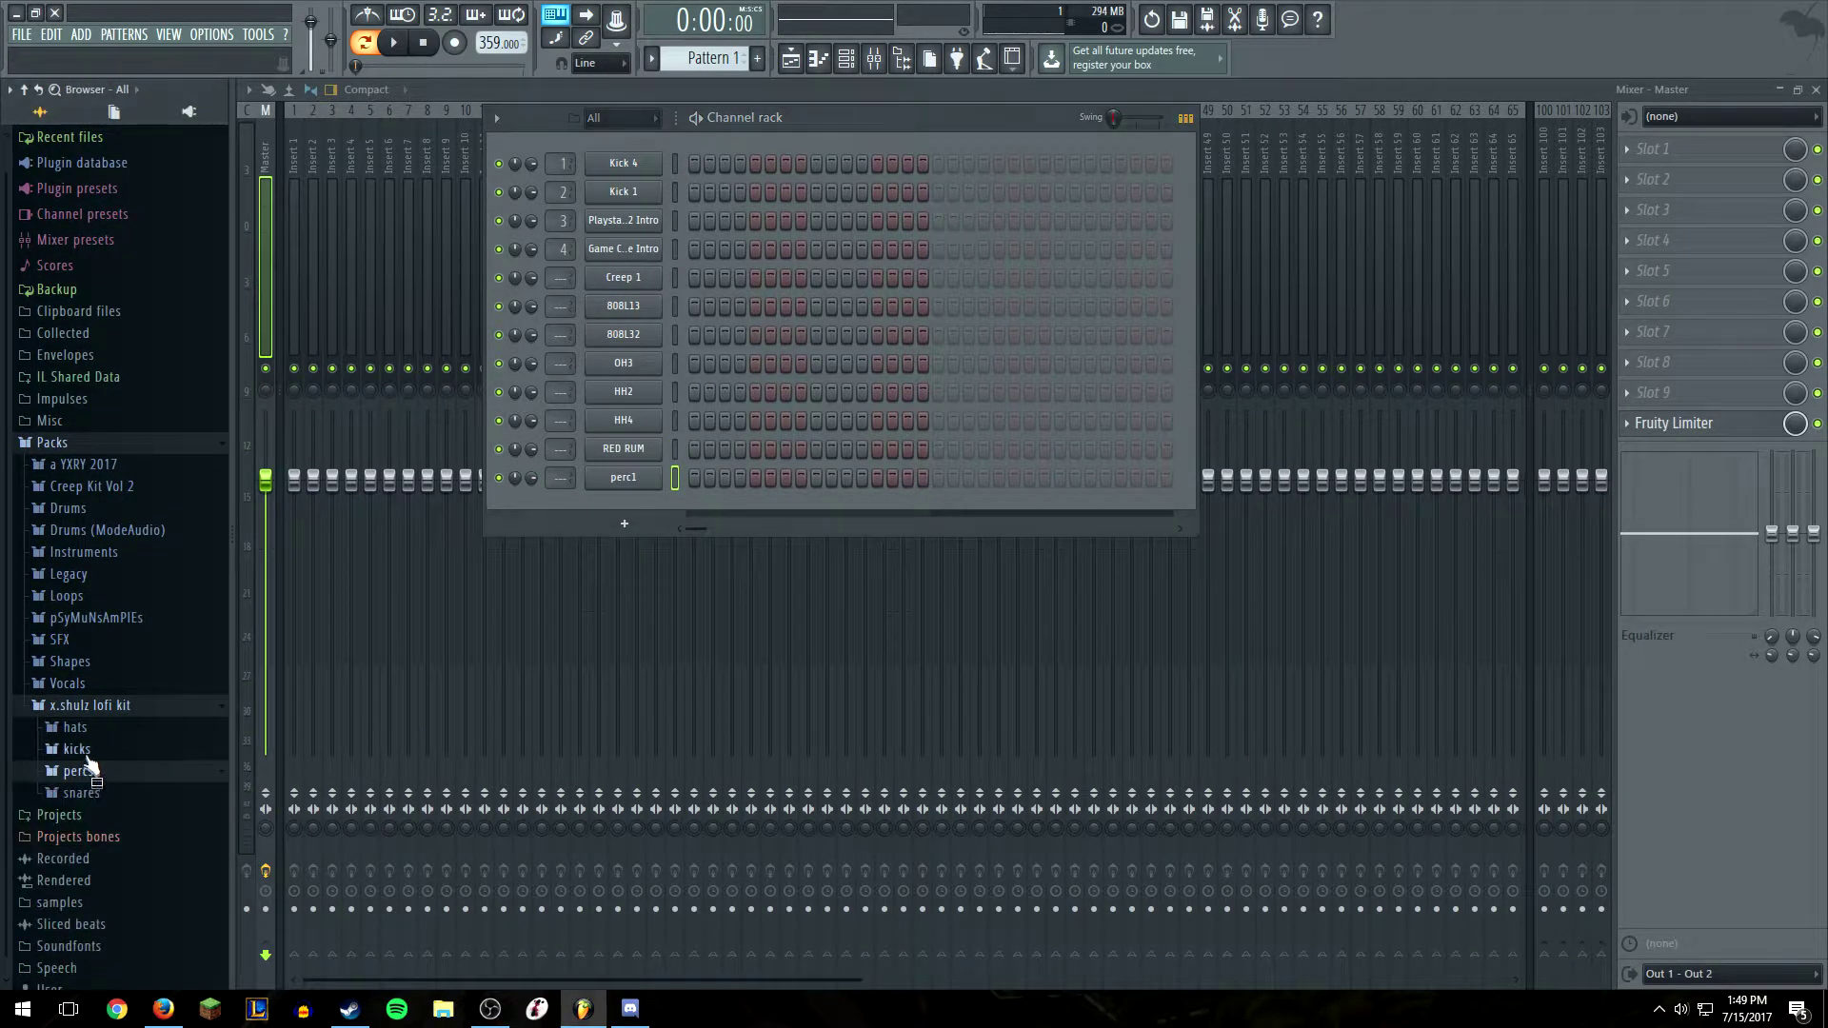
Load the Snare 3 sample from the Creep Kit Vol 2 Snares & Claps folder into a new channel
left_click(128, 488)
scroll(115, 682, "down", 2)
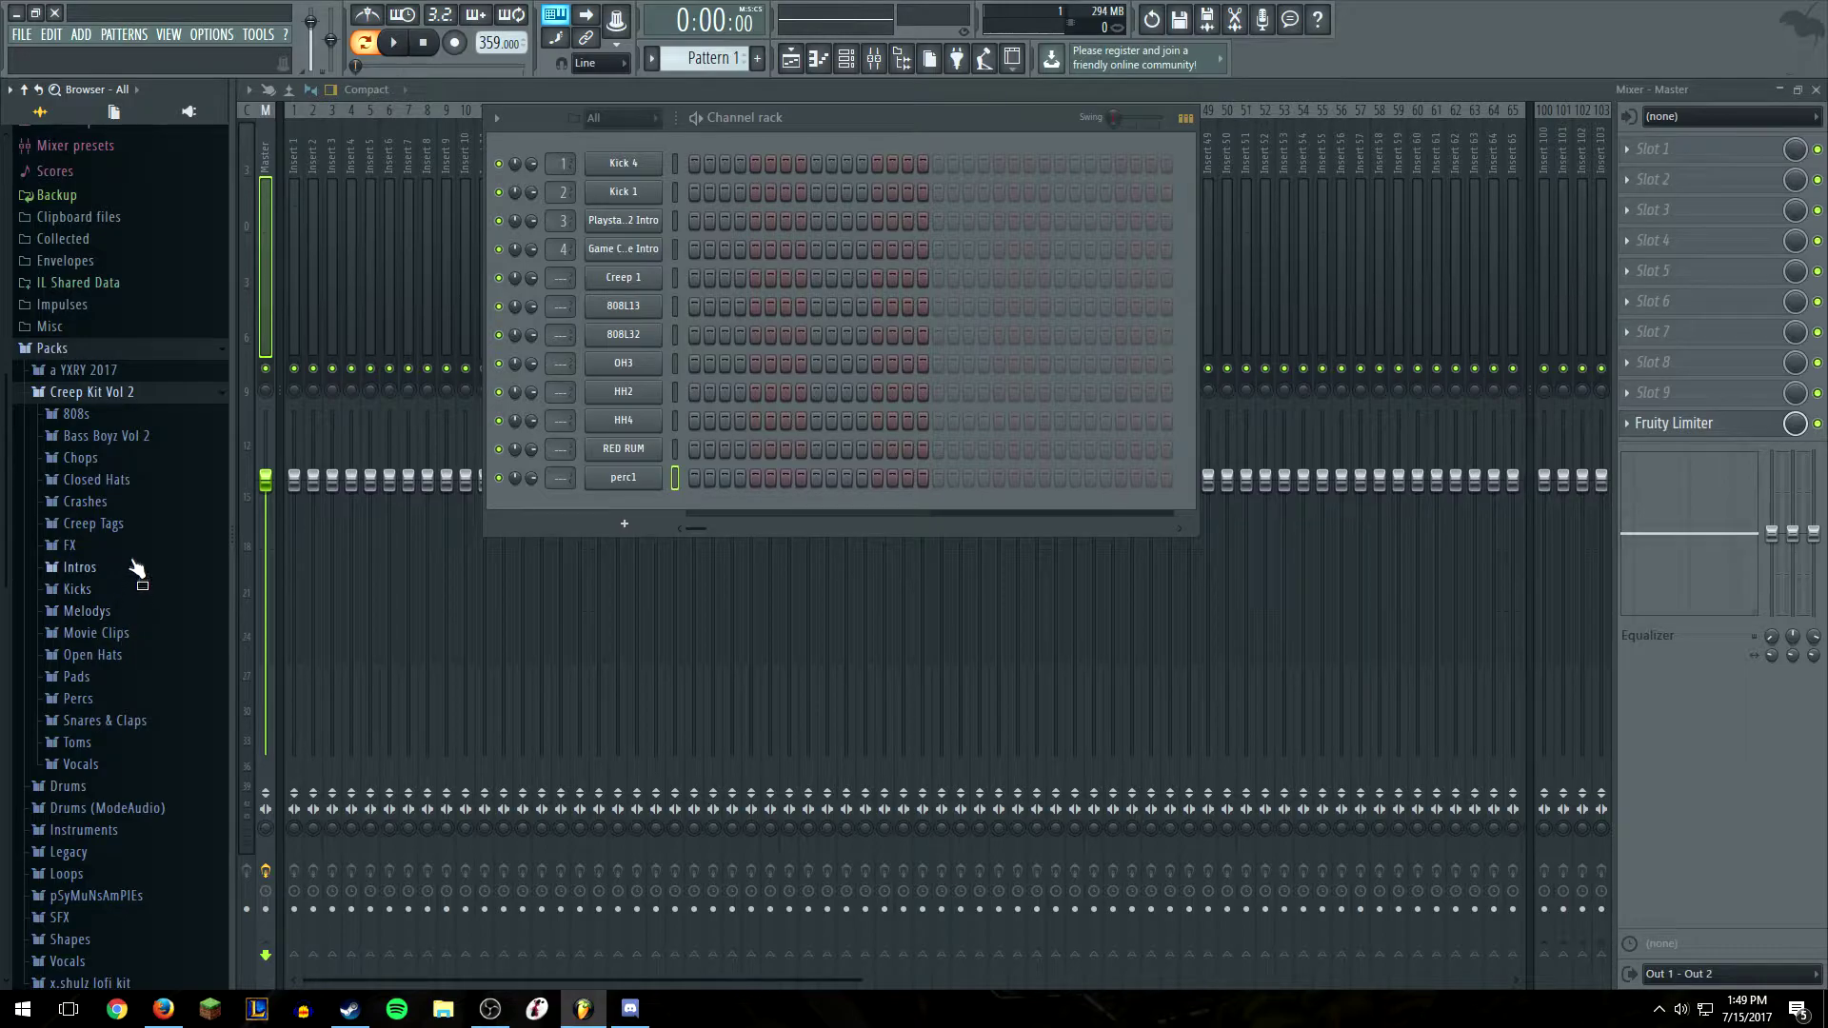
left_click(131, 683)
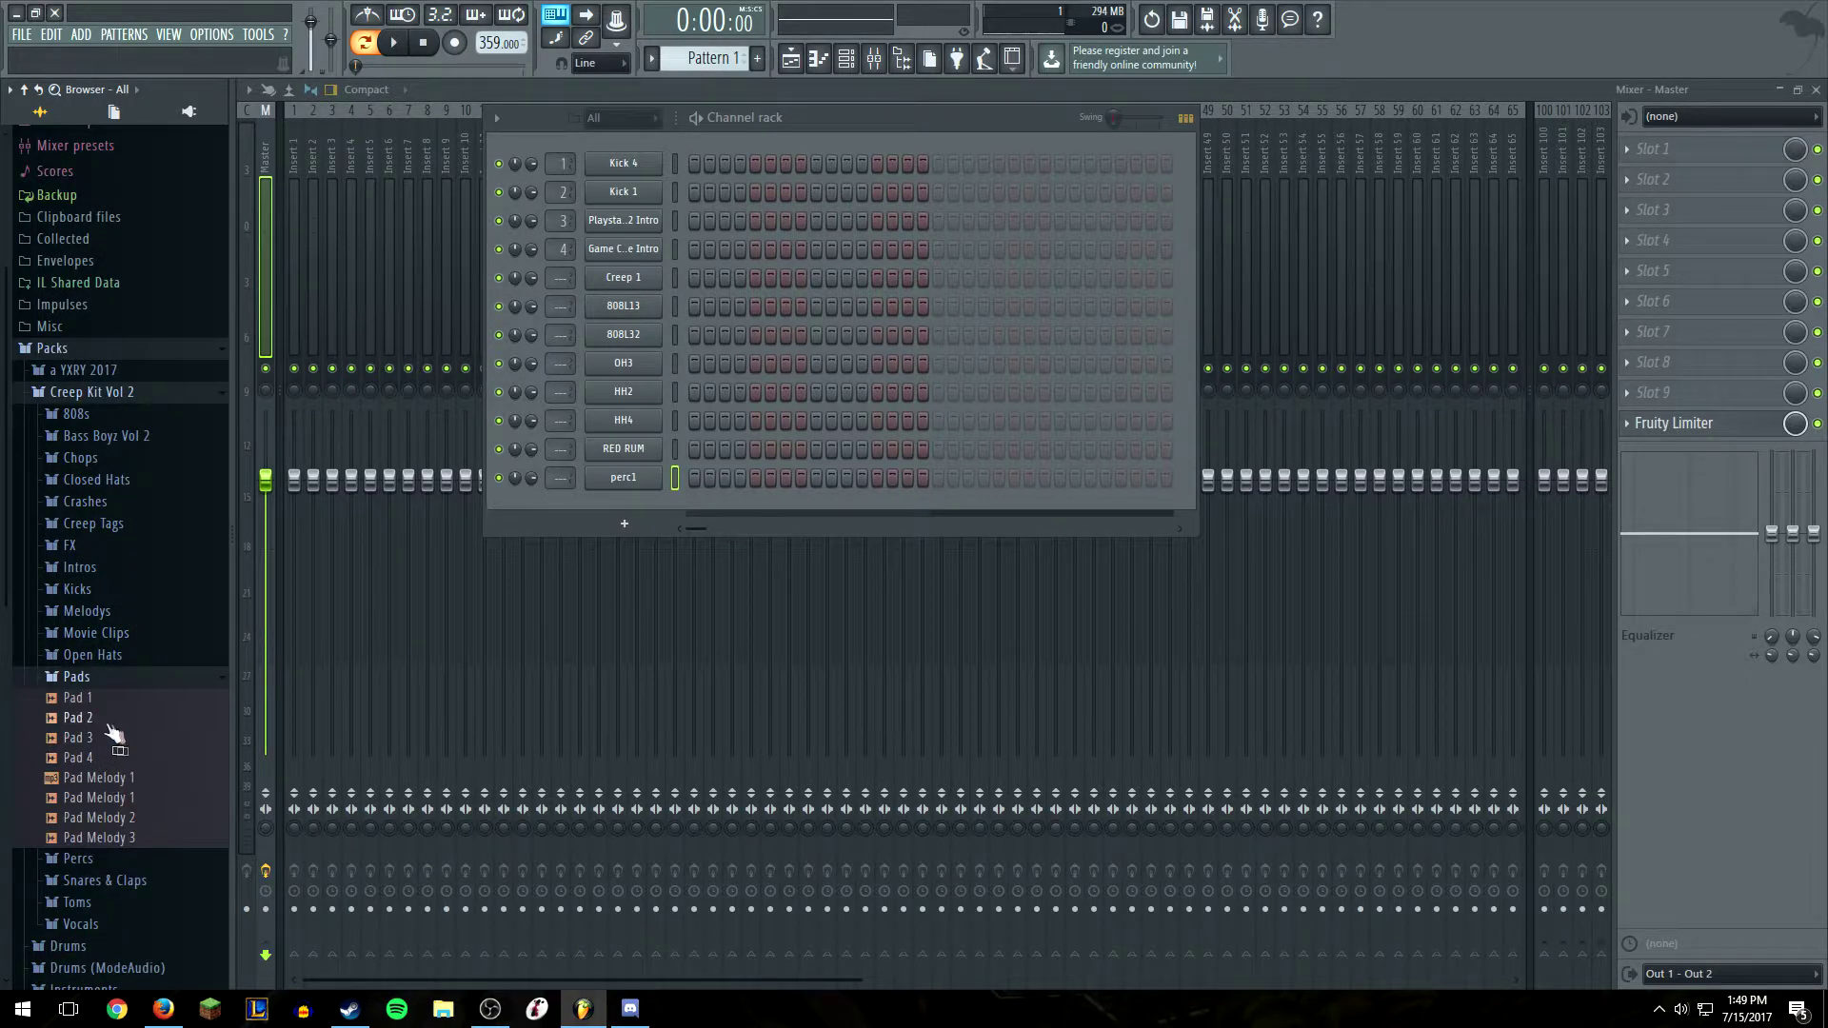
scroll(124, 723, "down", 4)
left_click(134, 641)
scroll(147, 619, "down", 6)
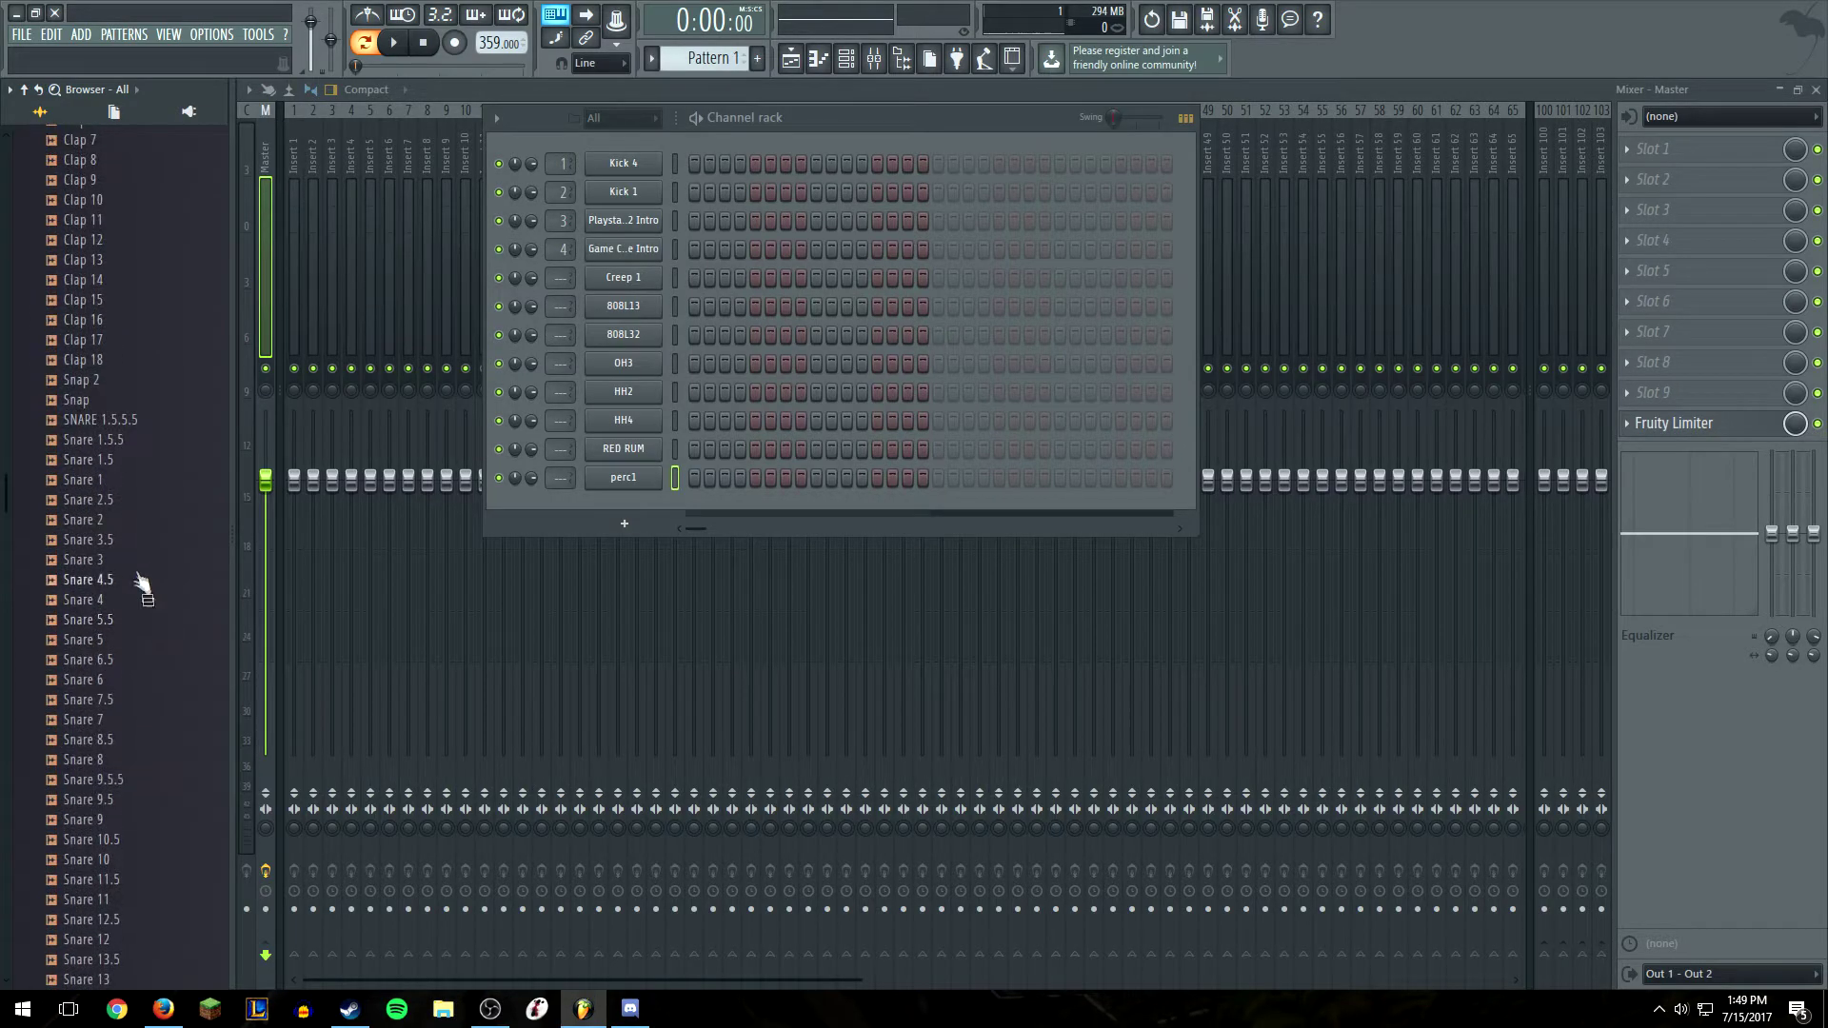
left_click_drag(141, 581, 625, 496)
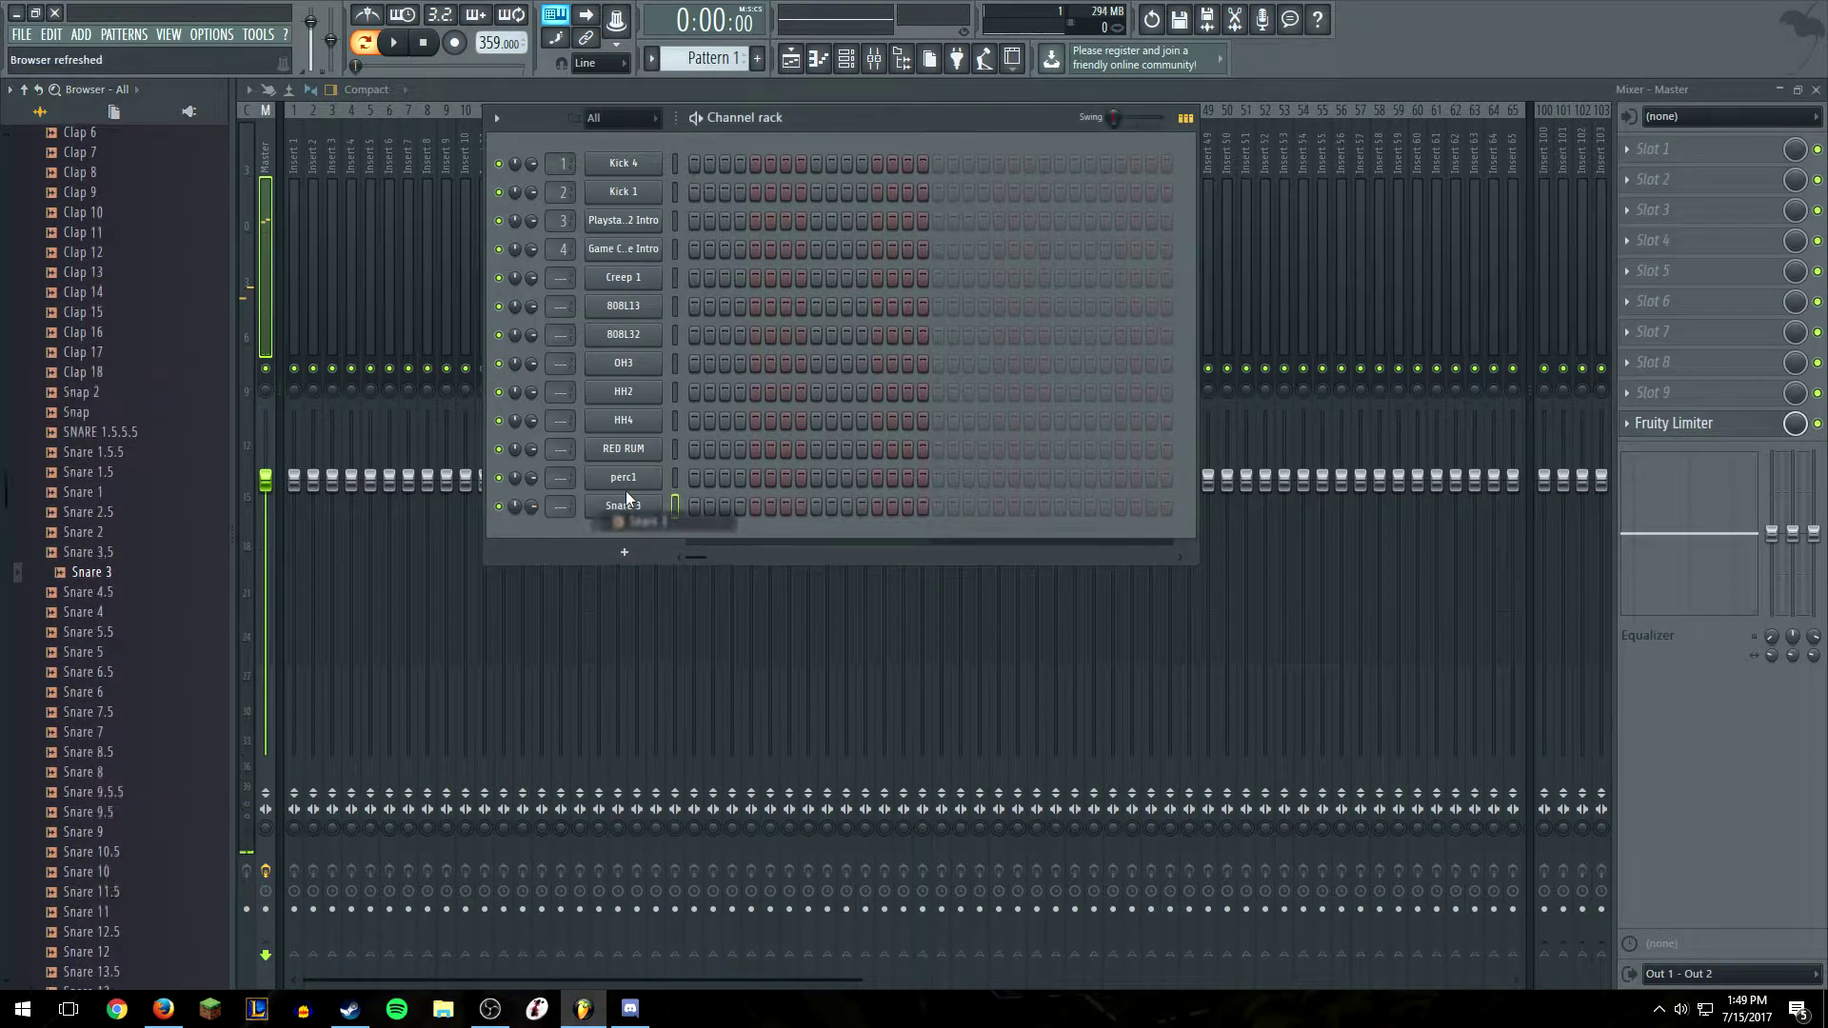
Find the Clap 8 sample in the Snares & Claps folder and load it into a new channel
scroll(168, 600, "down", 12)
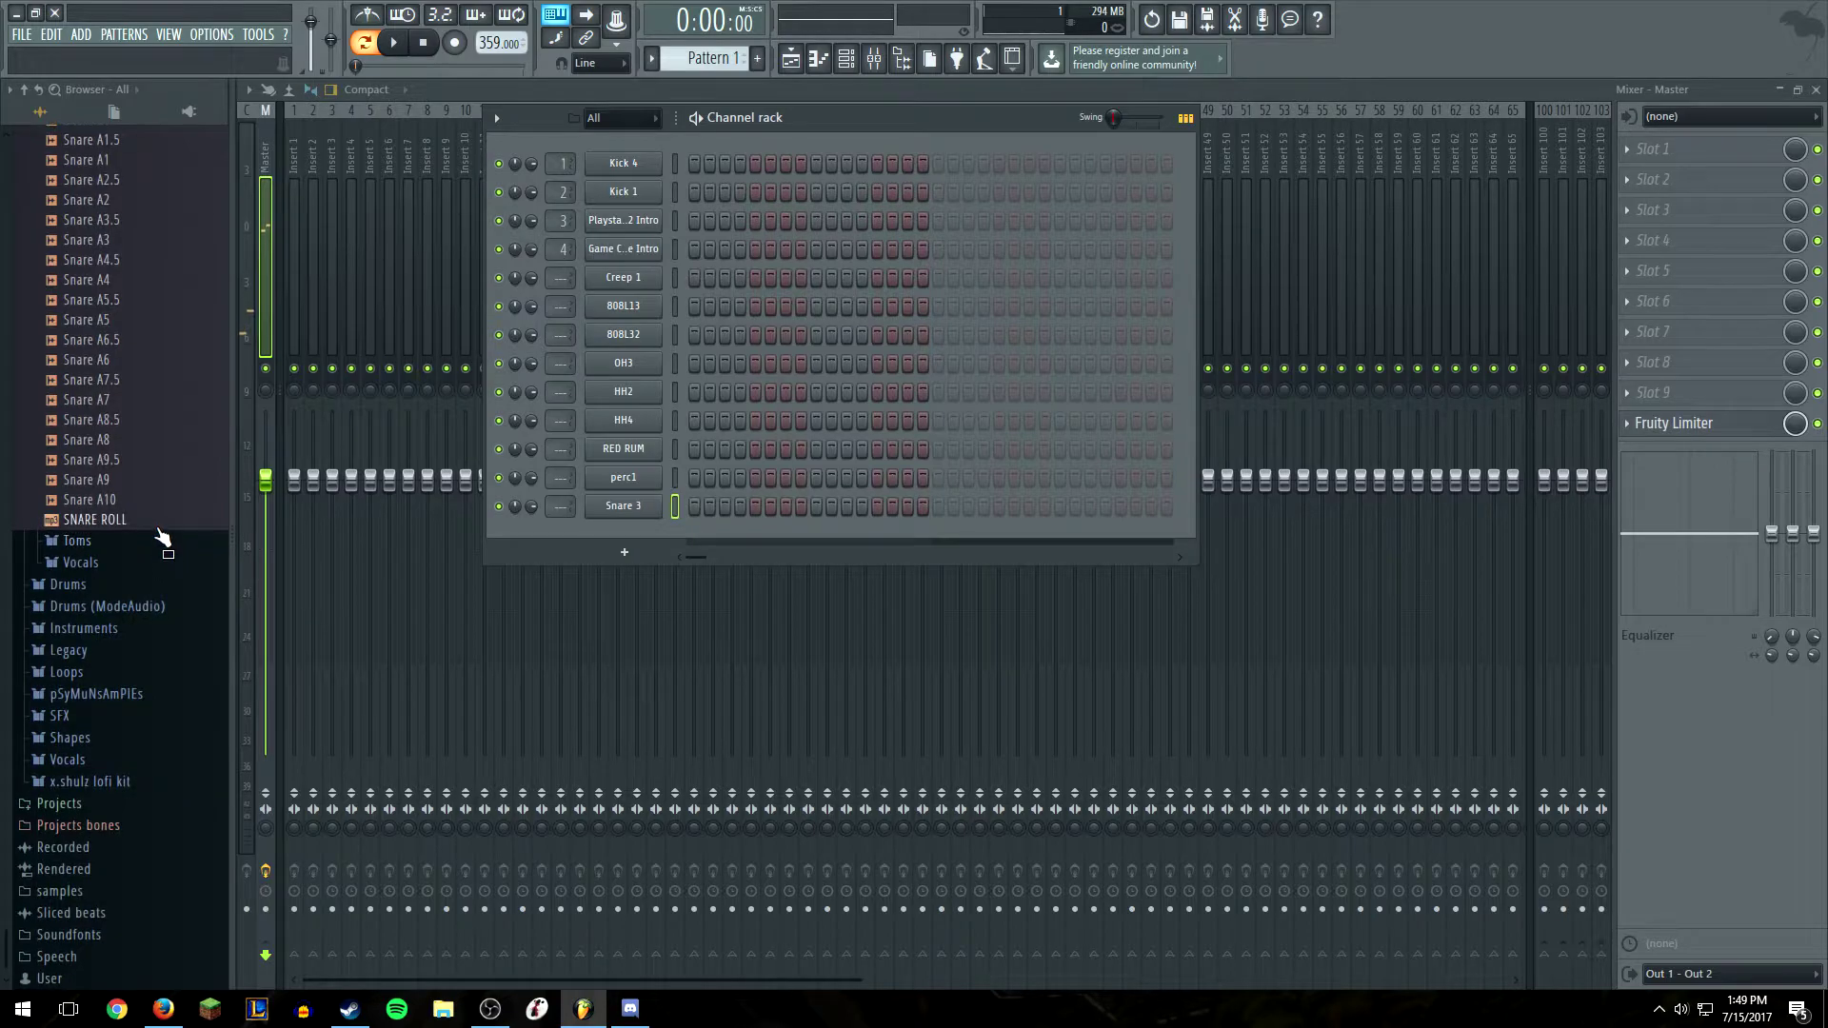
scroll(167, 529, "up", 15)
scroll(143, 571, "down", 4)
scroll(145, 581, "up", 7)
left_click_drag(90, 679, 691, 521)
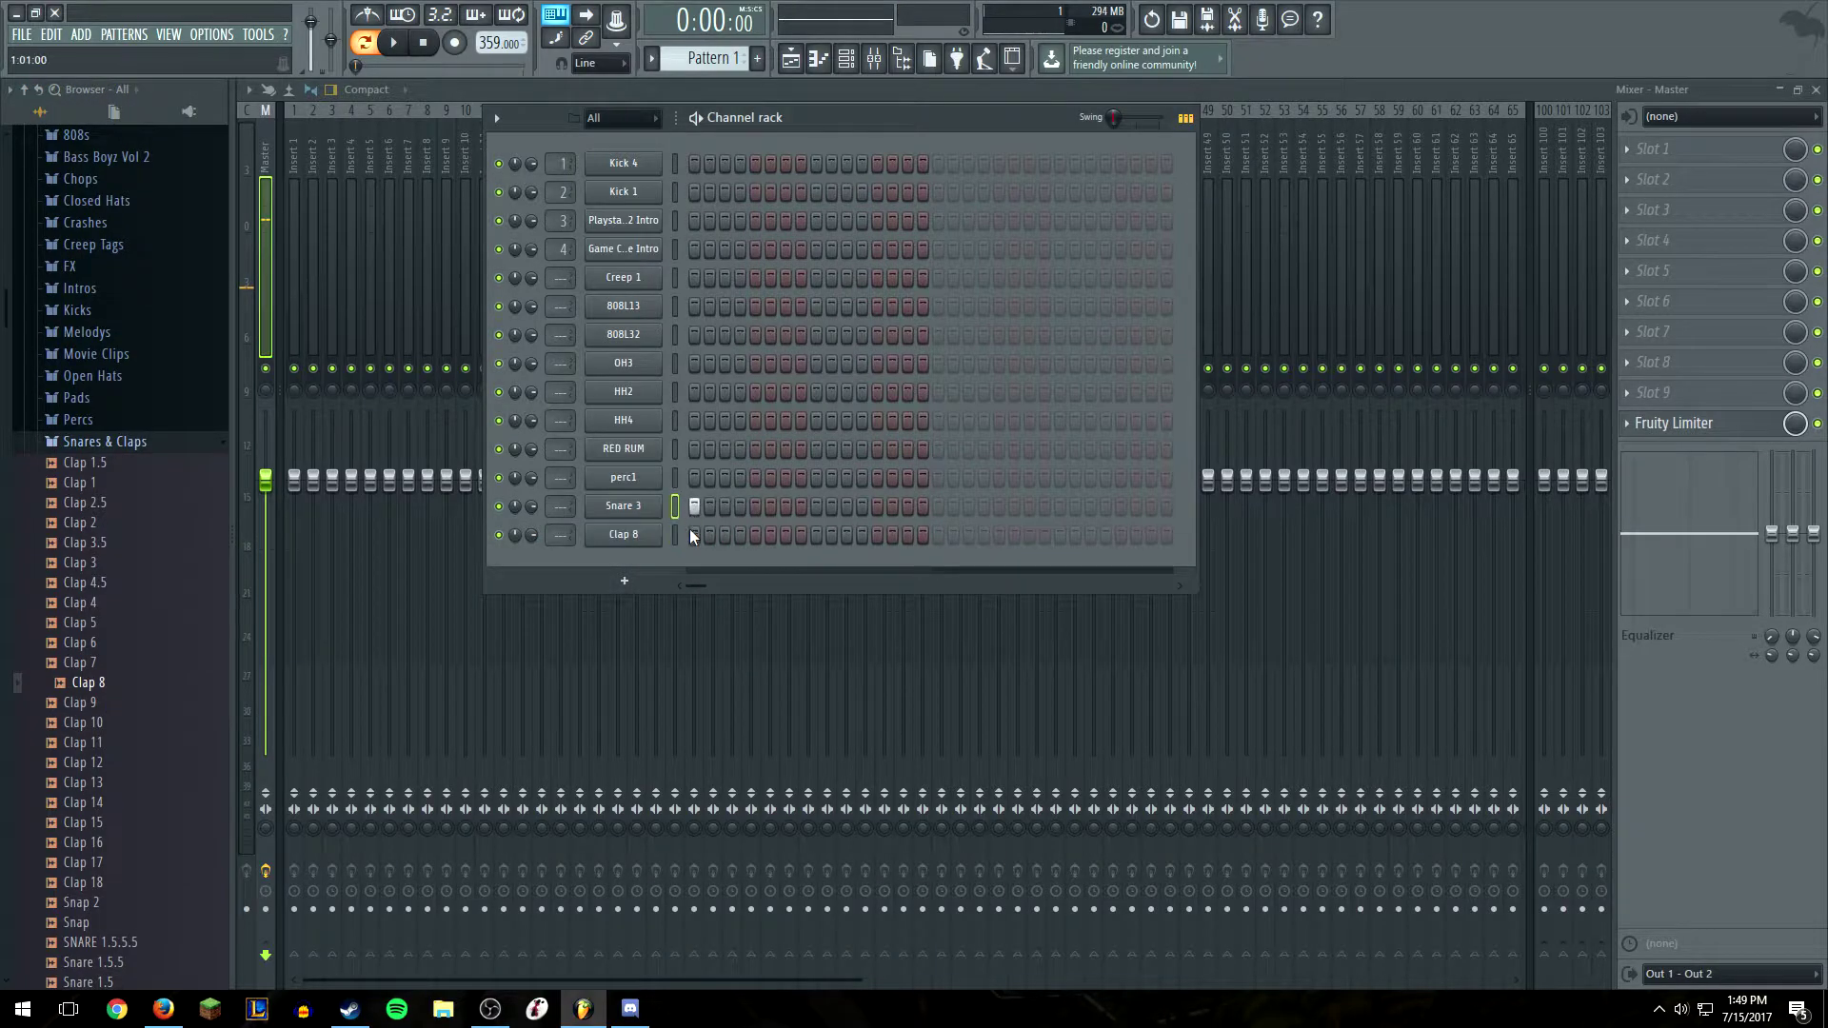
Test the first-step Snare 3 and Clap 8 hits together and widen the channel rack to show more steps
key("space")
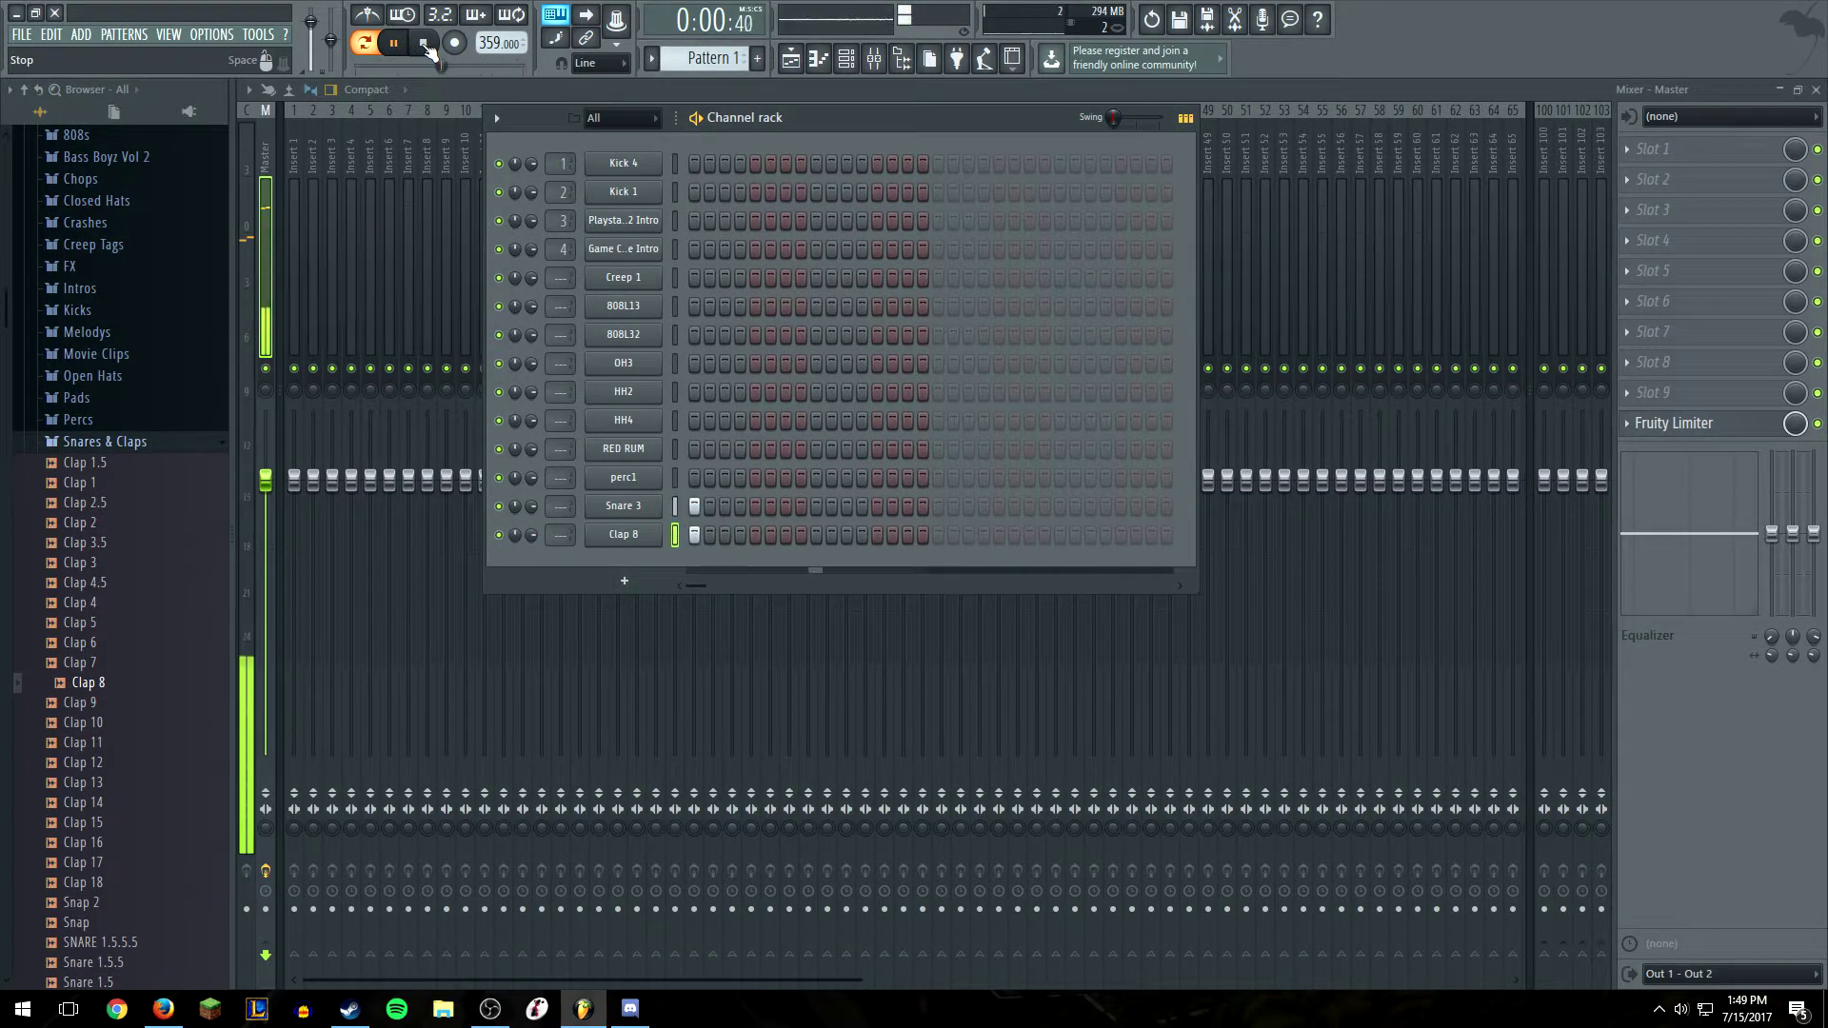
left_click(424, 43)
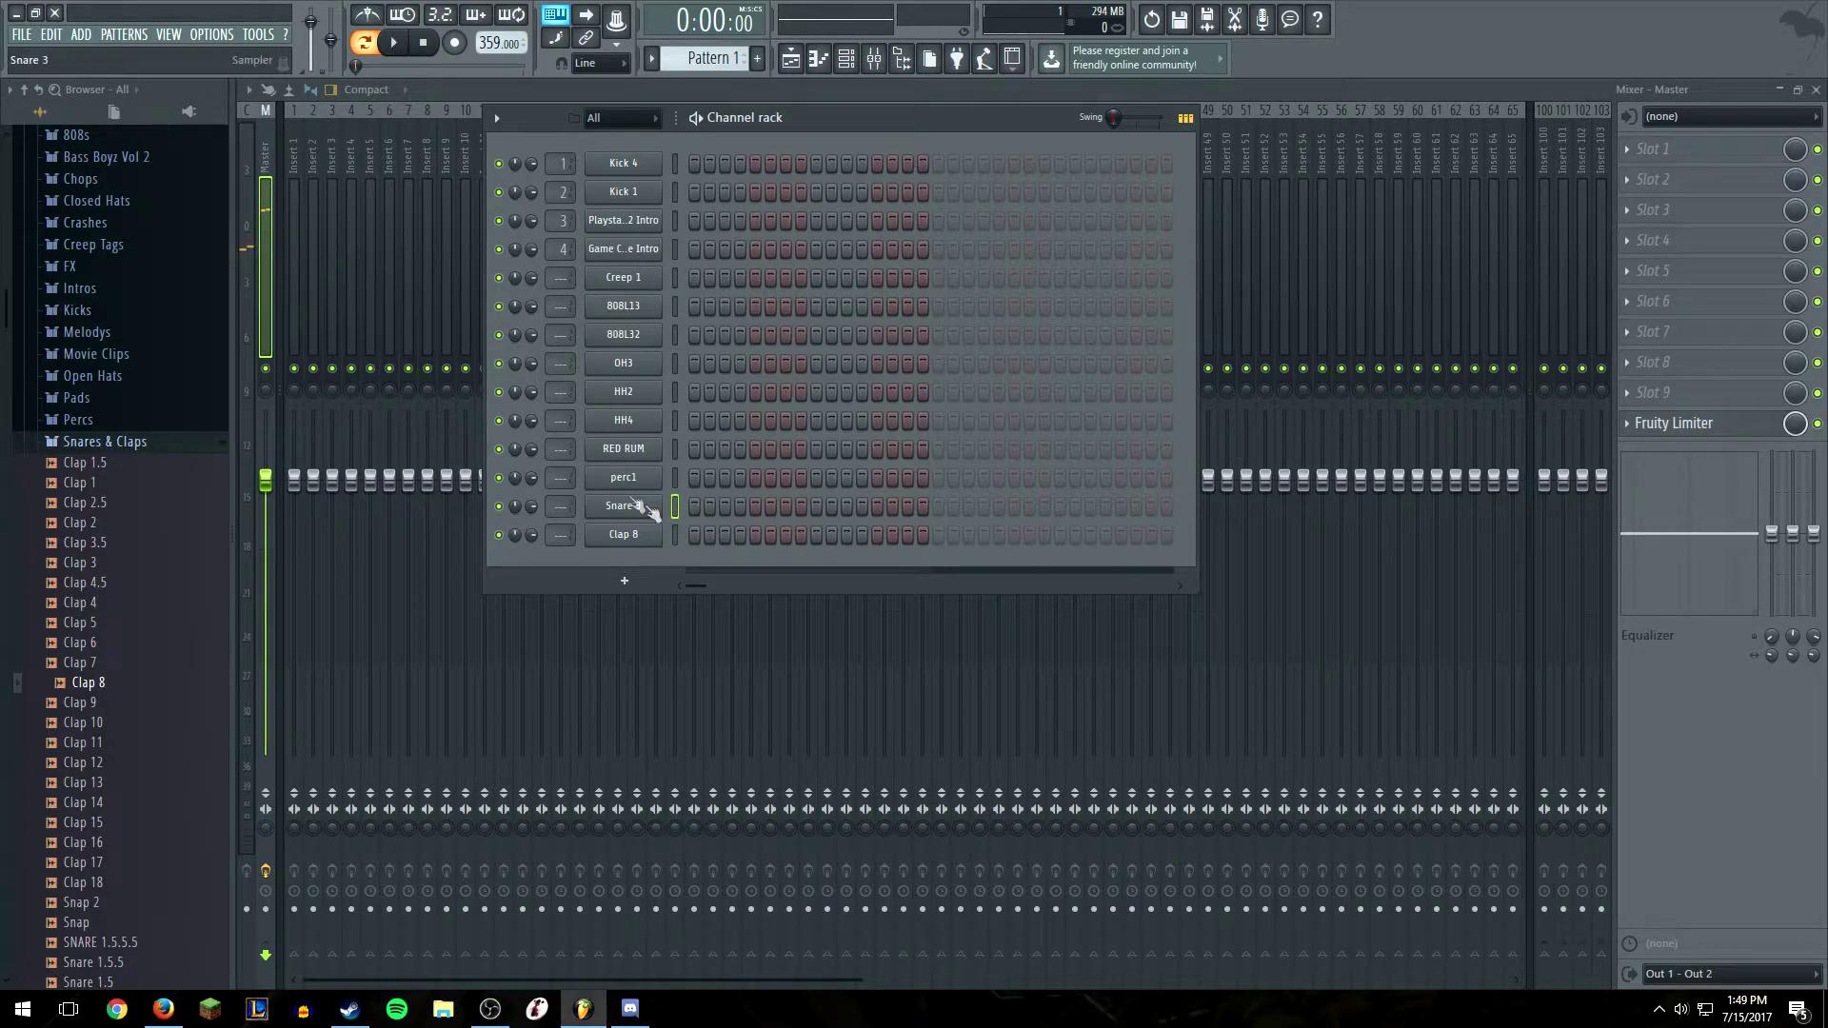
left_click_drag(1194, 177, 1477, 216)
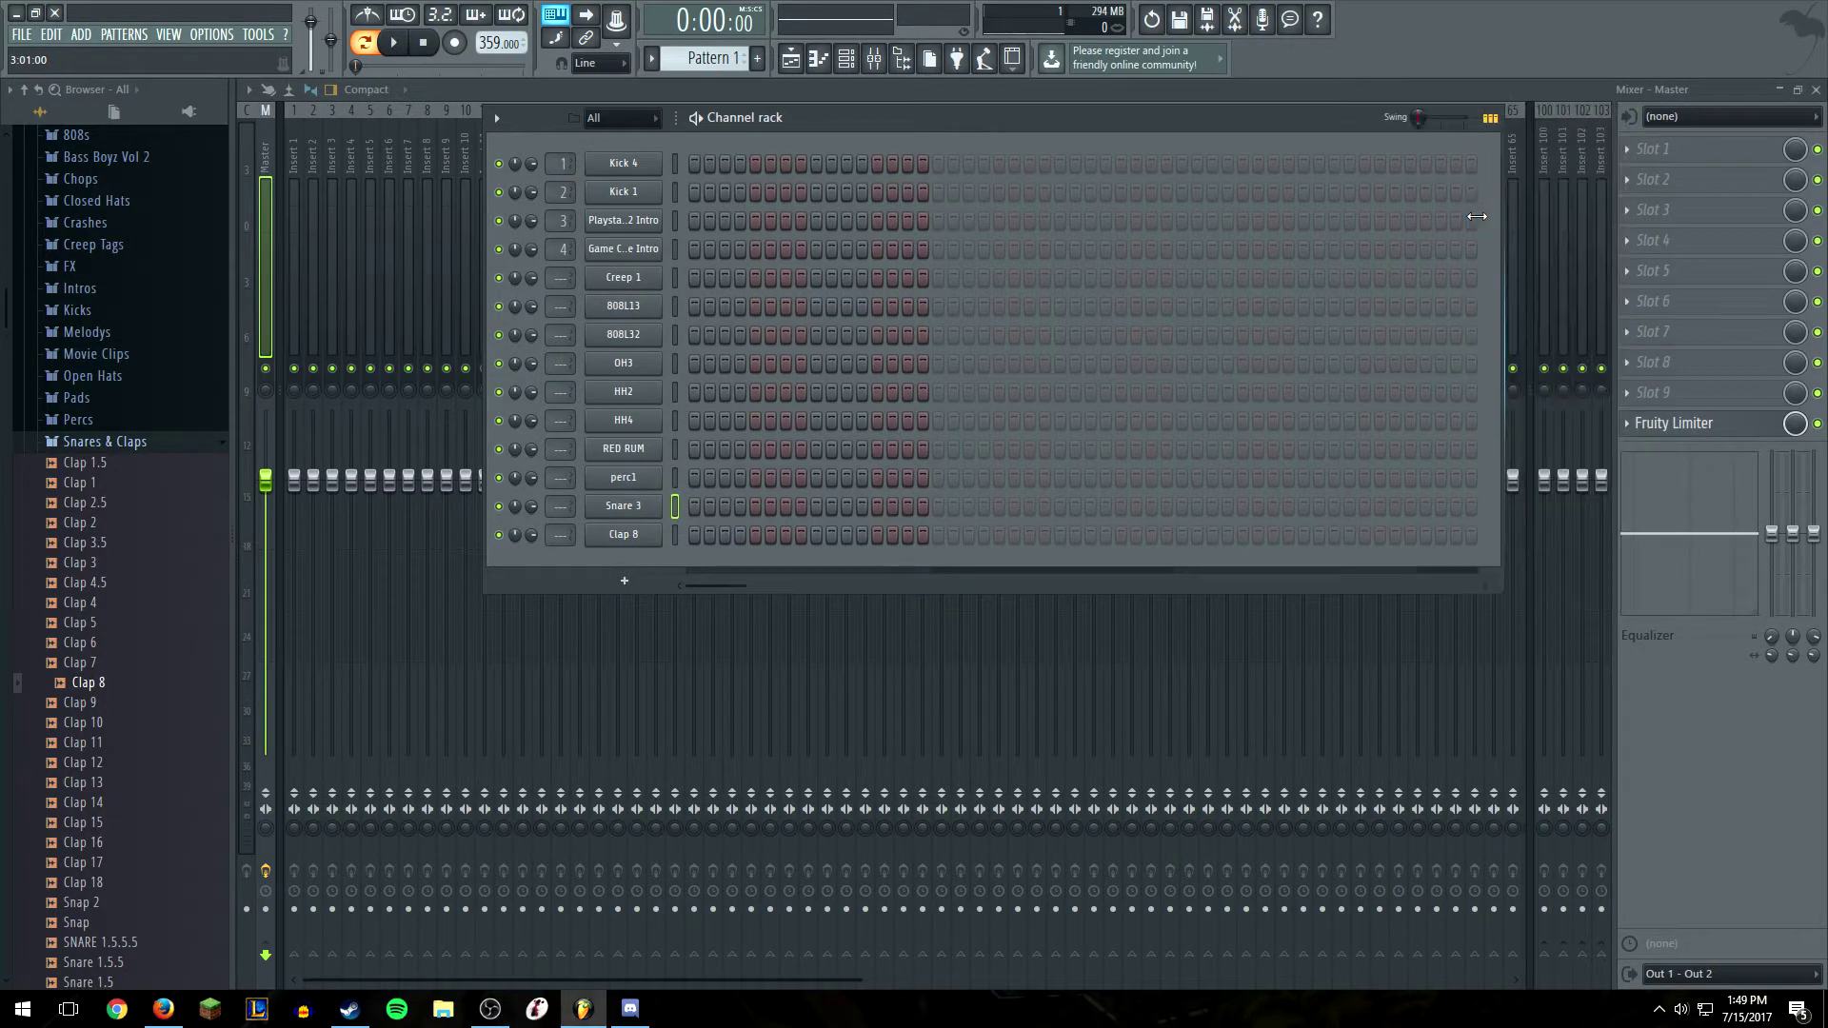
Load the Captain Murphy acapella from the samples' acapella folder into Edison on the master track and preview it
scroll(162, 457, "up", 1)
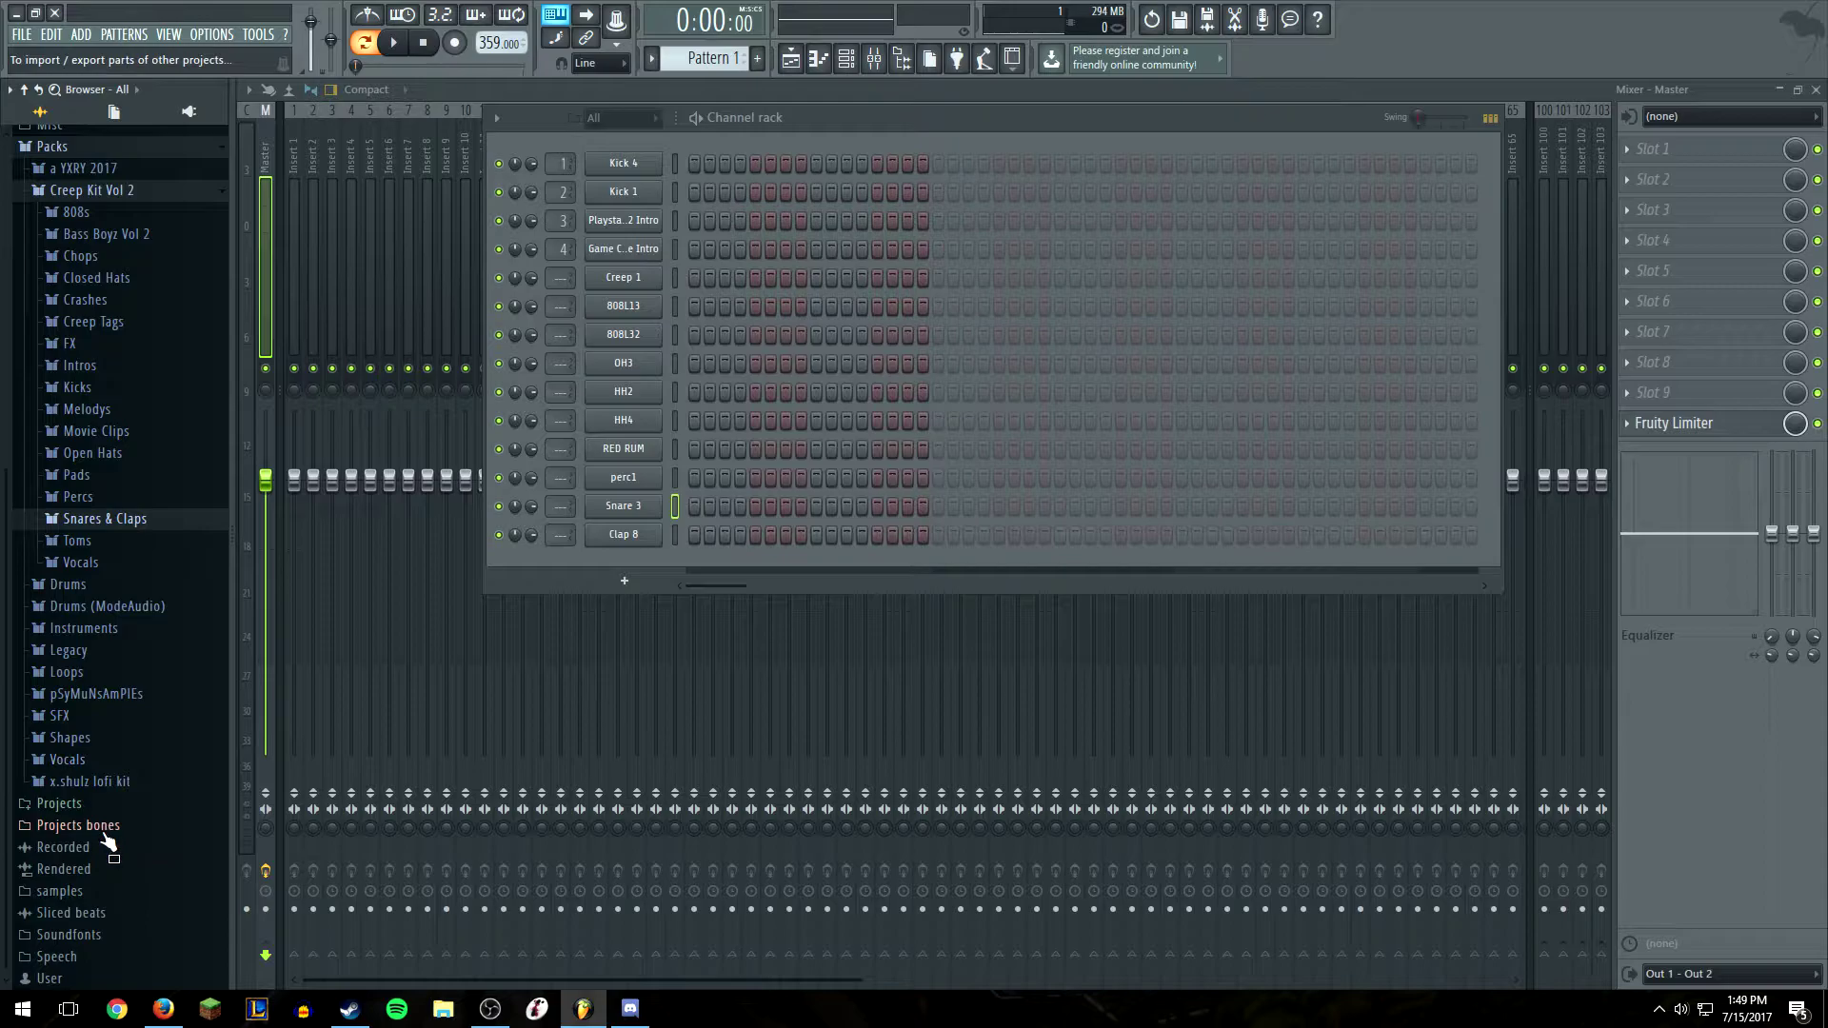
left_click(83, 892)
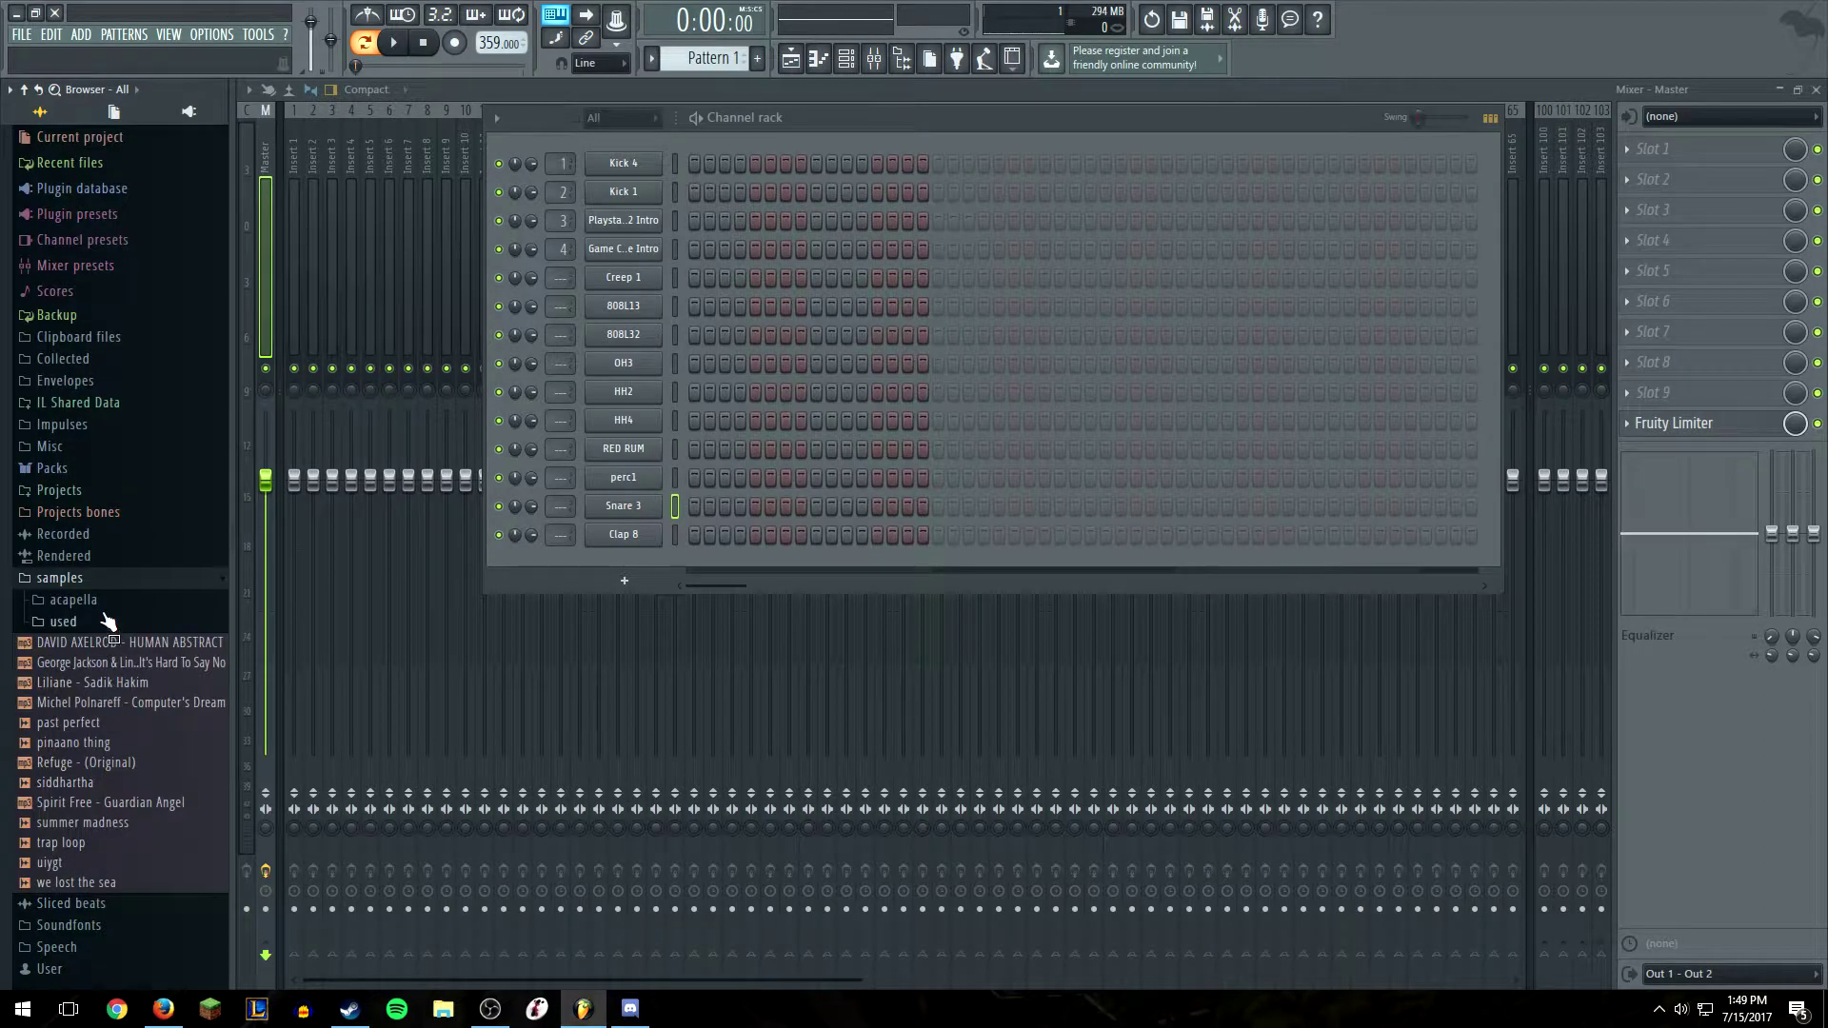
left_click(74, 599)
left_click_drag(124, 640, 1657, 149)
left_click(385, 261)
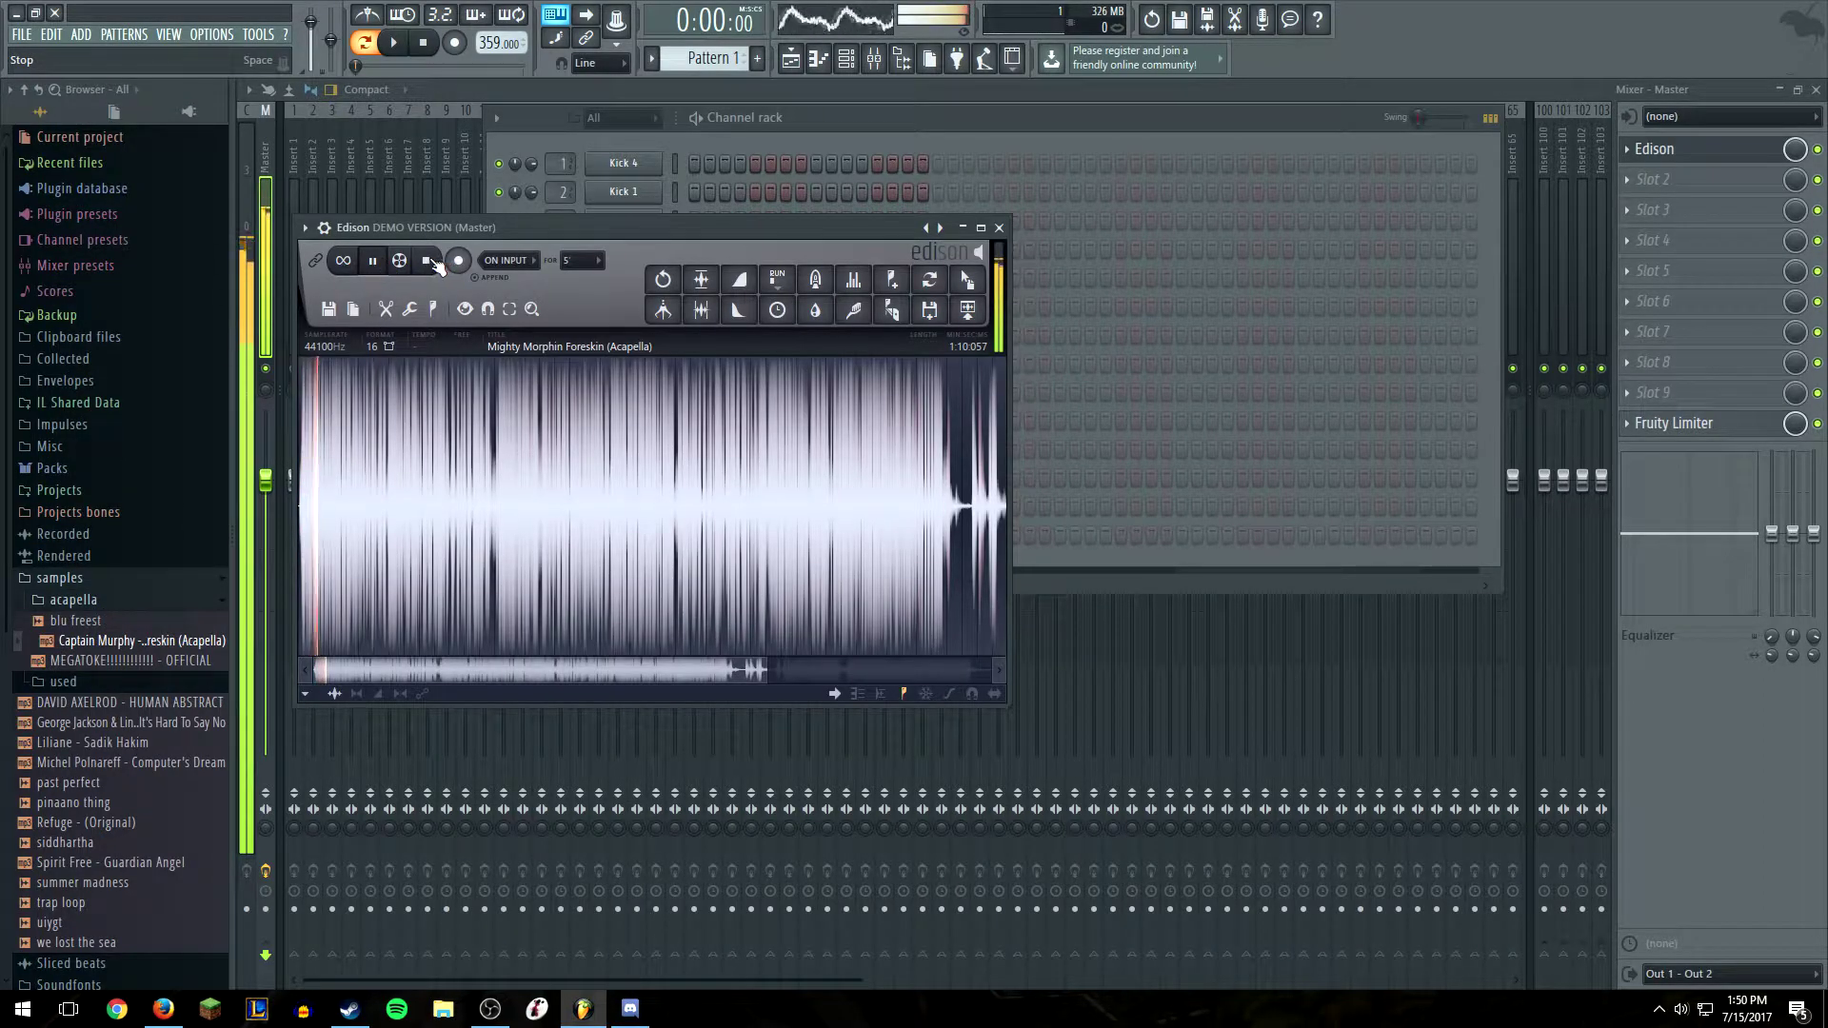
left_click(430, 262)
left_click(998, 227)
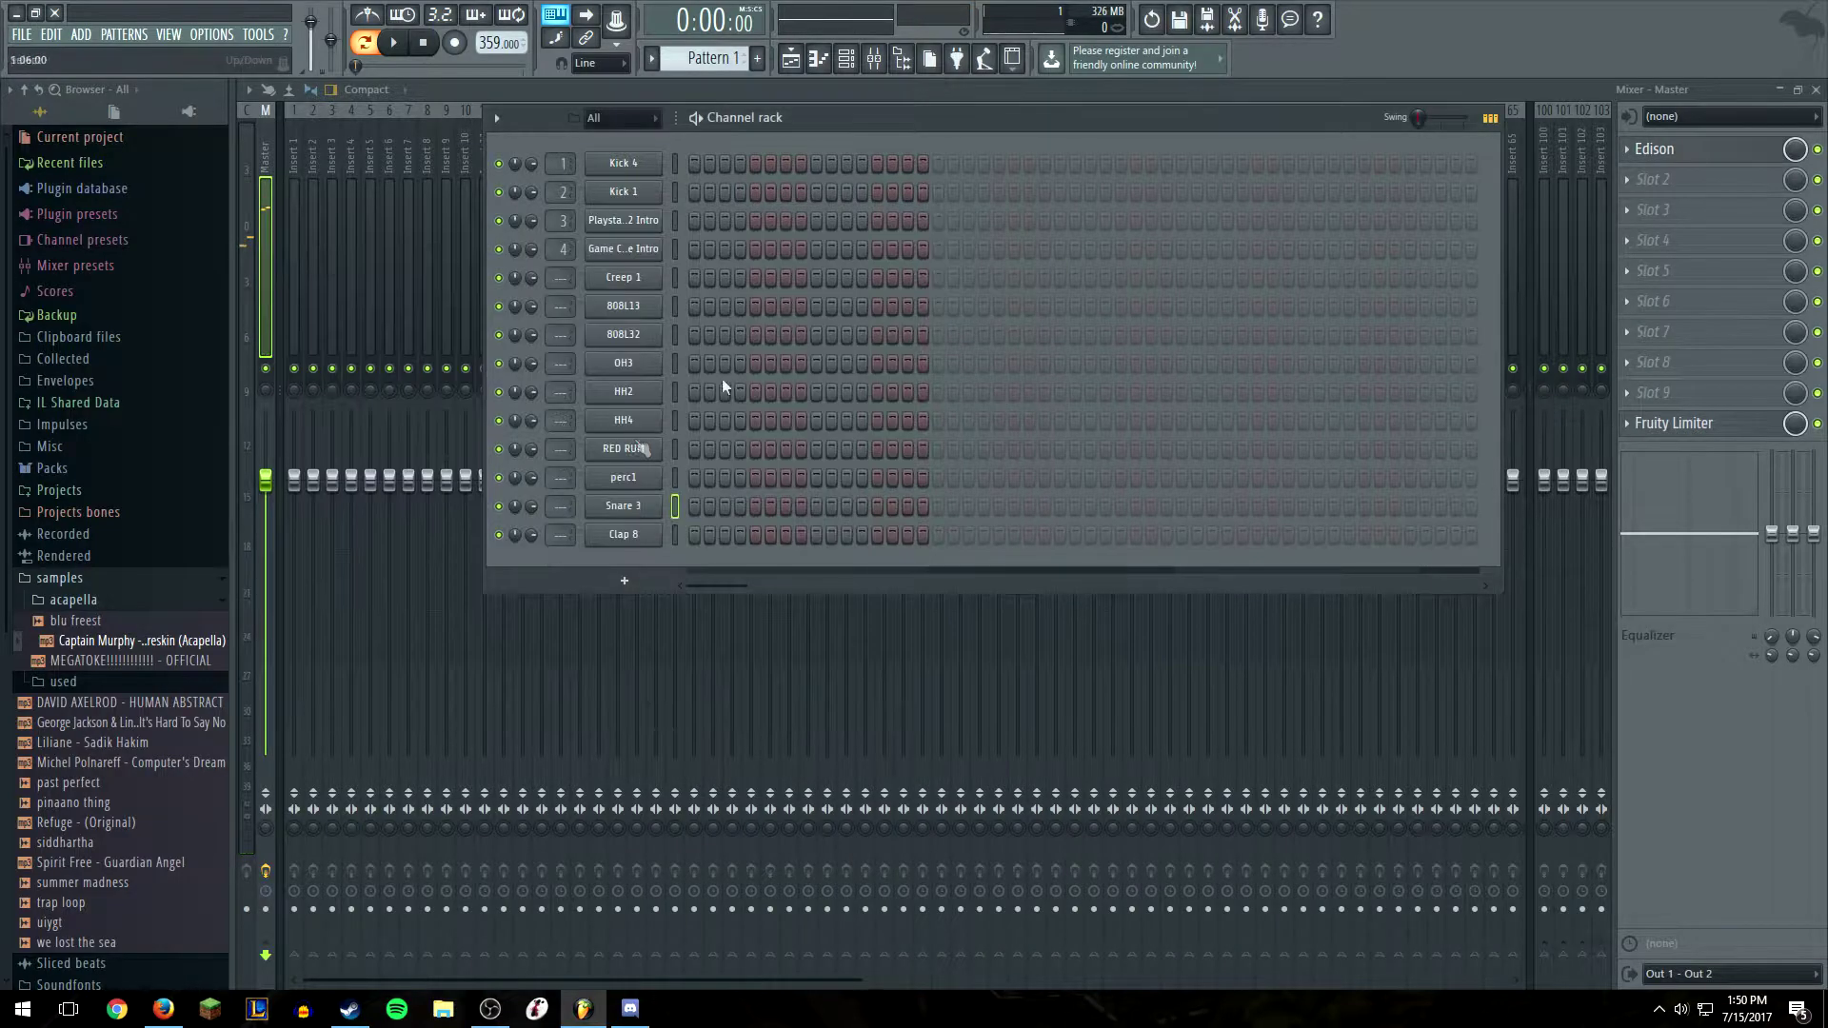
Add the Captain Murphy acapella as a channel and clear the mixer track assignments of the first four channels
right_click(180, 640)
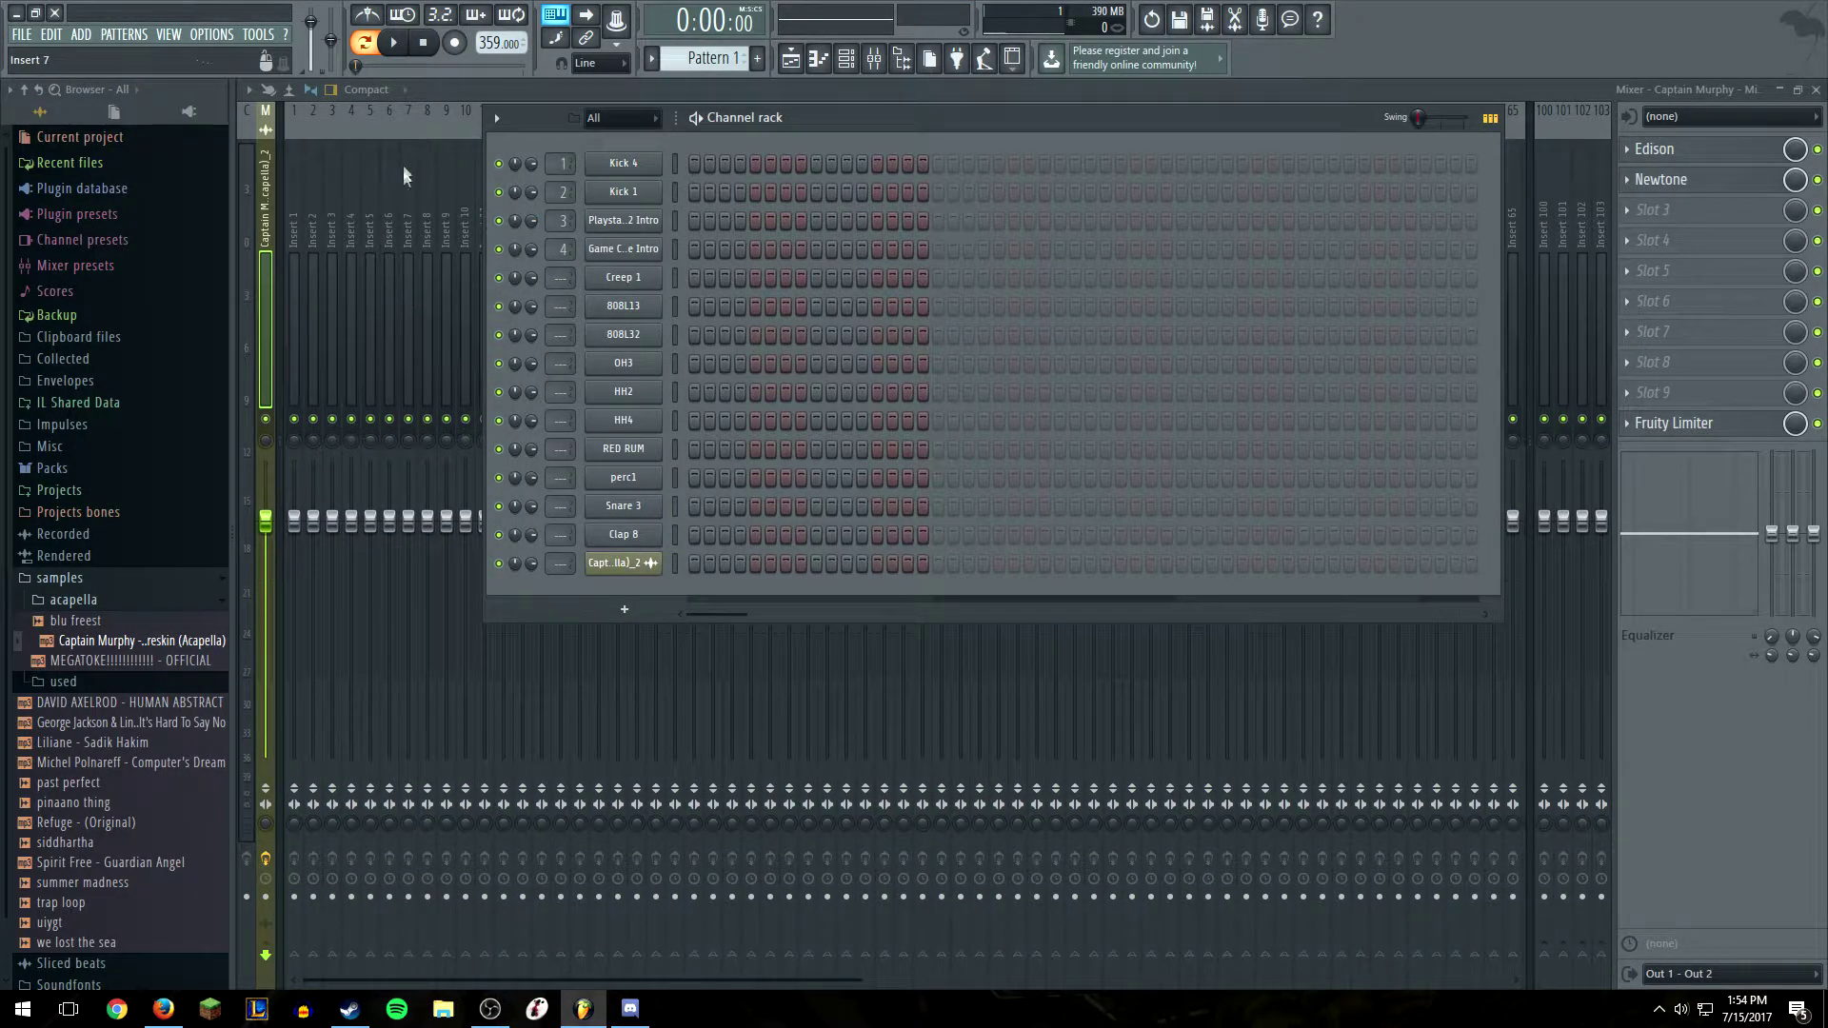
left_click(1311, 95)
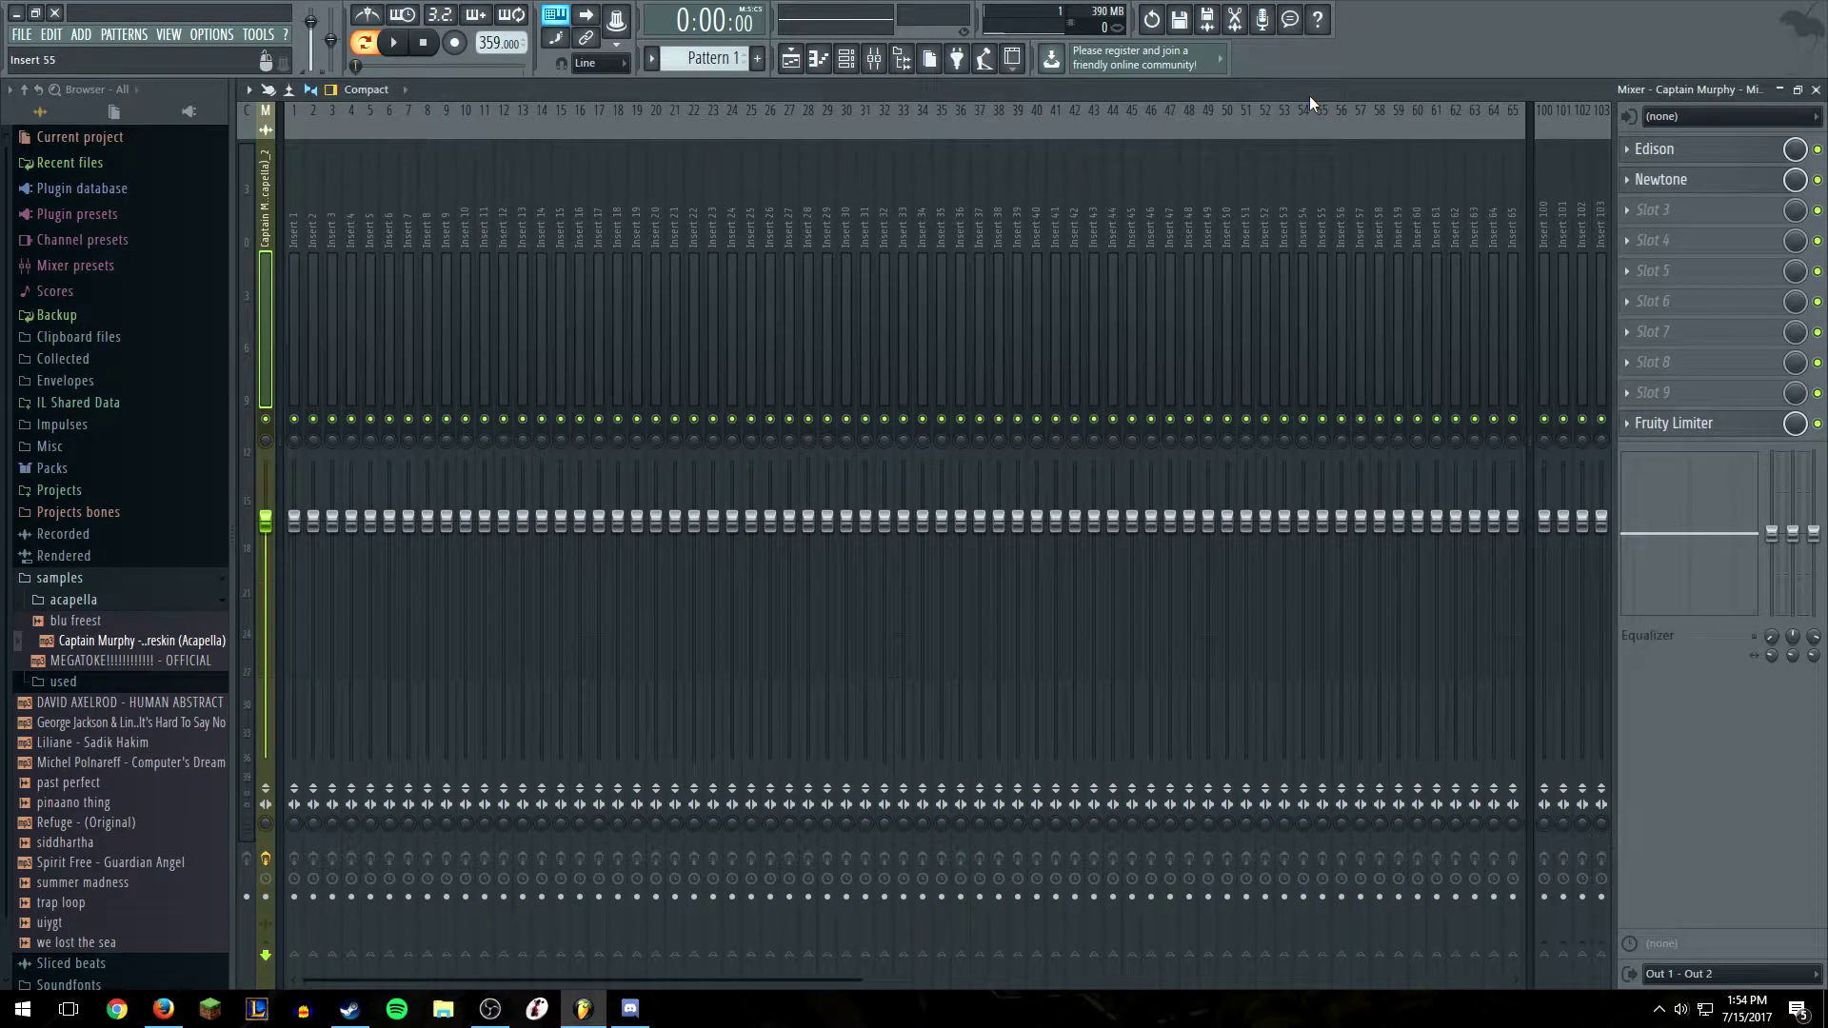
left_click(1816, 89)
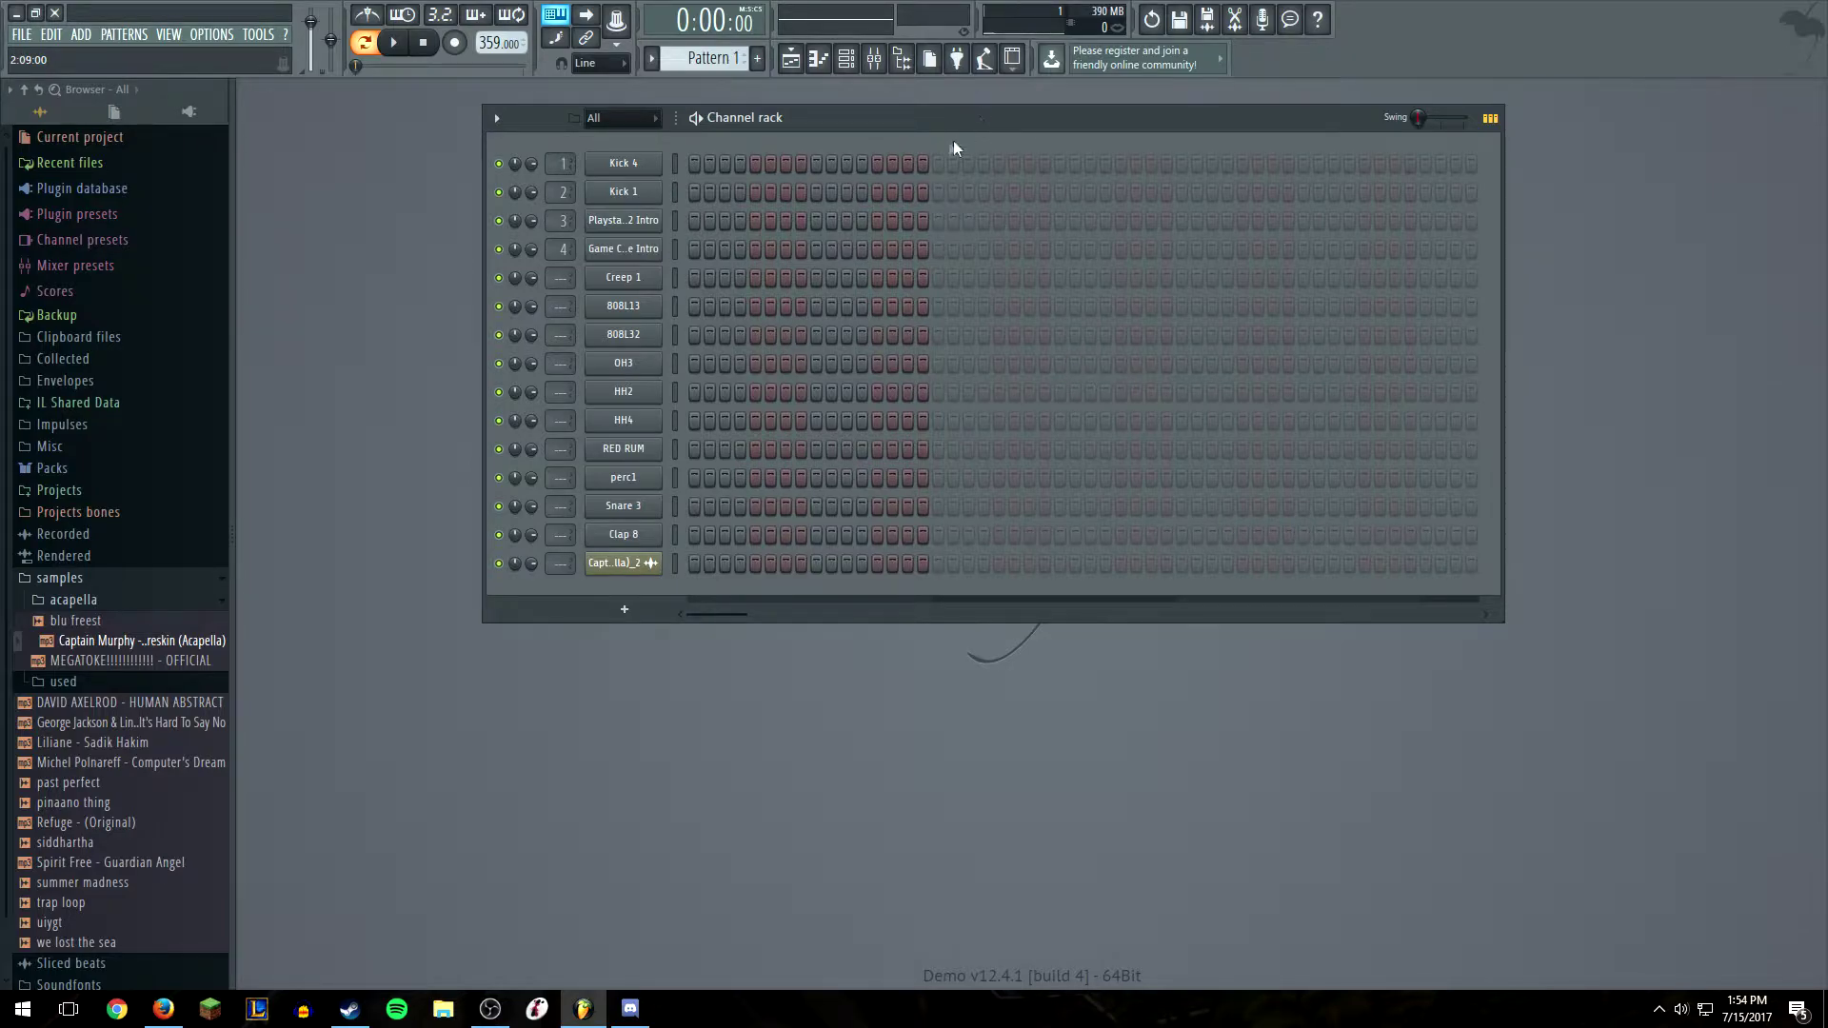
mouse_move(563, 250)
left_mouse_down()
mouse_move(562, 276)
mouse_move(563, 219)
left_mouse_up()
Load Boring Piano Loop from Creep Kit Vol 2's Melodys 2K14 9-10 folder into a new channel
left_click_drag(145, 626, 138, 476)
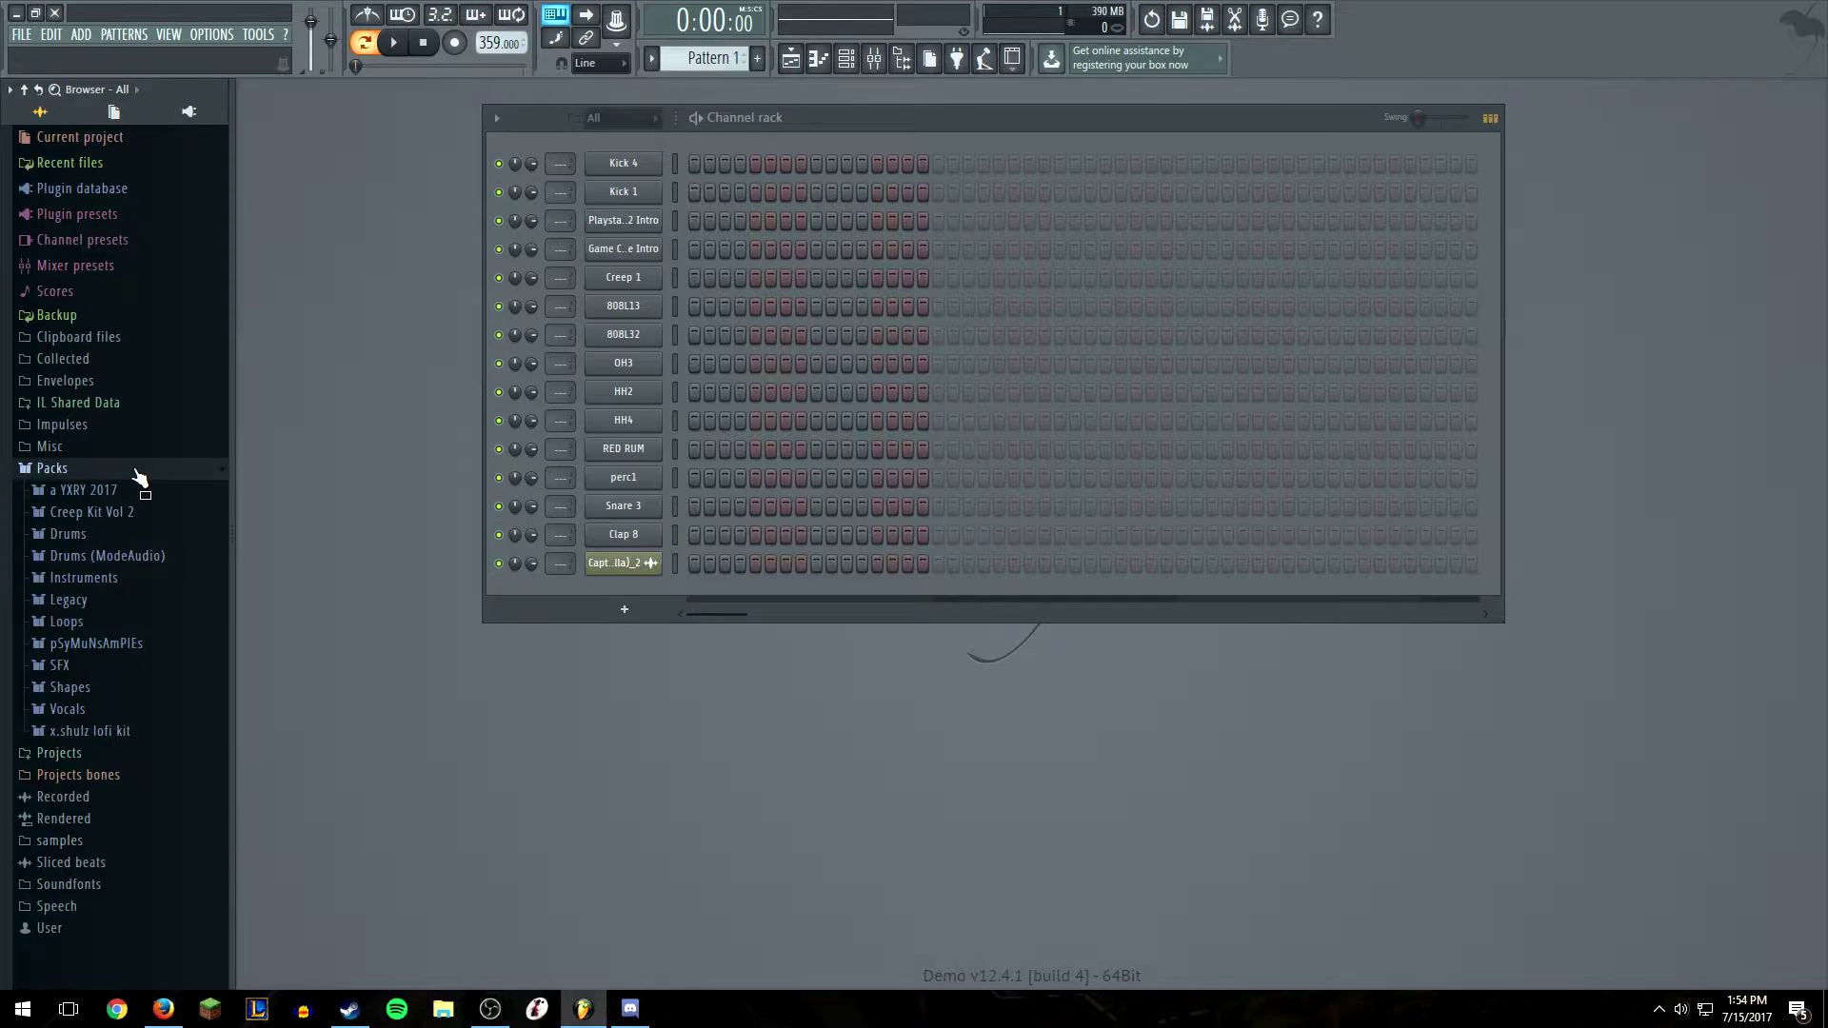
left_click_drag(138, 476, 131, 530)
right_click(137, 507)
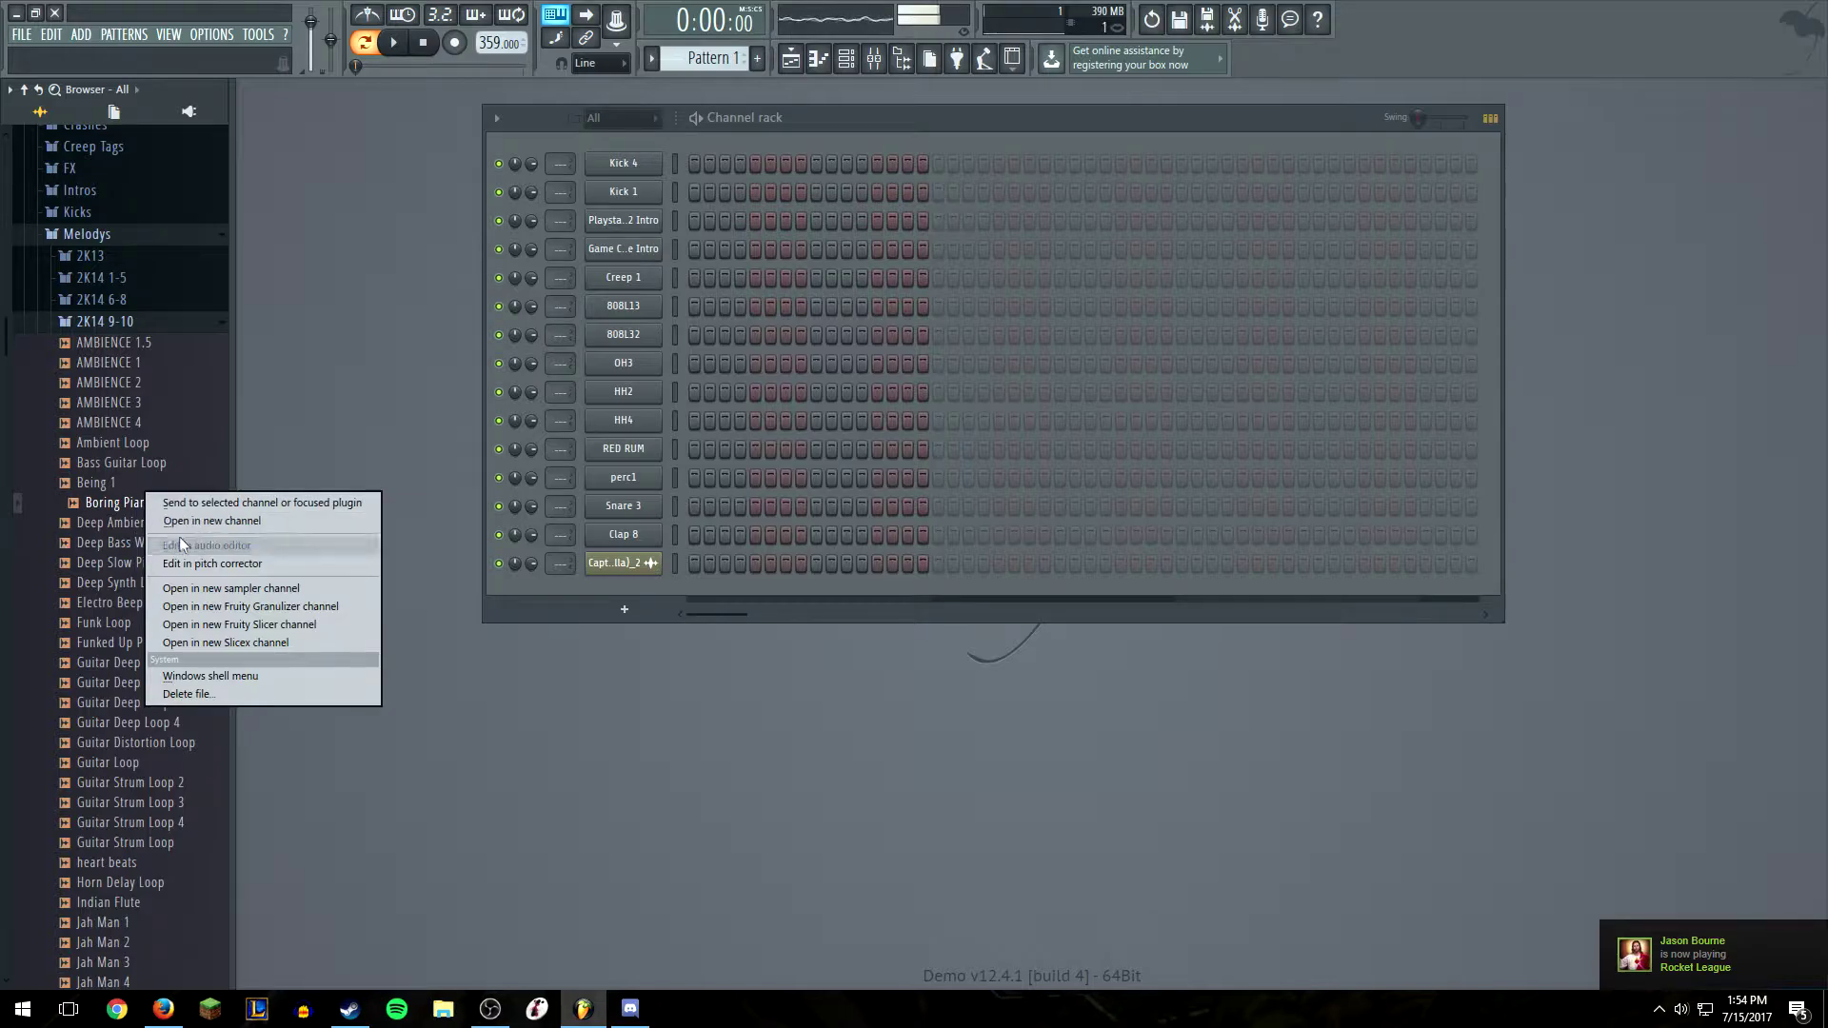
left_click(201, 526)
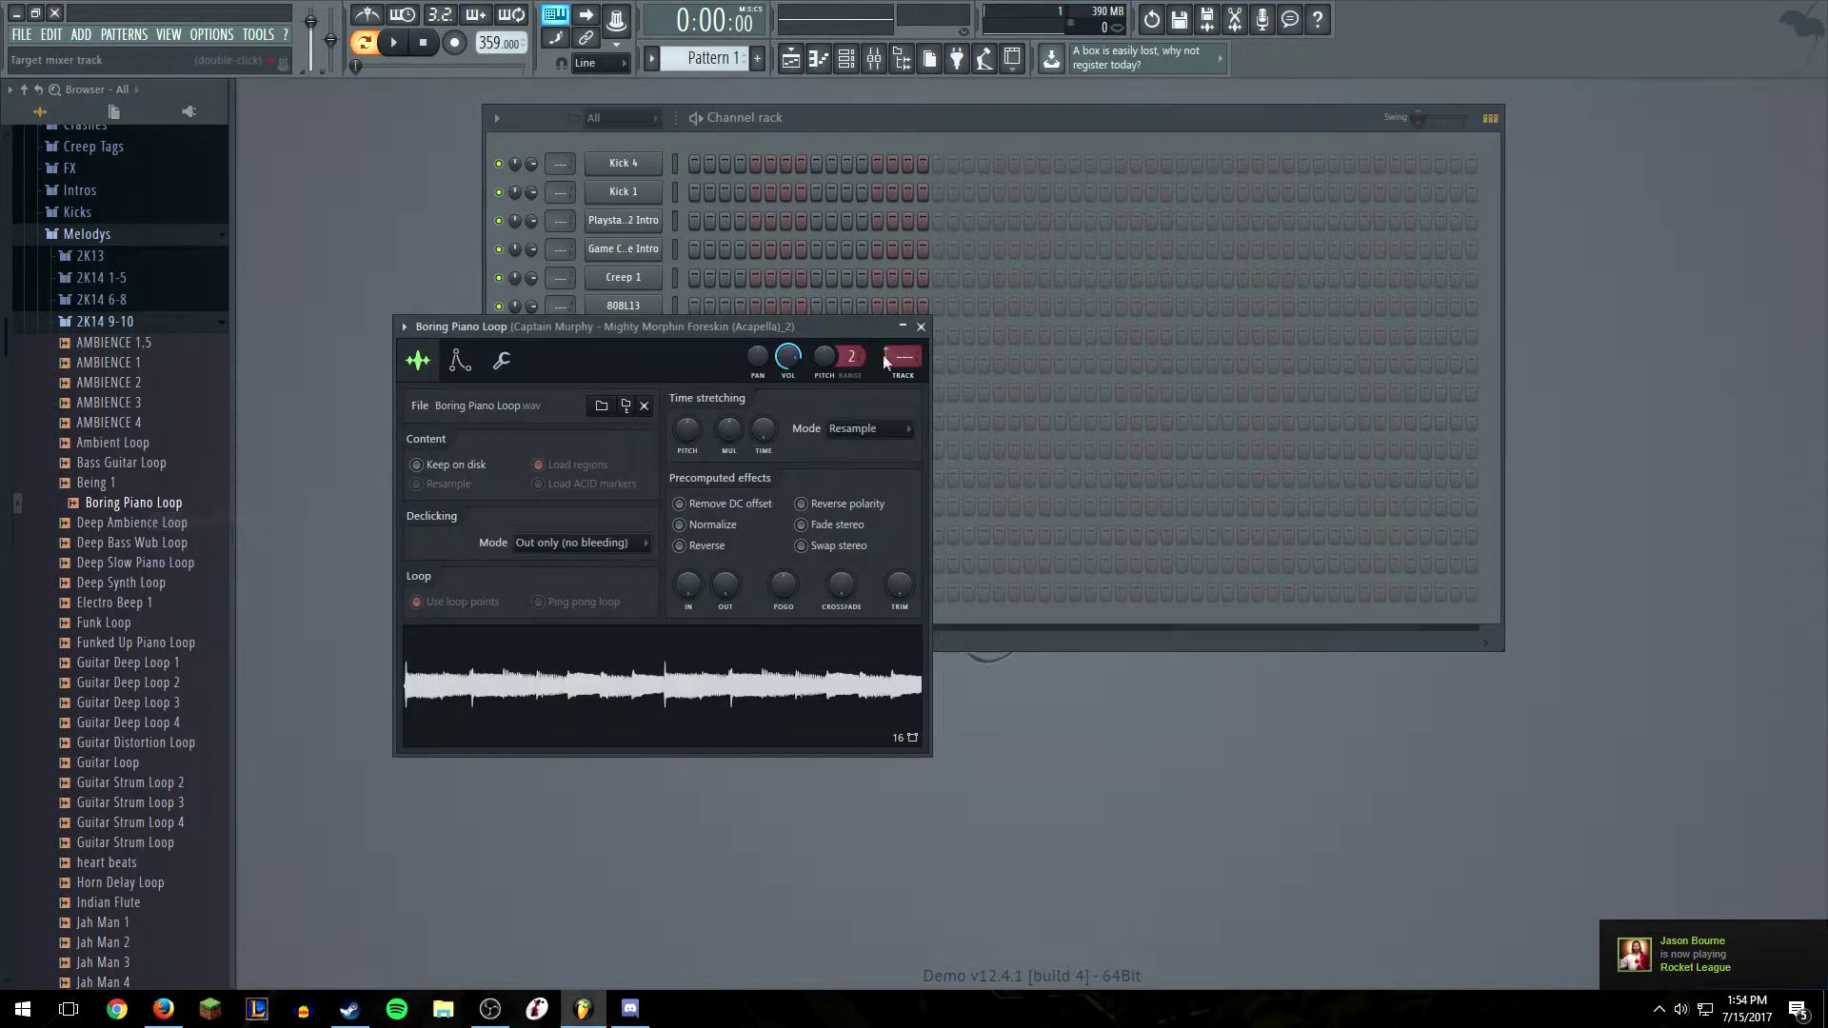
left_click(920, 326)
left_click(131, 319)
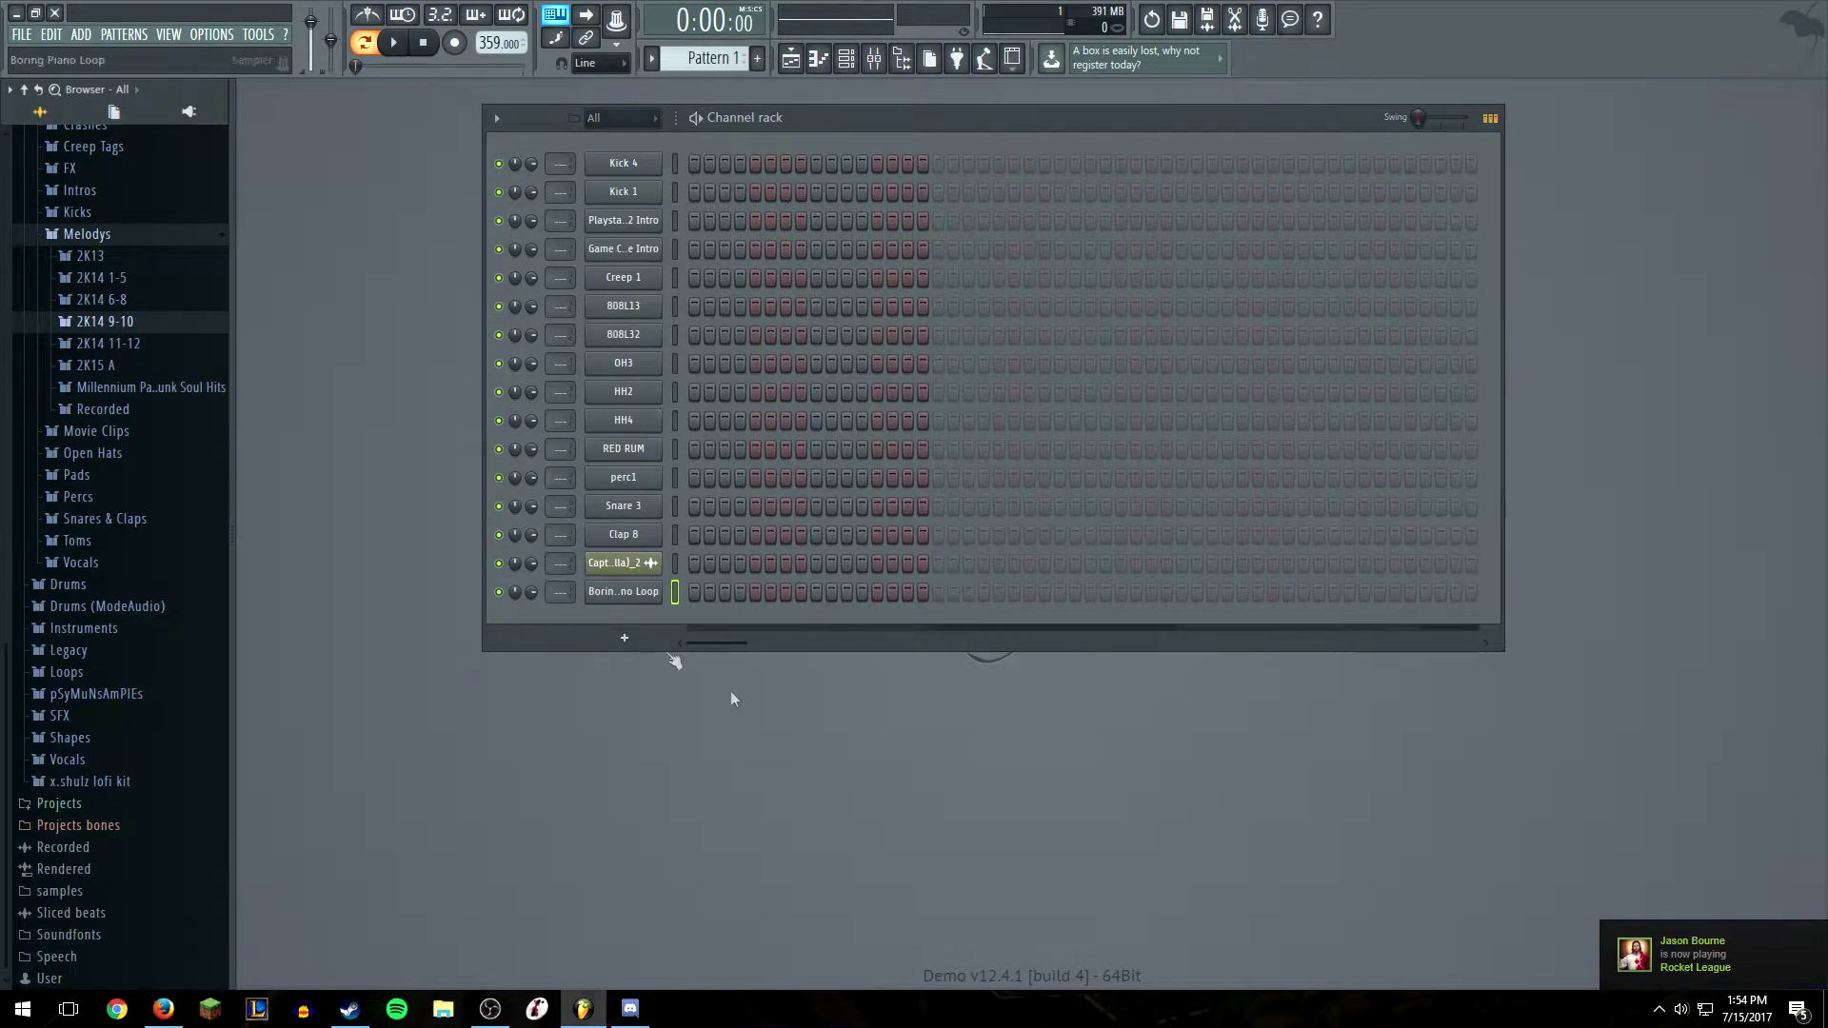
Open the channel settings of Boring Piano Loop
right_click(650, 596)
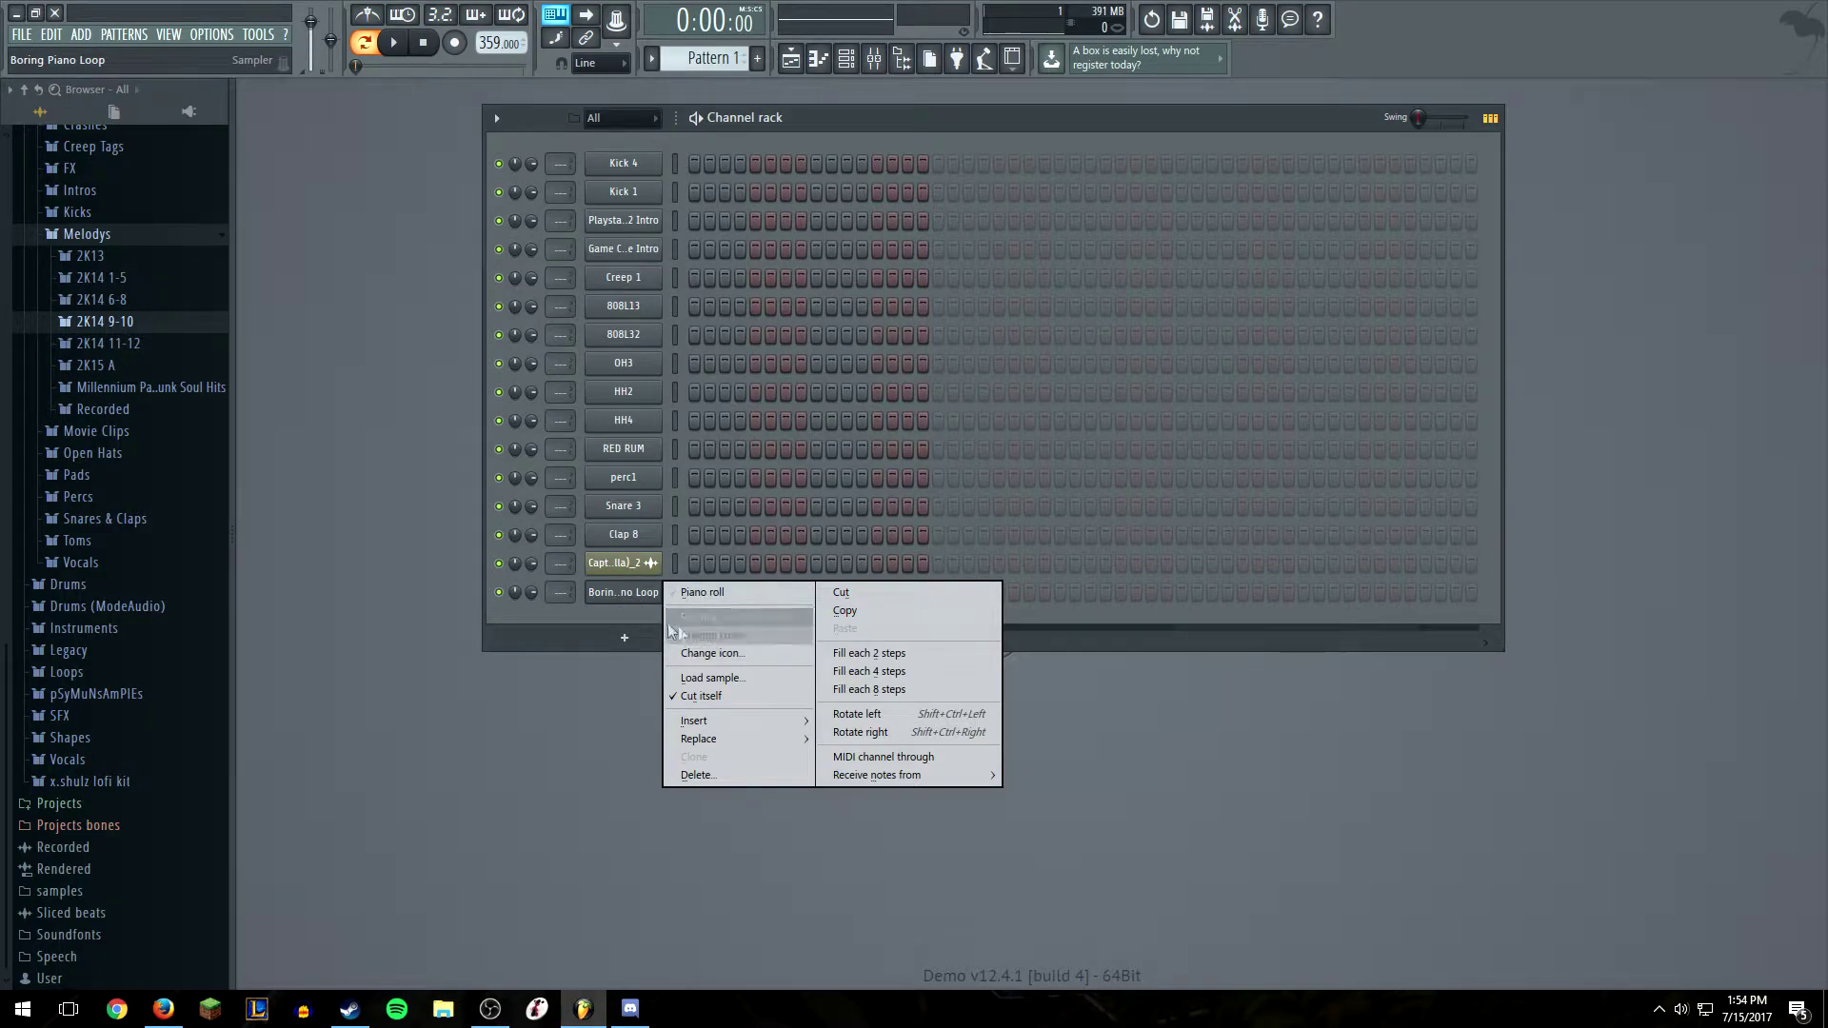
key("Escape")
left_click(624, 593)
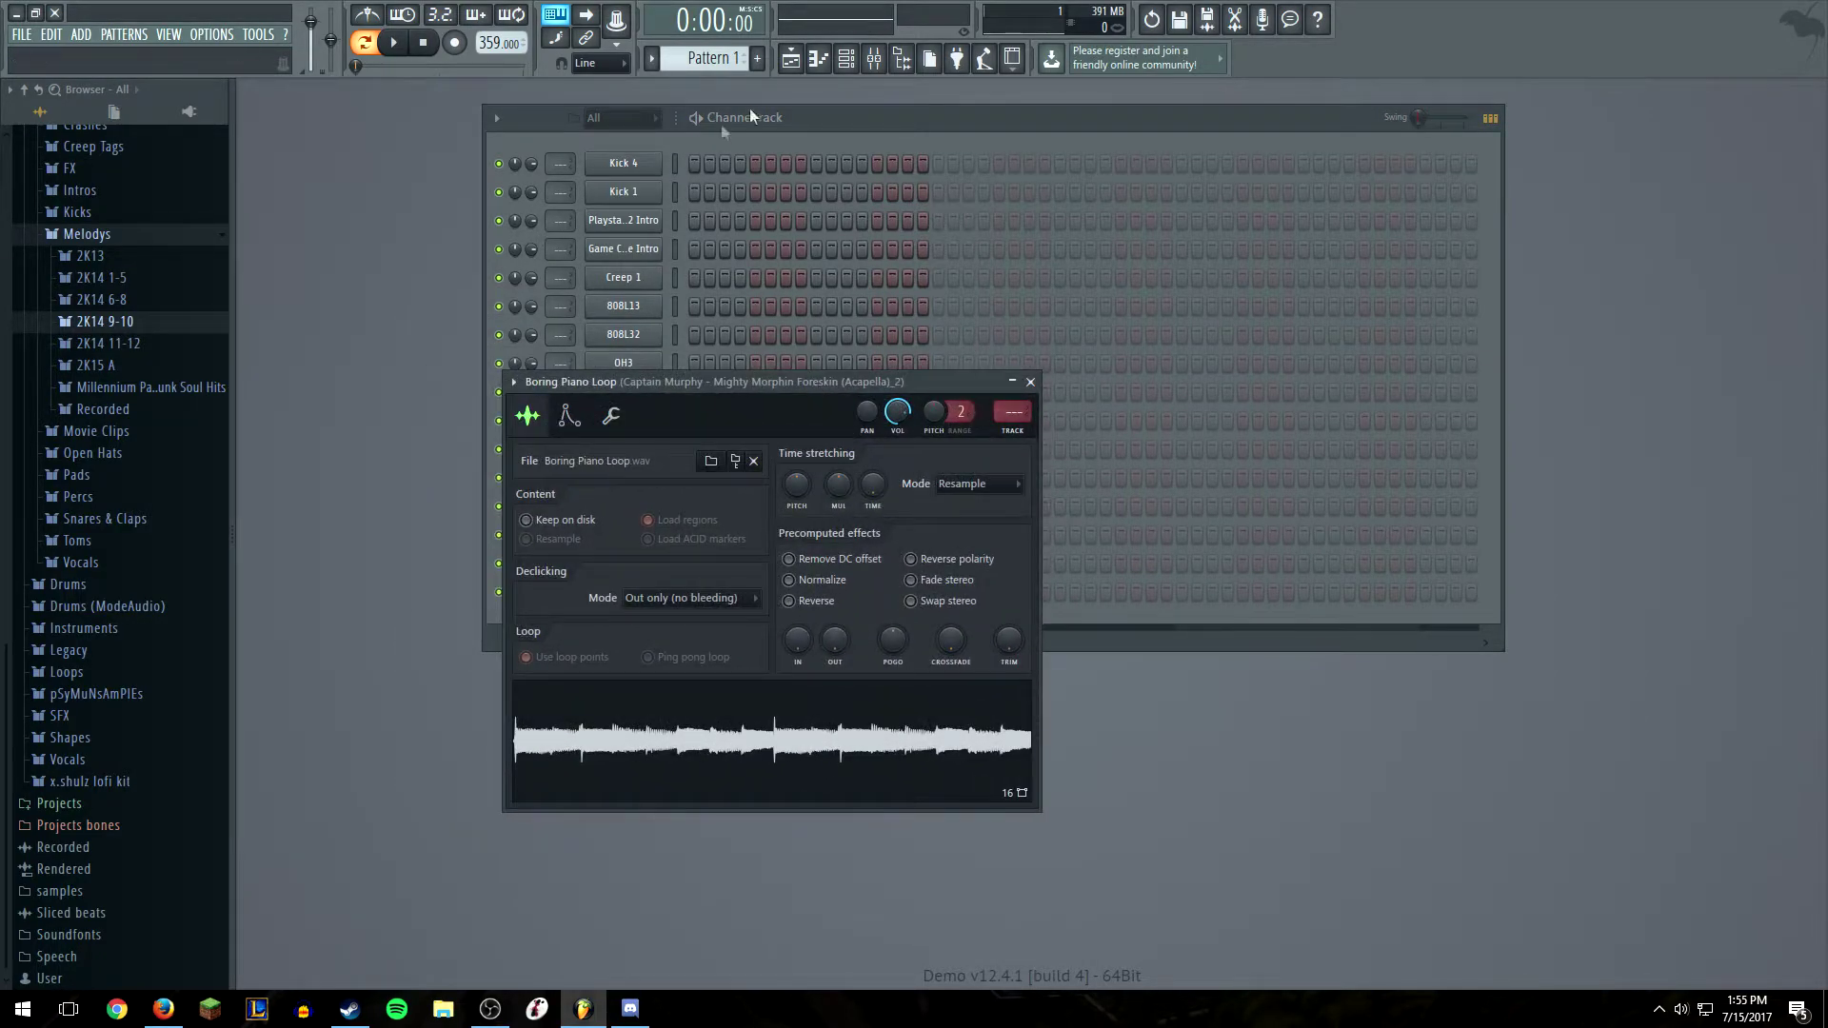
Show the playlist maximized and delete the Captain Murphy acapella clip from Track 1
left_click(821, 63)
left_click(821, 63)
left_click(790, 59)
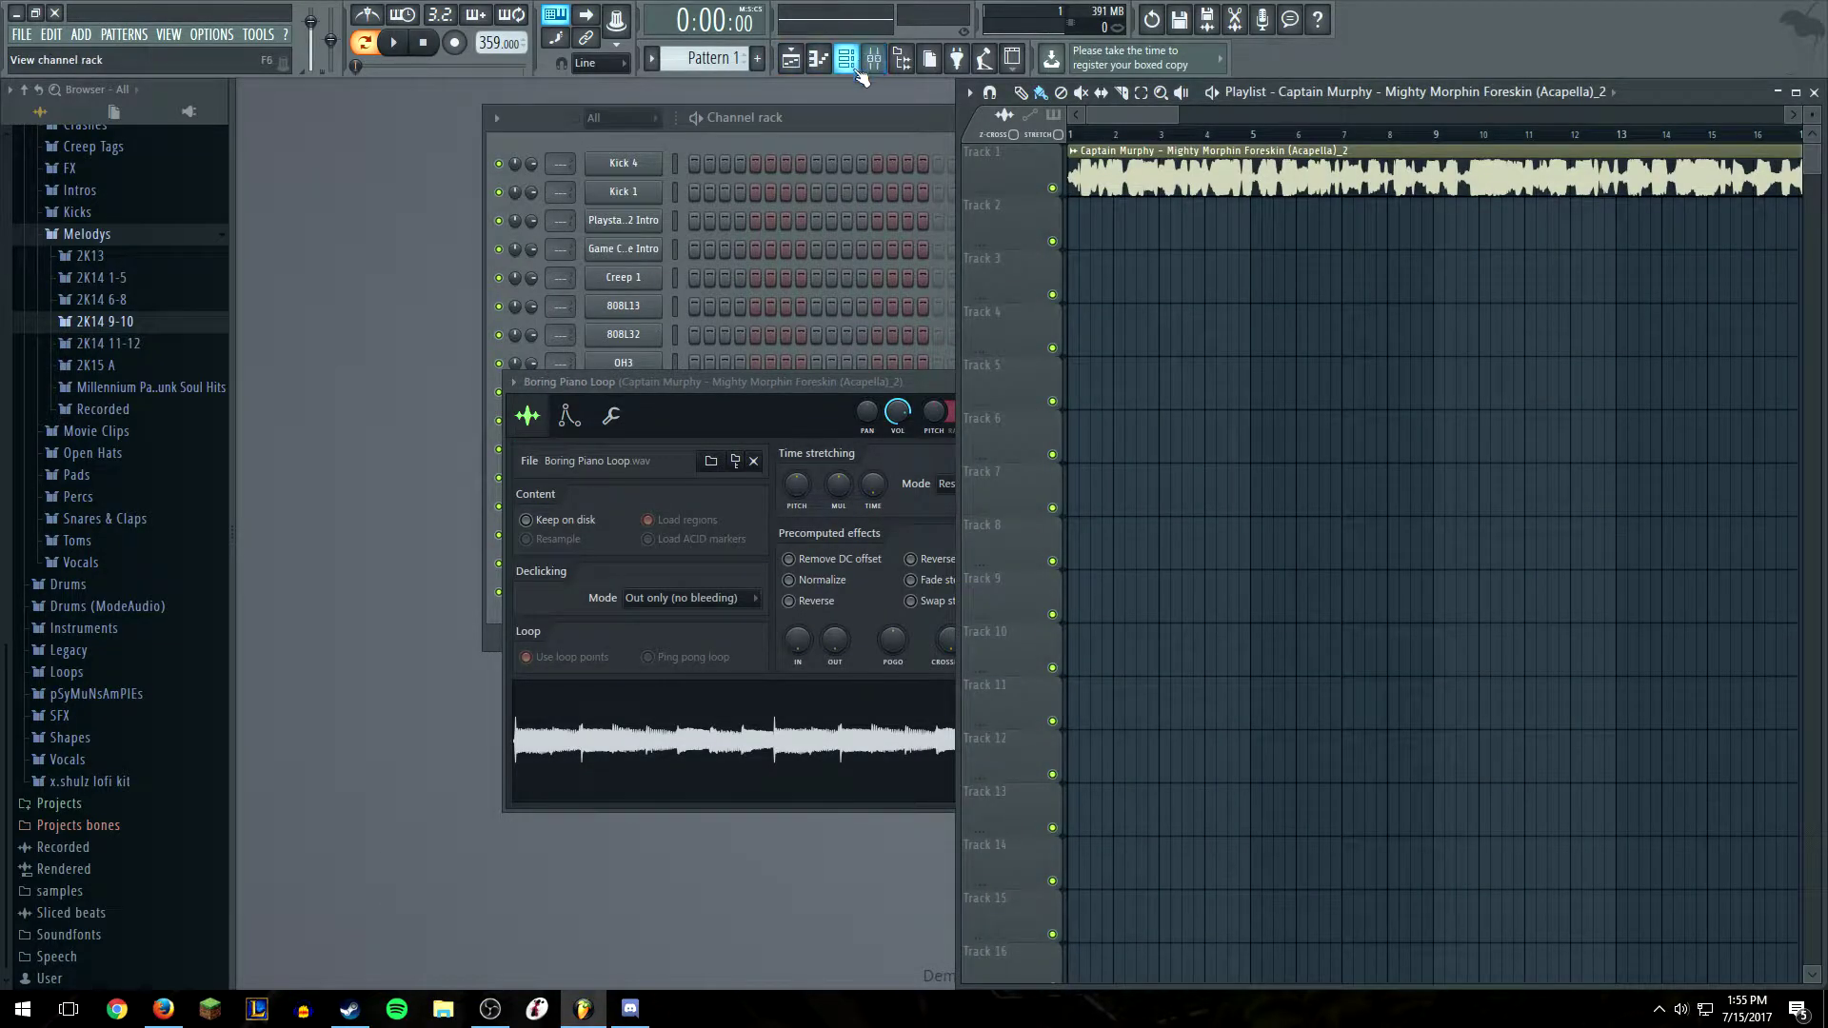
double_click(1671, 89)
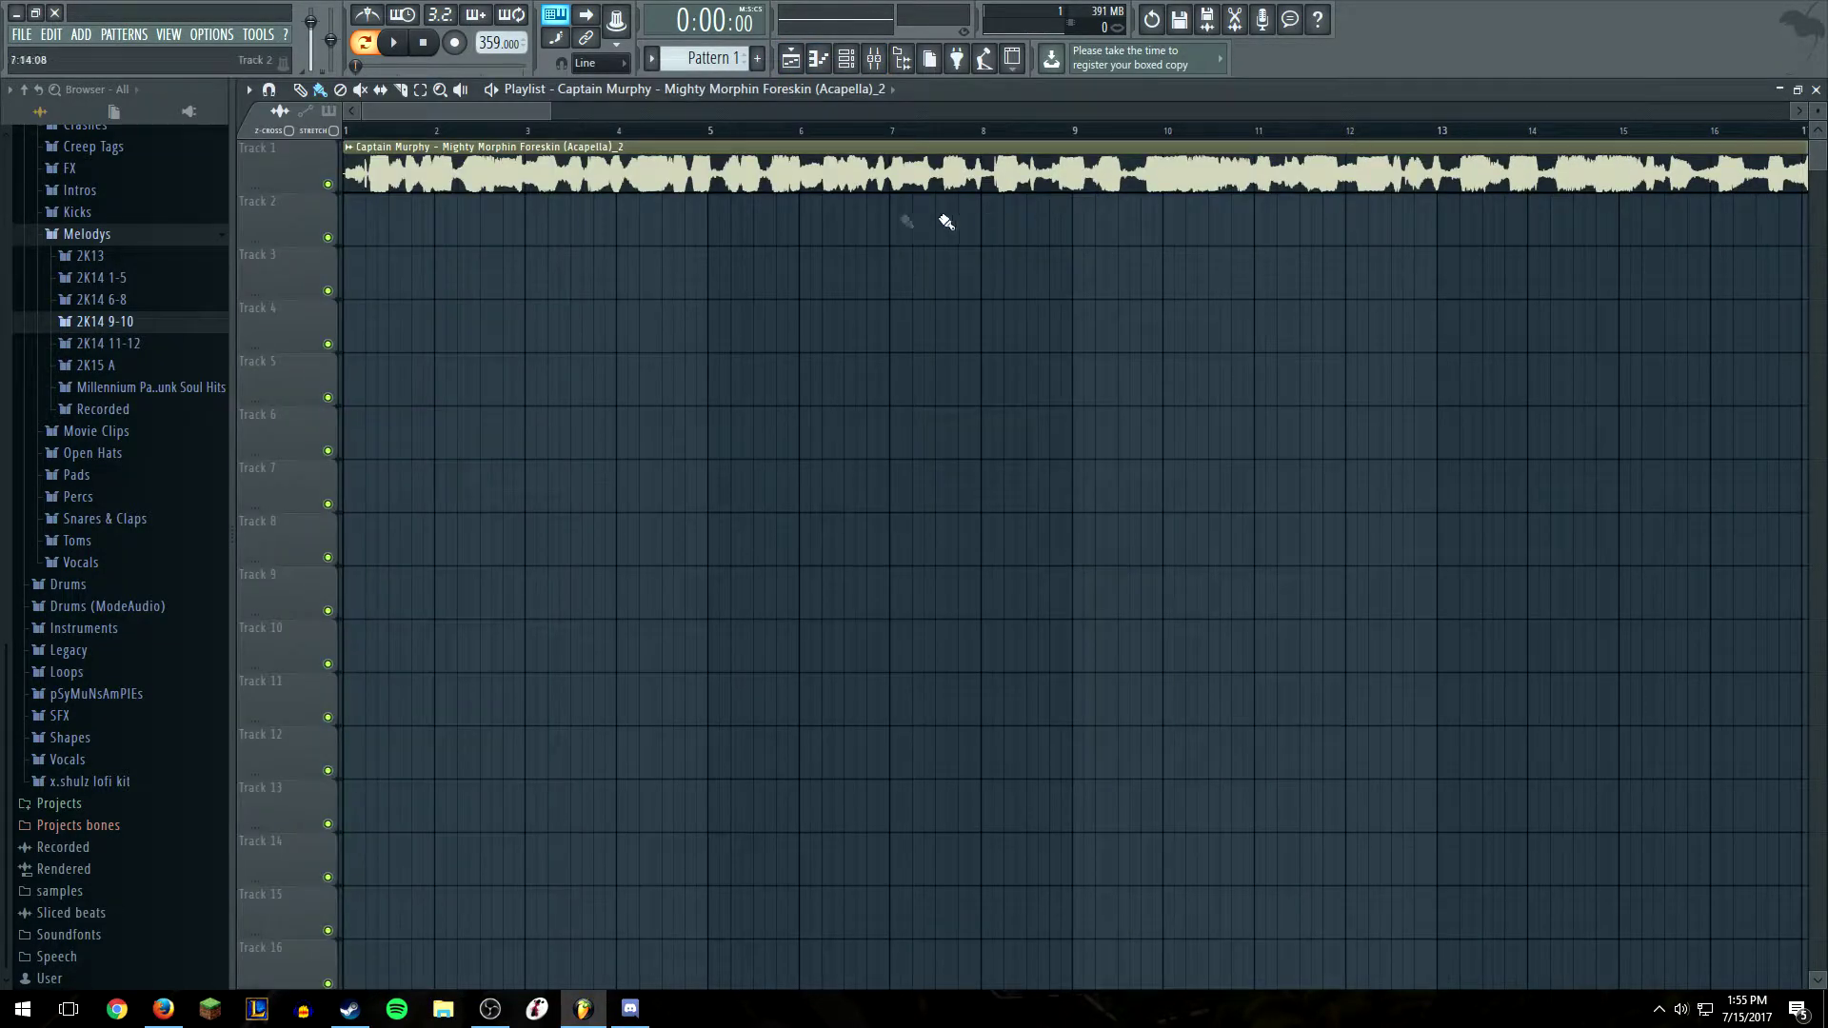
scroll(673, 257, "down", 2)
scroll(679, 272, "up", 2)
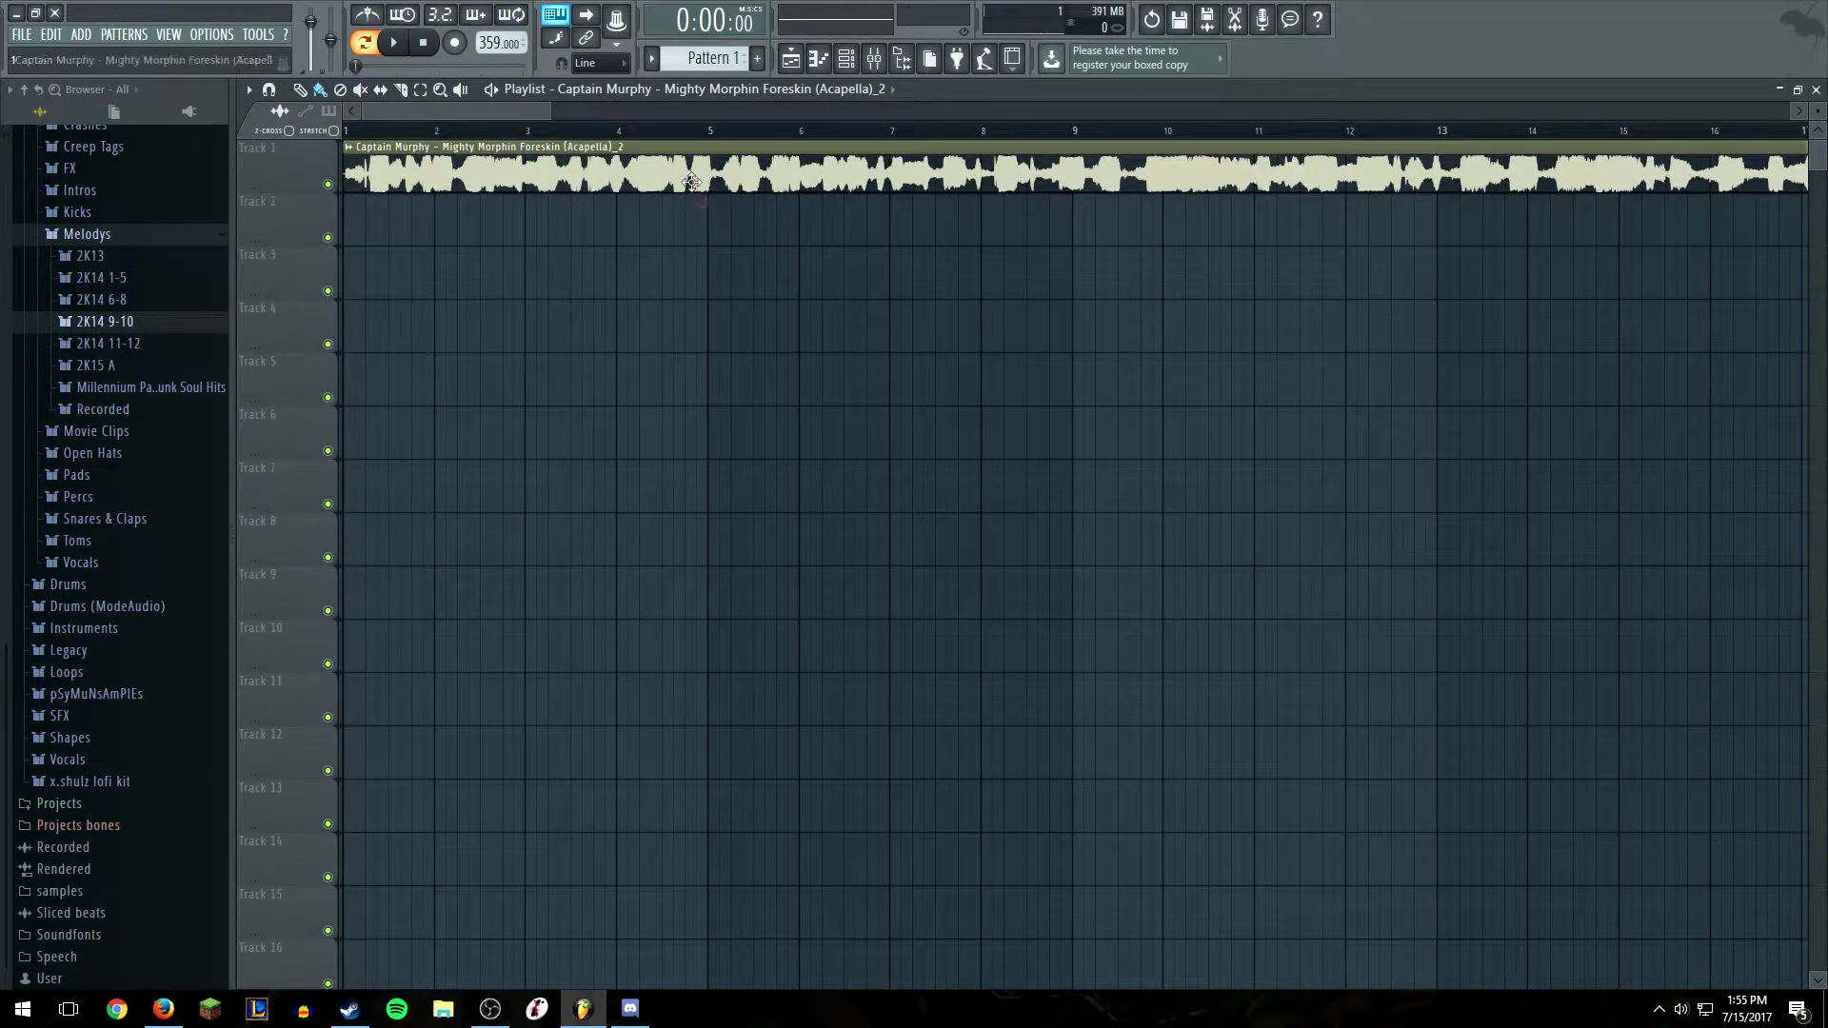
right_click(672, 181)
left_click(838, 90)
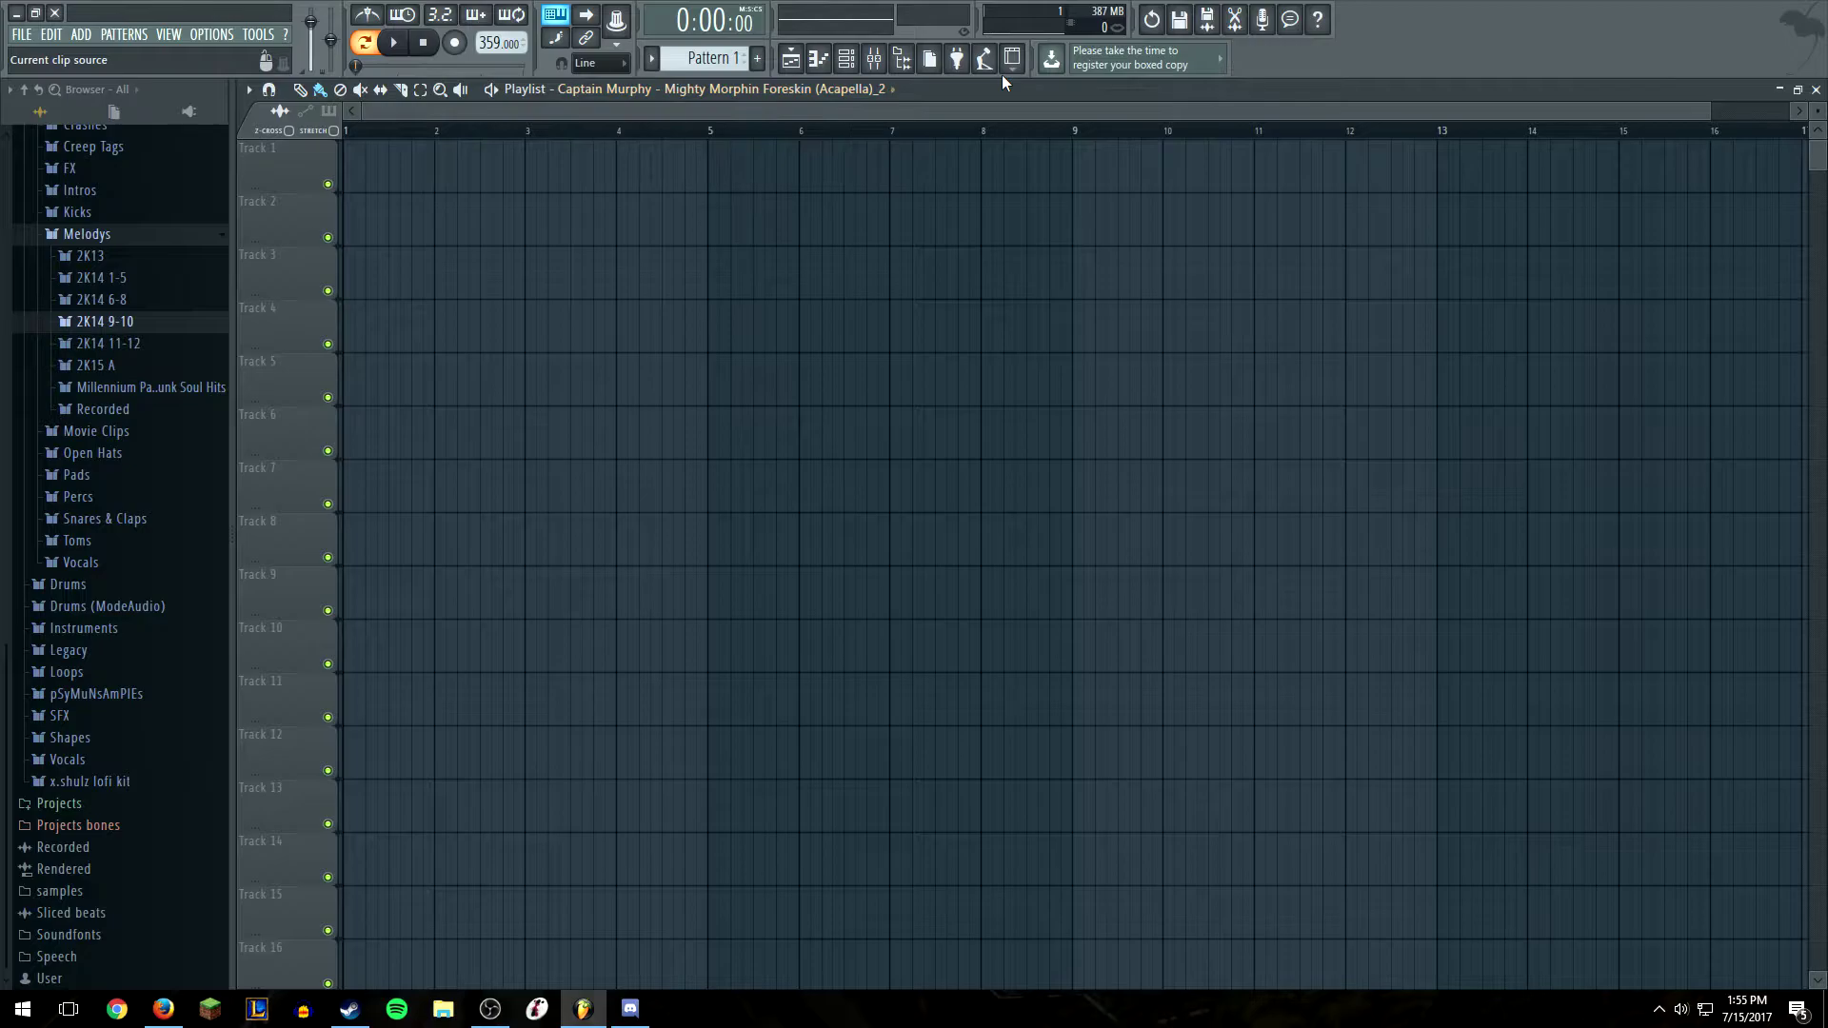
key("alt+Tab")
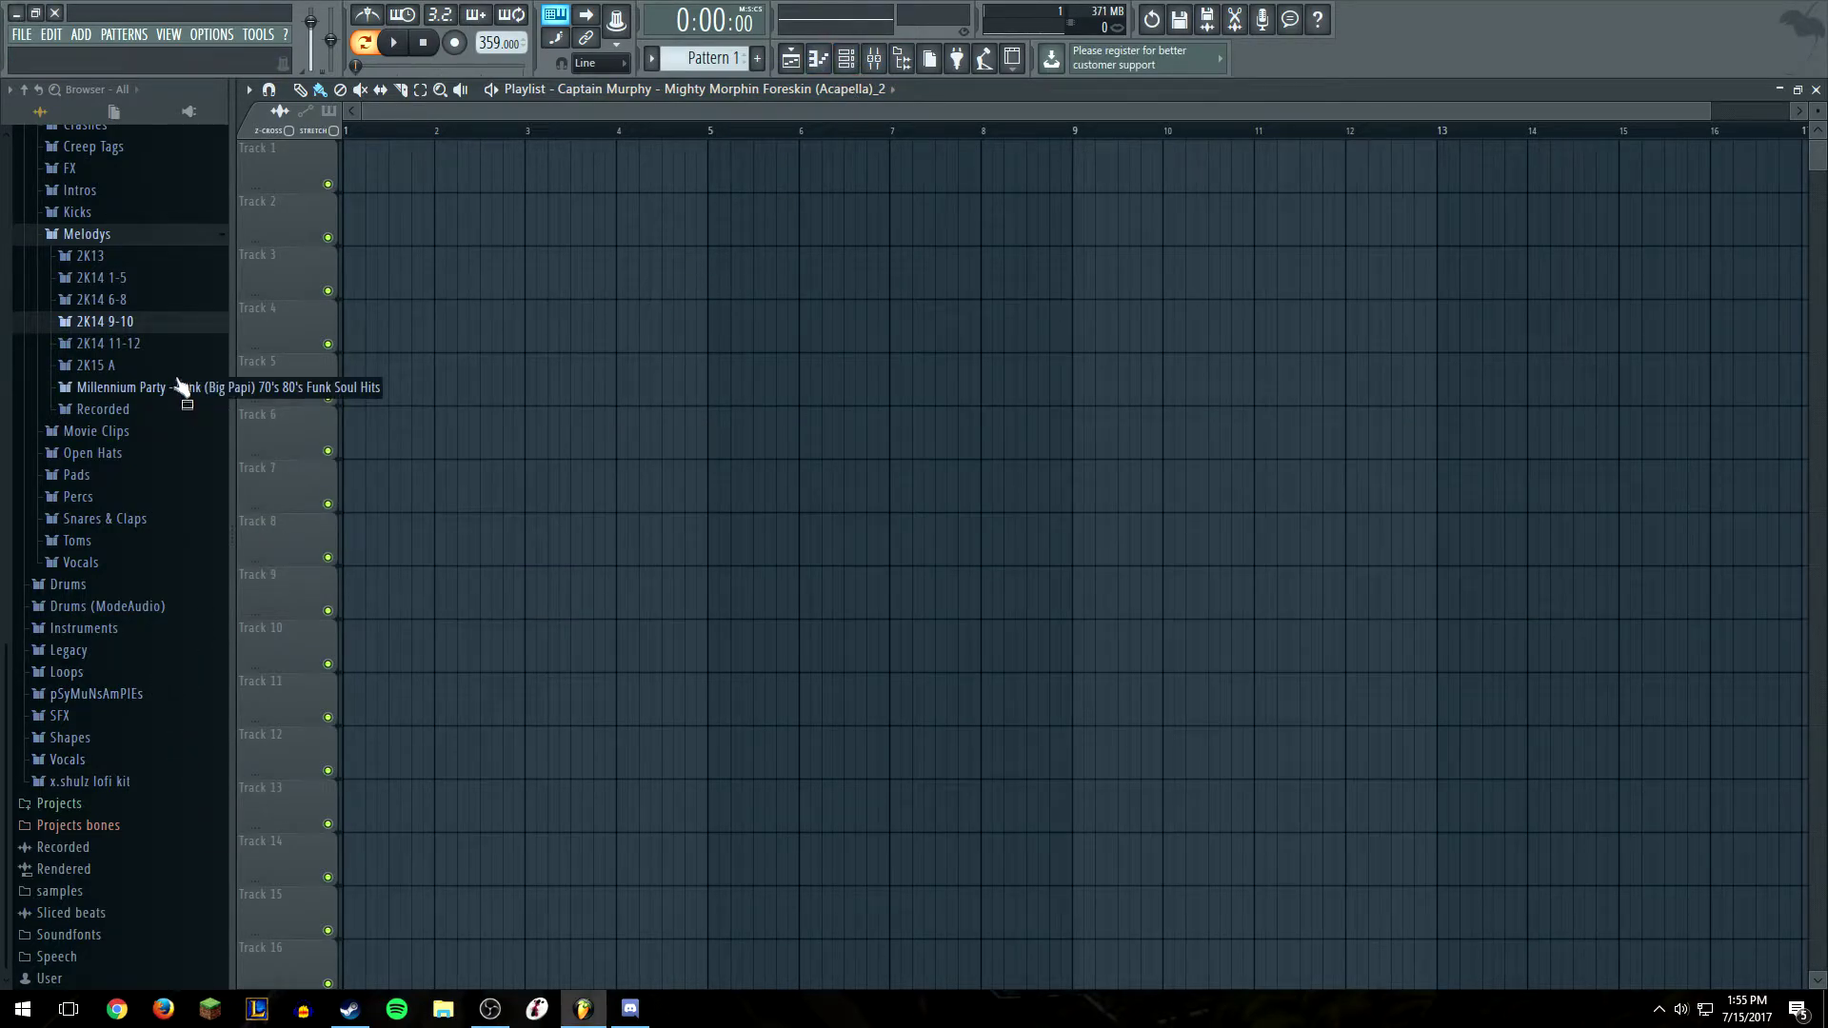
Place Boring Piano Loop from the 2K14 9-10 folder at the start of Track 1 and play it back
left_click(179, 322)
left_click(145, 442)
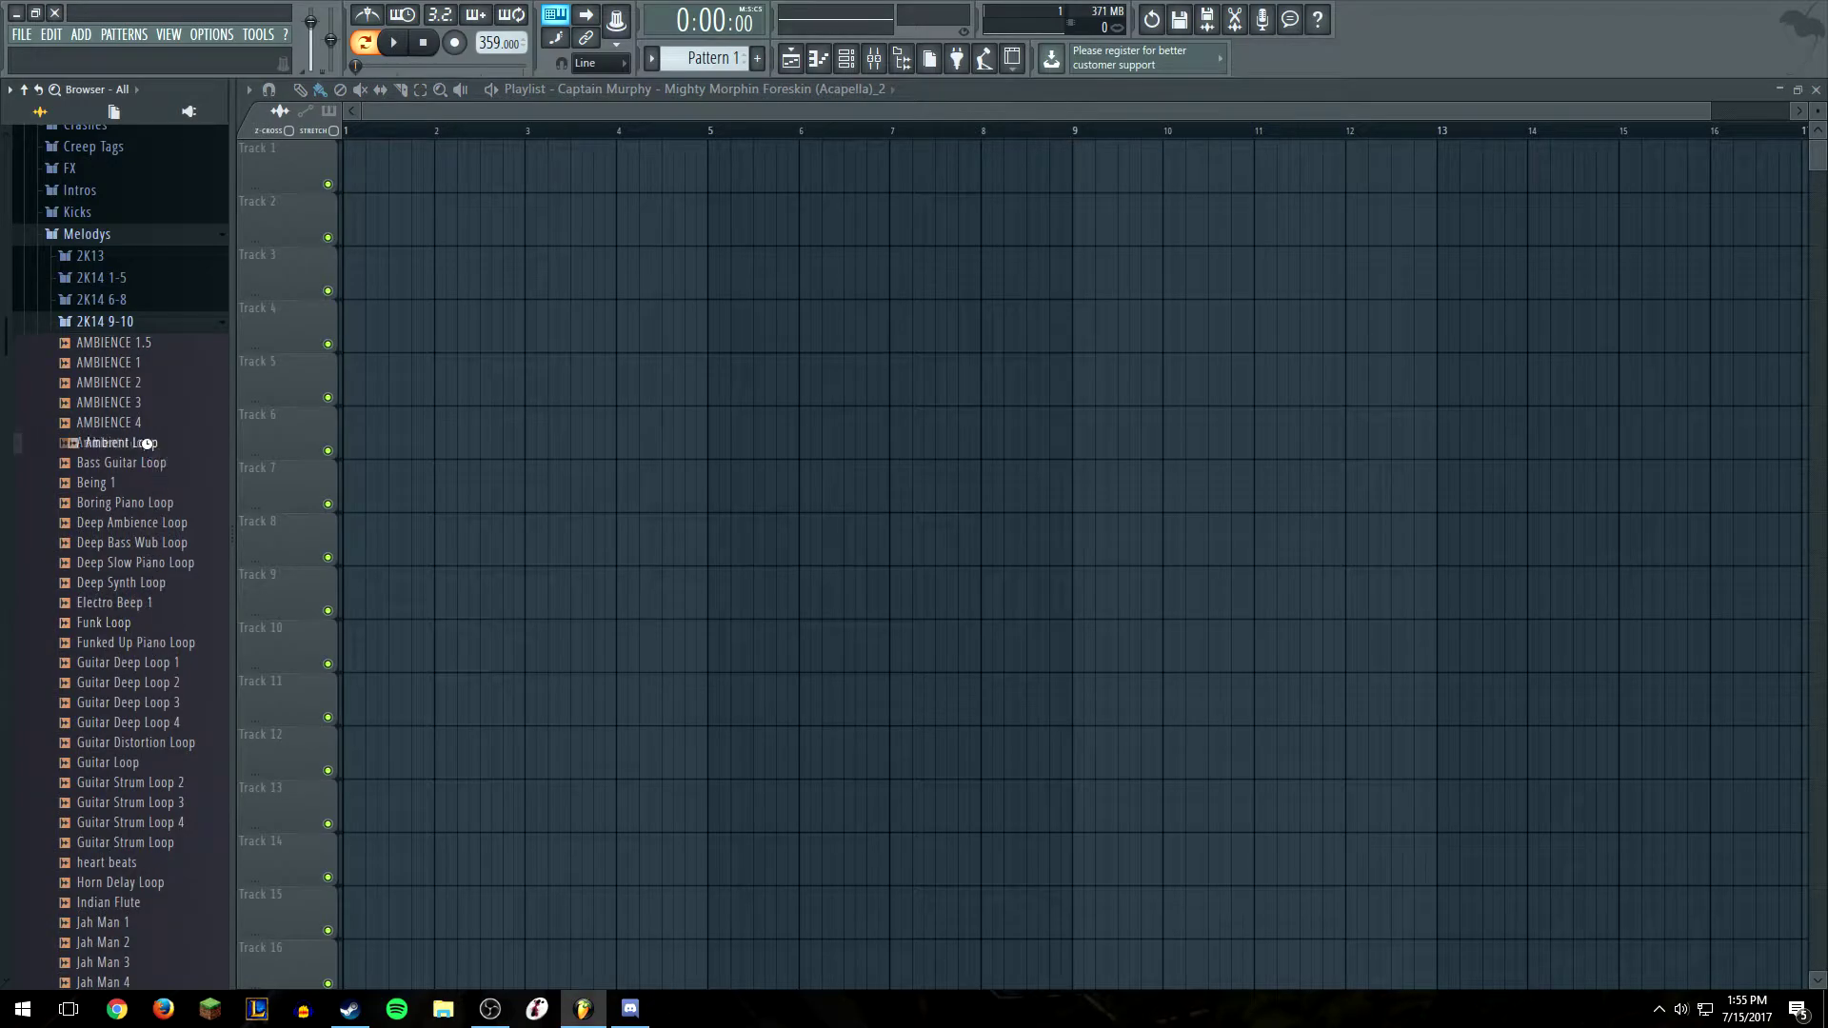
left_click(141, 503)
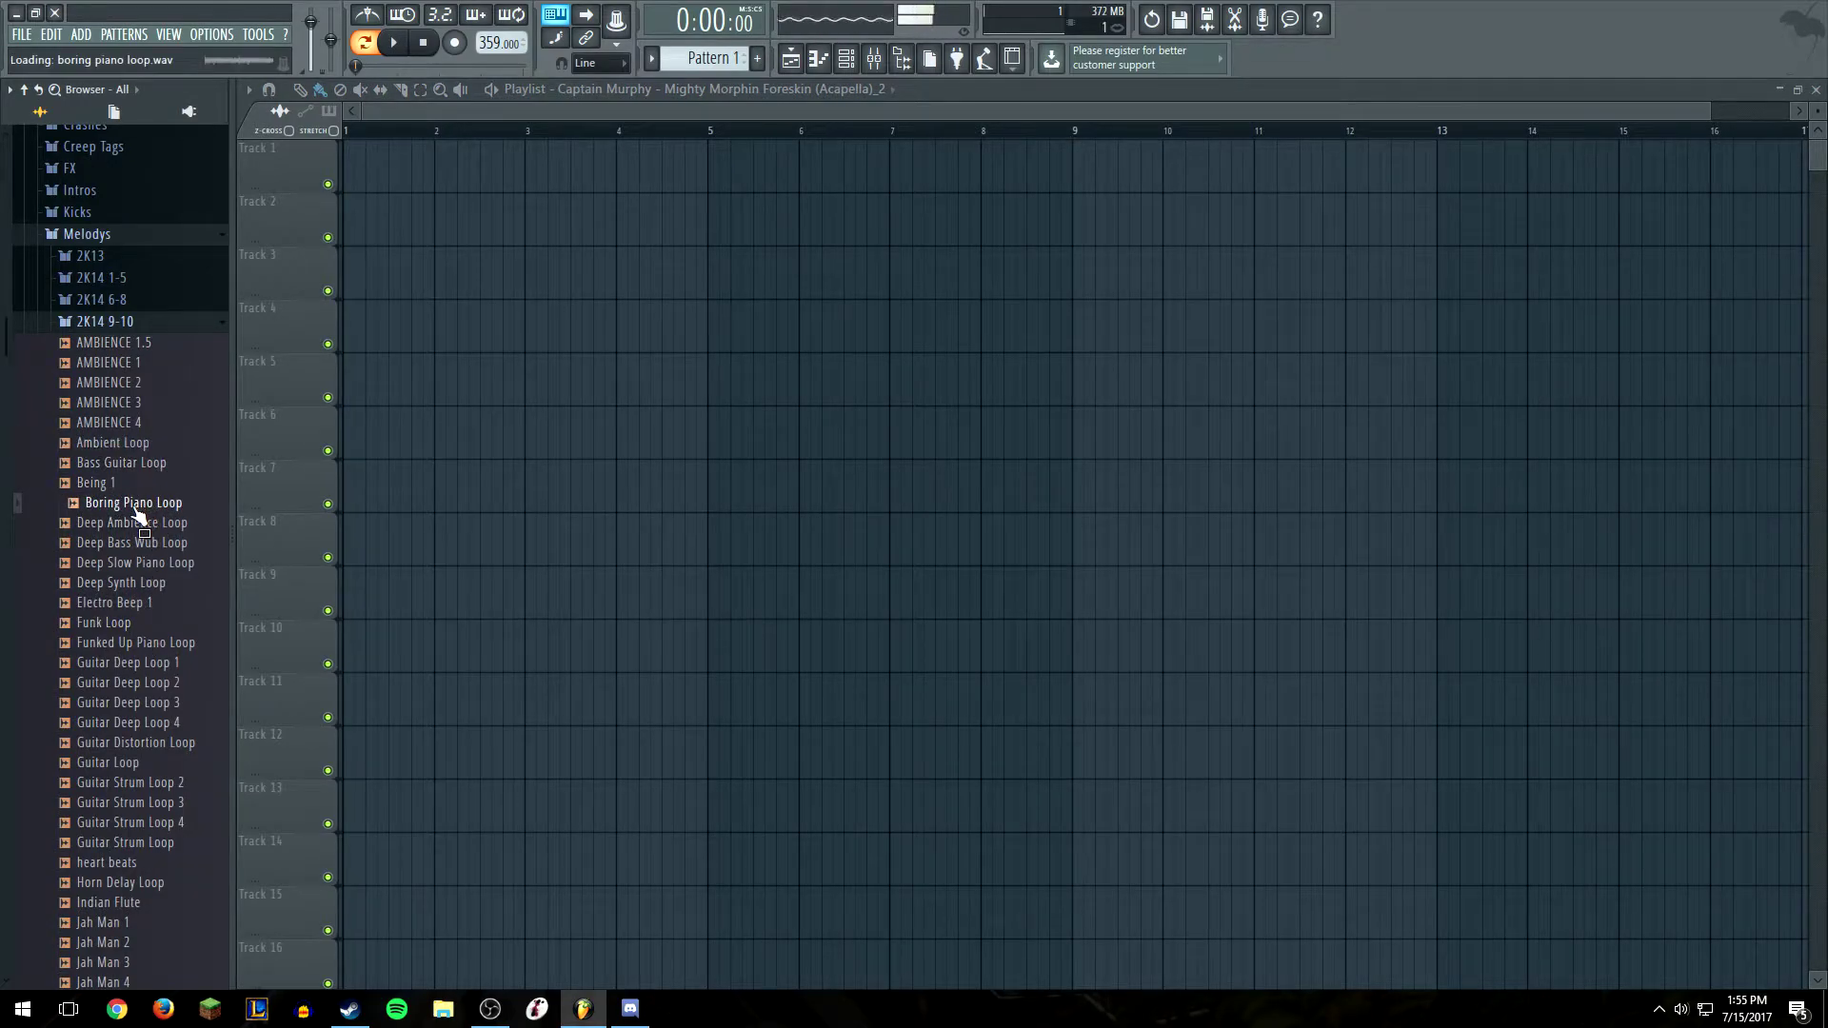
right_click(138, 514)
left_click(134, 507)
left_click_drag(133, 507, 349, 176)
left_click(393, 42)
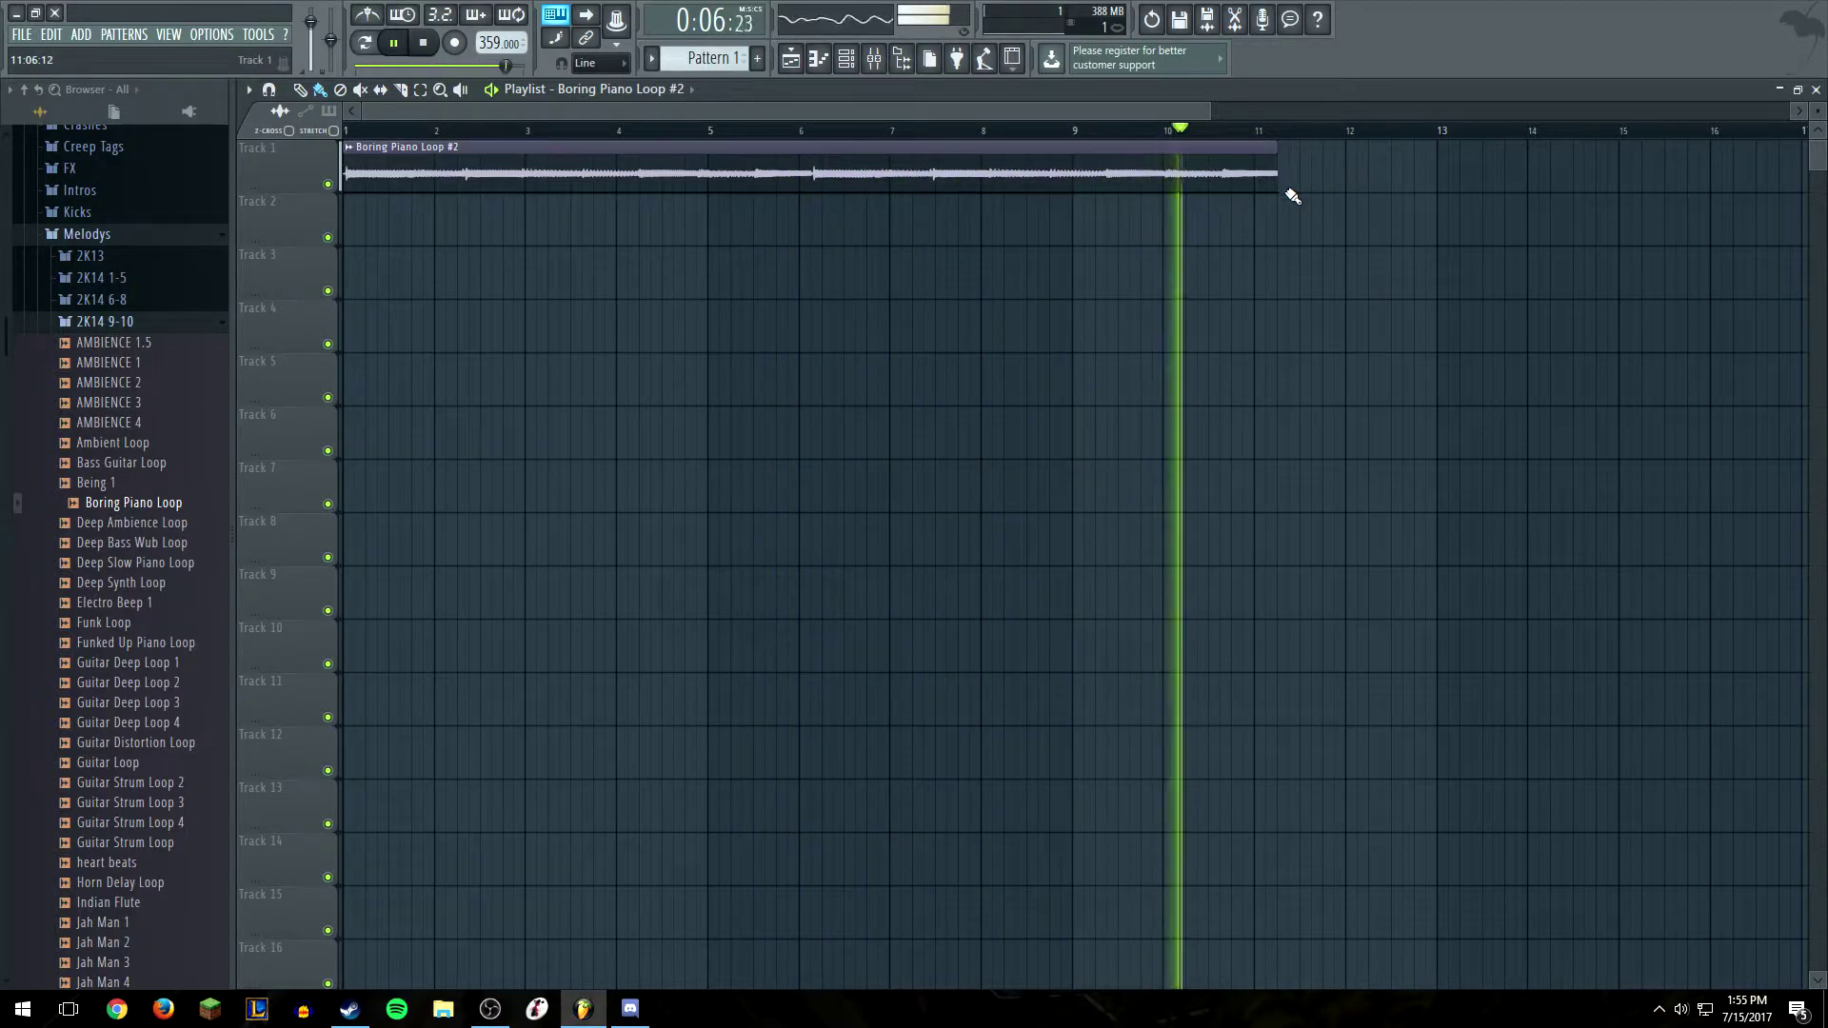
left_click(427, 42)
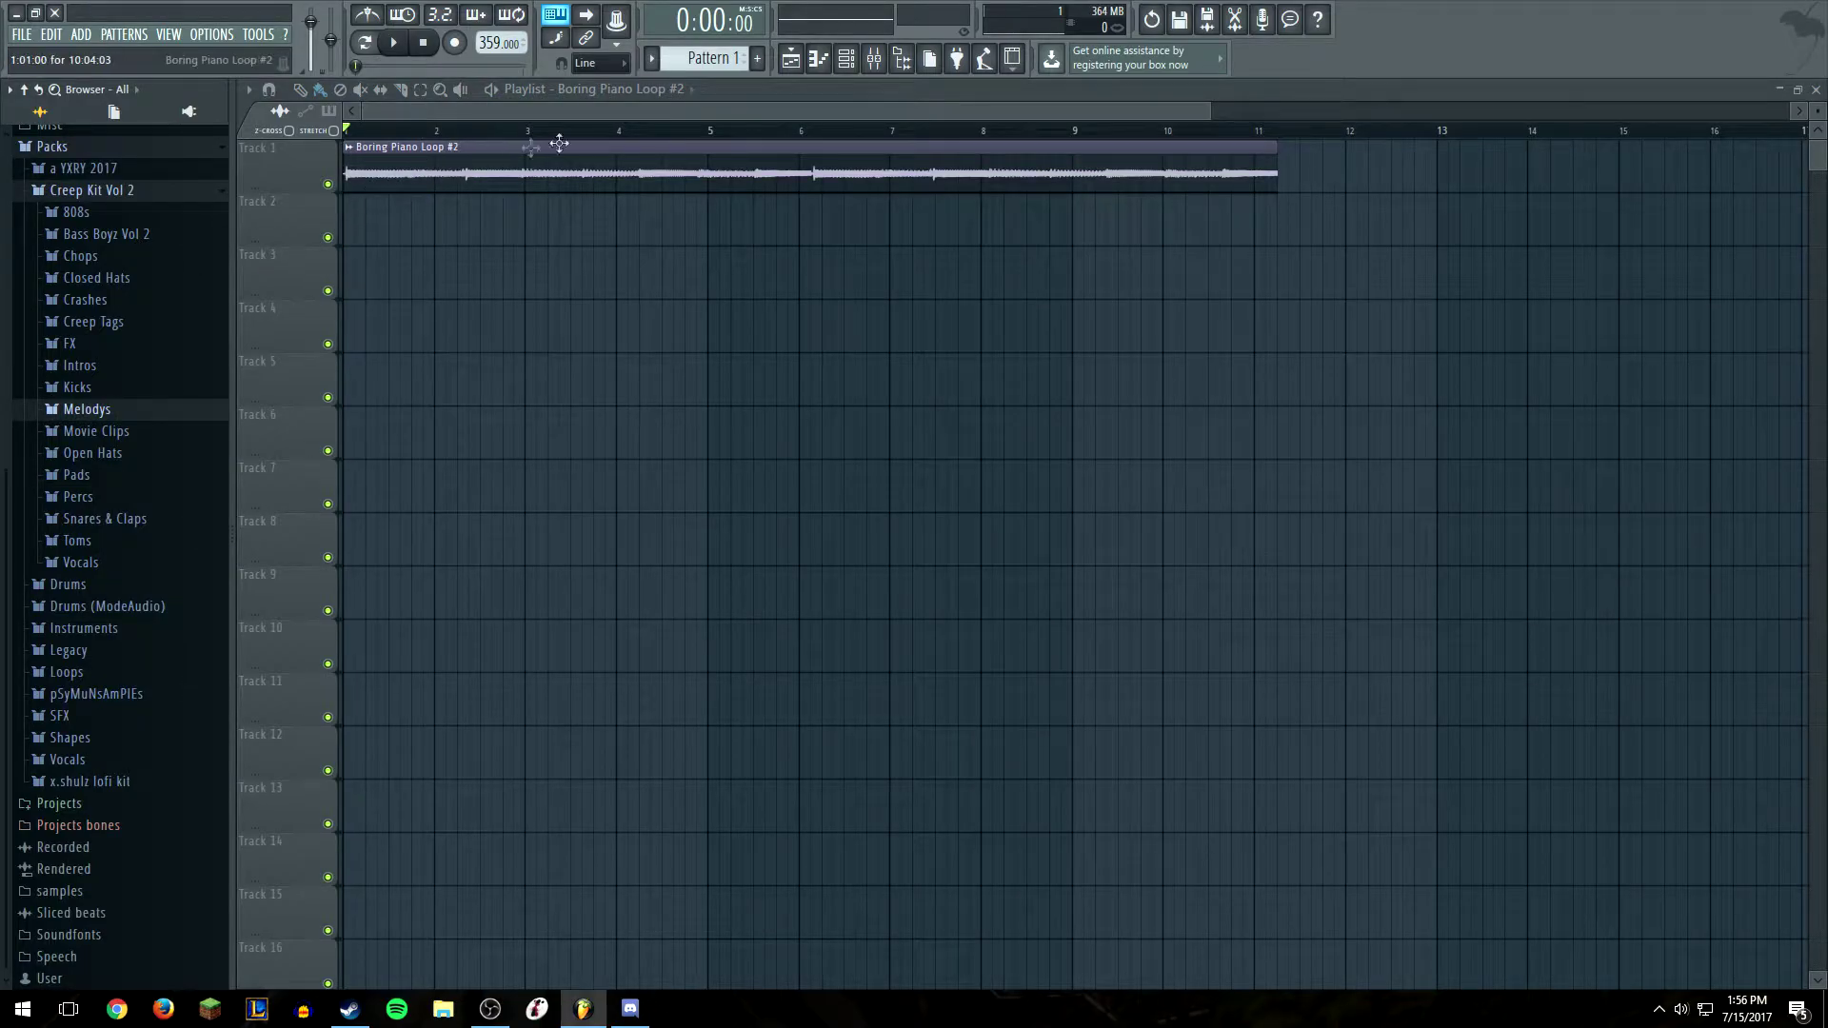
Show the channel rack and delete the duplicate Boring Piano Loop sampler channel, keeping the #2 audio clip
left_click(817, 60)
left_click(821, 61)
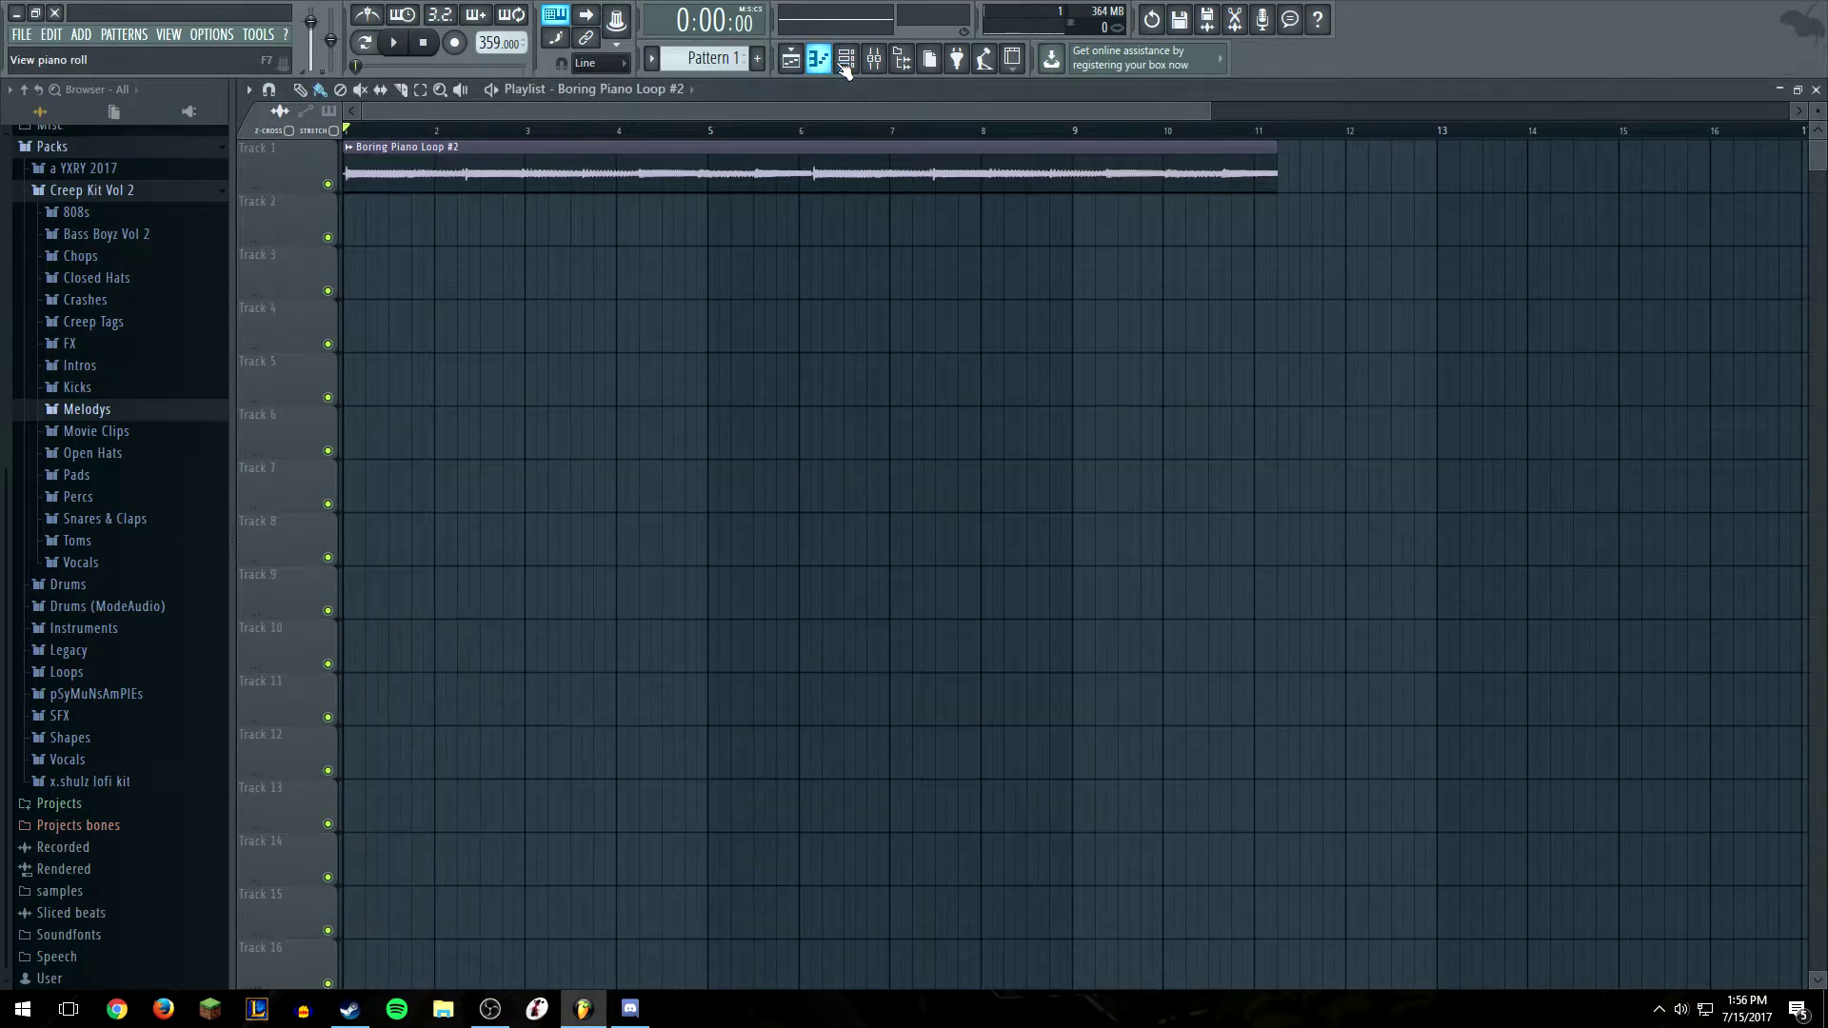
left_click(849, 63)
left_click_drag(824, 117, 980, 143)
left_click(776, 144)
left_click(785, 169)
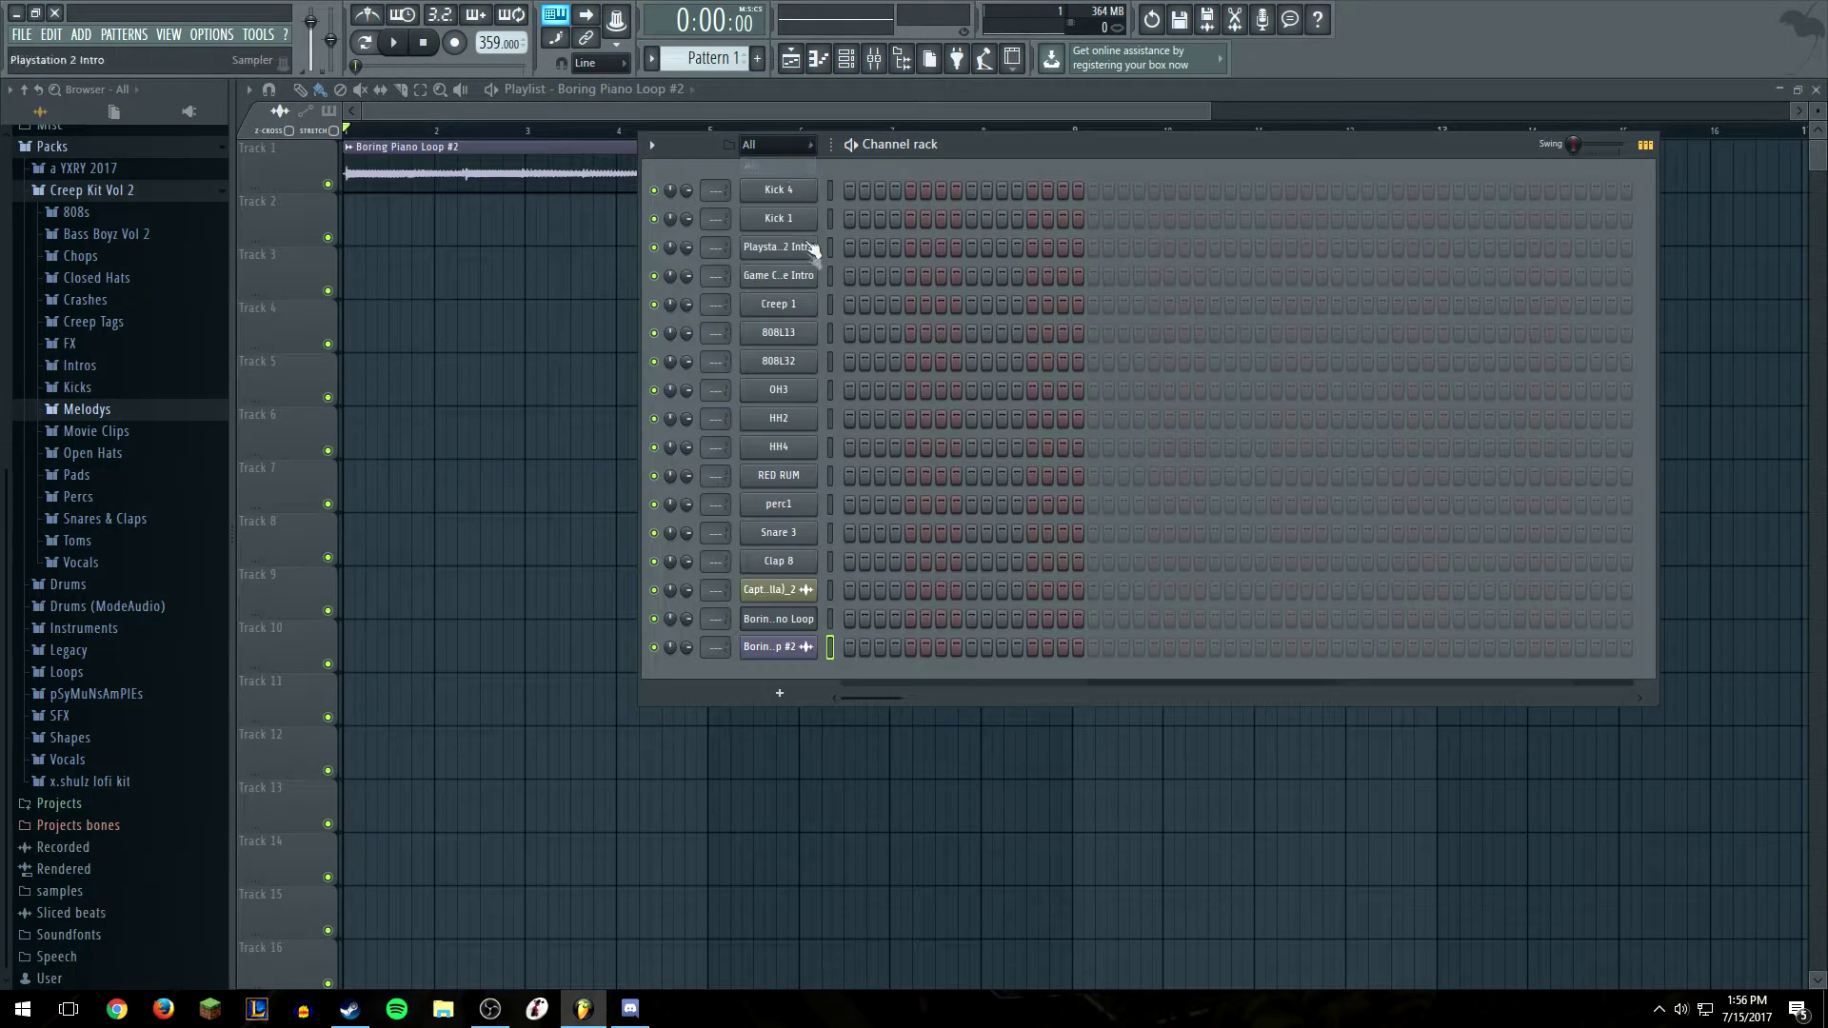
right_click(795, 630)
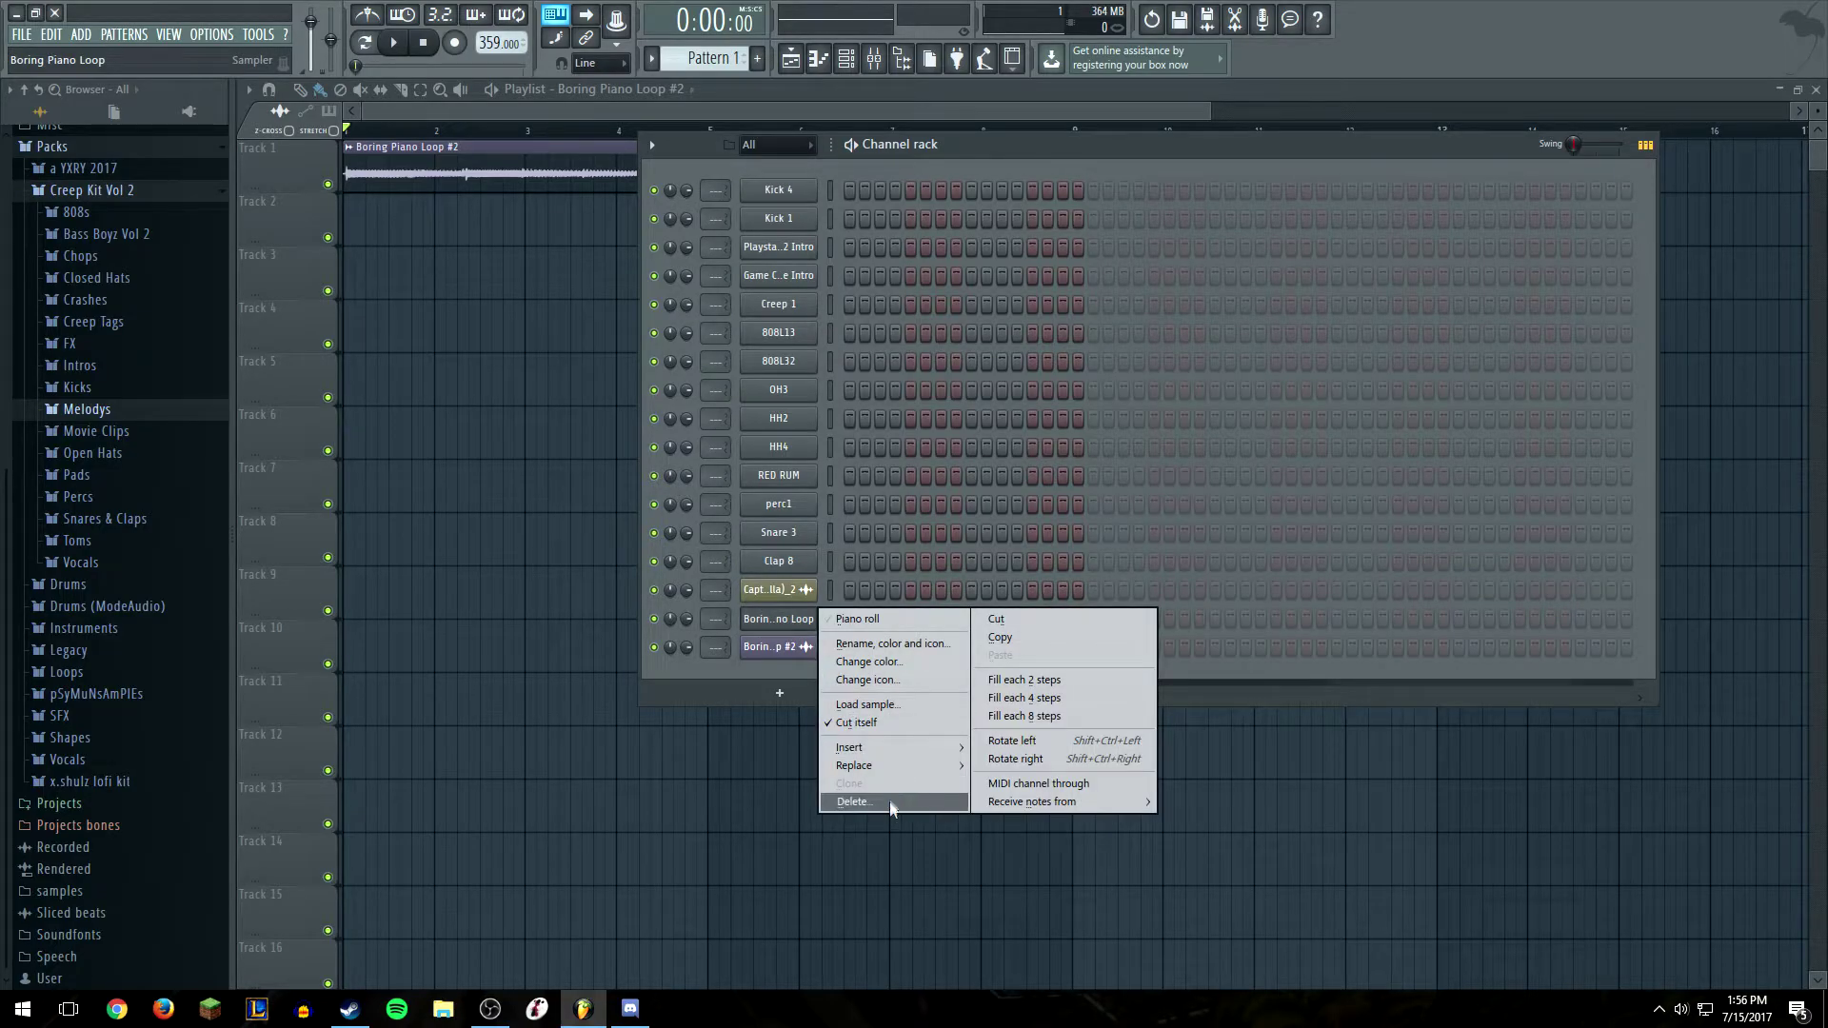
left_click(891, 802)
left_click(1009, 558)
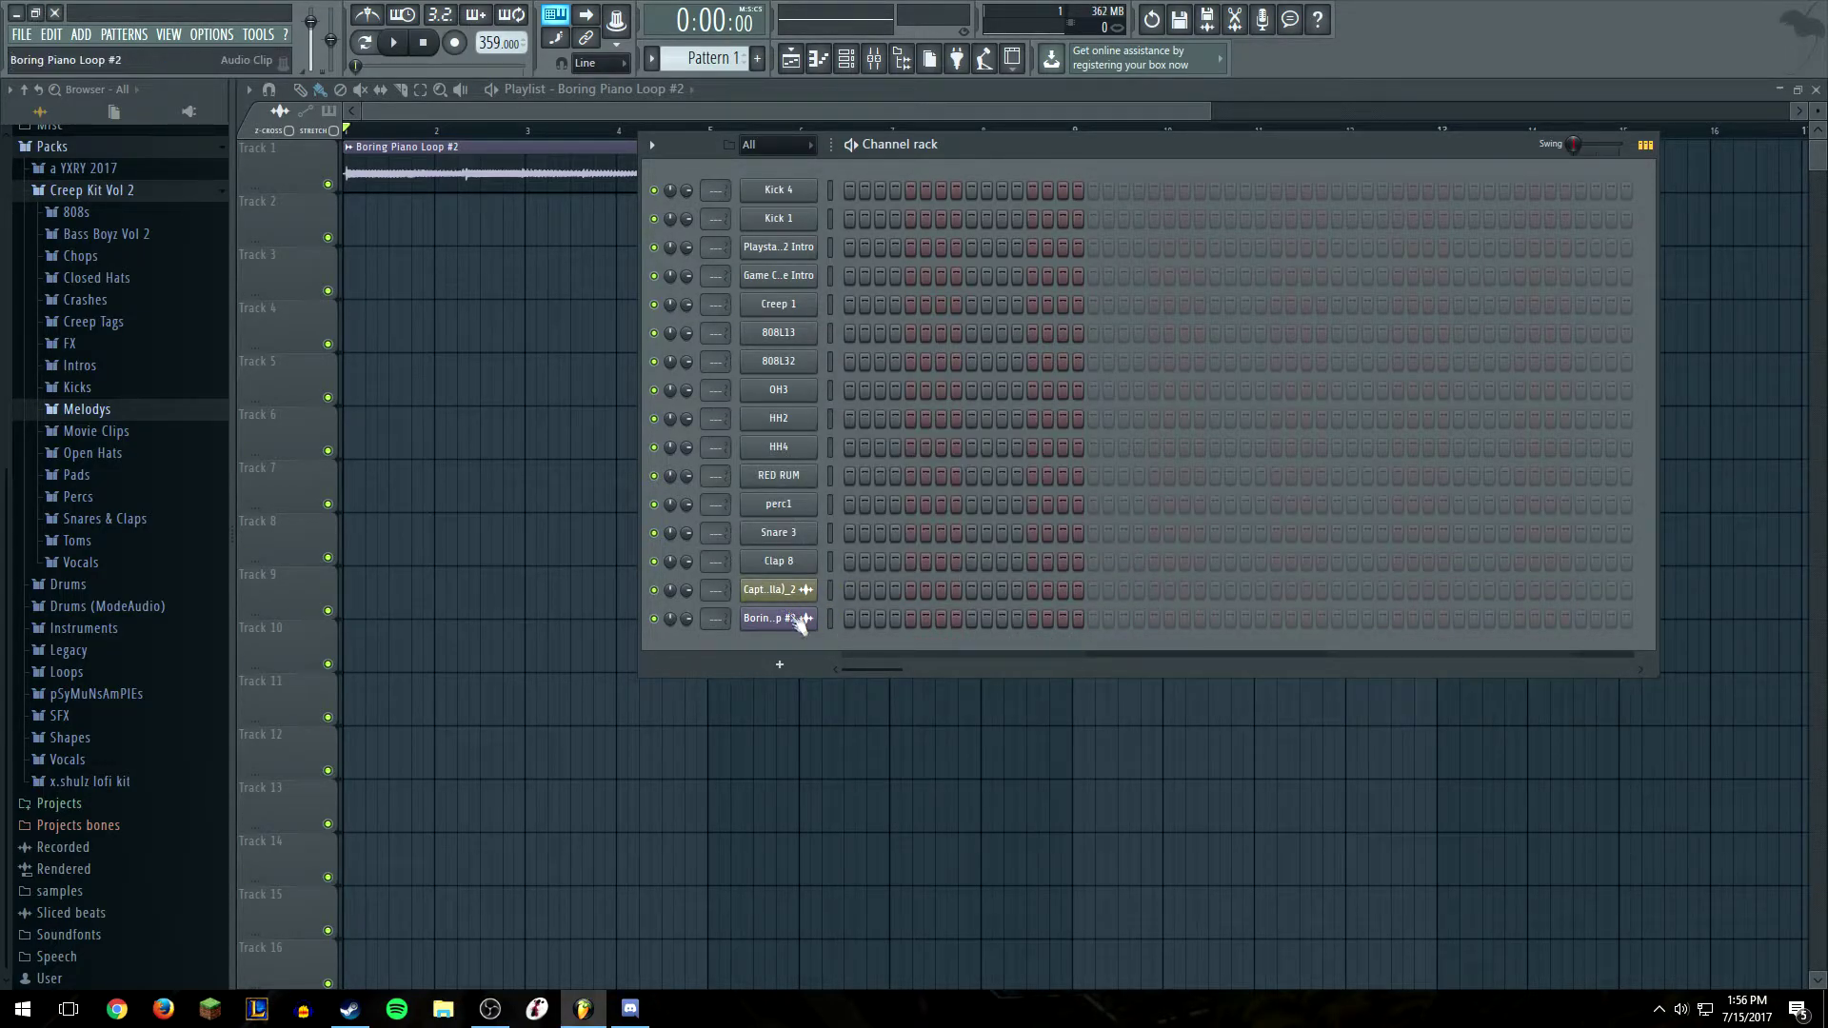
Open the Boring Piano Loop #2 channel settings and move the windows clear of the Track 1 clip
right_click(798, 632)
left_click(779, 622)
left_click(779, 621)
left_click_drag(704, 367, 836, 402)
left_click_drag(1146, 163, 1404, 275)
left_click(744, 427)
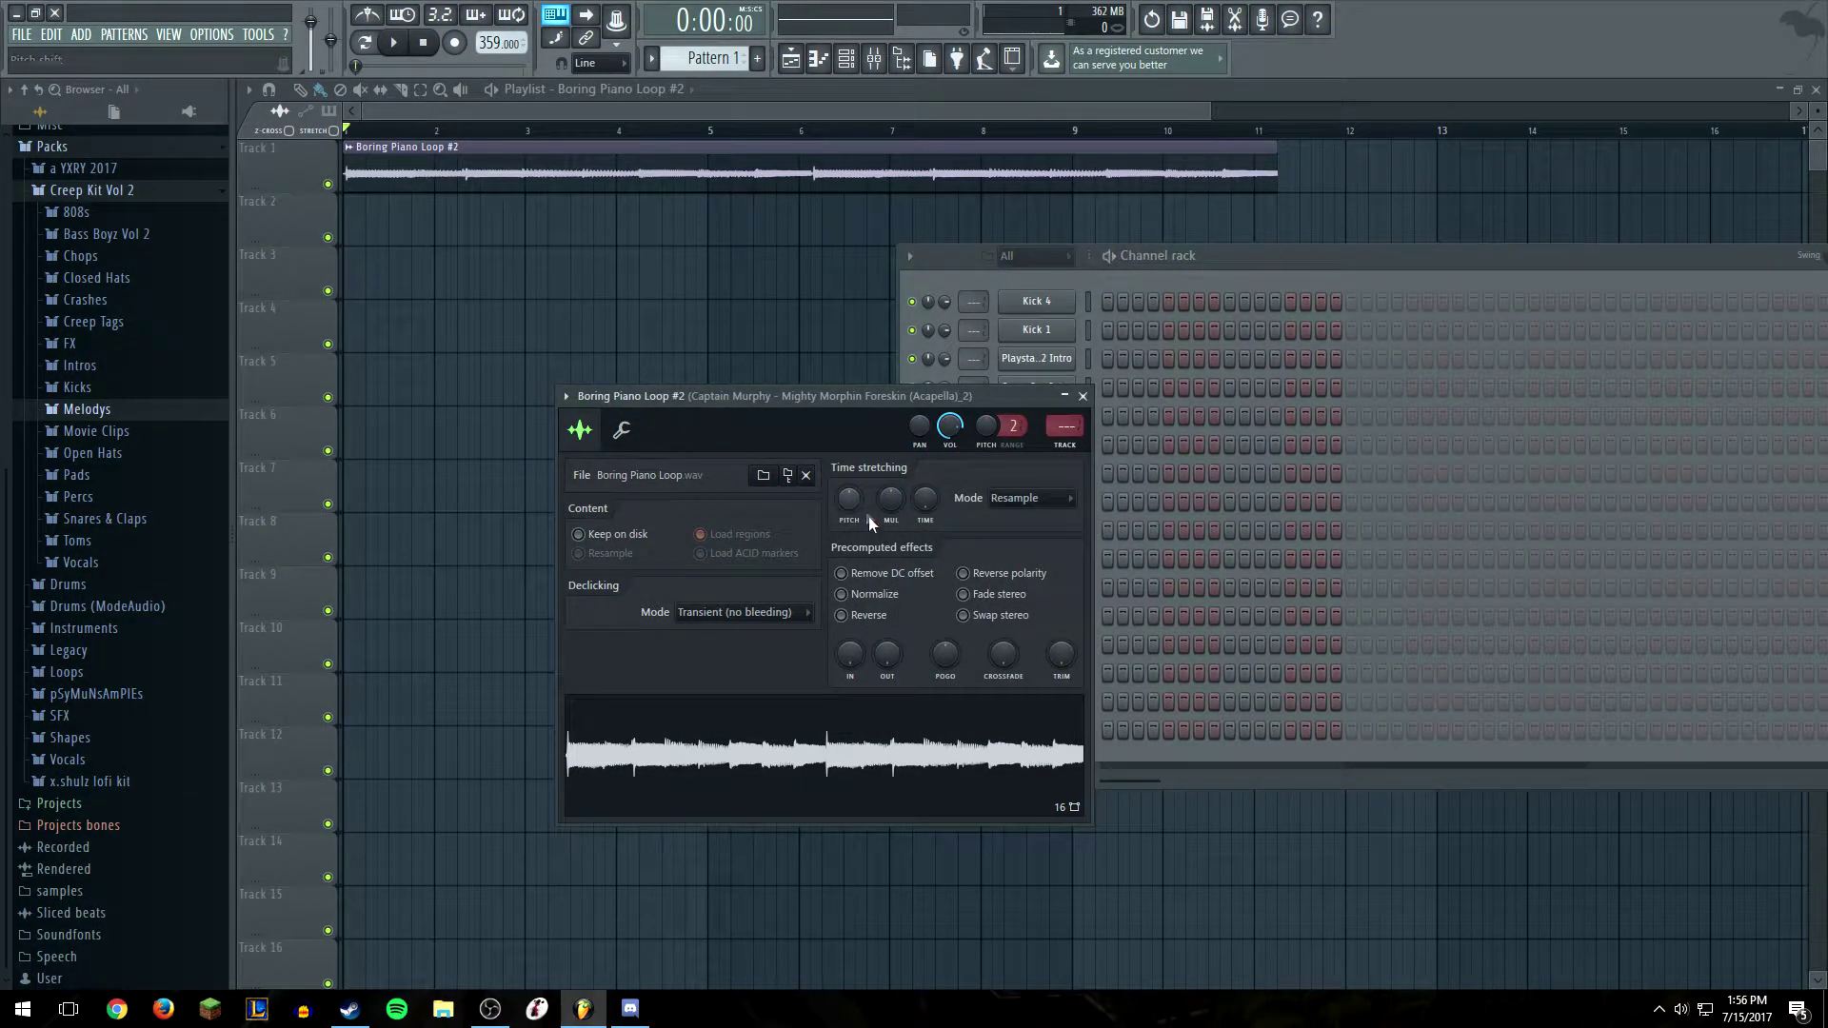
Shorten the Boring Piano Loop #2 clip with the time-stretch multiplier, audition it and readjust the multiplier
left_click_drag(889, 498, 892, 498)
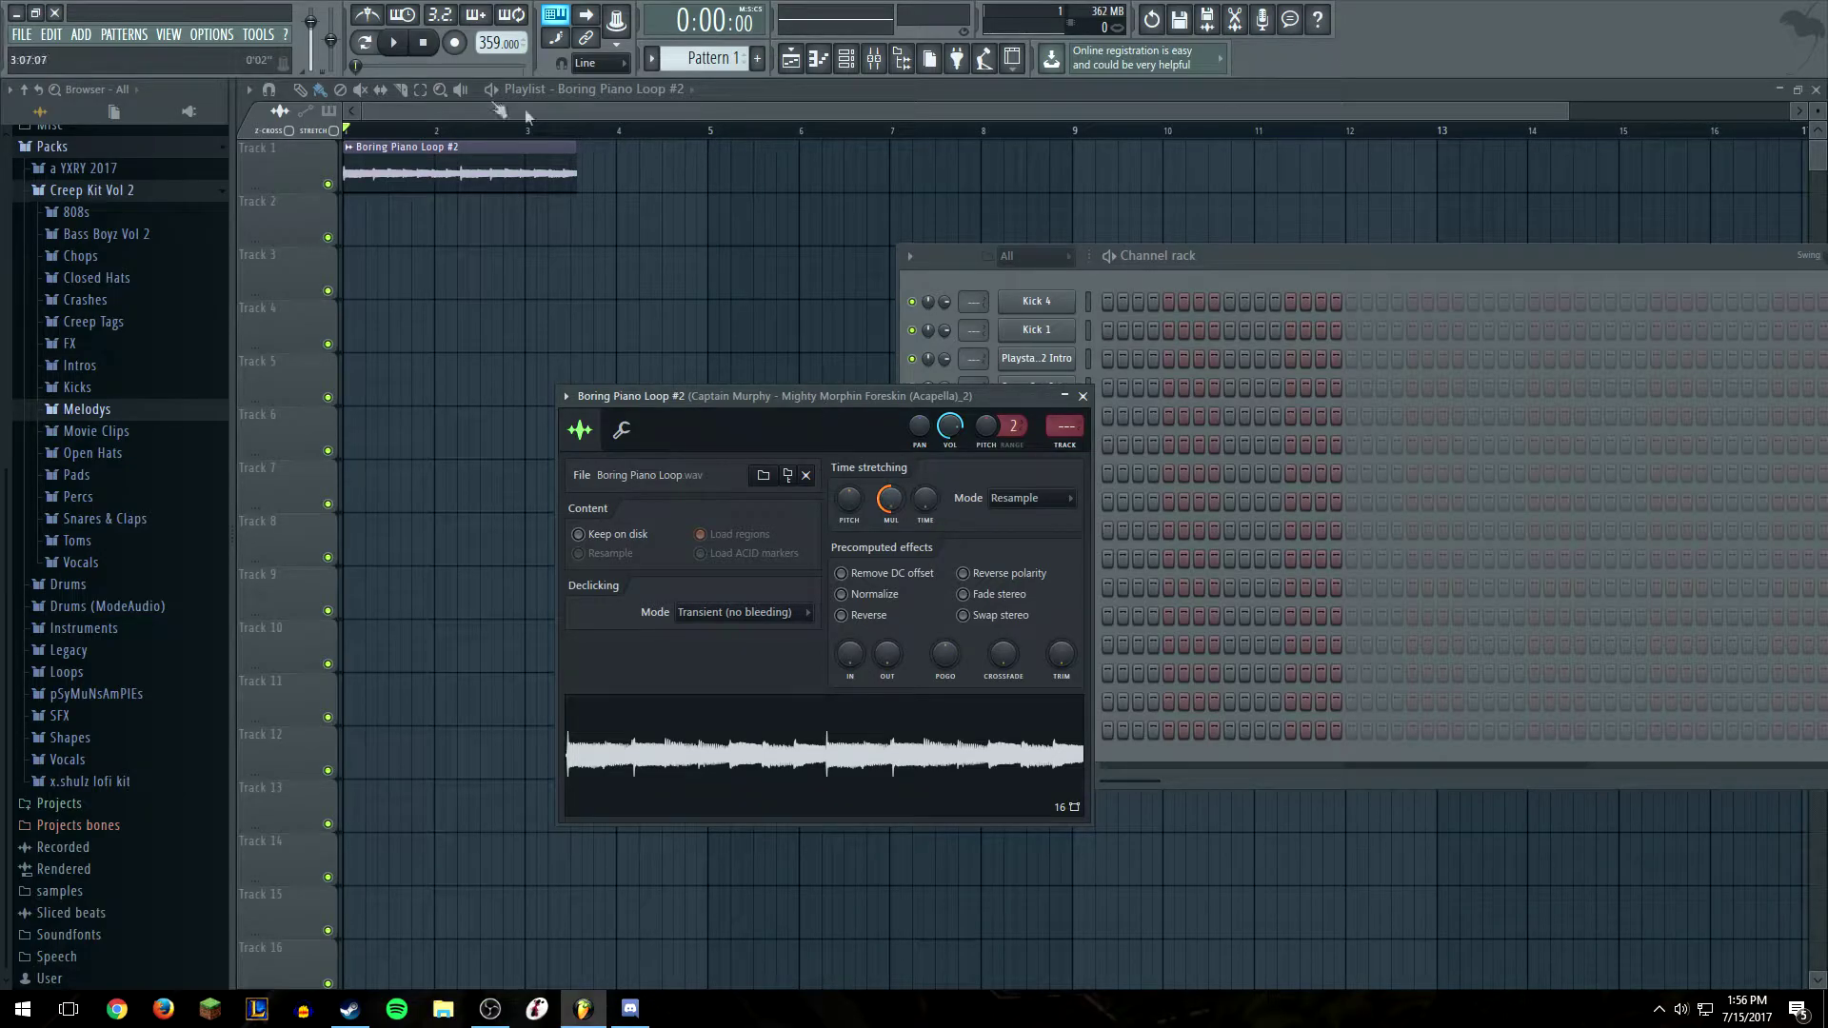
left_click(393, 42)
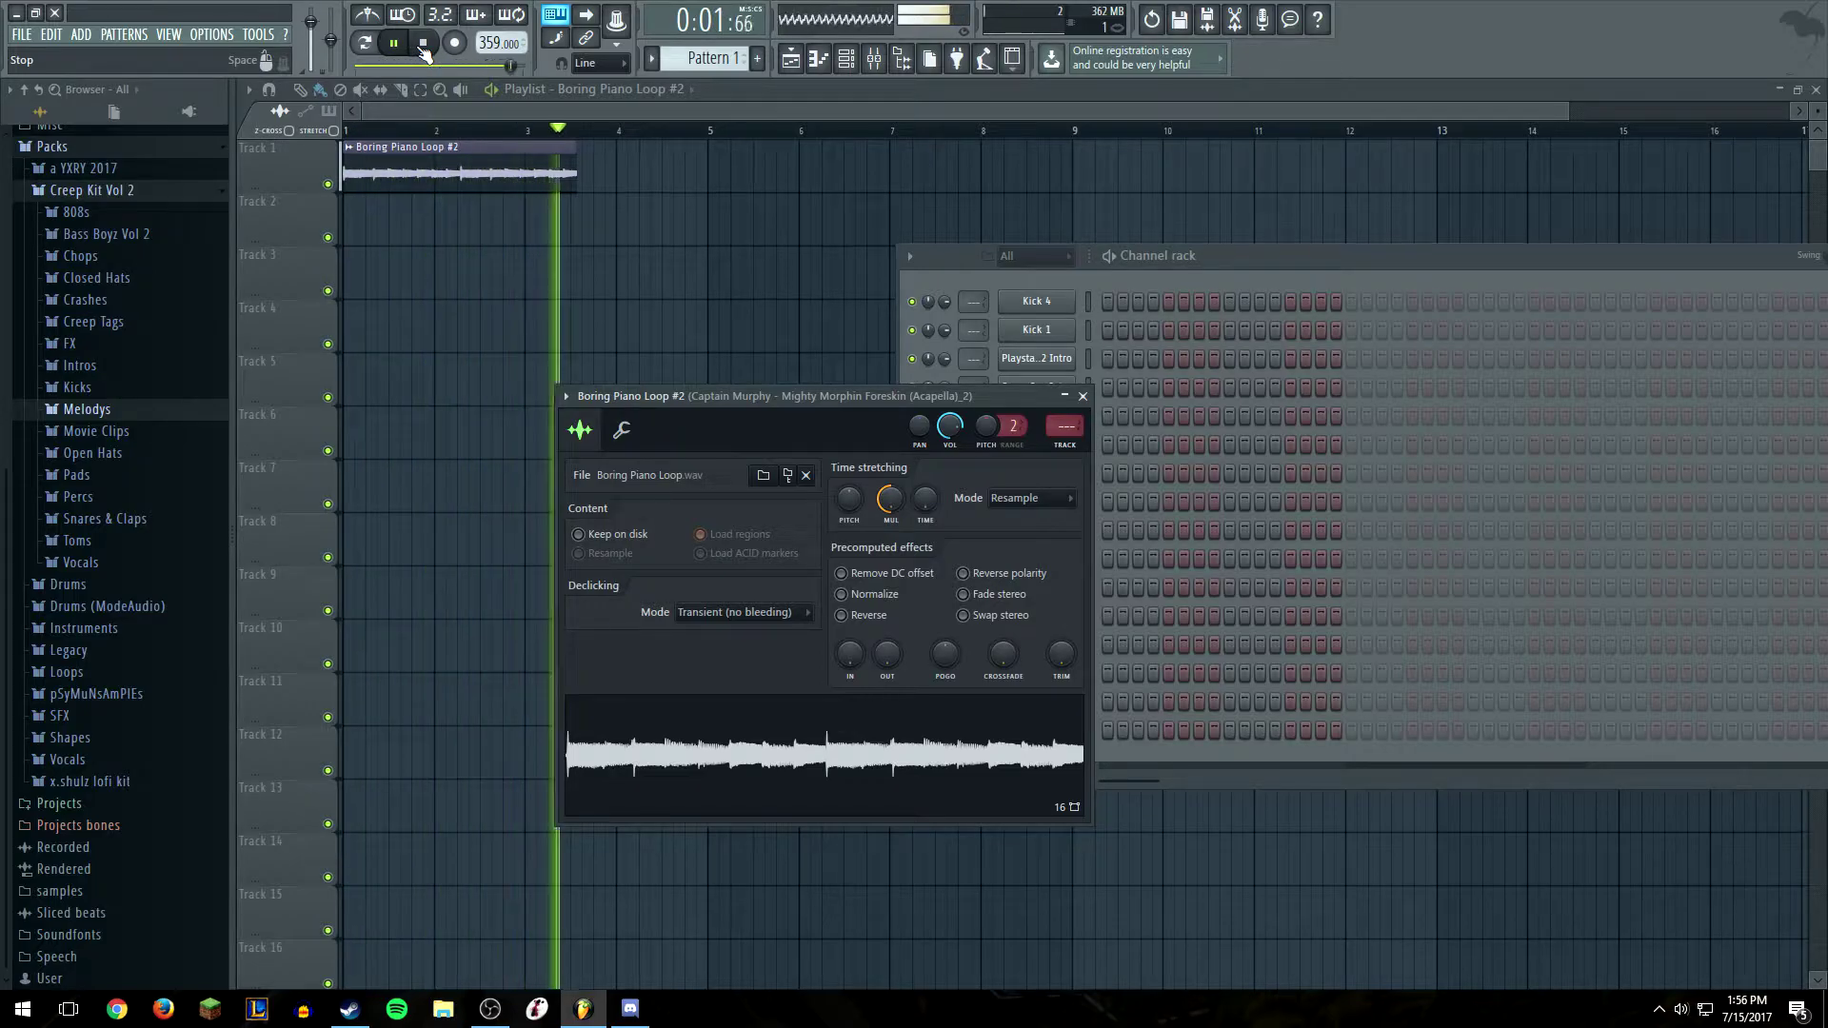
left_click(423, 43)
left_click_drag(893, 519, 893, 502)
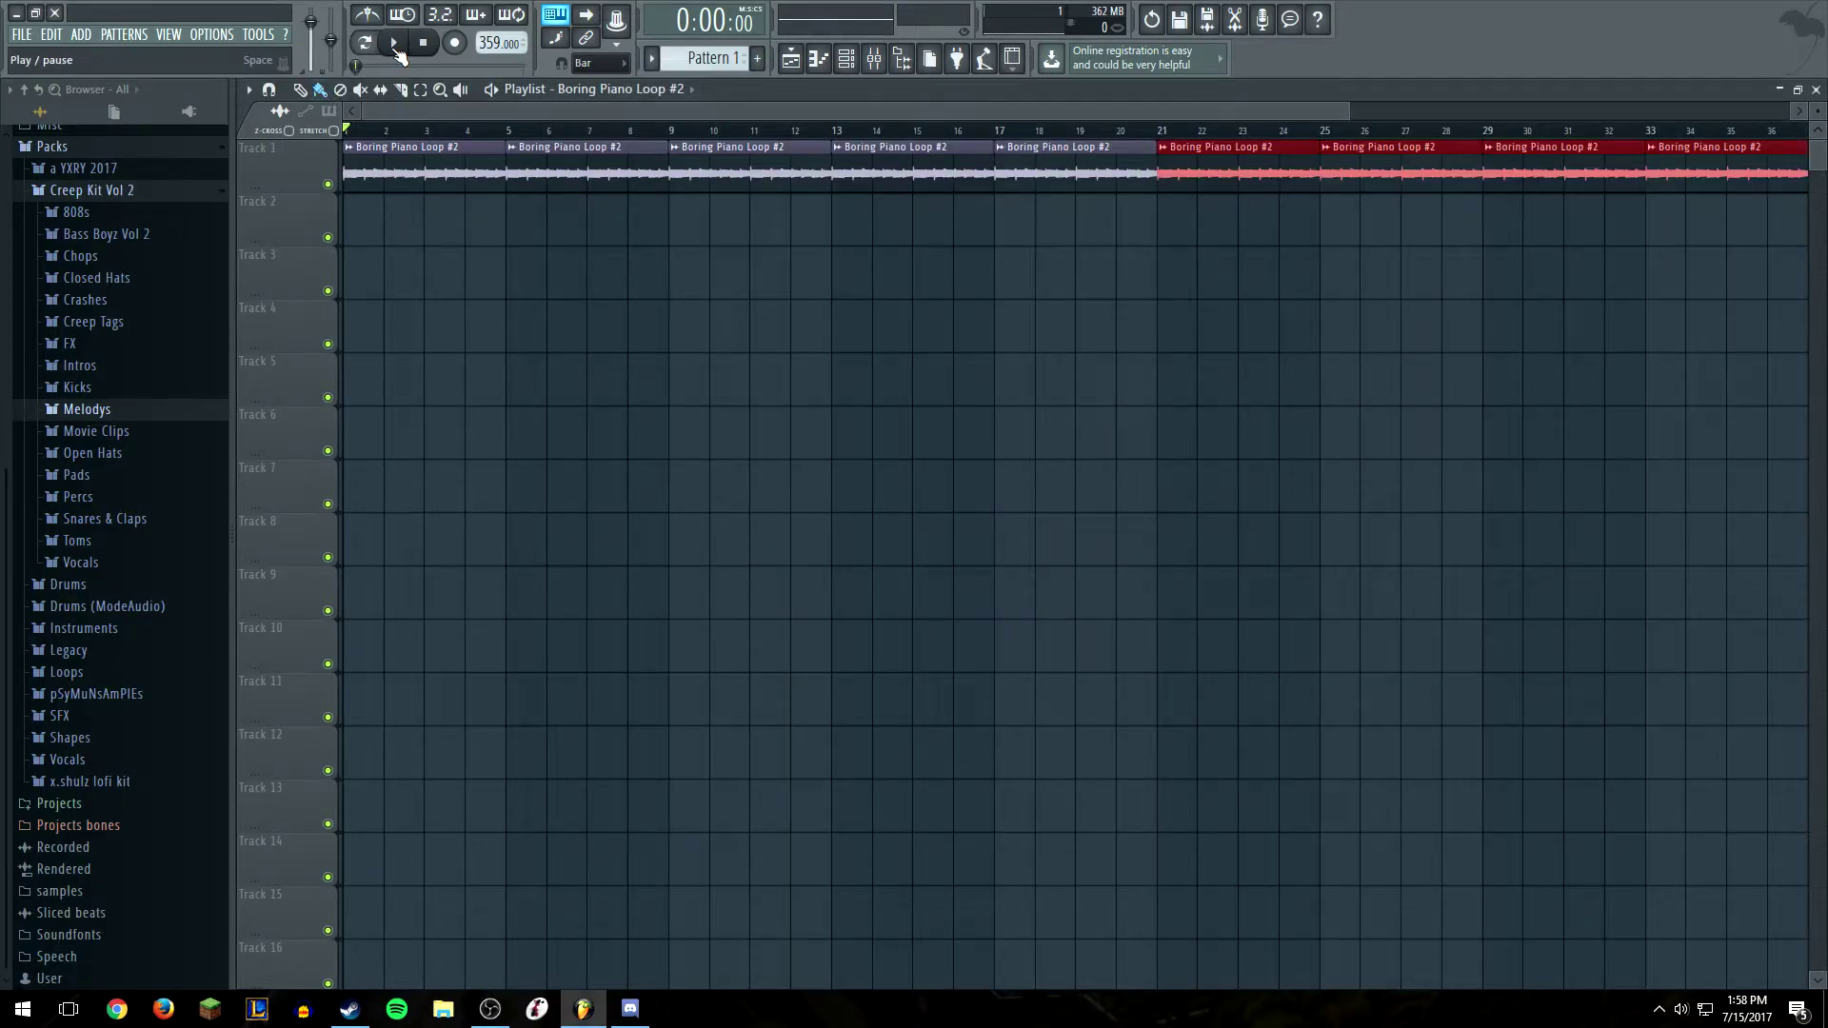
Audition the repeated Boring Piano Loop #2 clips on Track 1 and bring up the channel rack
left_click(396, 48)
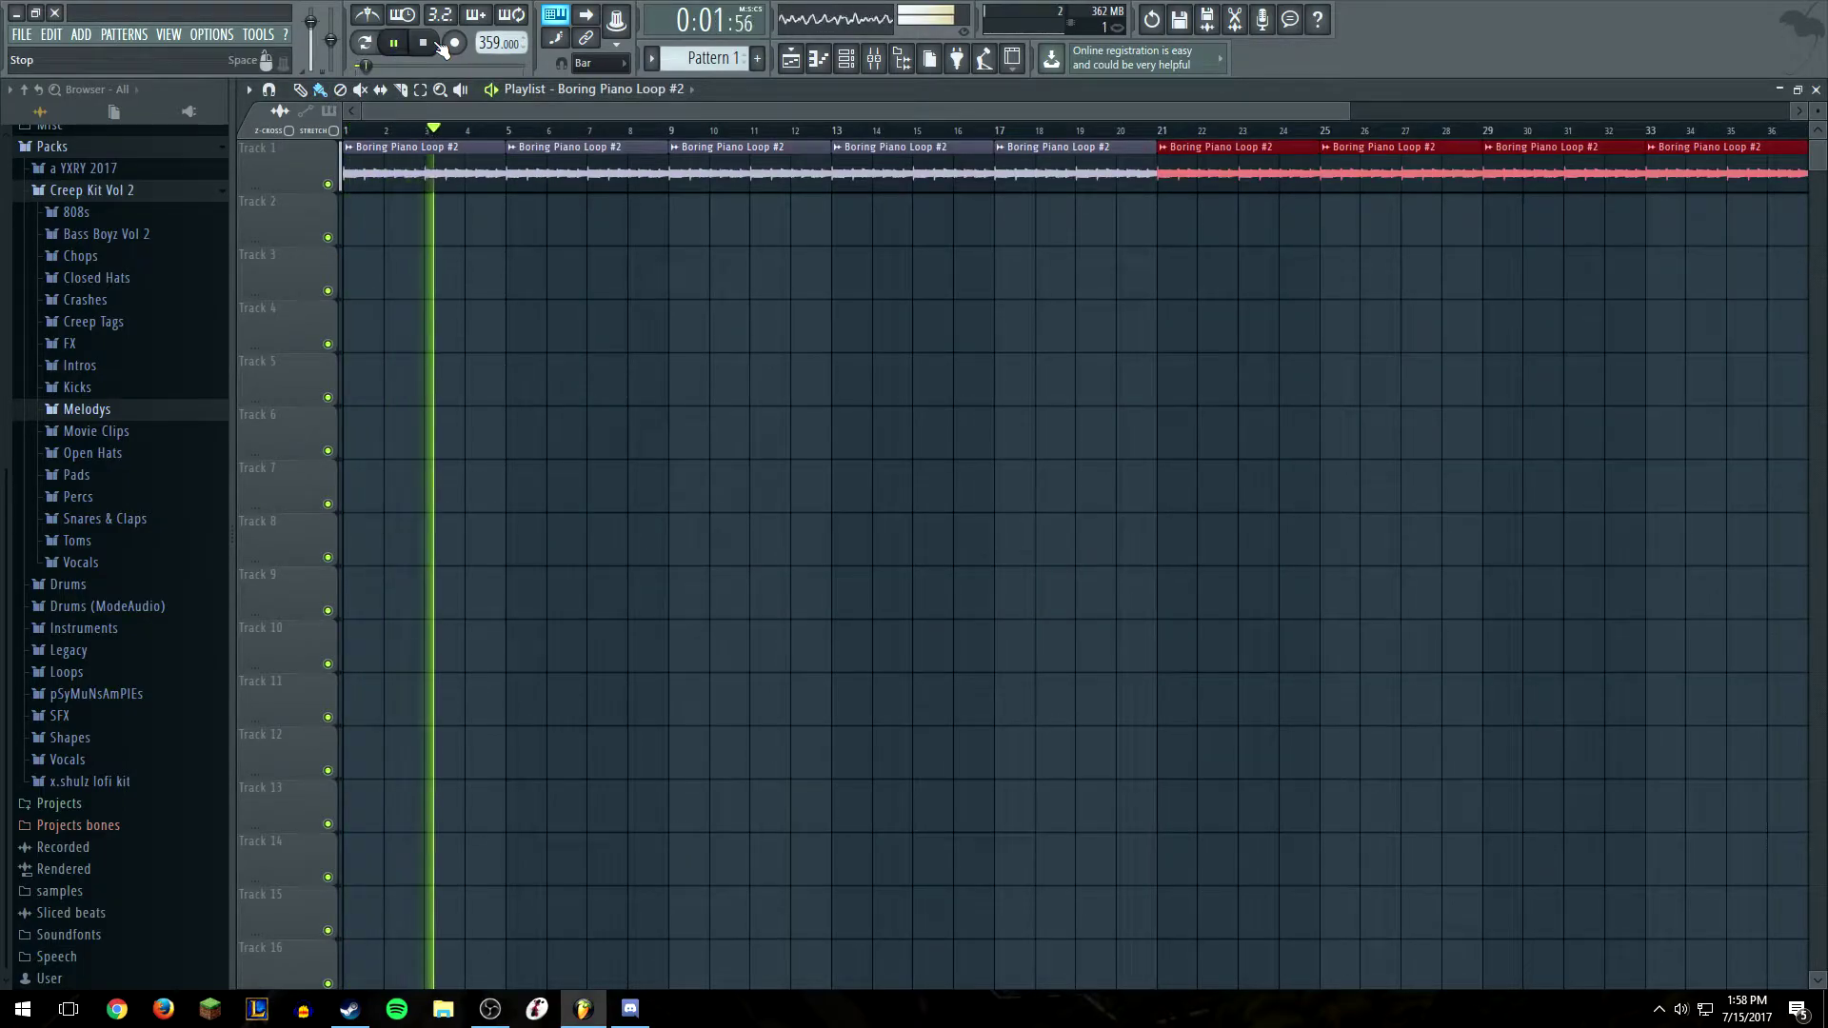
key("space")
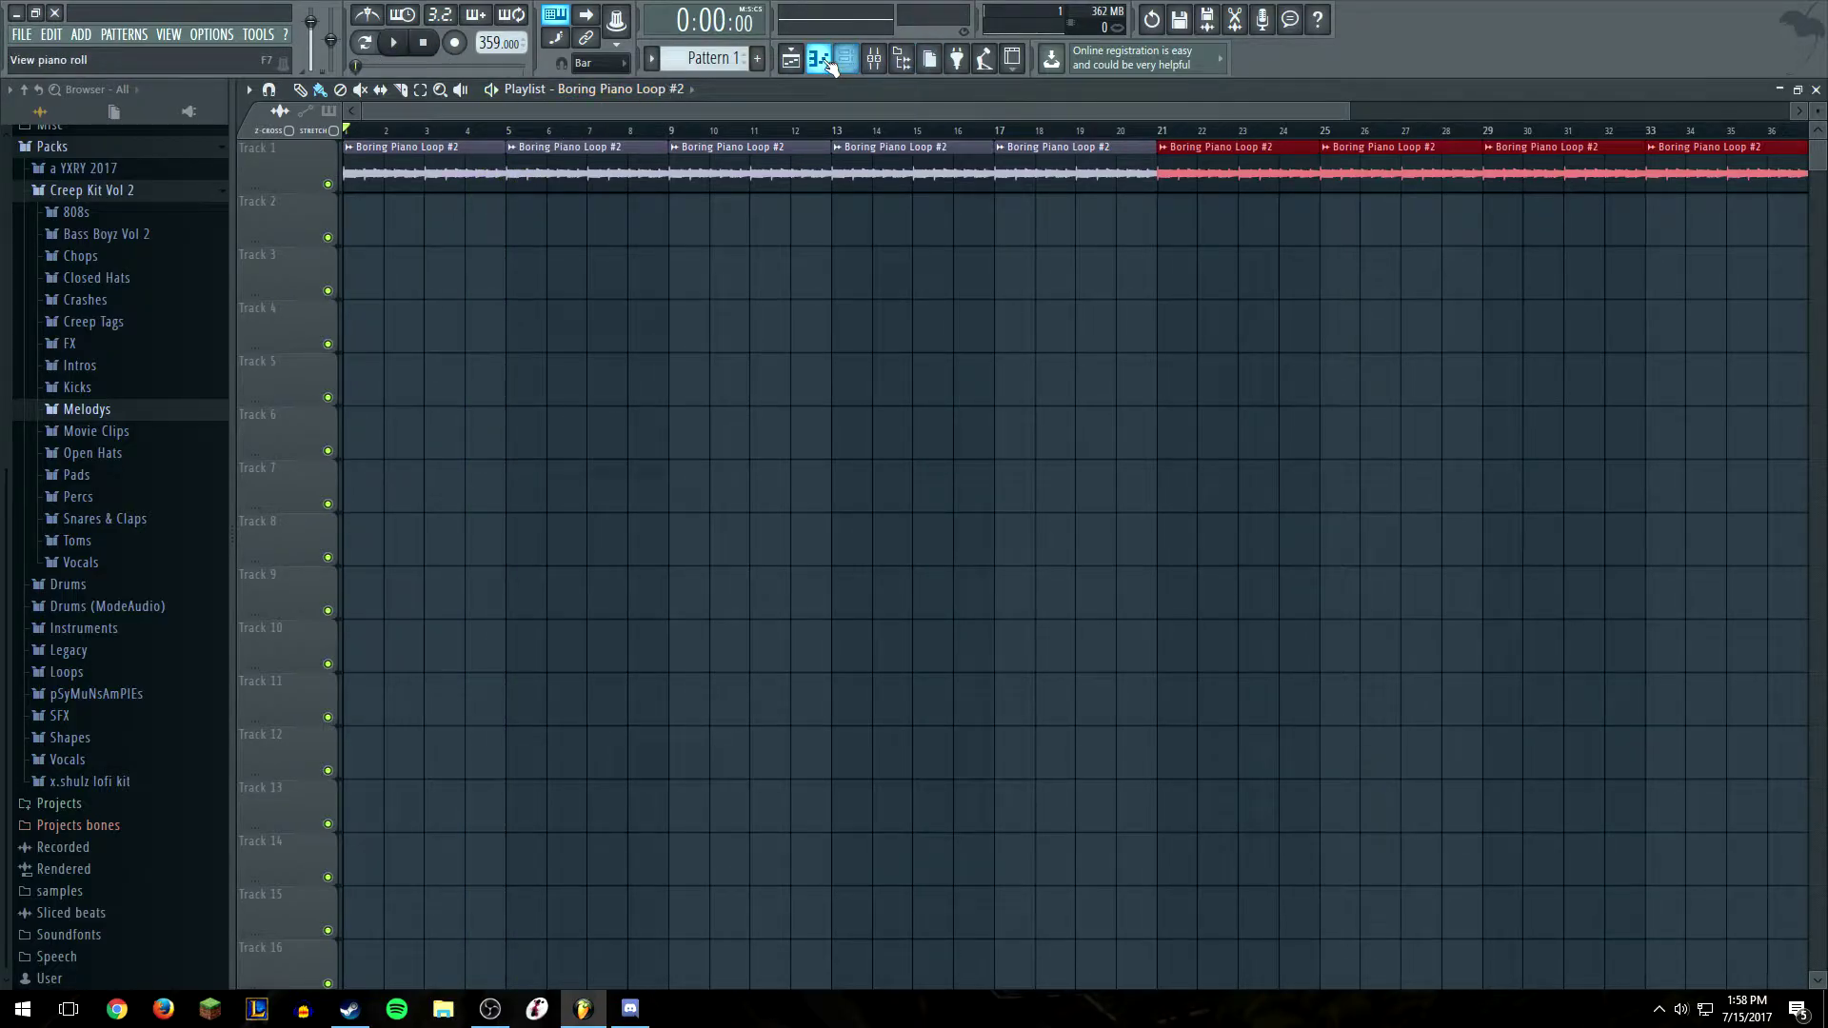
left_click(818, 61)
left_click(817, 61)
left_click(798, 59)
left_click(798, 59)
left_click(818, 61)
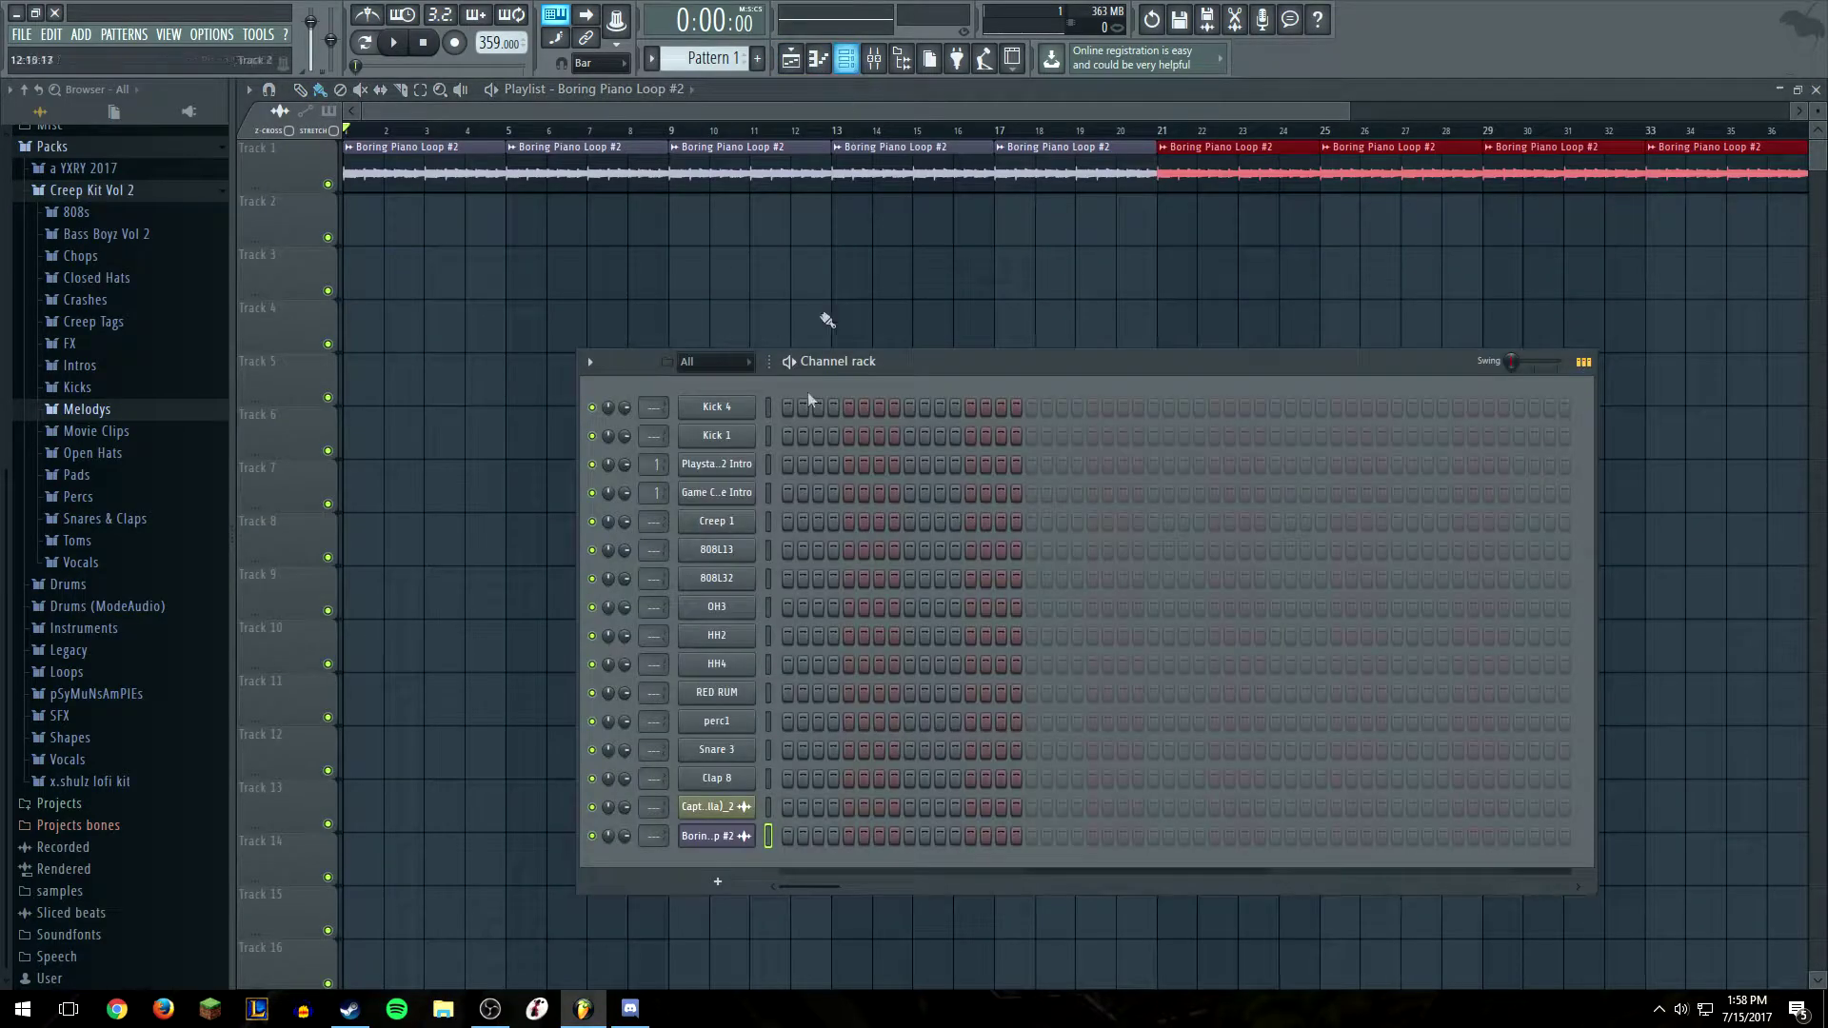
Open the Boring Piano Loop #2 channel settings and play the arrangement with them in view
right_click(746, 848)
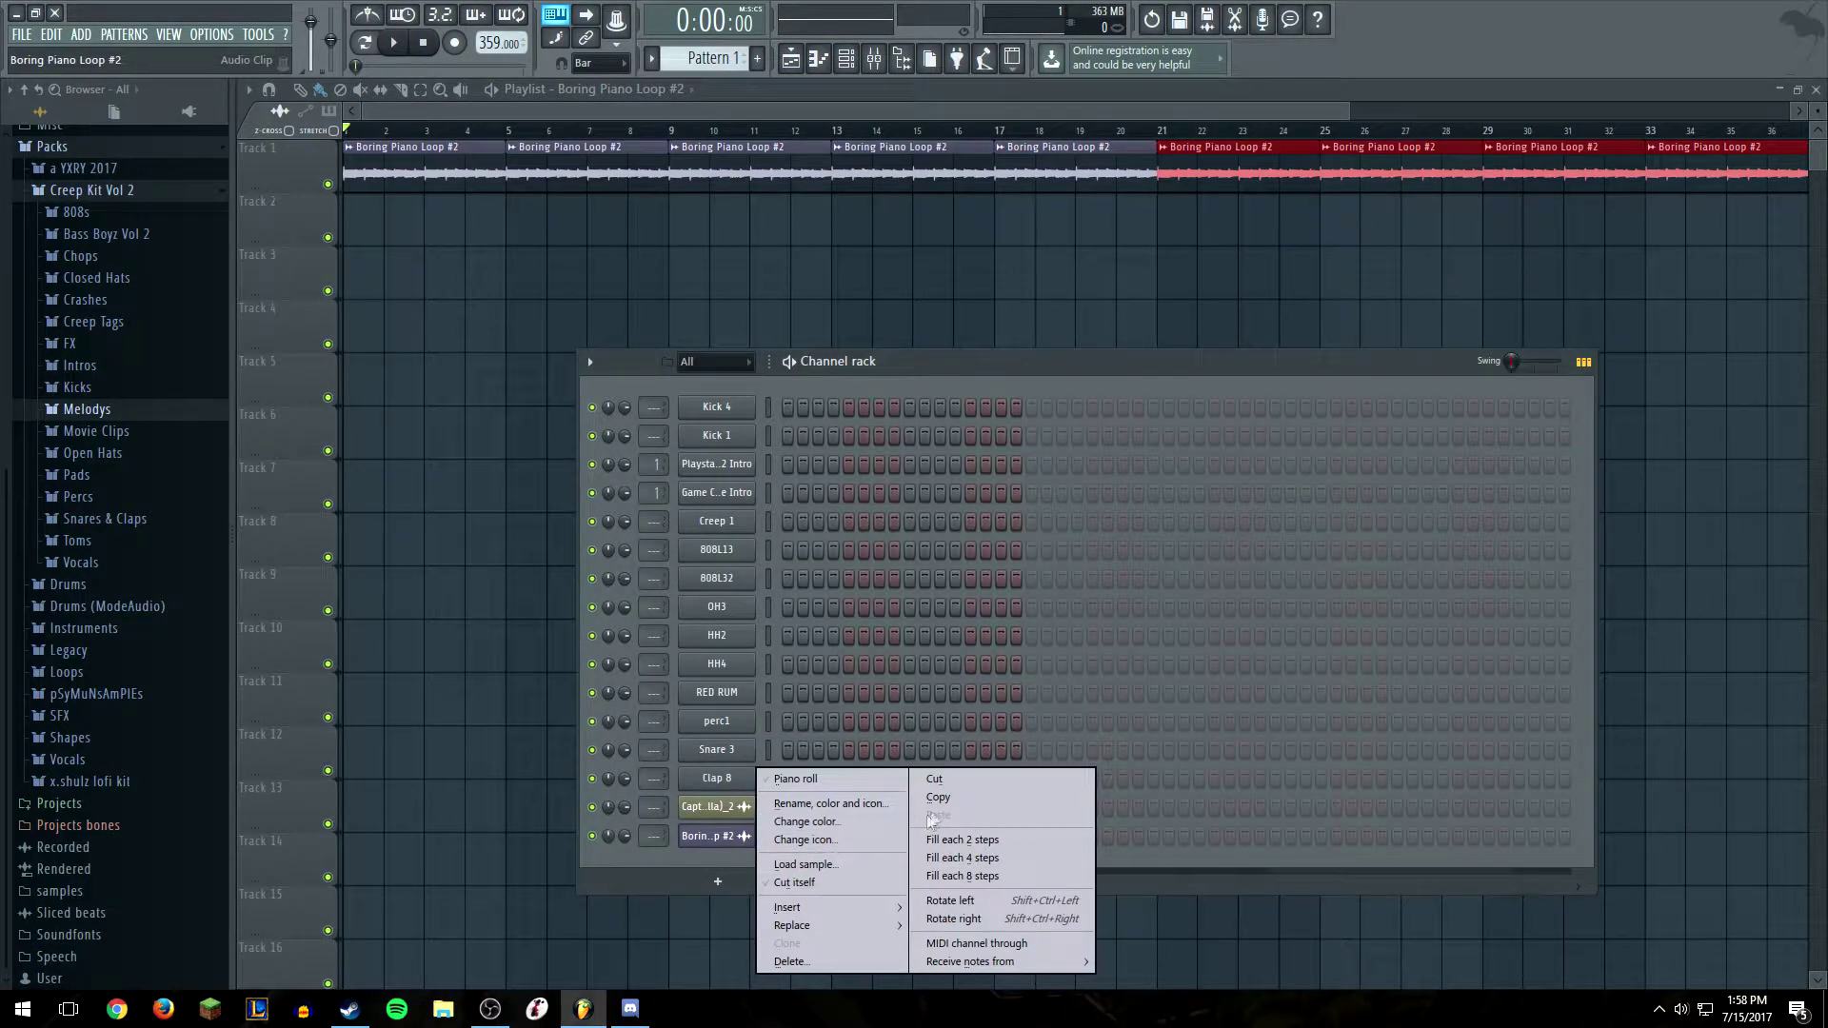
left_click(689, 809)
left_click(719, 836)
left_click(393, 43)
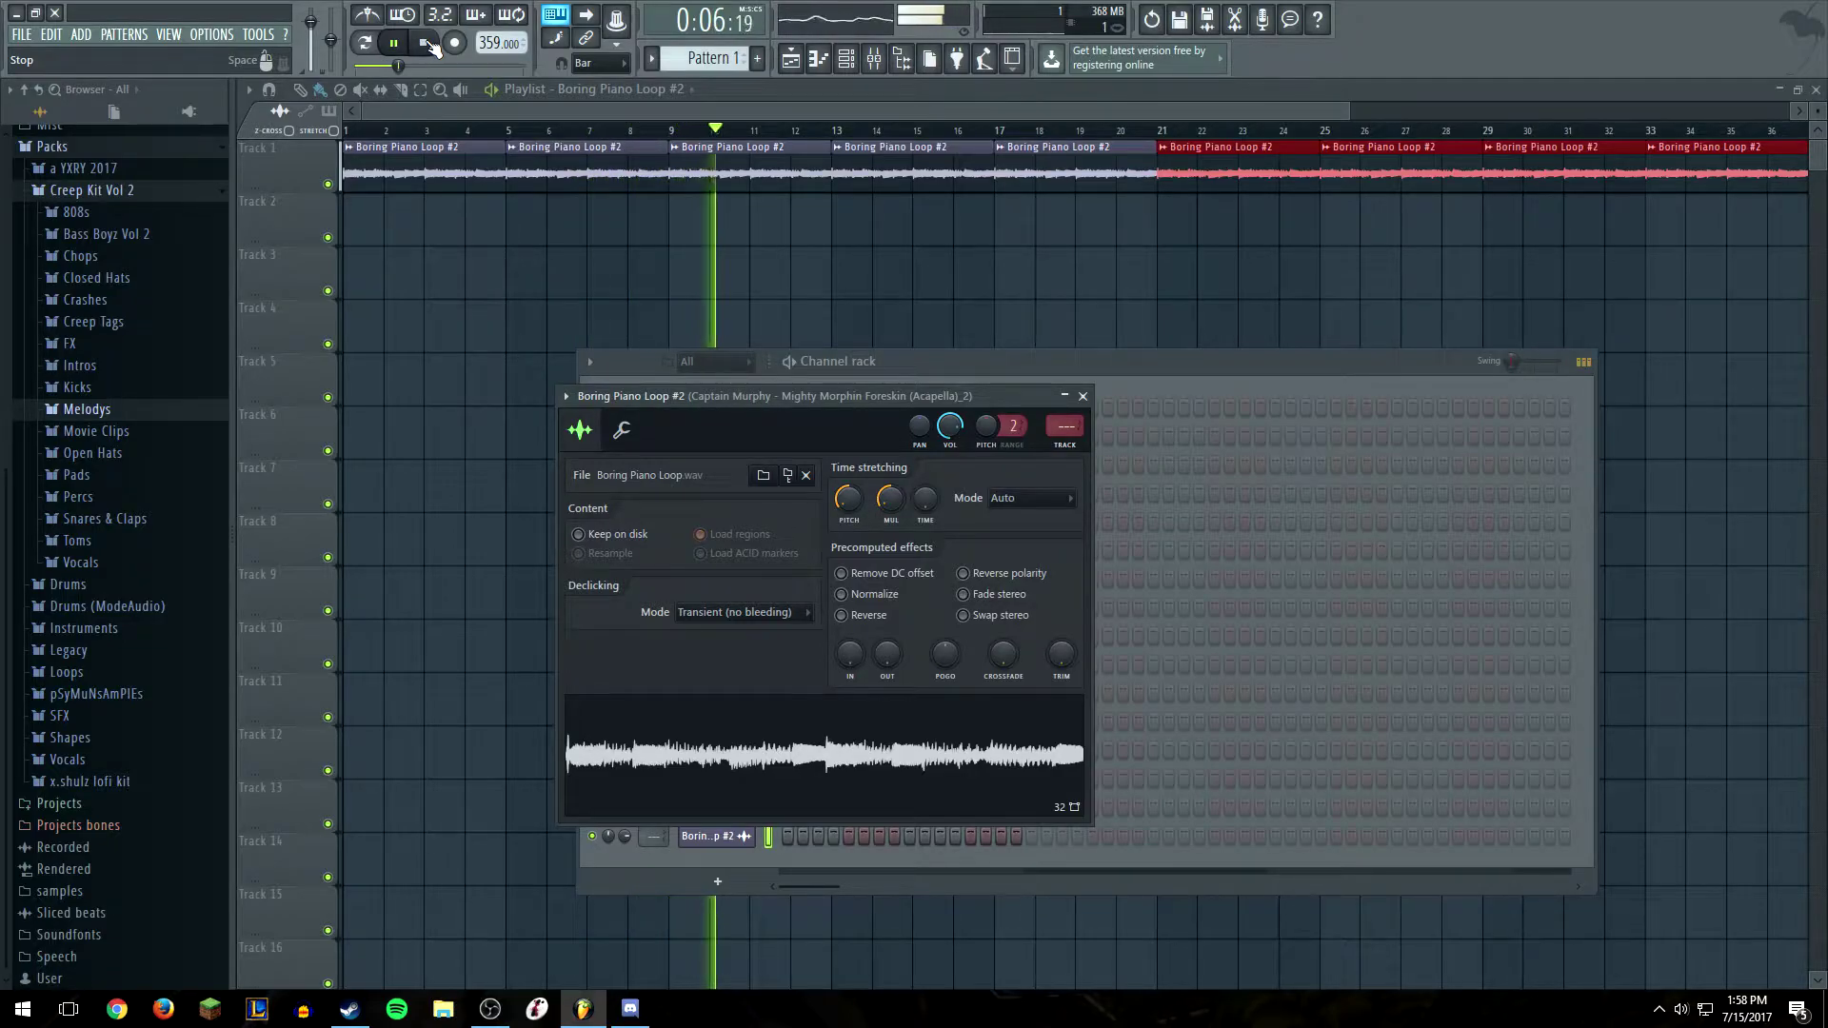
Stop playback, close the open windows over the playlist and delete the first two Boring Piano Loop #2 clips on Track 1
left_click(425, 43)
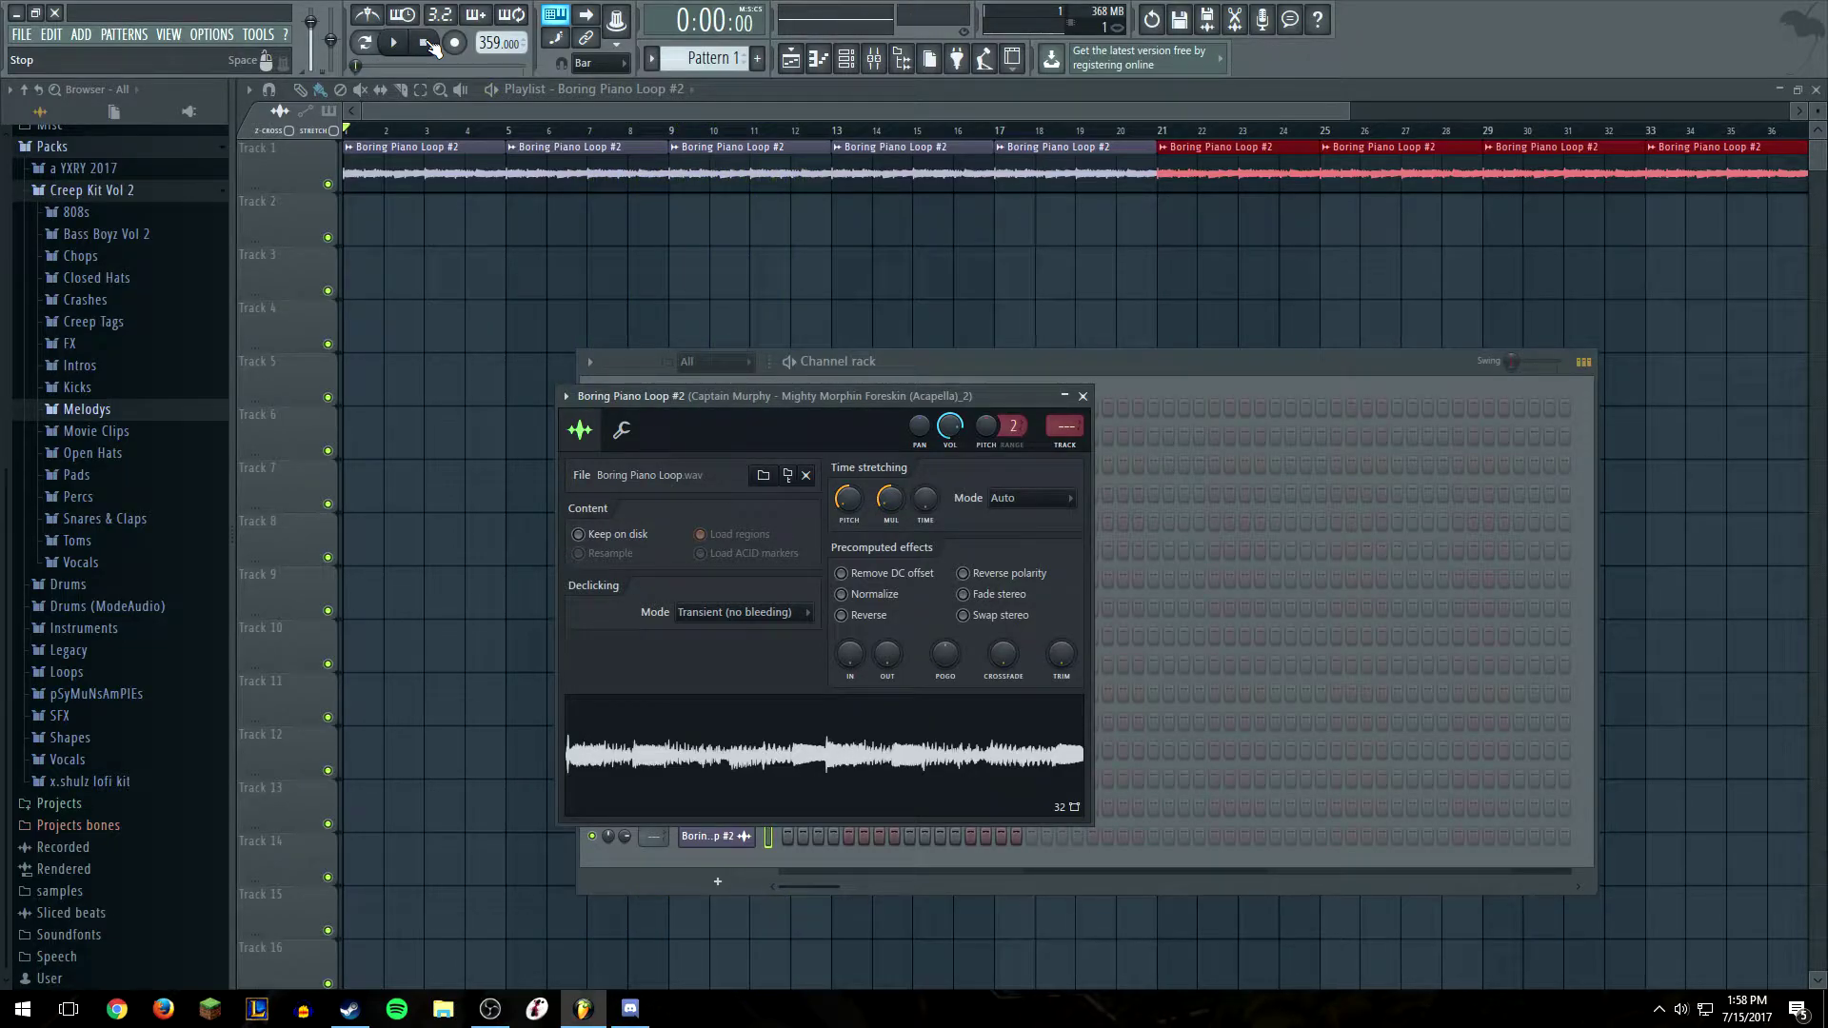
left_click(1082, 396)
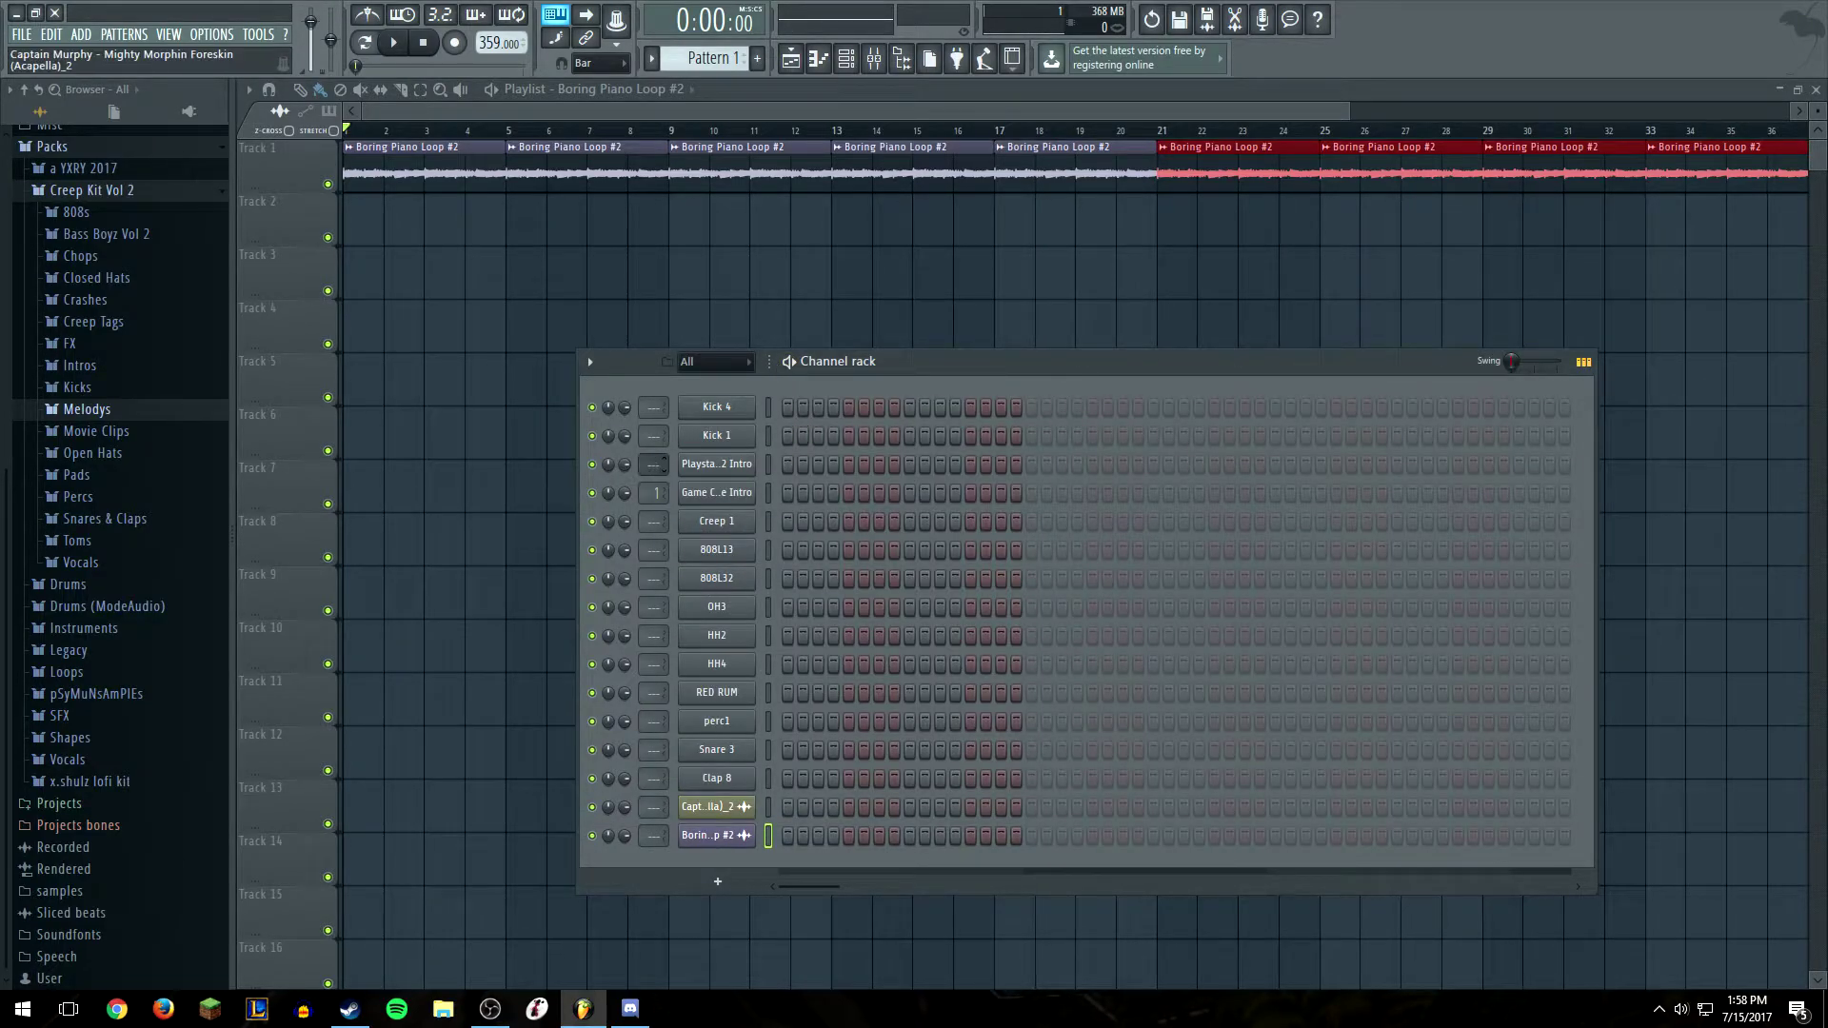
key("F6")
right_click(438, 167)
right_click(553, 177)
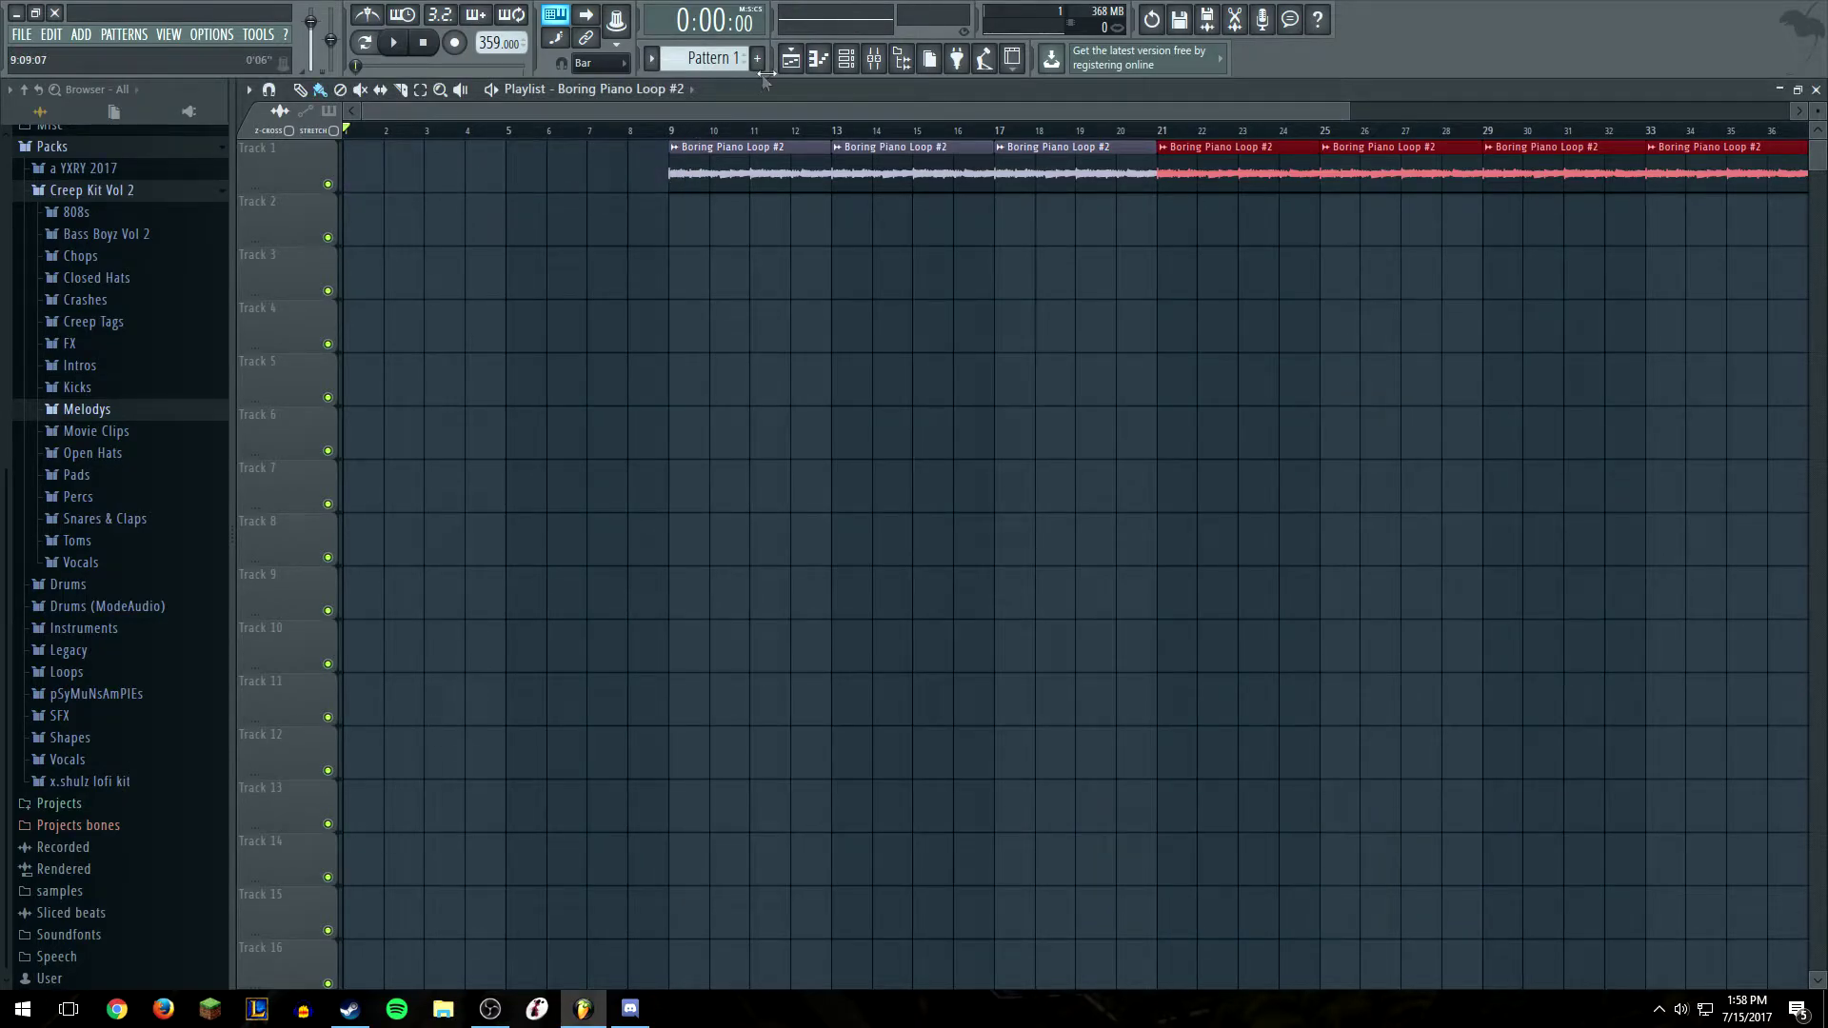
Place the Playstation 2 Intro sample from the channel rack as an audio clip at the start of Track 2
left_click(826, 61)
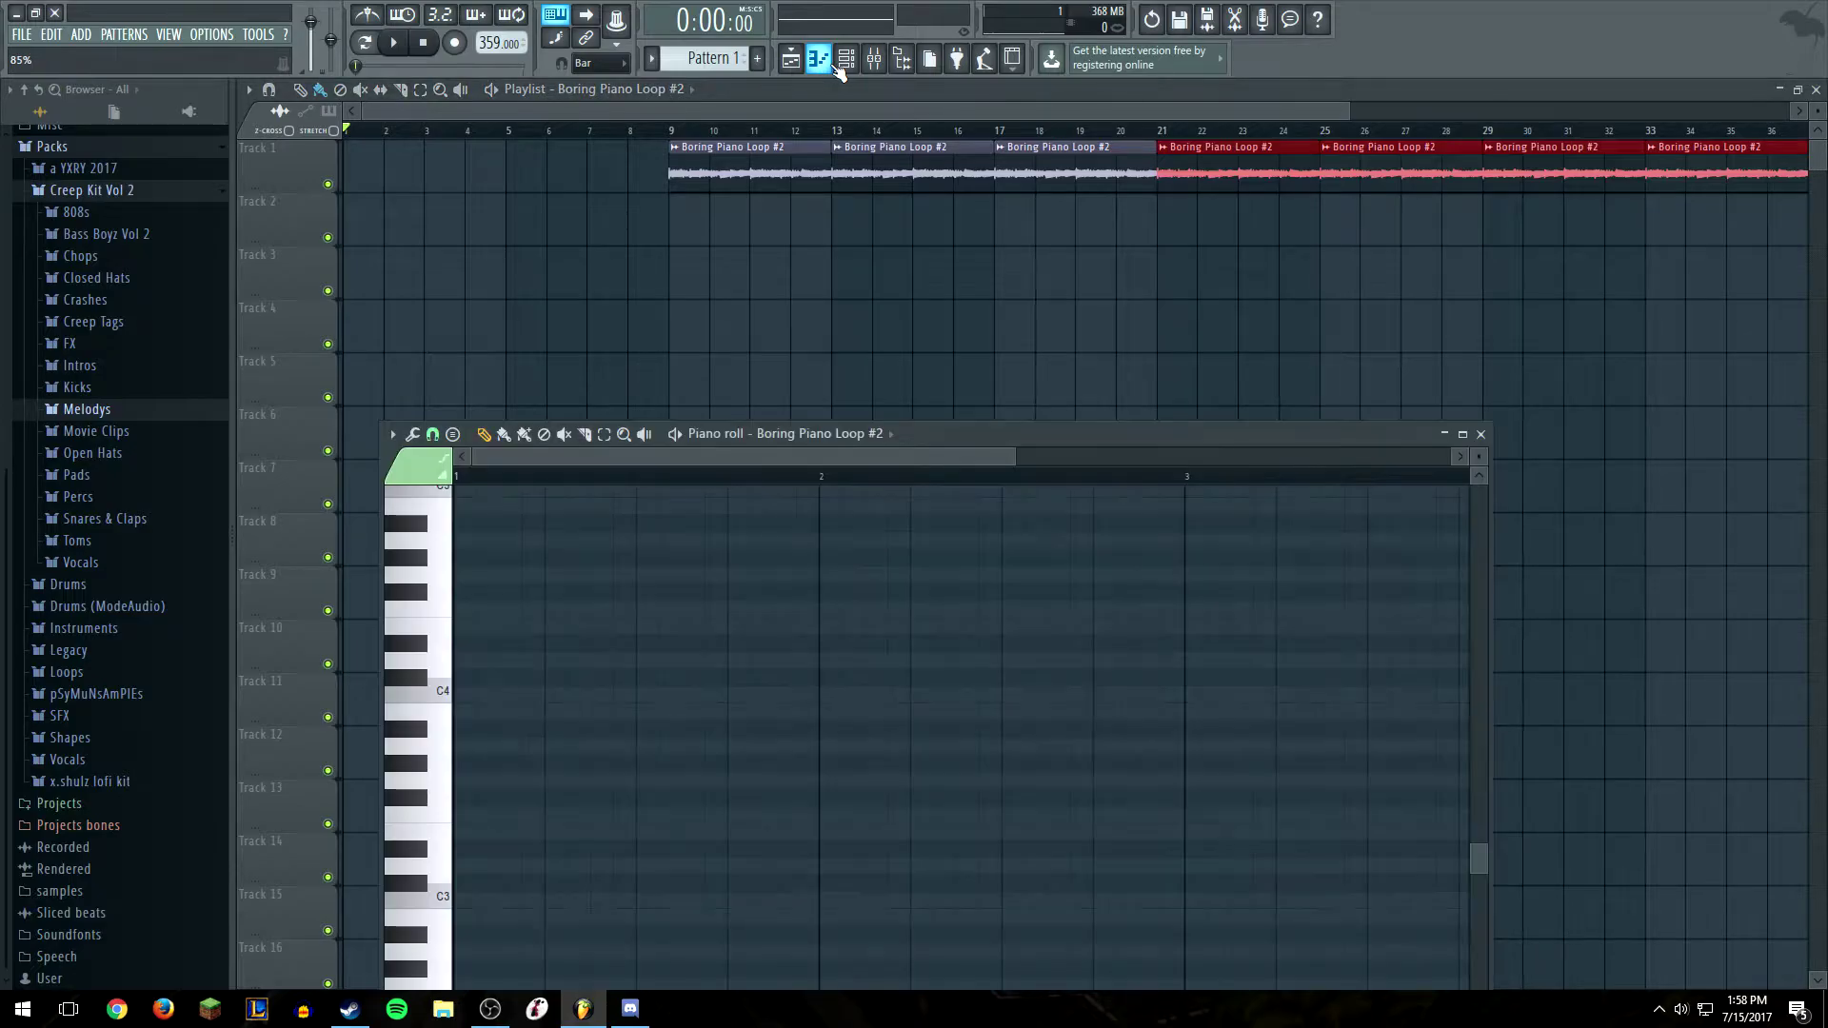
left_click(819, 59)
left_click(845, 59)
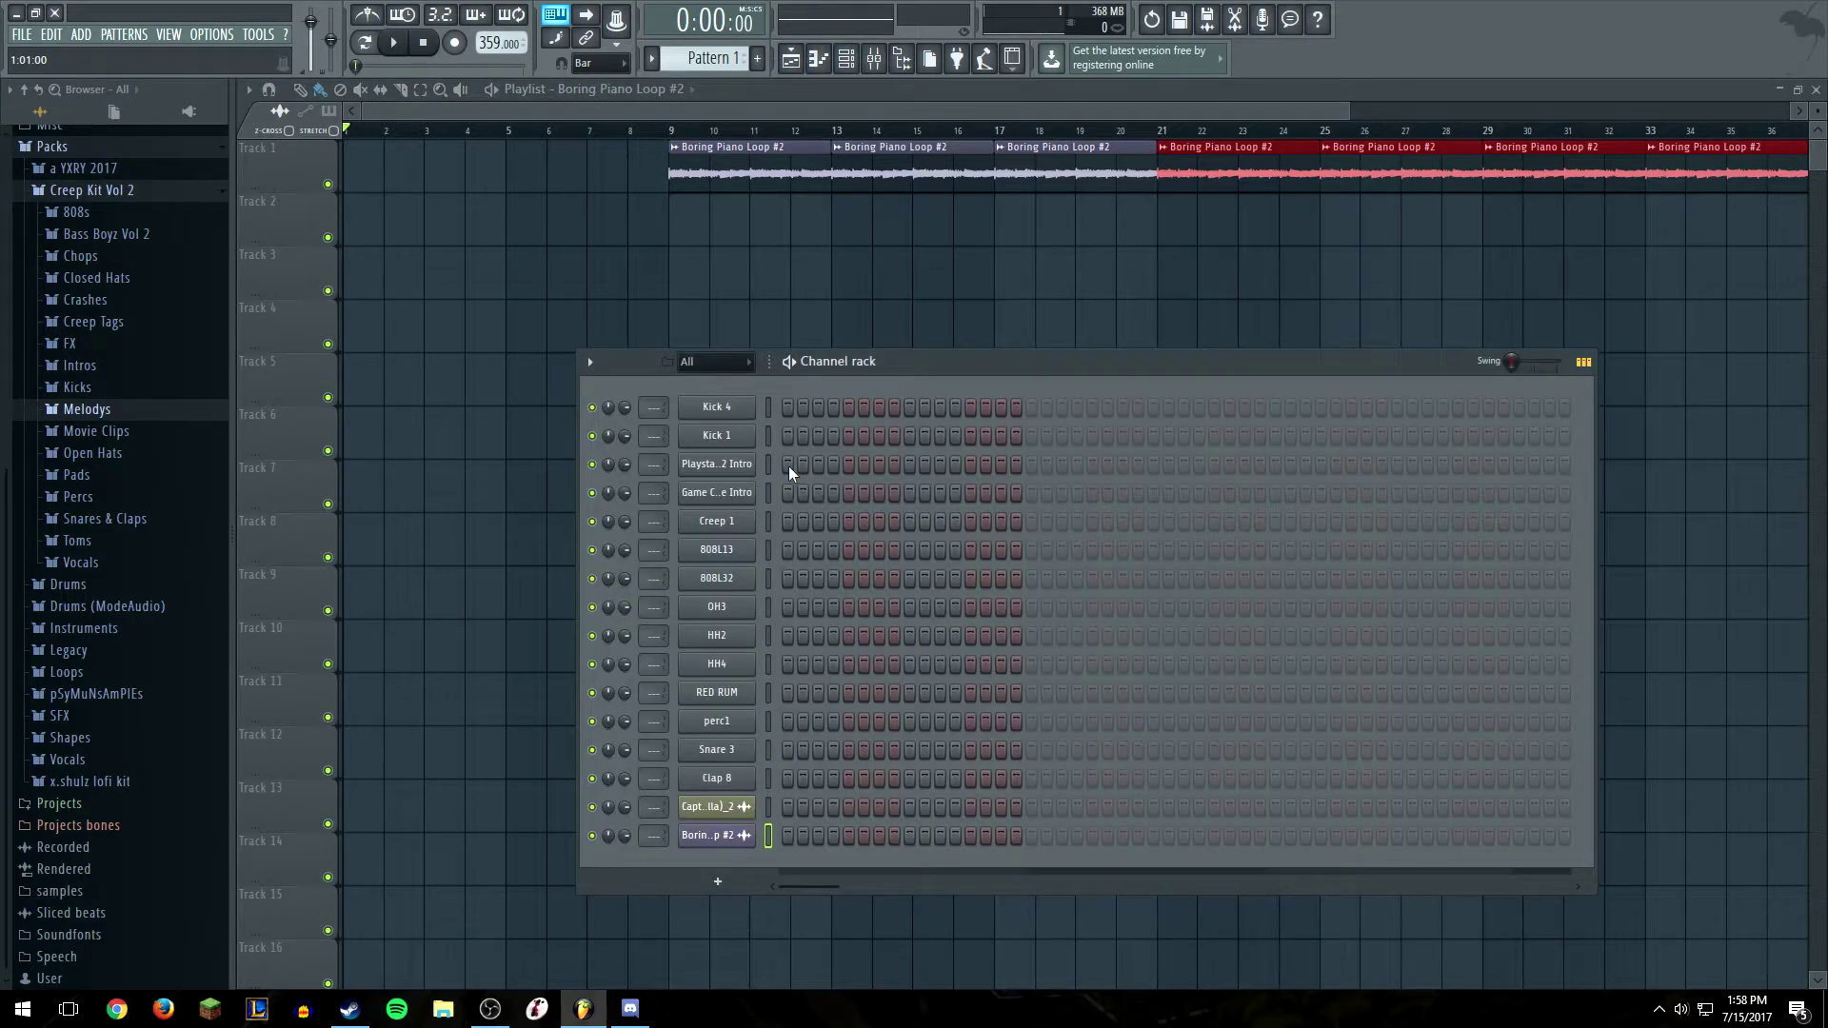
right_click(743, 476)
left_click(743, 467)
left_click(742, 466)
left_click_drag(715, 681, 400, 219)
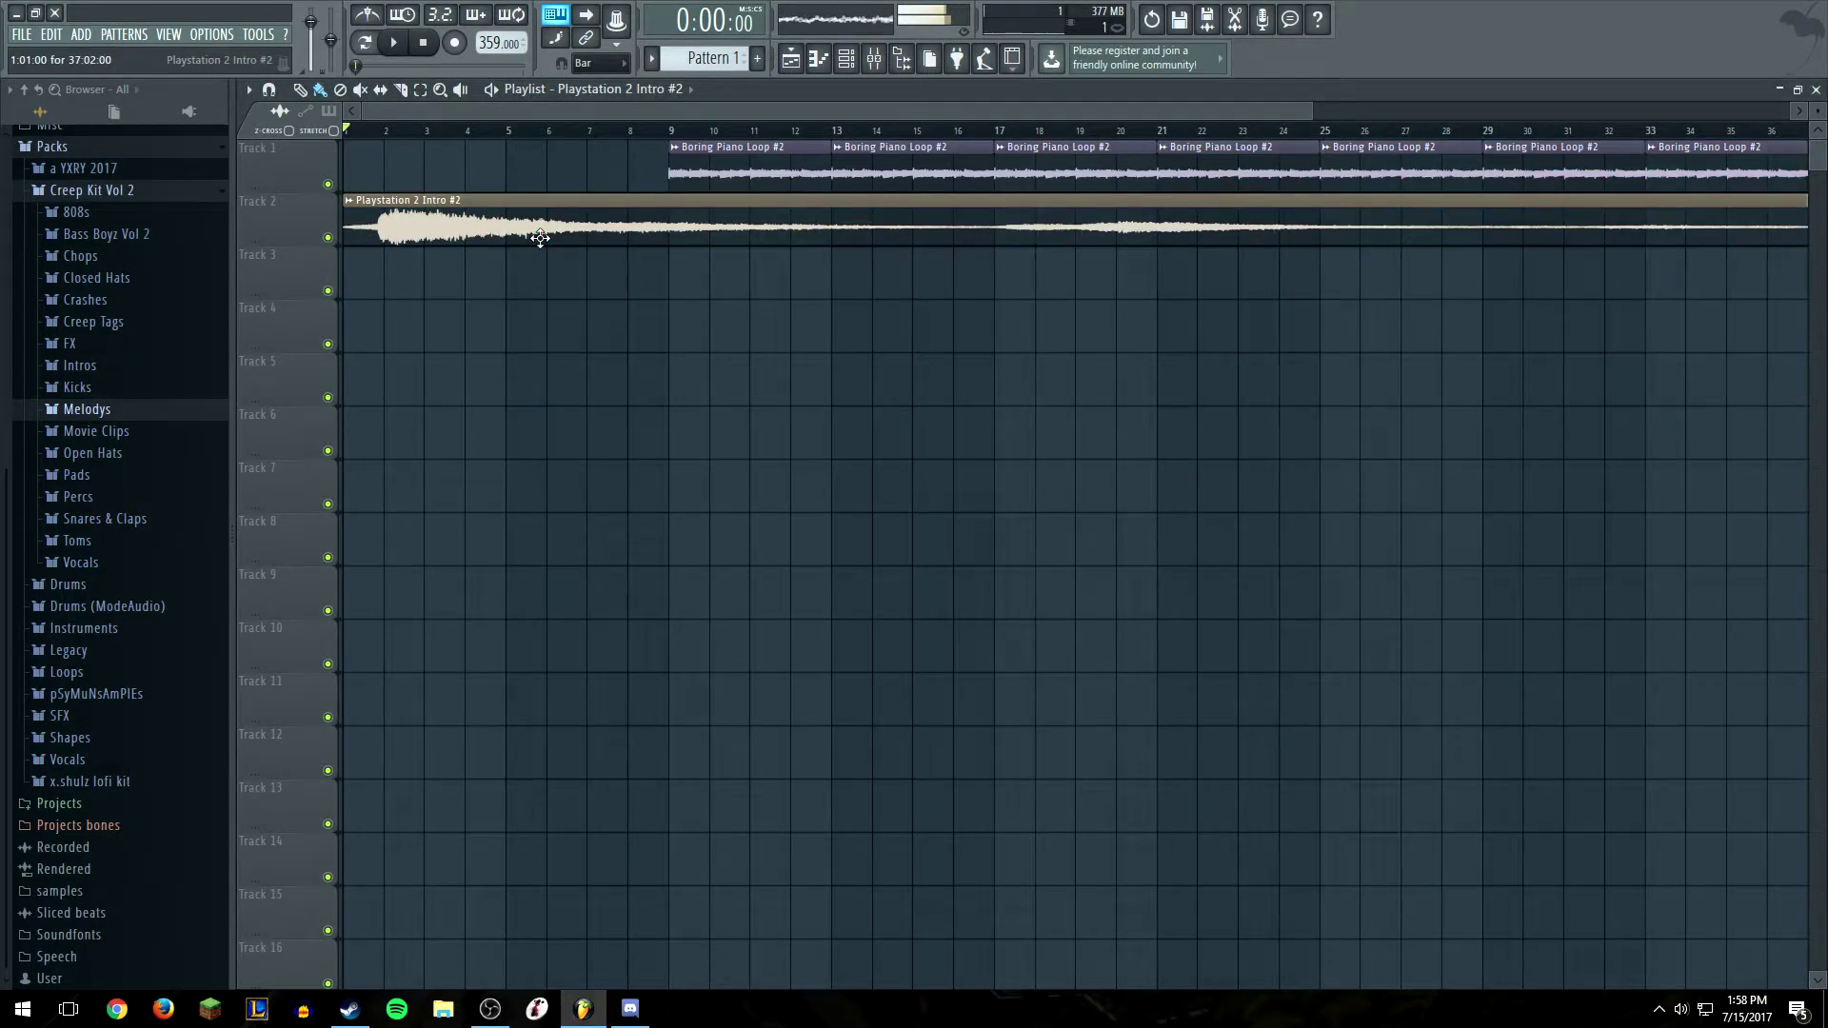
Trim the Playstation 2 Intro #2 clip to end at bar 9, move it to the start of Track 1 and audition it
scroll(612, 306, "down", 3)
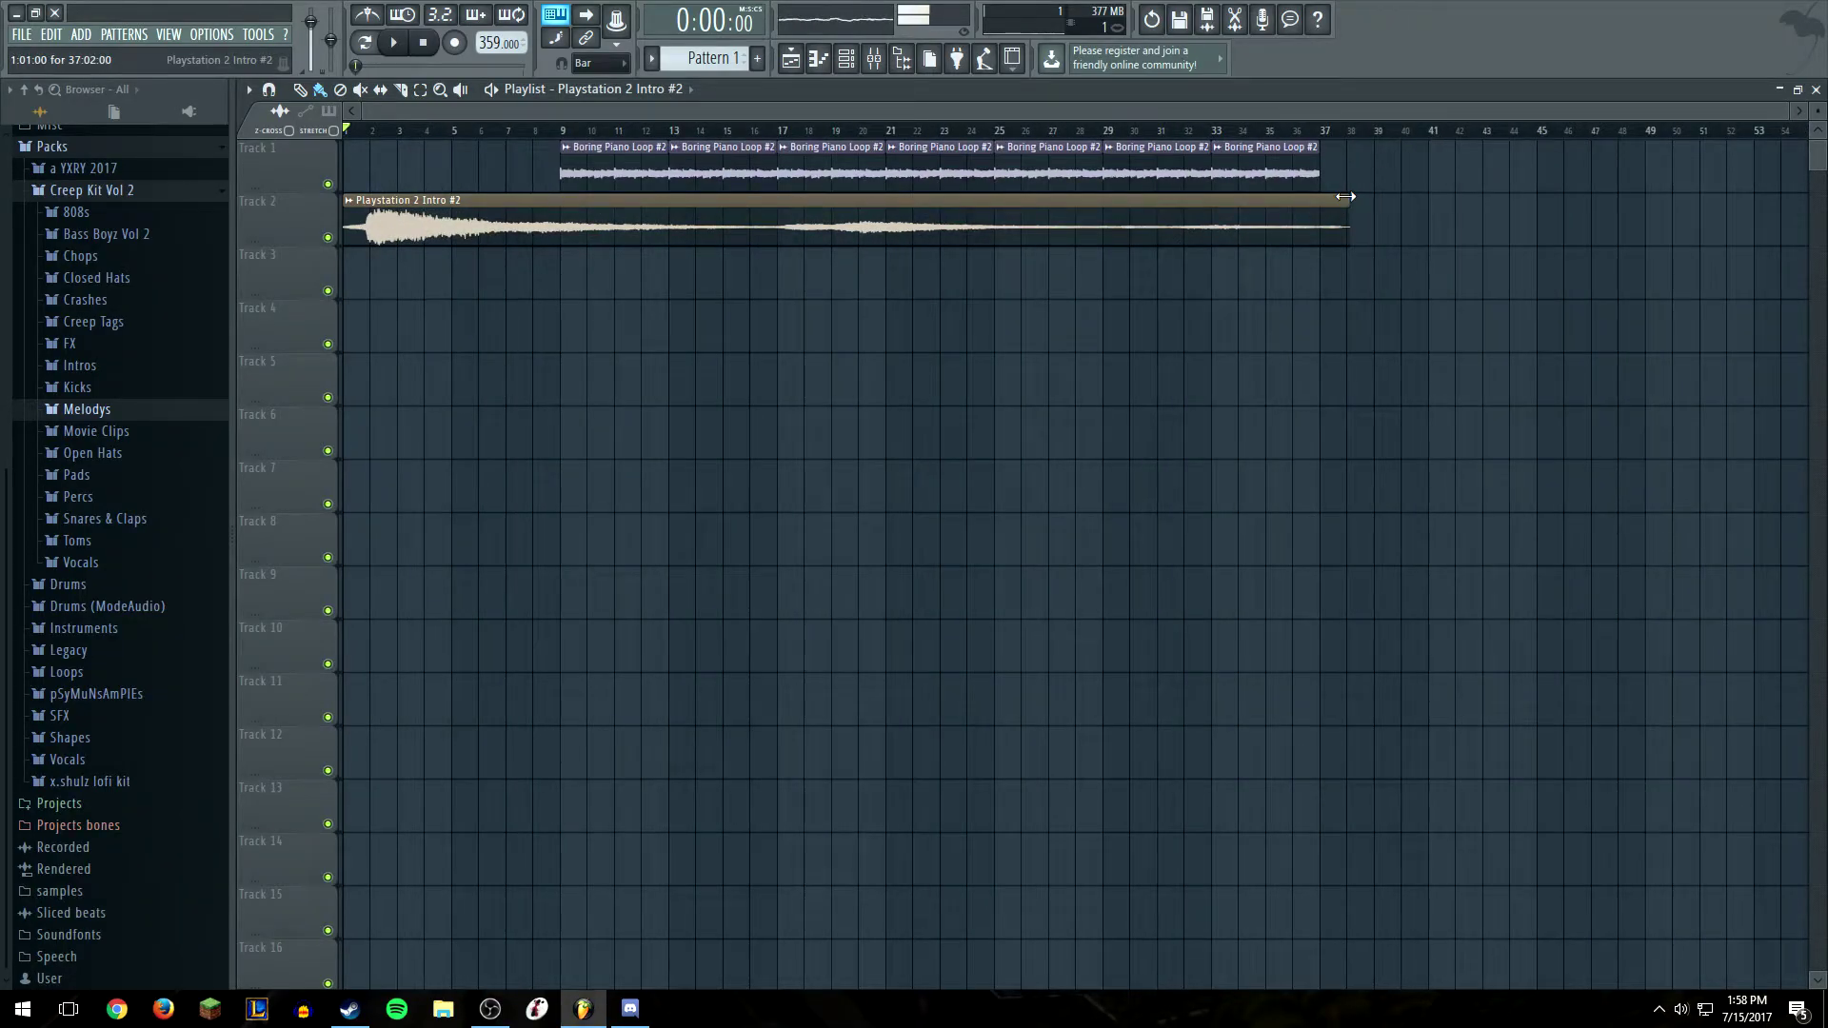
left_click_drag(1346, 197, 528, 186)
scroll(503, 134, "up", 2)
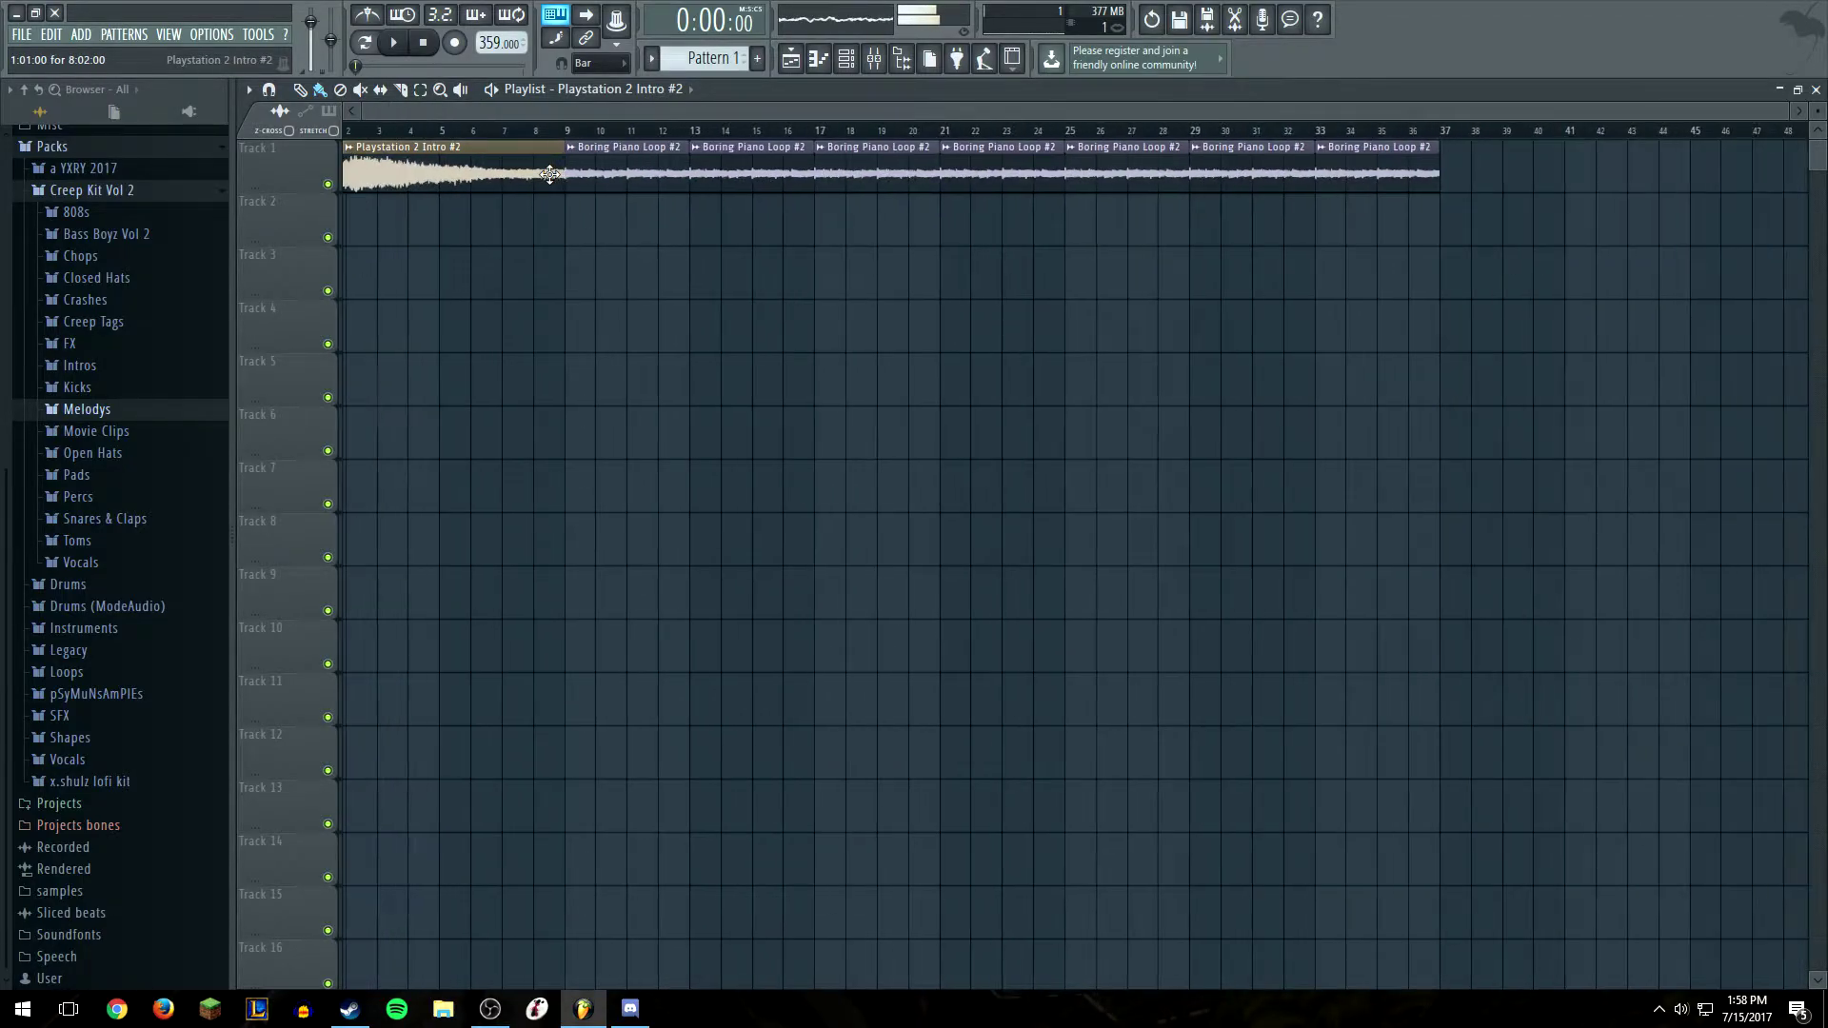
scroll(503, 134, "down", 1)
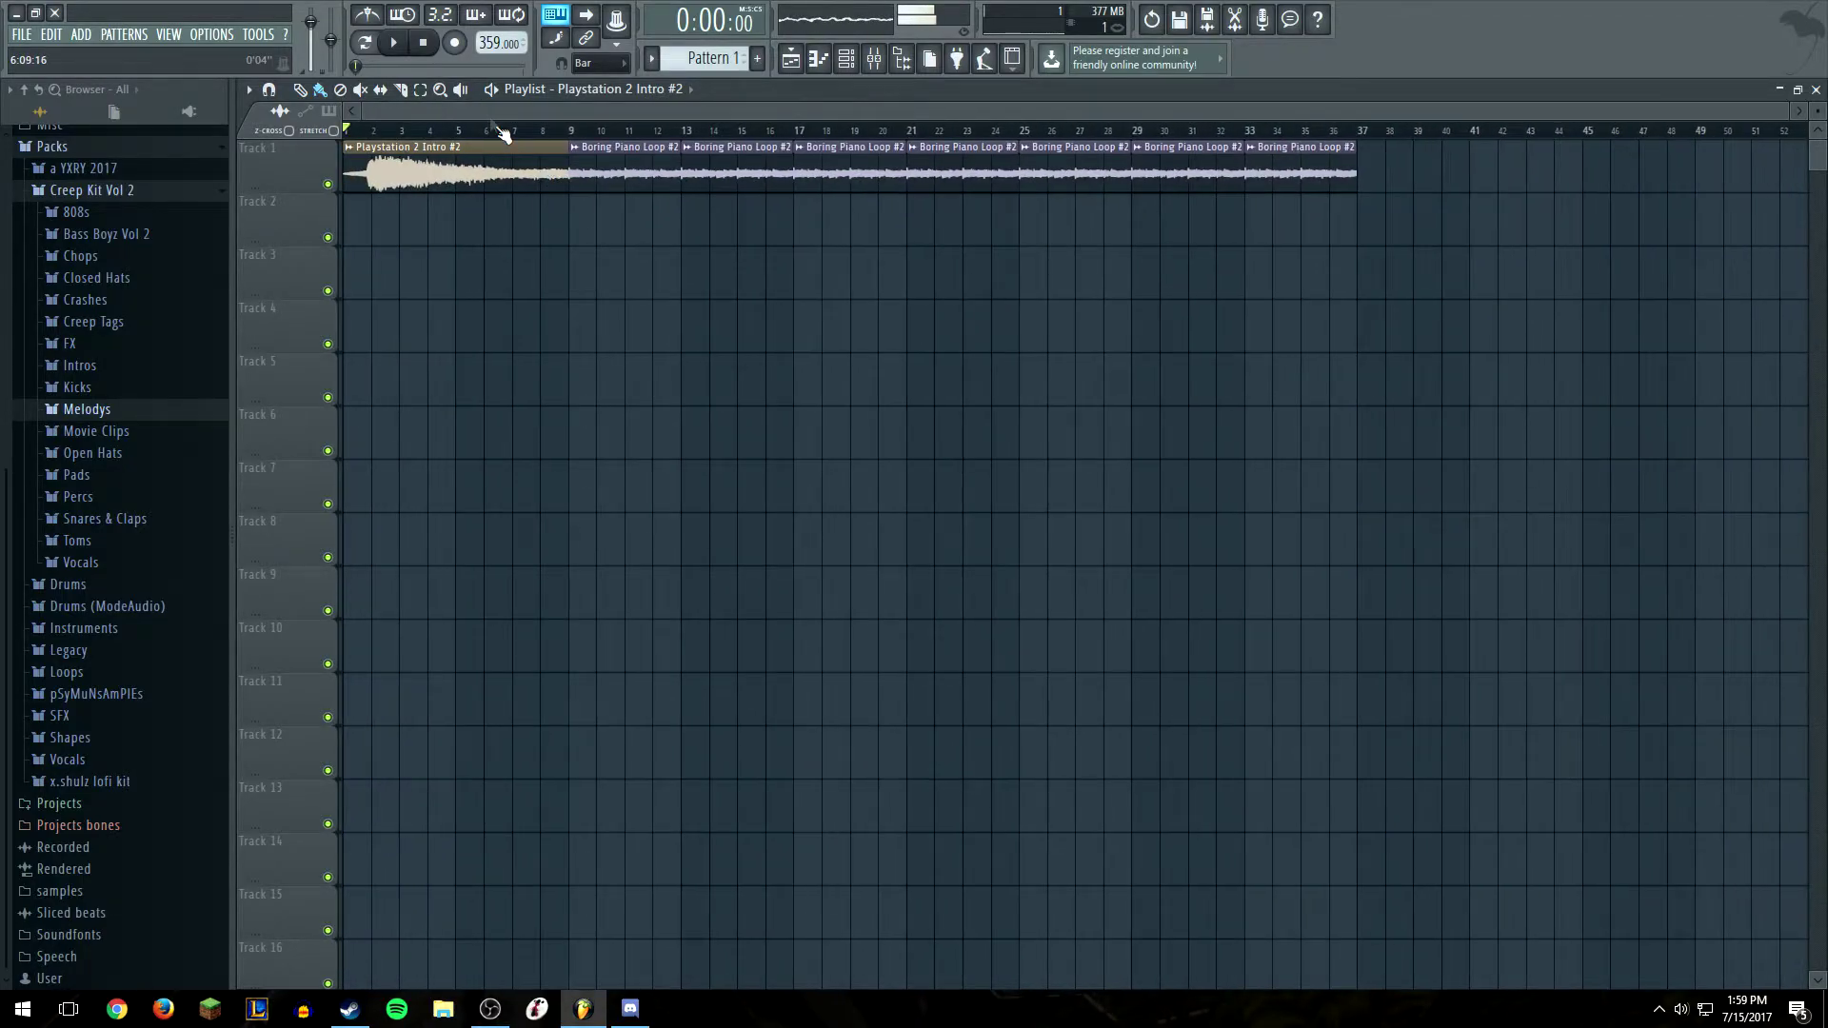
left_click(404, 45)
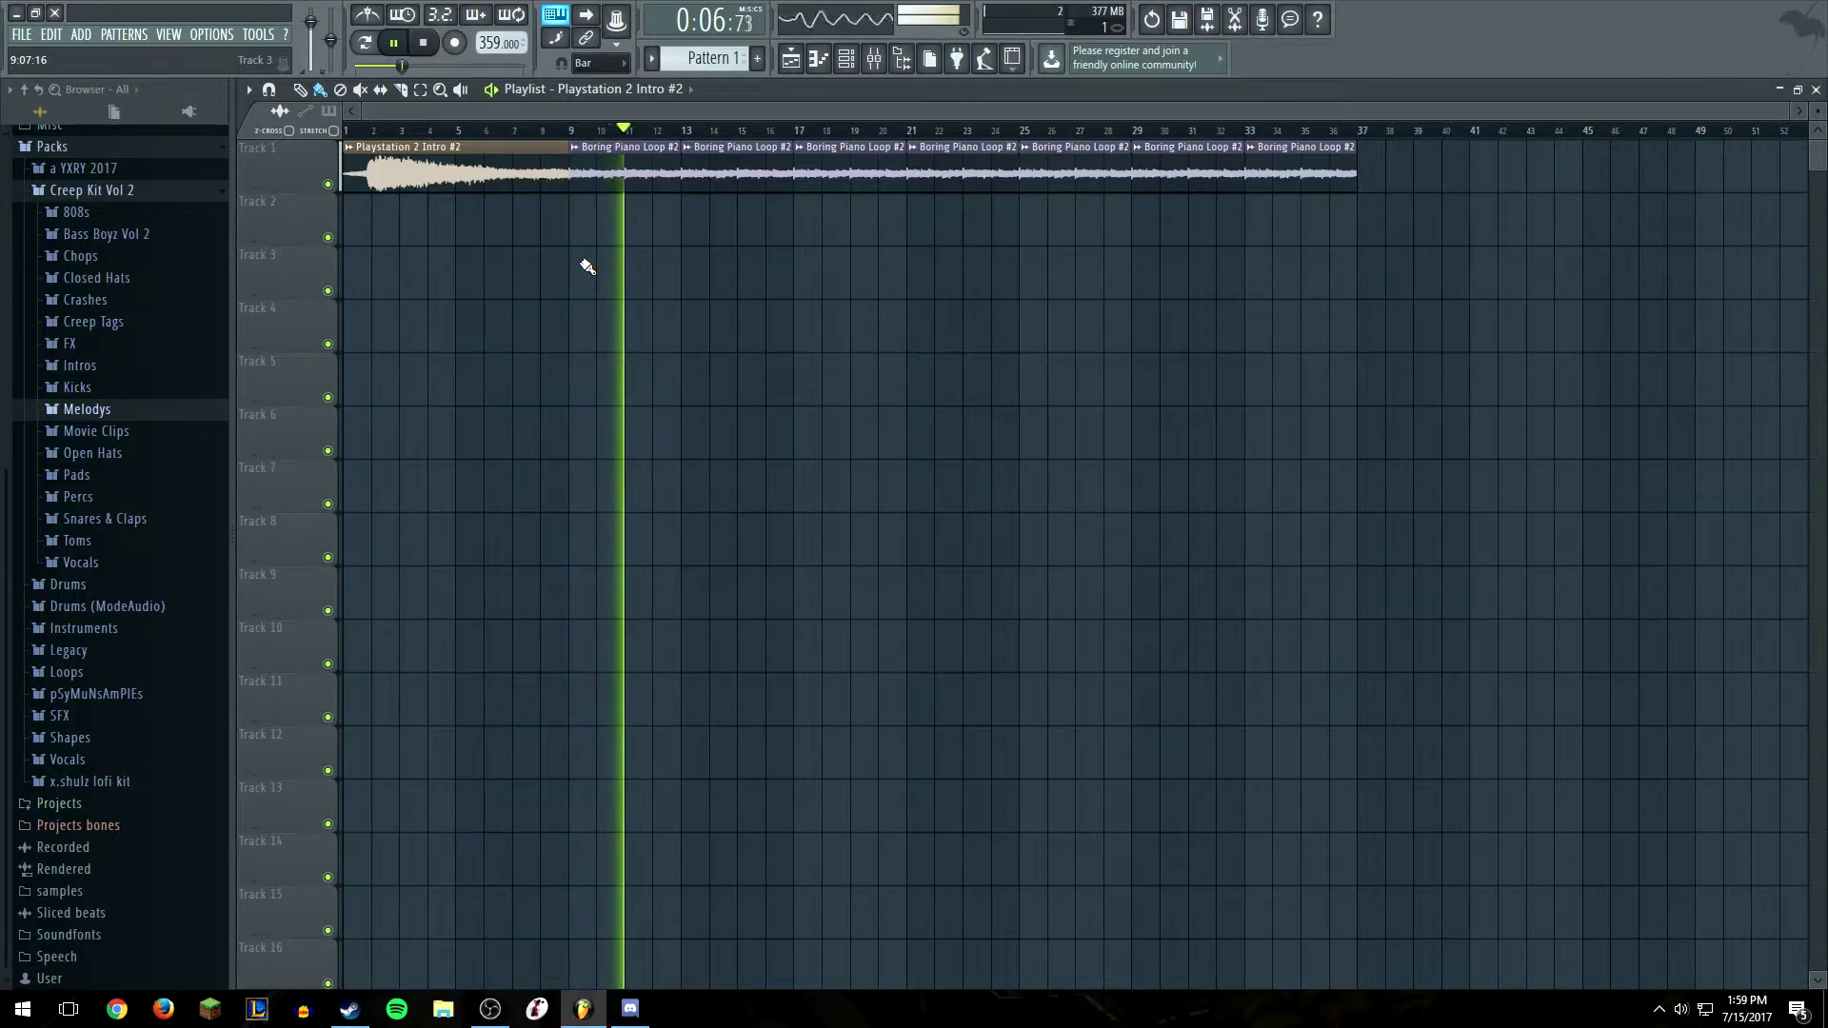
left_click(424, 43)
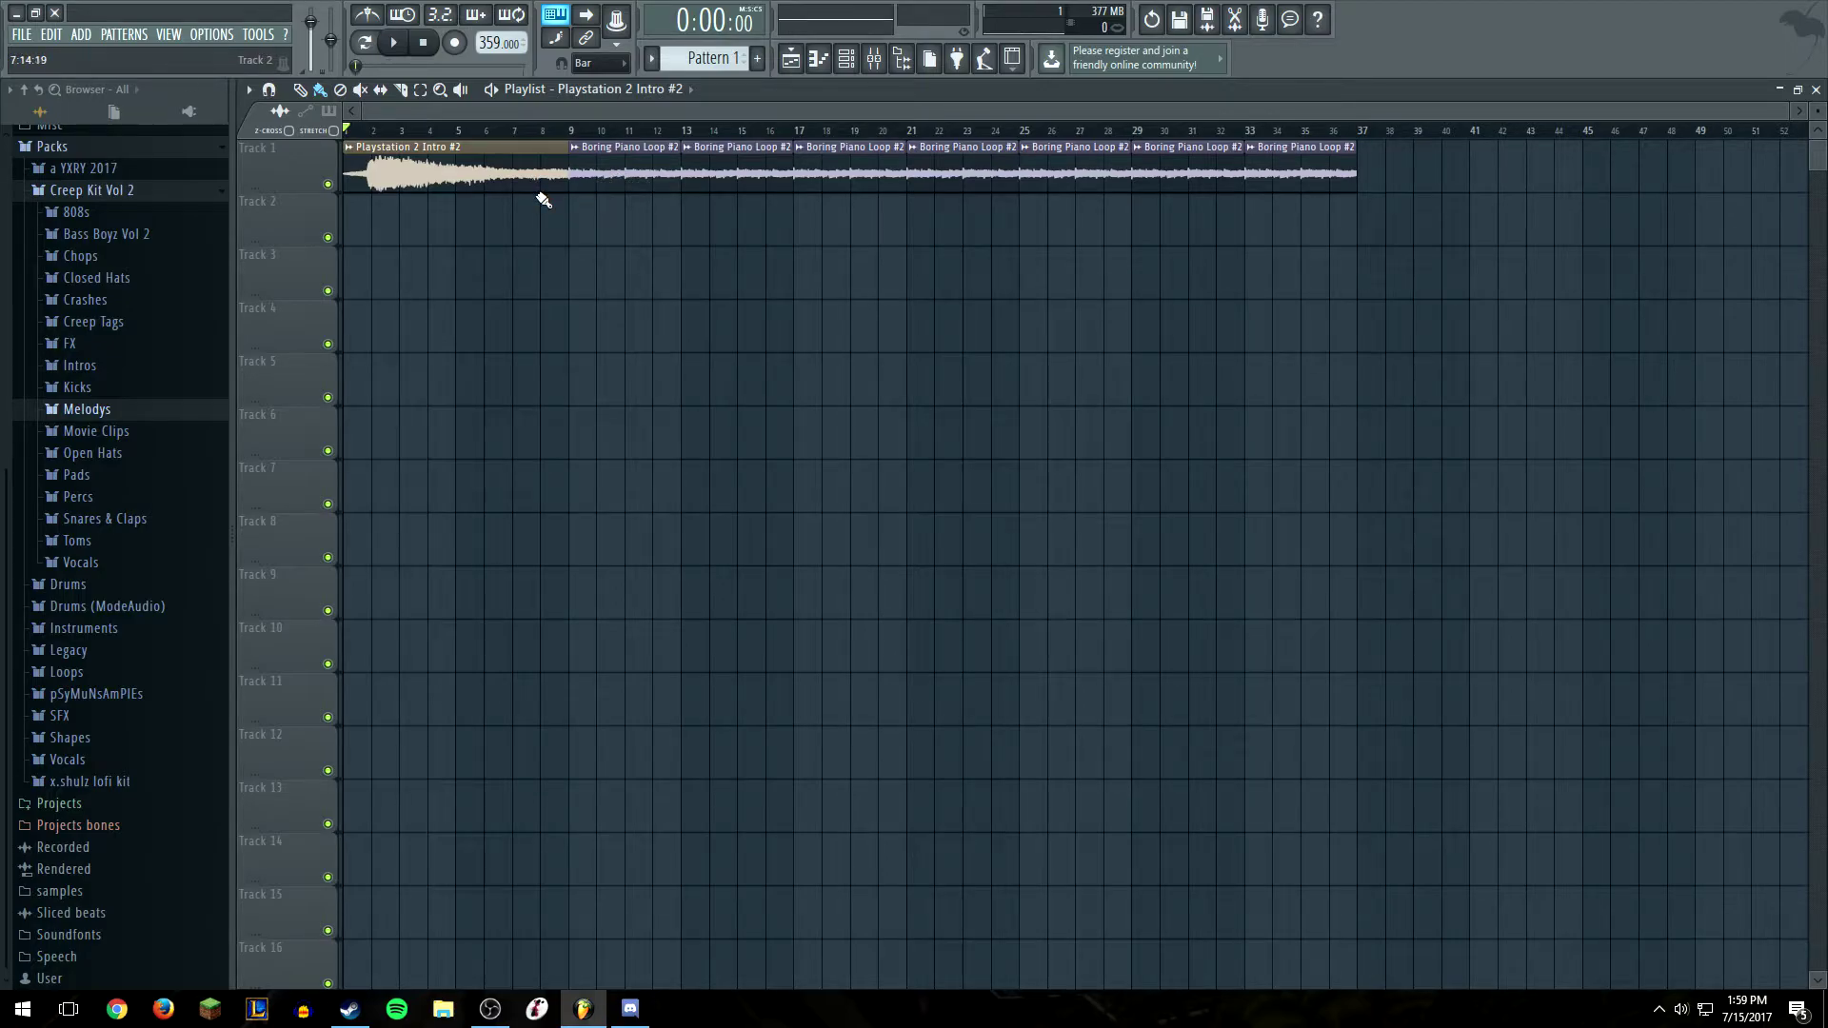
Bring up the channel rack and set its filter to show all channels
left_click(666, 87)
left_click(672, 90)
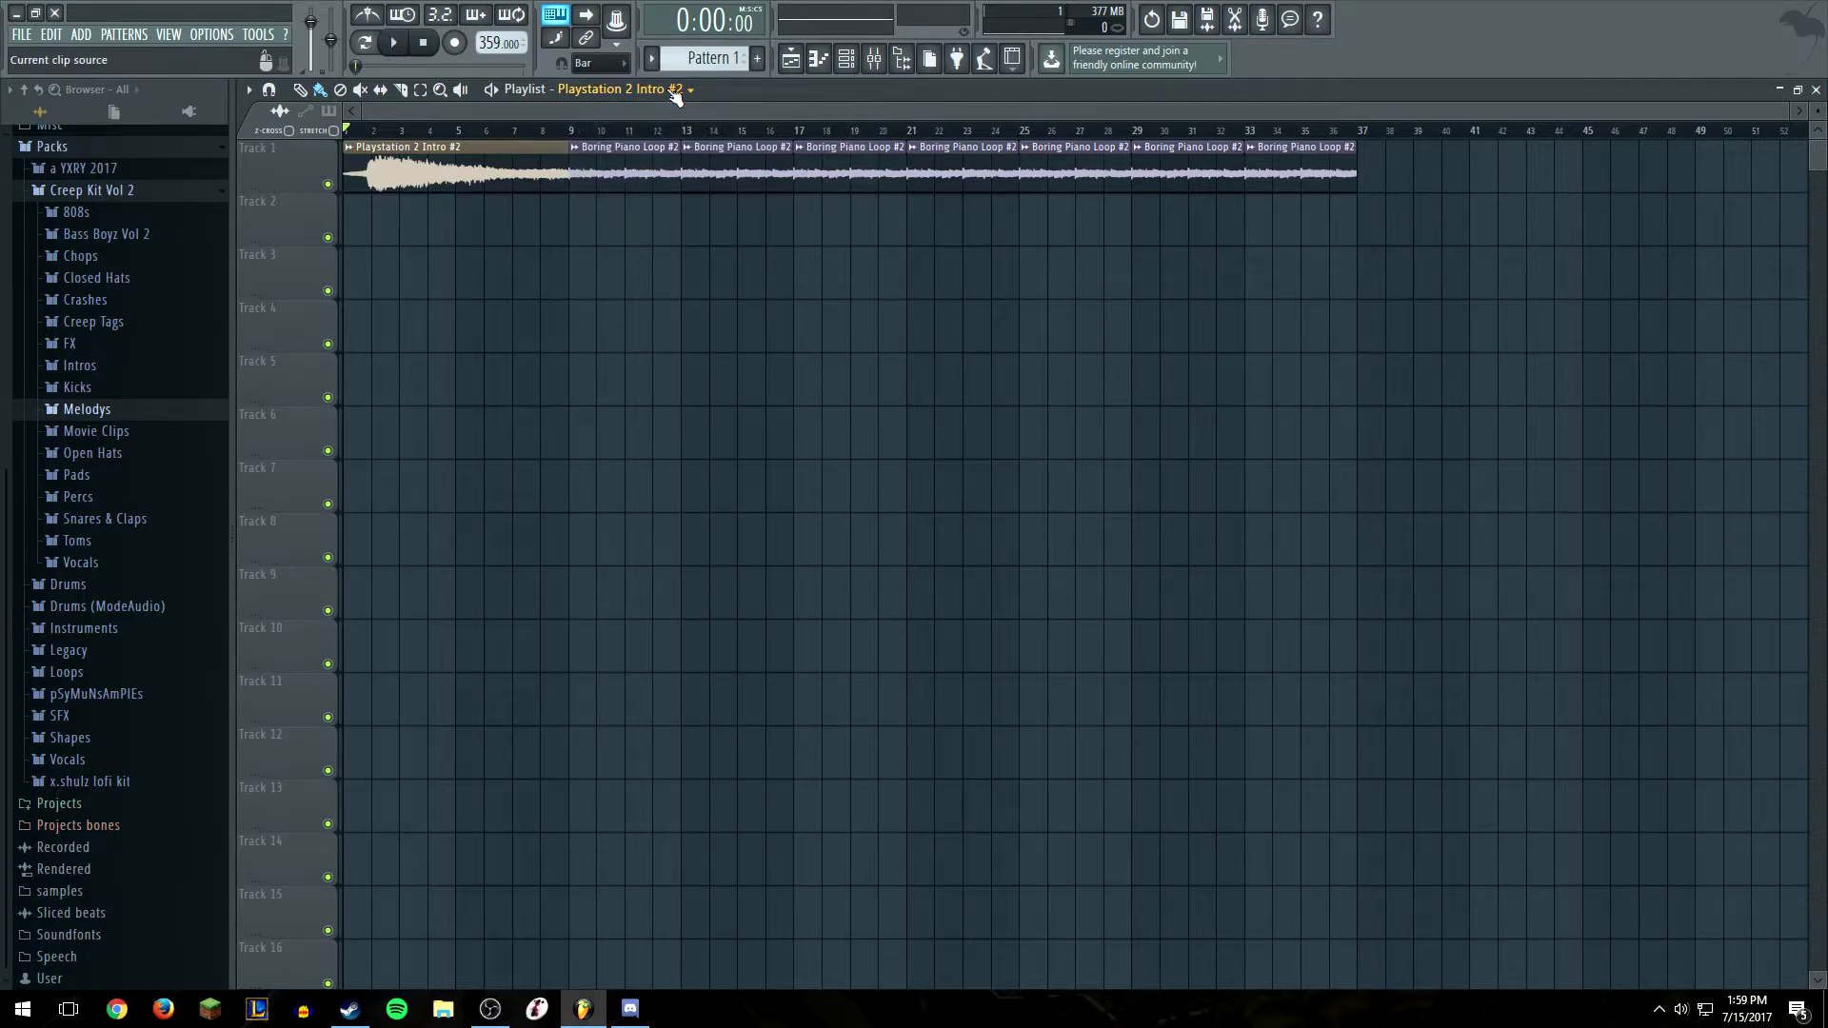
left_click(820, 59)
left_click(820, 59)
left_click(820, 59)
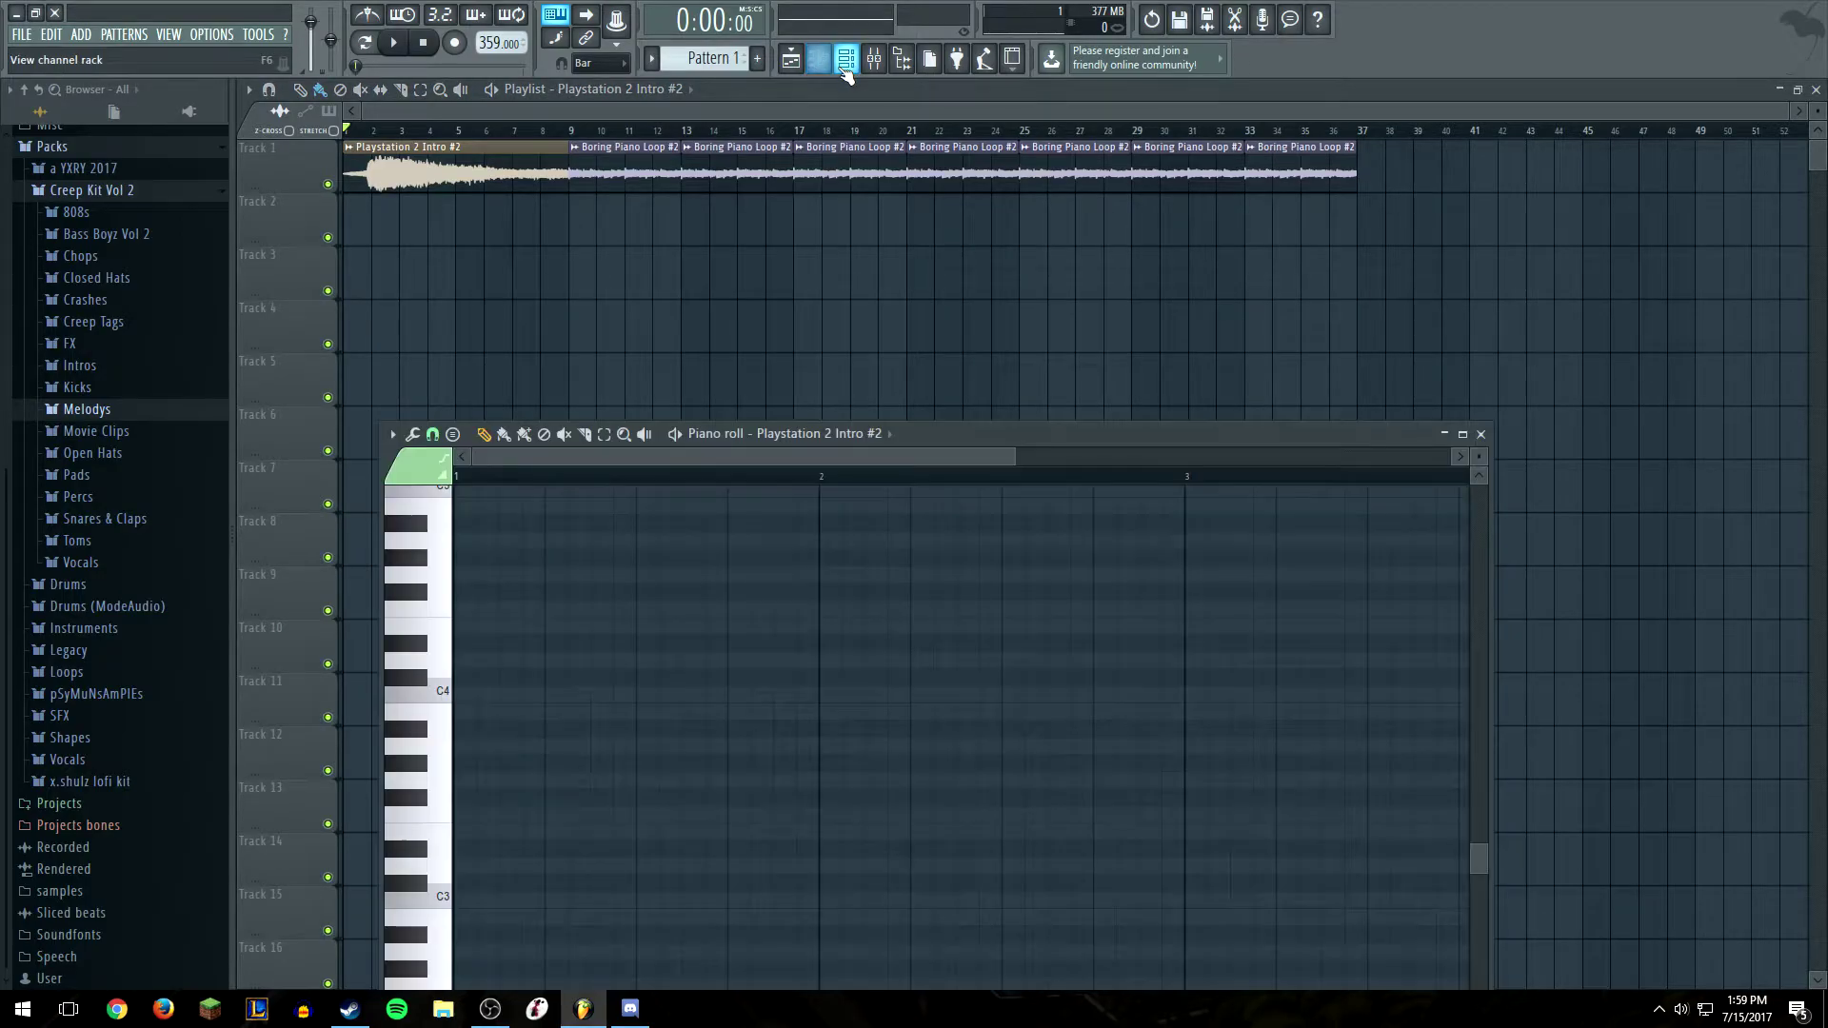
key("F6")
left_click(828, 68)
left_click(728, 369)
left_click(722, 384)
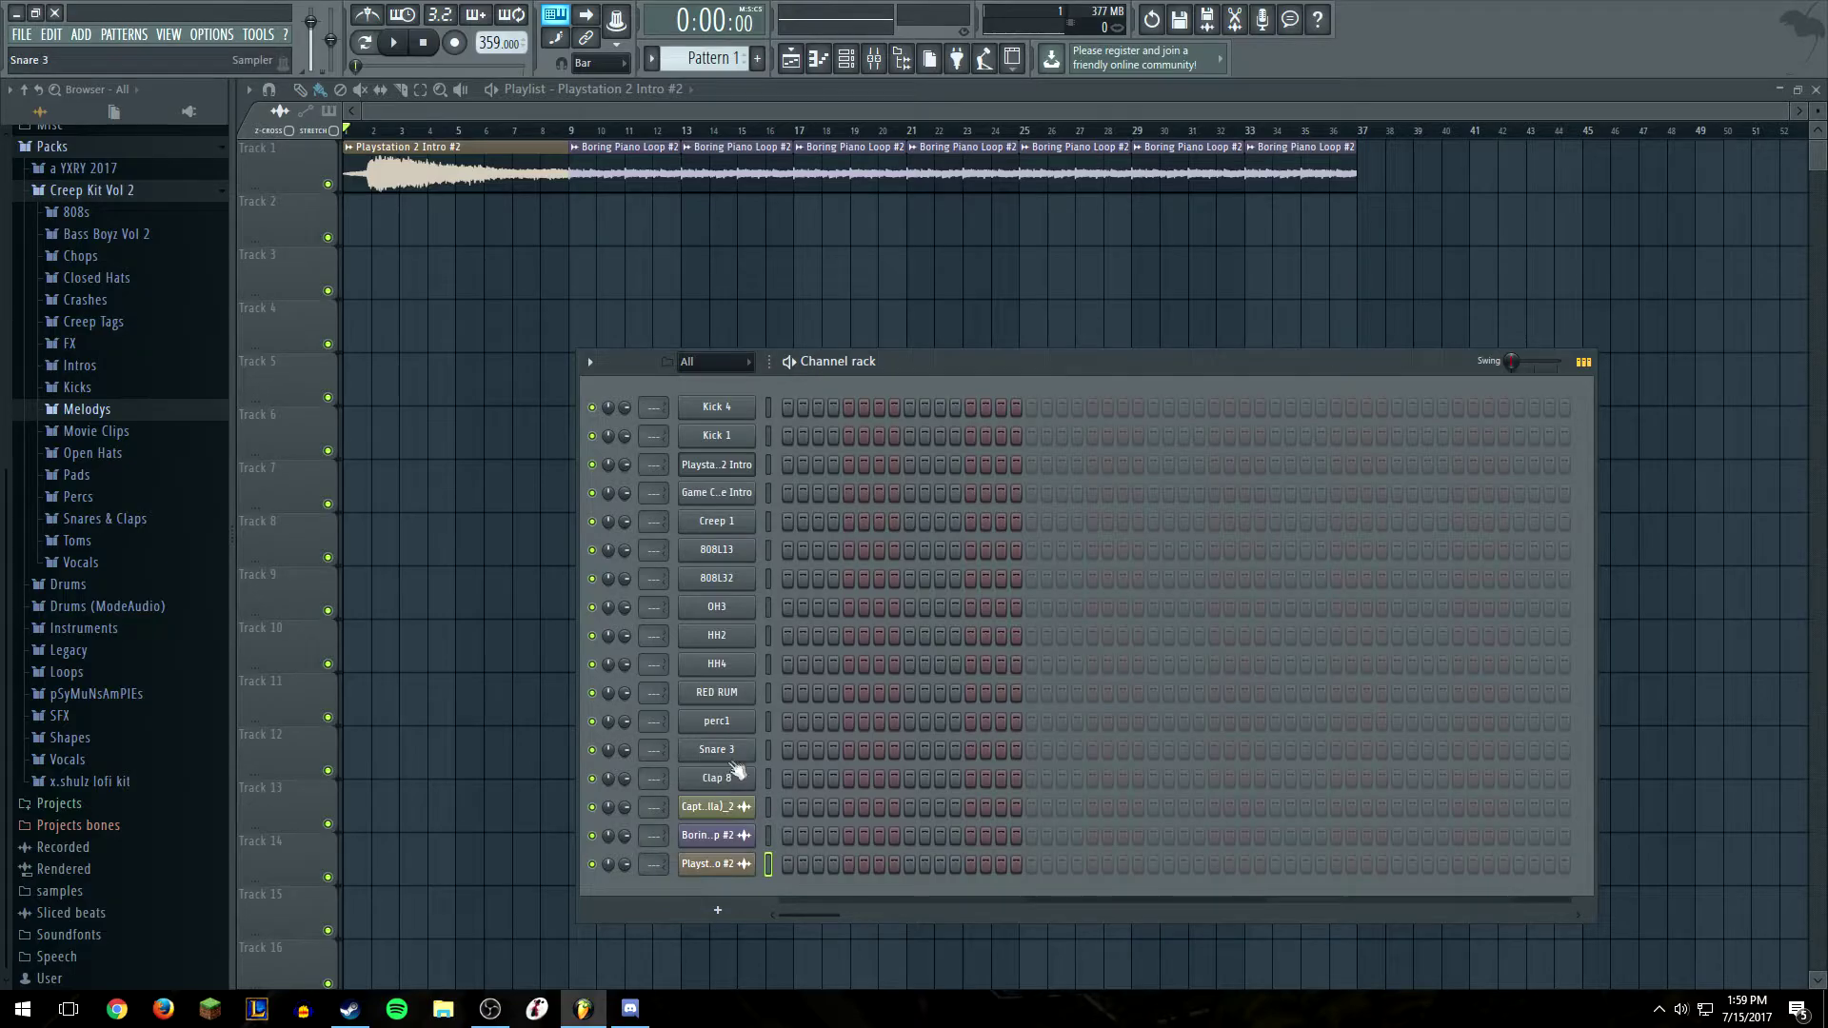
Delete the original Playstation 2 Intro sampler channel, keeping its audio clip channel
right_click(728, 457)
key("Escape")
right_click(728, 457)
left_click(796, 651)
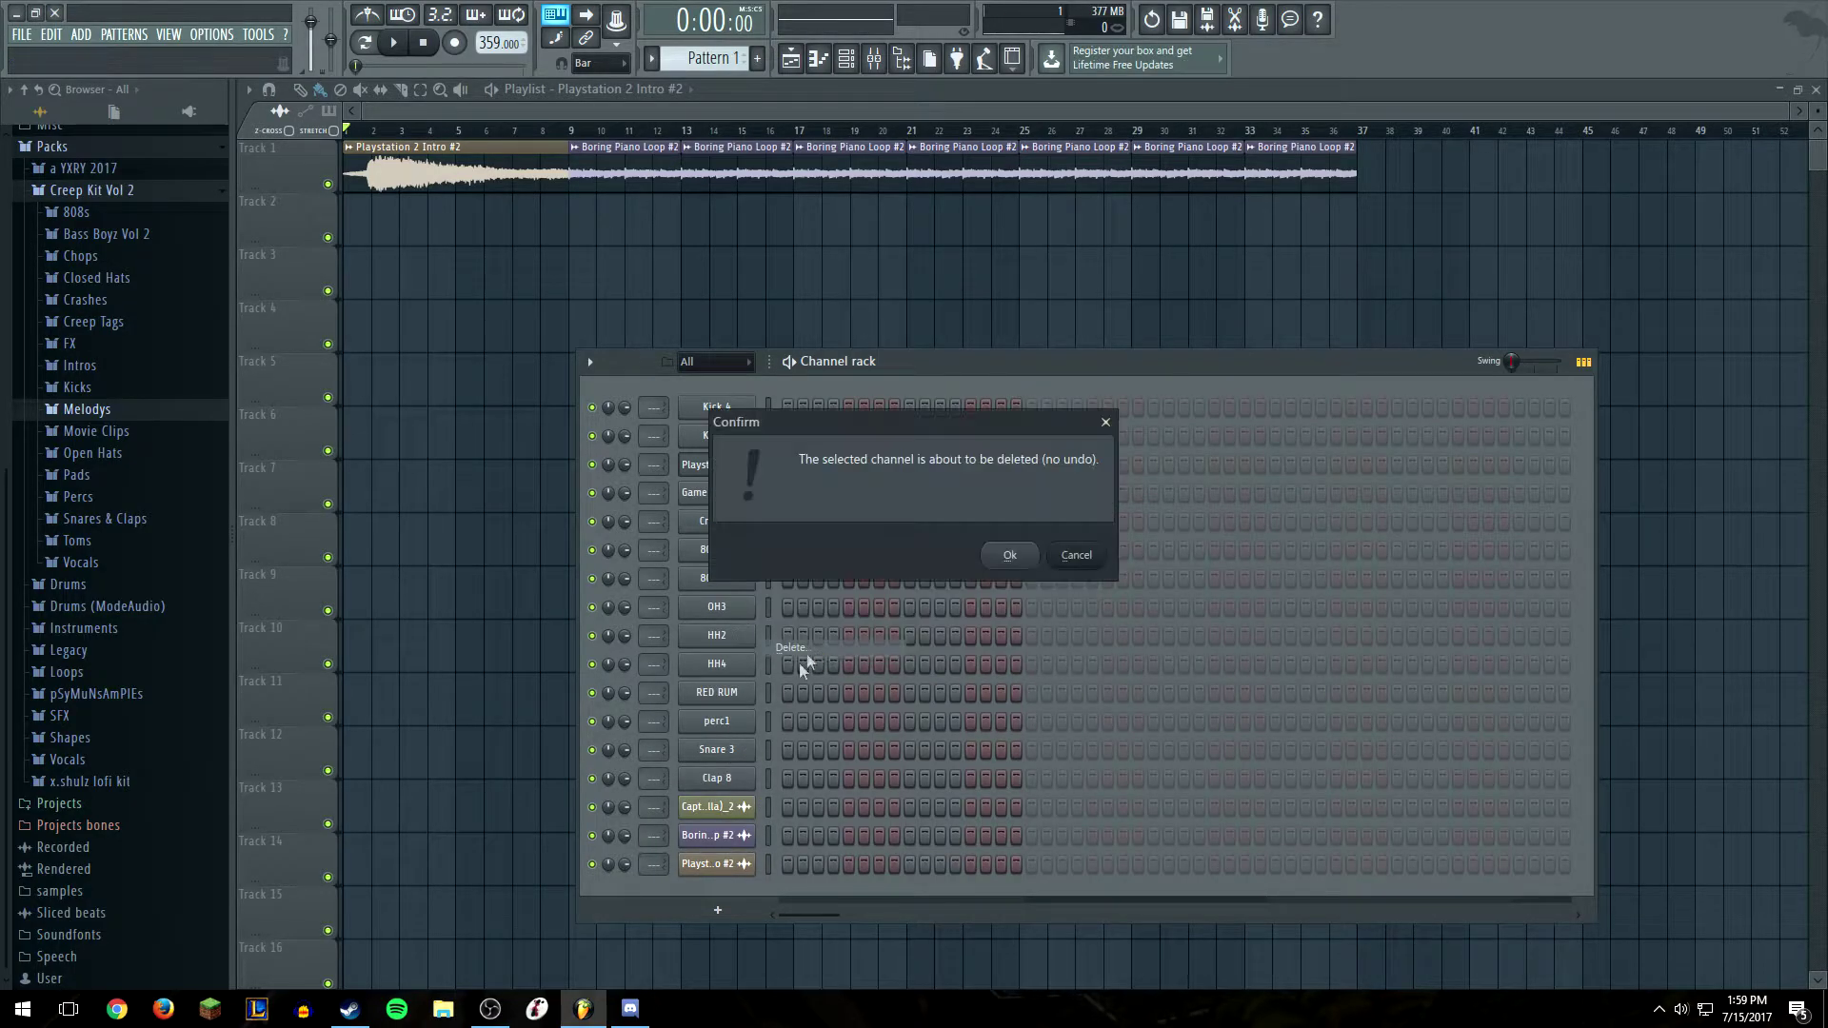
left_click(1008, 556)
Place the Game Cube Intro sample as an audio clip at the start of Track 2 and audition both intros
left_click(728, 474)
left_click_drag(816, 682, 444, 224)
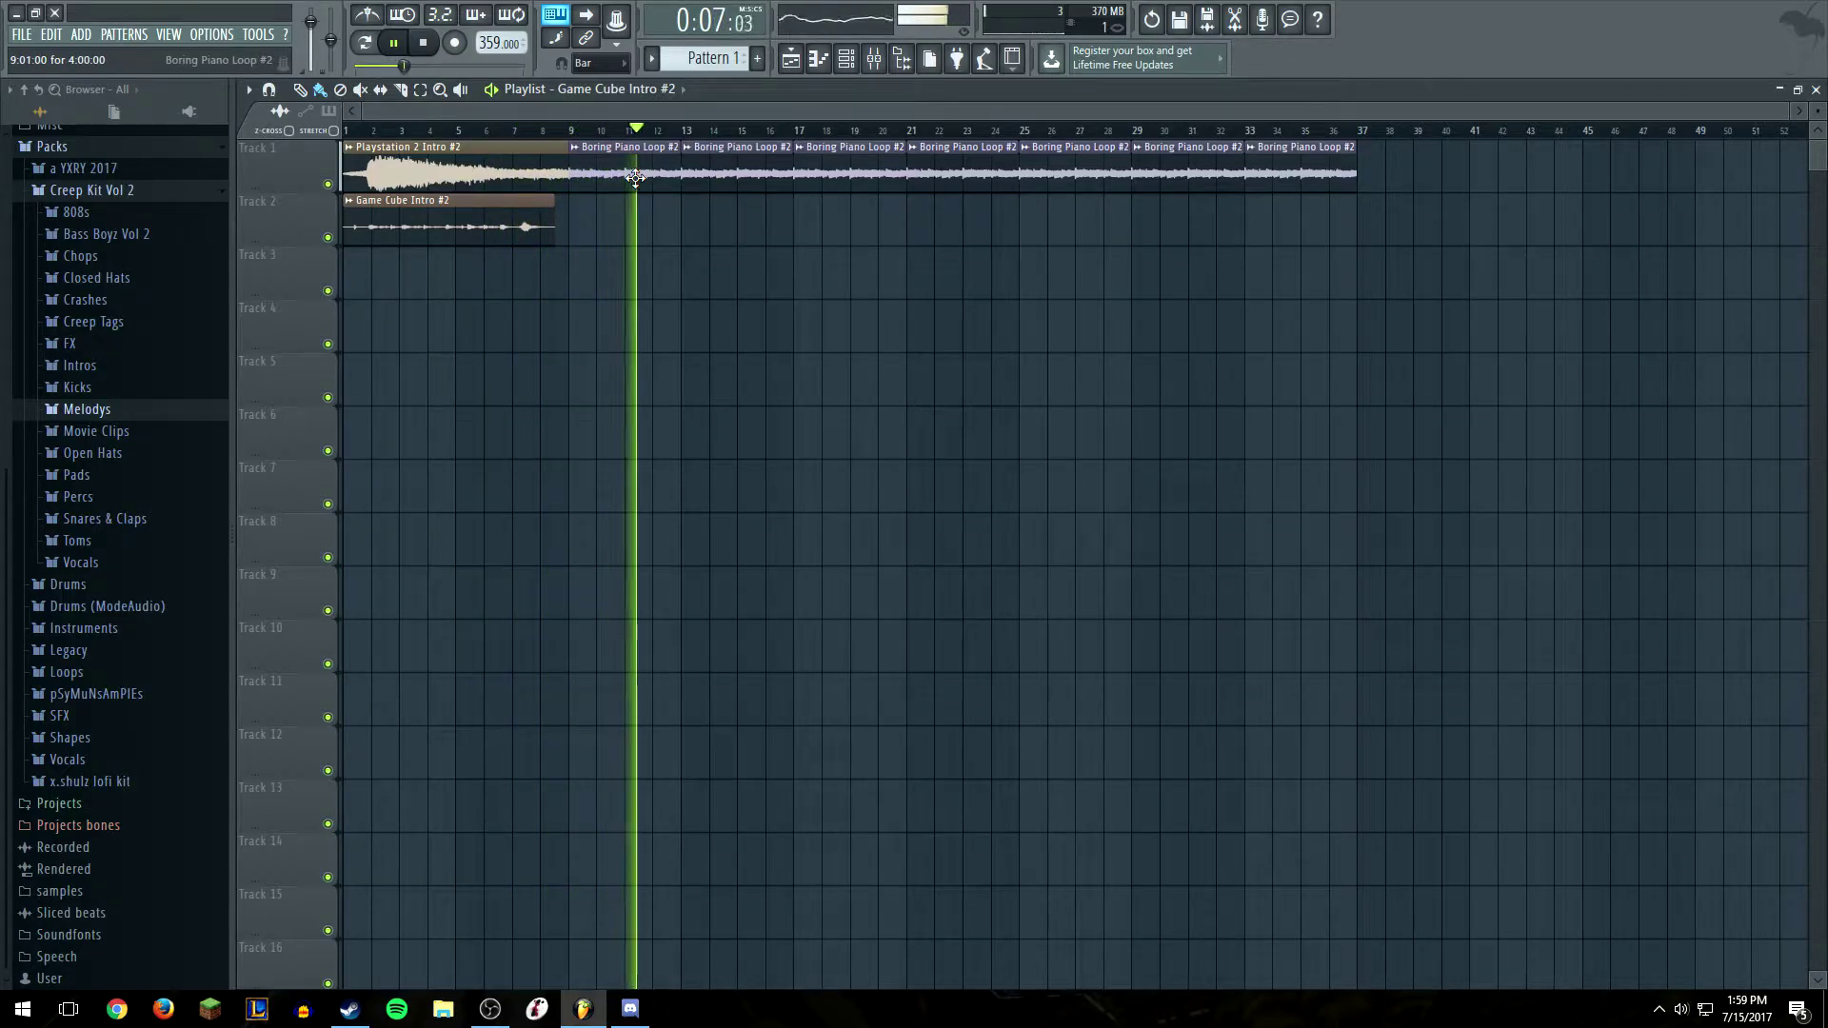
left_click(423, 45)
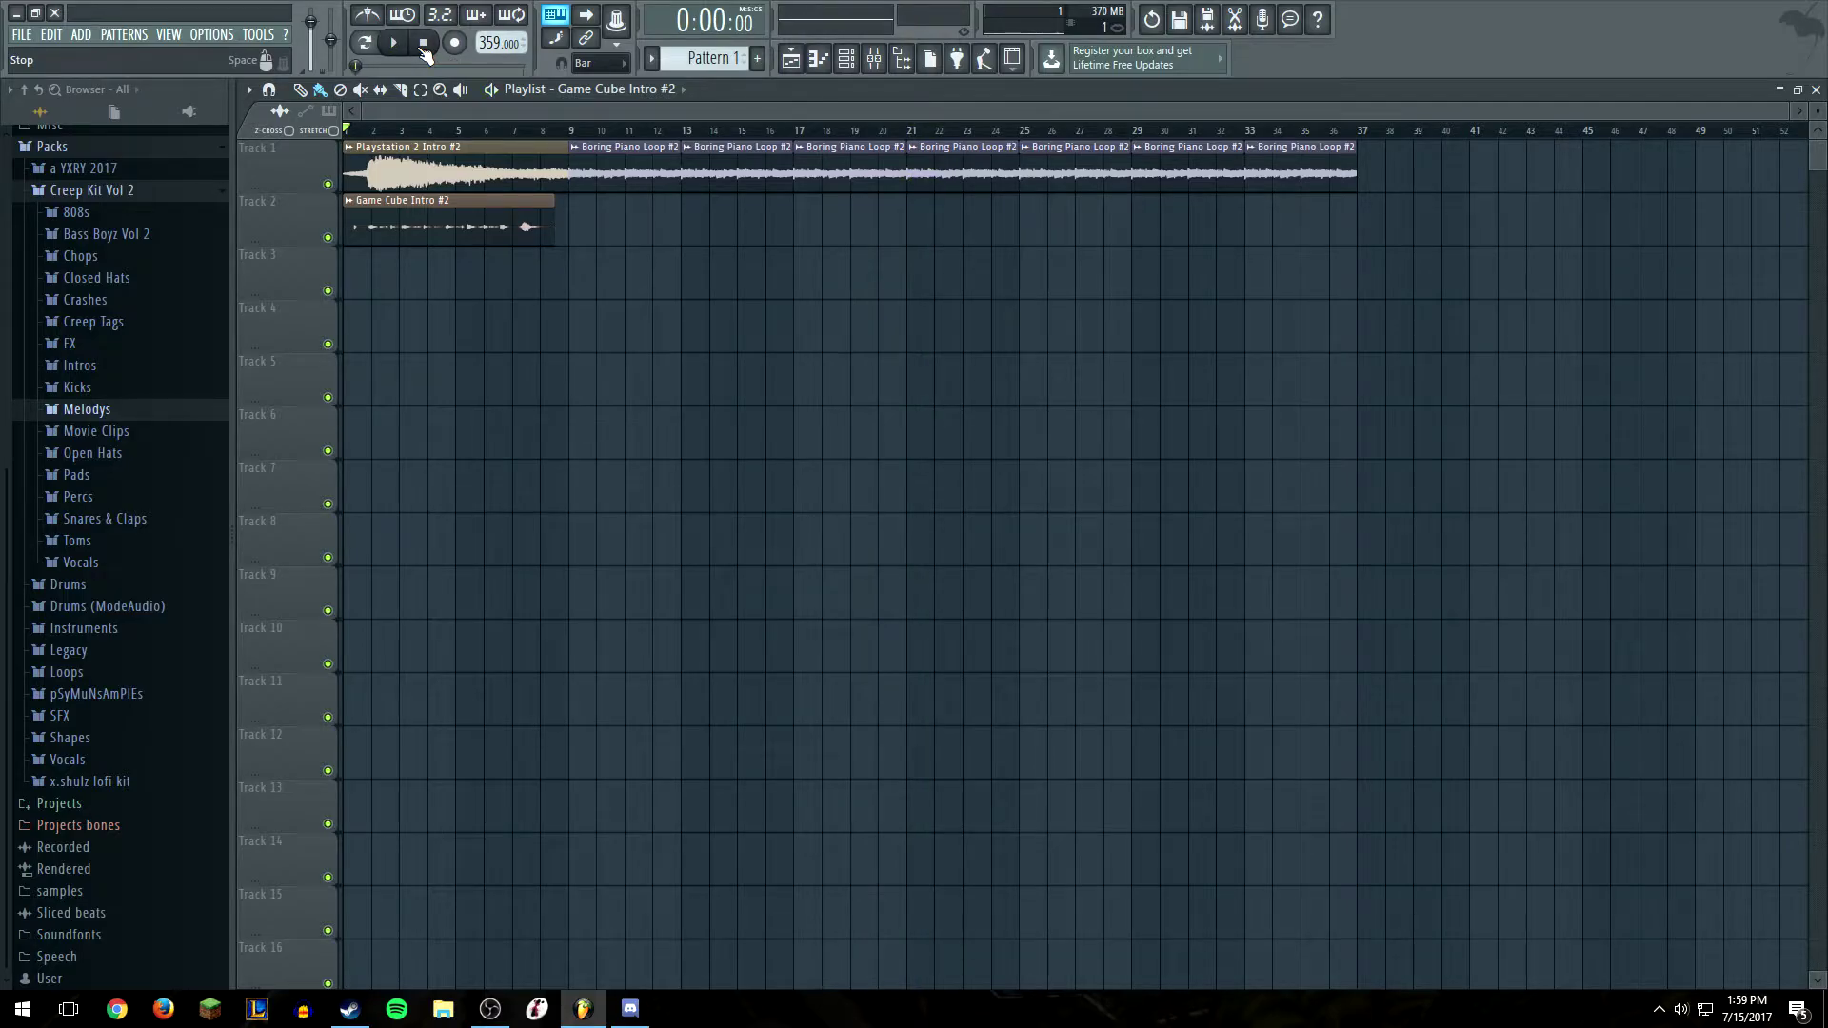
Reopen the channel rack and switch its filter from audio clips to all channels
left_click(820, 76)
left_click(820, 77)
left_click(851, 58)
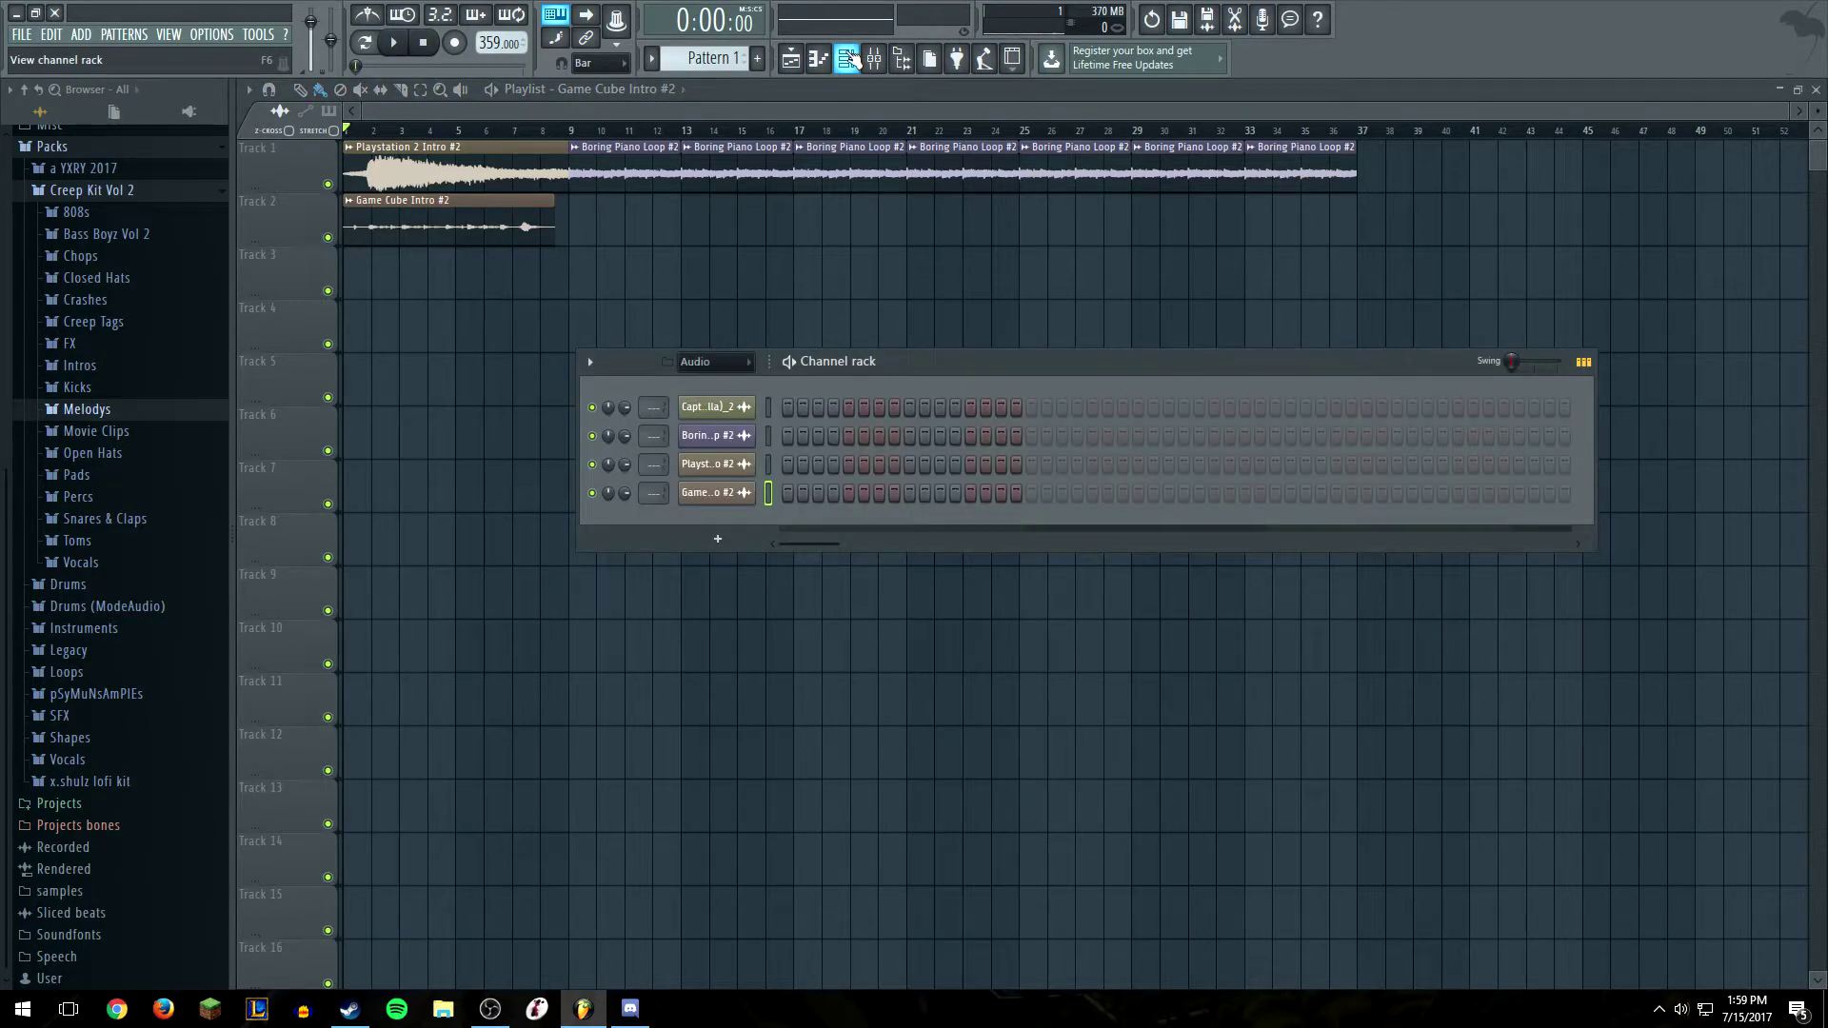
left_click(734, 368)
left_click(717, 385)
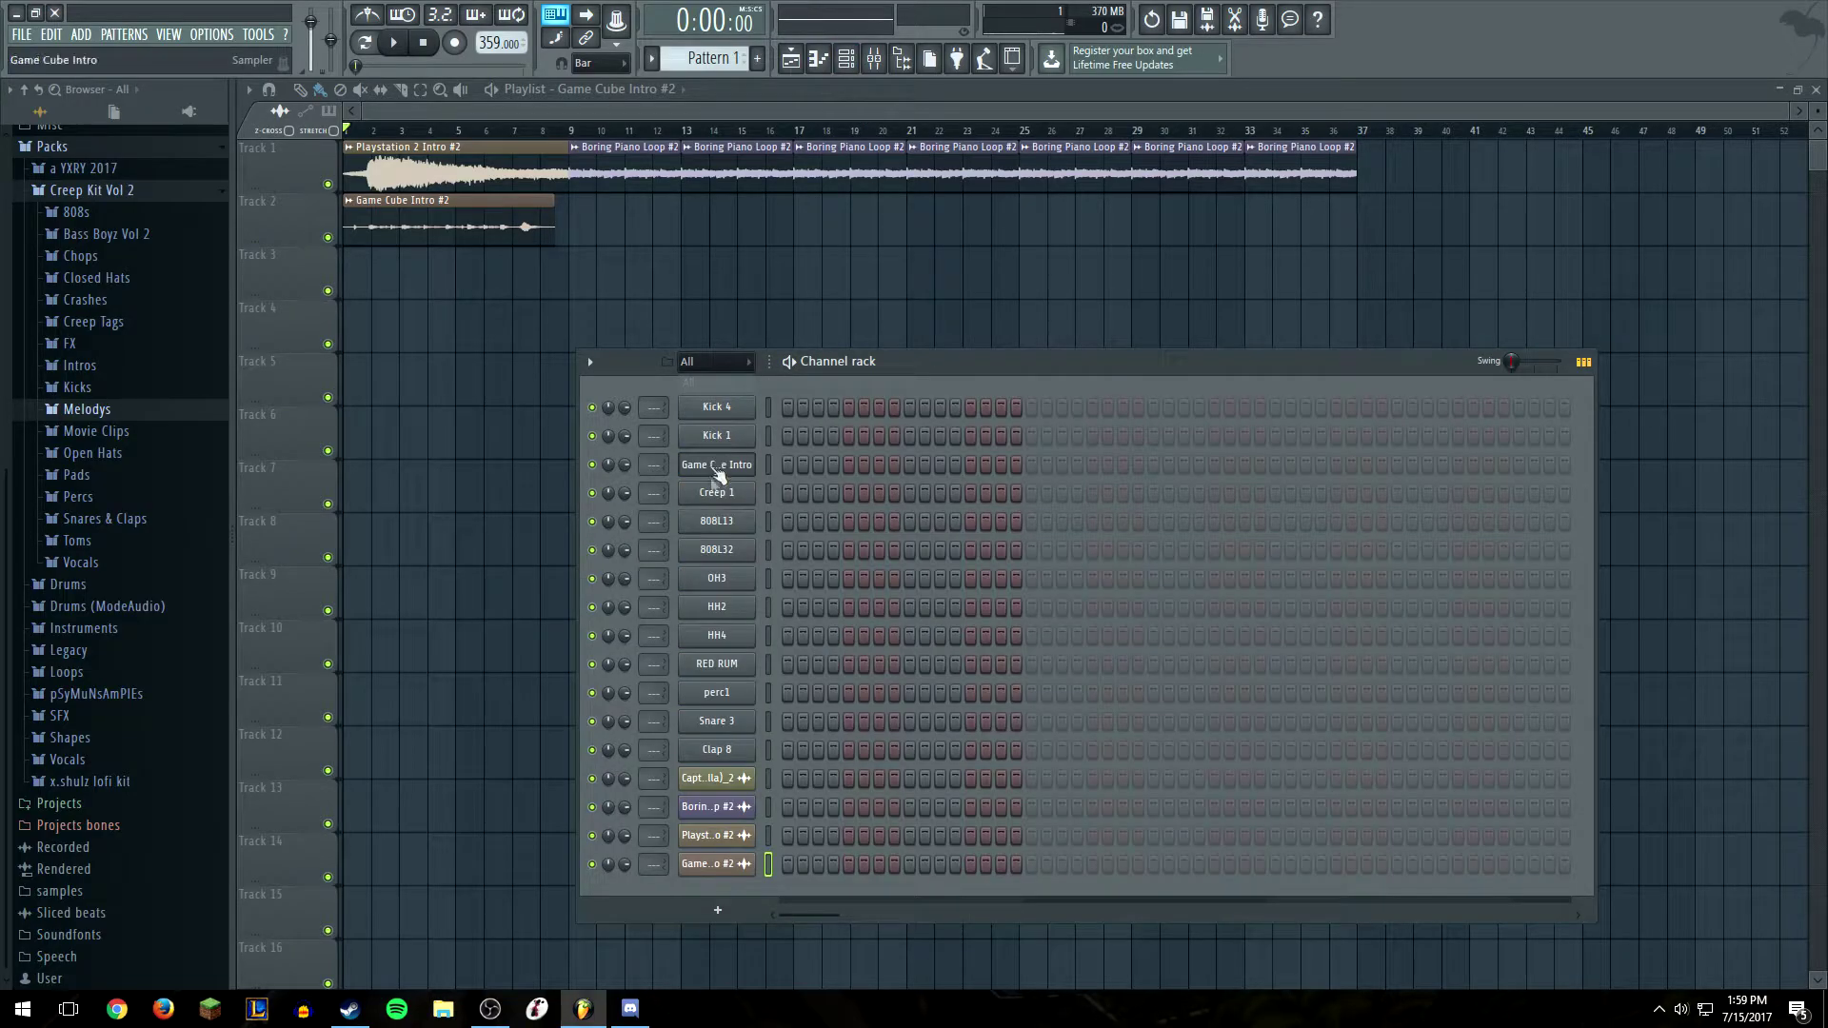
Open the Game Cube and Playstation 2 Intro #2 settings, move the windows clear of the clips and lower the Playstation 2 Intro #2 volume
left_click(716, 863)
left_click_drag(500, 219, 610, 325)
left_click(748, 836)
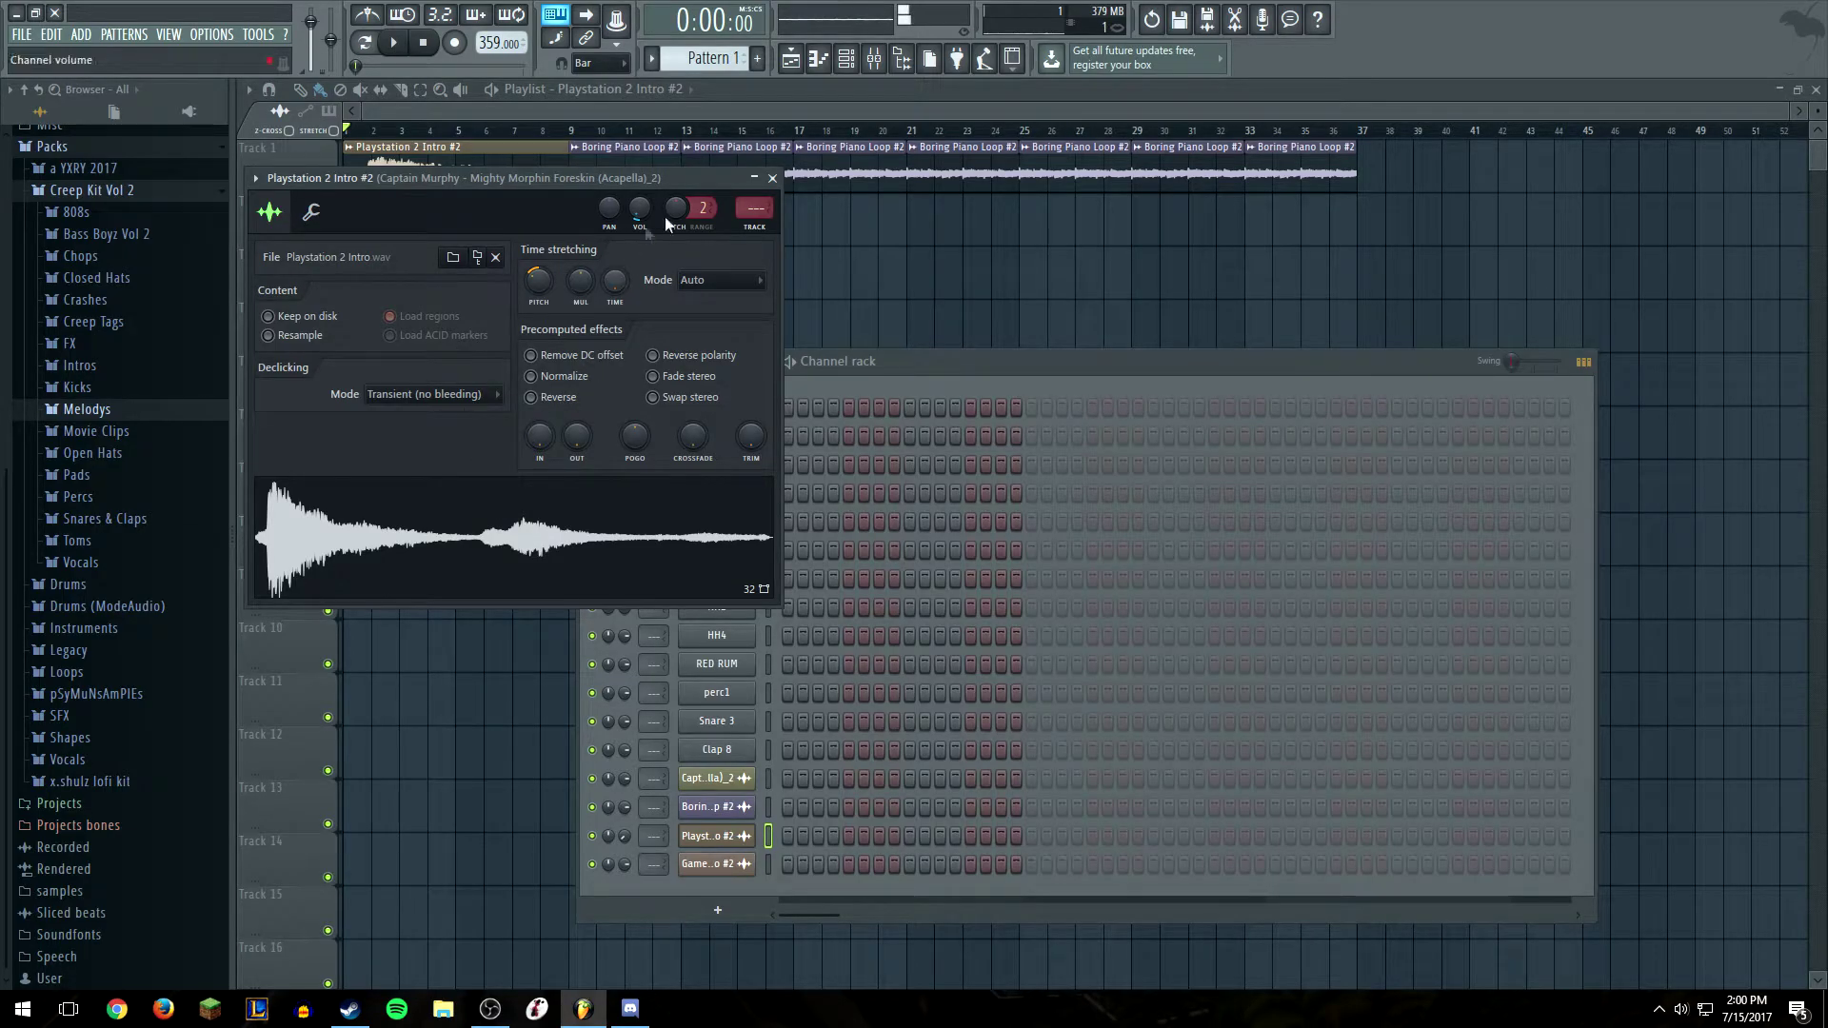
left_click_drag(627, 167, 832, 314)
Lengthen the Game Cube Intro #2 clip with the time-stretch multiplier in Auto mode and audition the result
left_click(743, 867)
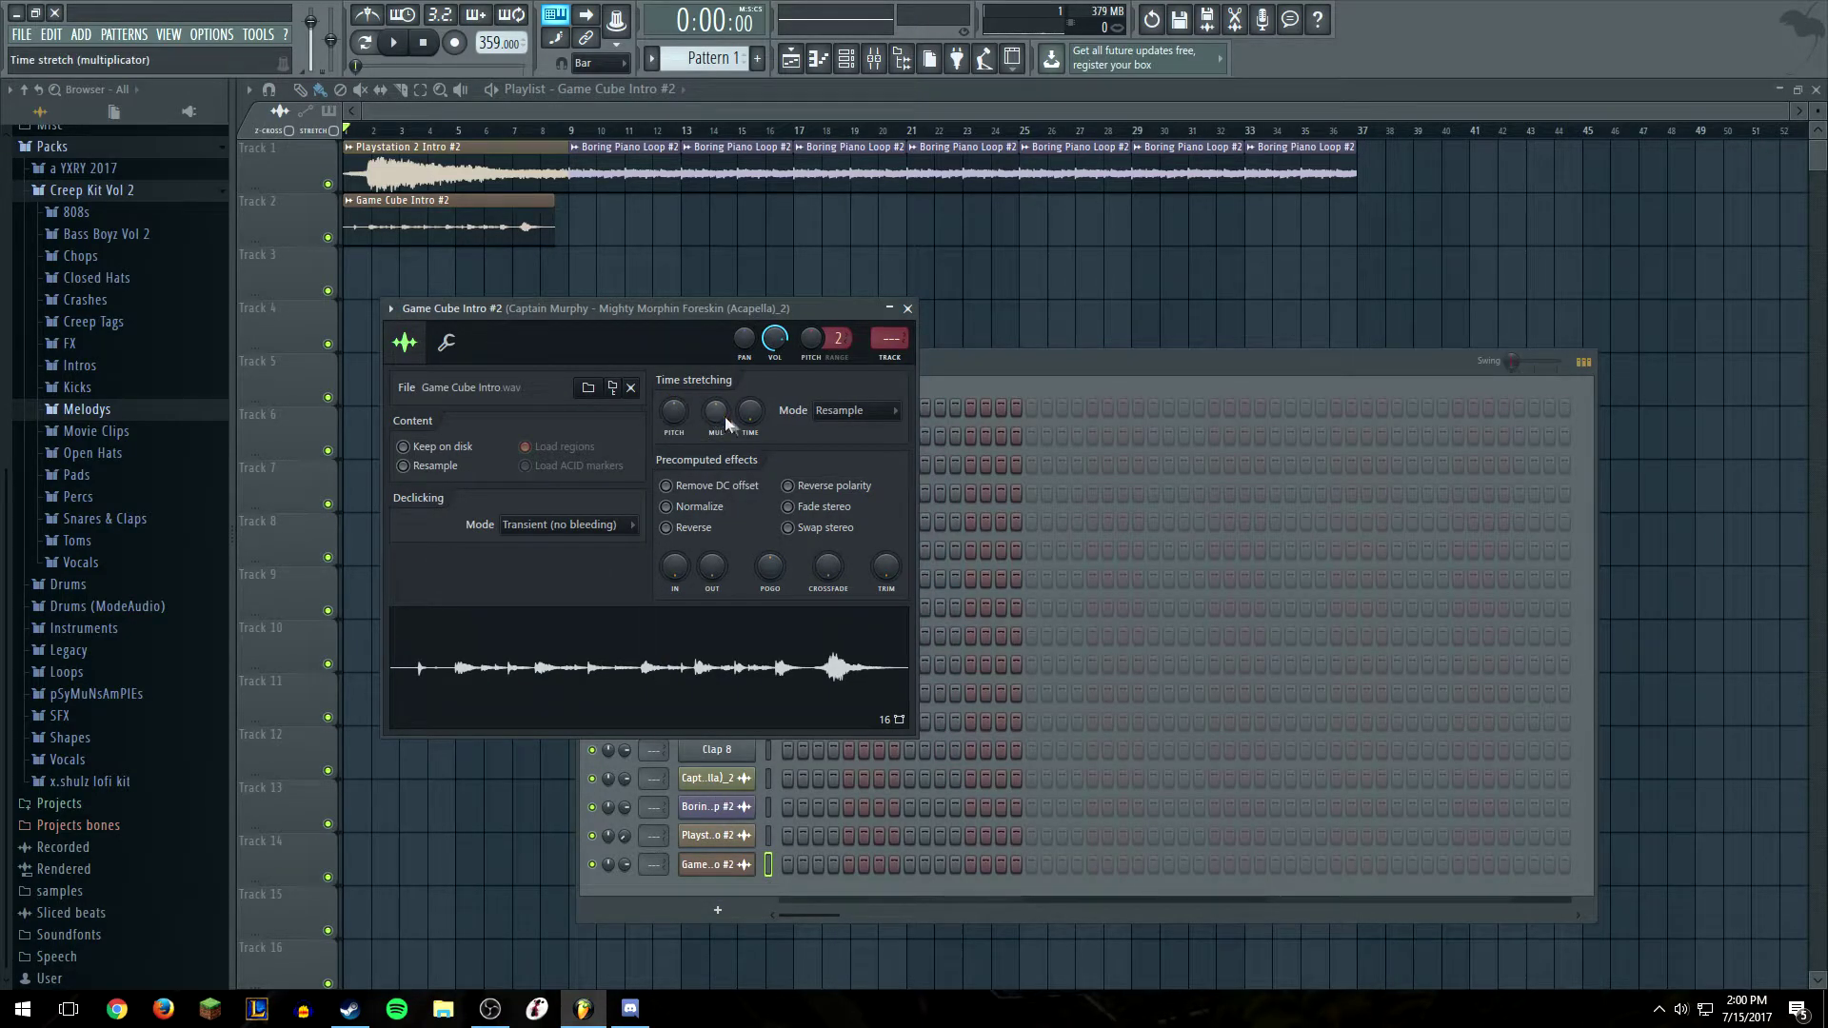
left_click_drag(726, 415, 725, 406)
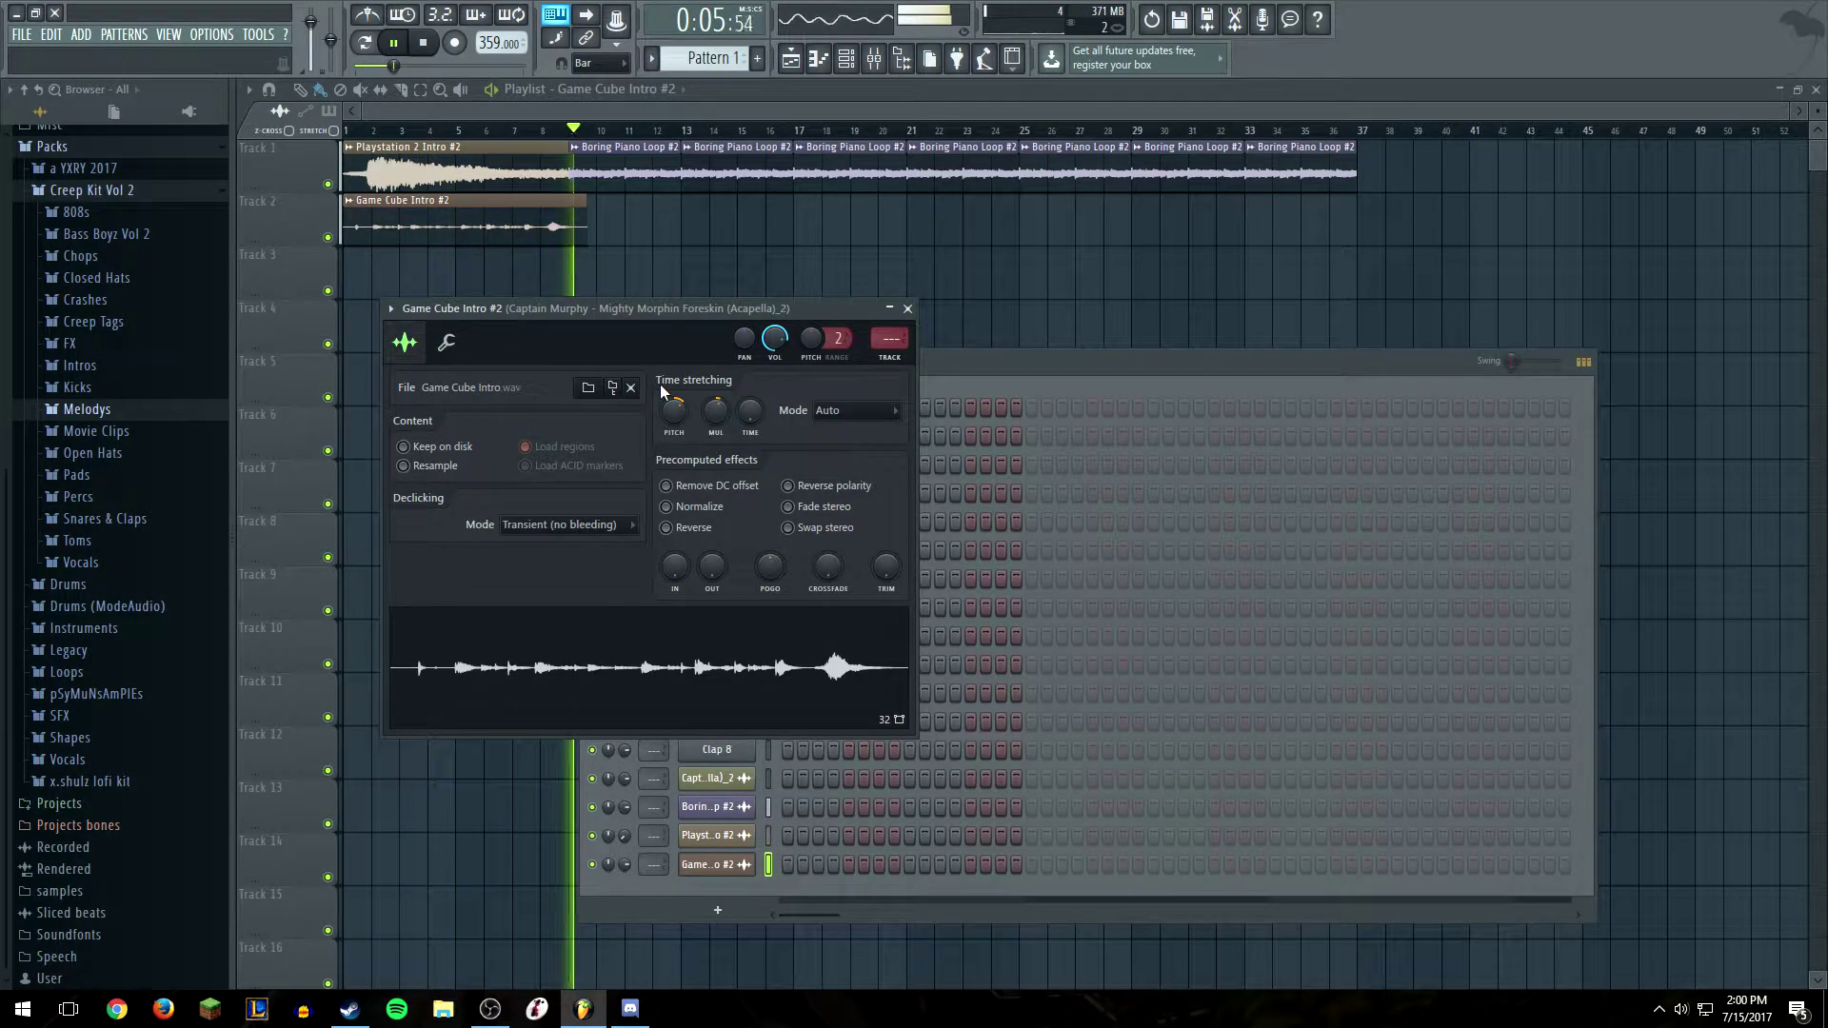
key("space")
key("space")
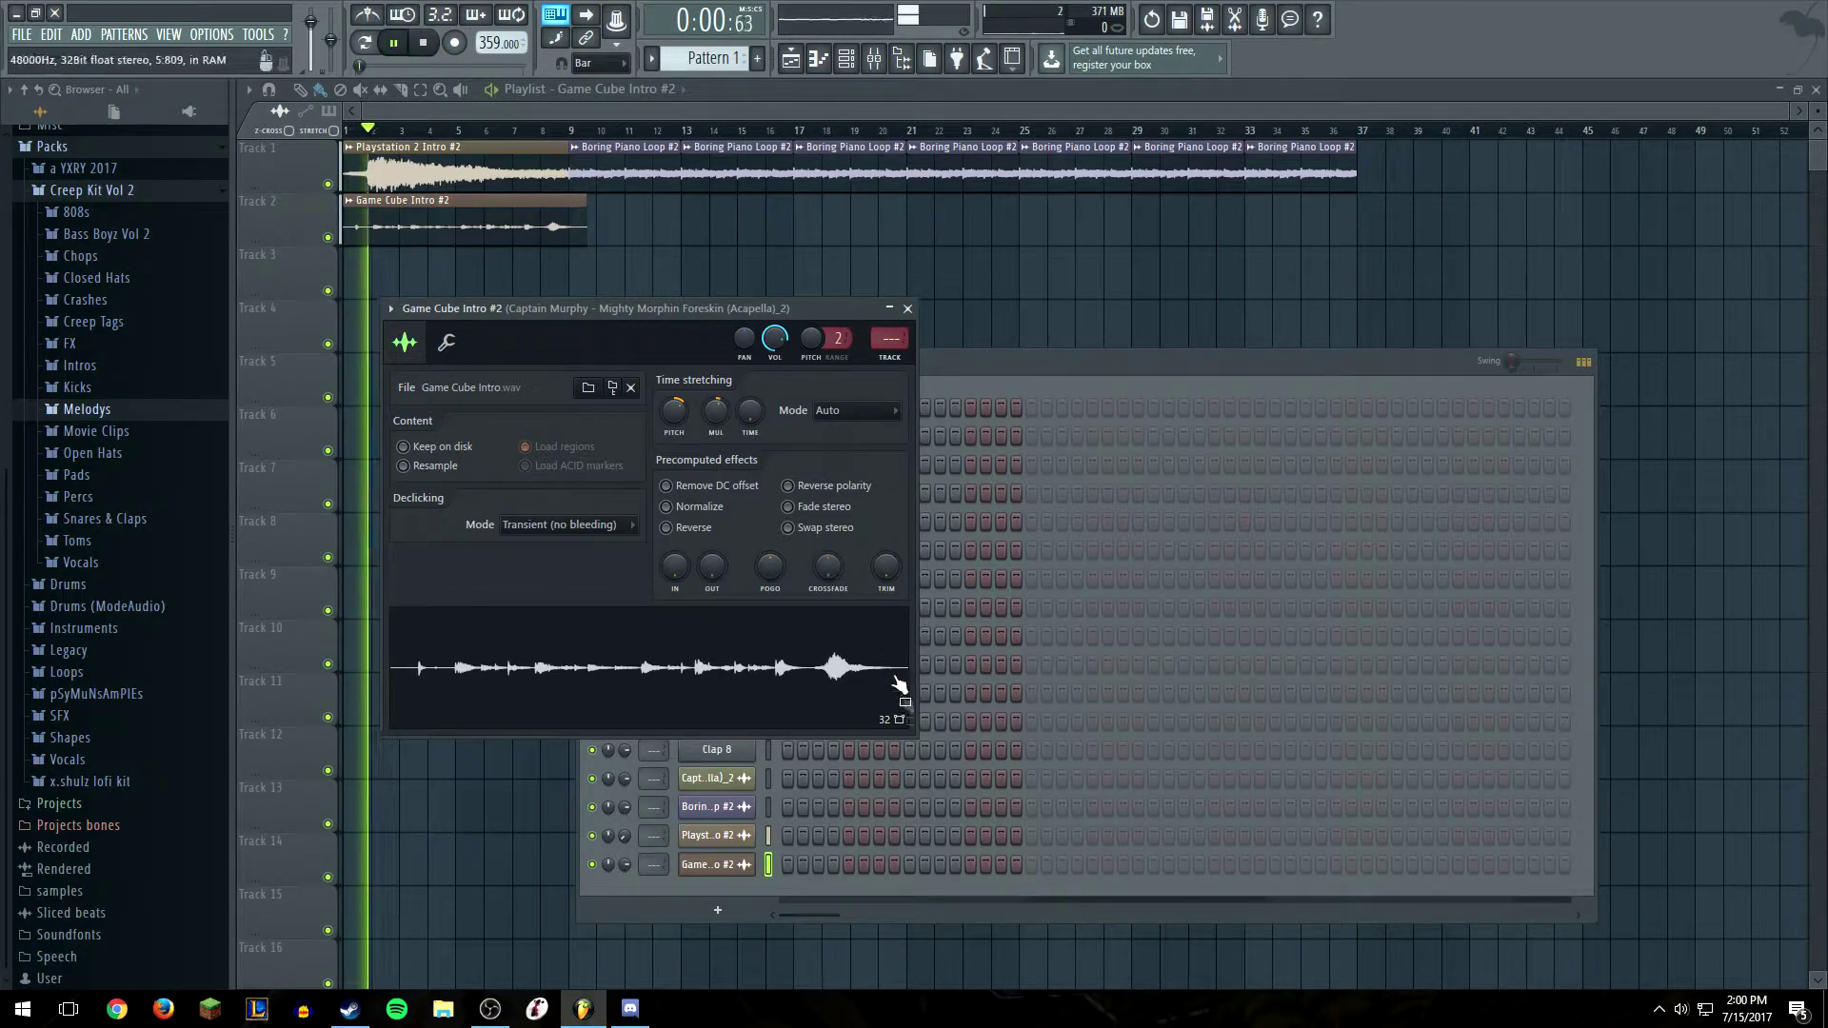
Reset the time-stretch pitch of Playstation 2 Intro #2 and Game Cube Intro #2 while auditioning the arrangement
left_click(738, 835)
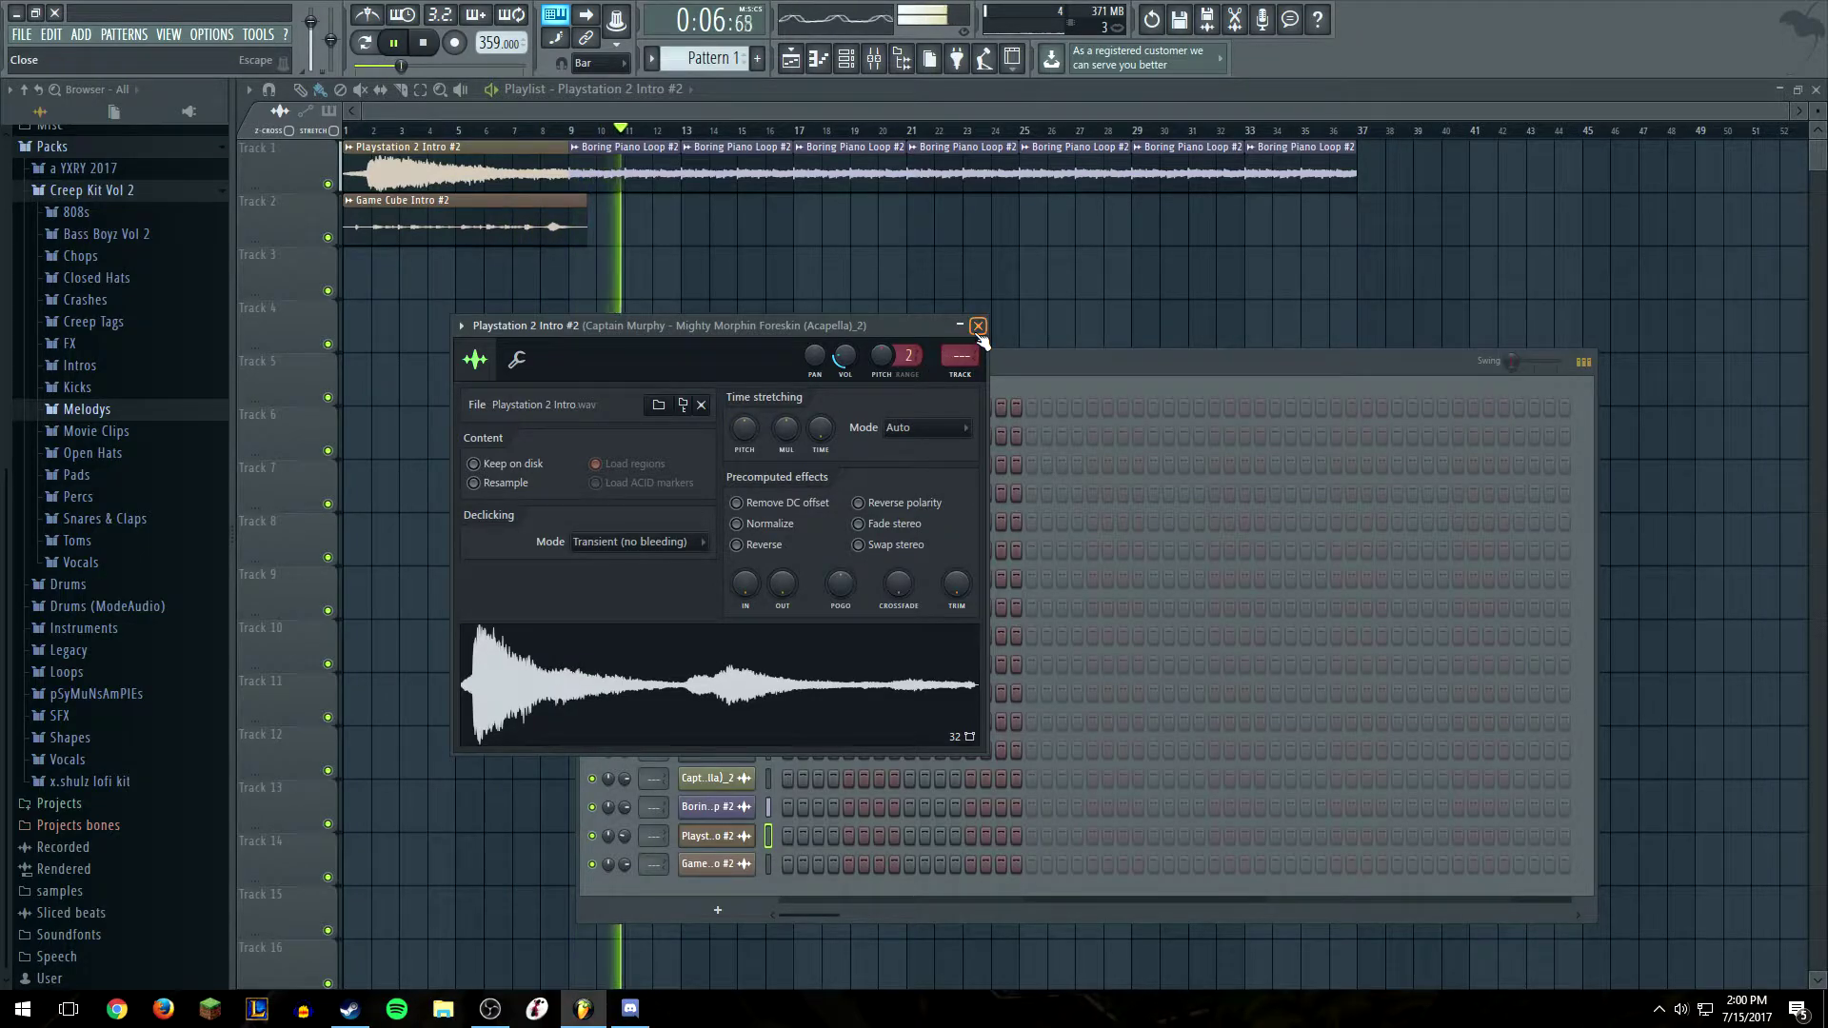
left_click(978, 326)
key("space")
left_click(719, 864)
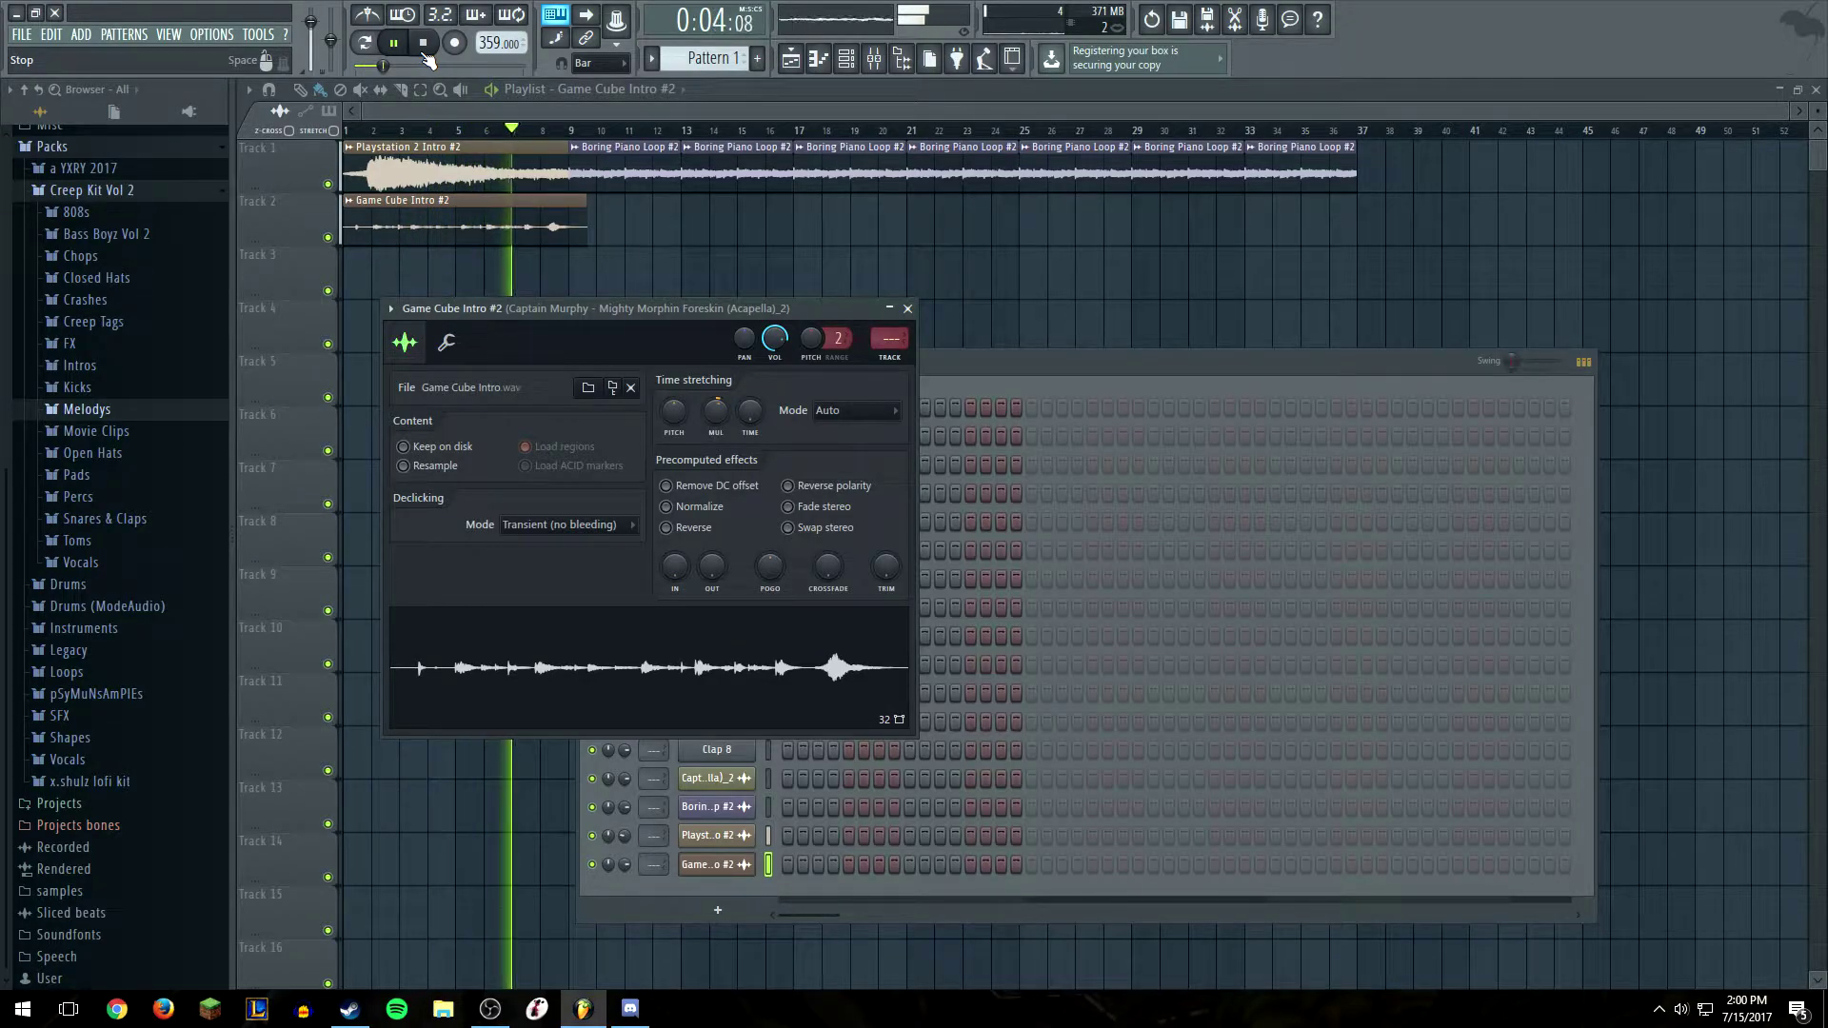
Trim the Game Cube Intro #2 clip on Track 2 to end just before bar 9 and audition its transition into the piano loop
left_click(569, 217)
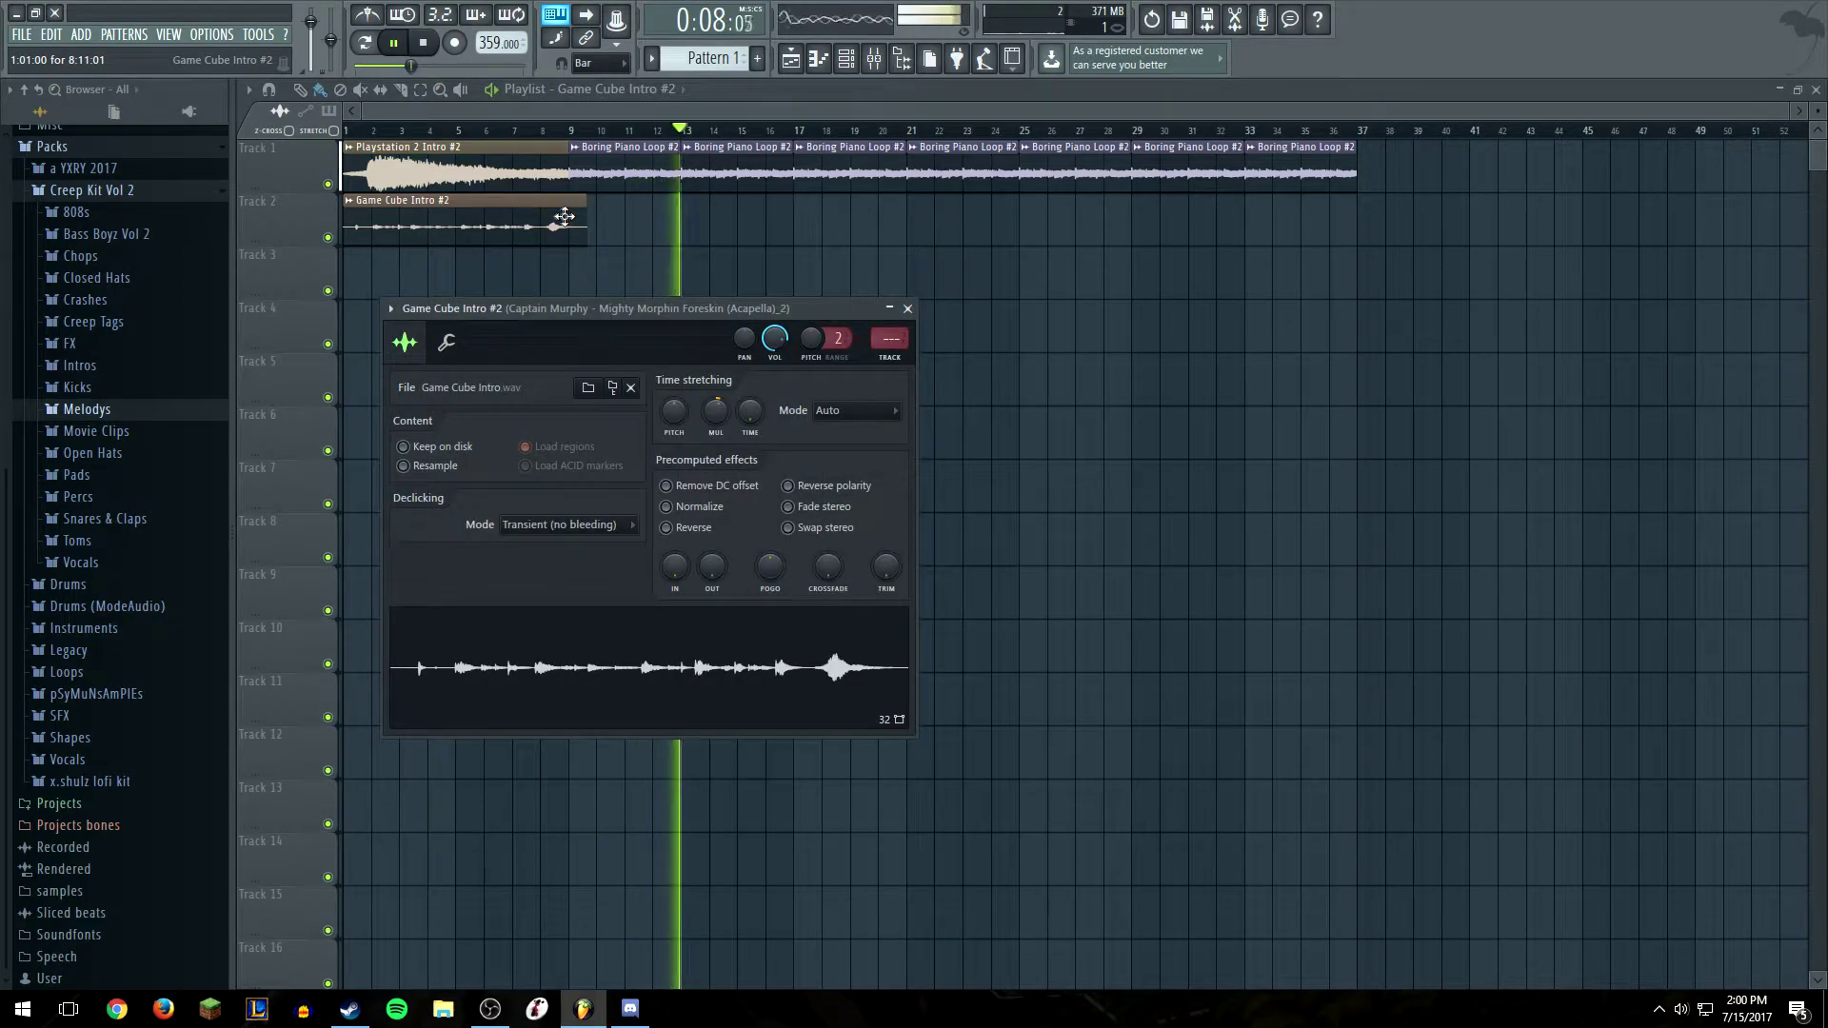
left_click_drag(564, 217, 560, 218)
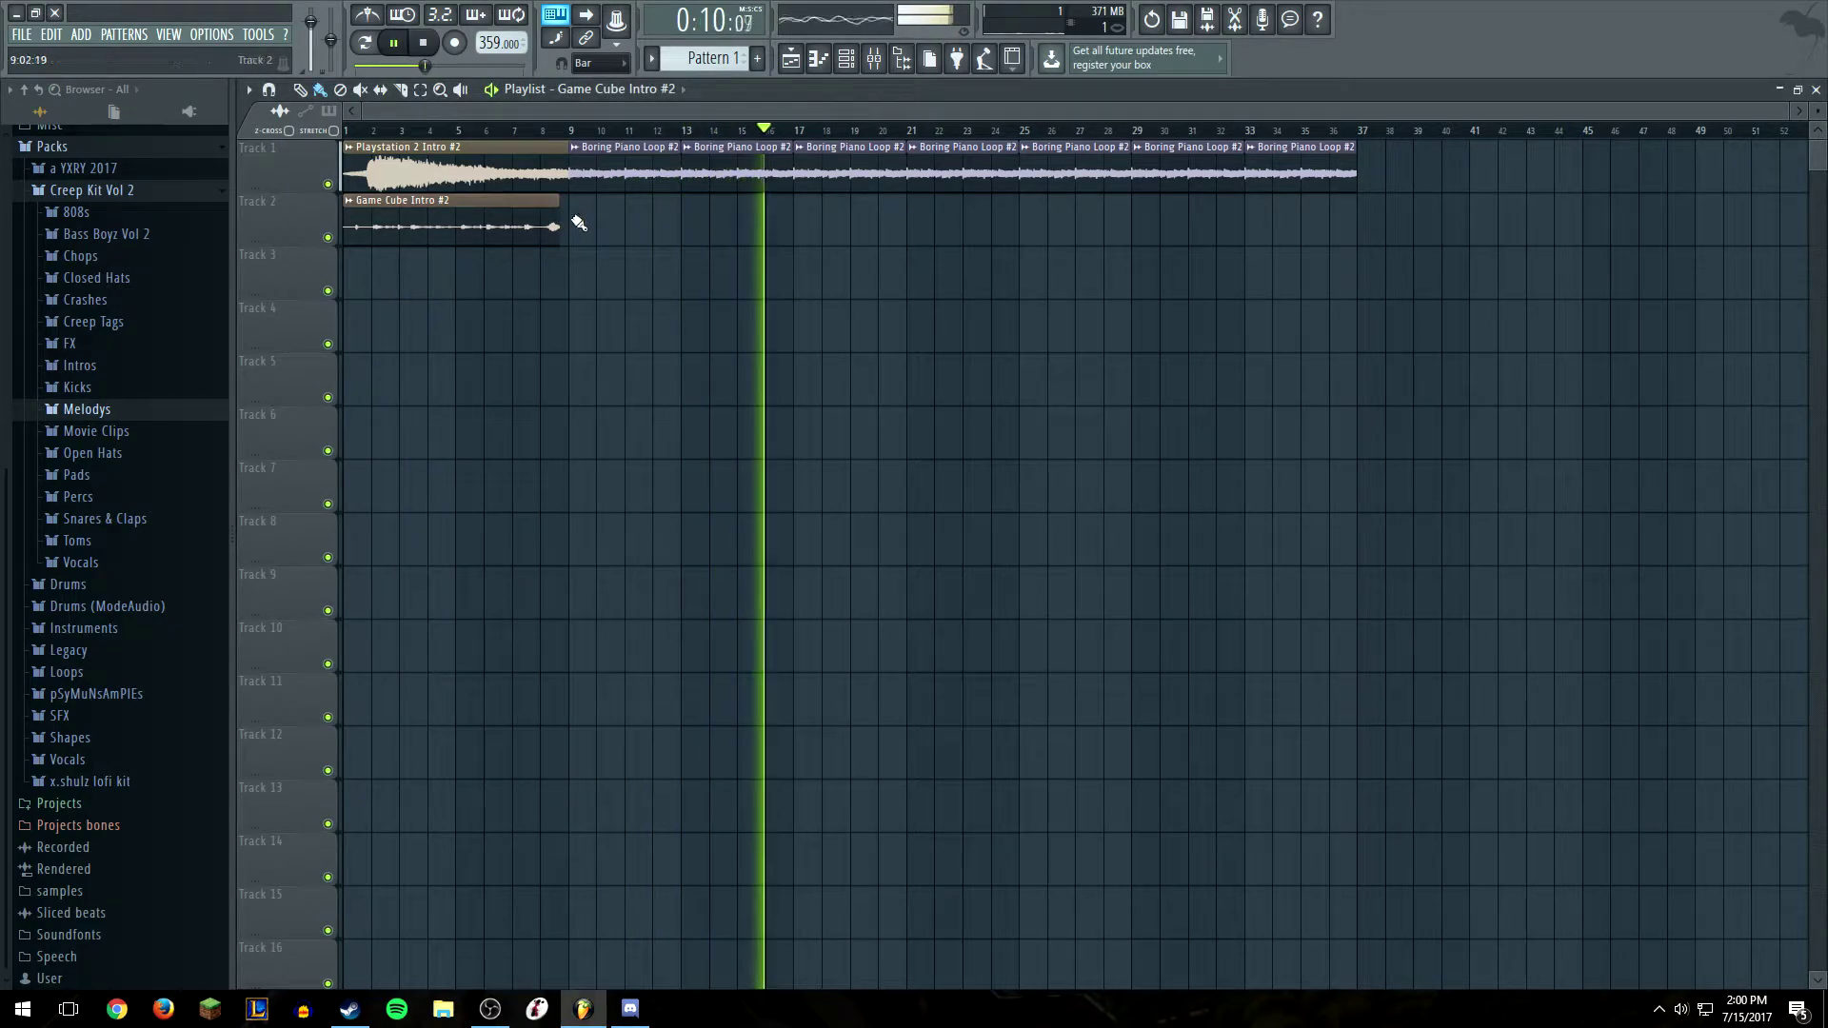
left_click(501, 133)
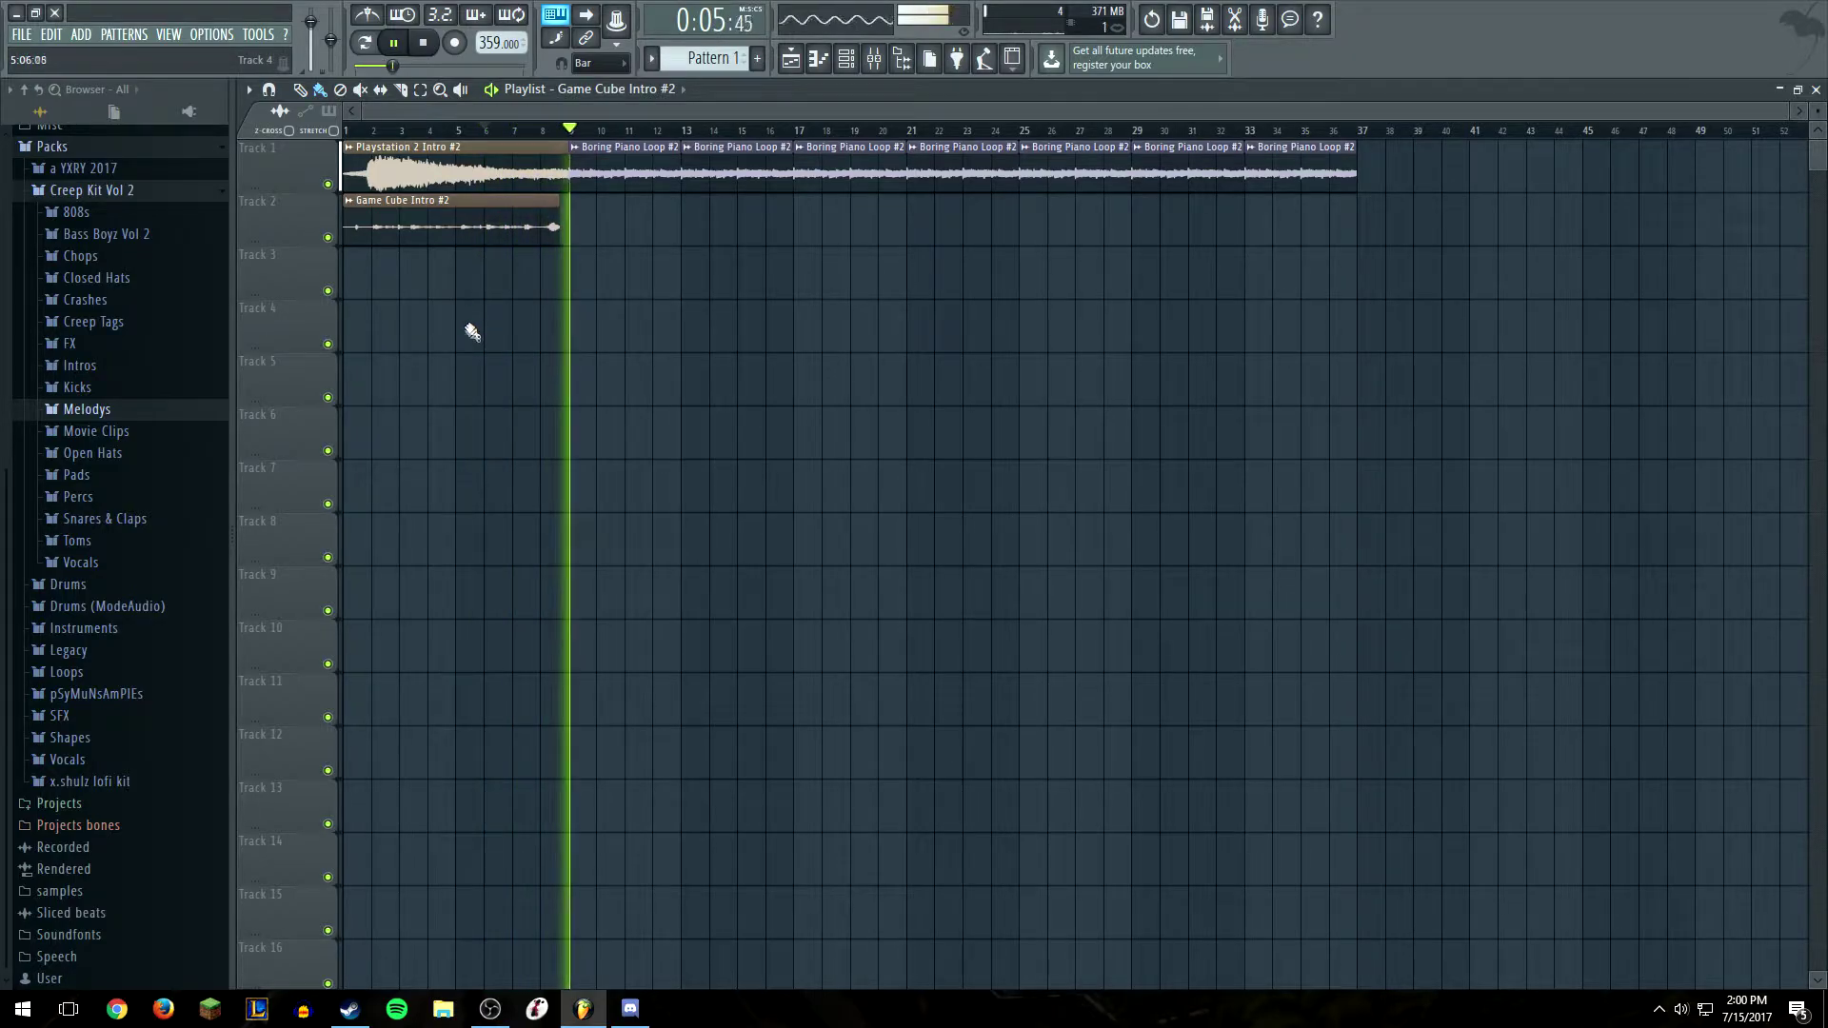
left_click(473, 131)
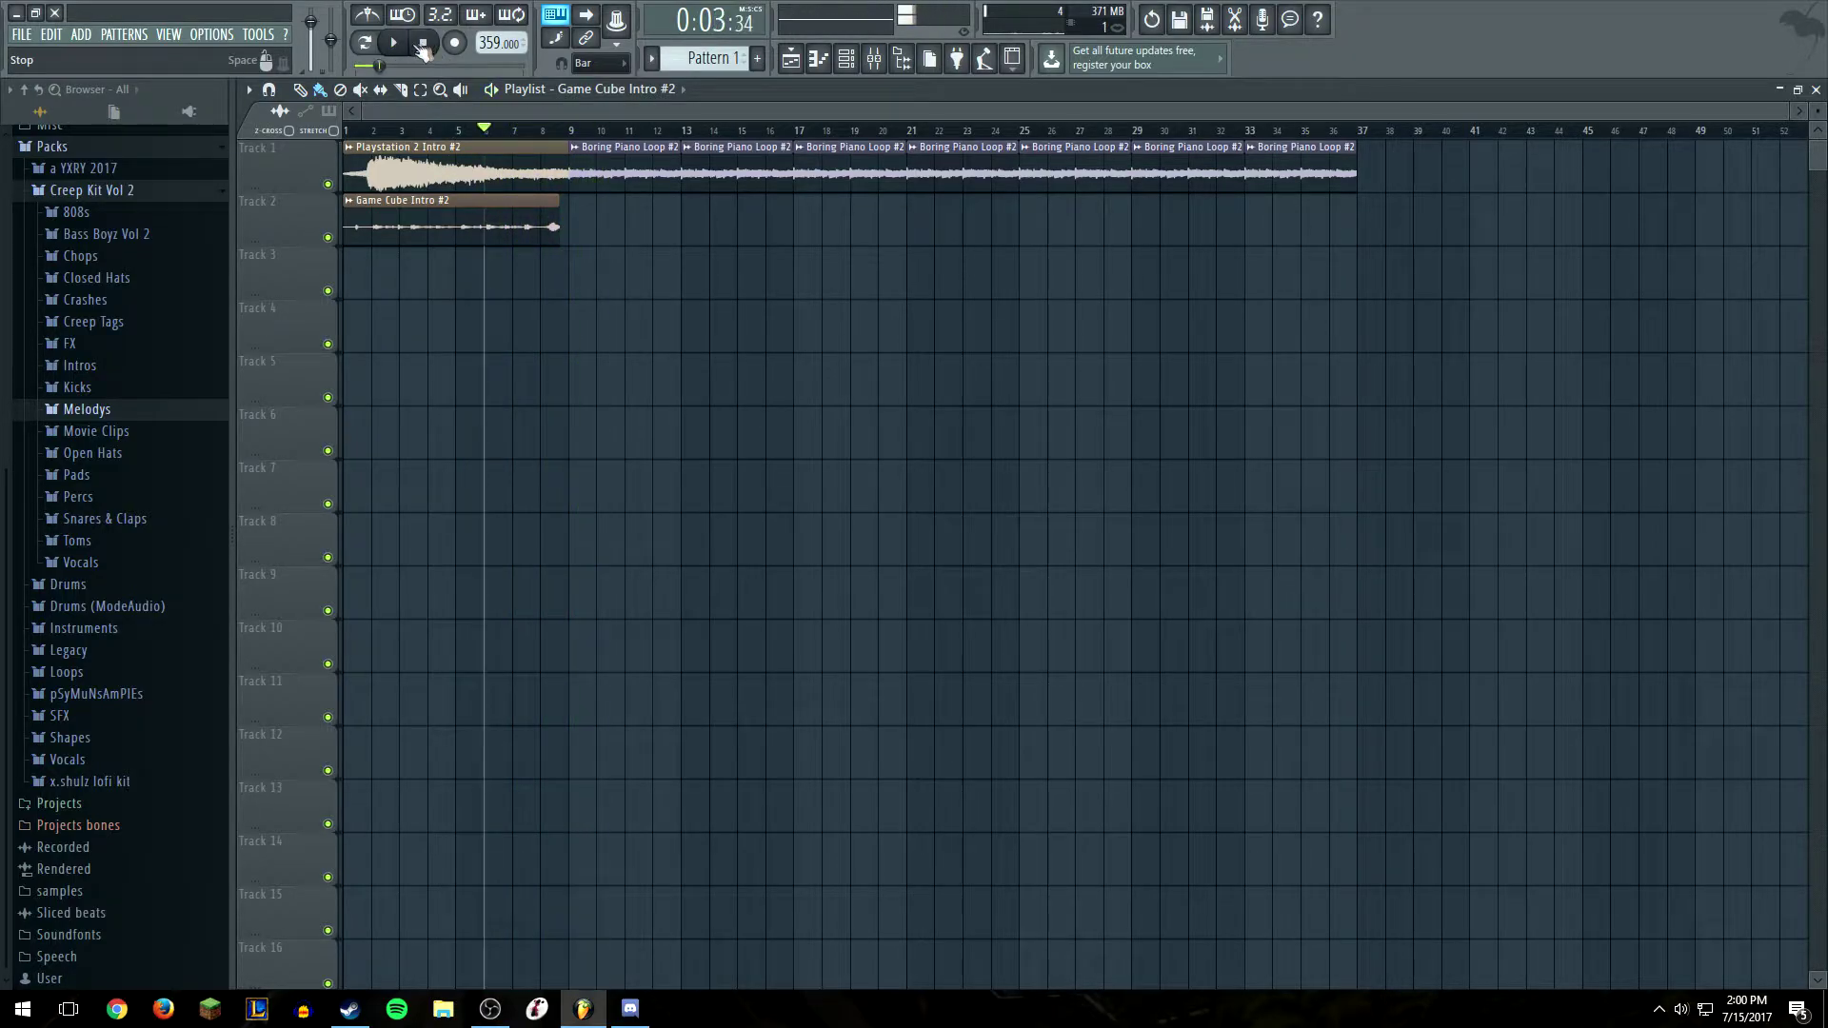
left_click(575, 147)
left_click(426, 43)
left_click(426, 44)
Move the first Boring Piano Loop #2 clip on Track 1 to start at bar 10 and audition the gap after the intro
left_click_drag(643, 150, 669, 195)
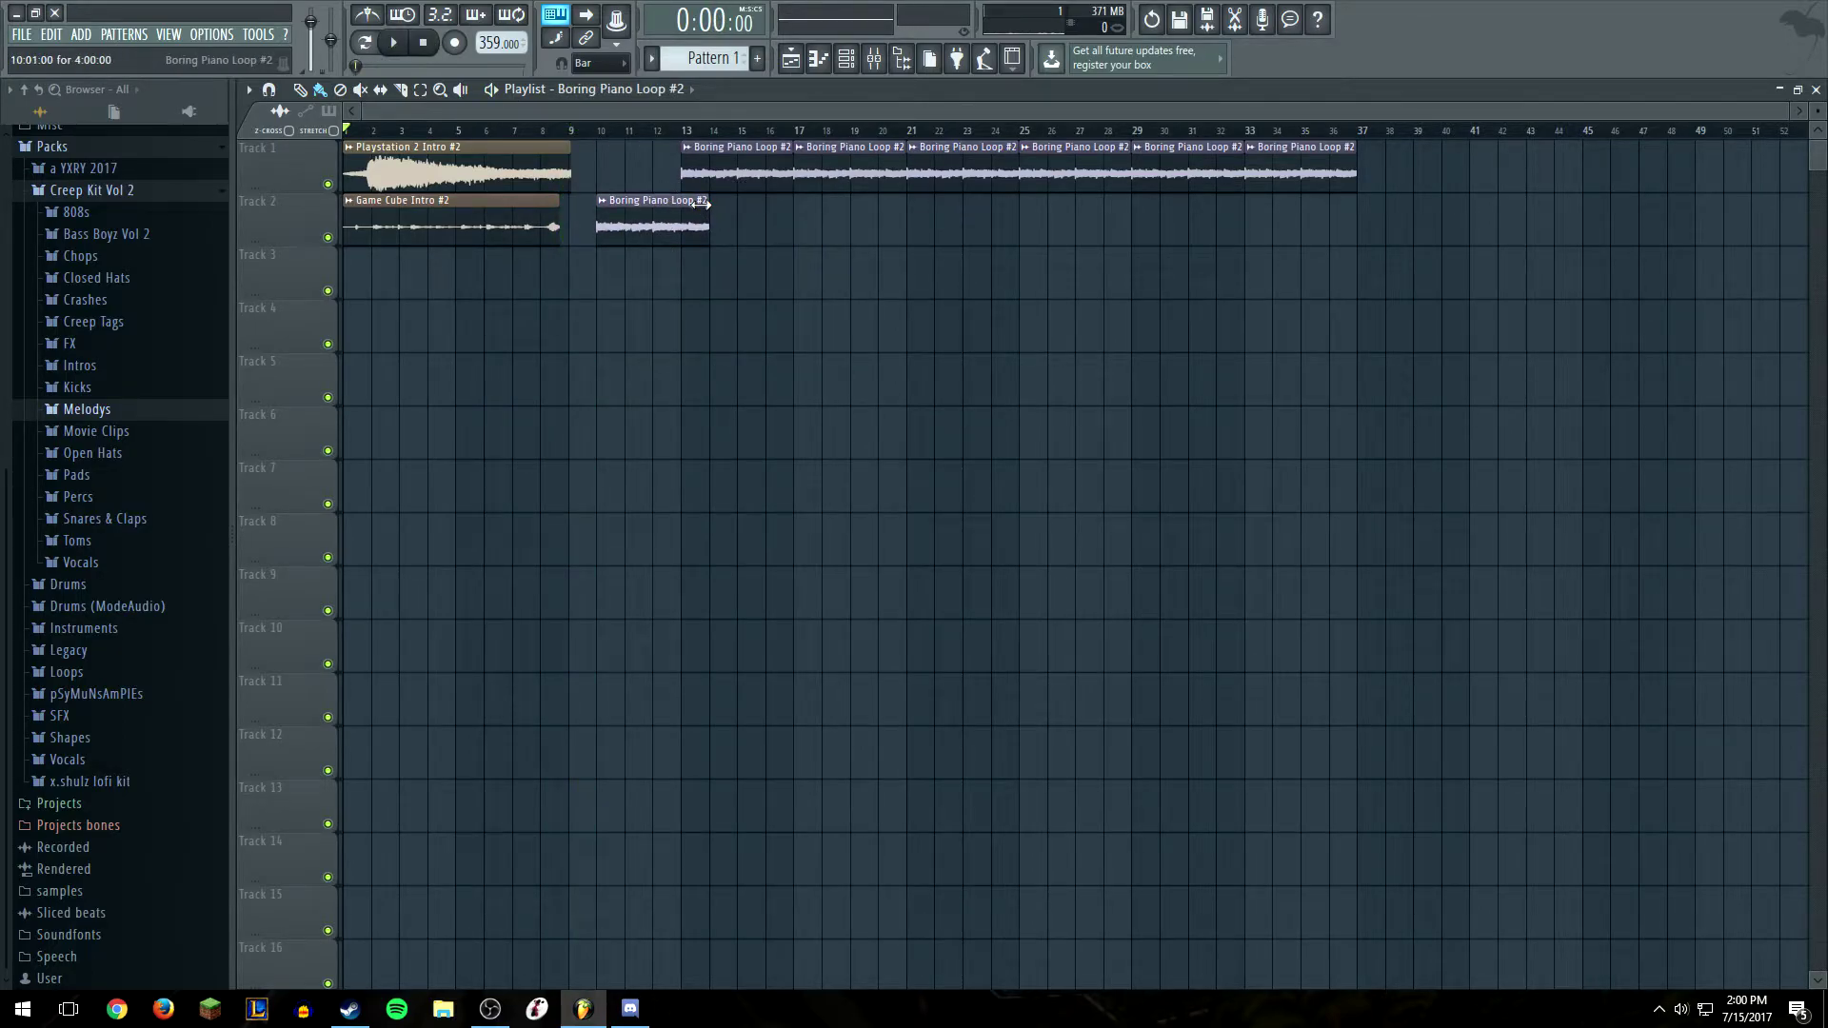
left_click_drag(662, 171, 662, 141)
left_click(404, 43)
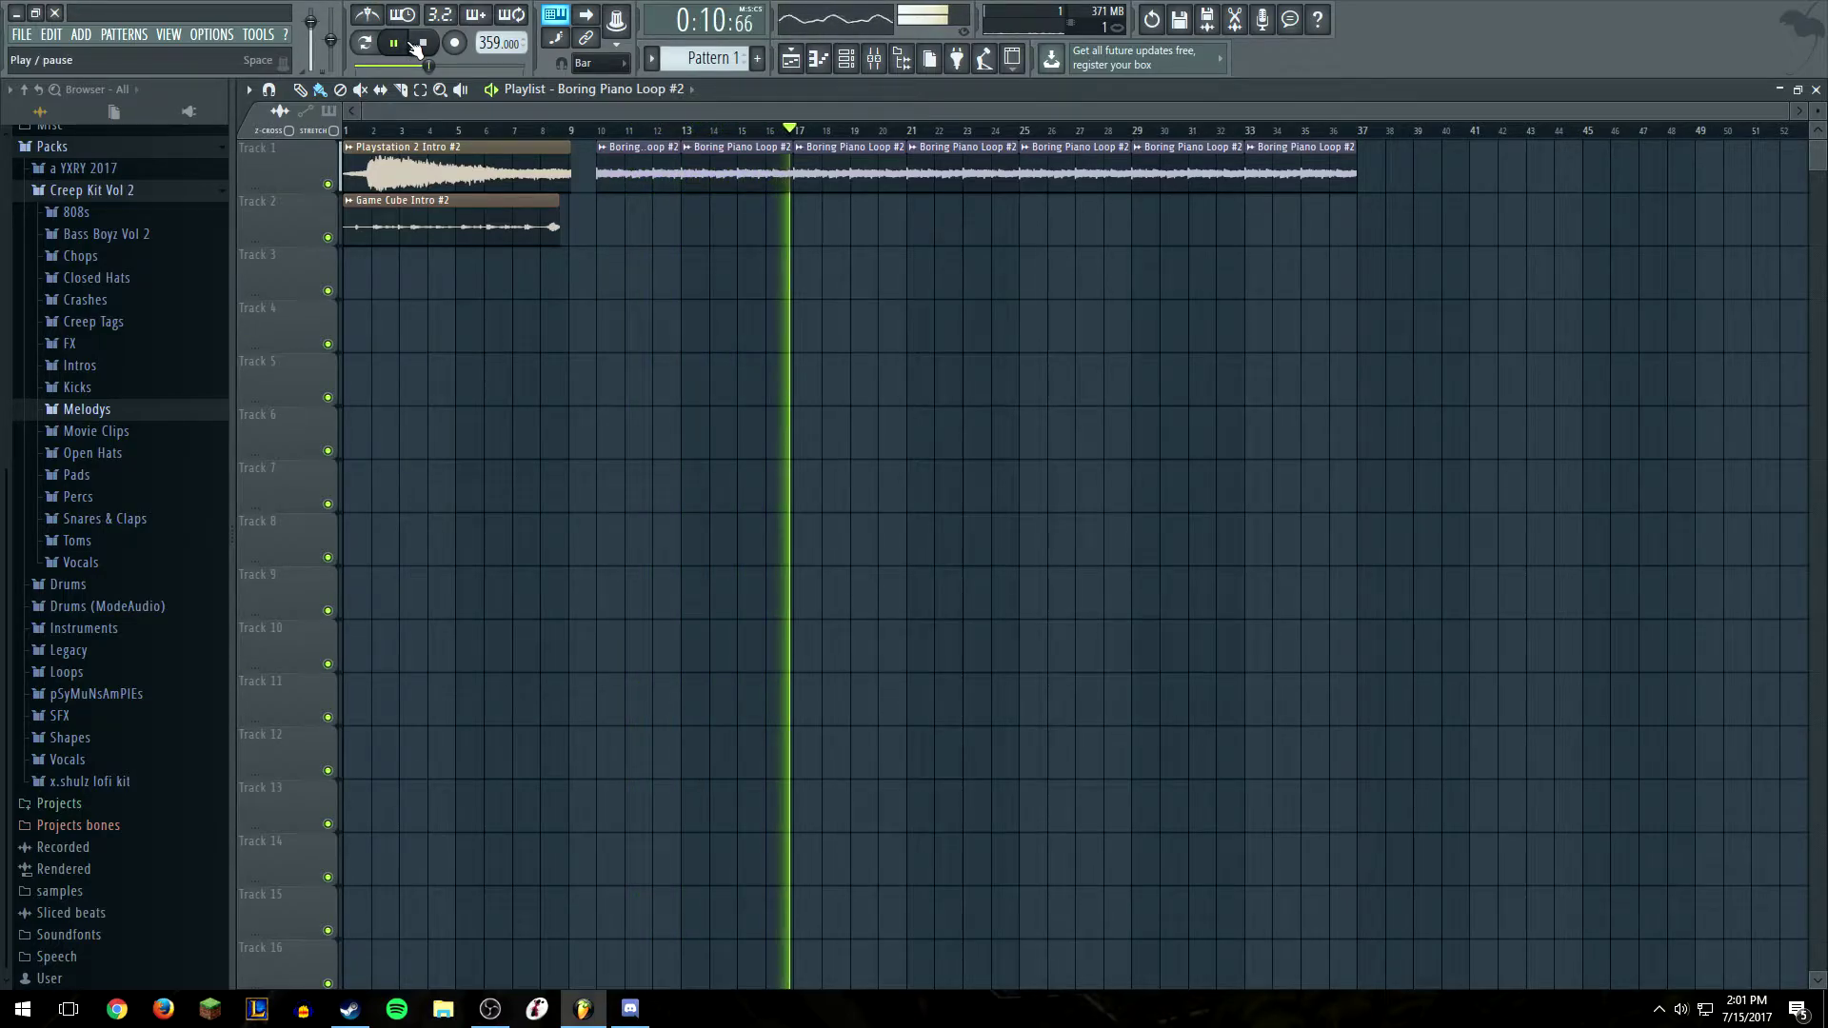
key("space")
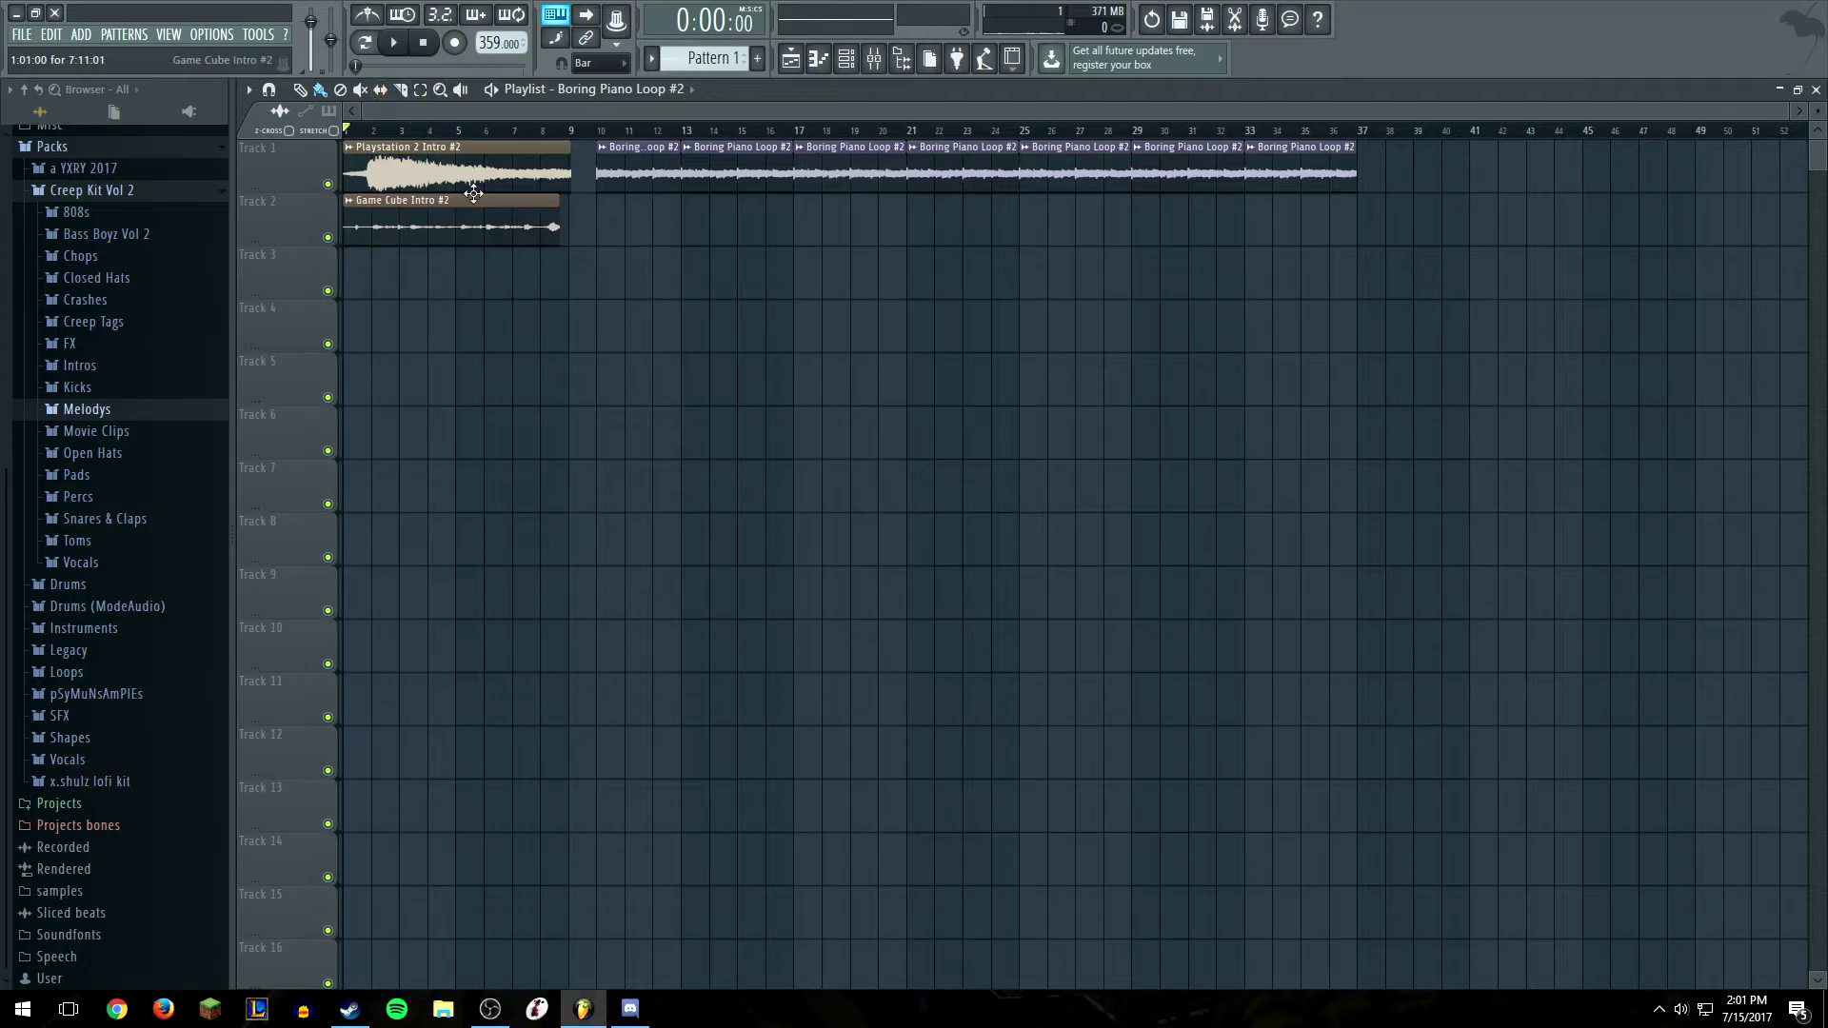
Open the channel rack and delete the original Game Cube Intro sampler channel
left_click(818, 58)
left_click(818, 58)
left_click(846, 58)
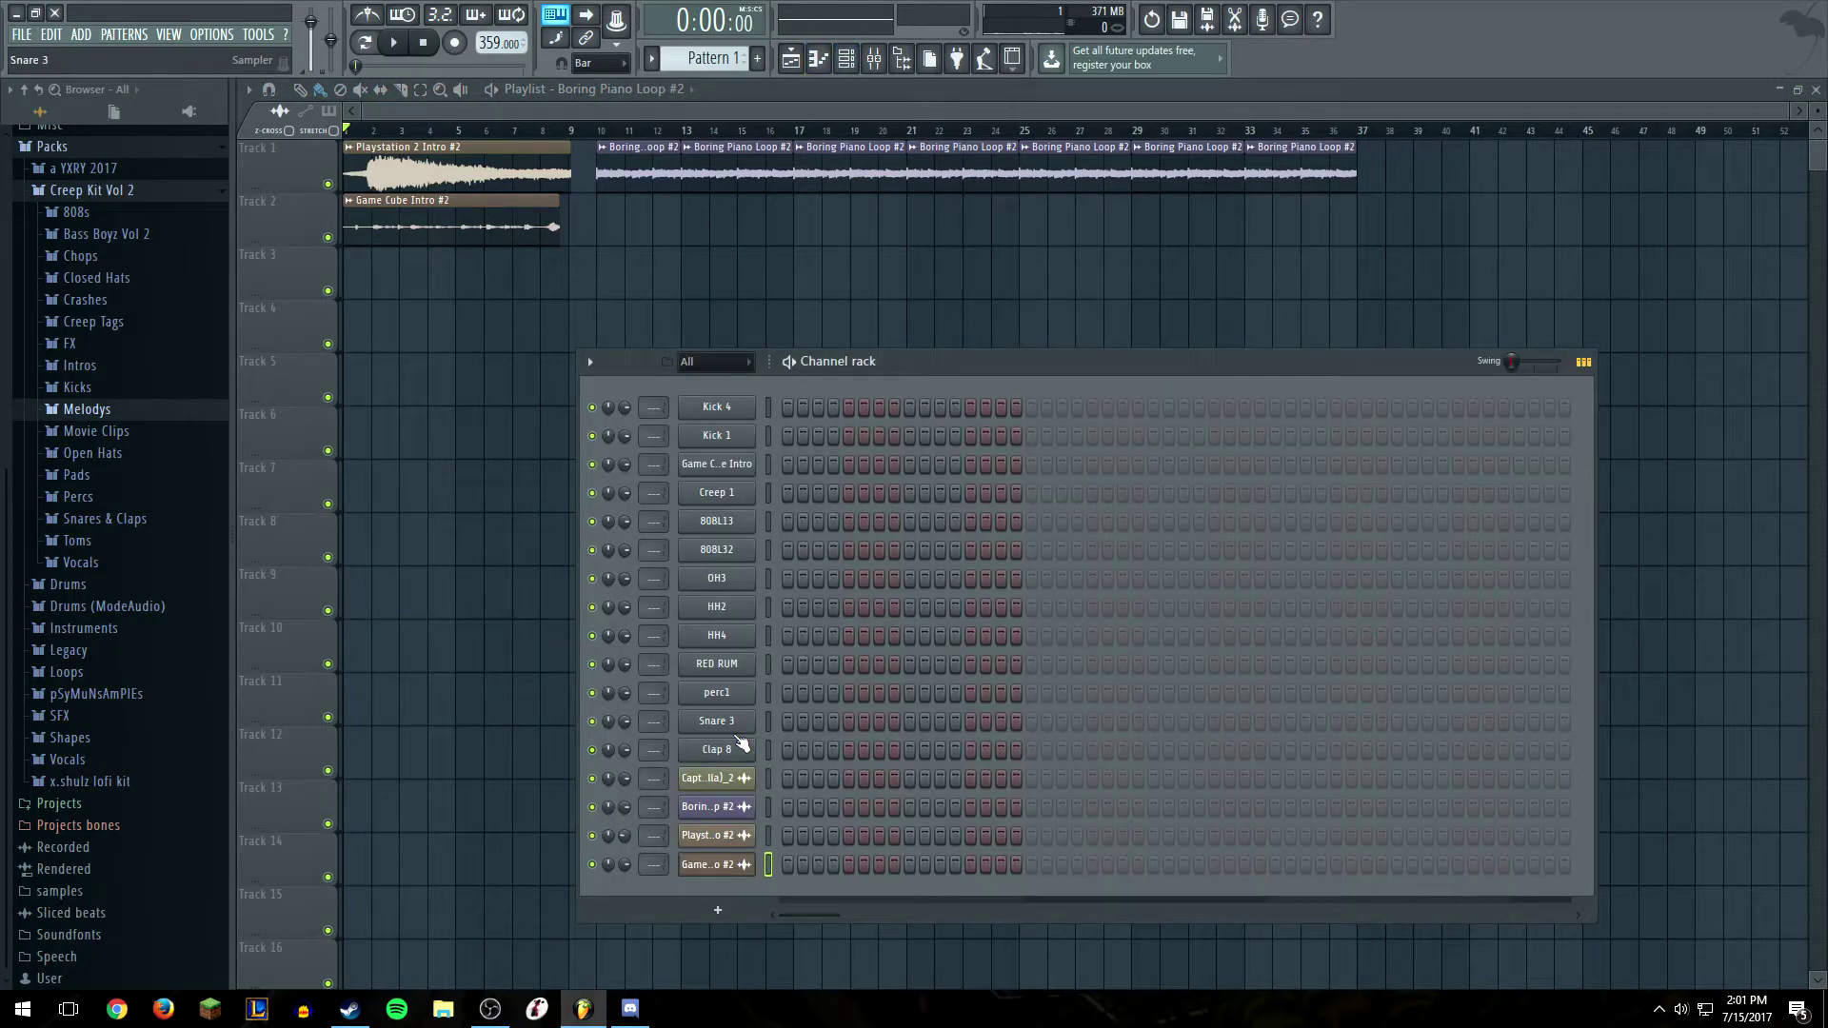
right_click(742, 469)
left_click(788, 661)
right_click(711, 473)
left_click(781, 593)
right_click(731, 472)
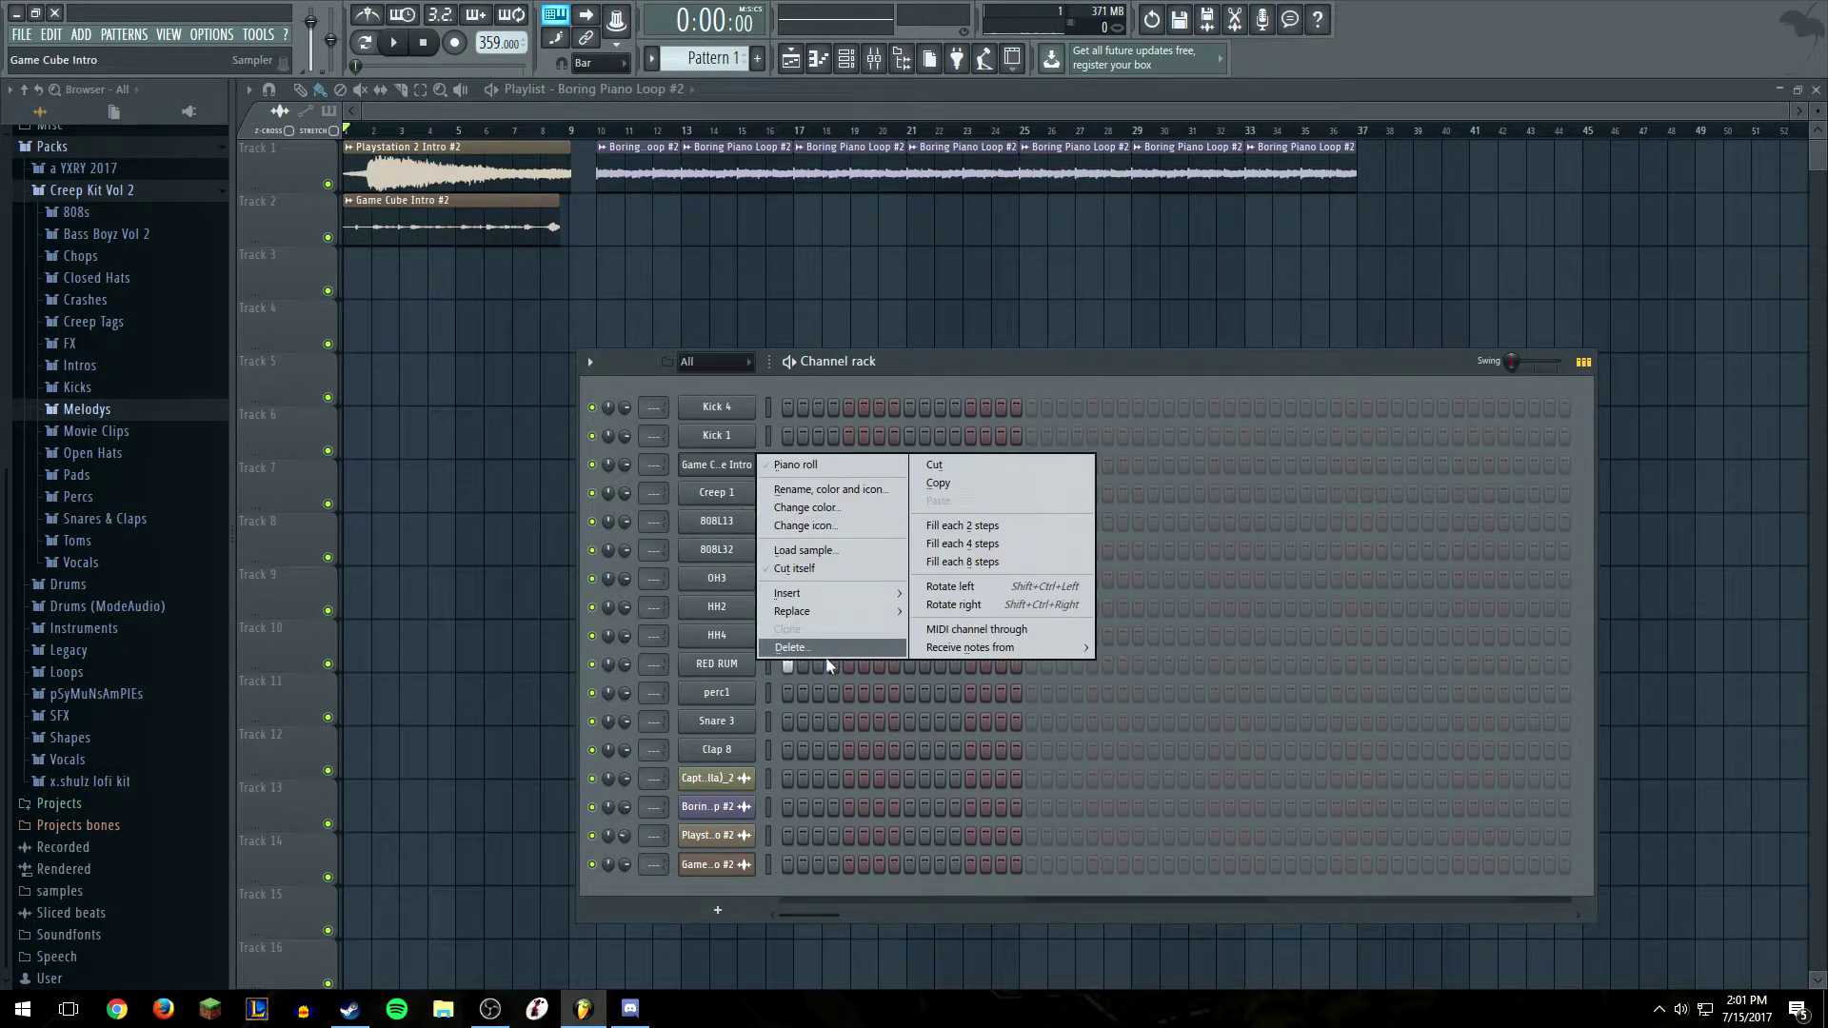
left_click(789, 646)
left_click(1013, 556)
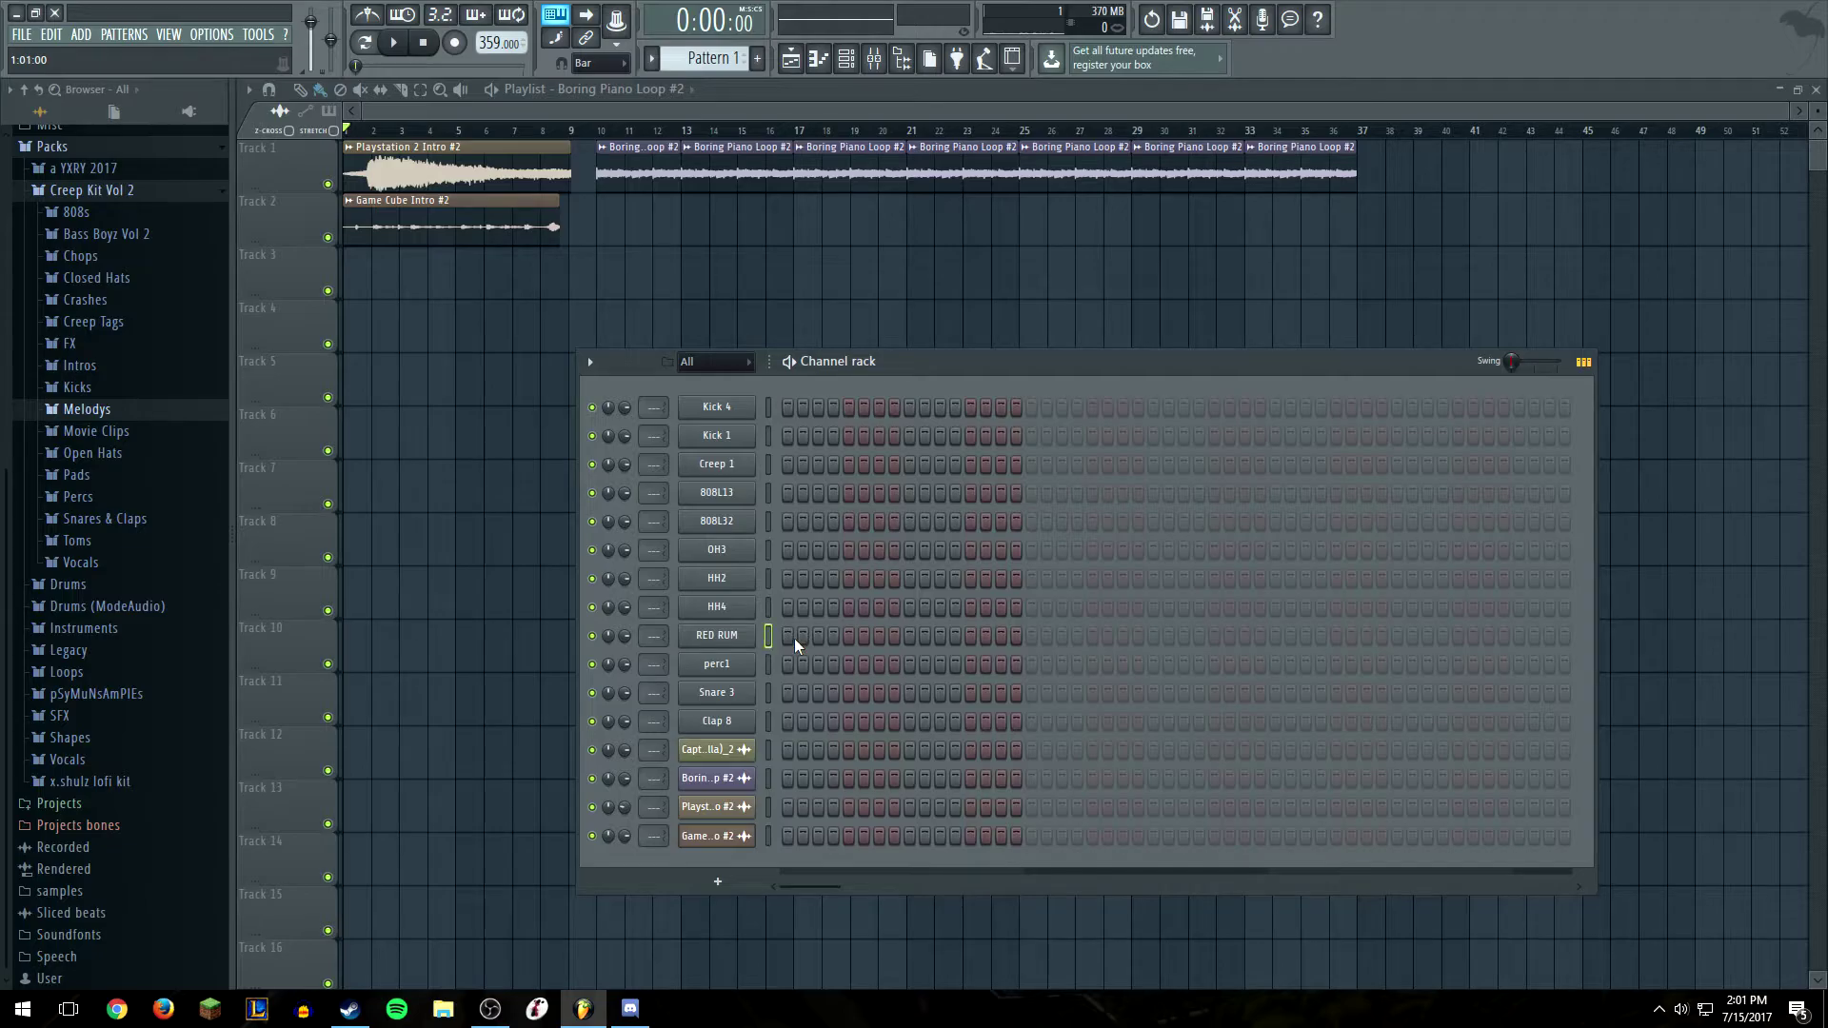
Audition the RED RUM sample and place it as an audio clip on Track 2 near bar 11
left_click(719, 638)
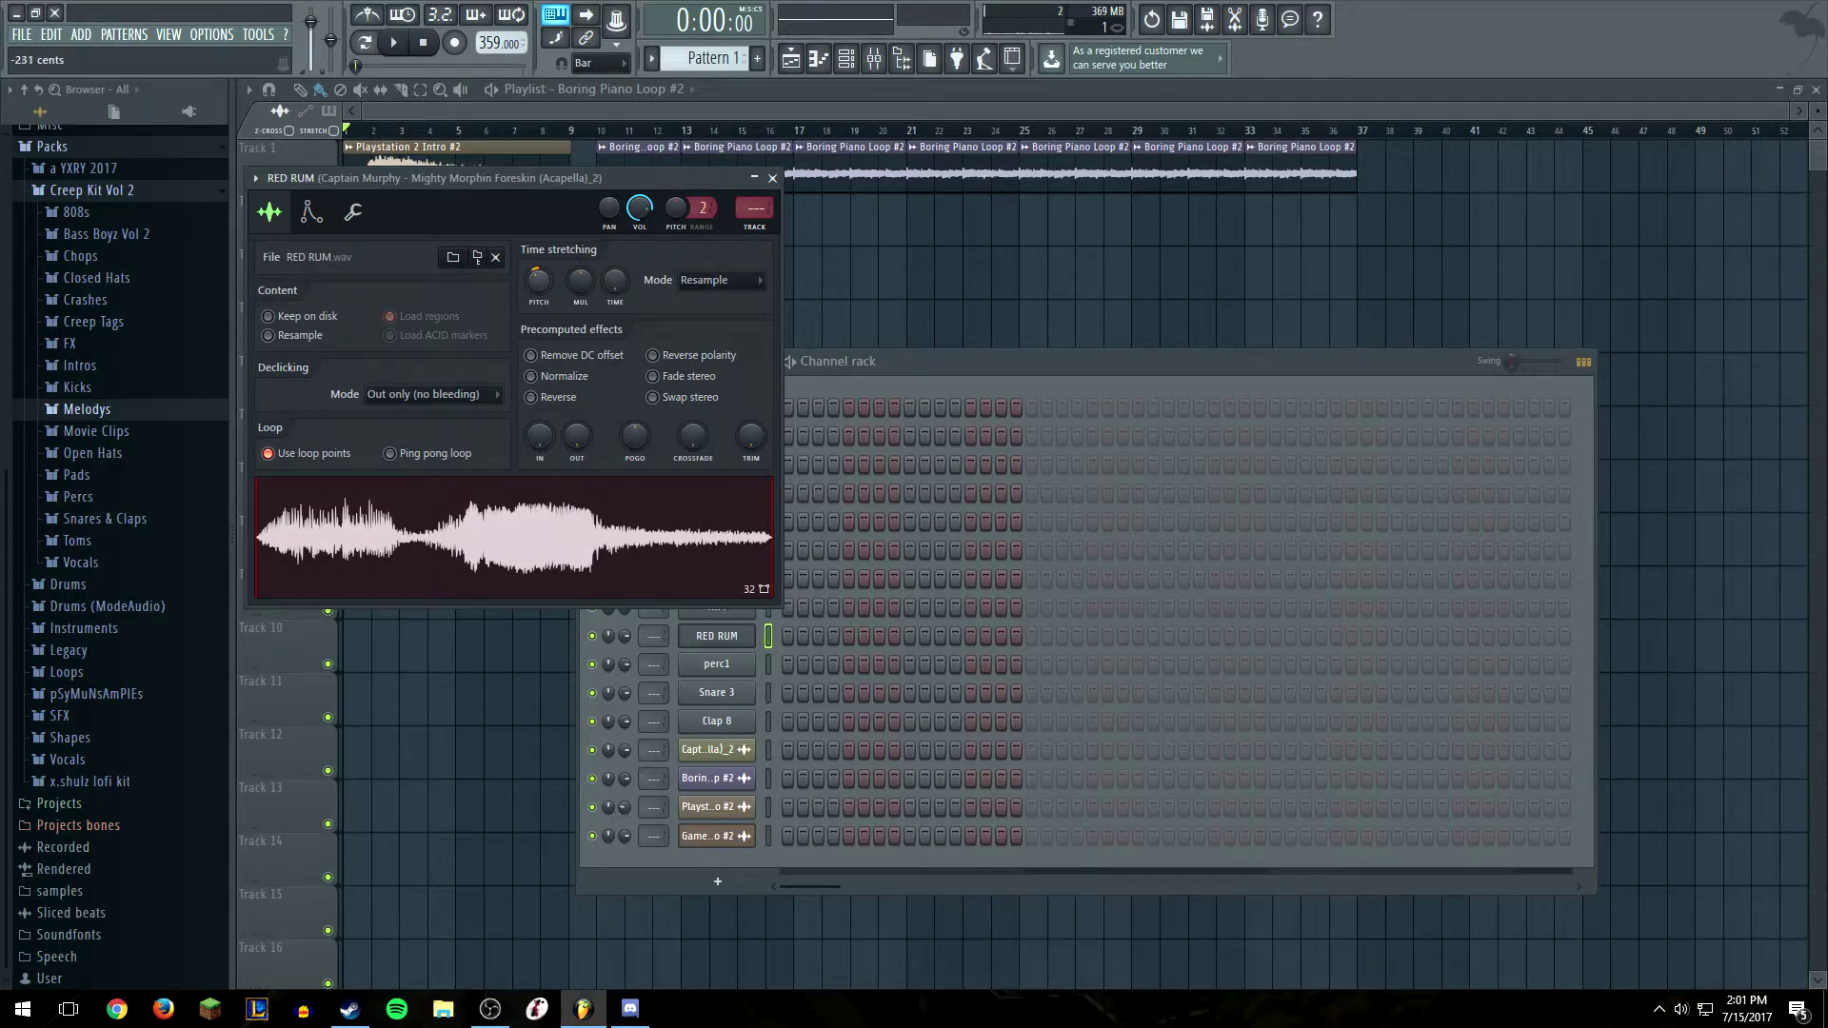
left_click(510, 548)
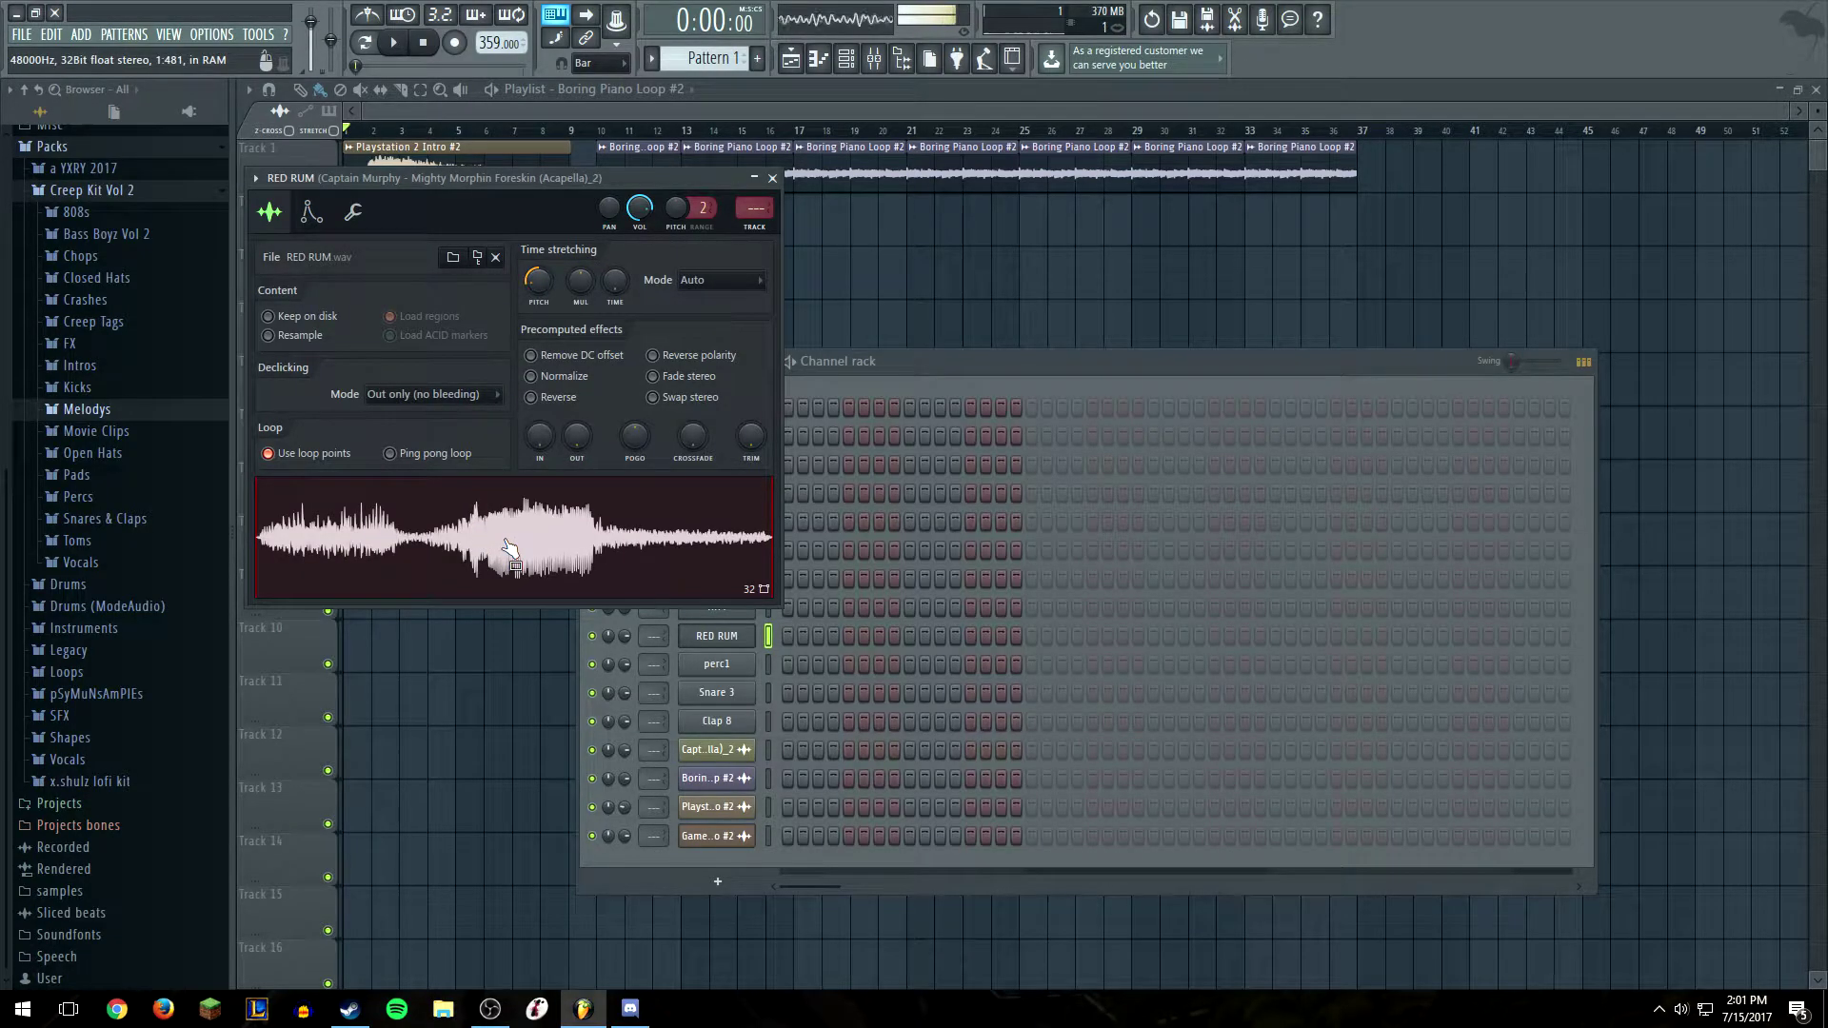
left_click_drag(509, 547, 519, 542)
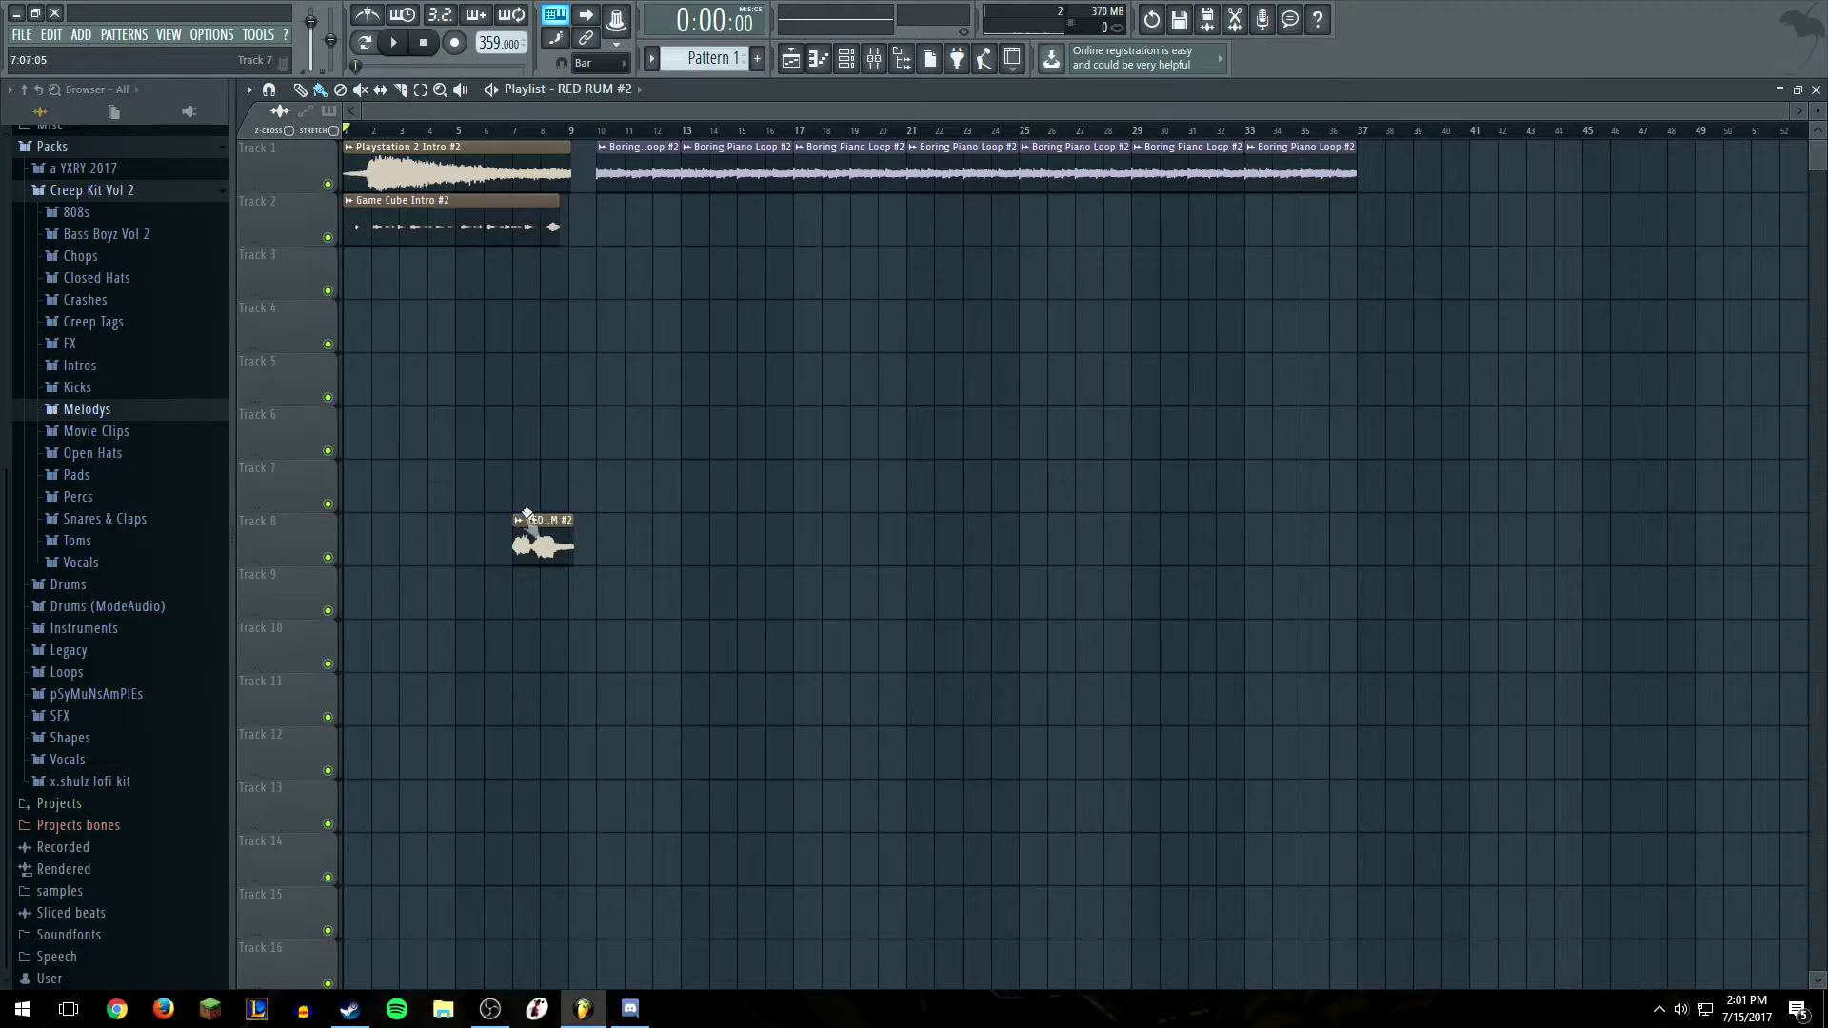
left_click_drag(530, 530, 661, 161)
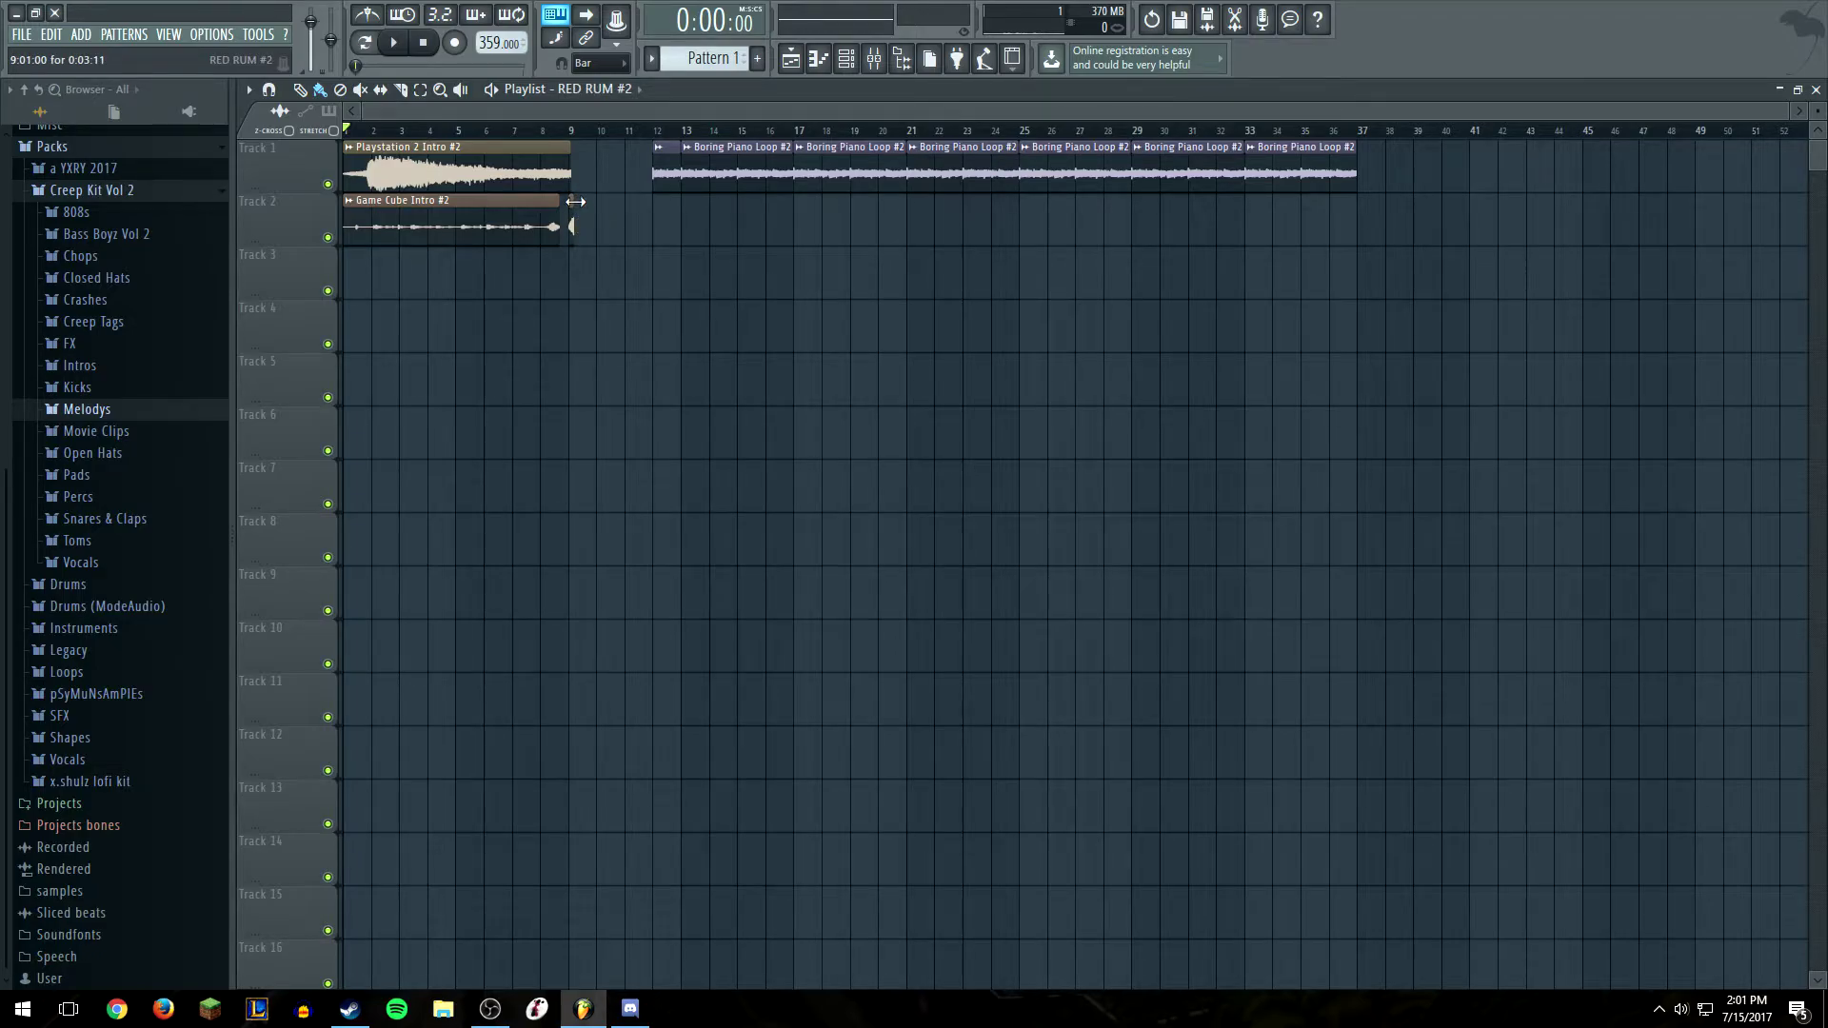
left_click_drag(631, 215, 692, 223)
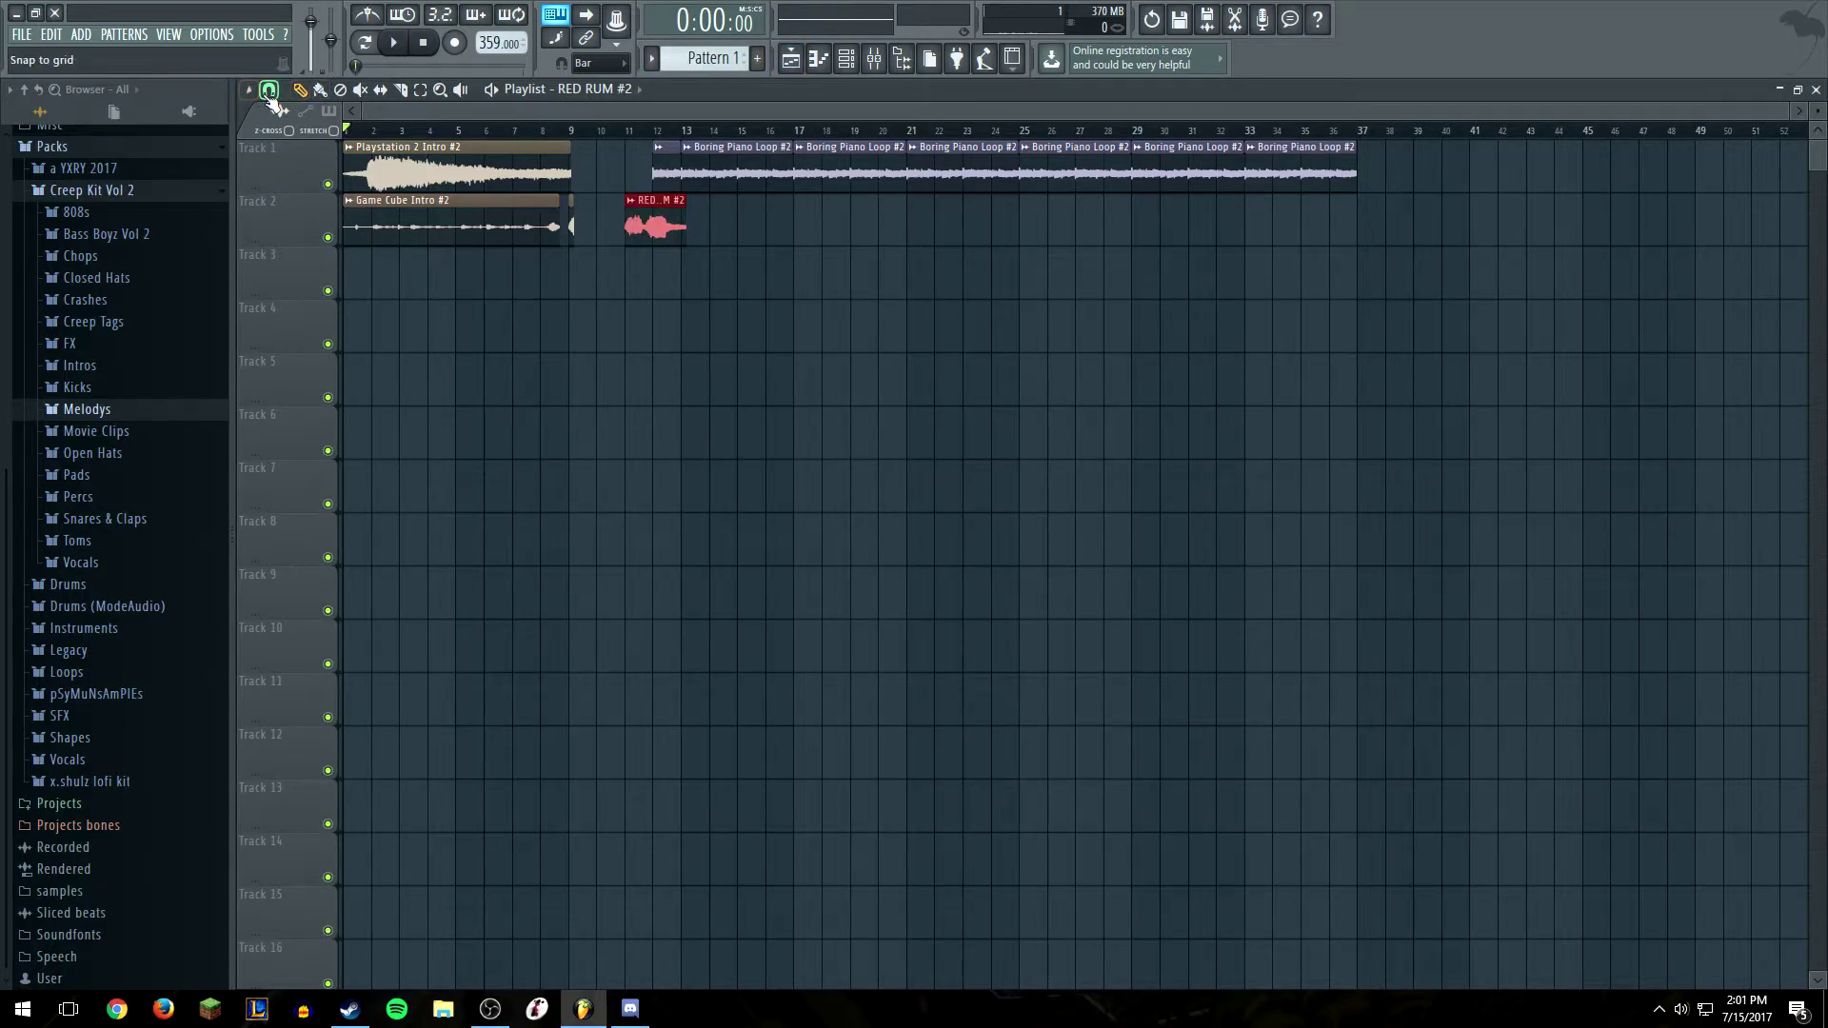
Turn playlist snapping off, move the RED RUM #2 clip to start just after bar 9 on Track 2, and audition the arrangement
left_click(269, 91)
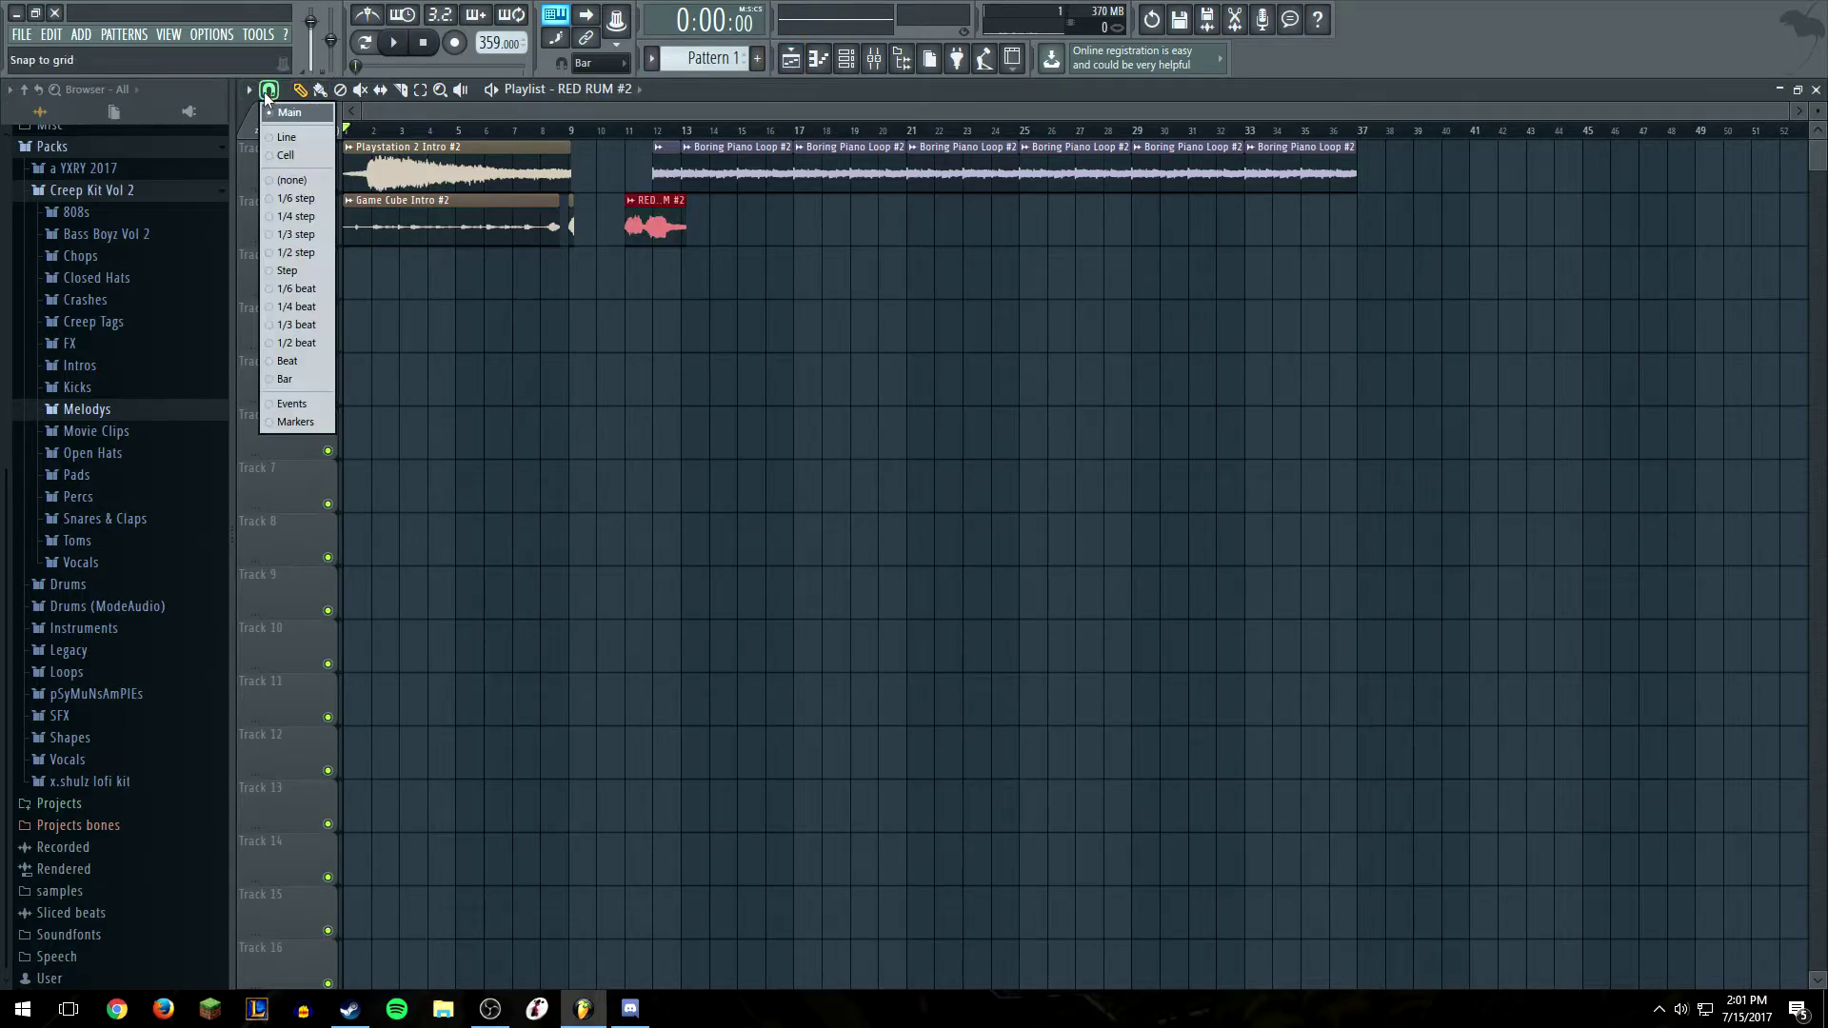
left_click(293, 181)
left_click_drag(644, 201, 613, 201)
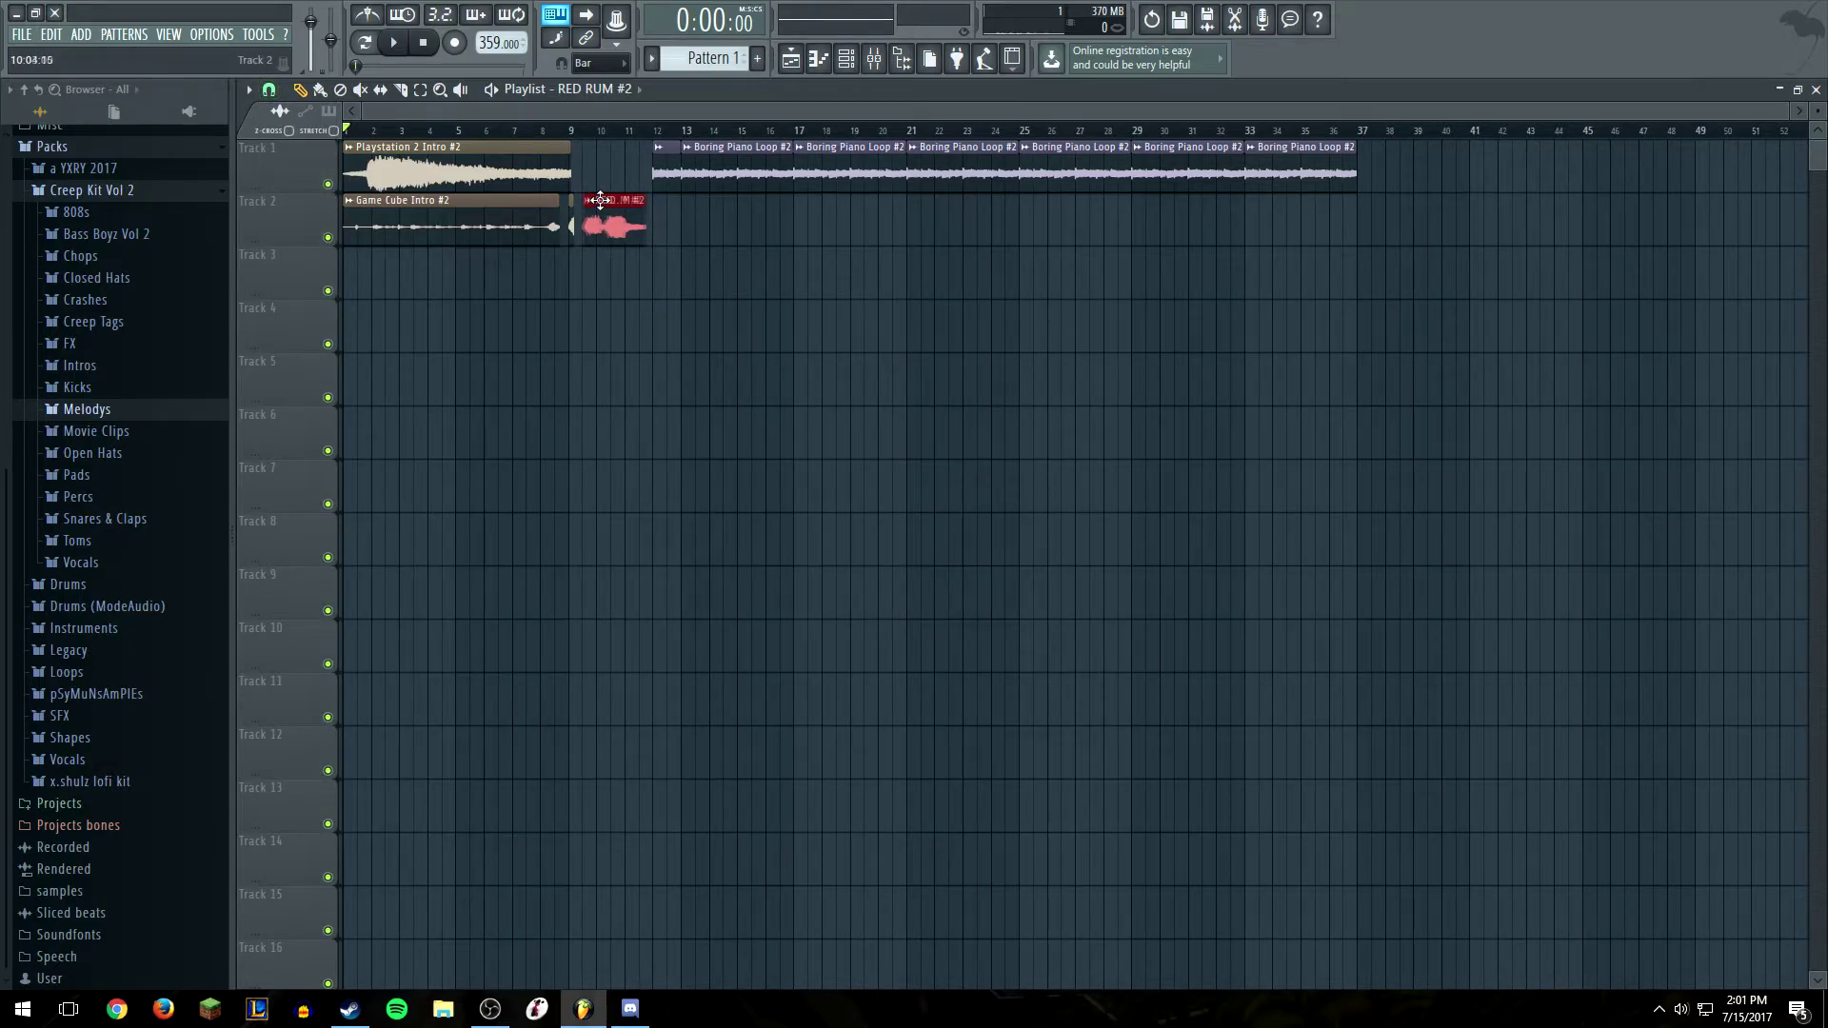
left_click(396, 43)
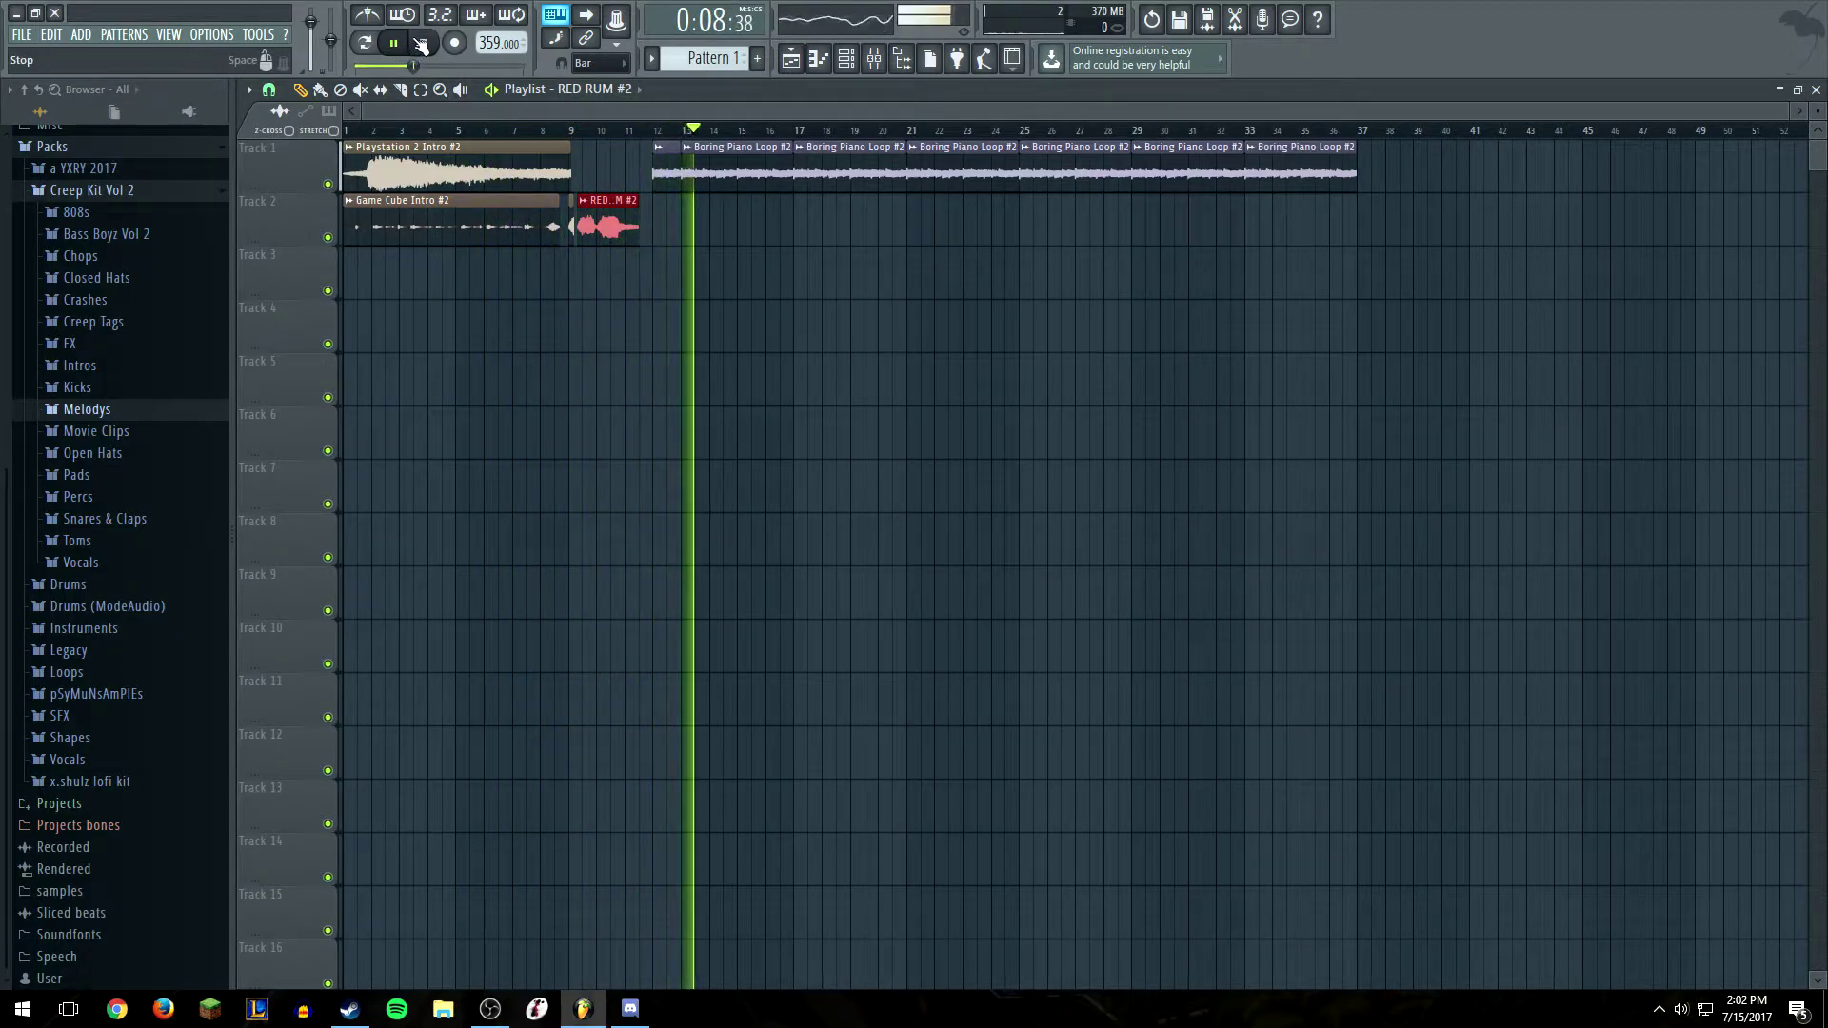
left_click(418, 44)
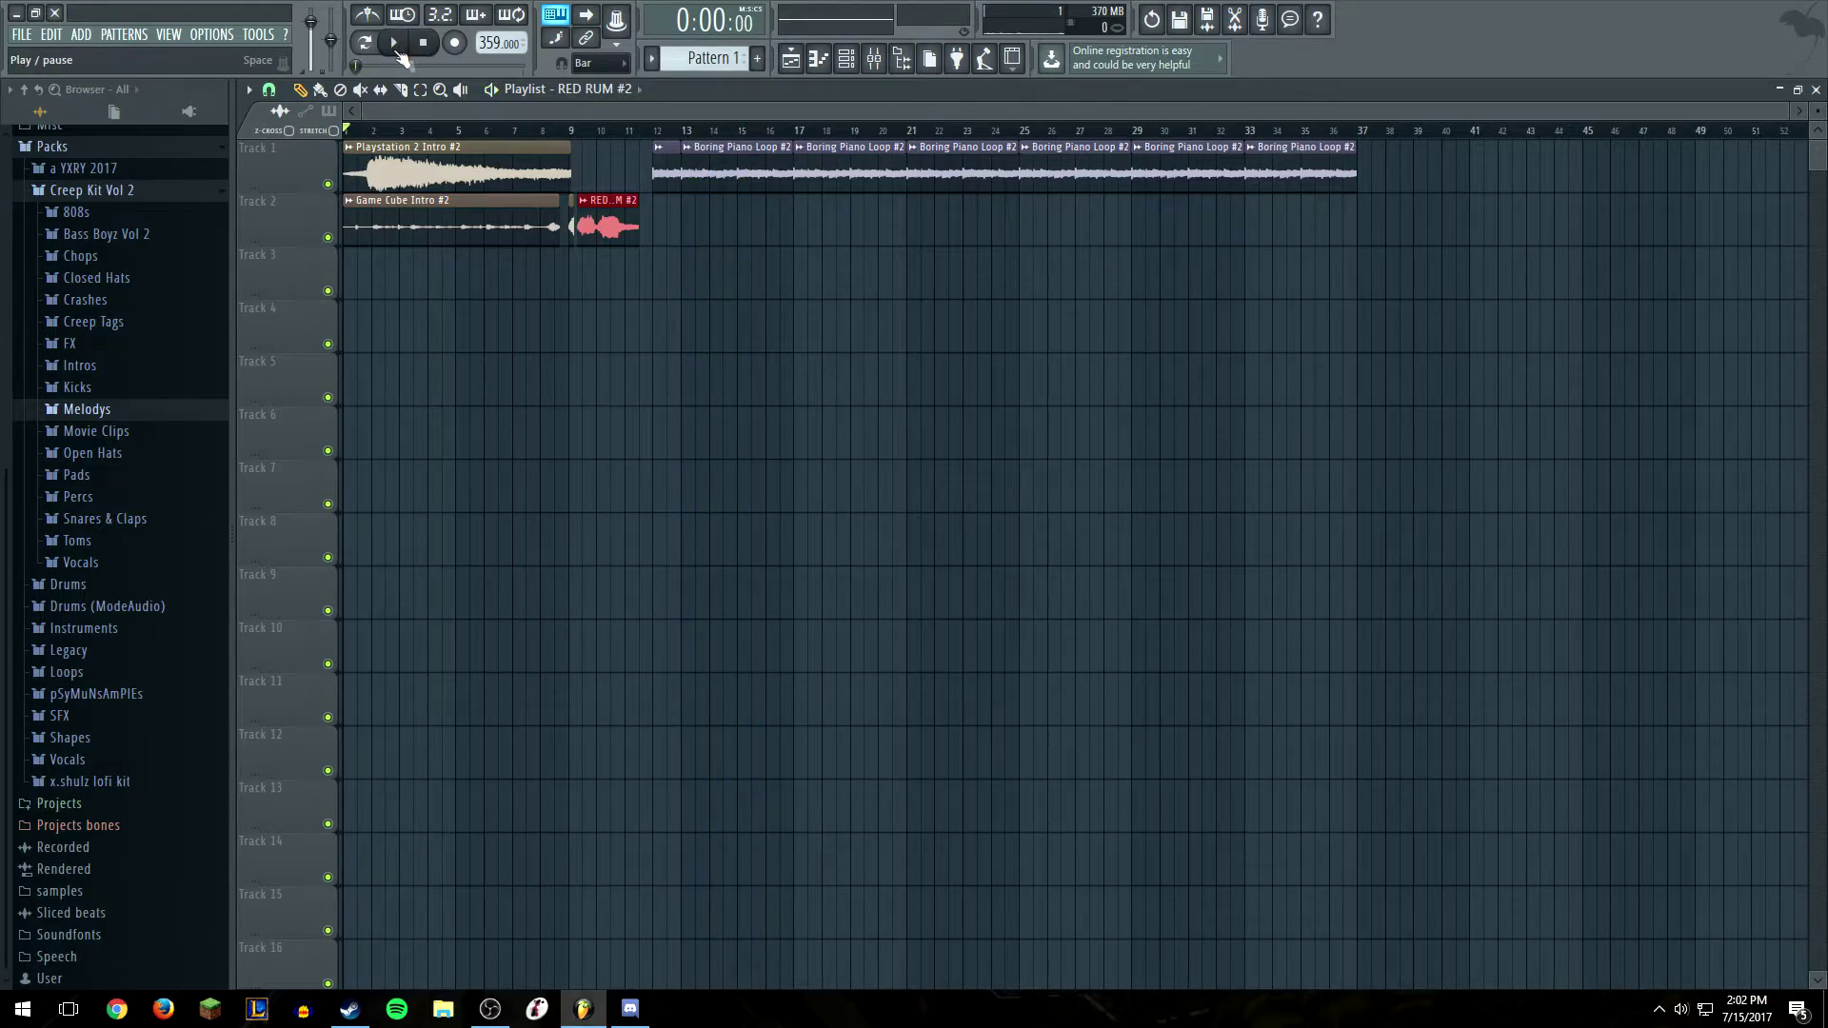
Show all channels in the channel rack and delete the original RED RUM sampler channel
left_click(818, 58)
left_click(818, 58)
left_click(850, 59)
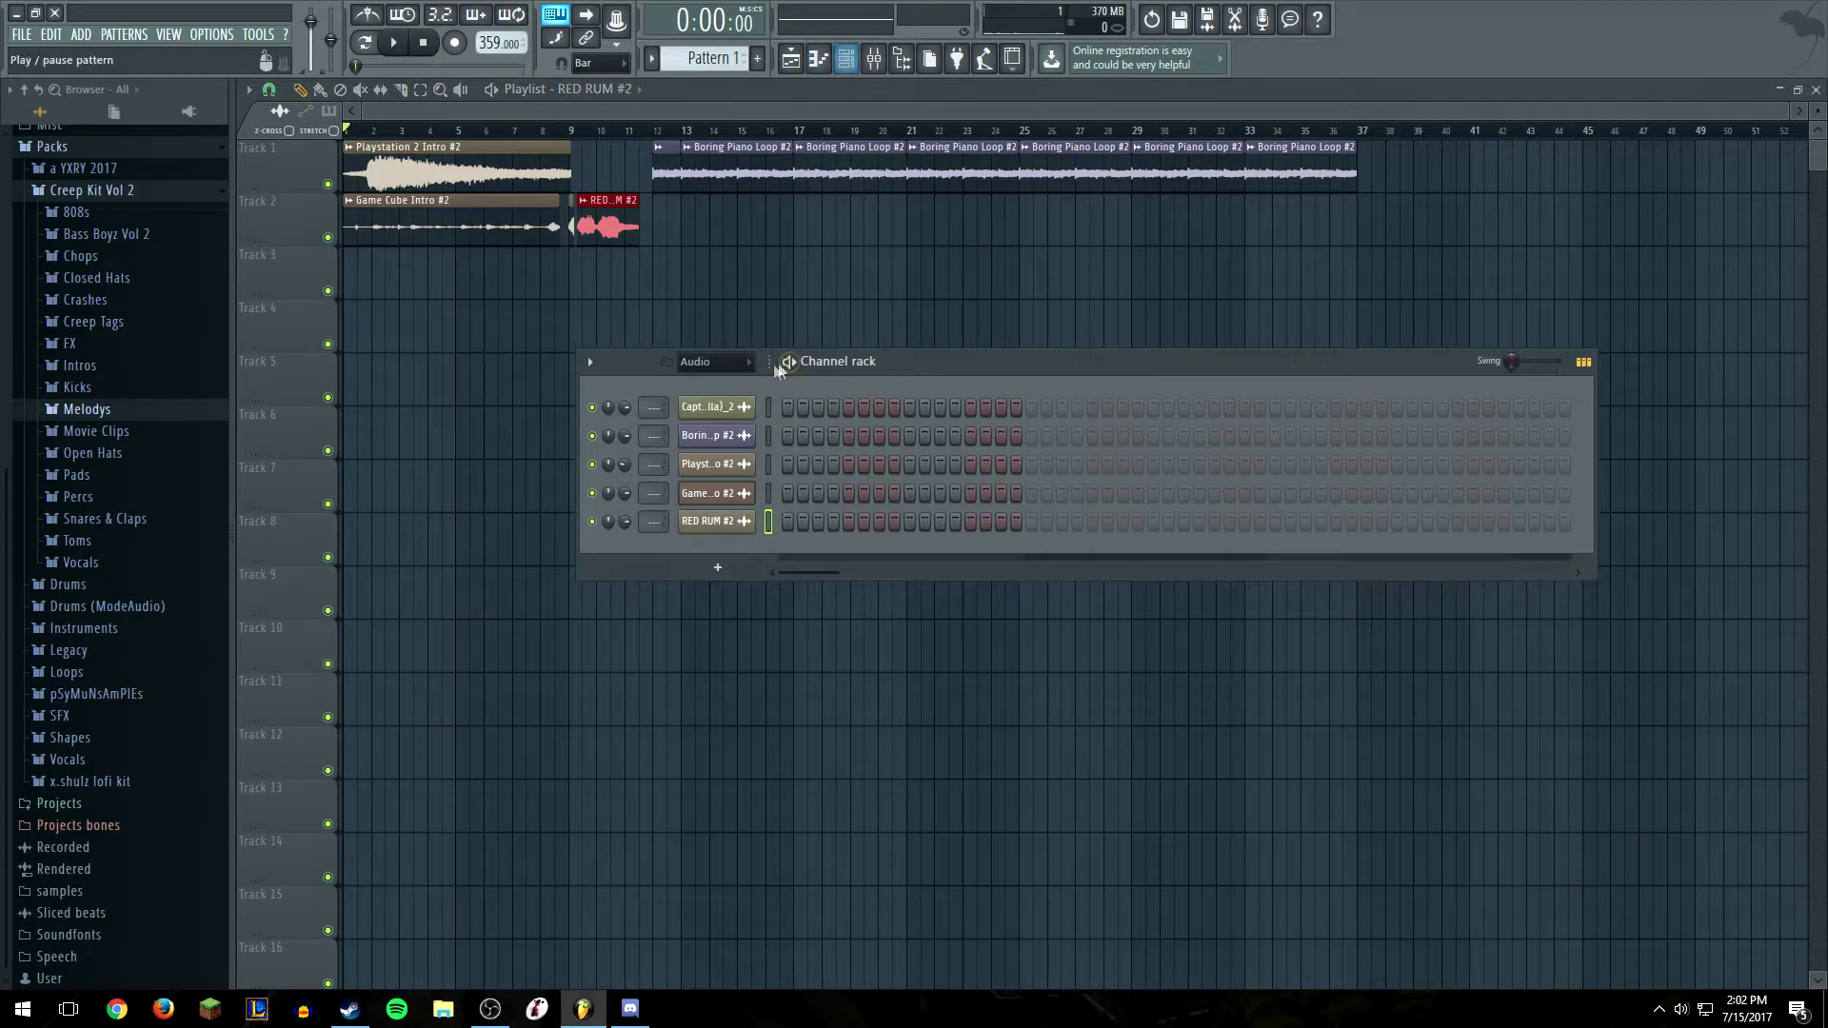
left_click(704, 363)
left_click(700, 383)
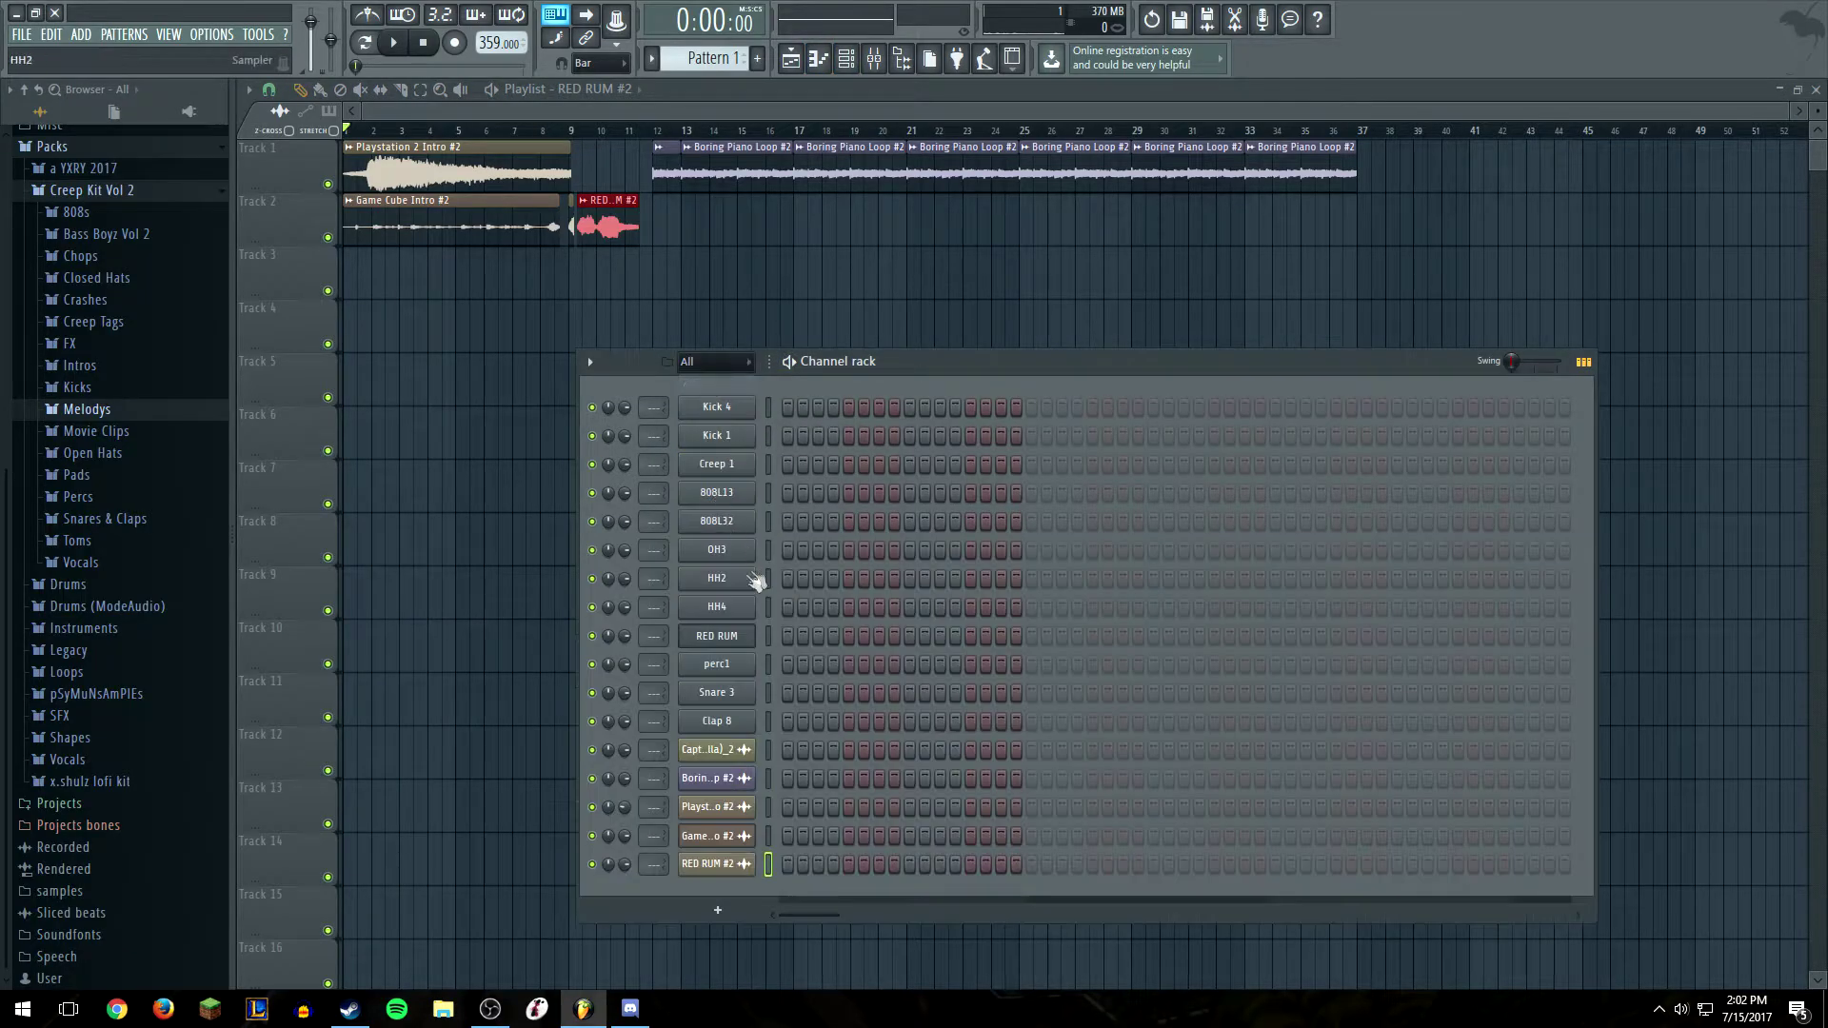
right_click(717, 635)
left_click(848, 817)
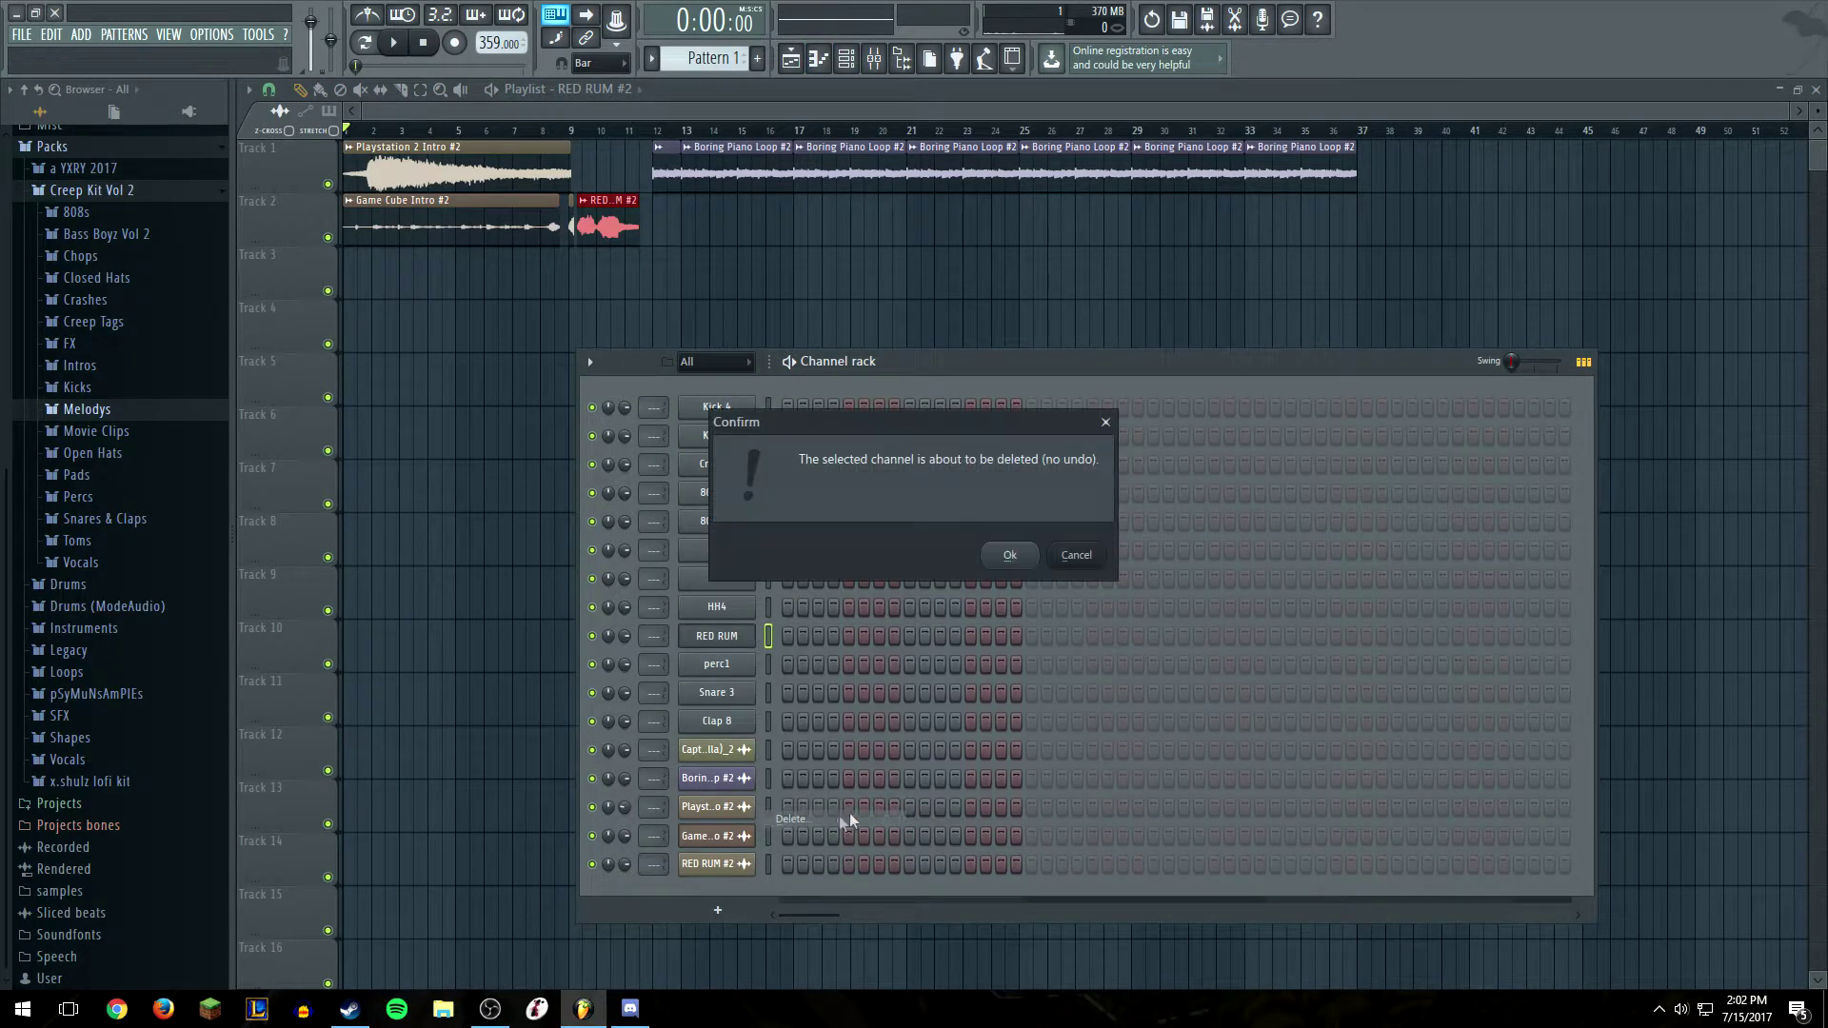
left_click(1009, 555)
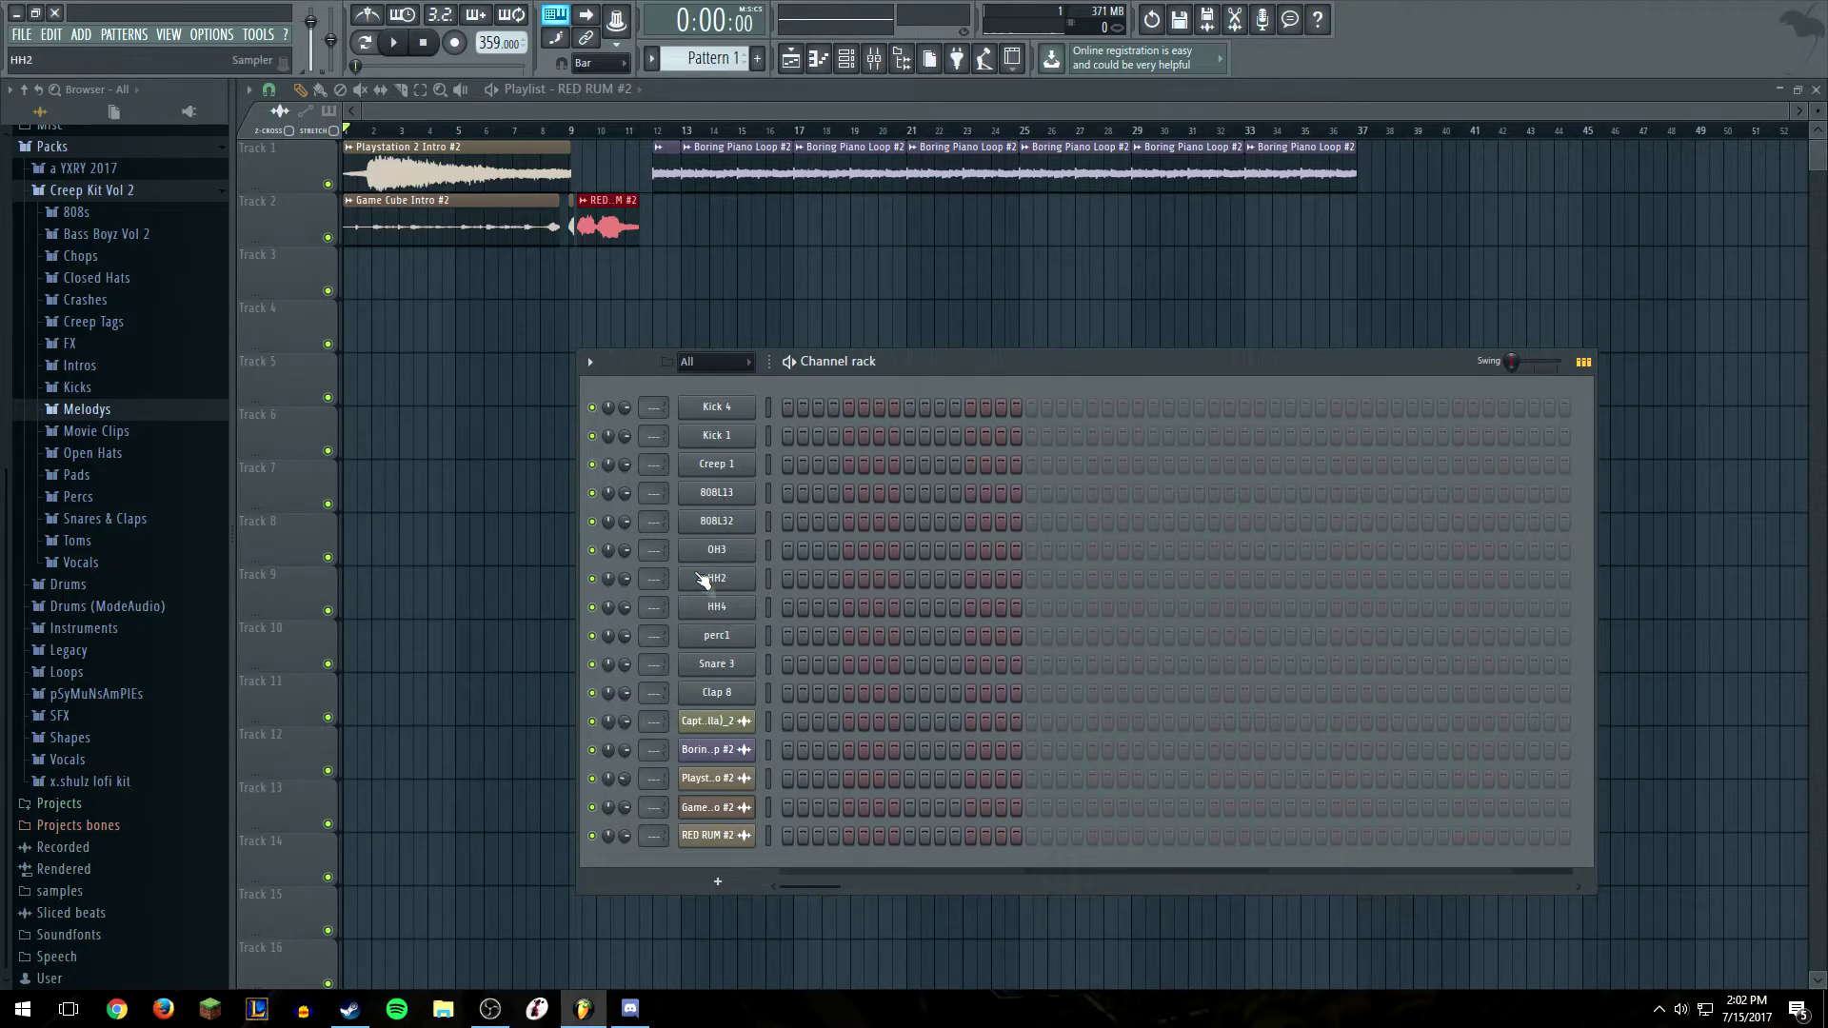
Close the channel rack and audition the transition from the intro through RED RUM #2 into the piano loop
left_click_drag(431, 62, 391, 63)
key("F6")
left_click(394, 41)
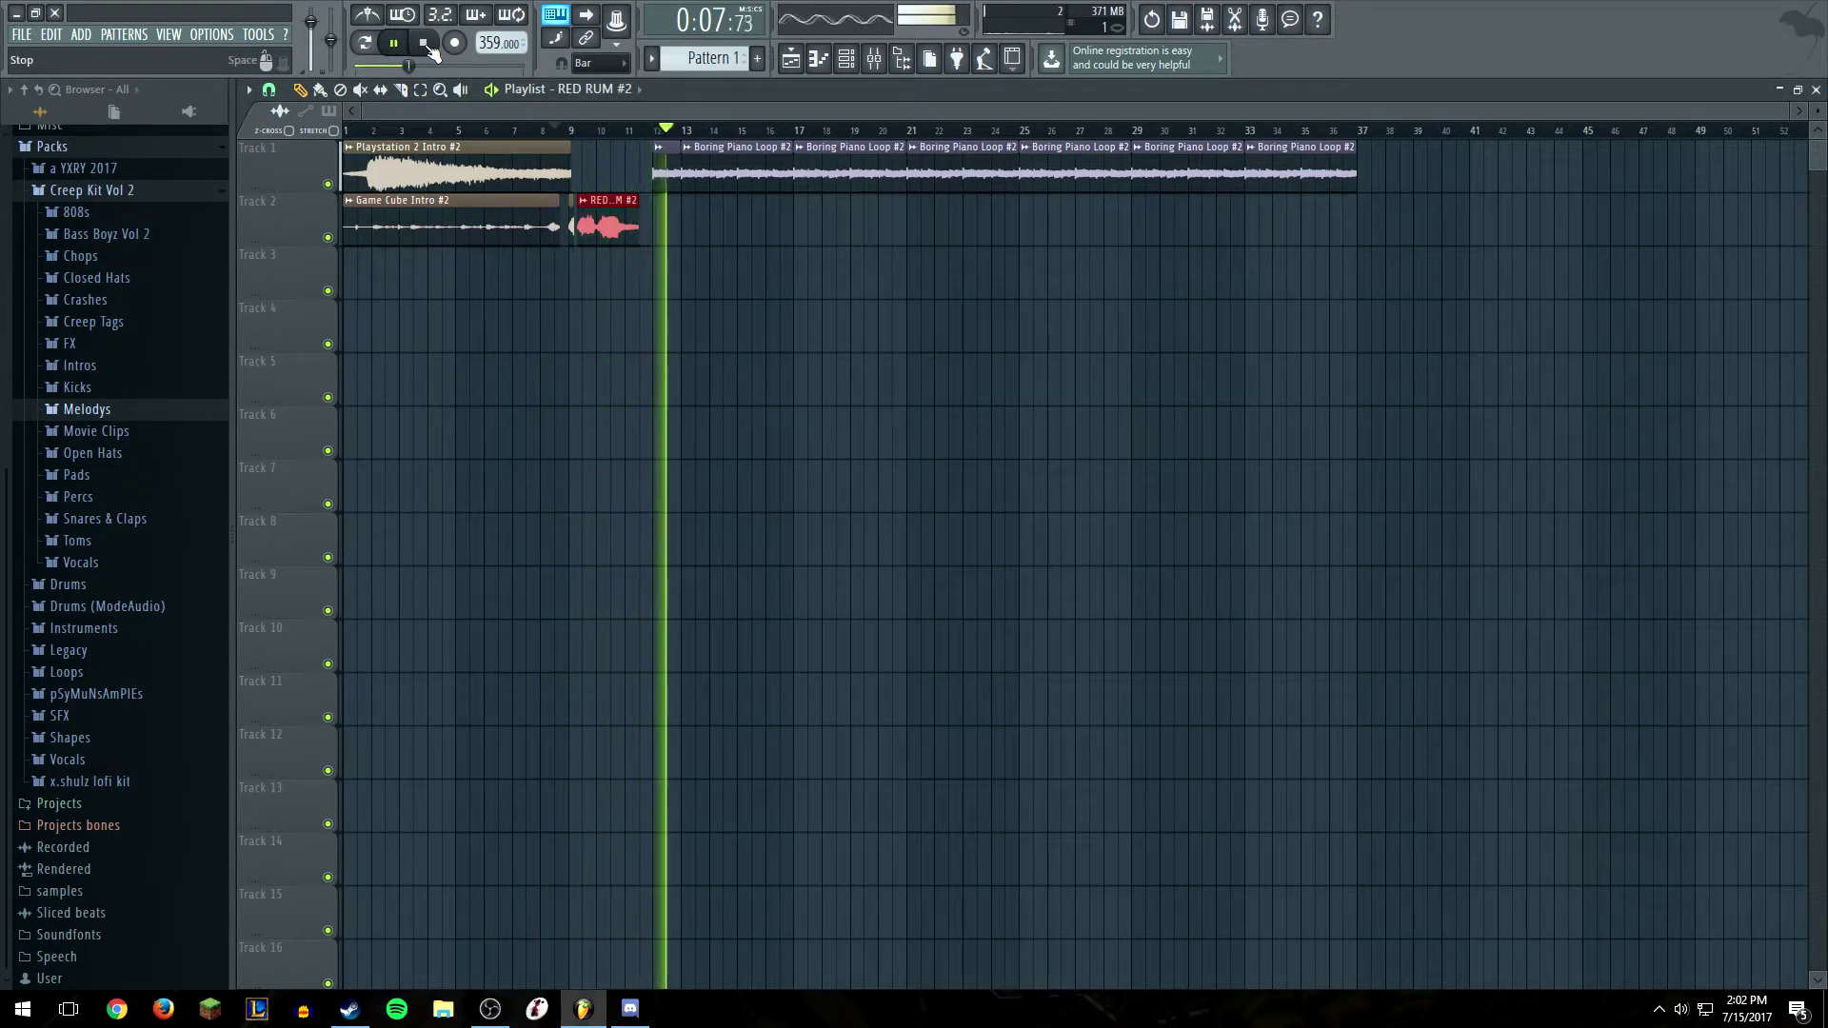
left_click(425, 45)
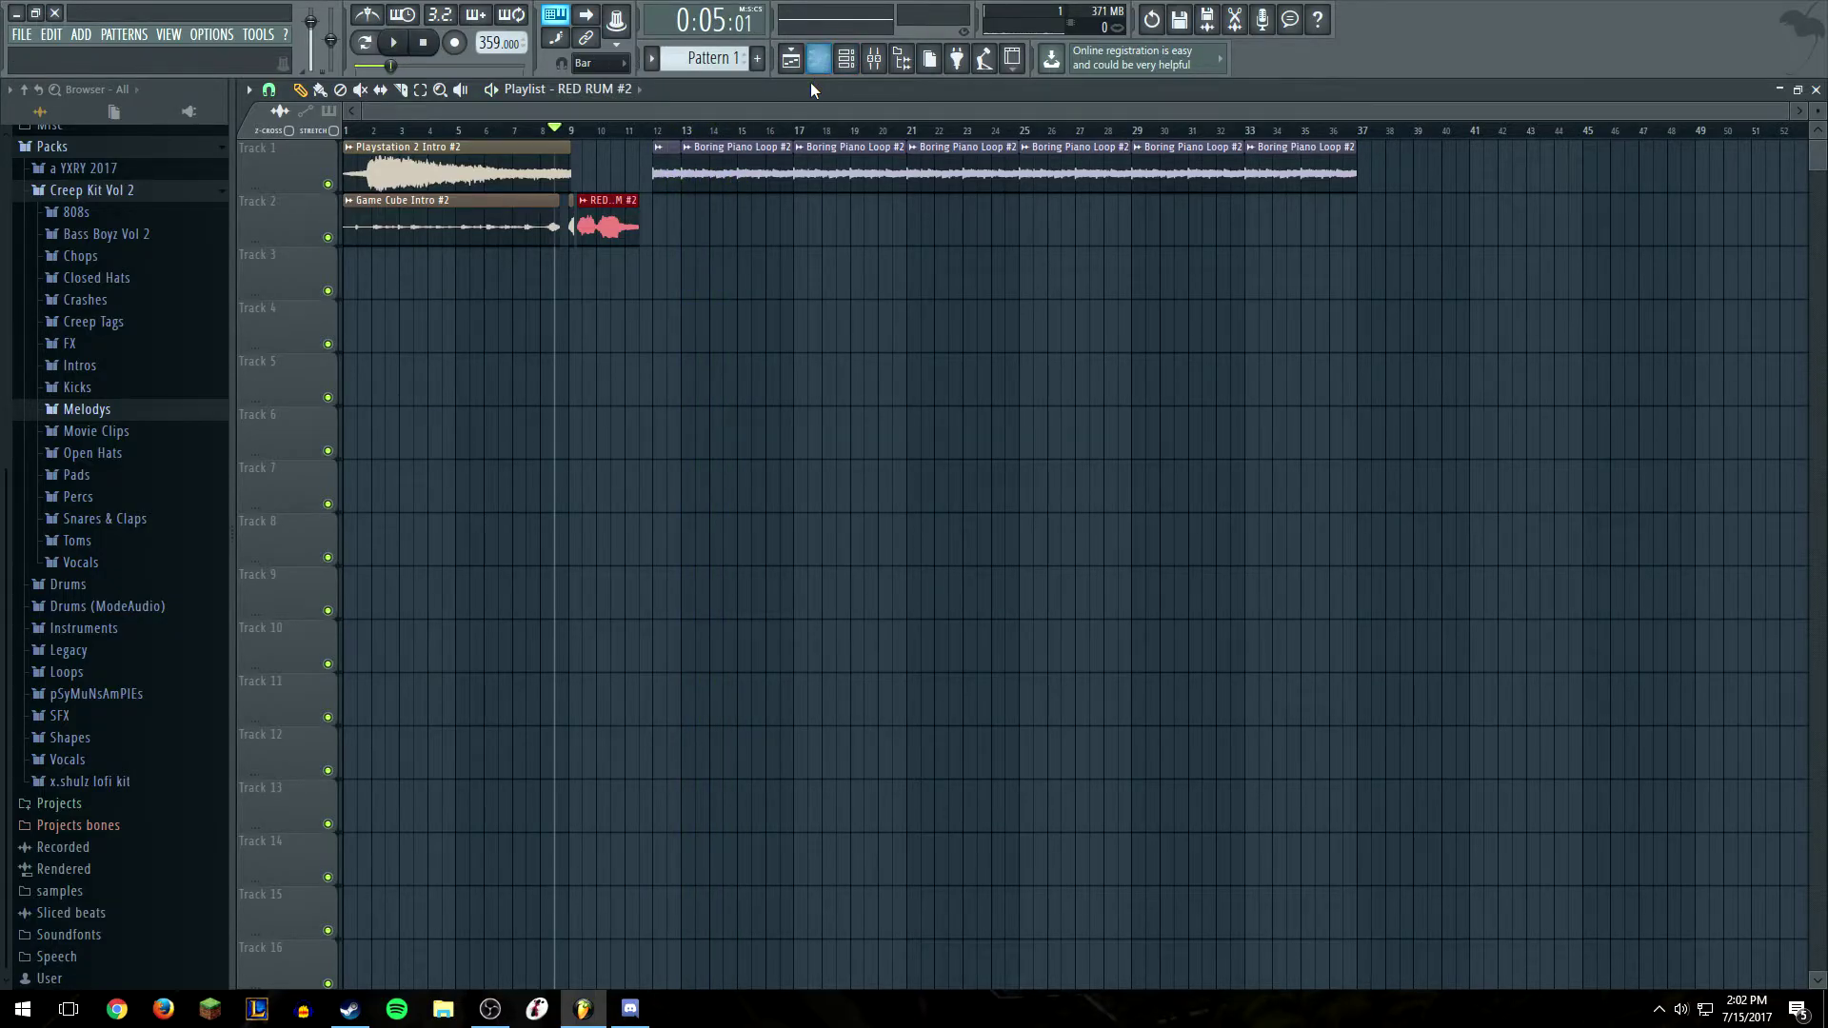
Open the channel rack, reposition it over the playlist, and filter it to the Unsorted channels
left_click(845, 58)
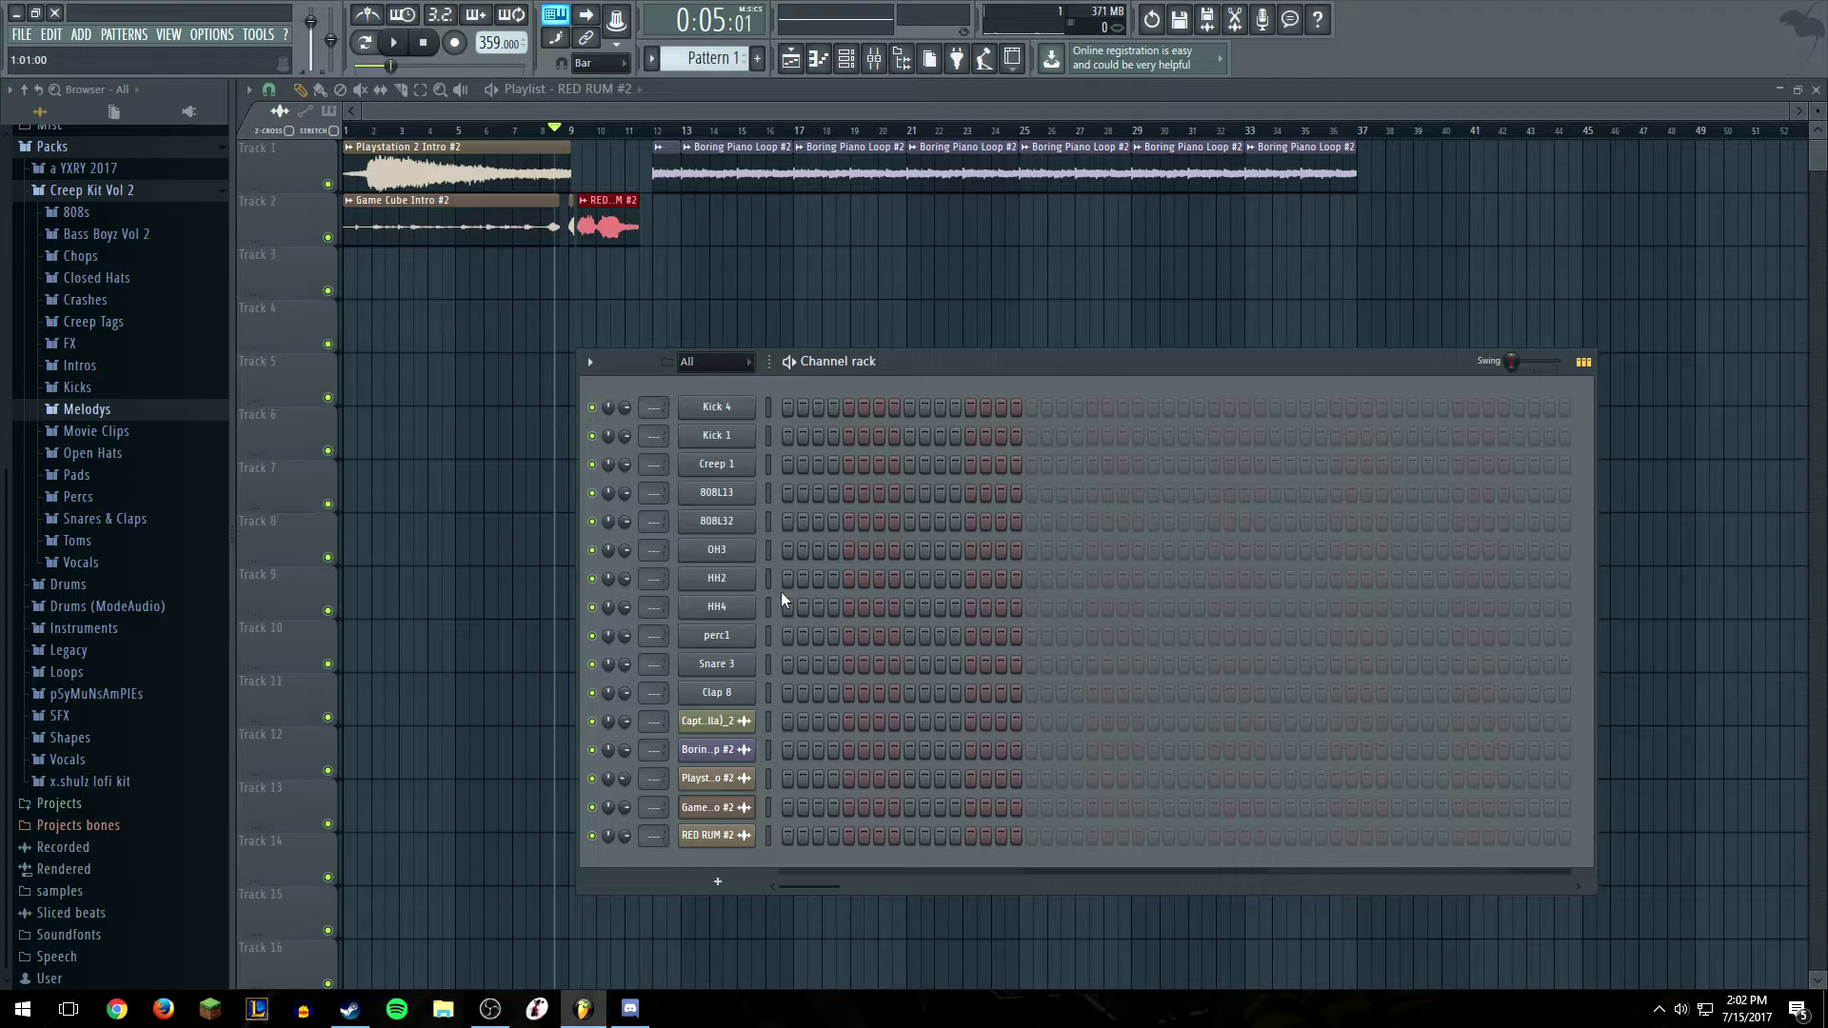
left_click(787, 550)
left_click(714, 361)
left_click(718, 425)
left_click_drag(897, 384, 1049, 320)
left_click(777, 323)
left_click(745, 389)
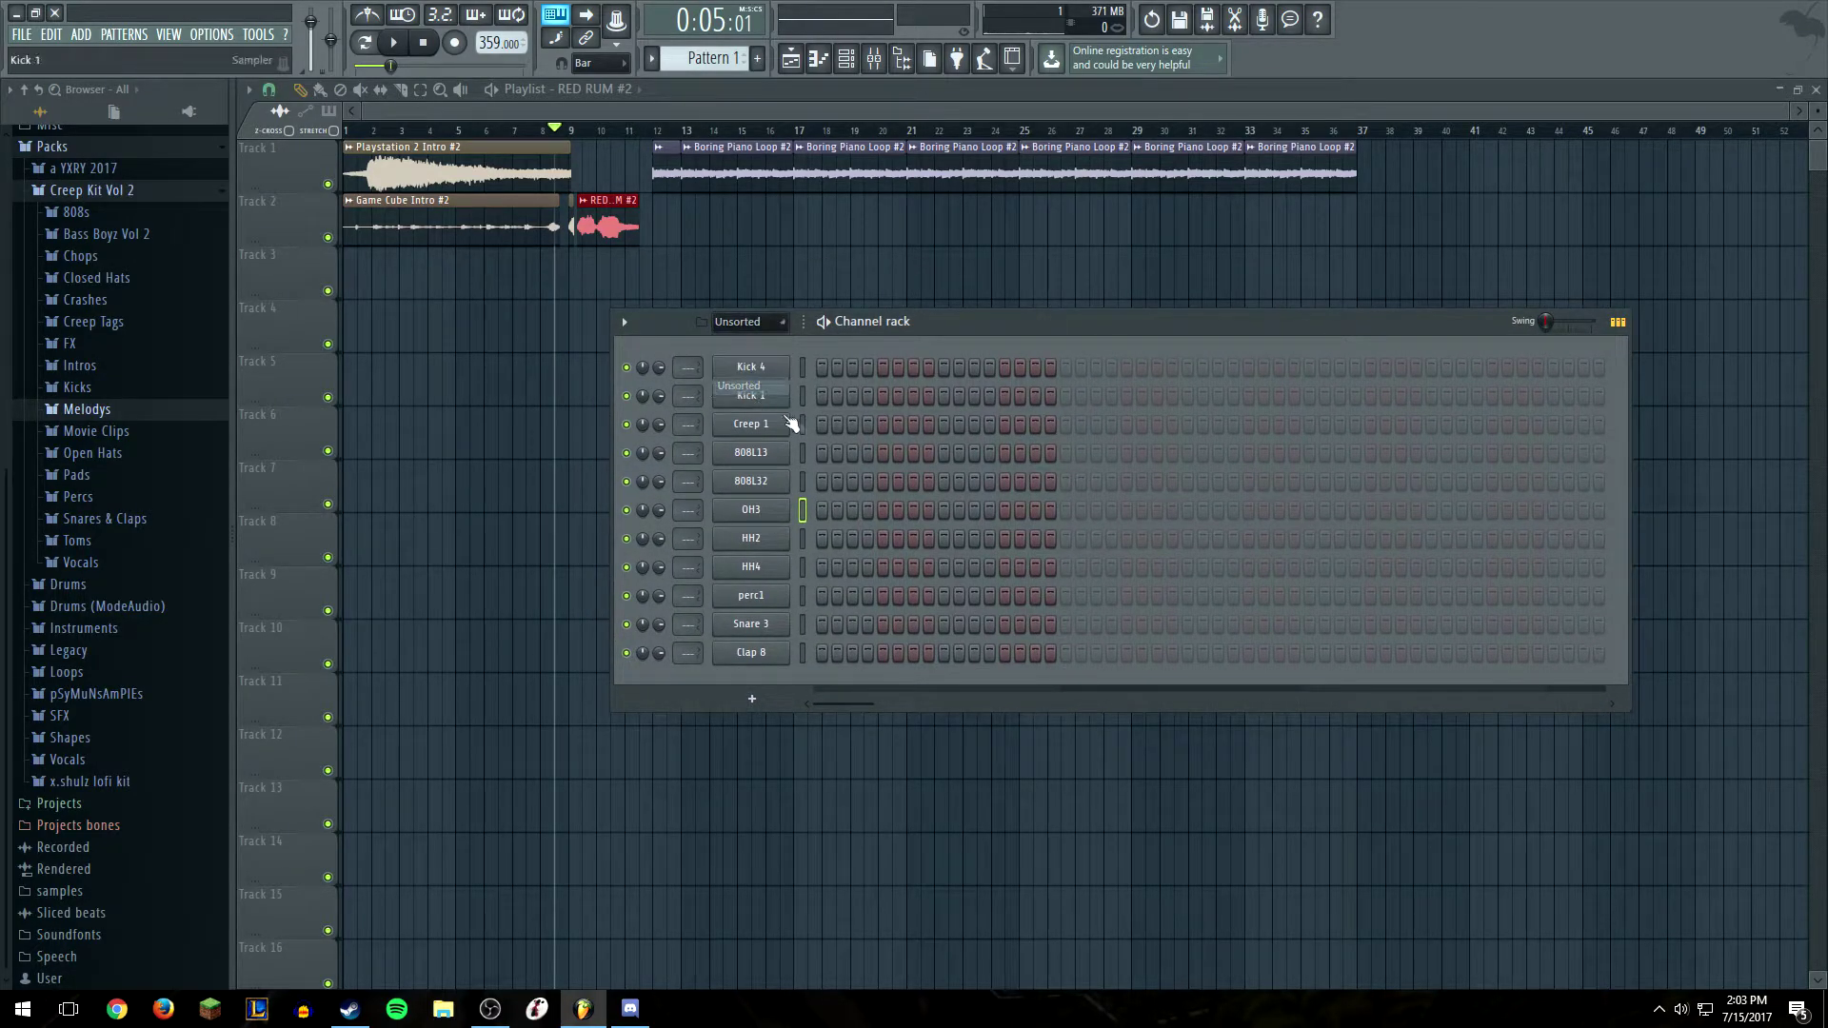
Switch to pattern mode and audition one hit per channel, staggered two steps apart from Kick 4 down to Clap 8
left_click(898, 425)
key("l")
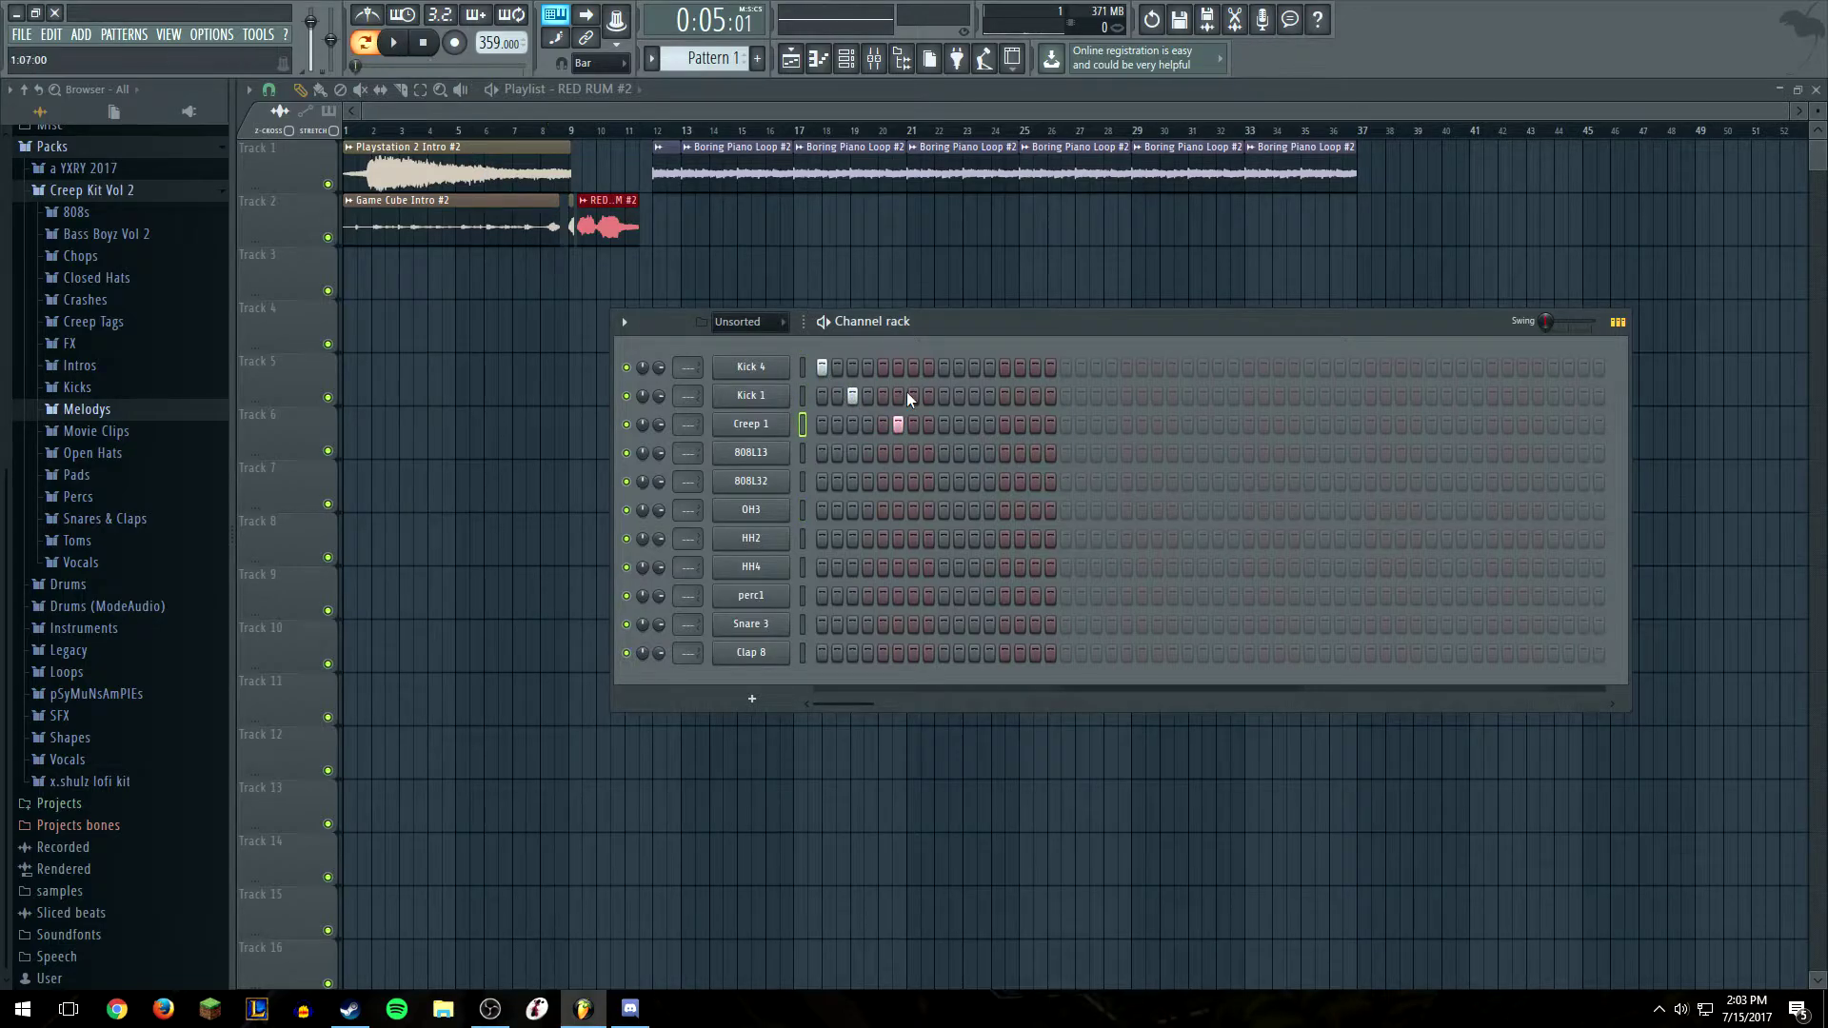
left_click(915, 454)
left_click(959, 482)
left_click(974, 511)
left_click(1005, 539)
left_click(1035, 567)
left_click(1065, 596)
left_click(1096, 625)
left_click(1127, 654)
key("space")
left_click(424, 44)
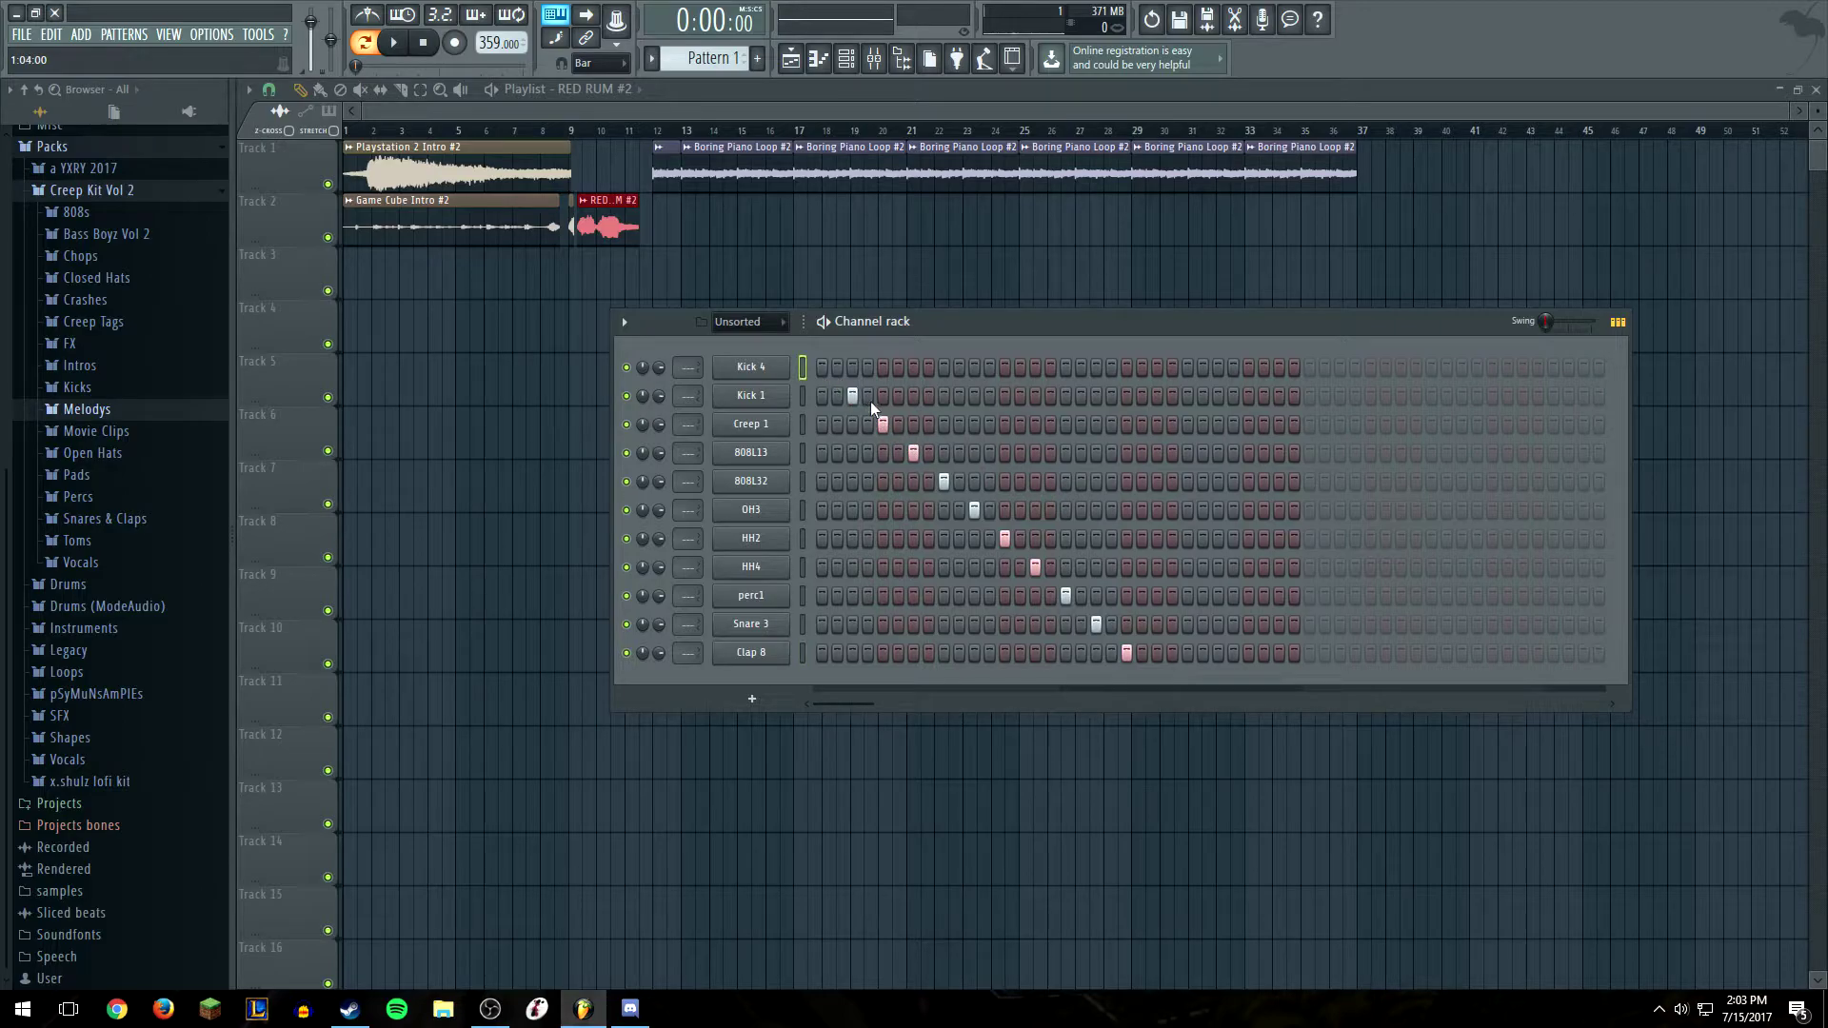
Clear the staggered test hits from the Creep 1 through Clap 8 channels
right_click(882, 425)
right_click(913, 453)
right_click(944, 482)
right_click(974, 510)
right_click(1005, 539)
right_click(1035, 567)
right_click(1066, 596)
right_click(1096, 625)
right_click(1126, 653)
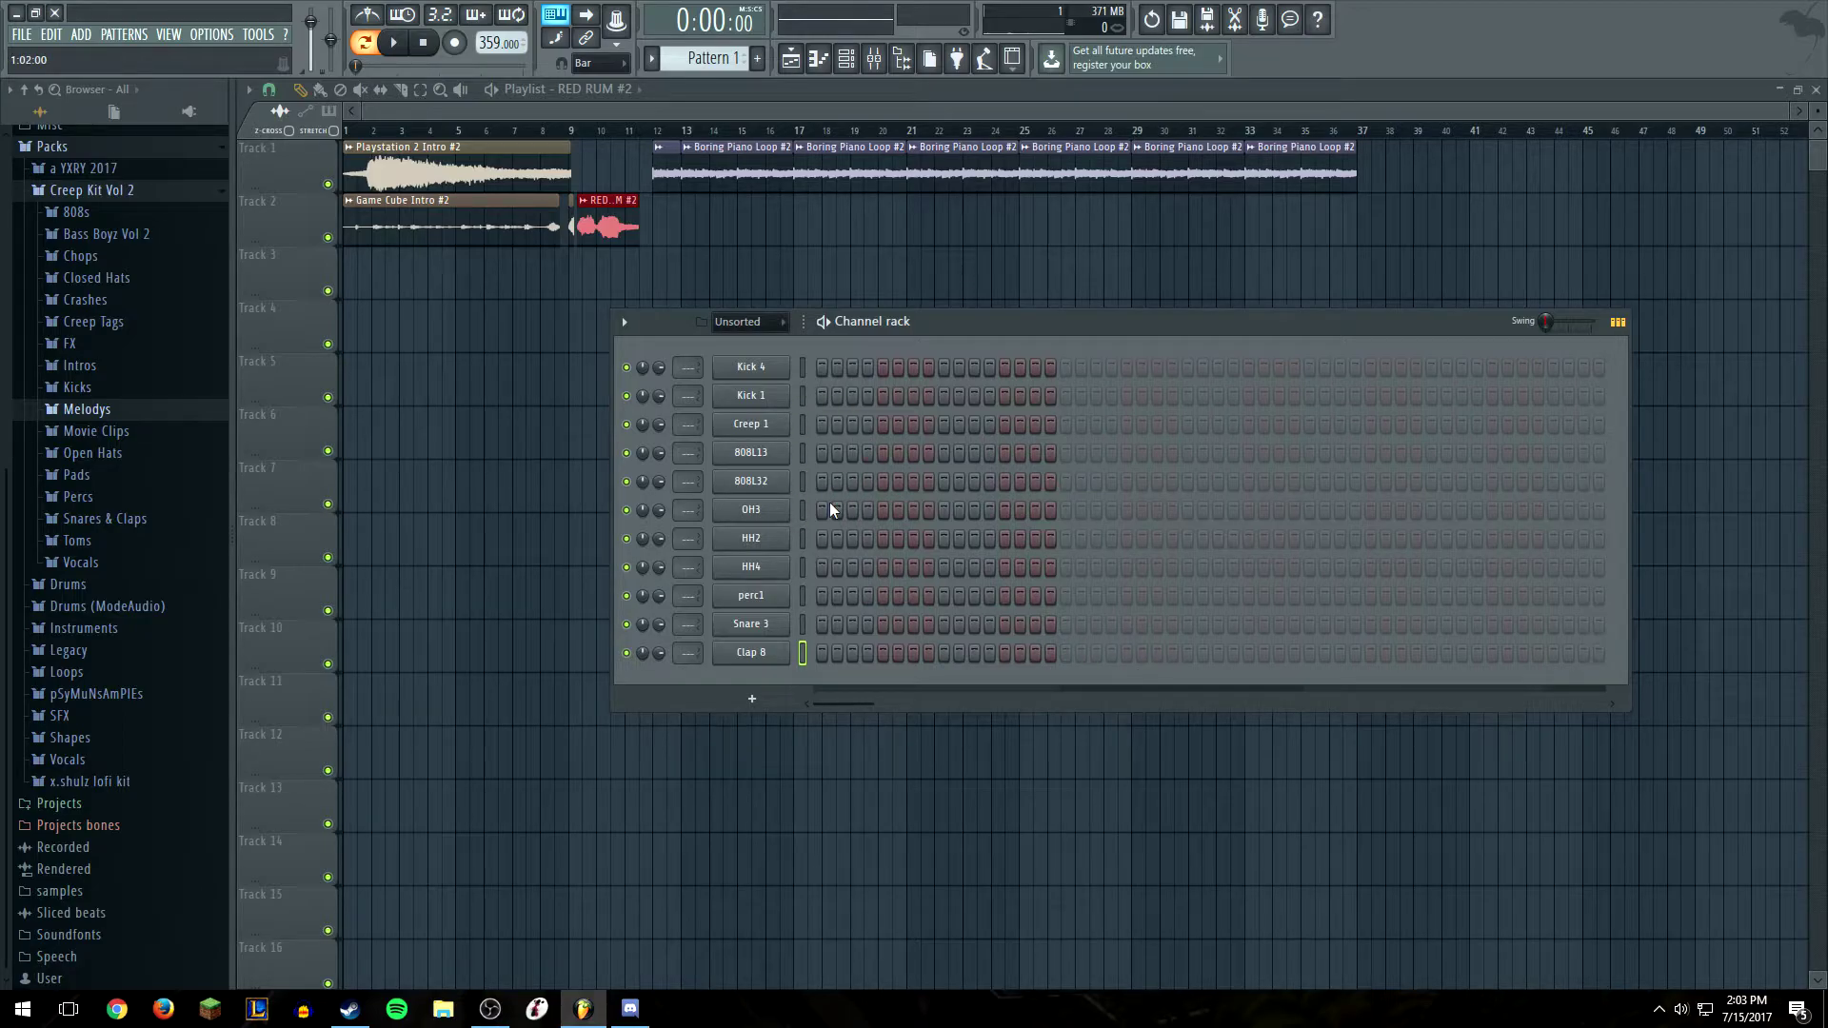
right_click(881, 606)
Sequence Kick 1 on steps 1 and 13, Kick 4 on 5 and 17, and Snare 3 with Clap 8 on 9 and 21, then audition the pattern
left_click(822, 395)
left_click(958, 624)
left_click(944, 625)
left_click(943, 653)
left_click(929, 654)
left_click(880, 393)
left_click(1006, 395)
left_click(1066, 368)
left_click(1126, 654)
left_click(1127, 626)
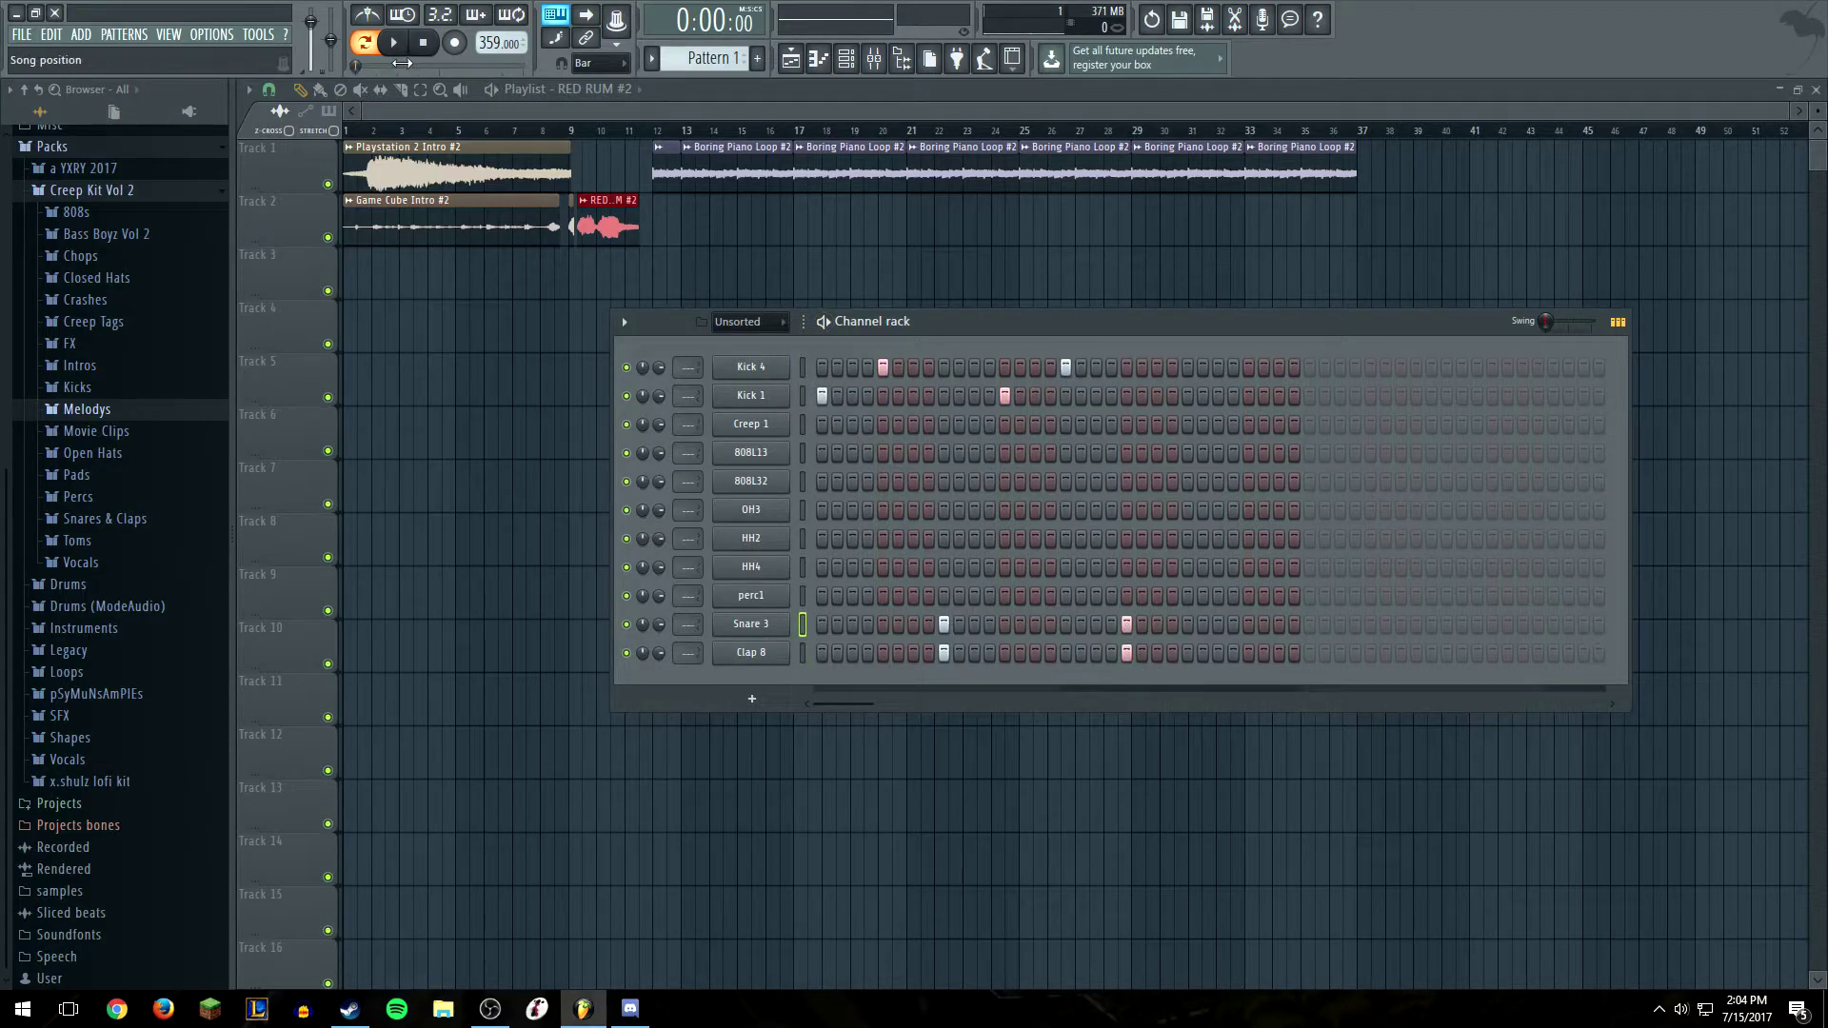
key("space")
left_click(424, 43)
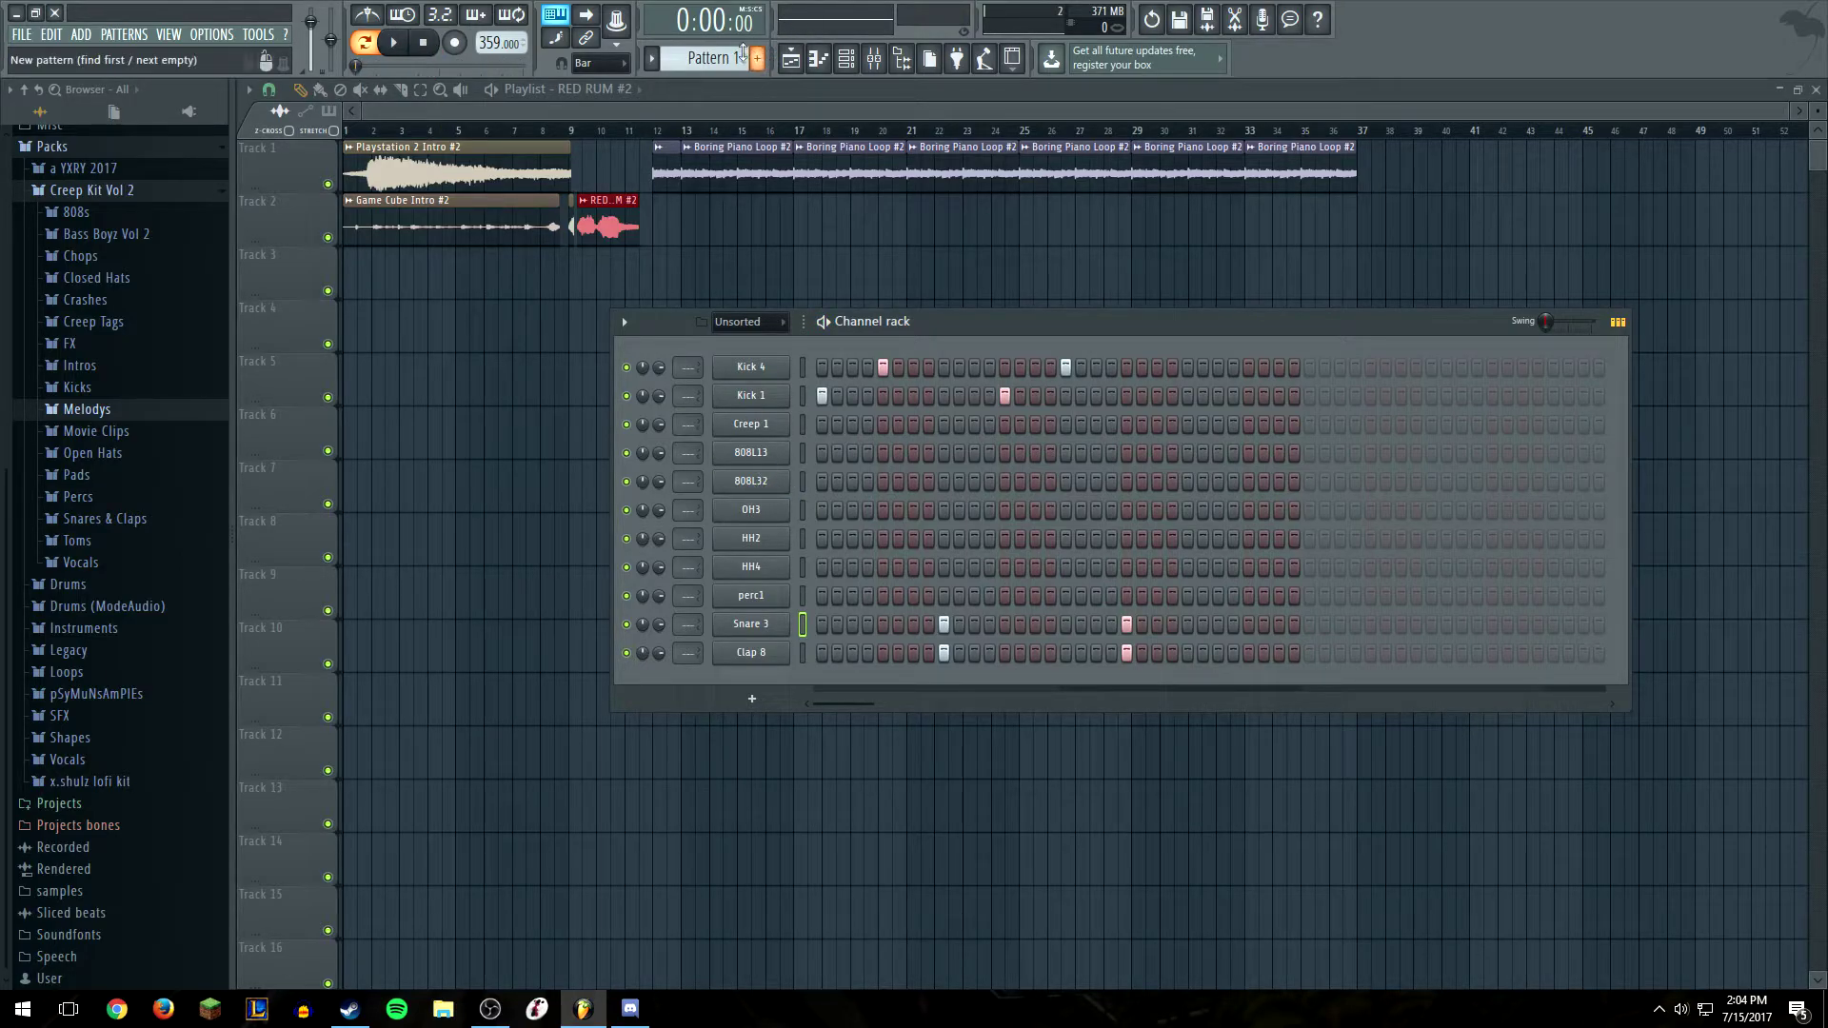
left_click(760, 59)
left_click(709, 57)
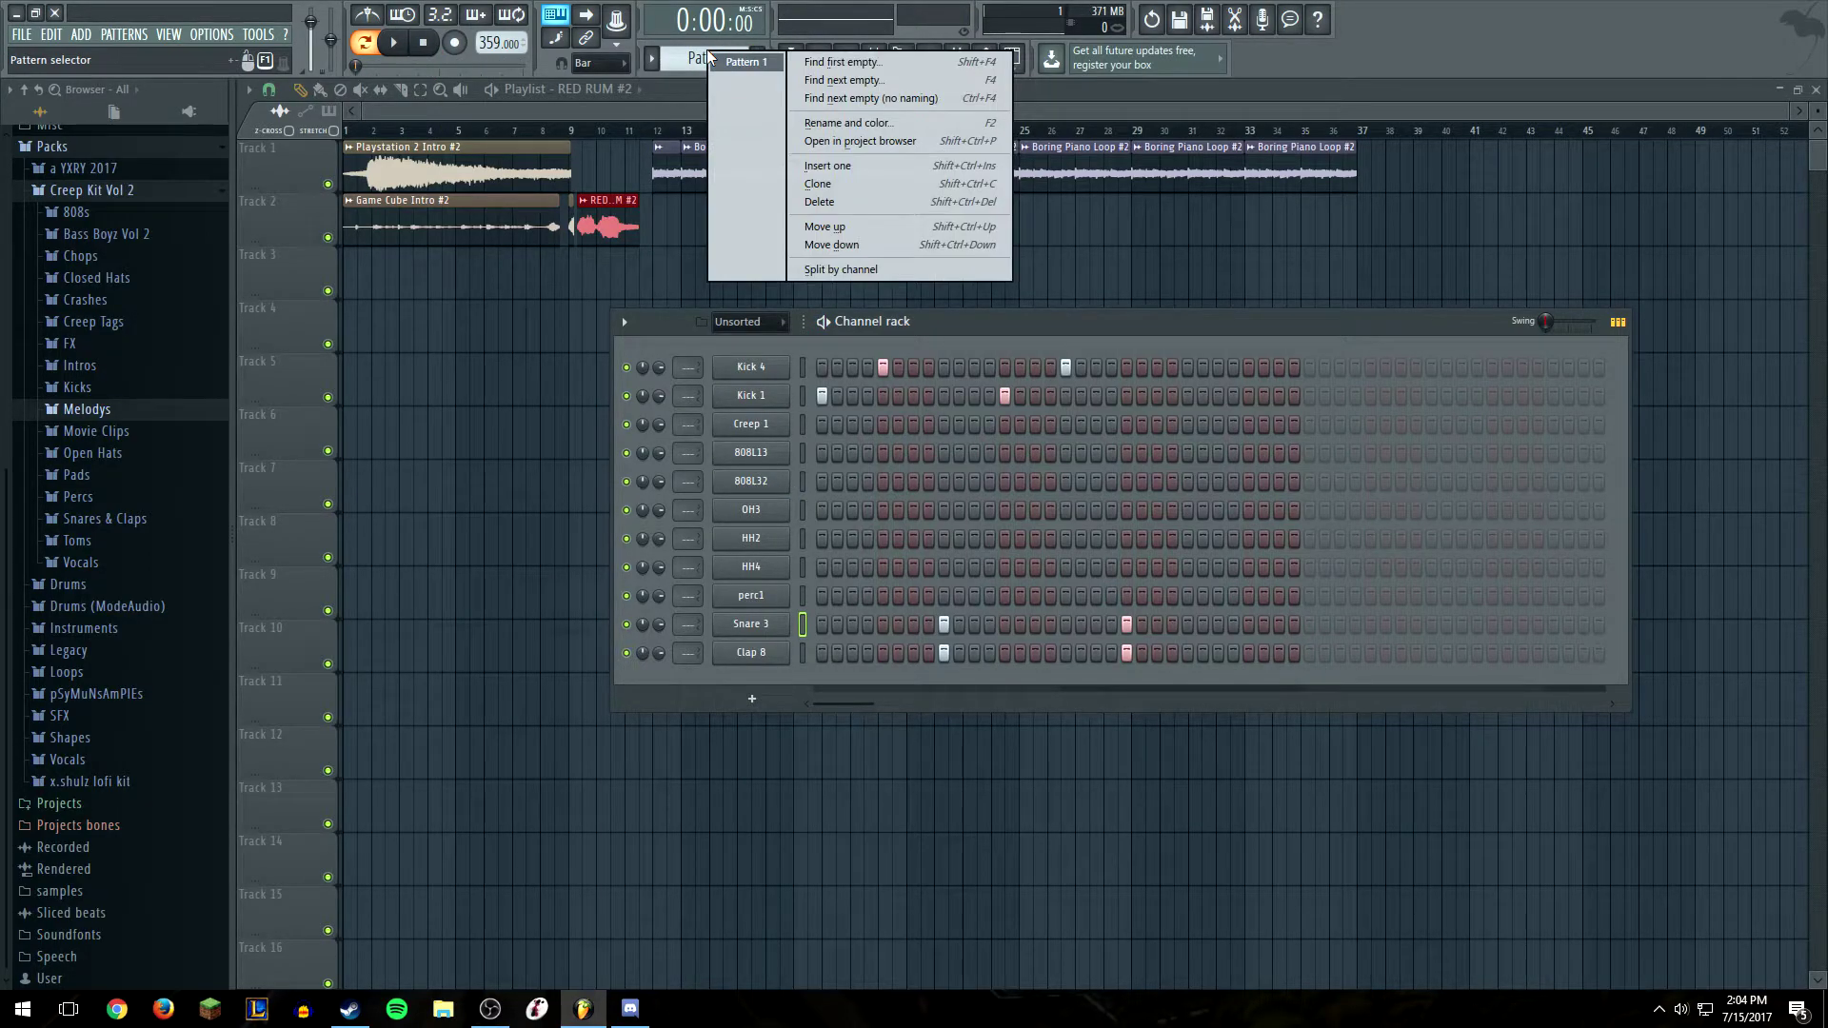
left_click(678, 93)
right_click(278, 286)
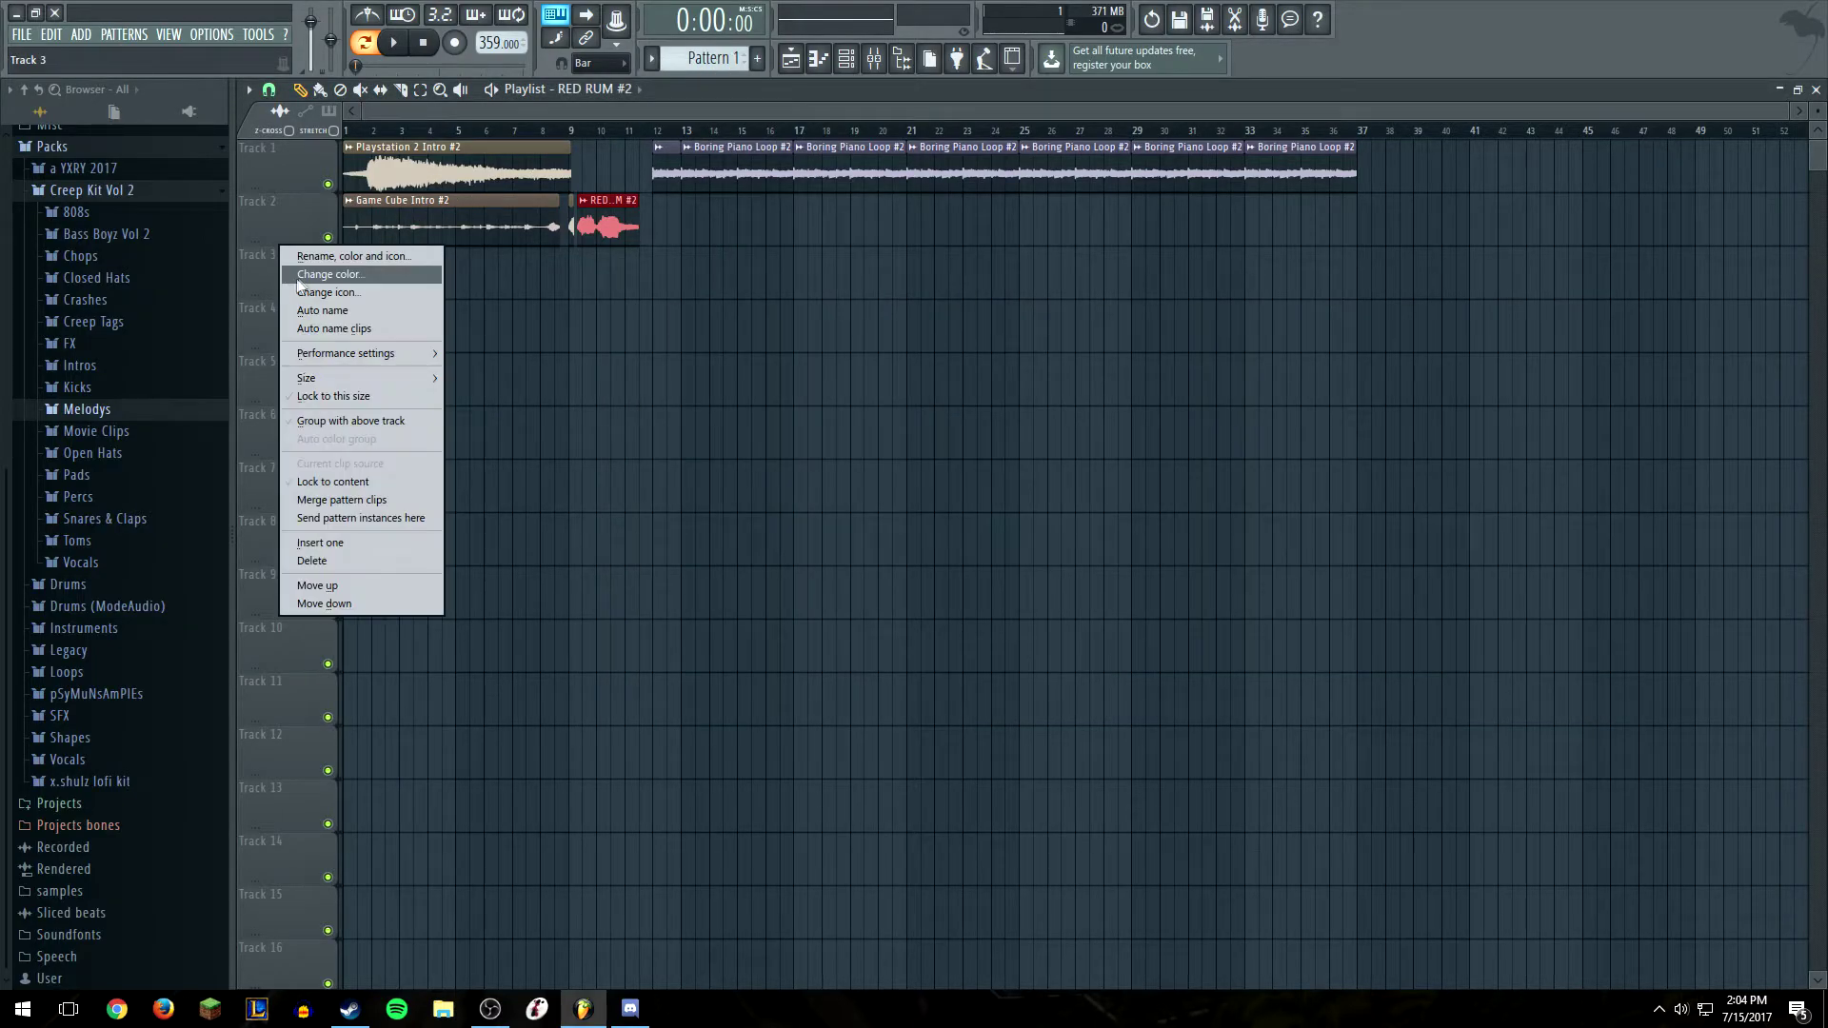
left_click(288, 163)
right_click(287, 163)
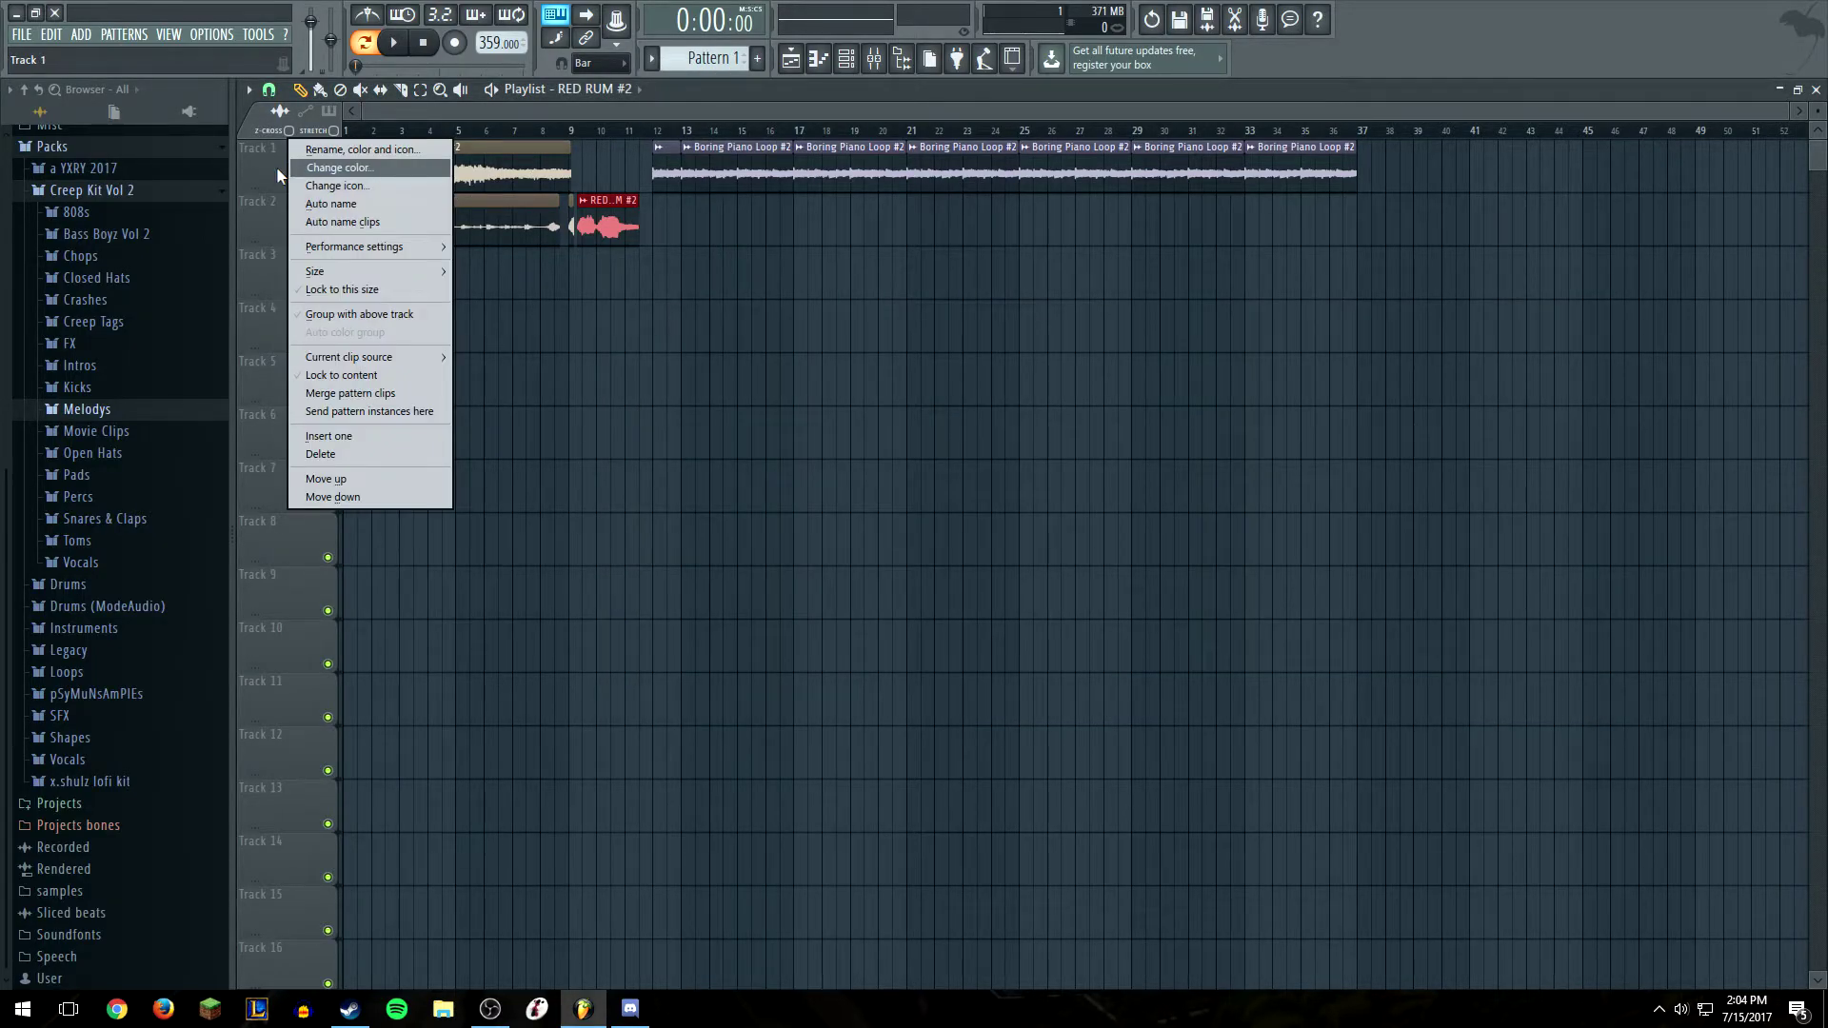
left_click(278, 174)
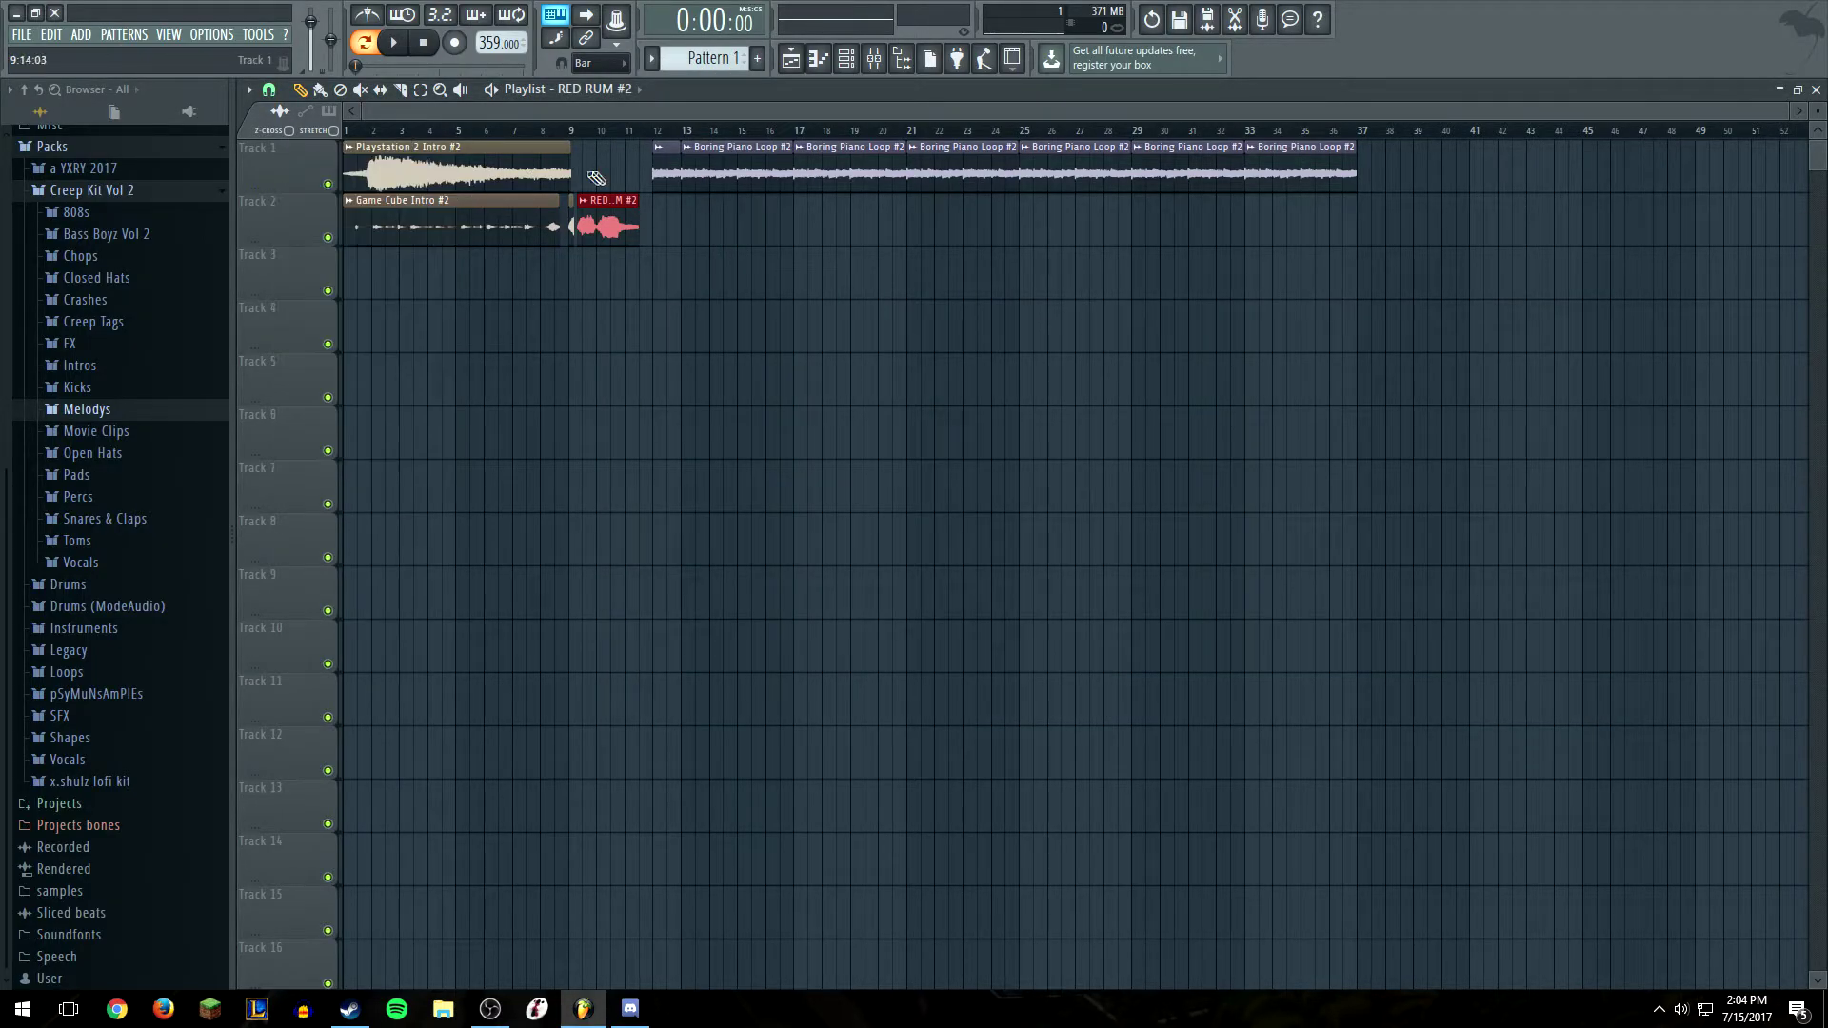
Select all Boring Piano Loop #2 clips on Track 1, set playlist snapping to Main, and move the clips to Track 3
left_click(420, 90)
left_click_drag(631, 142, 1387, 173)
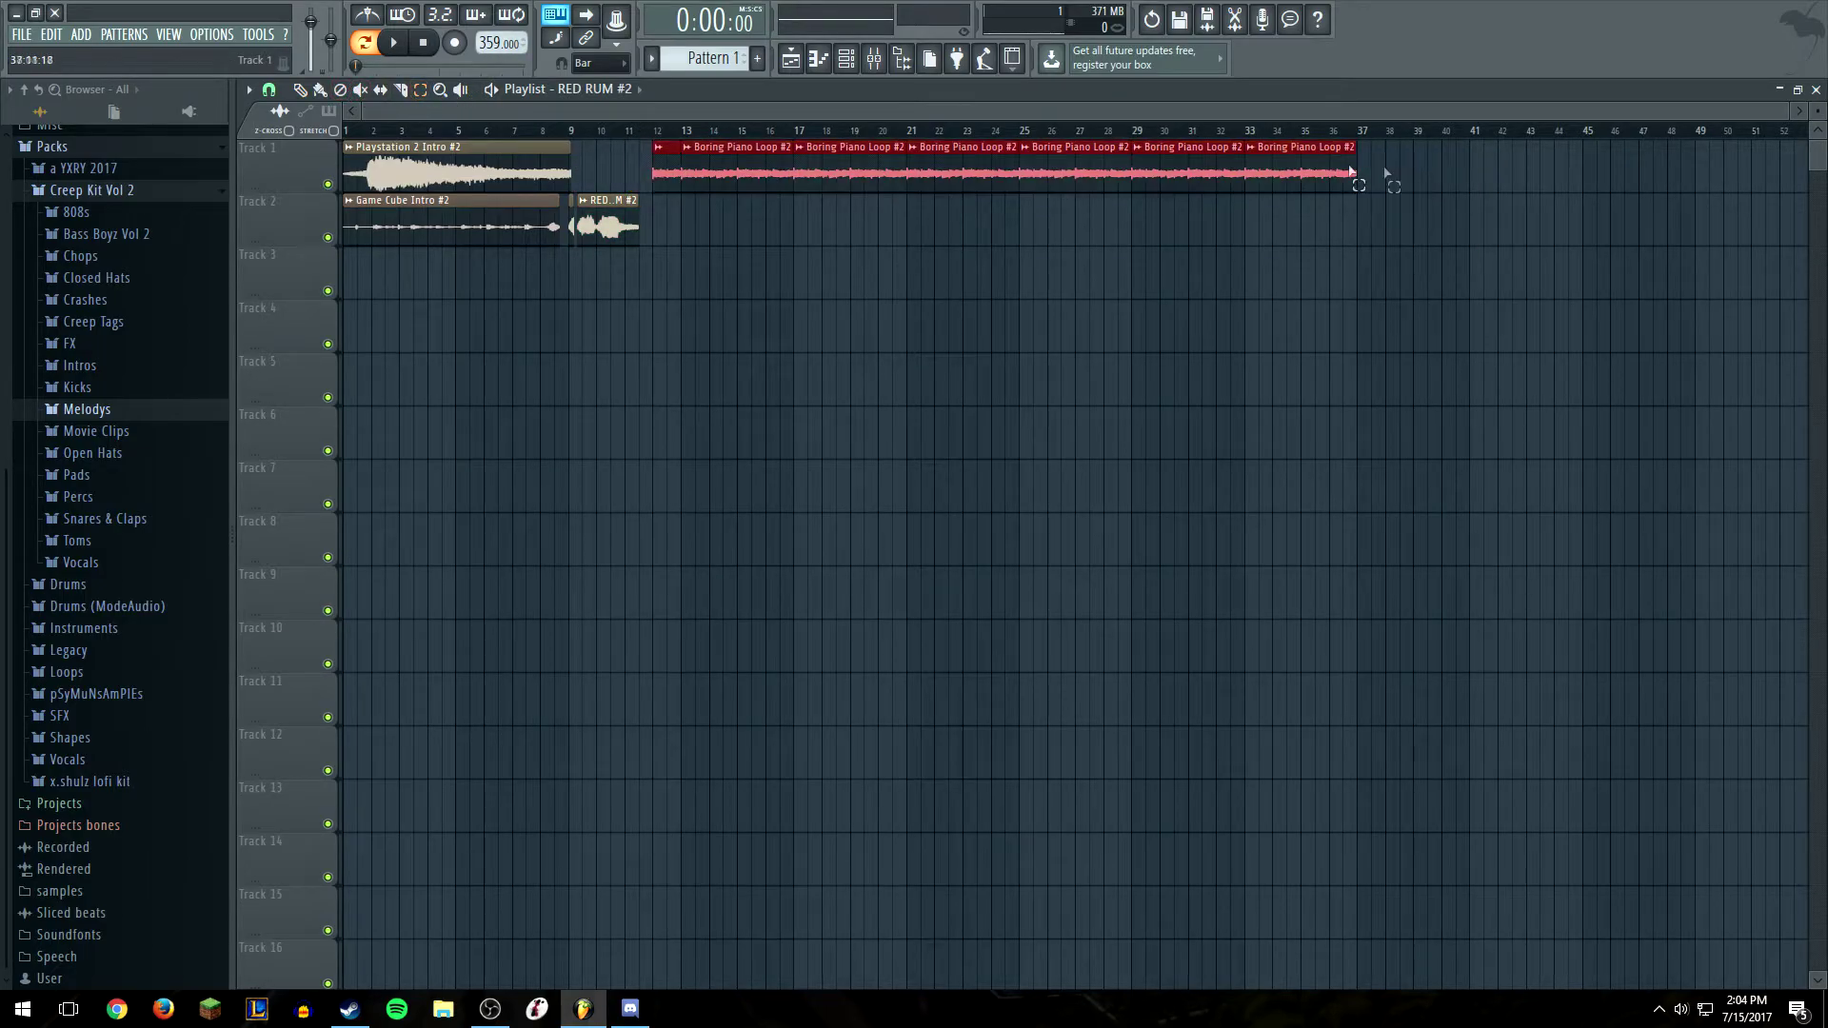
left_click(268, 90)
left_click(294, 111)
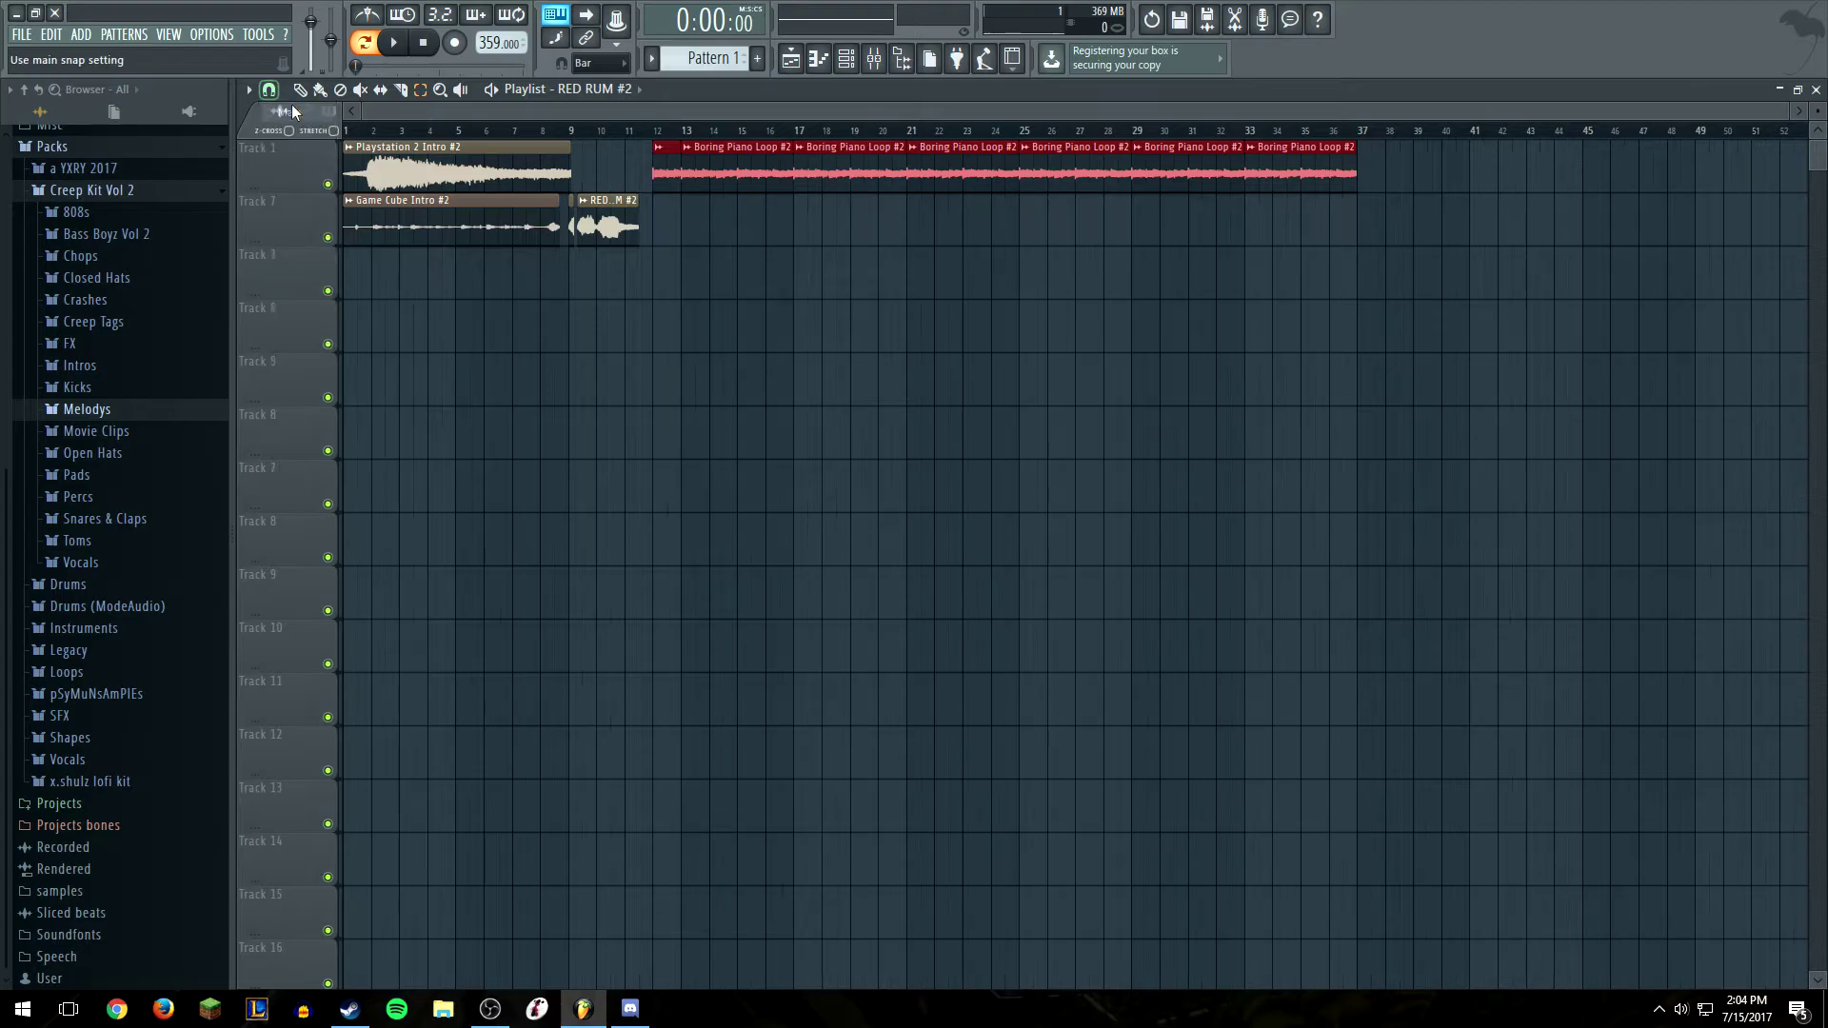
left_click(300, 89)
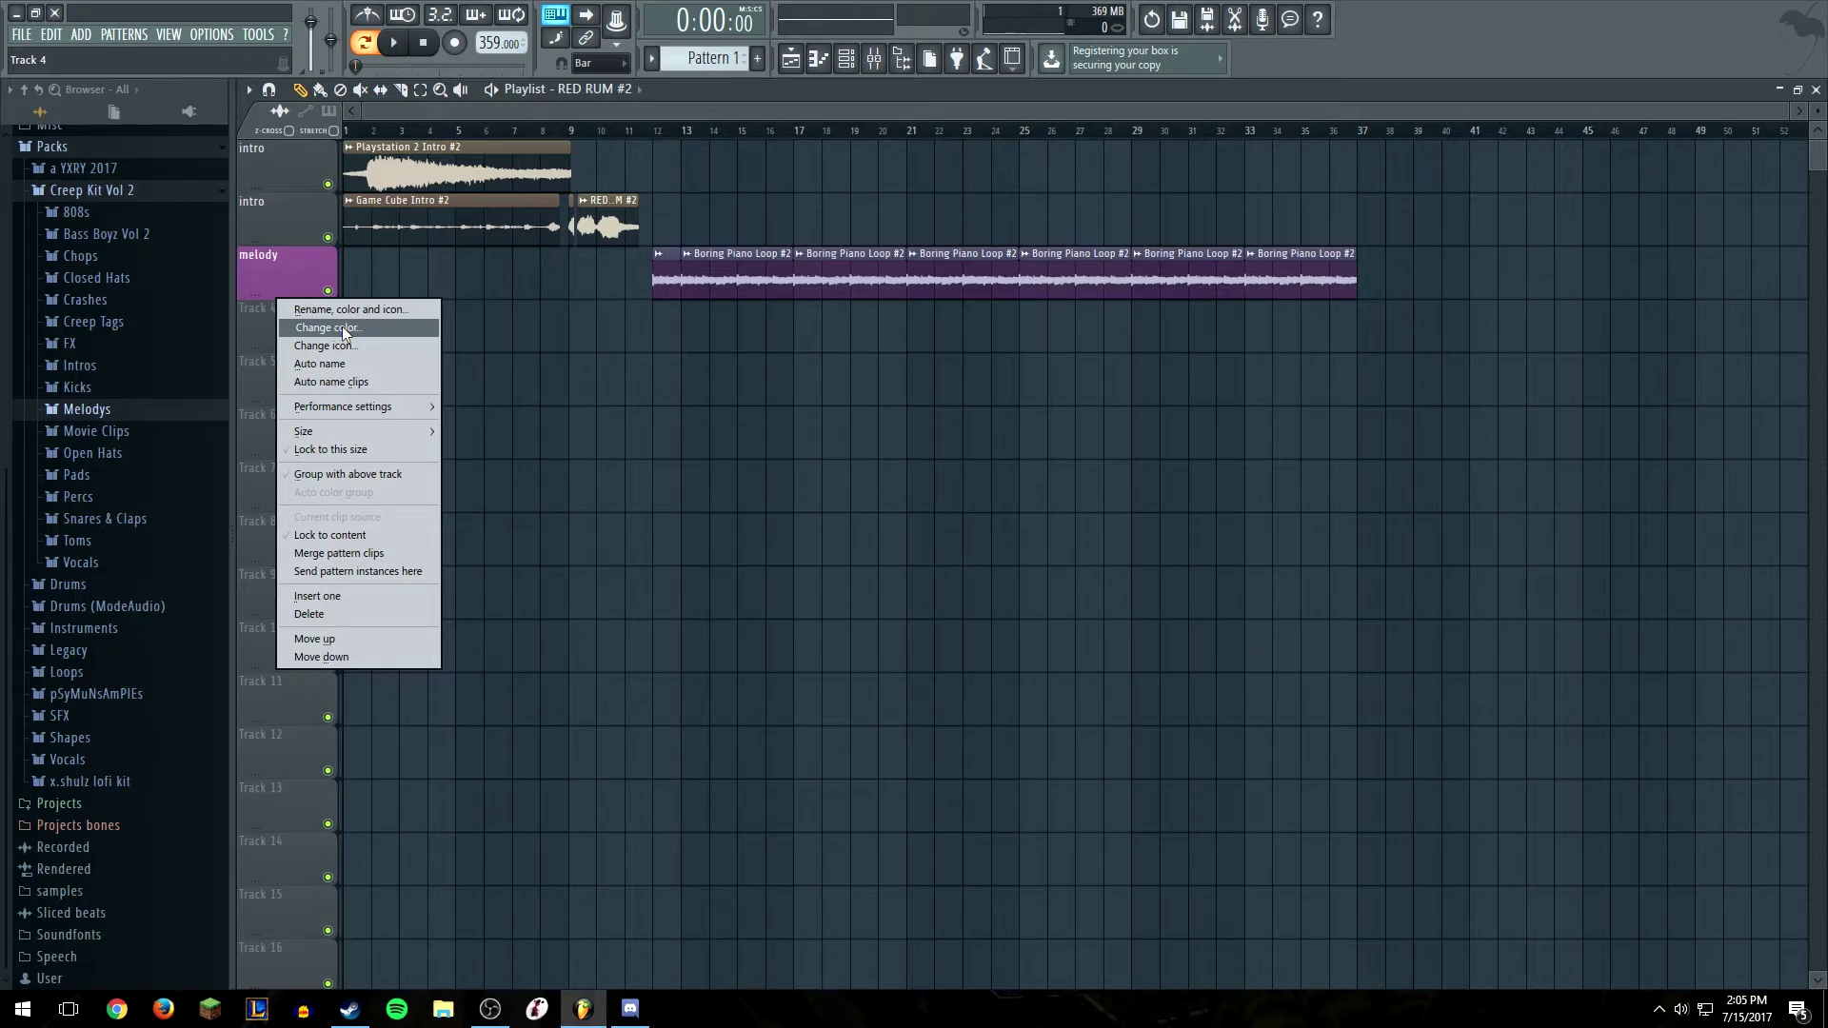
Name Track 4 "K AND S" and colour it red
left_click(345, 327)
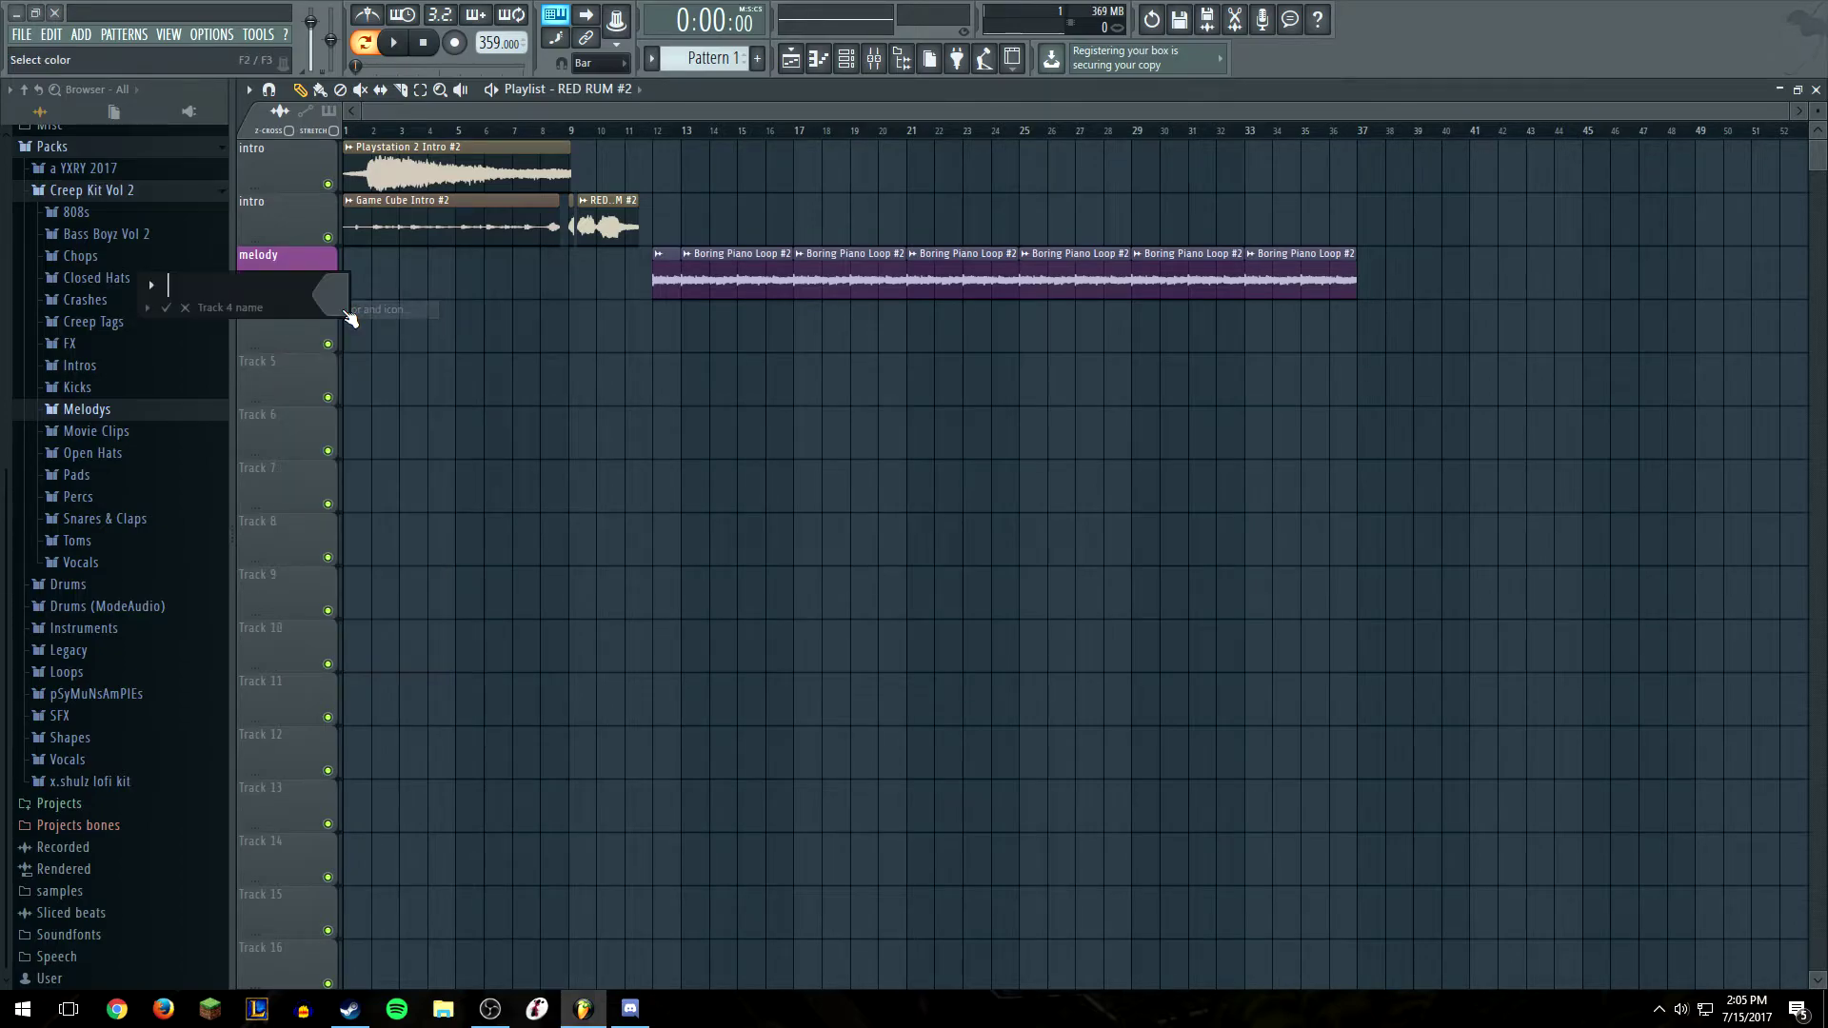
type("K AND S")
key("Return")
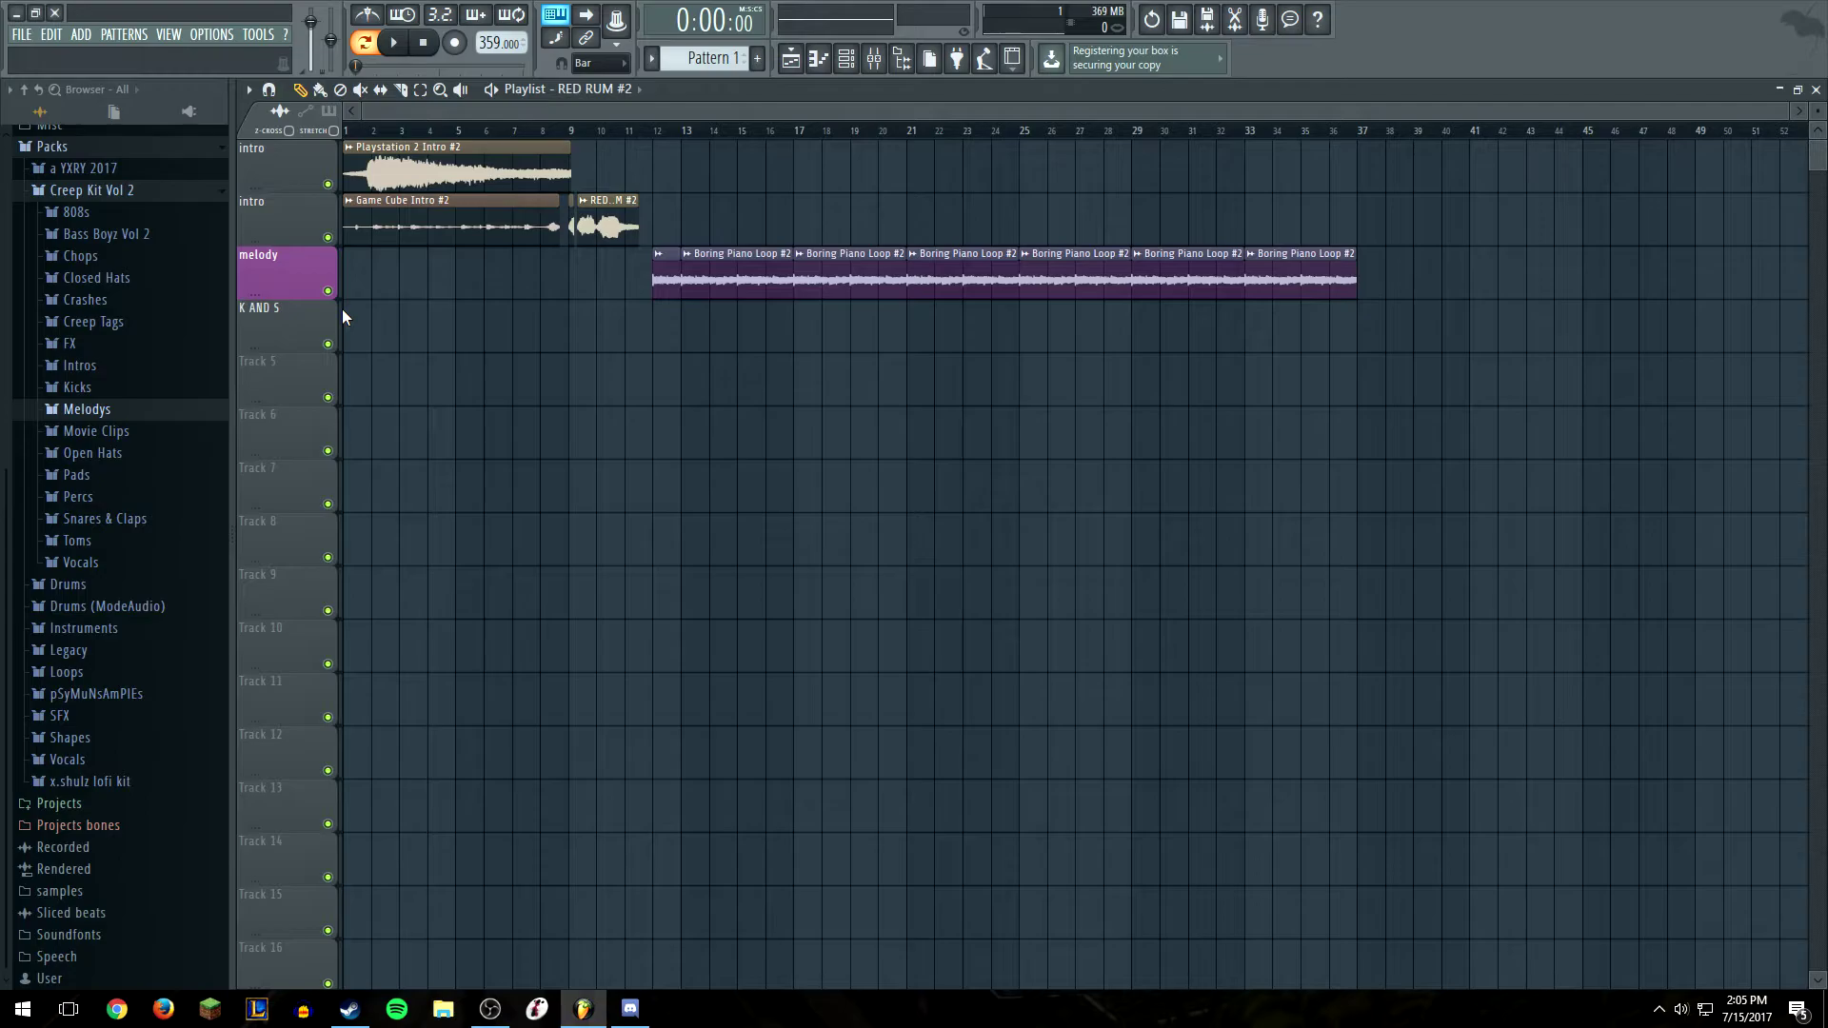
right_click(275, 305)
left_click(314, 328)
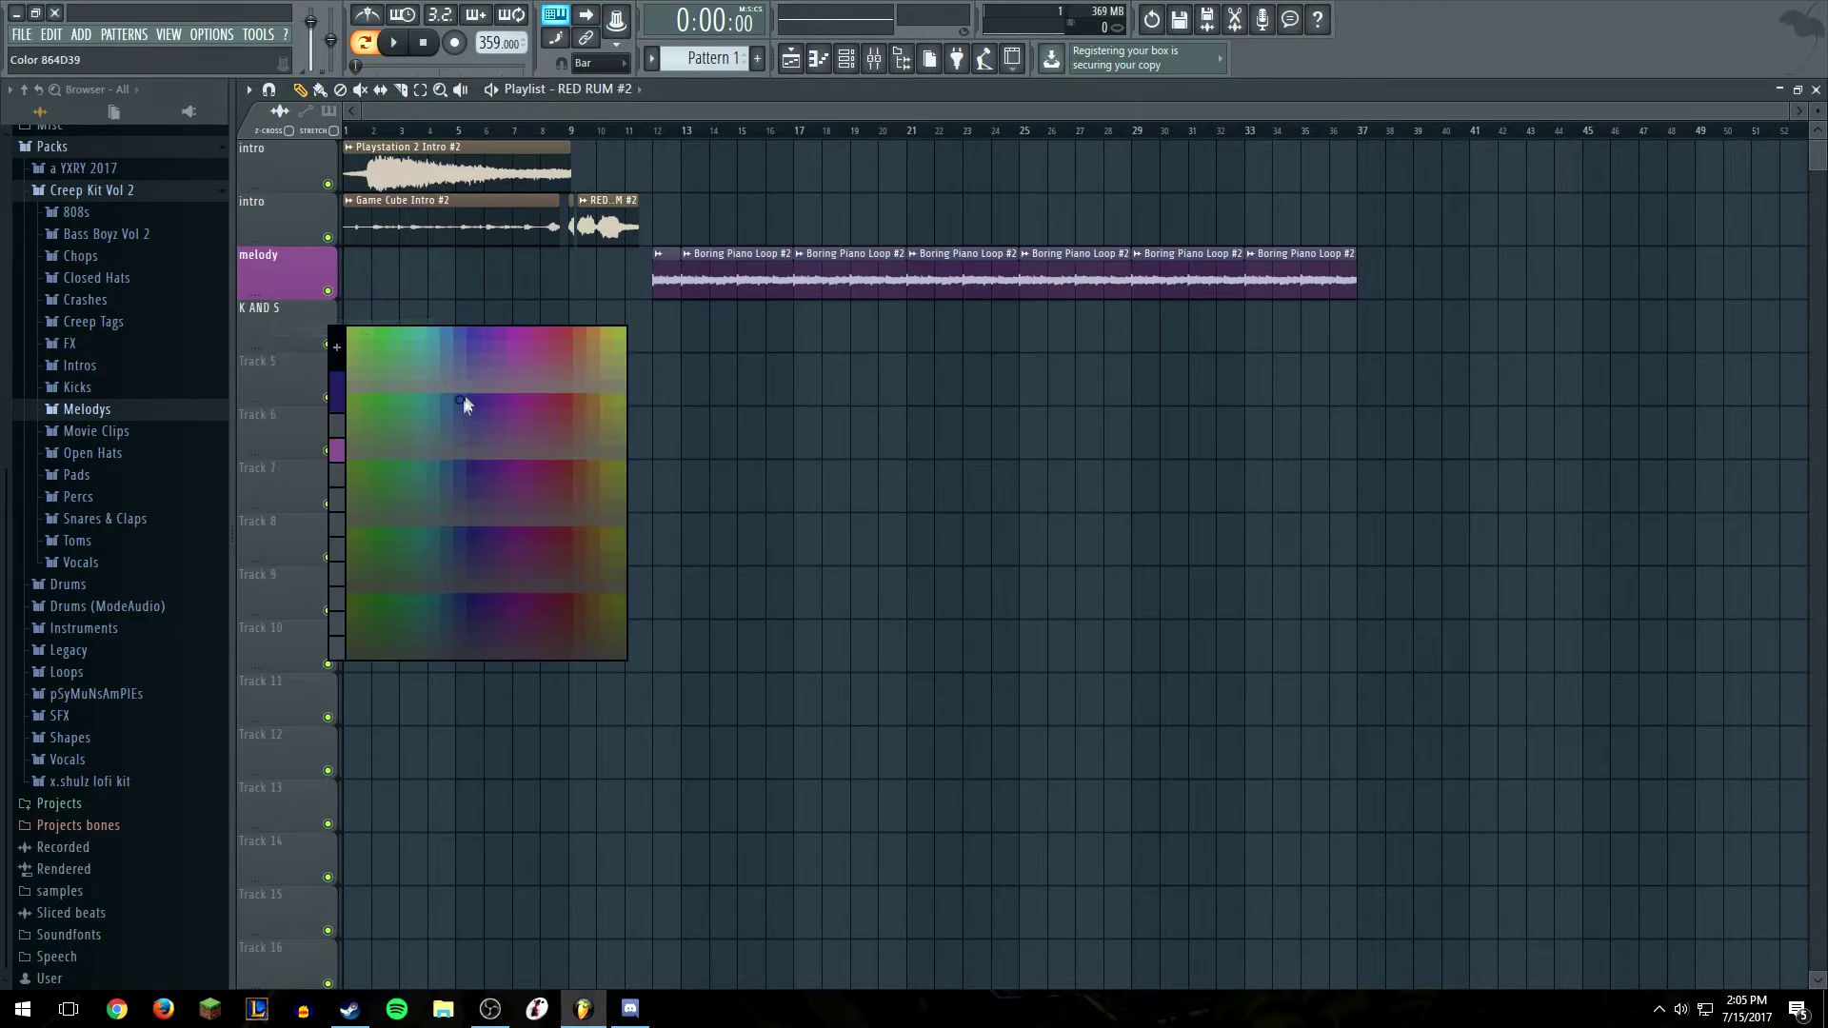
left_click(573, 404)
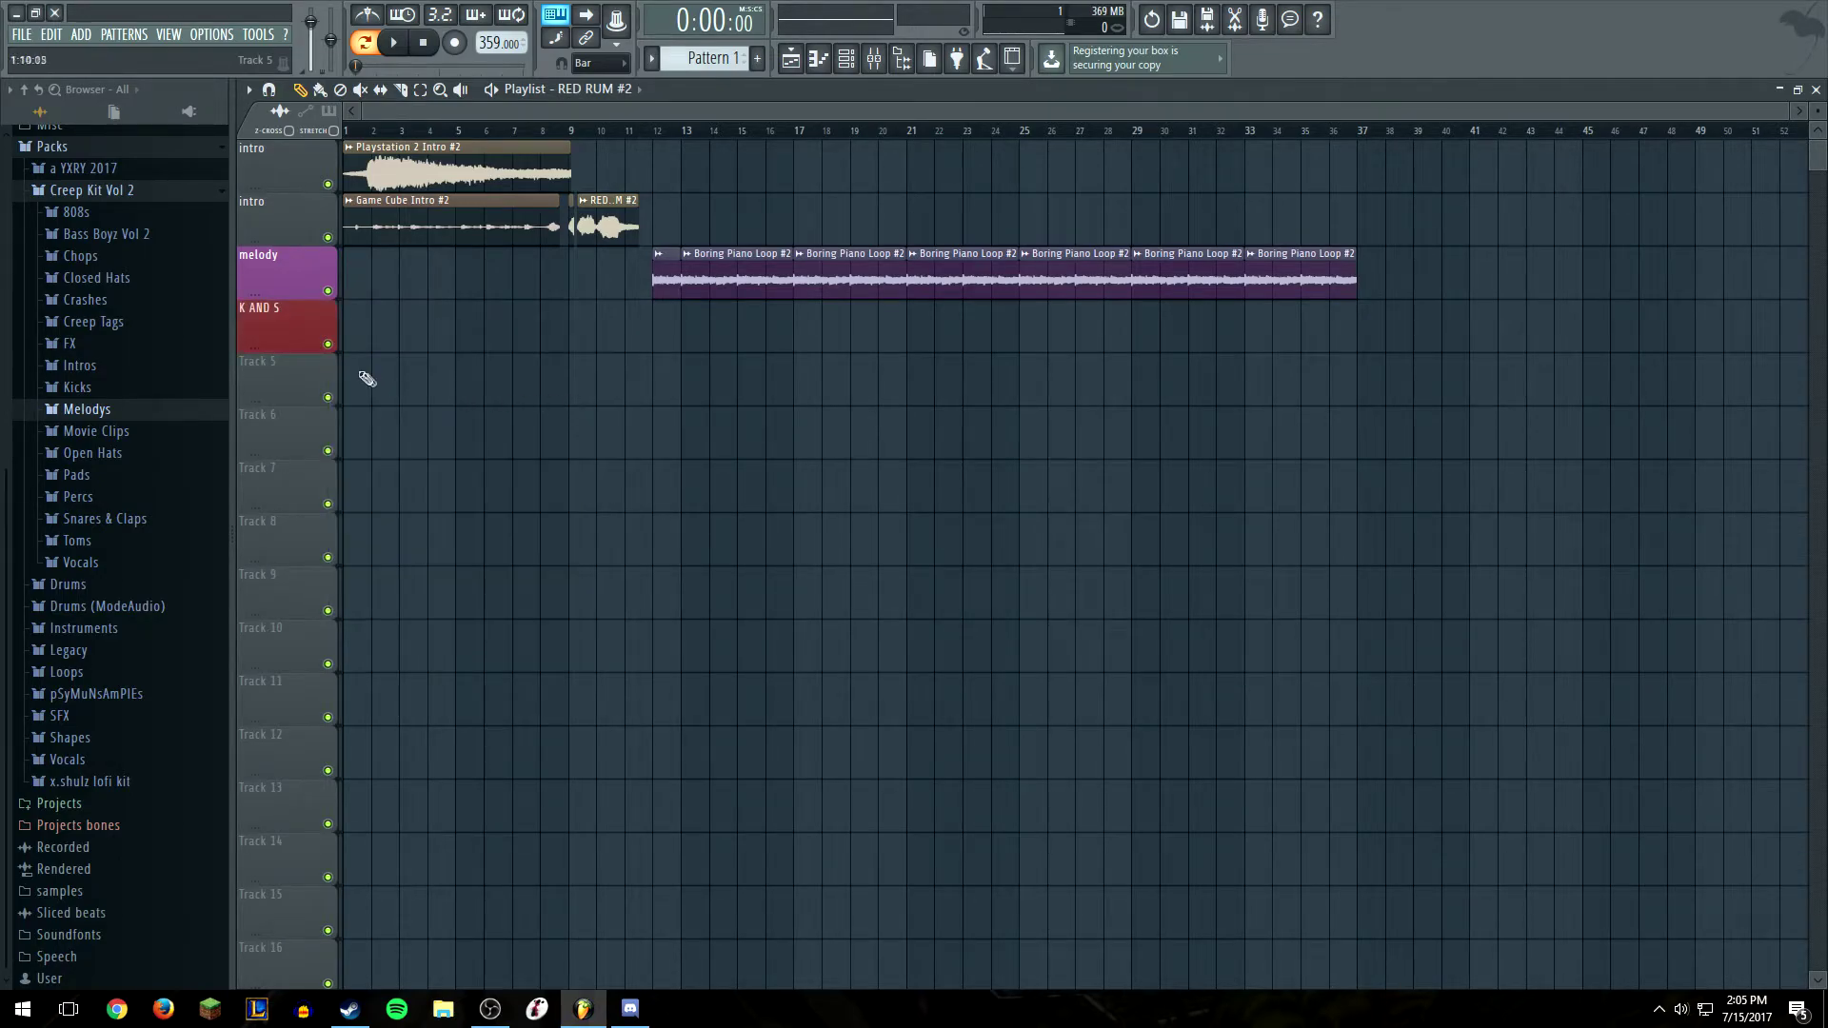
Change the colour of the melody track to blue
right_click(302, 249)
left_click(366, 276)
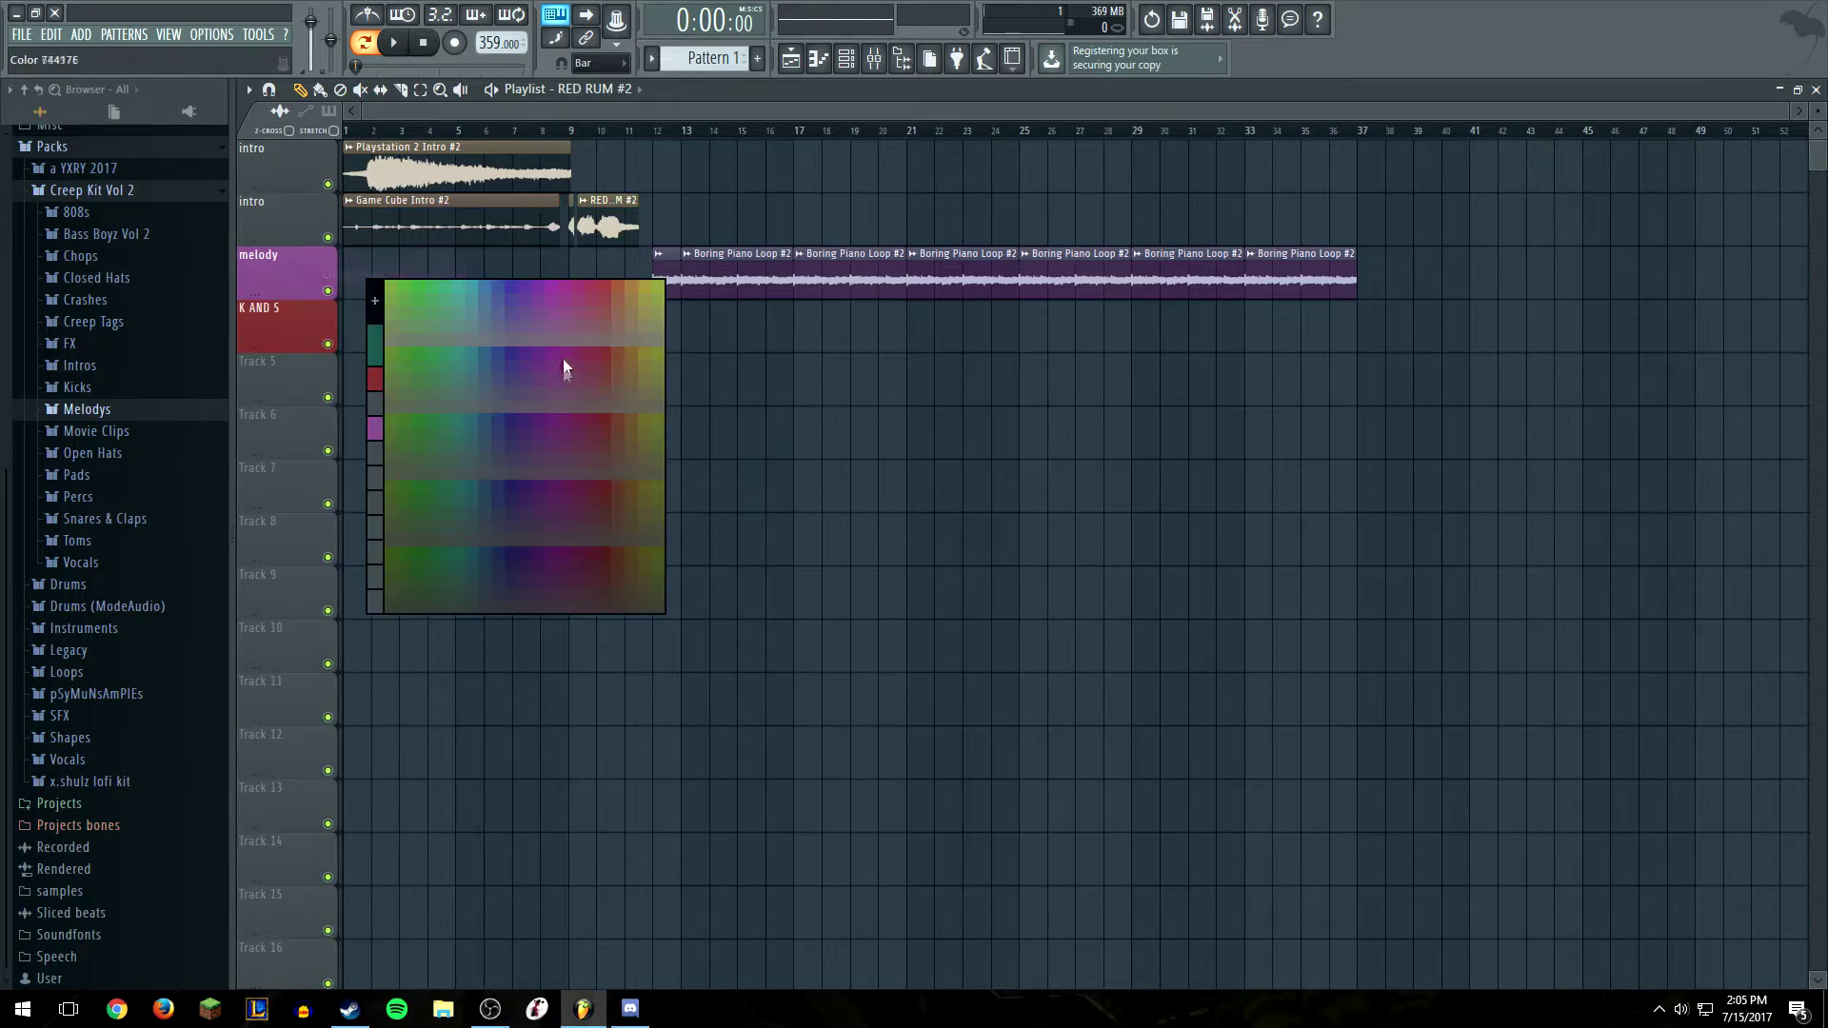
left_click(485, 357)
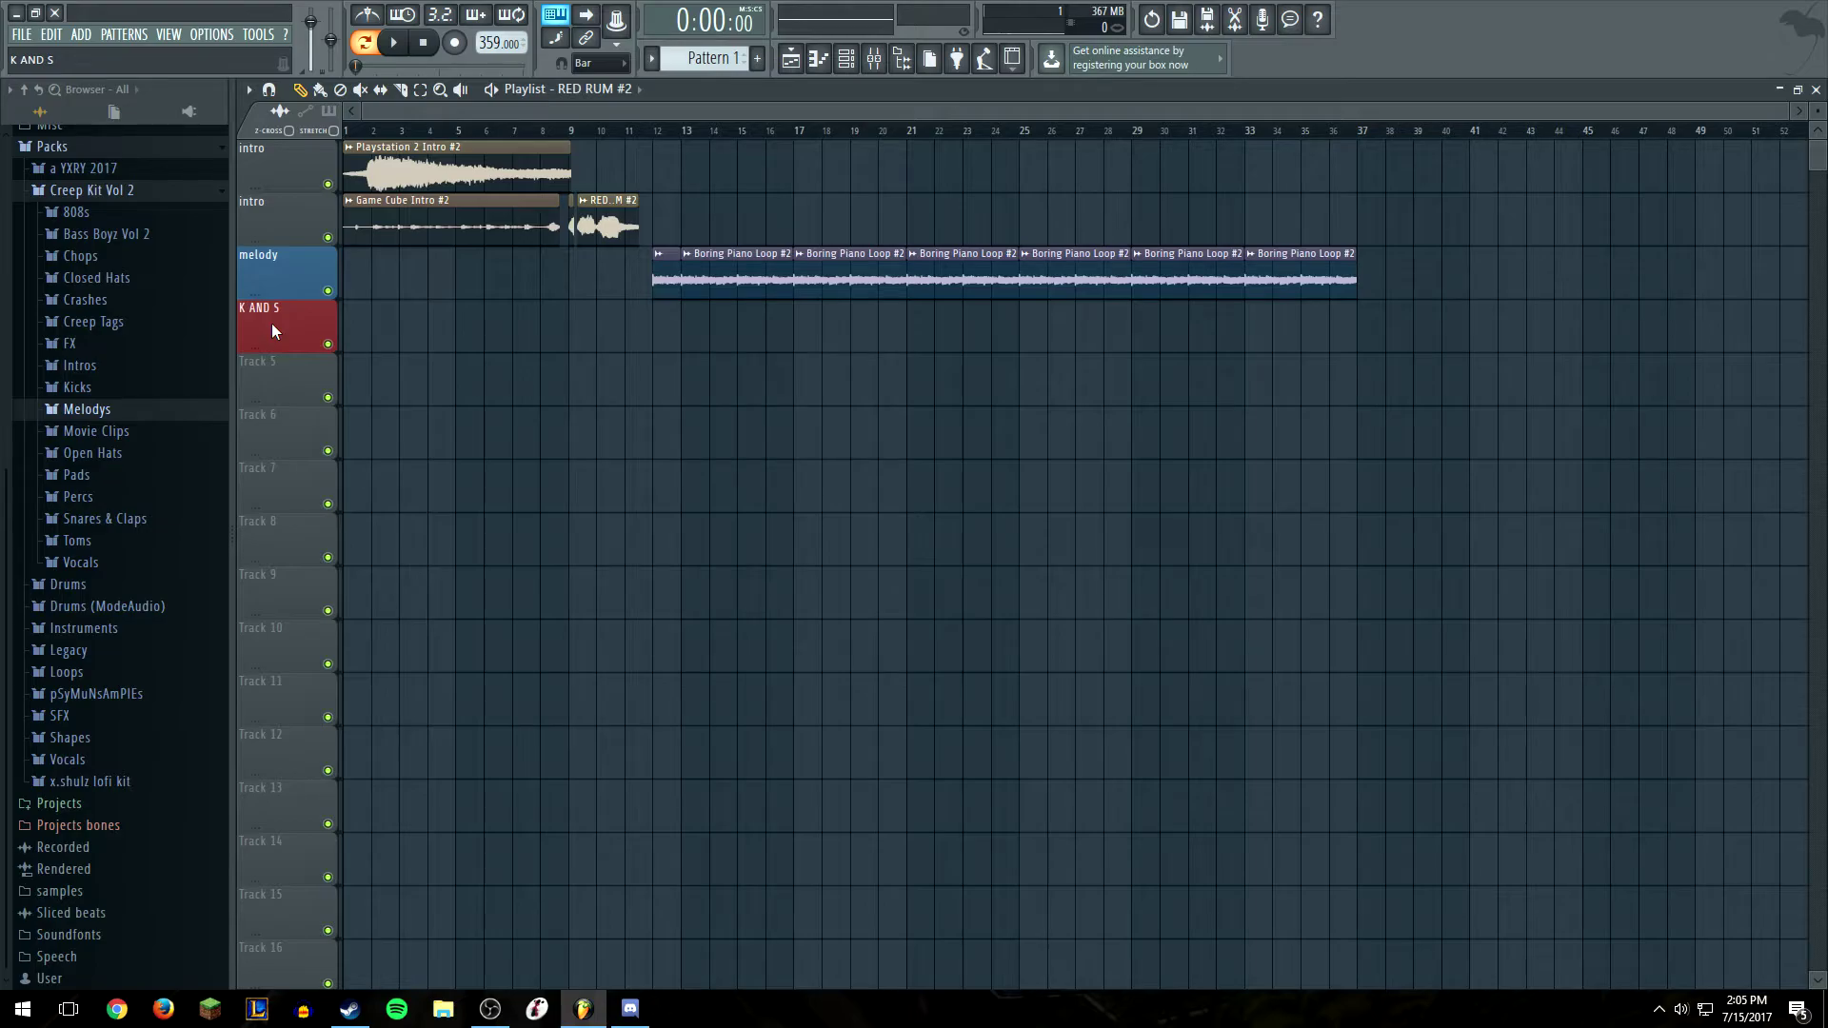
Choose Pattern 1 as the playlist clip and place three copies in a row on the K AND S track from bar 12
left_click(606, 95)
left_click(617, 233)
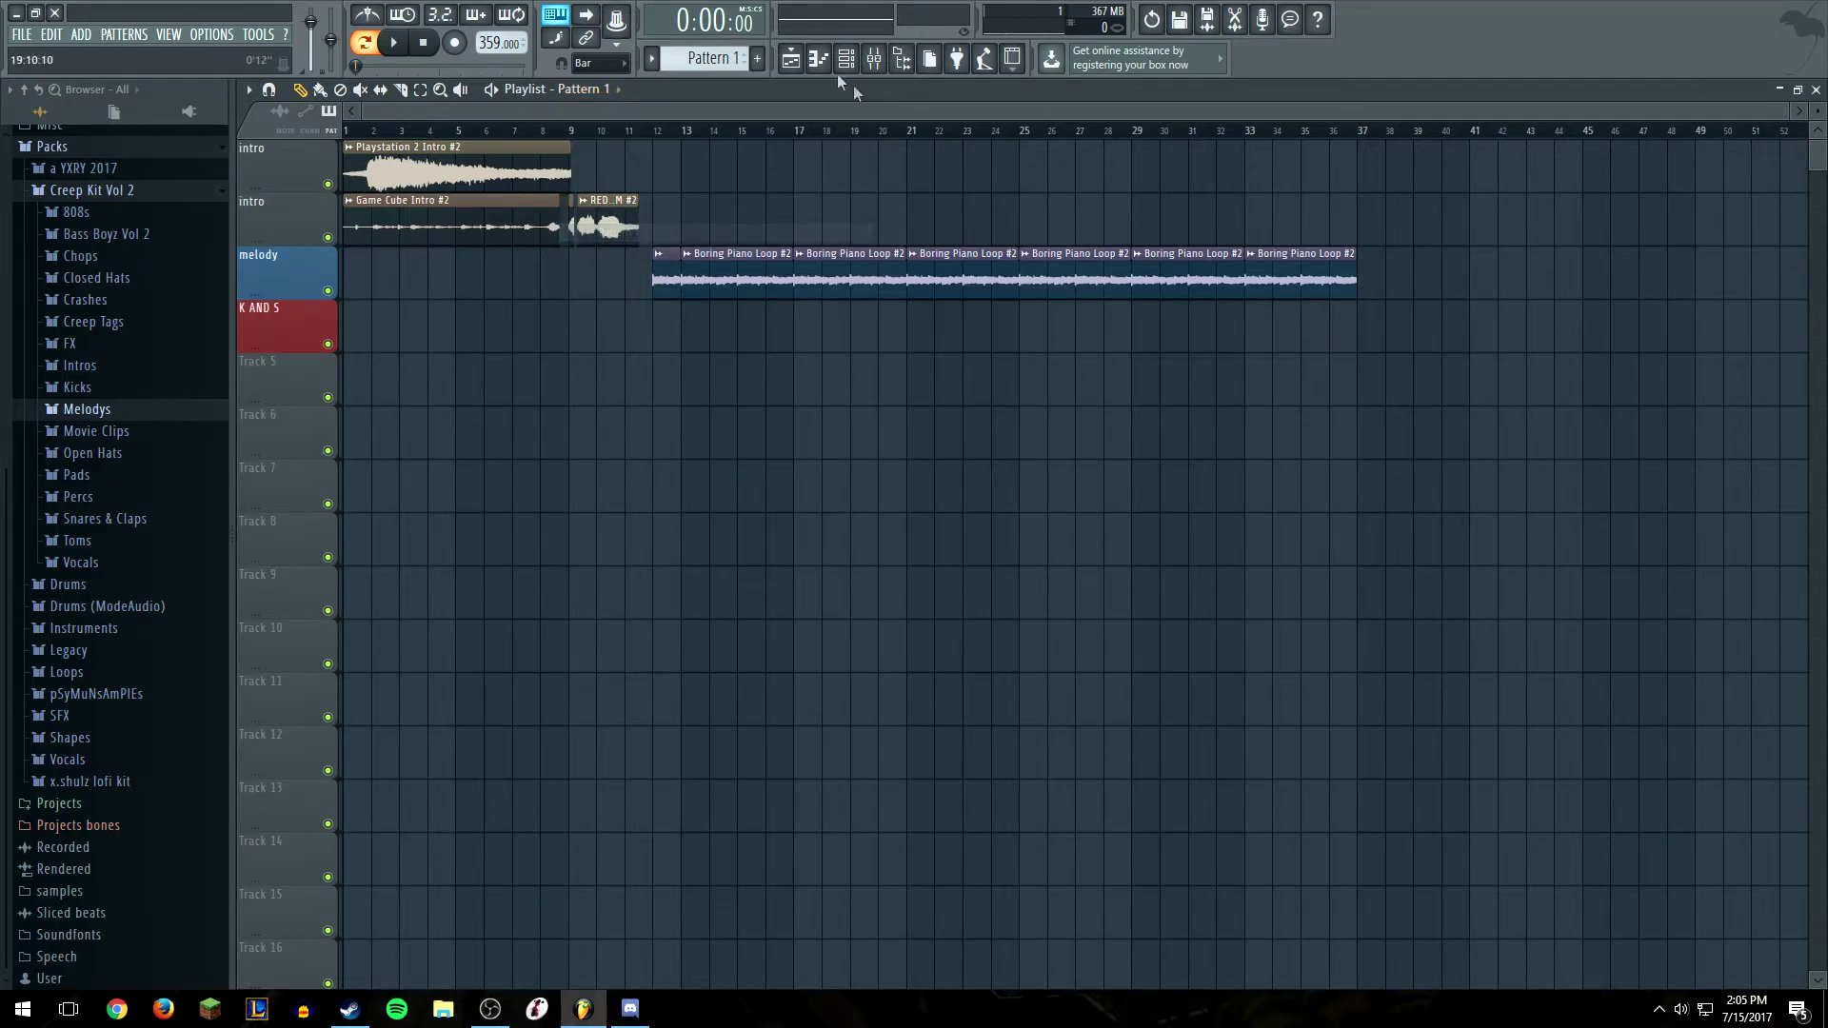
left_click(654, 322)
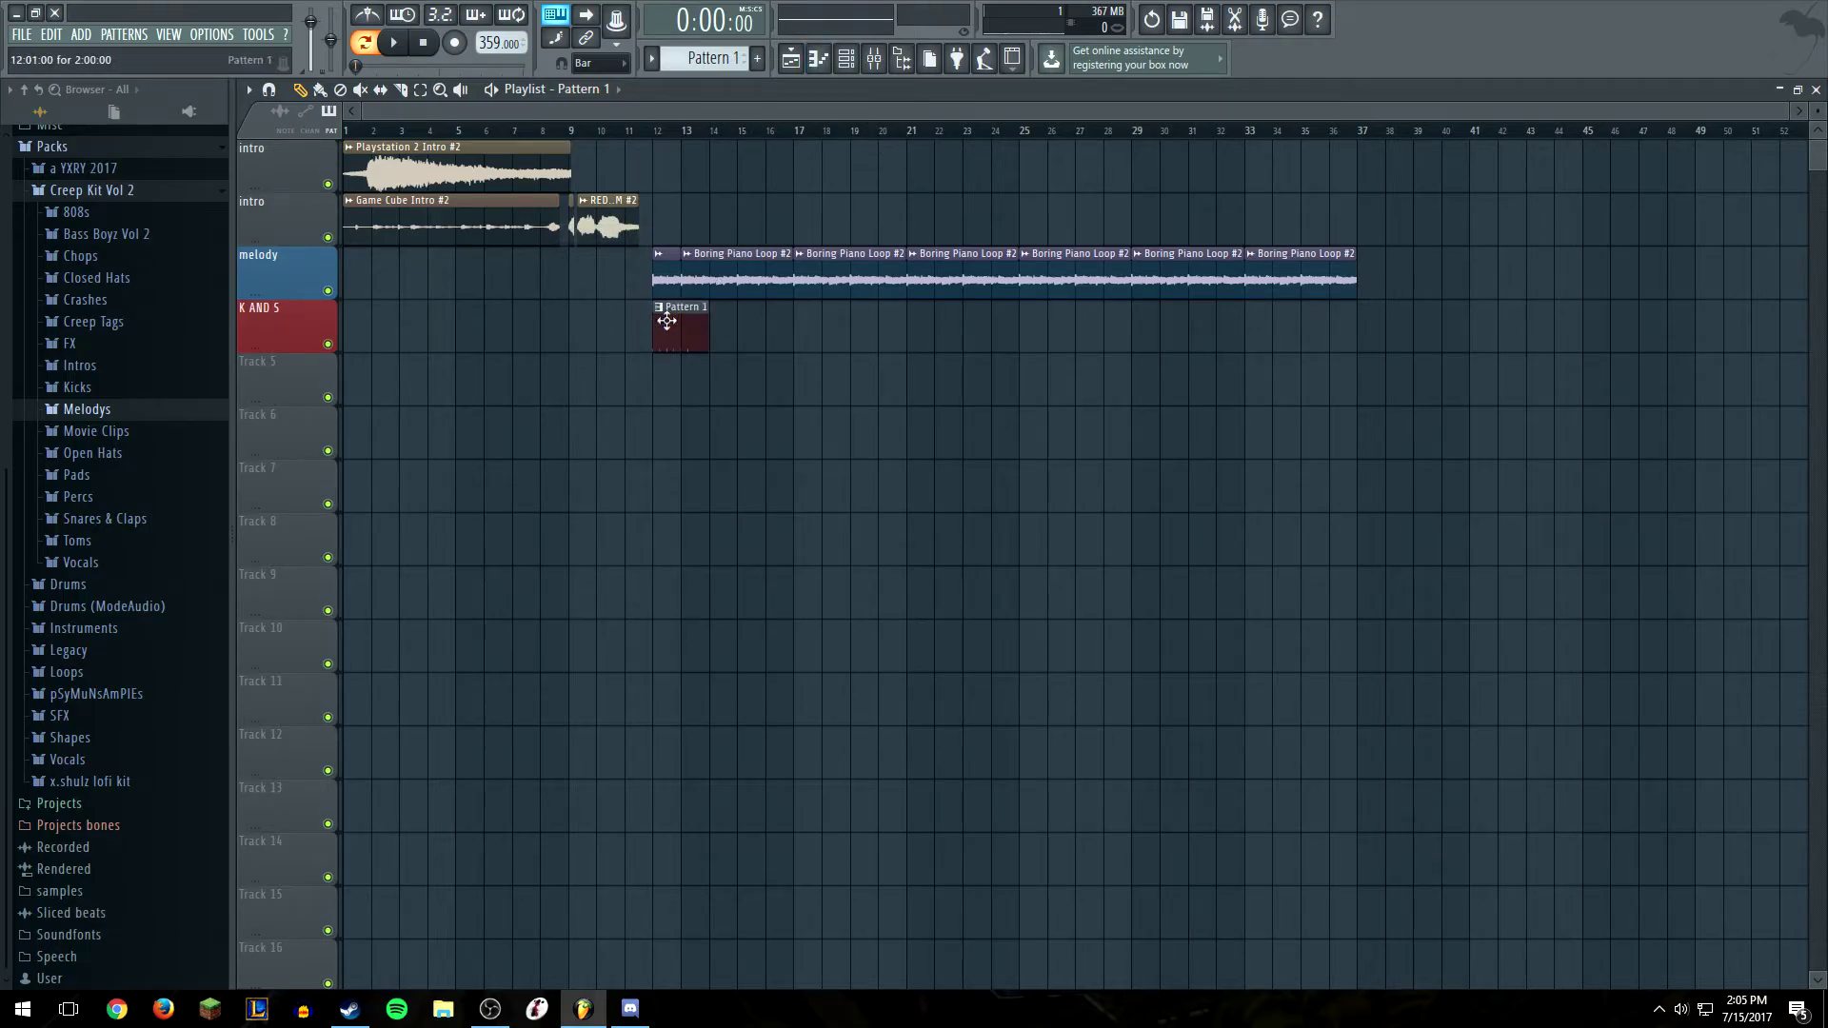
left_click(712, 334)
left_click(796, 340)
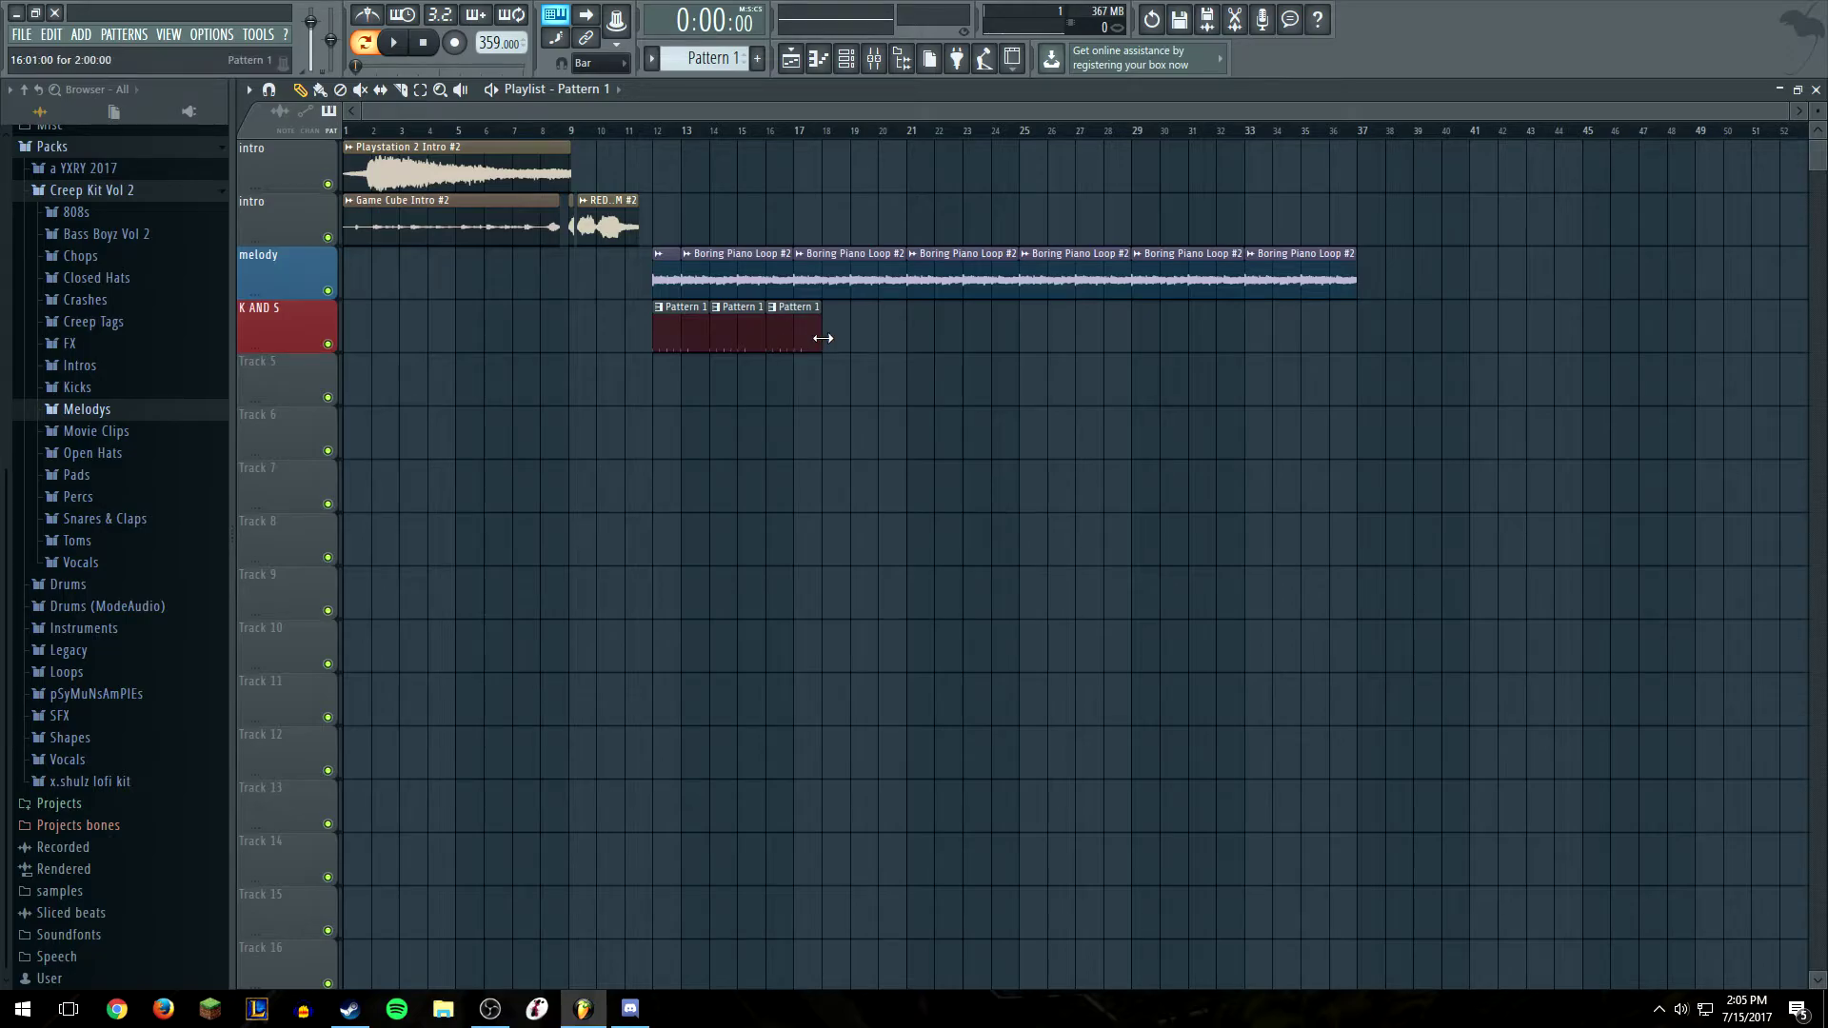
Clone Pattern 1 and make the copy the active pattern
left_click(729, 60)
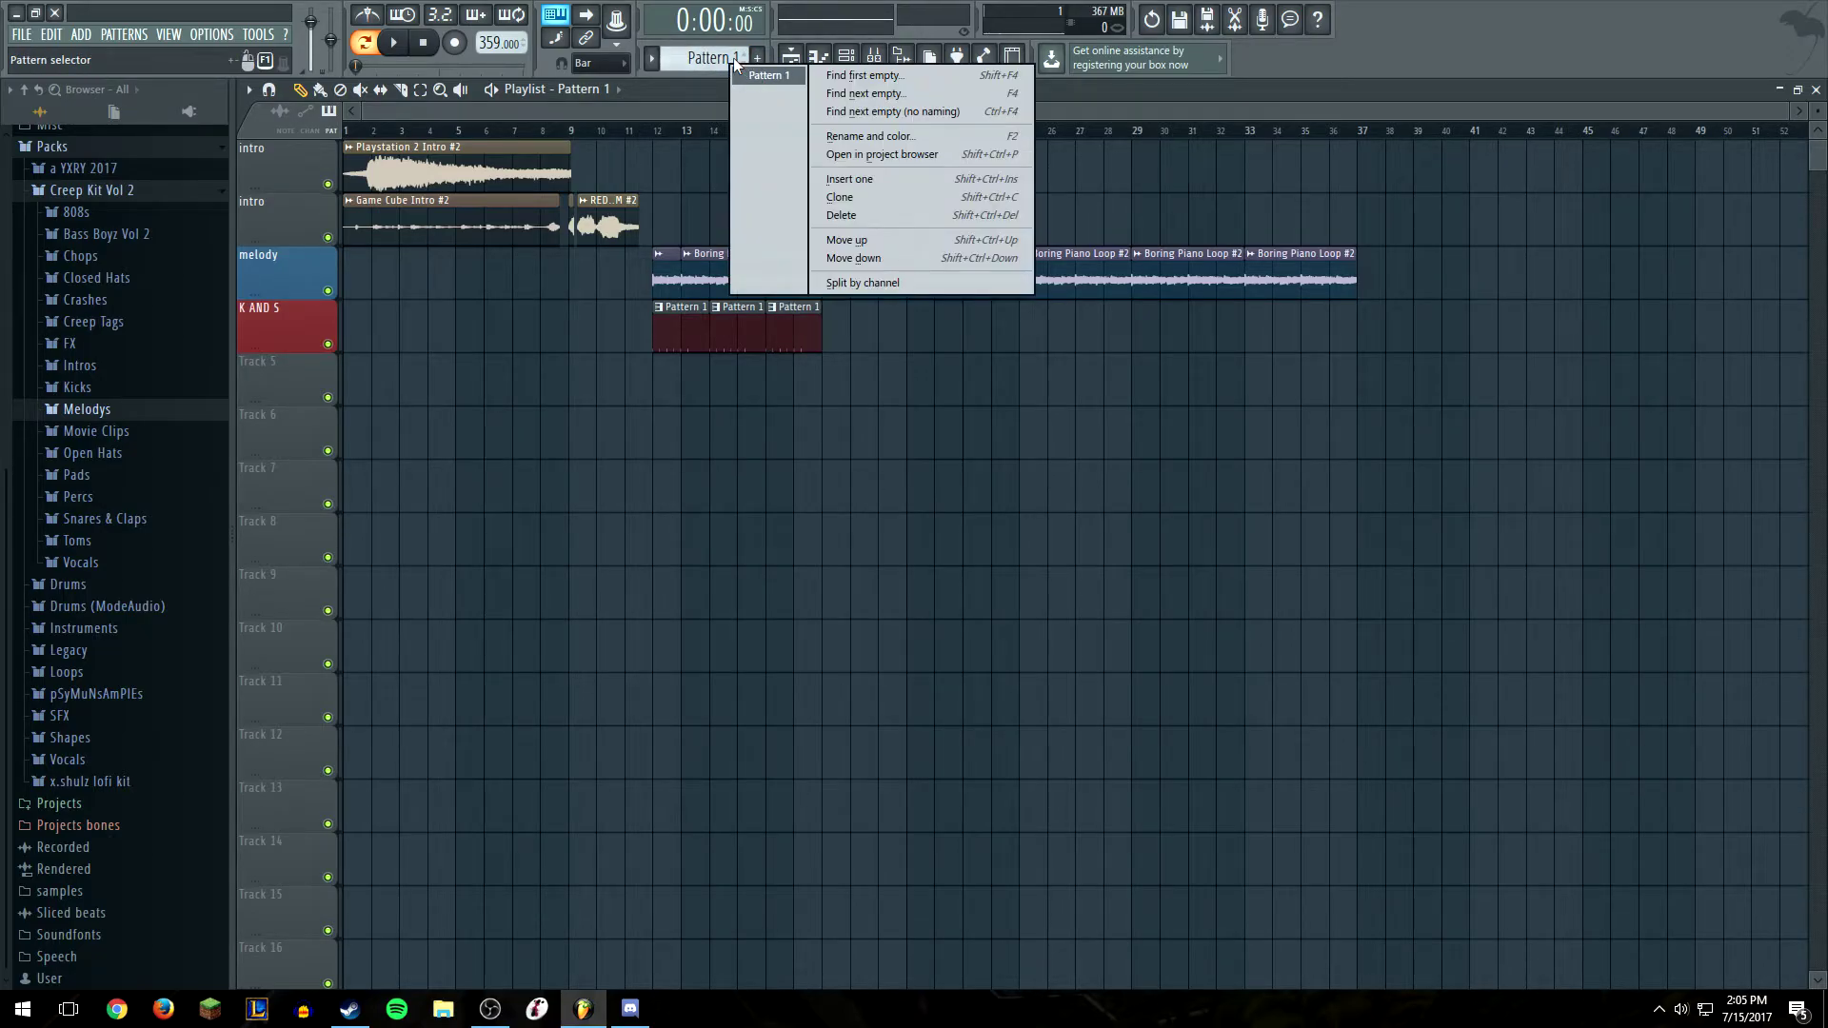
left_click(734, 60)
left_click(731, 60)
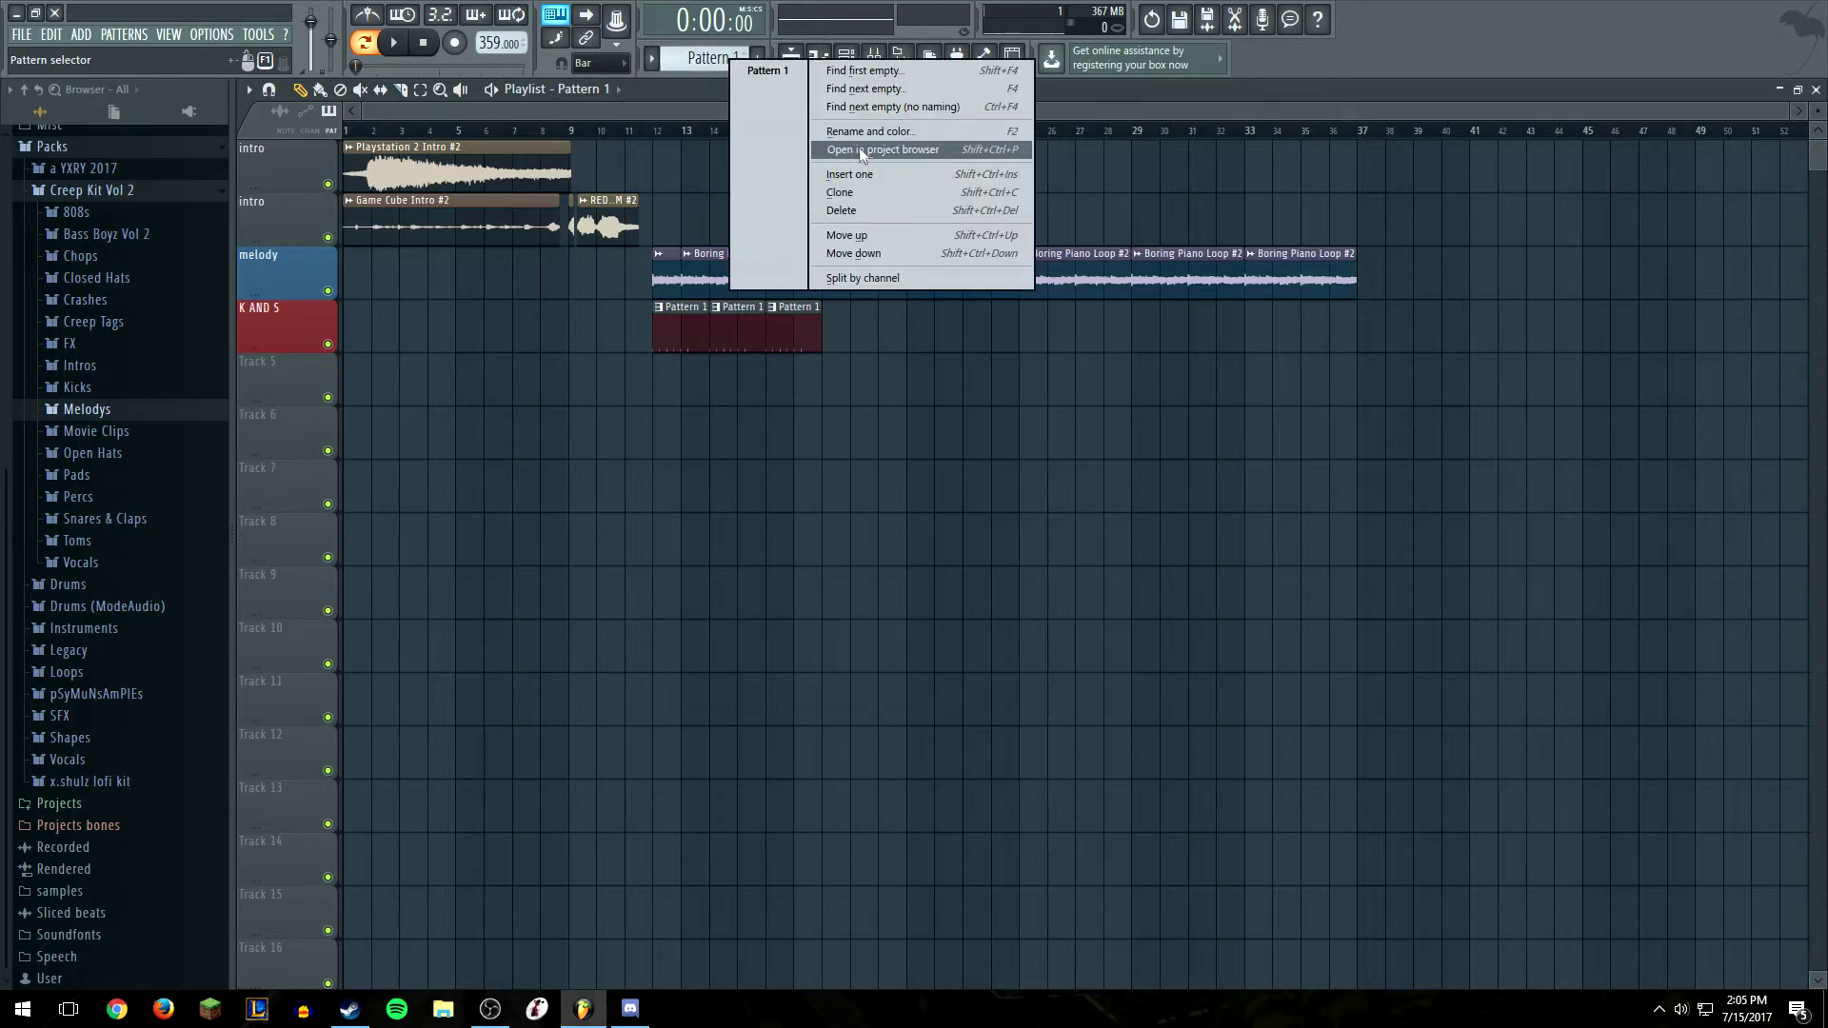
left_click(873, 187)
left_click(745, 59)
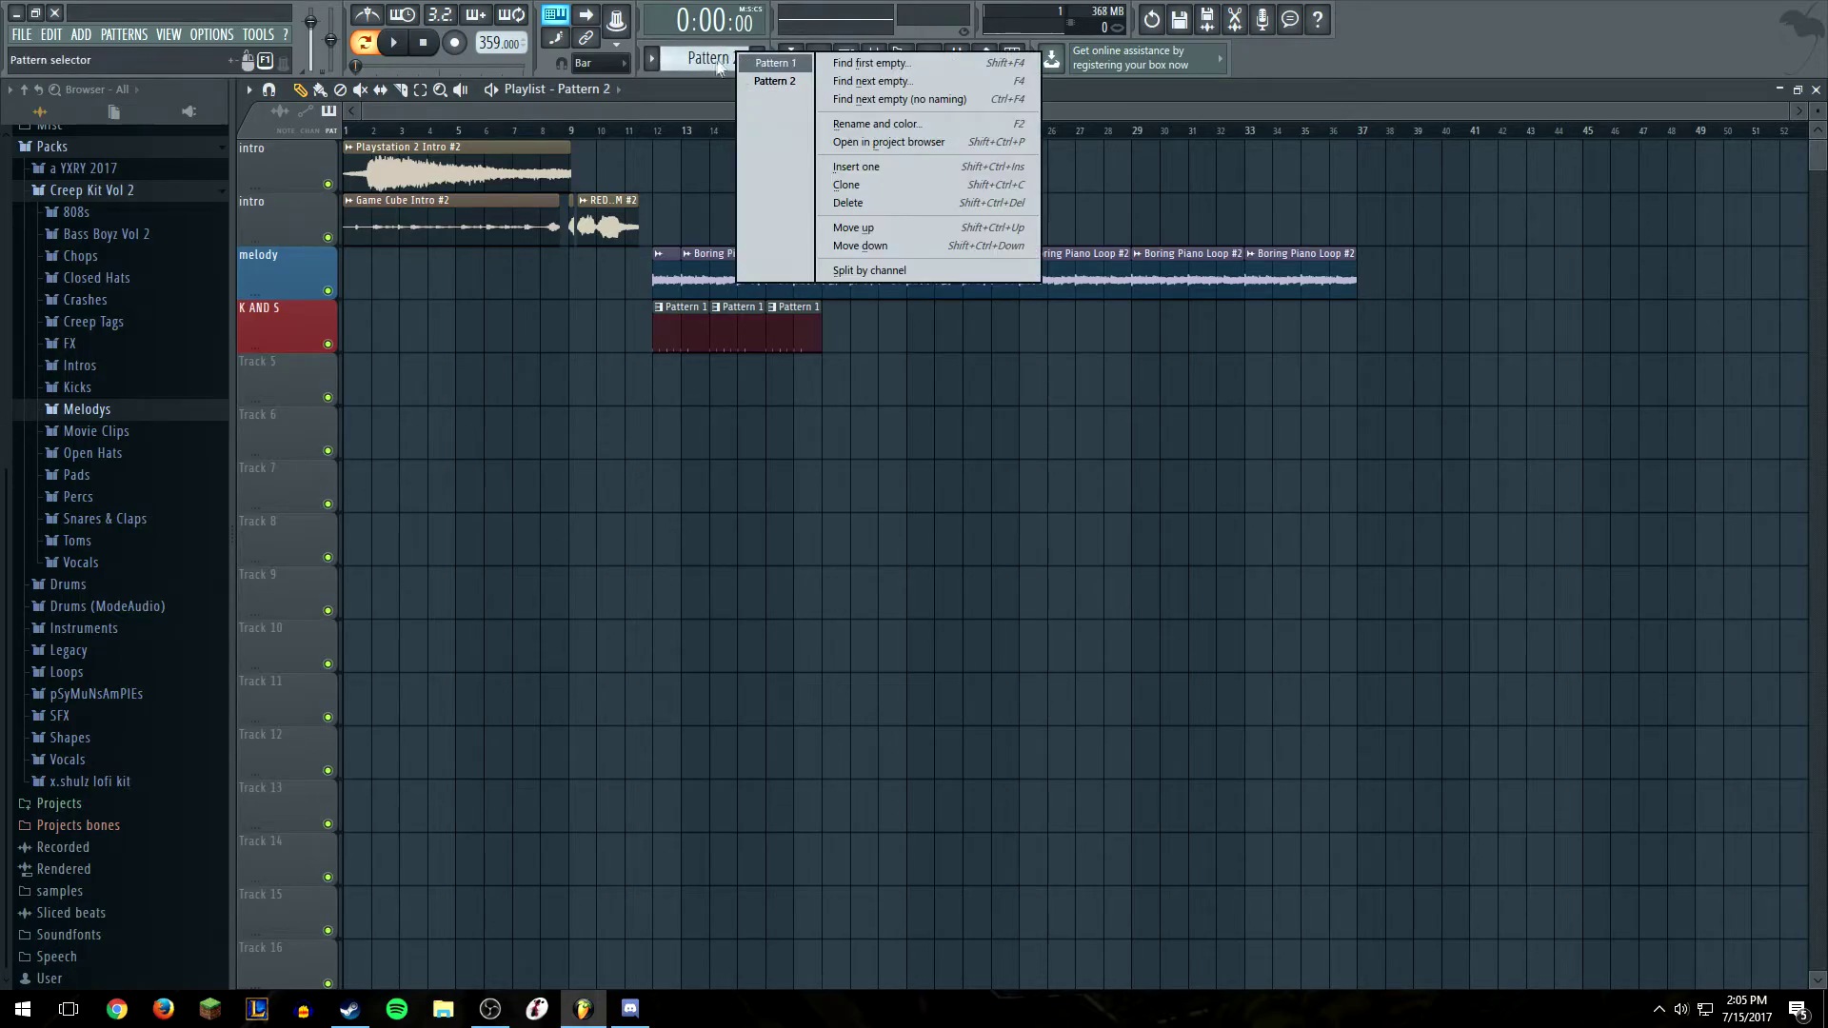
left_click(776, 81)
Swap the kicks in Pattern 2 so Kick 4 is on steps 1 and 13 and Kick 1 on steps 5 and 17
left_click(846, 58)
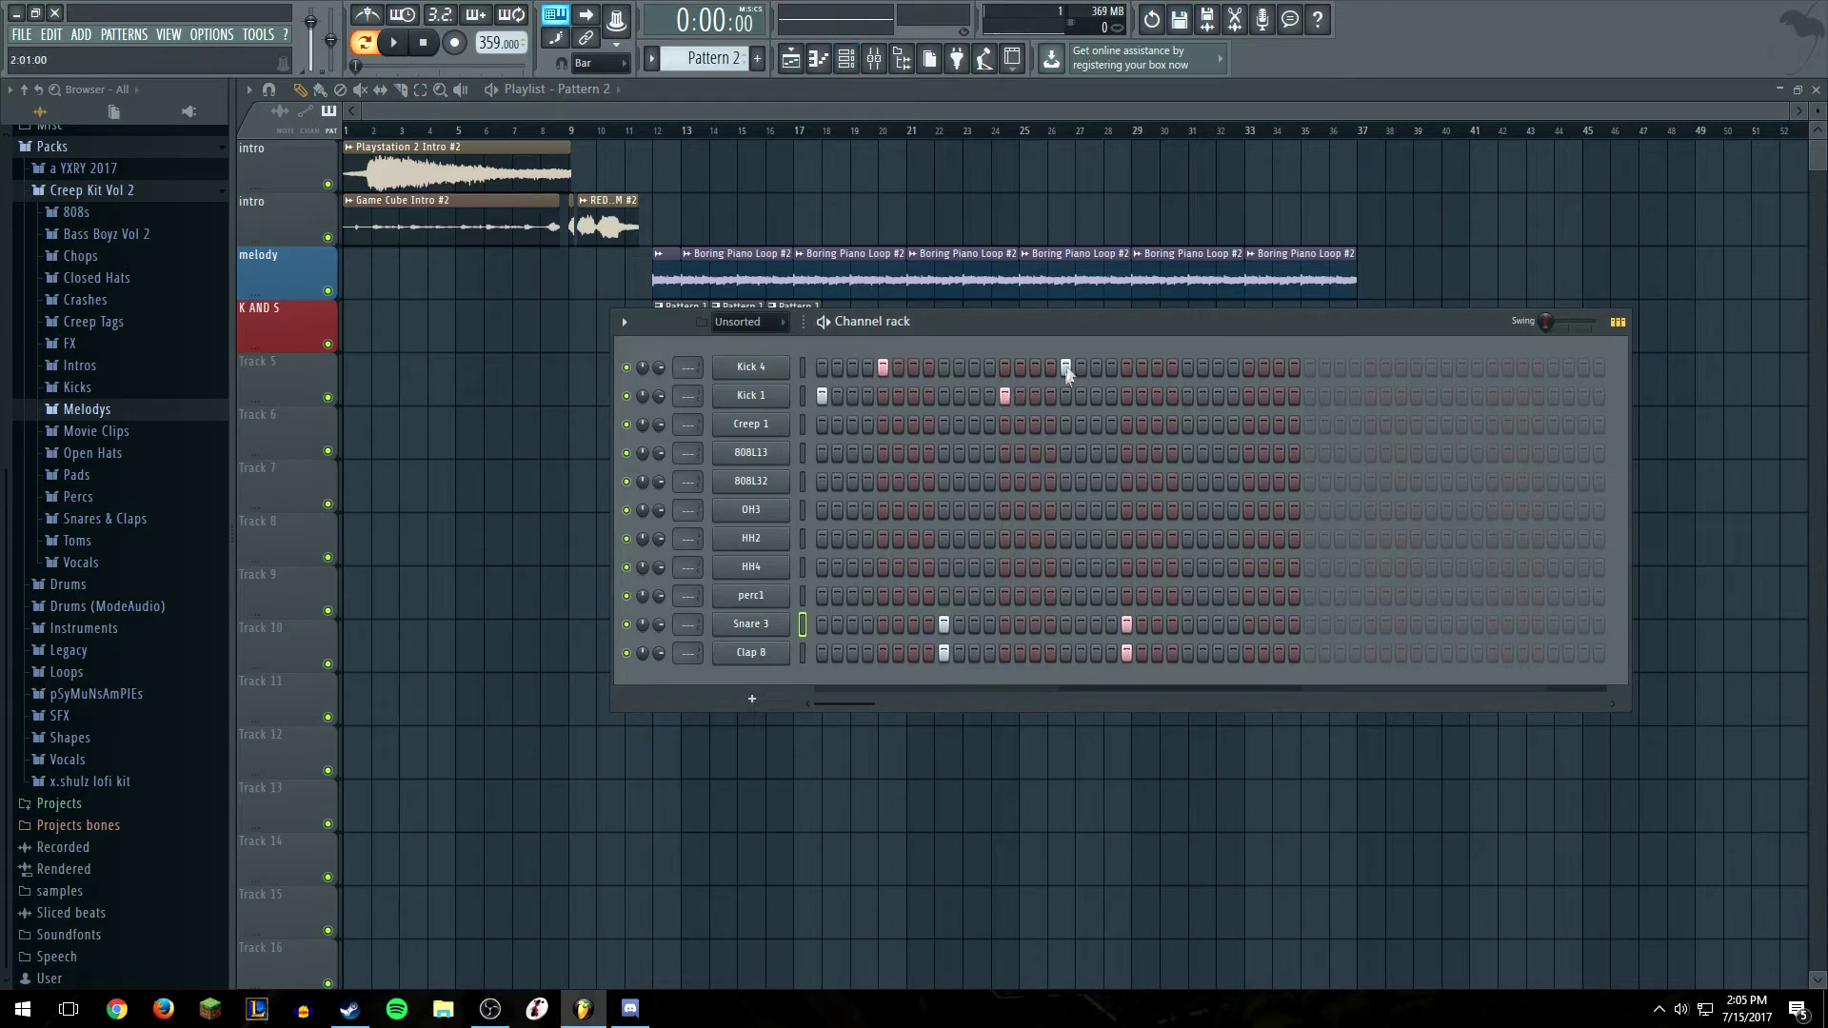
left_click(1066, 366)
left_click(1004, 395)
left_click(1005, 367)
left_click(1066, 395)
left_click(881, 395)
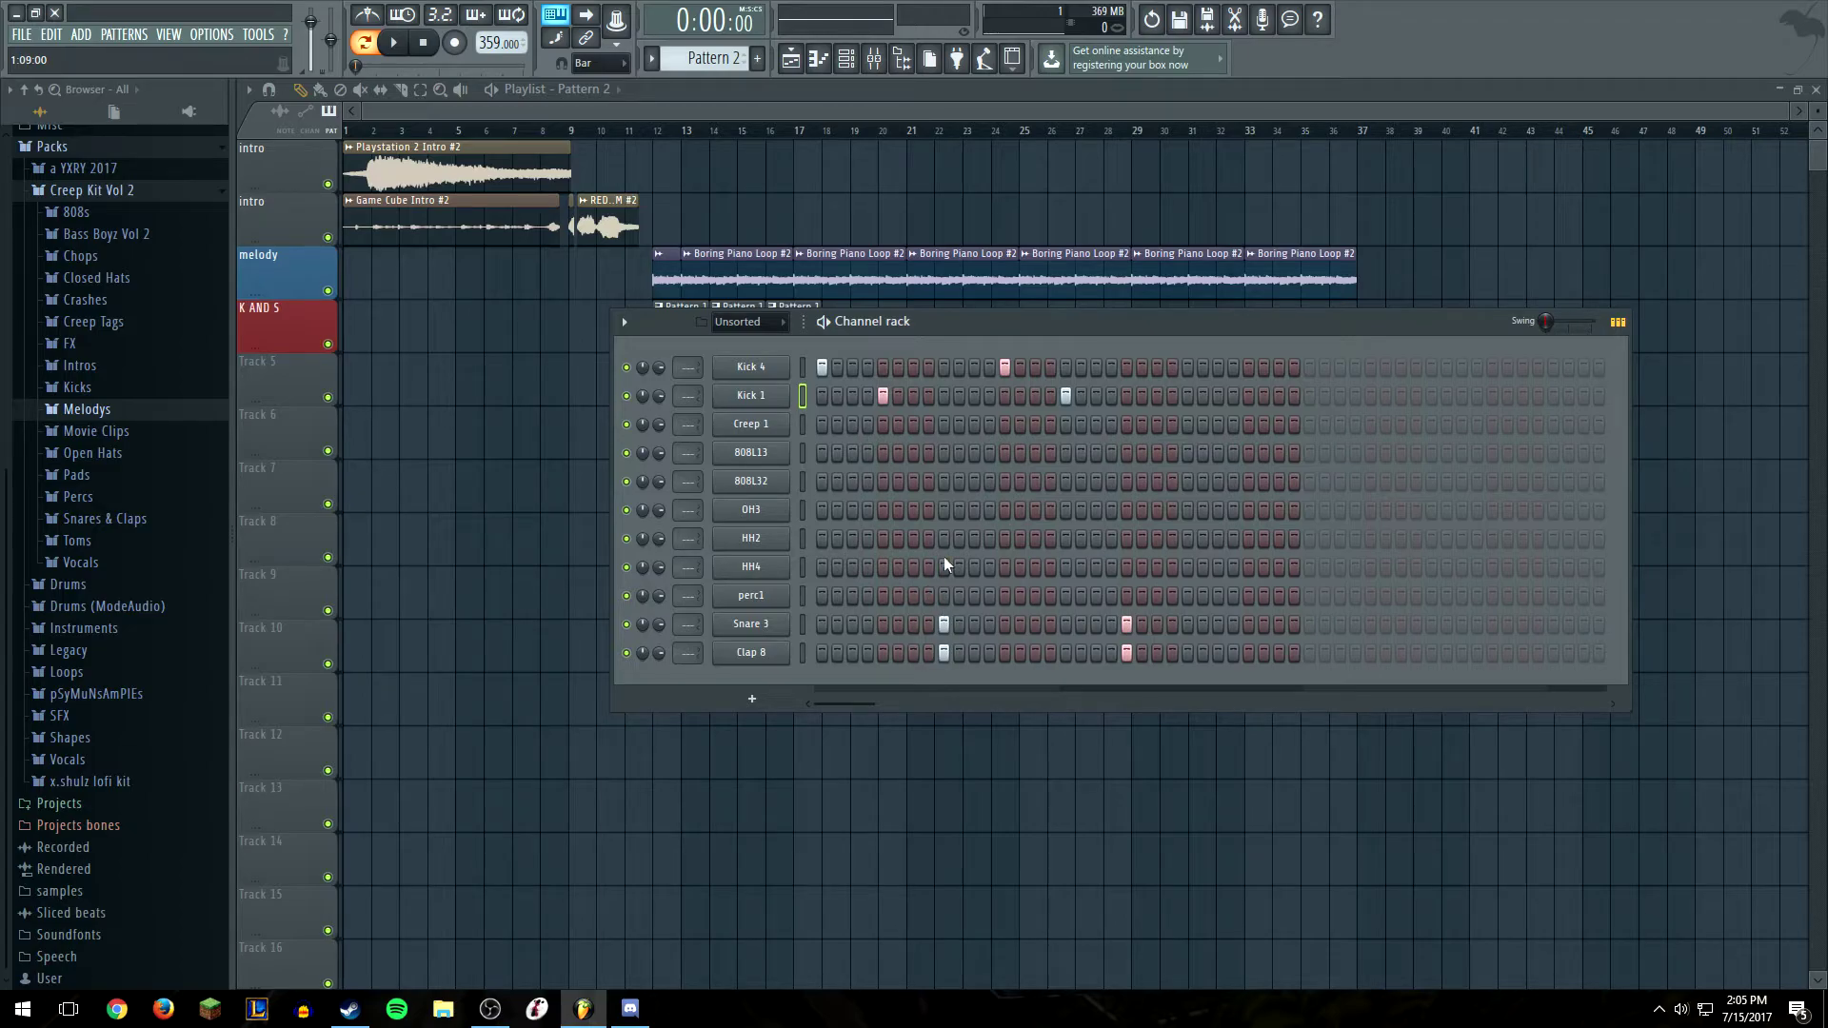
Try a perc1 hit on step 29 of Pattern 2 and audition the pattern
left_click(1248, 596)
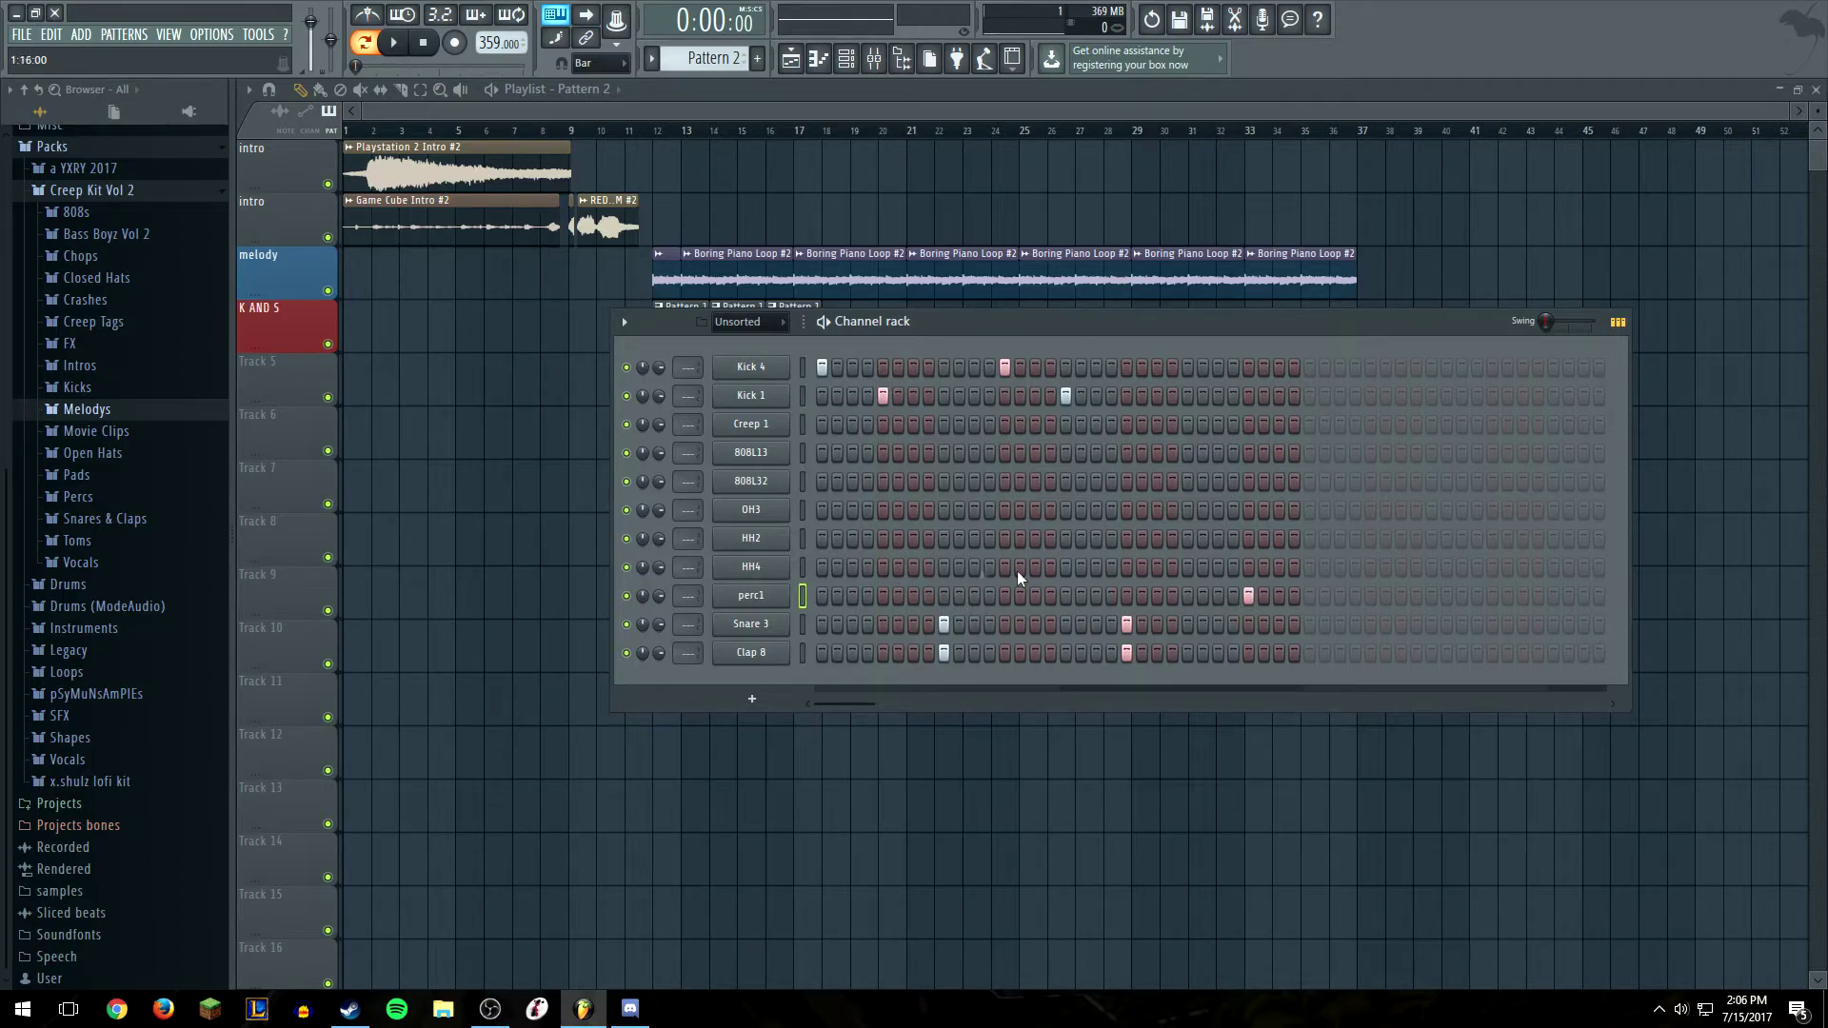
left_click(398, 42)
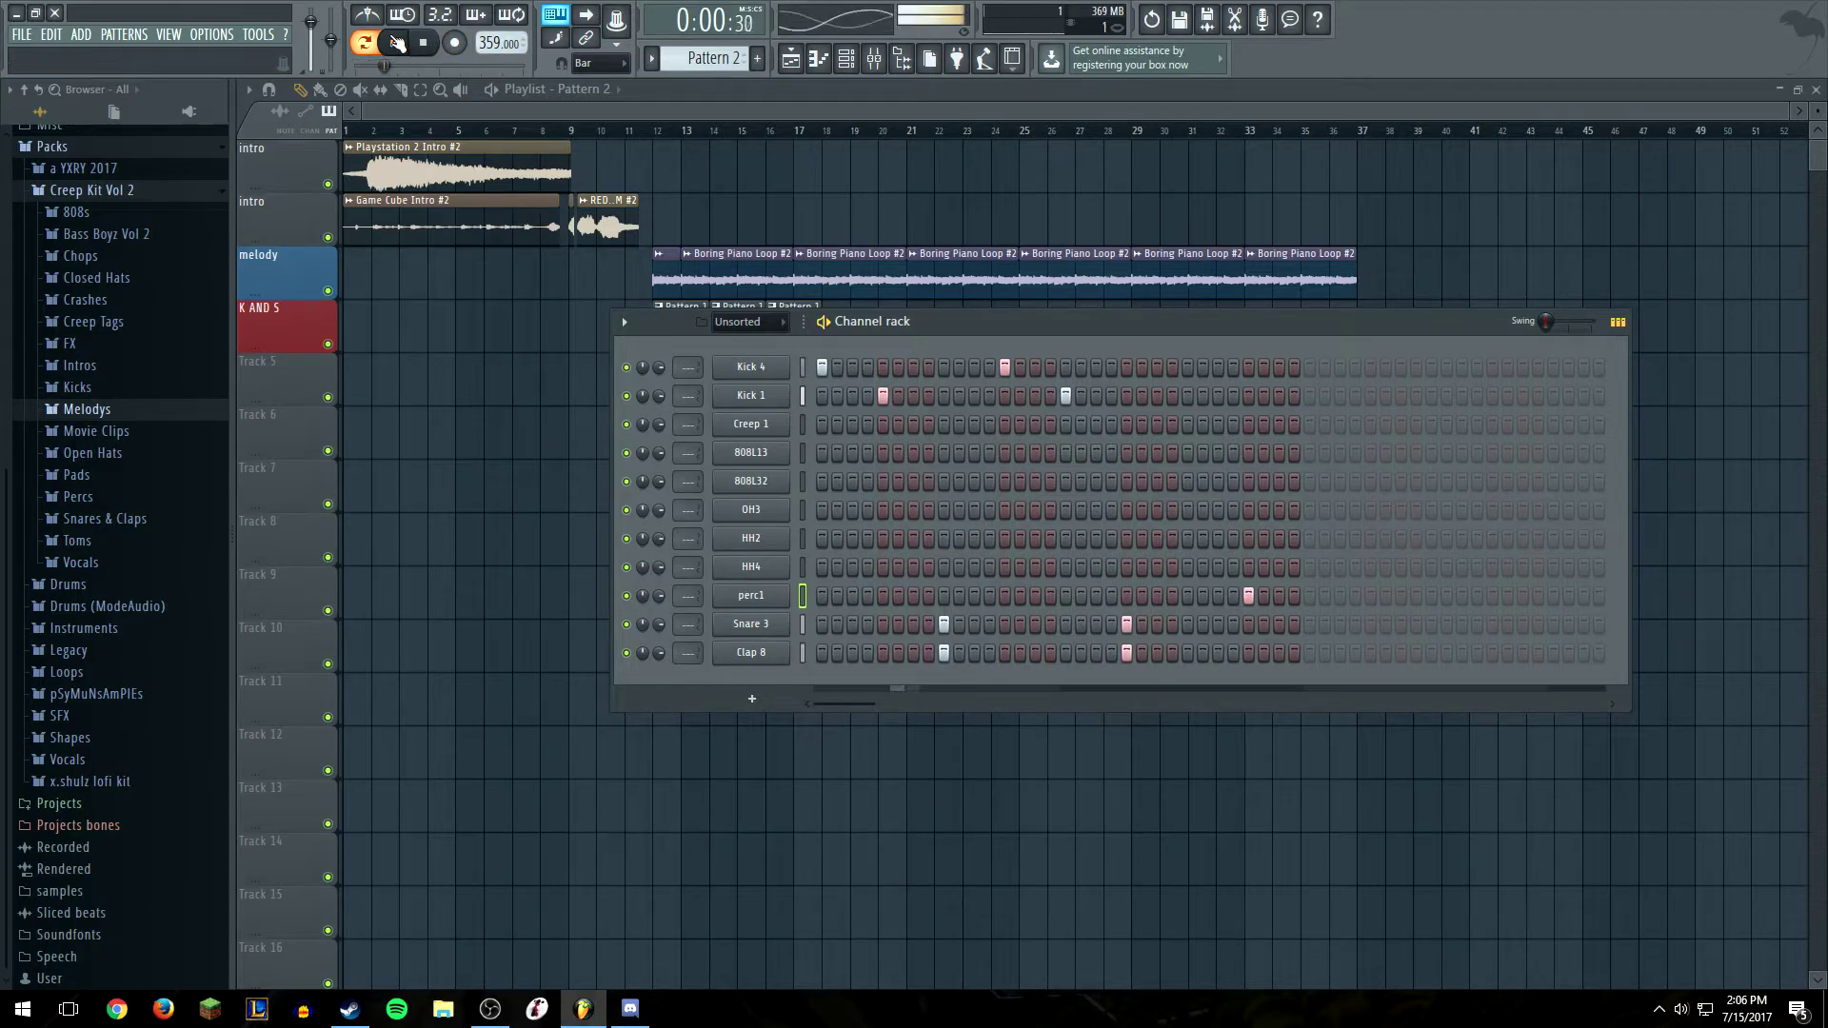
key("space")
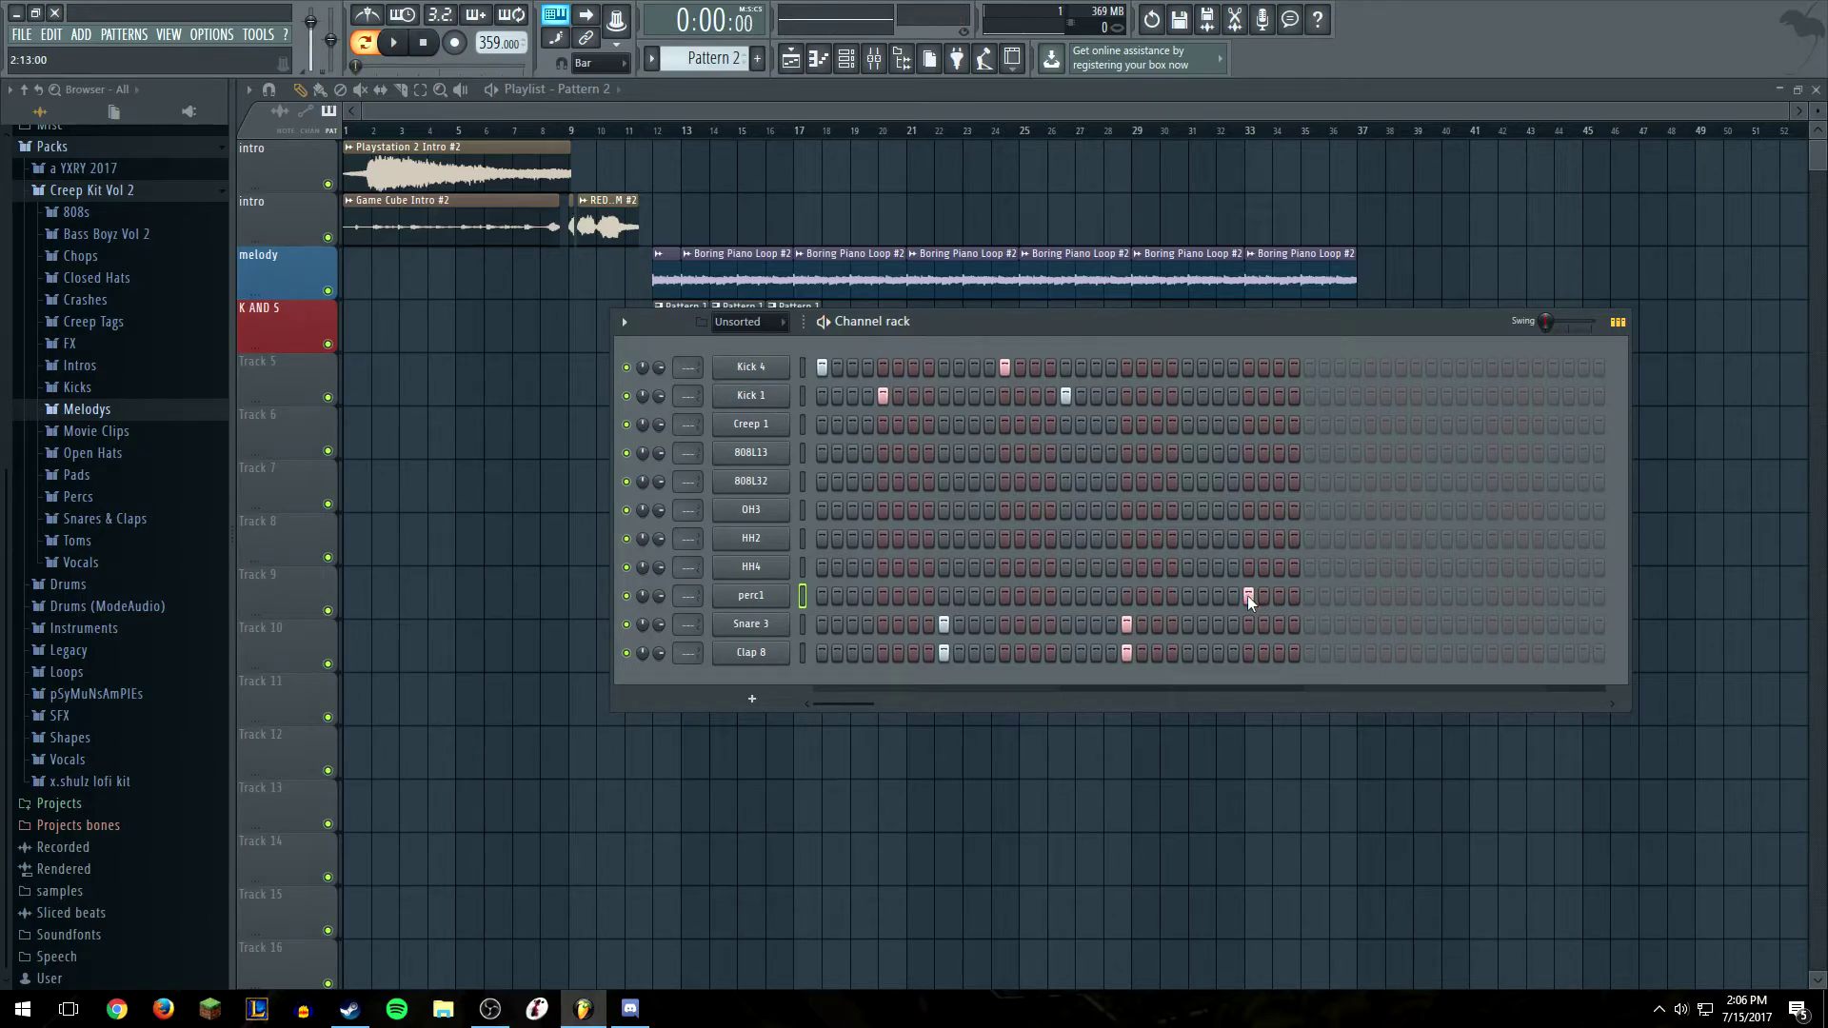
Replace the perc1 hit on step 29 with a Creep 1 hit and audition Pattern 2
left_click(1247, 597)
left_click(398, 46)
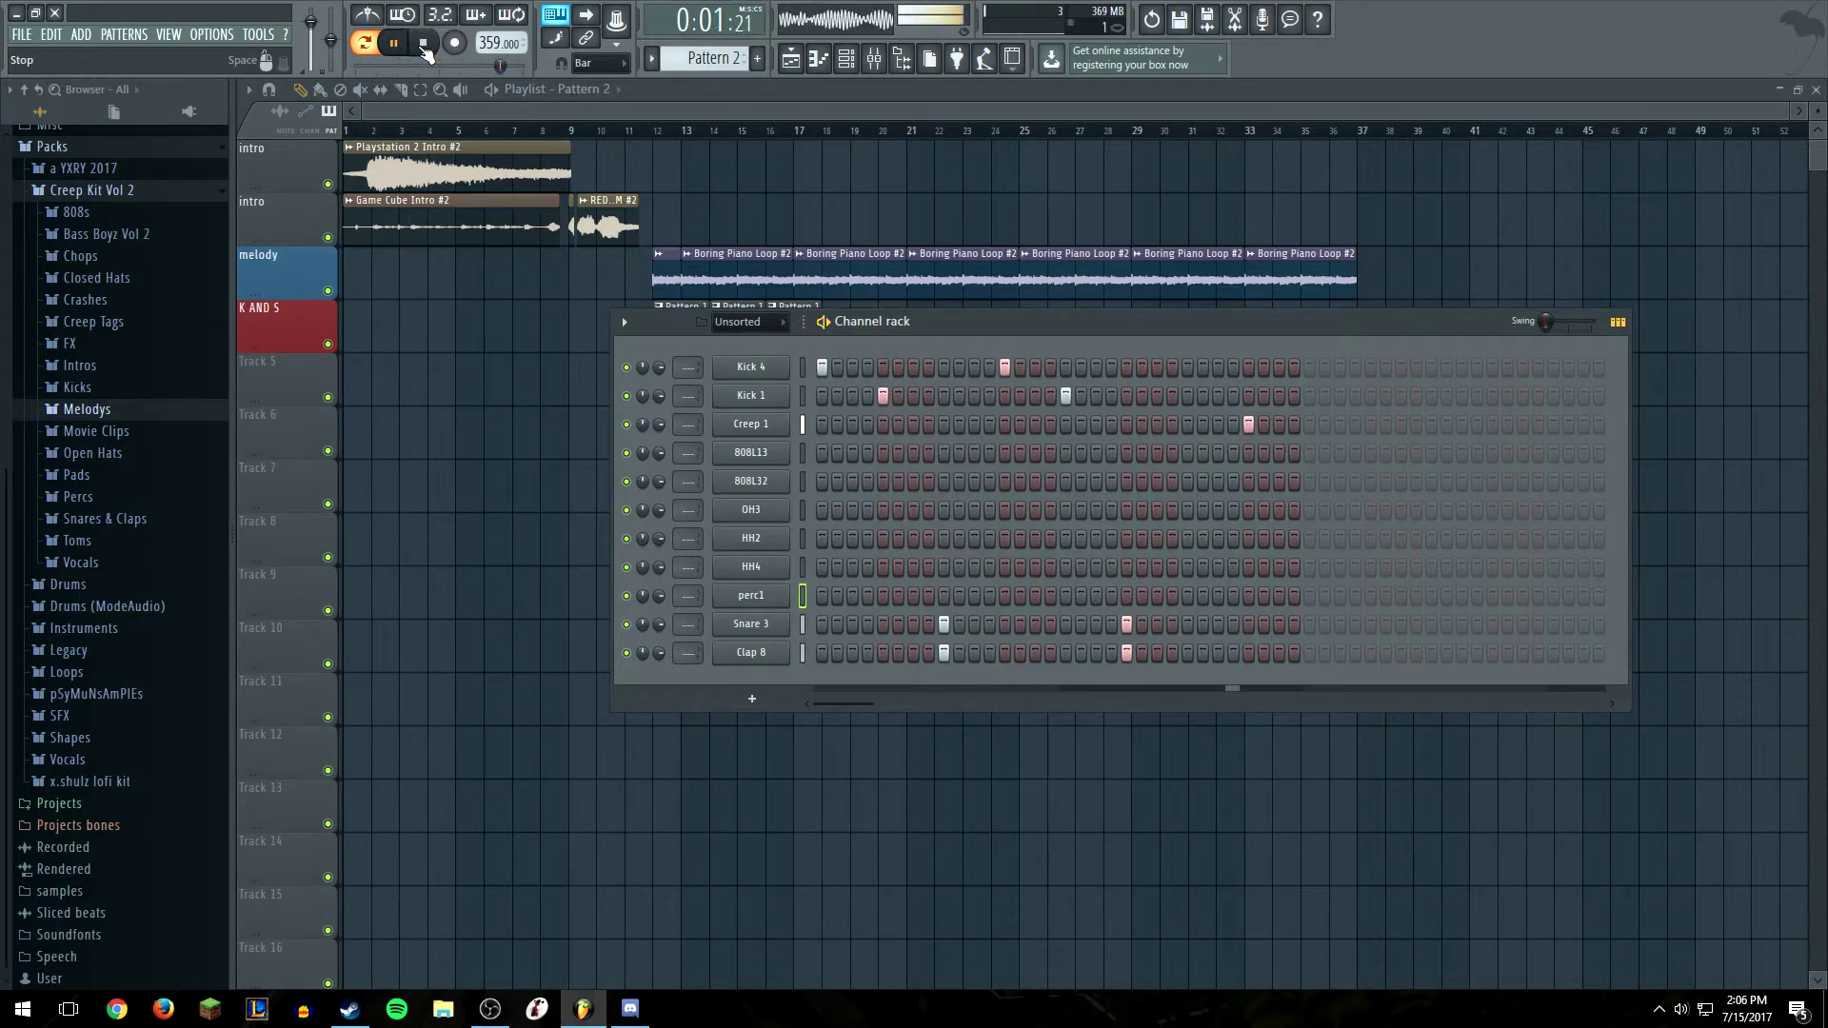
left_click(424, 45)
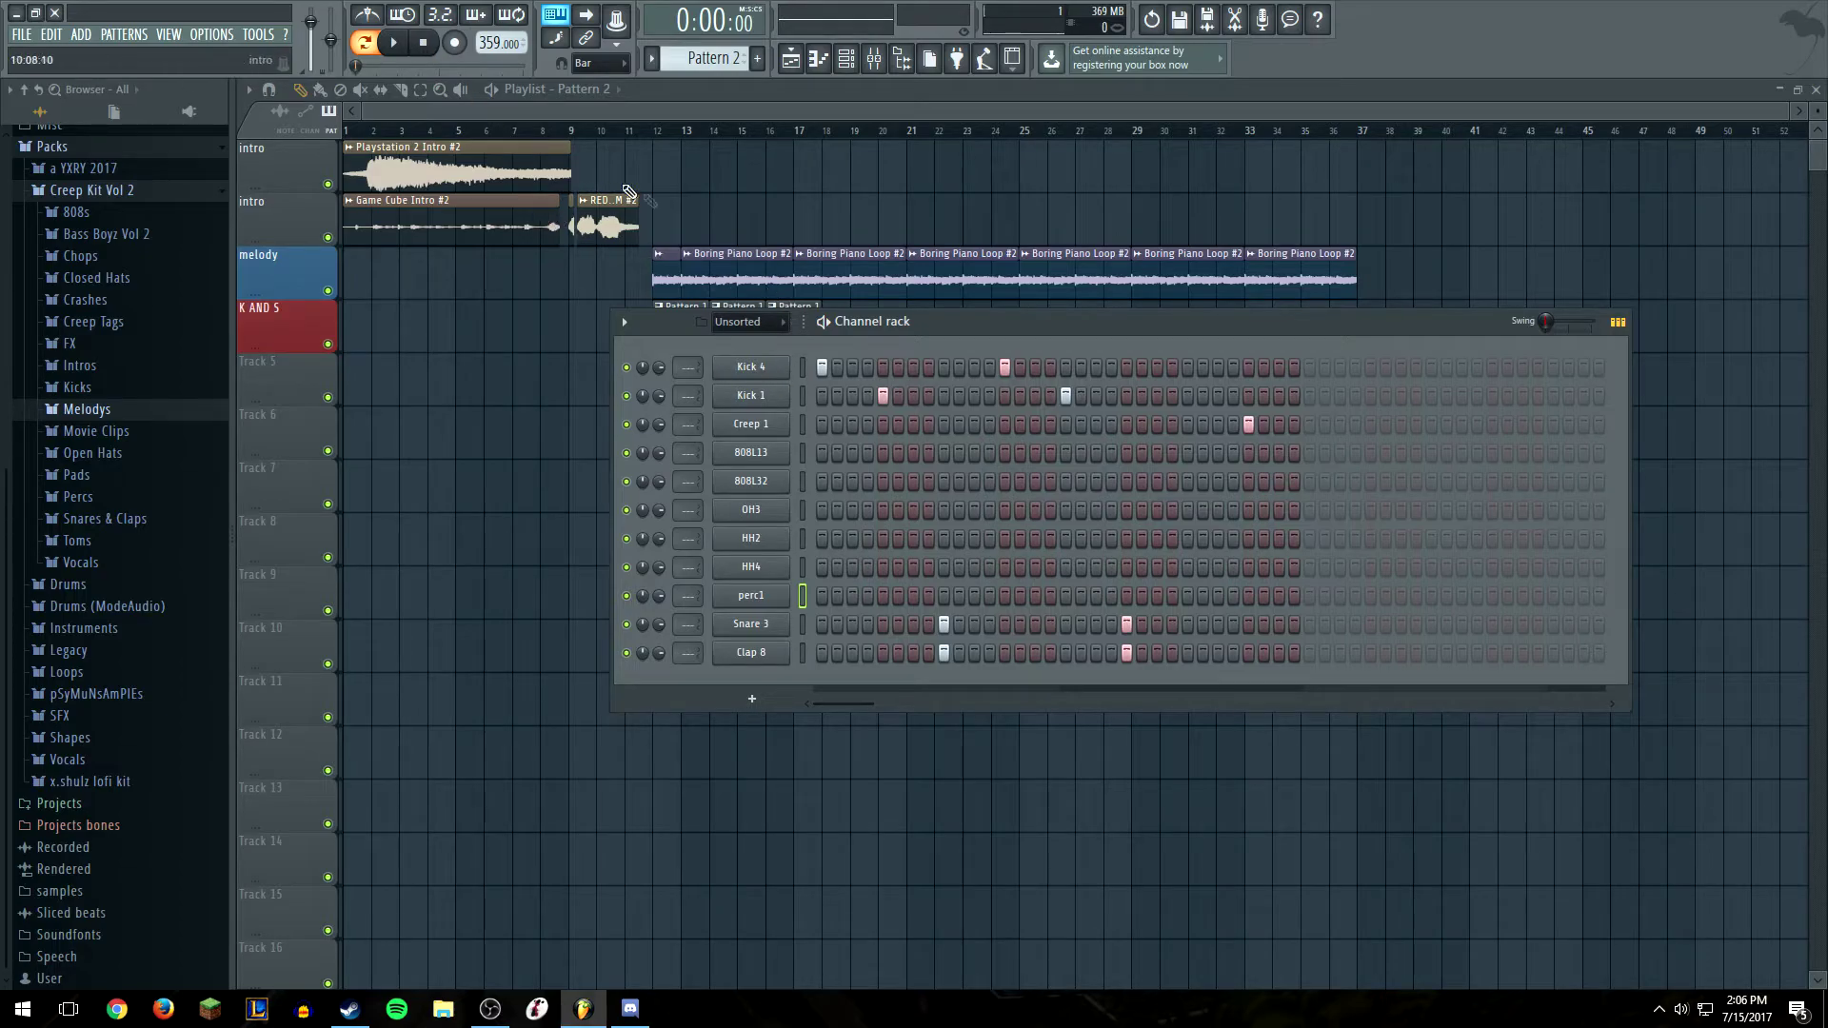
Hide the channel rack, clear the second and third Pattern 1 clips from K AND S, and try a Pattern 2 clip at bar 16
left_click_drag(1352, 324, 1436, 518)
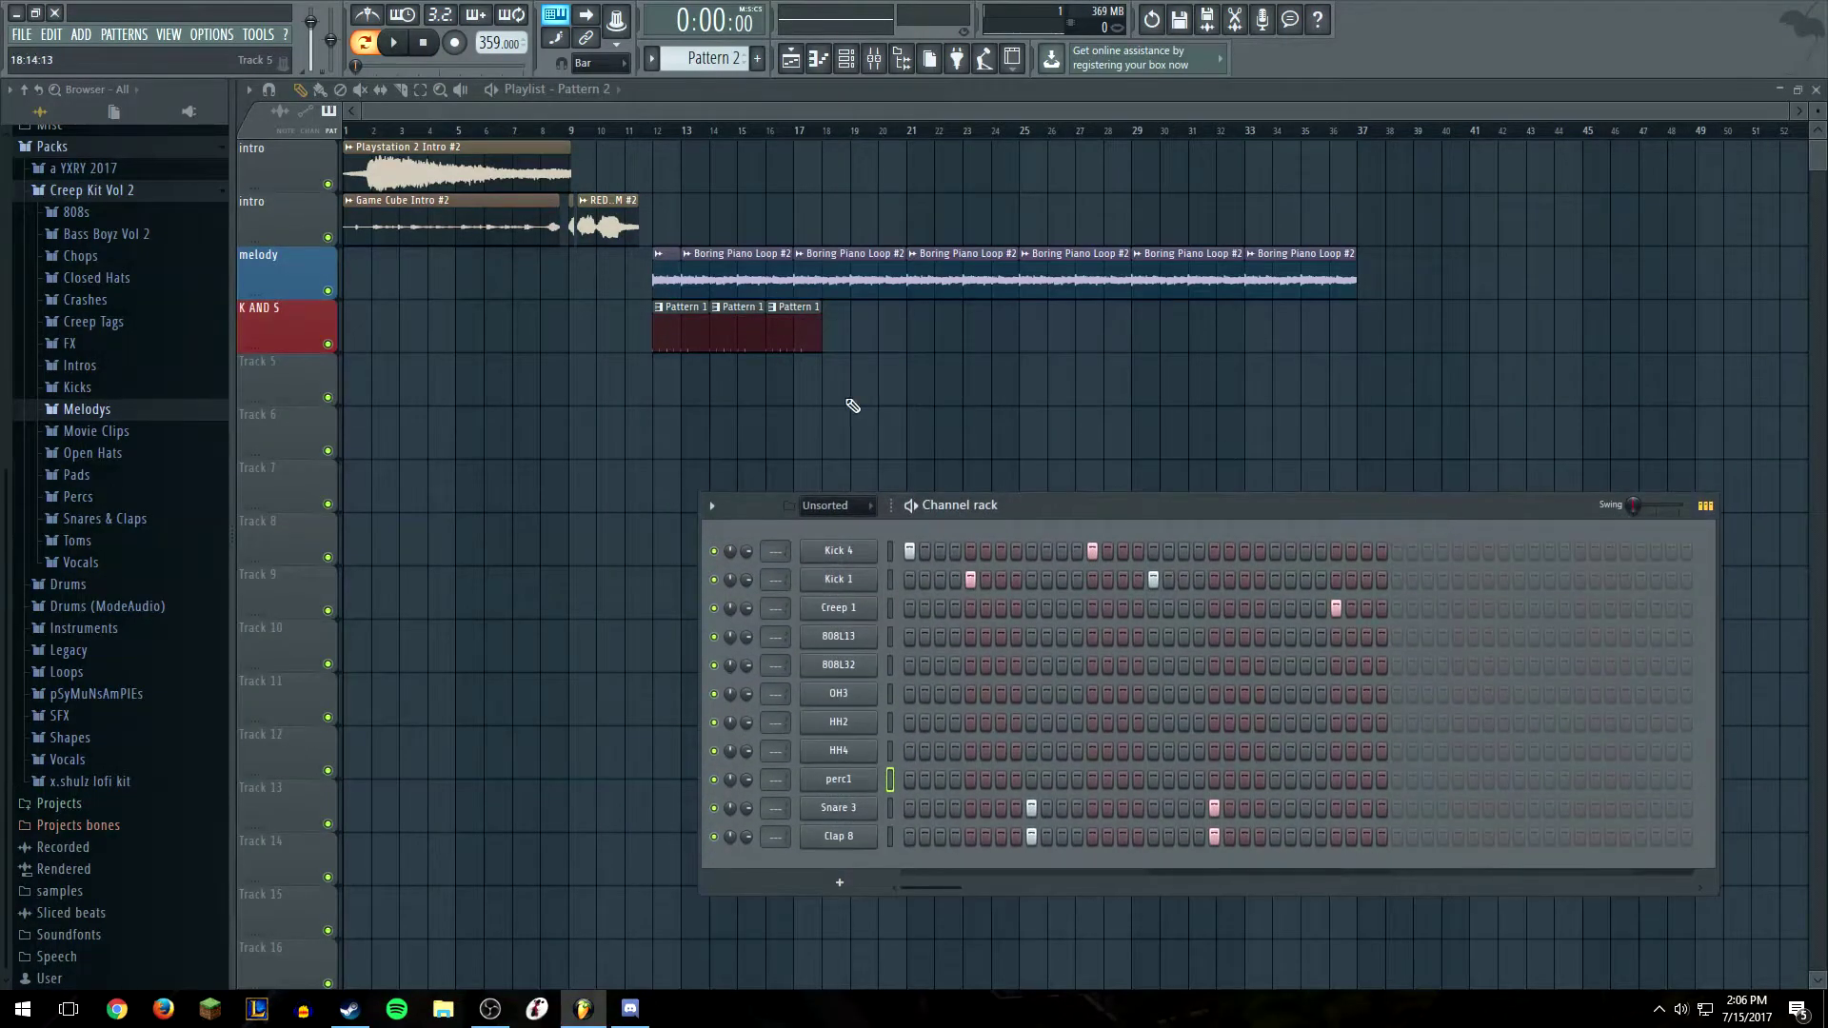
key("F6")
right_click(754, 354)
left_click(747, 339)
right_click(743, 339)
left_click(790, 340)
left_click_drag(790, 341, 773, 339)
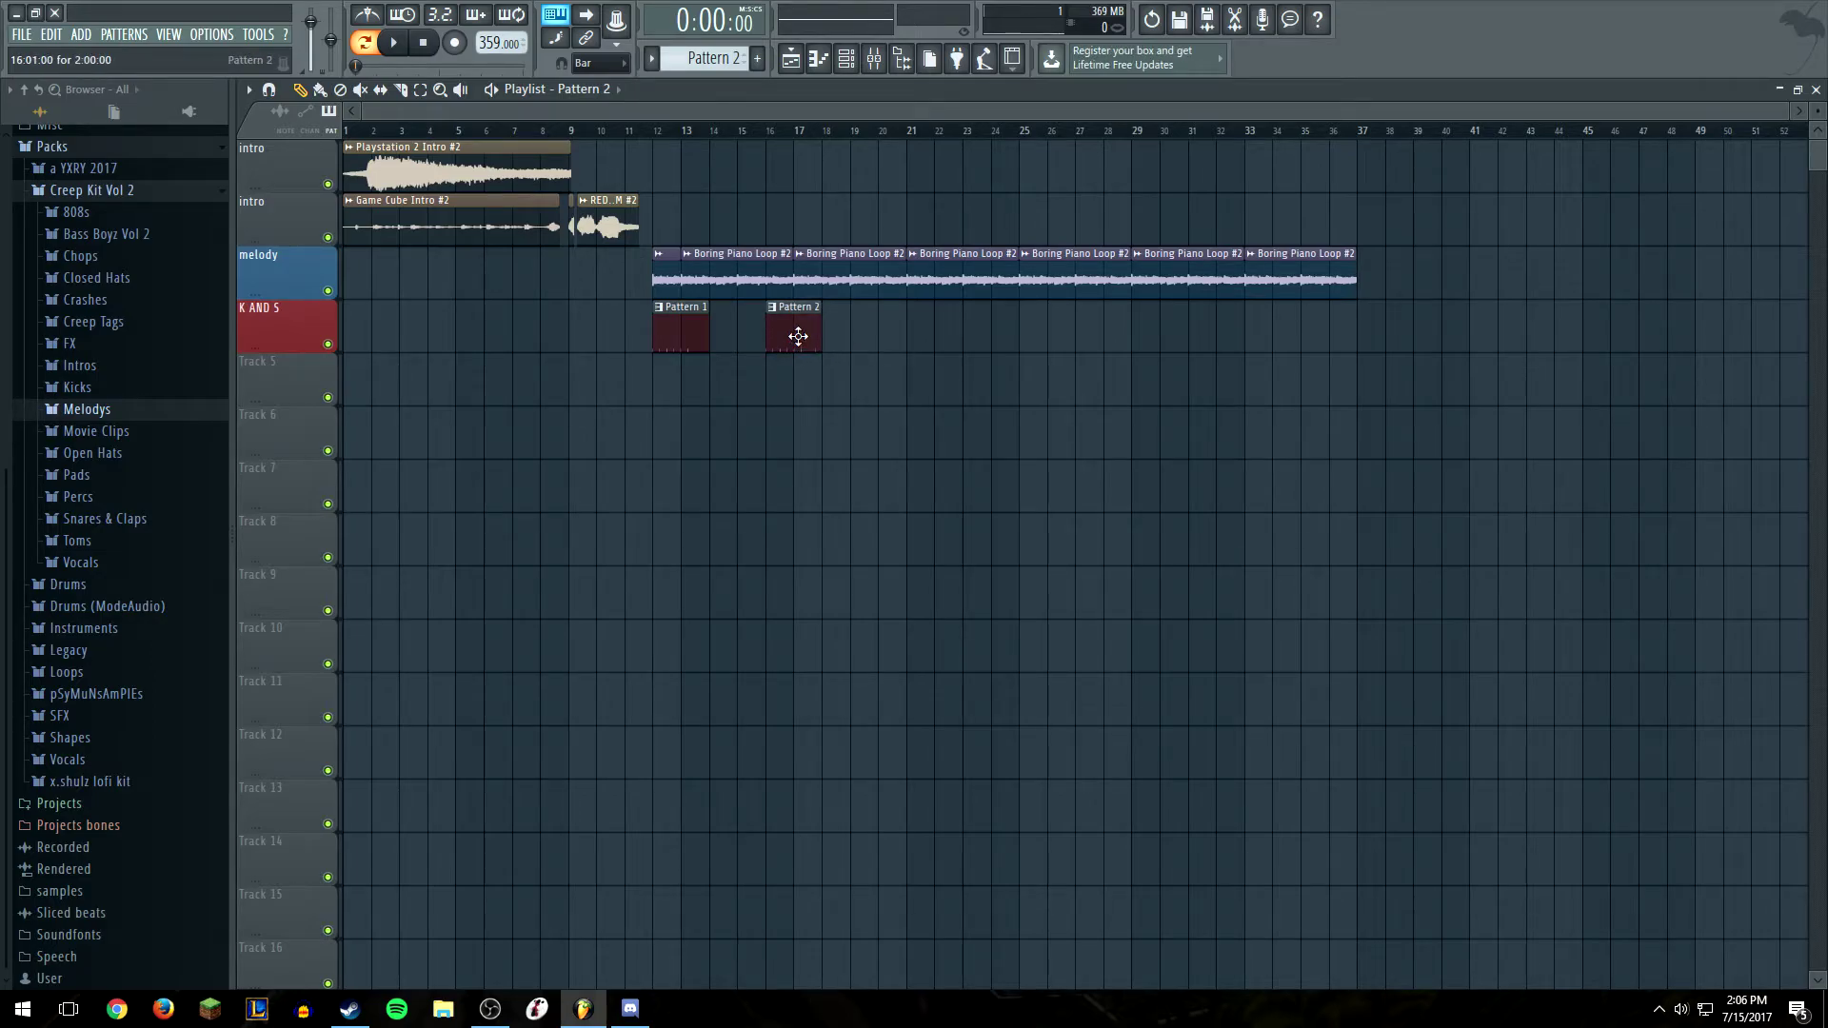
right_click(798, 336)
Audition the arrangement in song mode from around bar 10 and delete the remaining Pattern 1 clip at bar 12
left_click(362, 42)
left_click(393, 42)
left_click(589, 130)
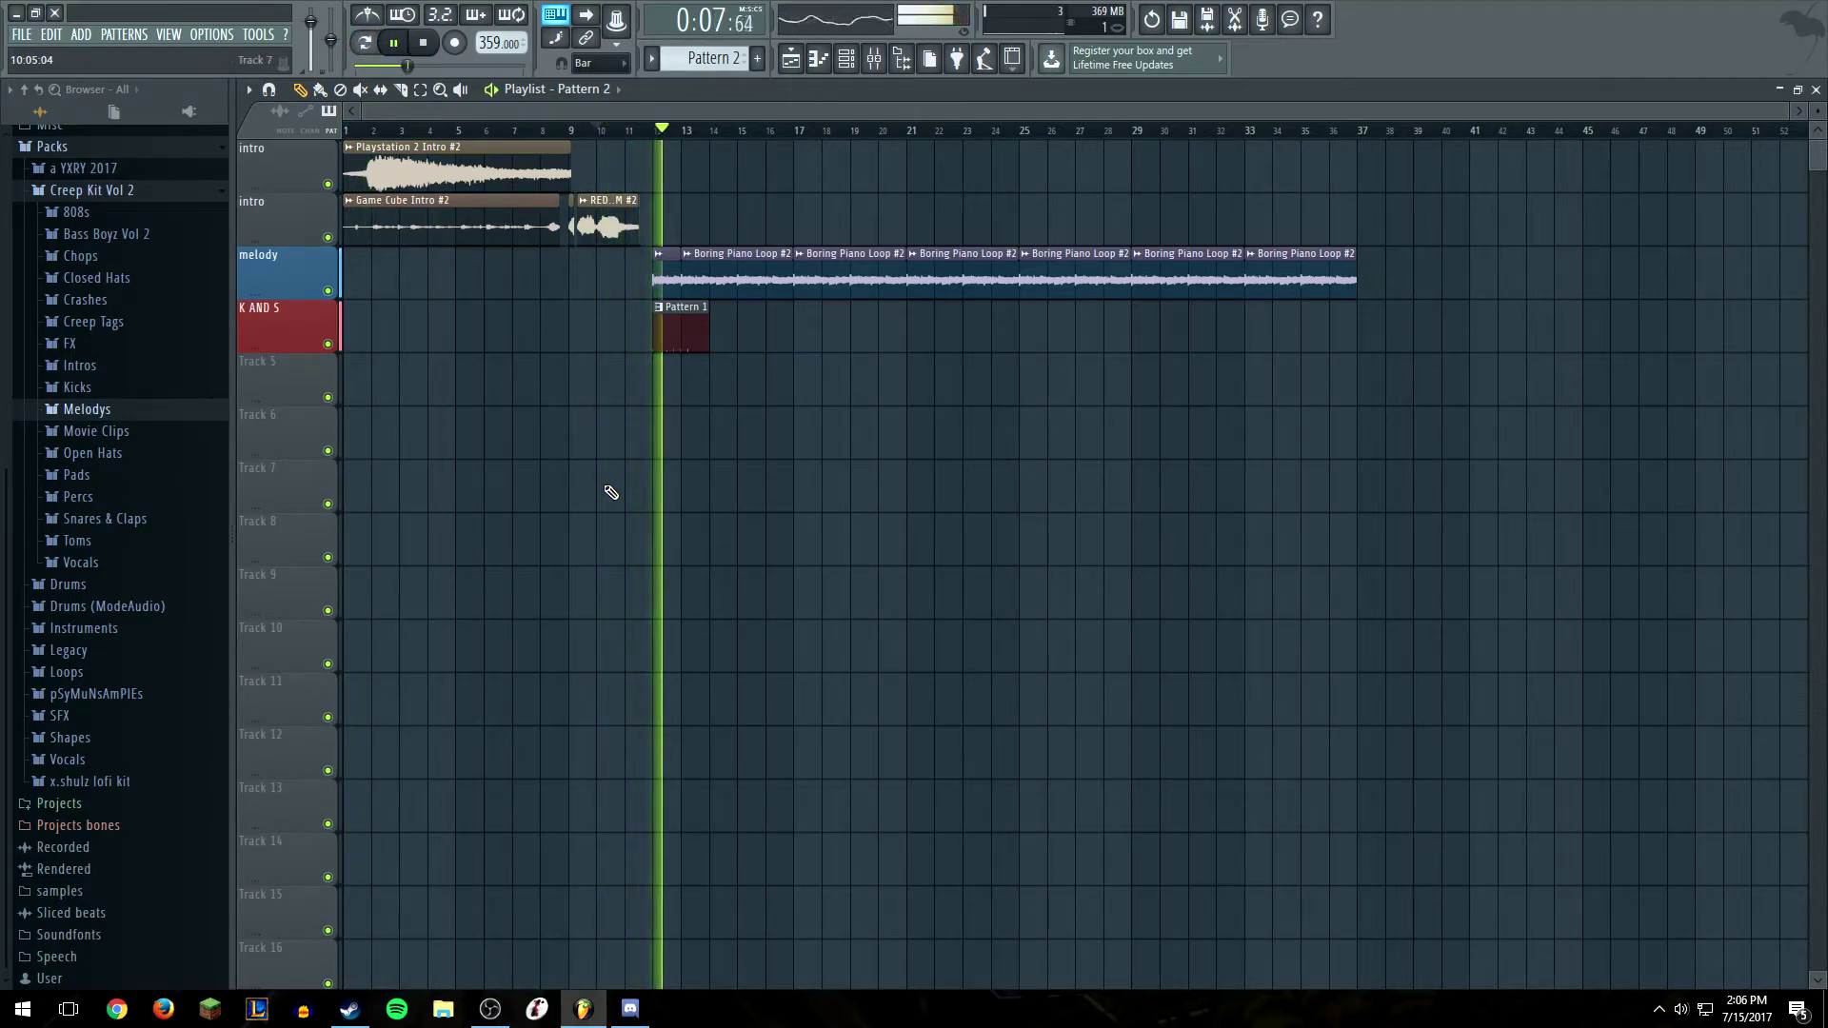
right_click(696, 347)
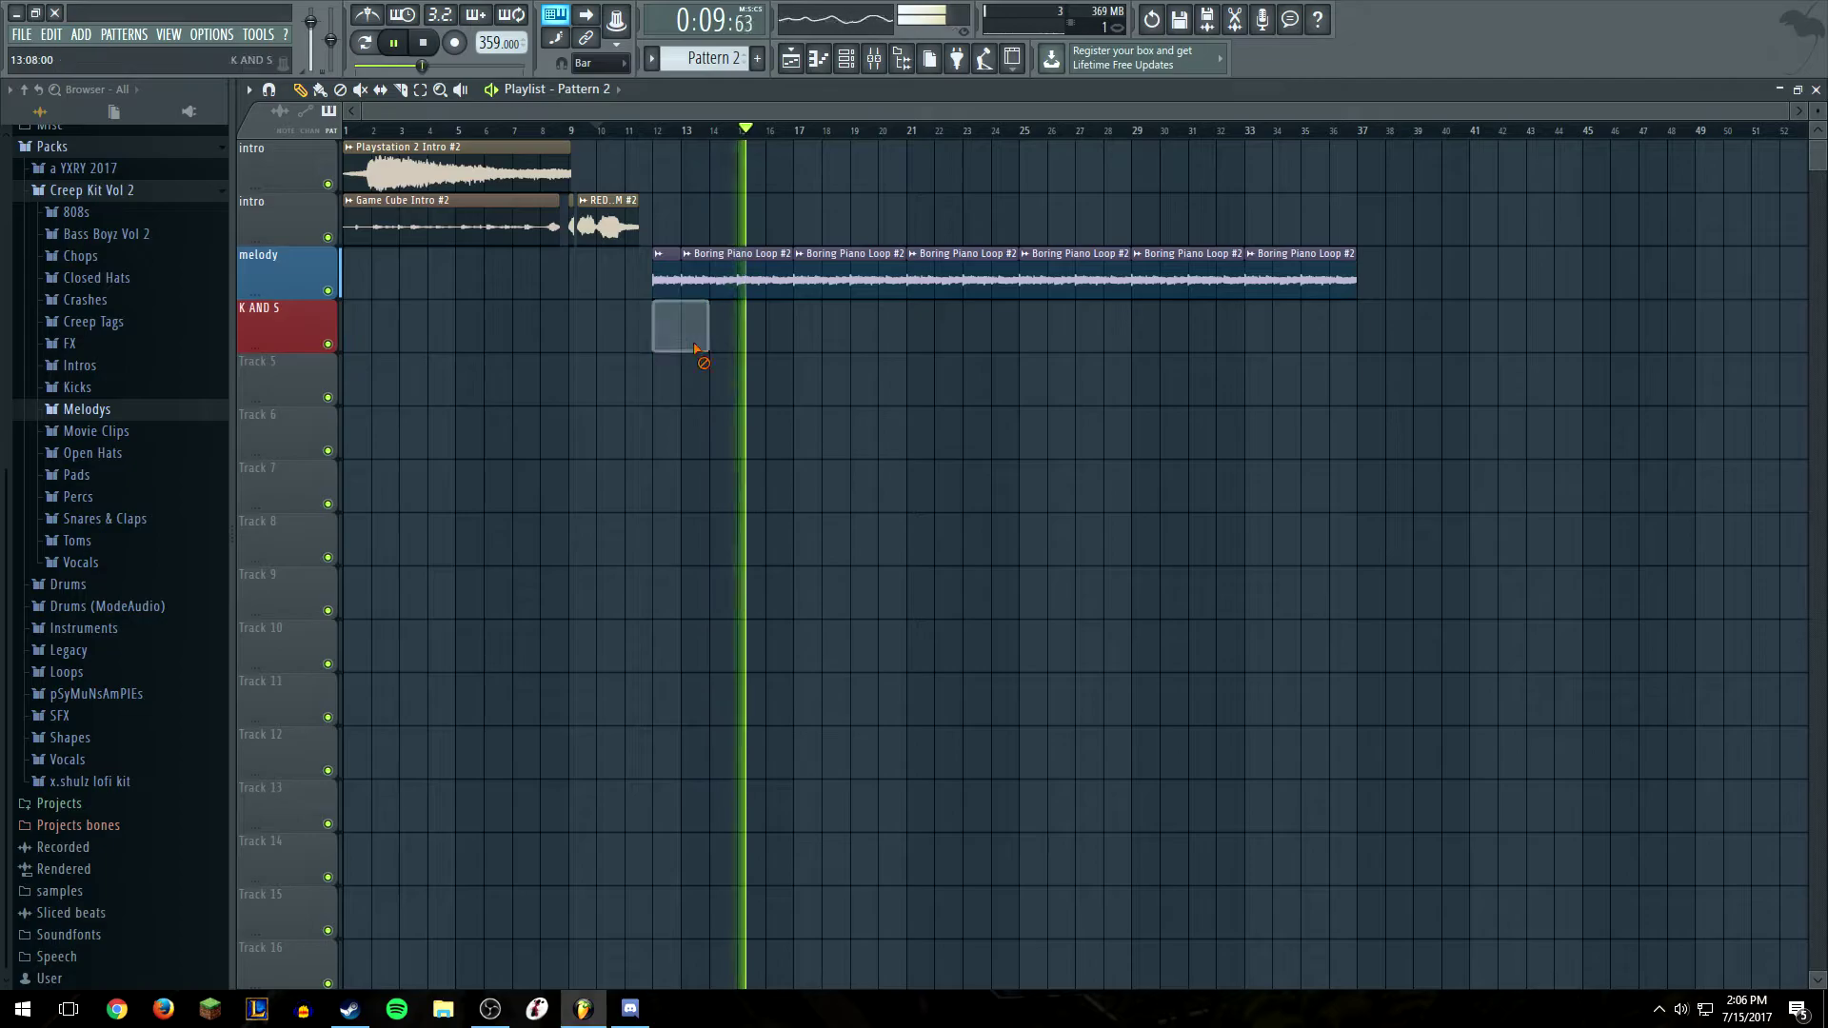
key("space")
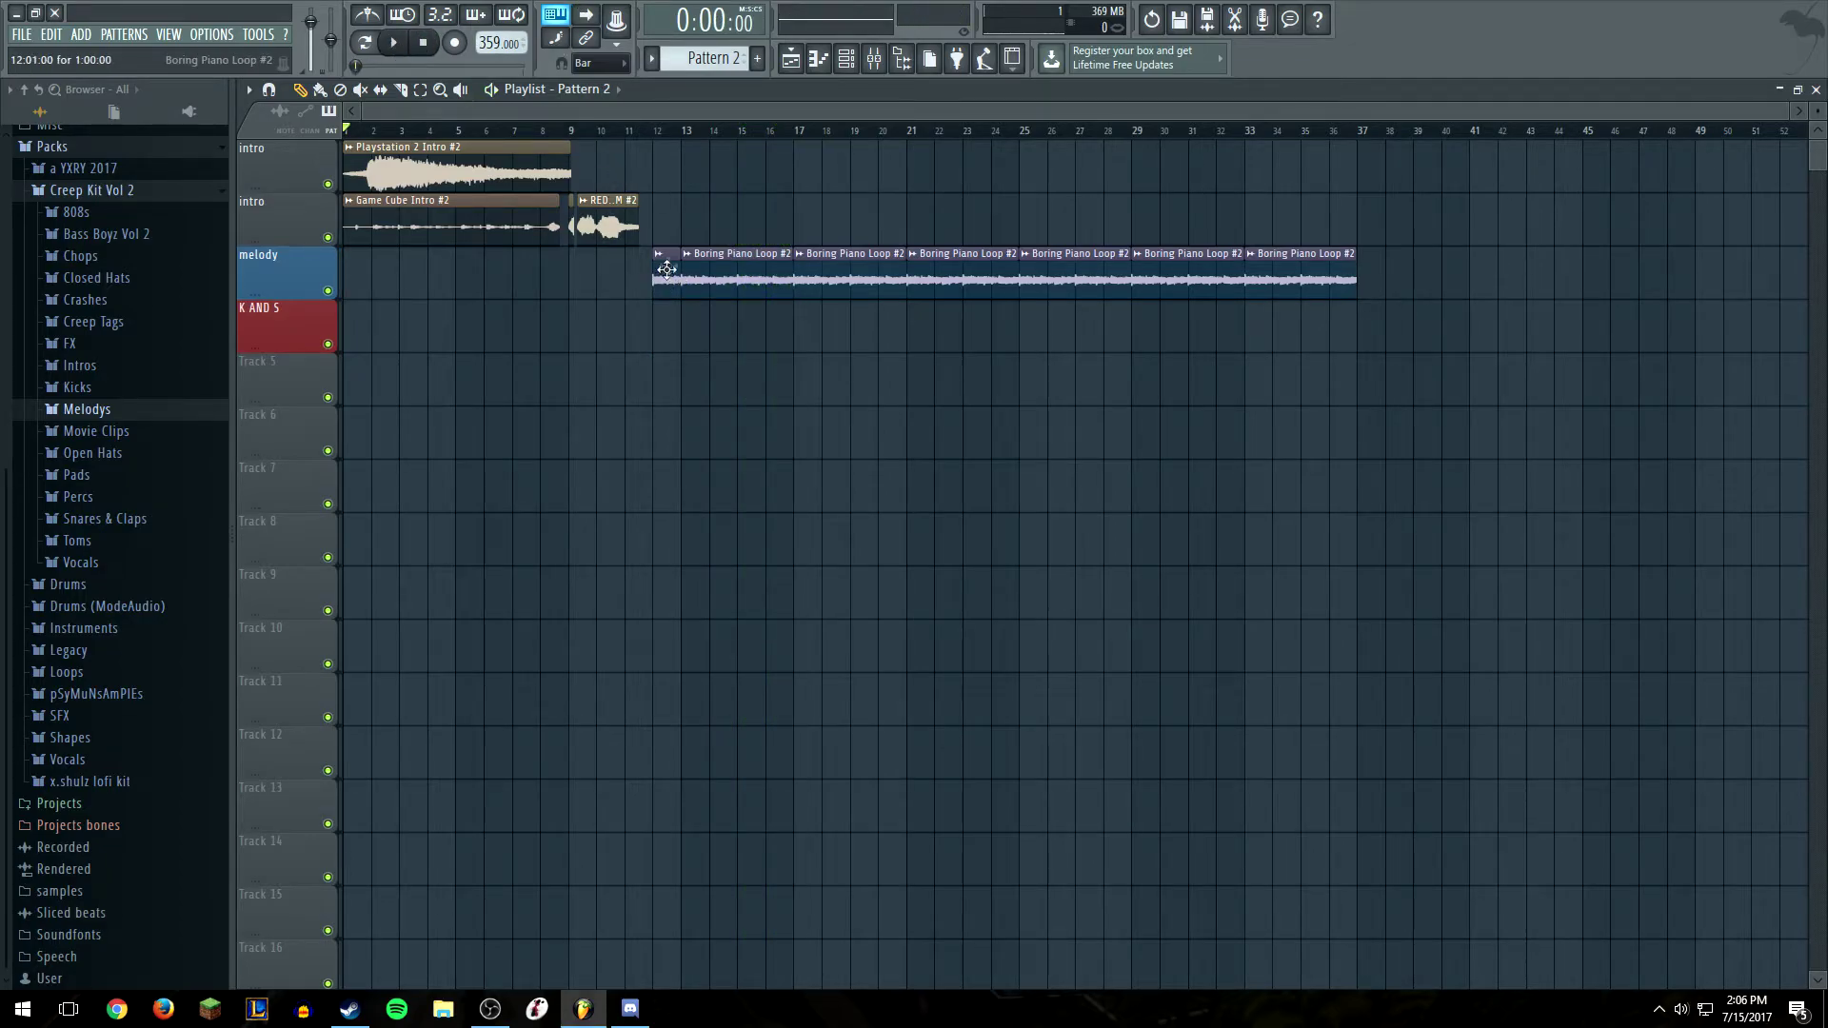
Place Pattern 2 clips on the K AND S track at bars 15, 19, 23, 29 and 33
left_click(689, 324)
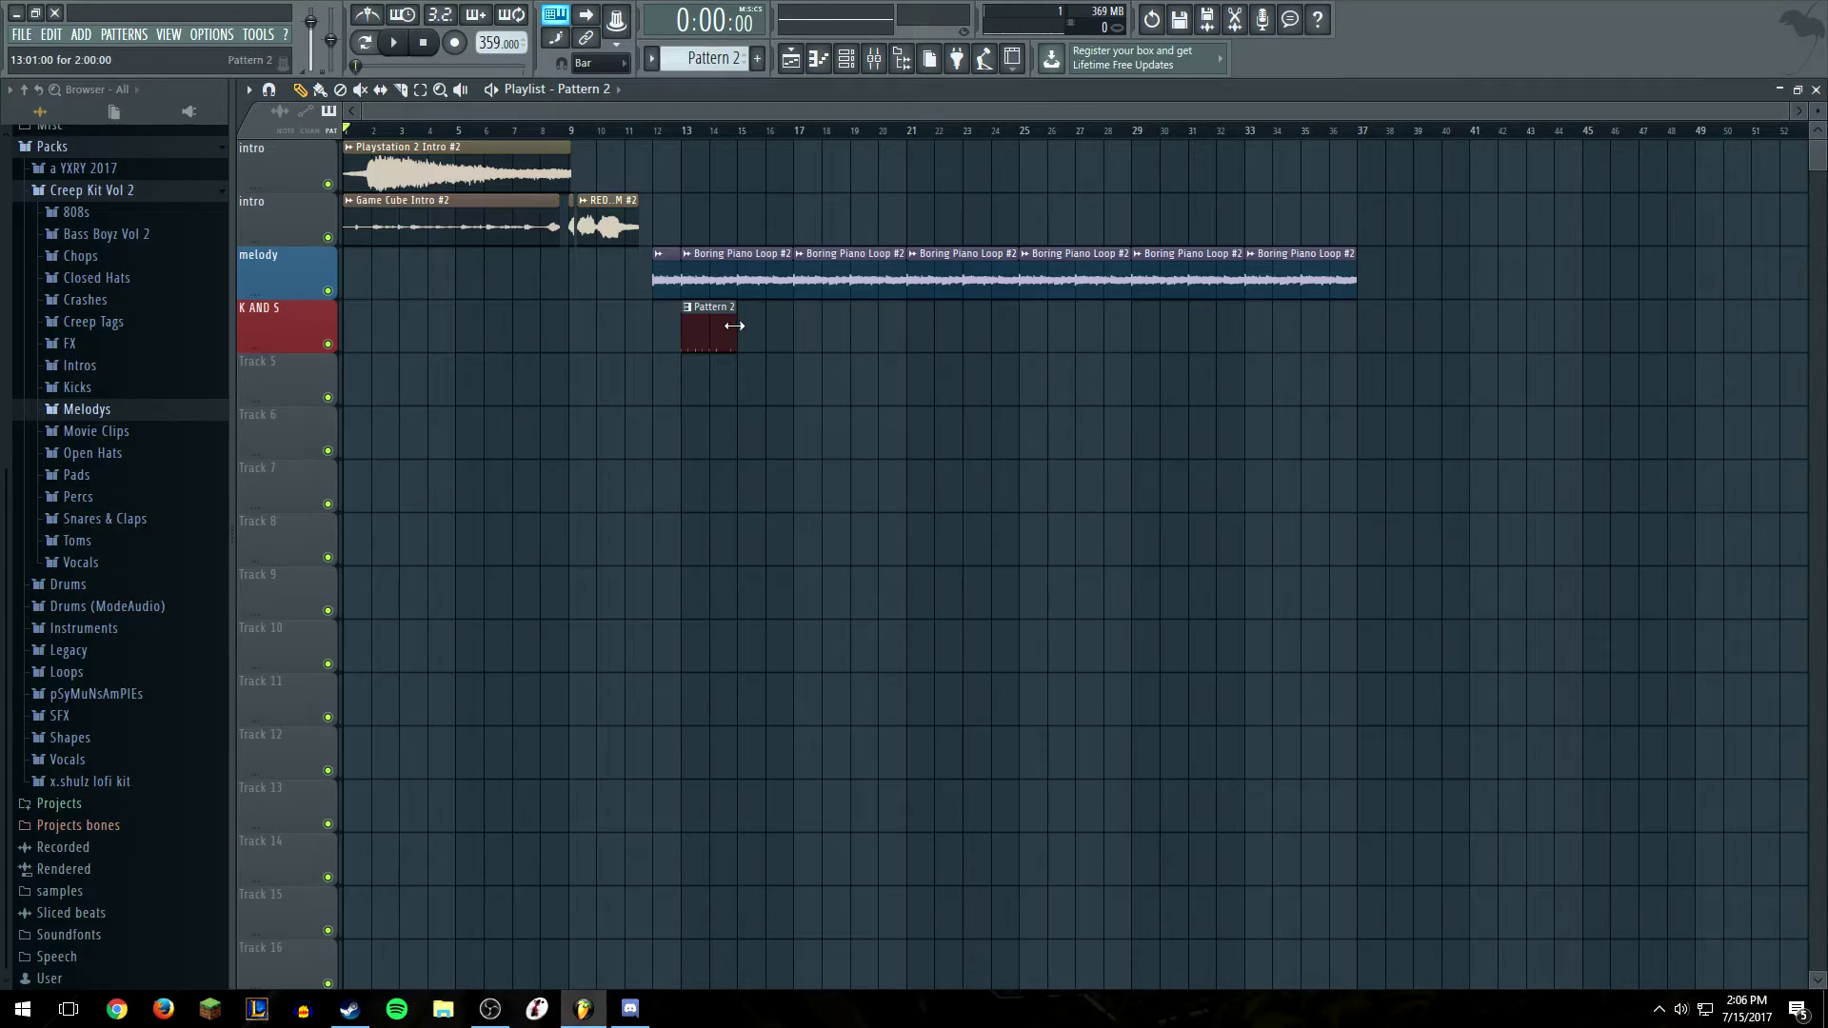
left_click_drag(684, 333, 752, 335)
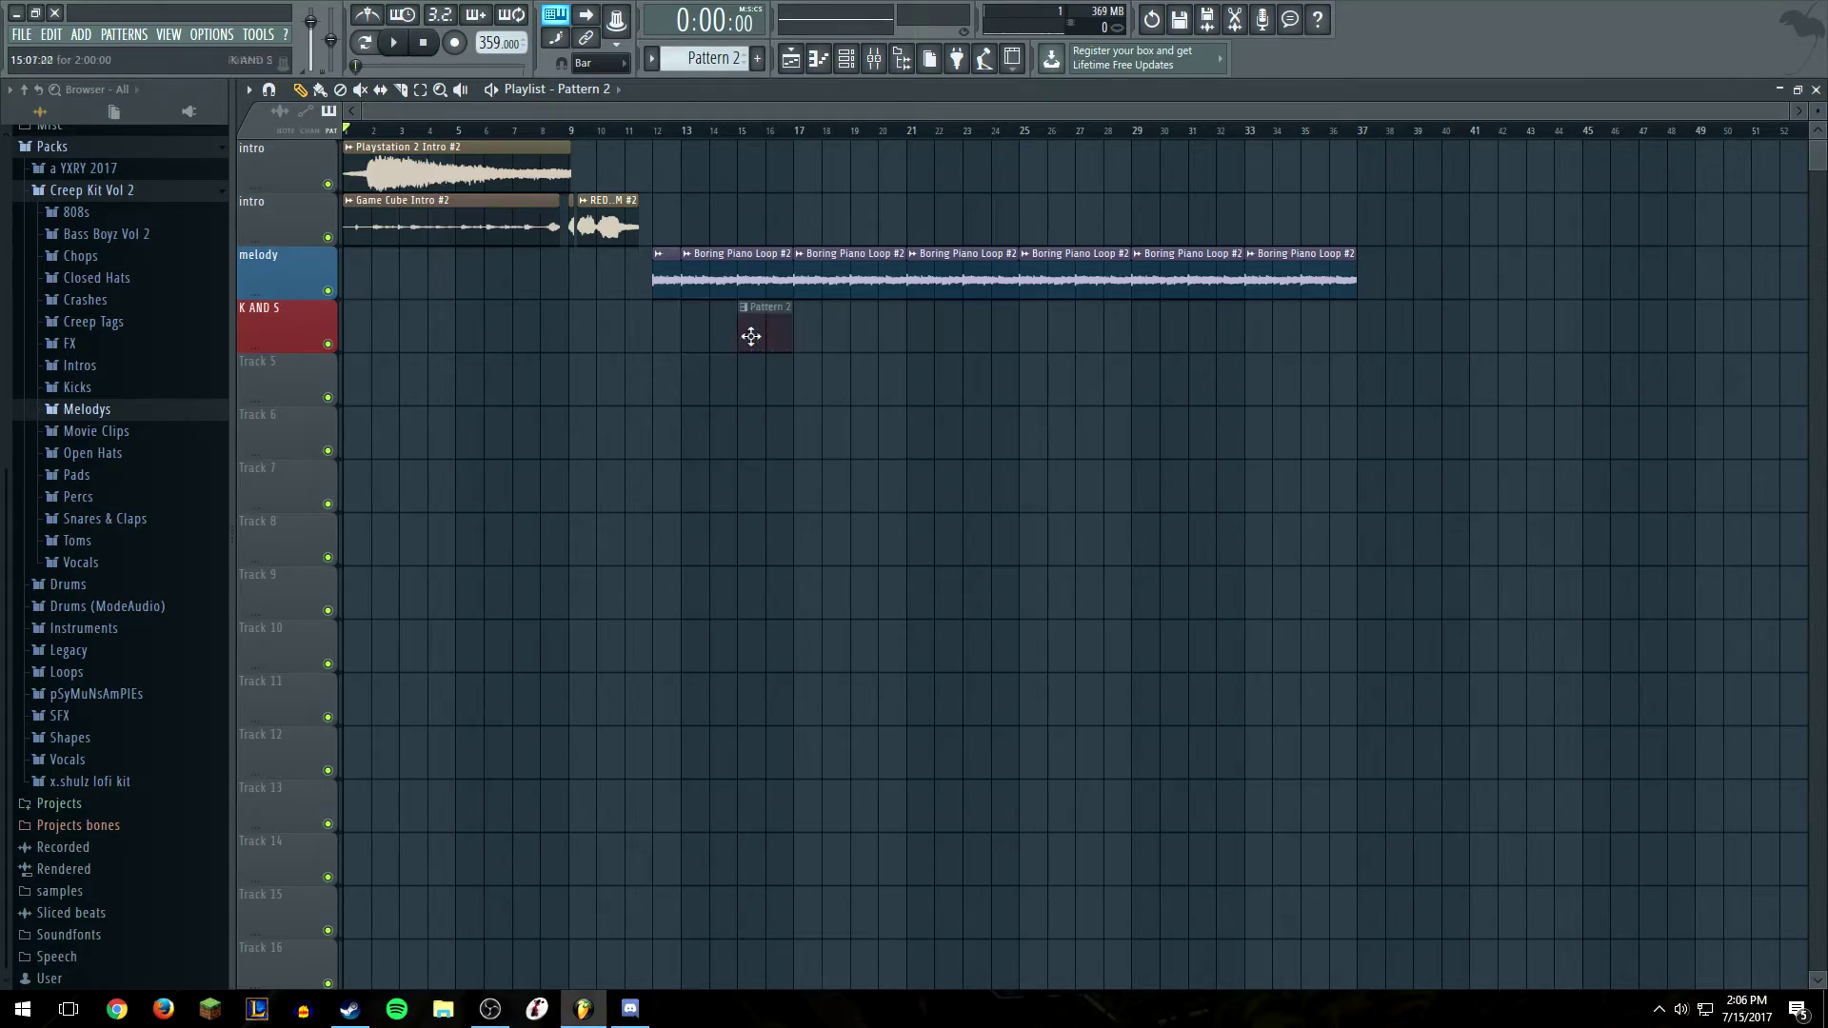
left_click(862, 340)
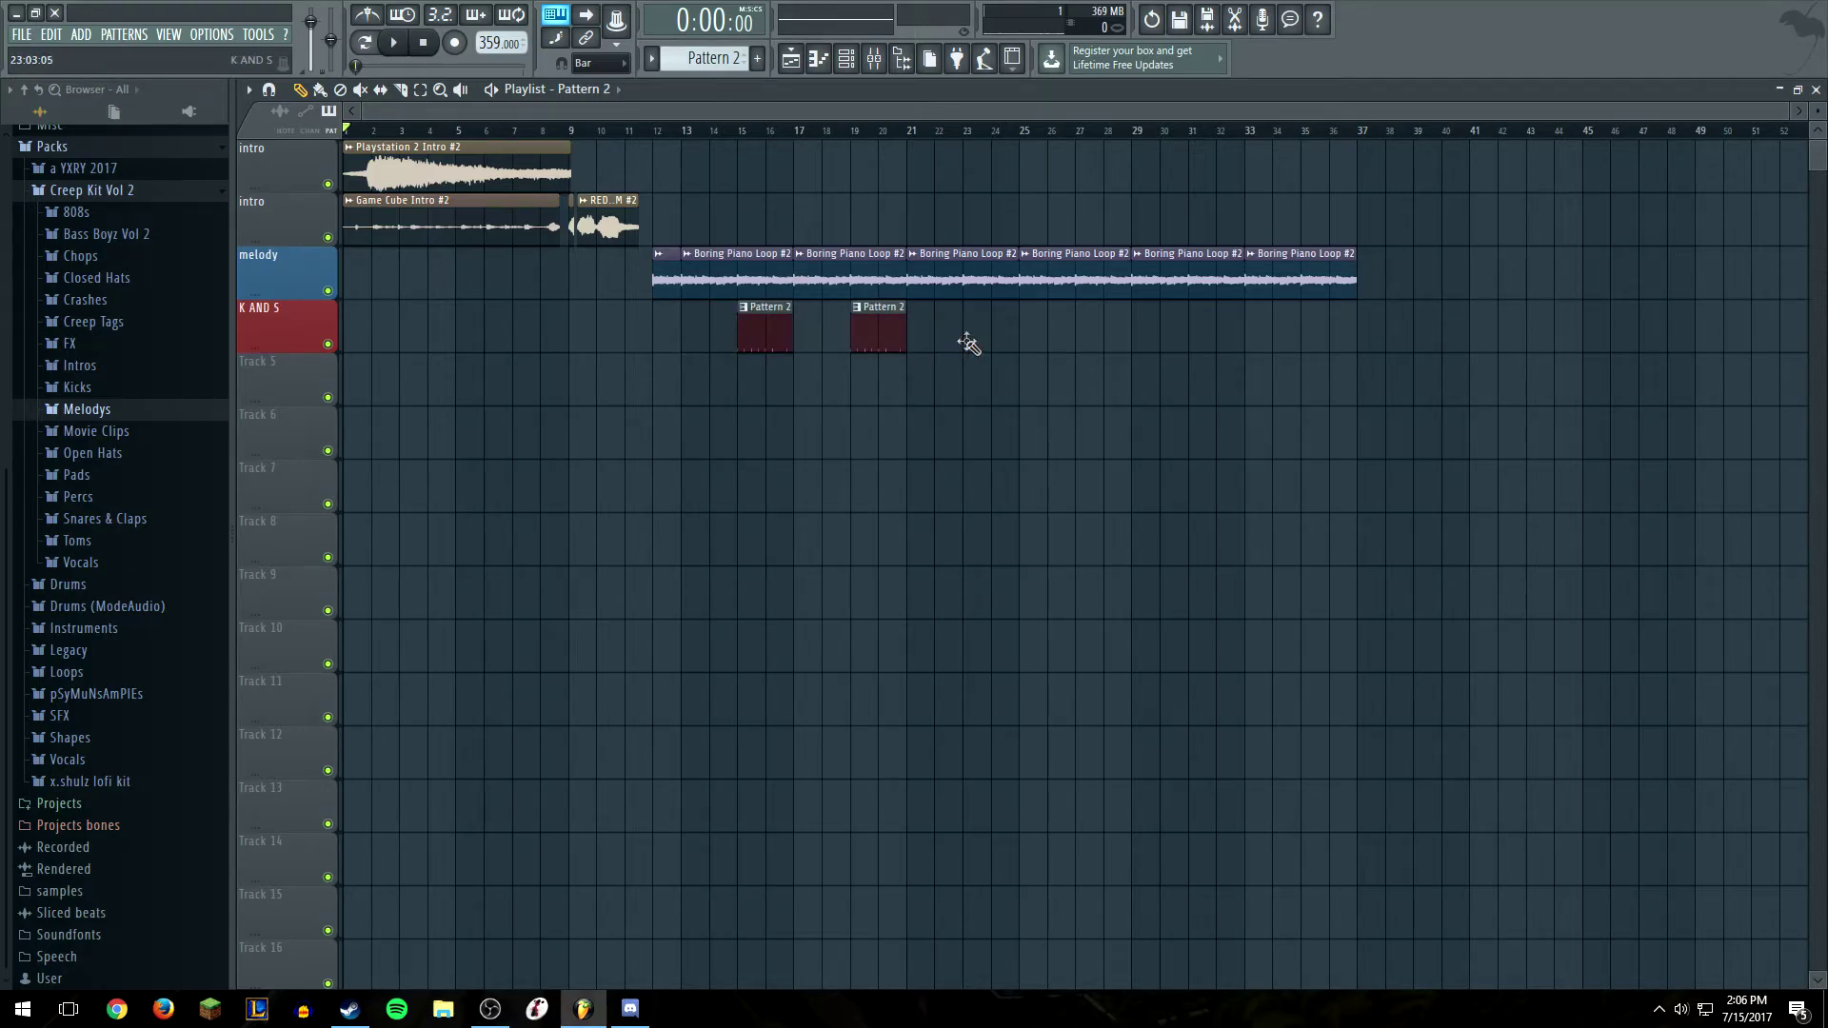
left_click(967, 342)
left_click(1135, 333)
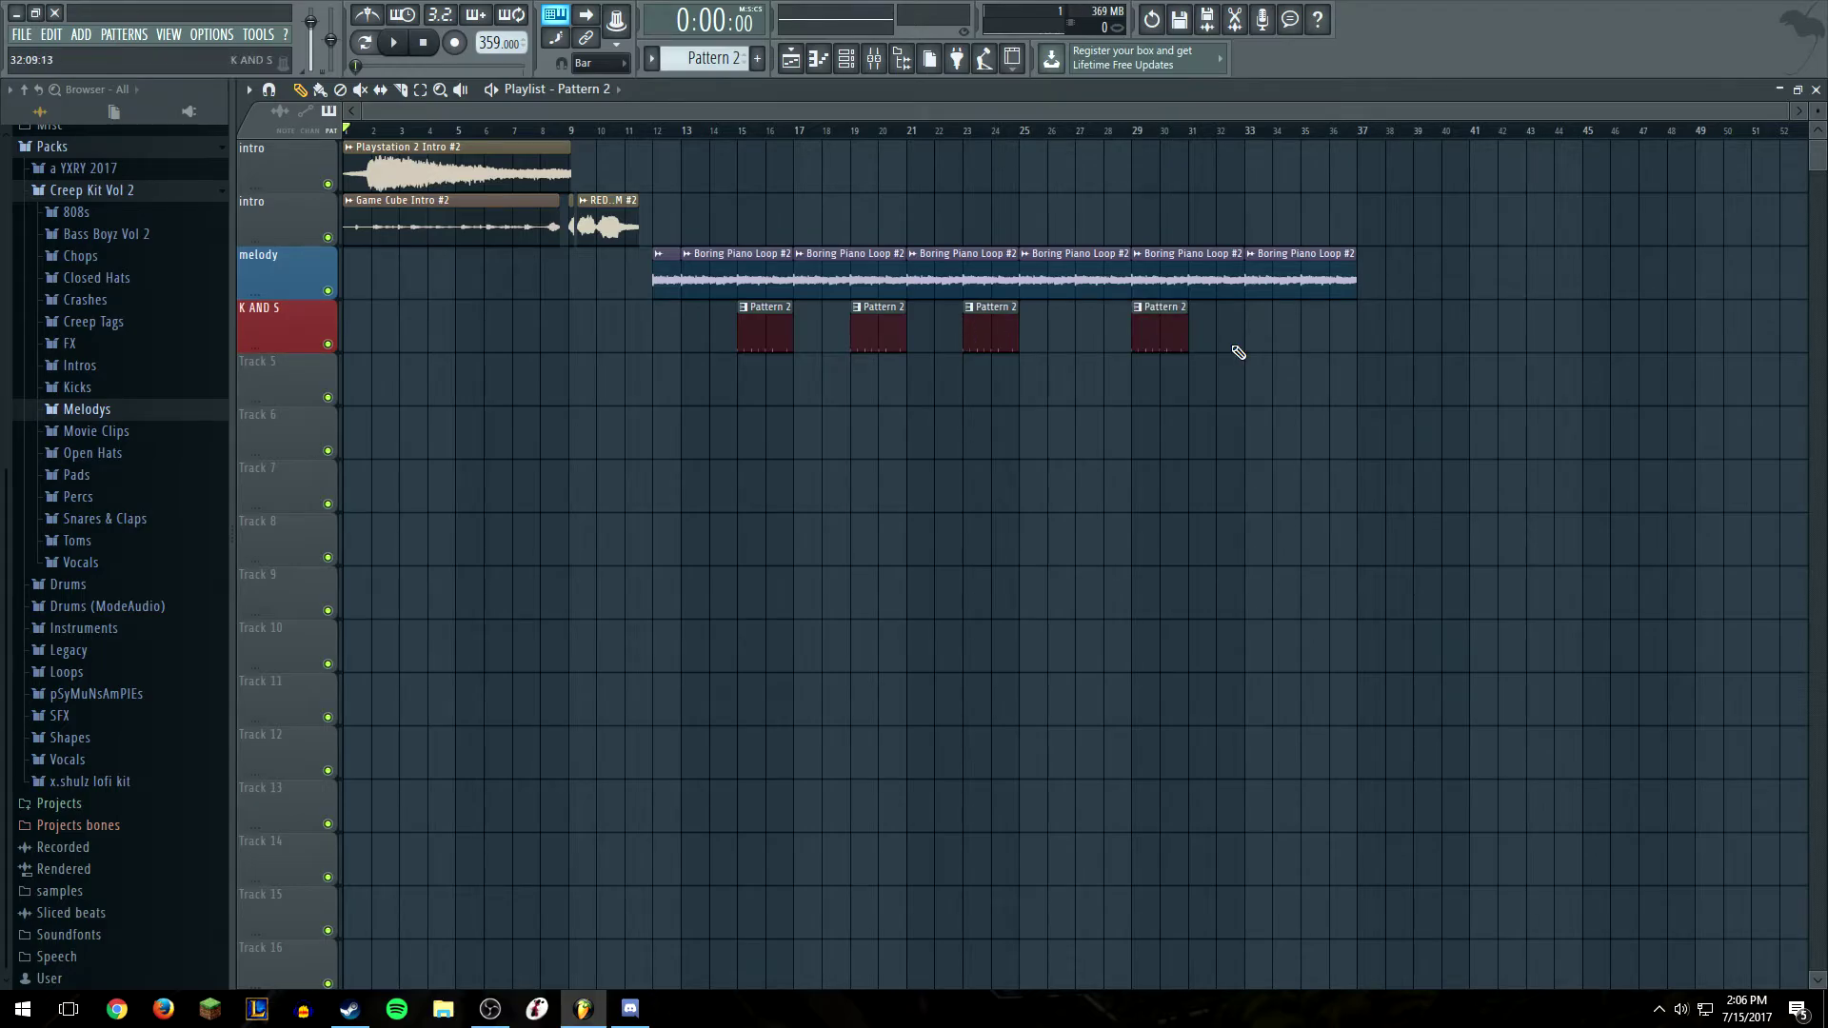
left_click(1259, 344)
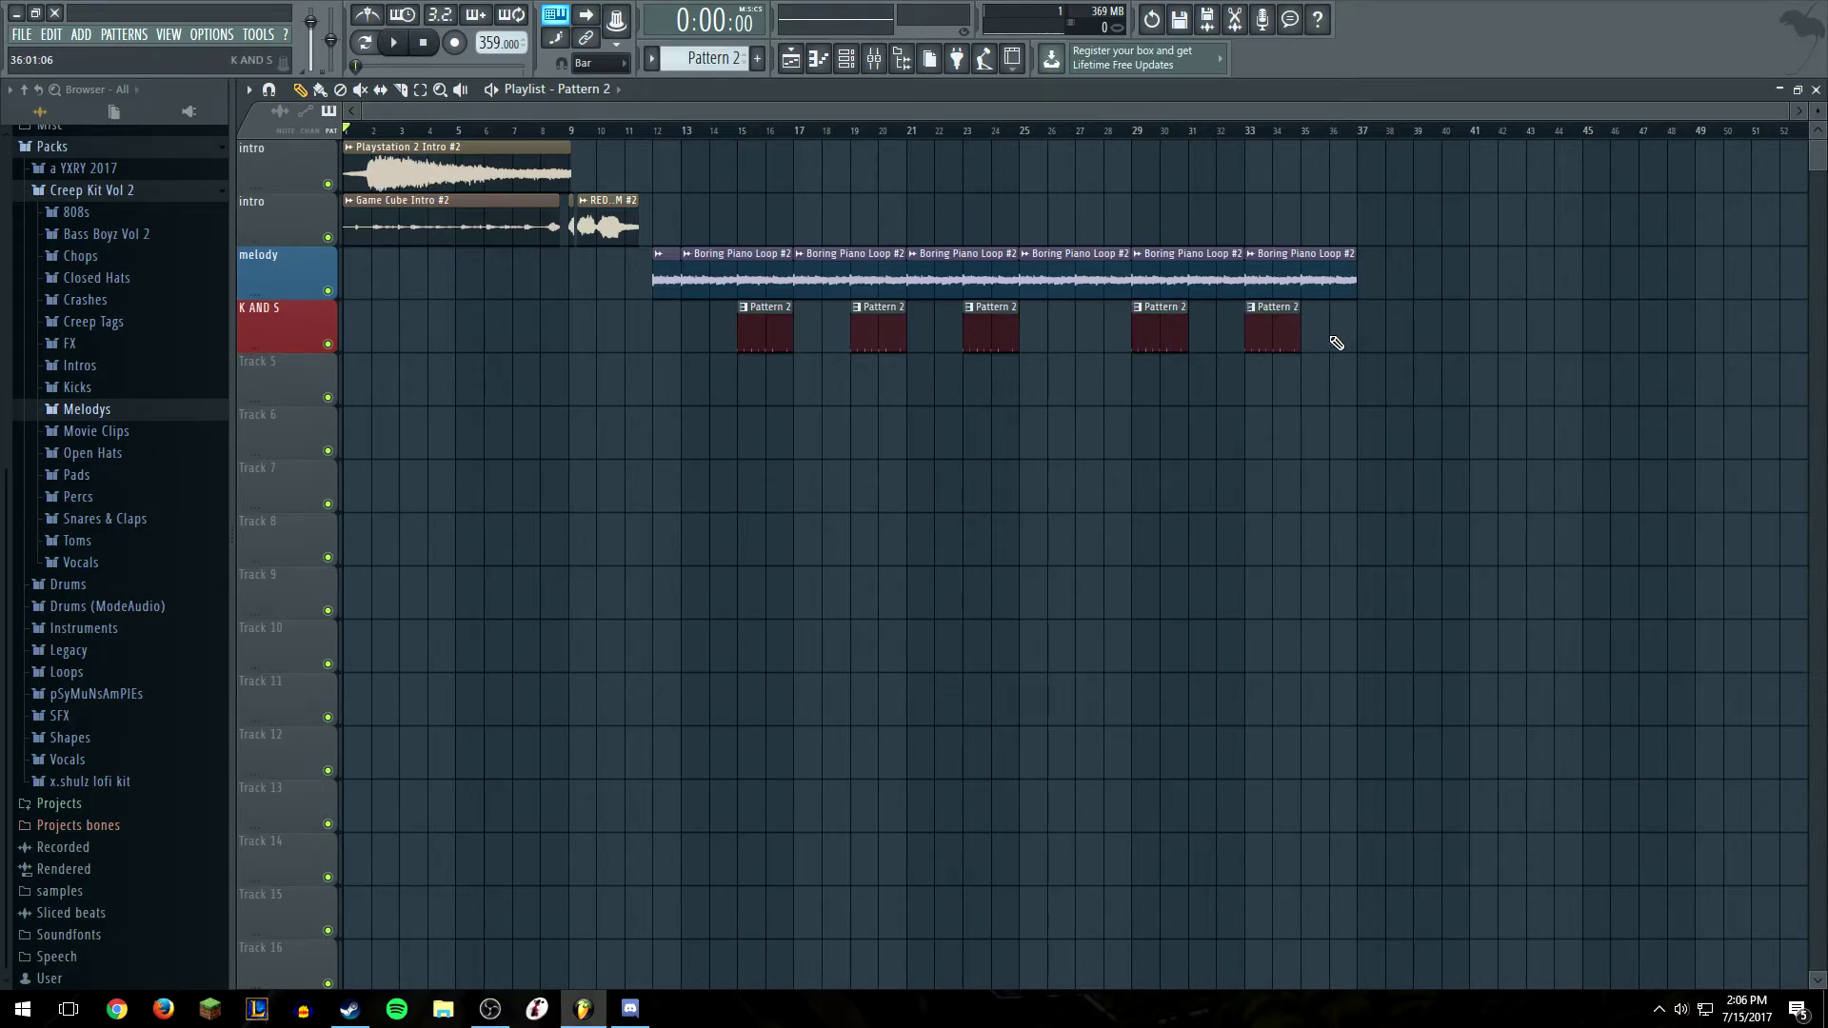
left_click(1319, 134)
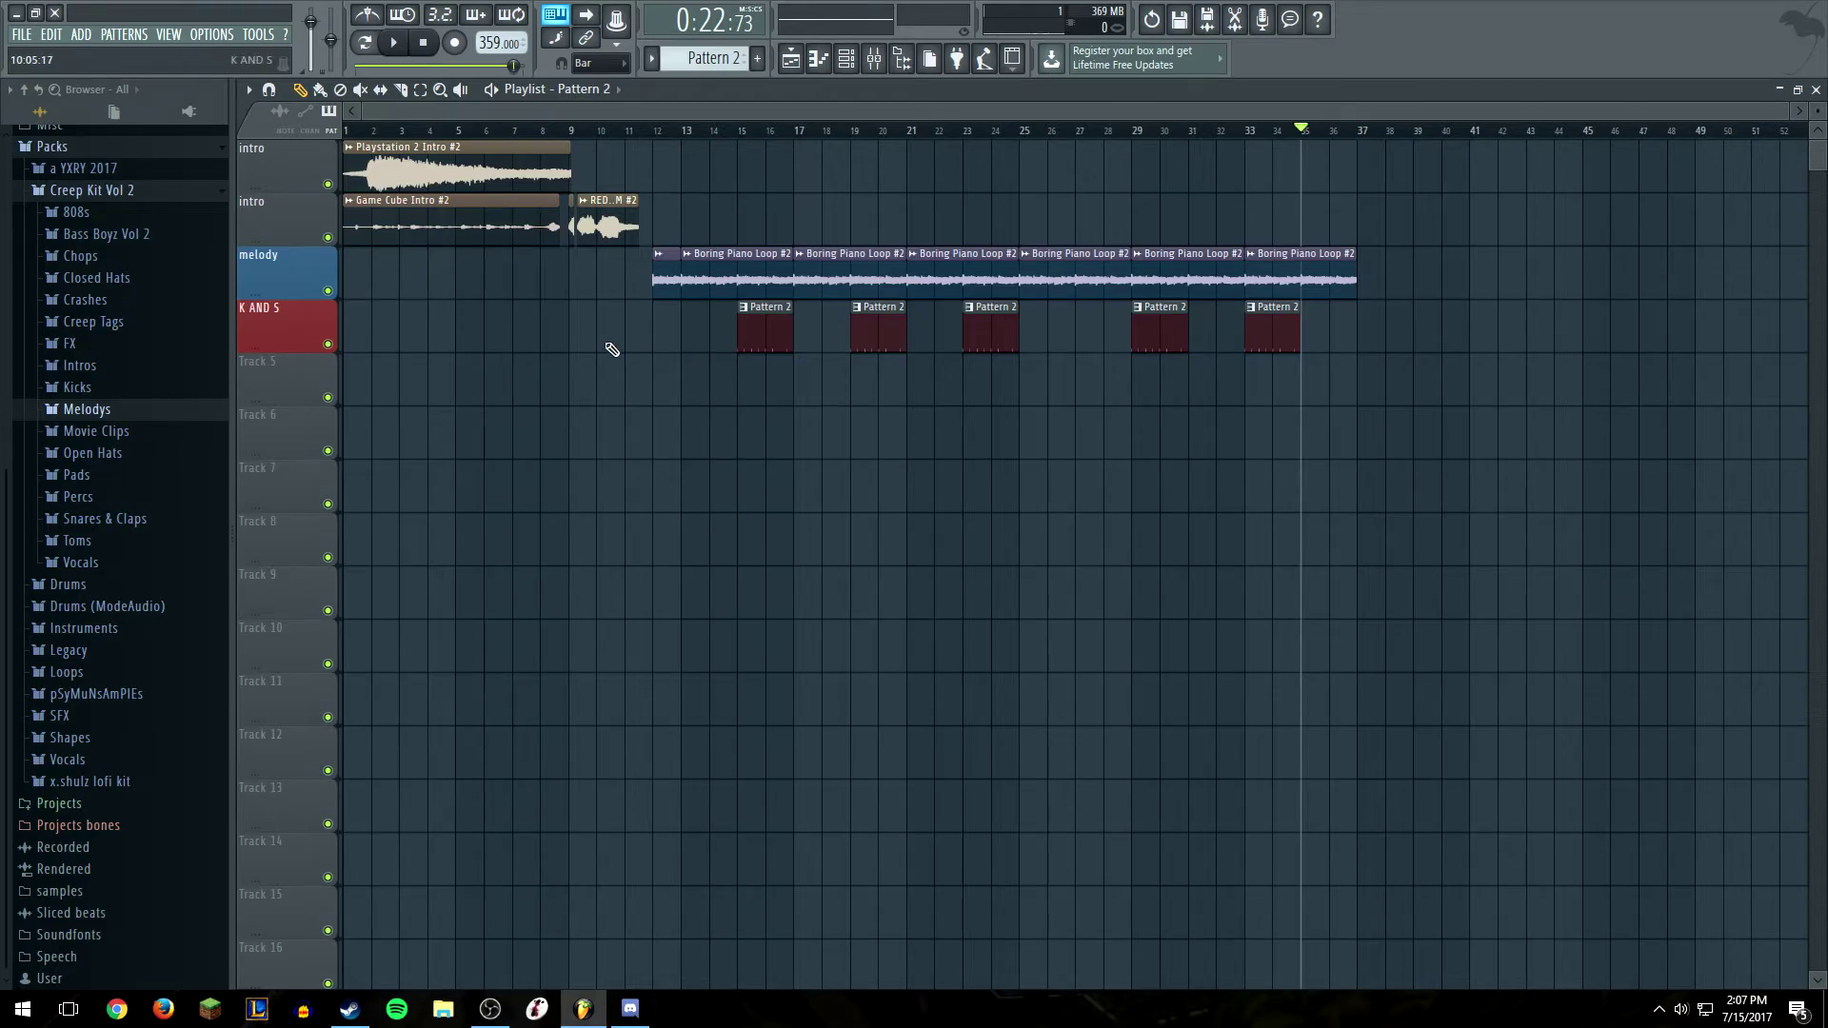
Fill the gaps around the Pattern 2 clips on K AND S with Pattern 1 clips, from bar 13 to the melody's end
scroll(666, 338, "down", 1)
scroll(704, 324, "up", 1)
scroll(709, 57, "down", 1)
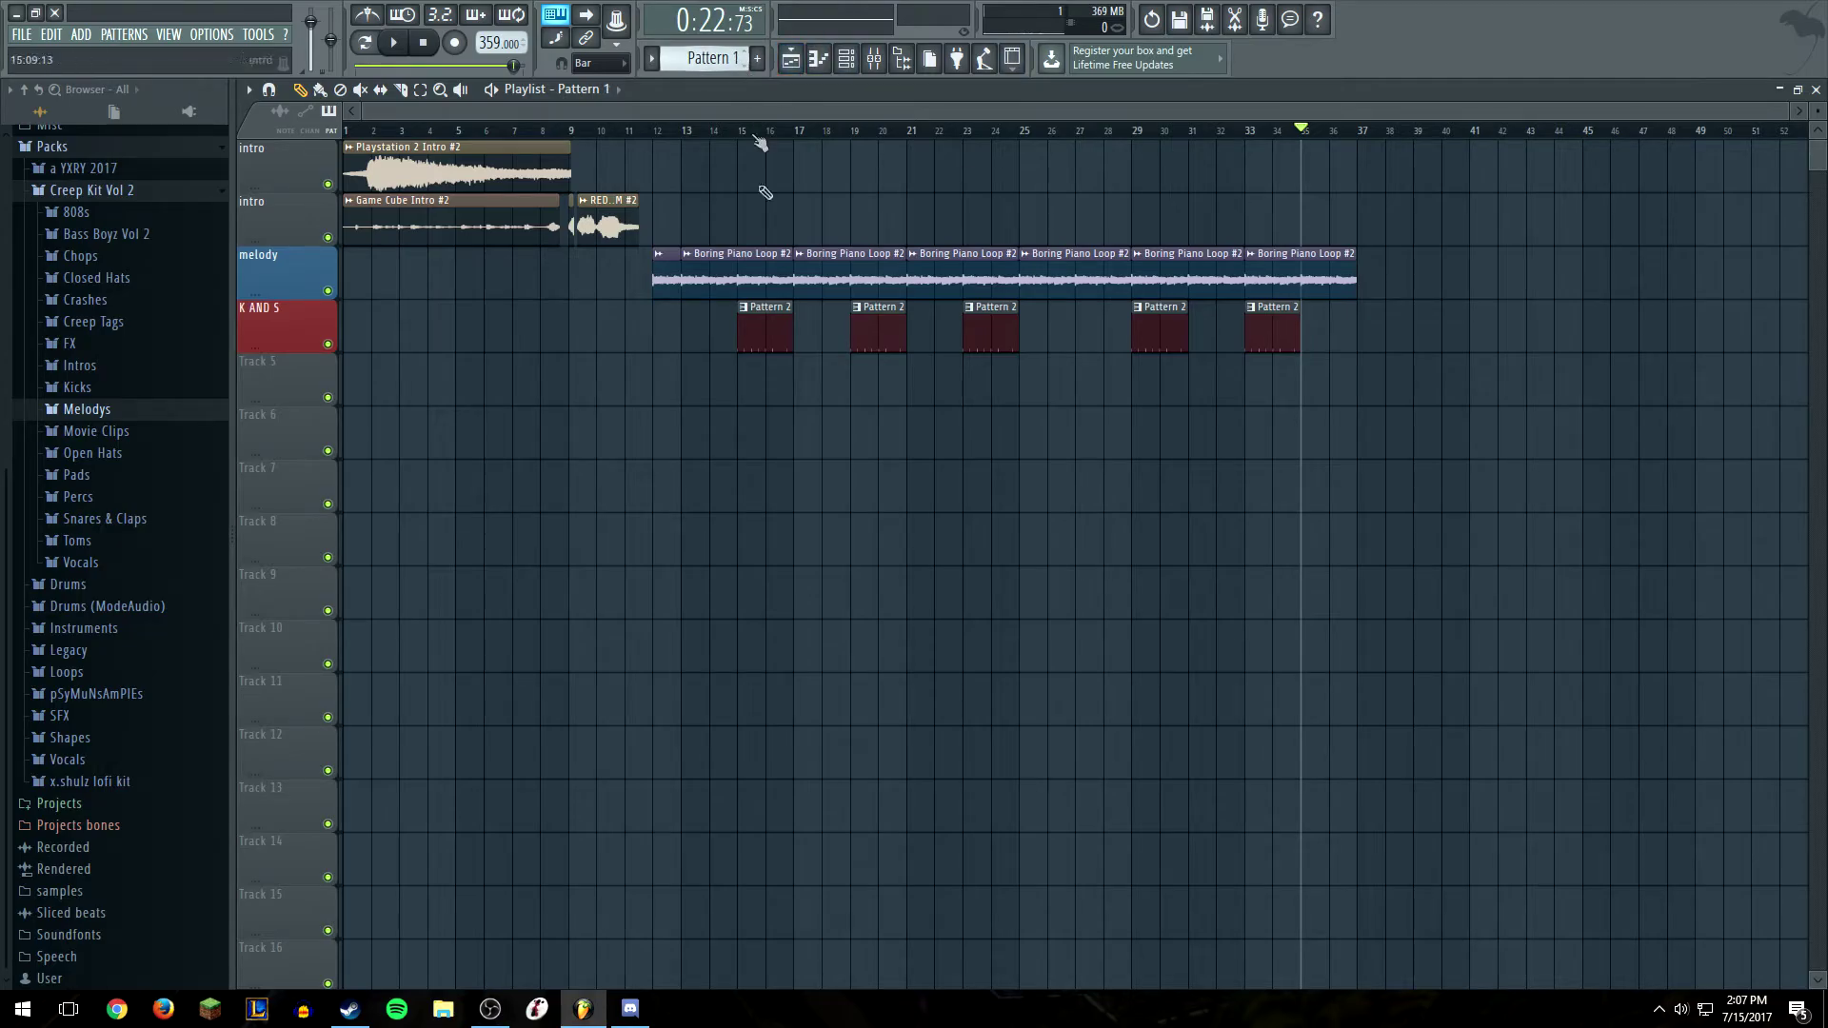
left_click(698, 333)
mouse_move(834, 327)
left_mouse_down()
mouse_move(1093, 346)
mouse_move(1080, 335)
left_mouse_up()
left_click(1218, 329)
left_click(1333, 331)
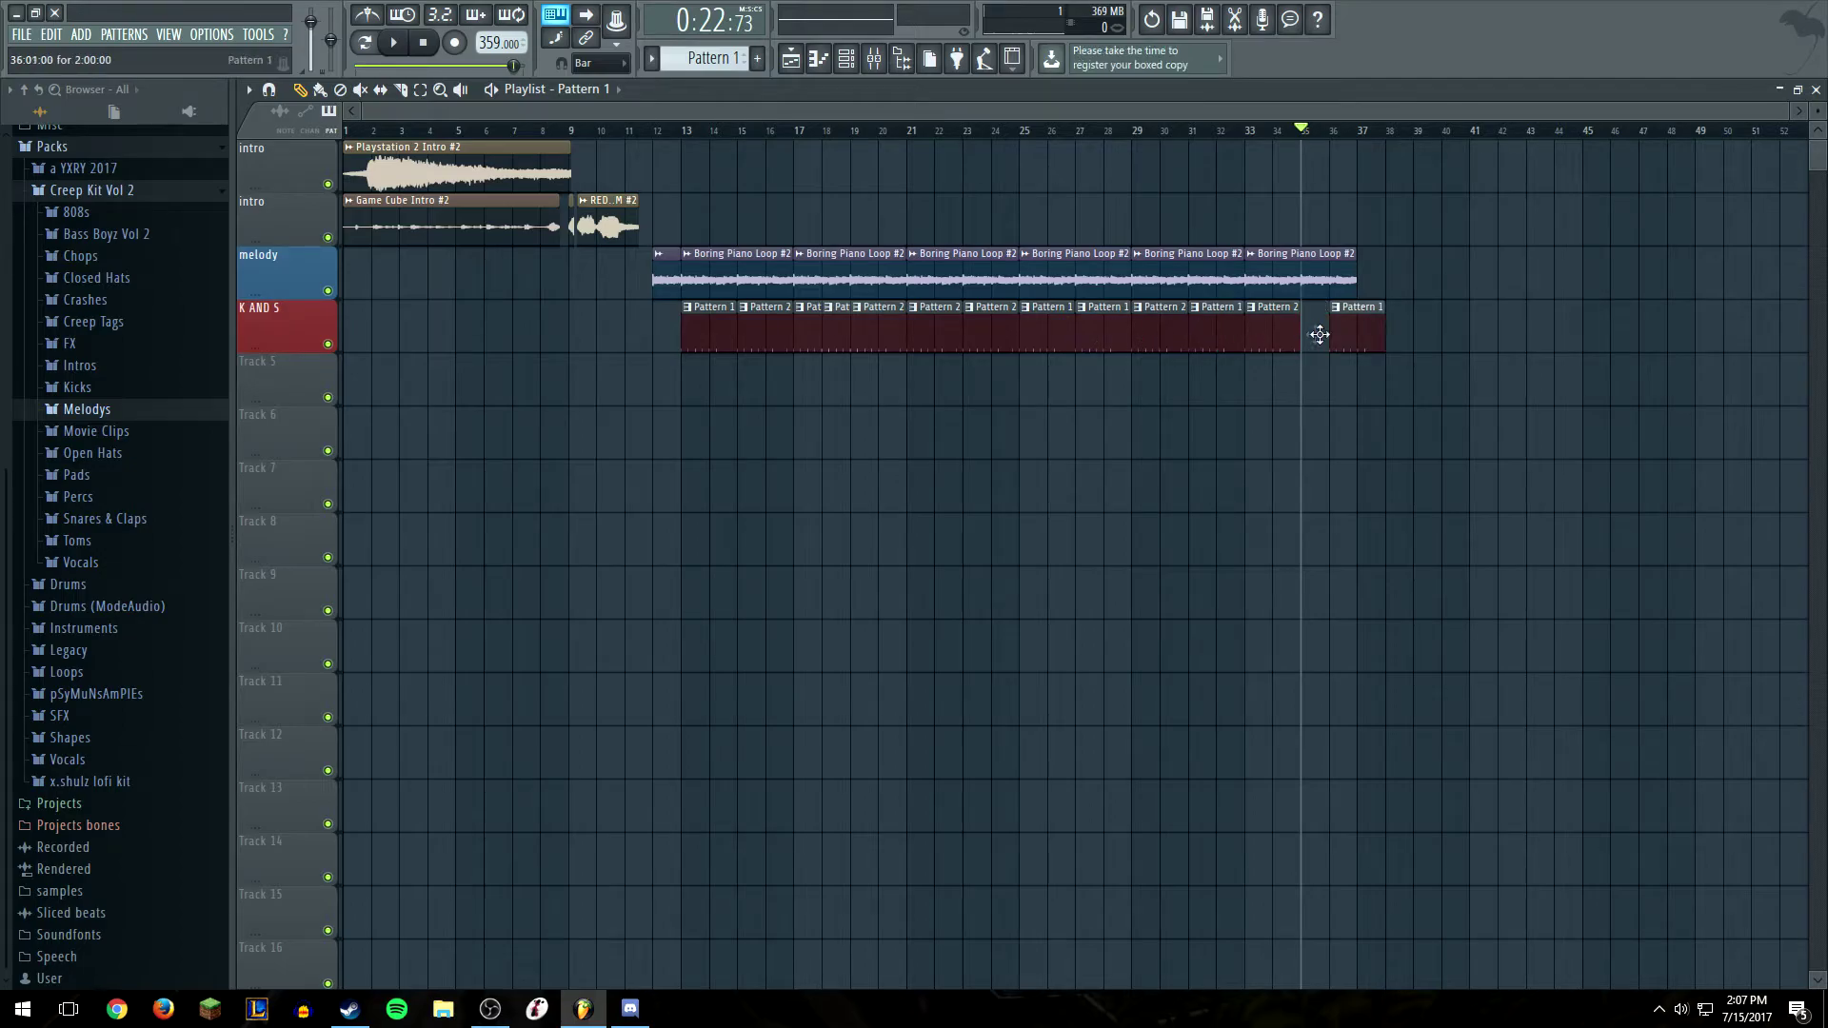
left_click_drag(1333, 330, 1306, 329)
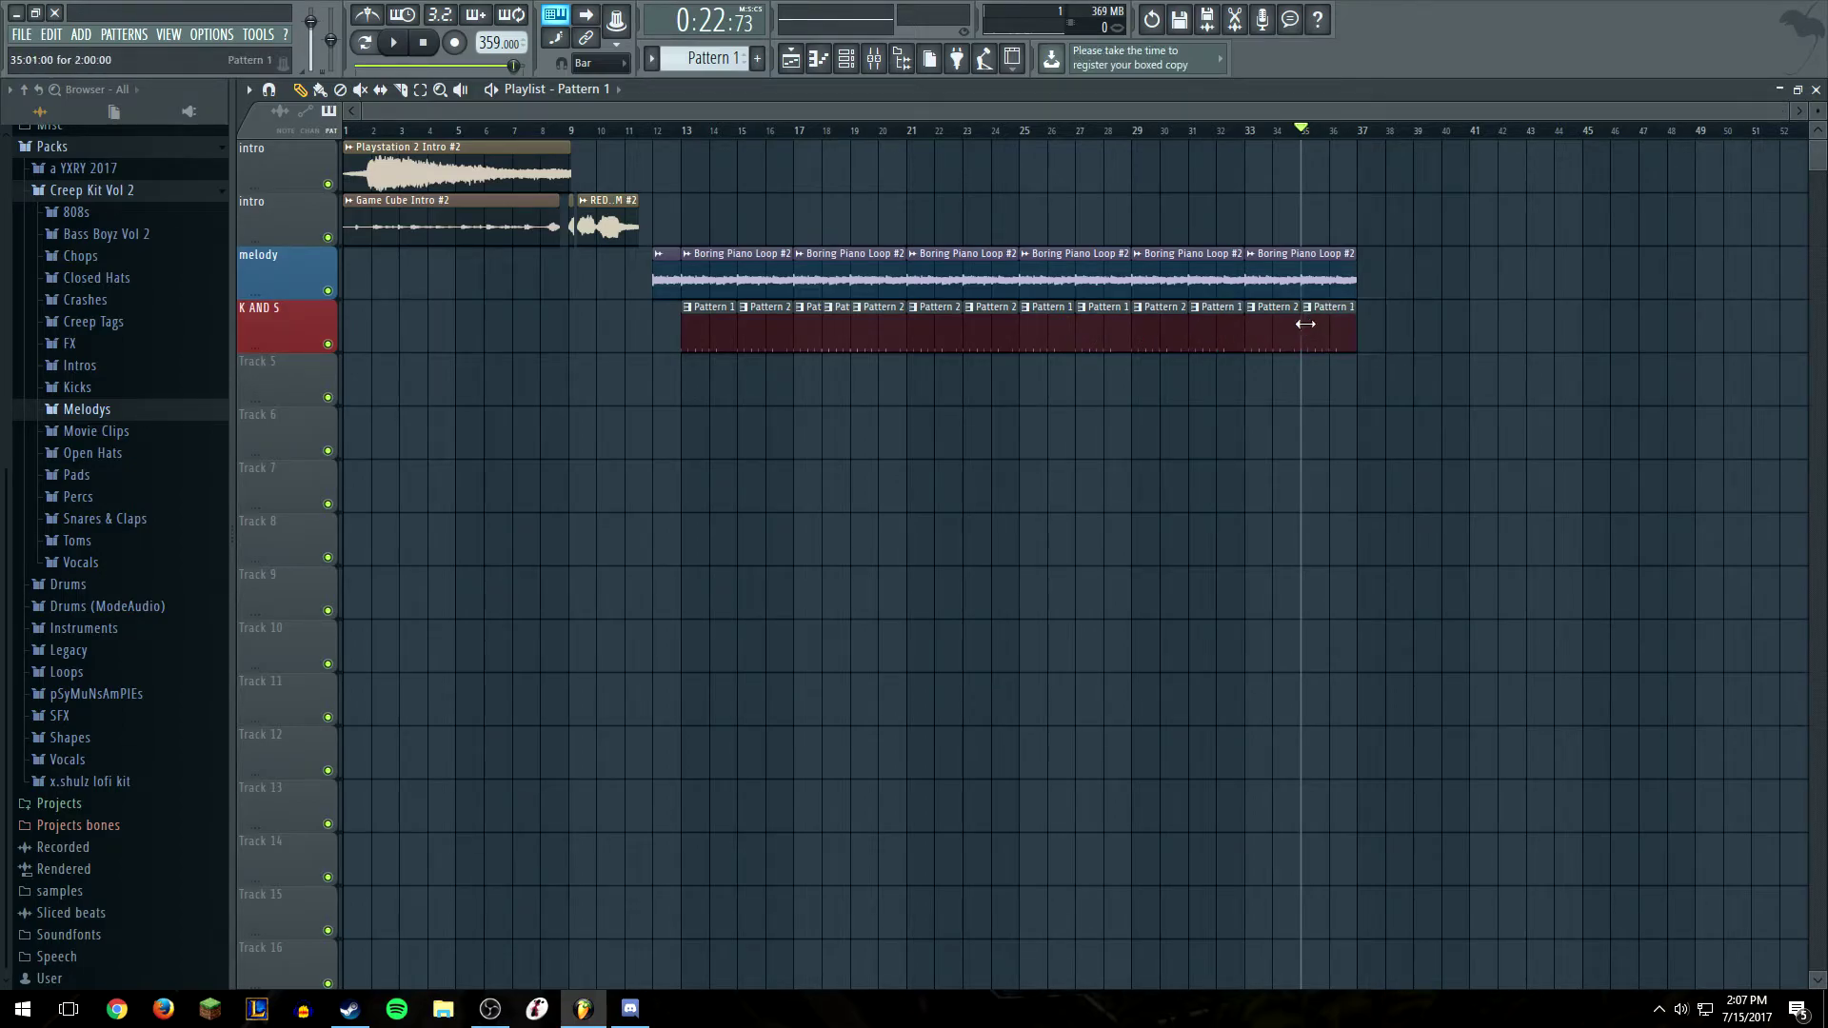
Audition the song from the start through the entry of the kick-and-snare clips
left_click(423, 42)
left_click(393, 42)
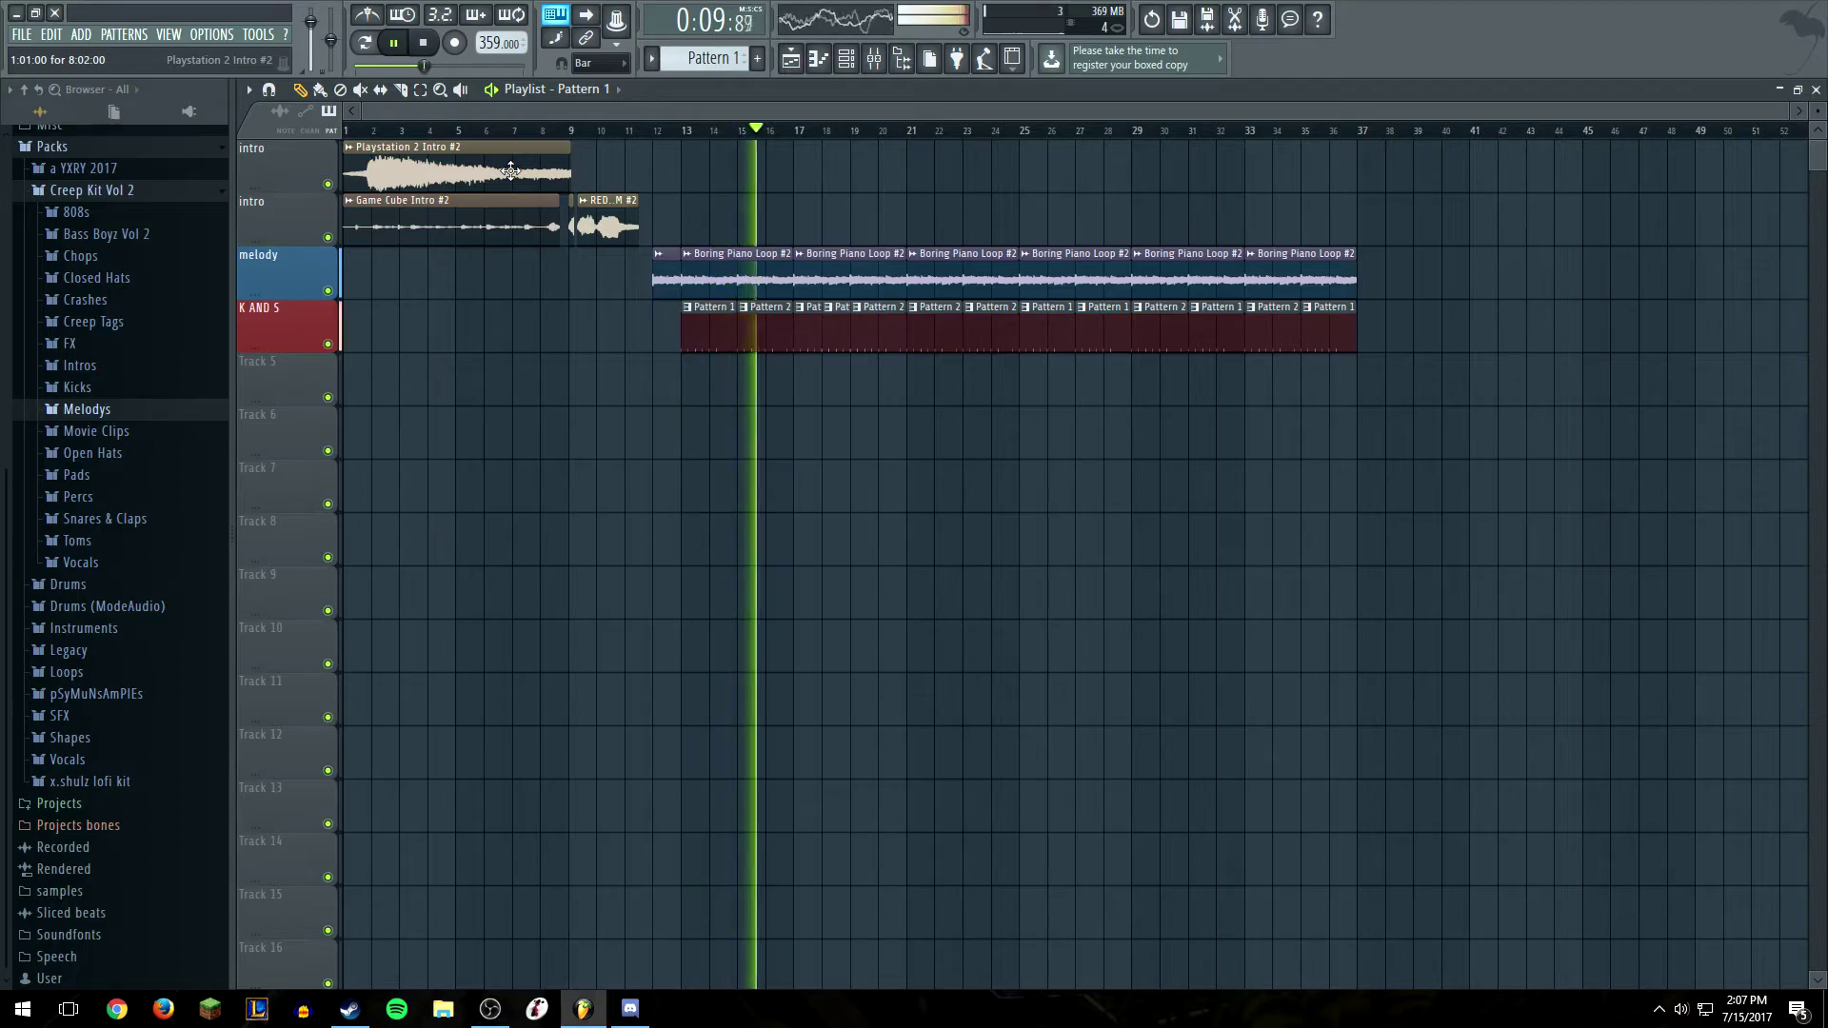
key("space")
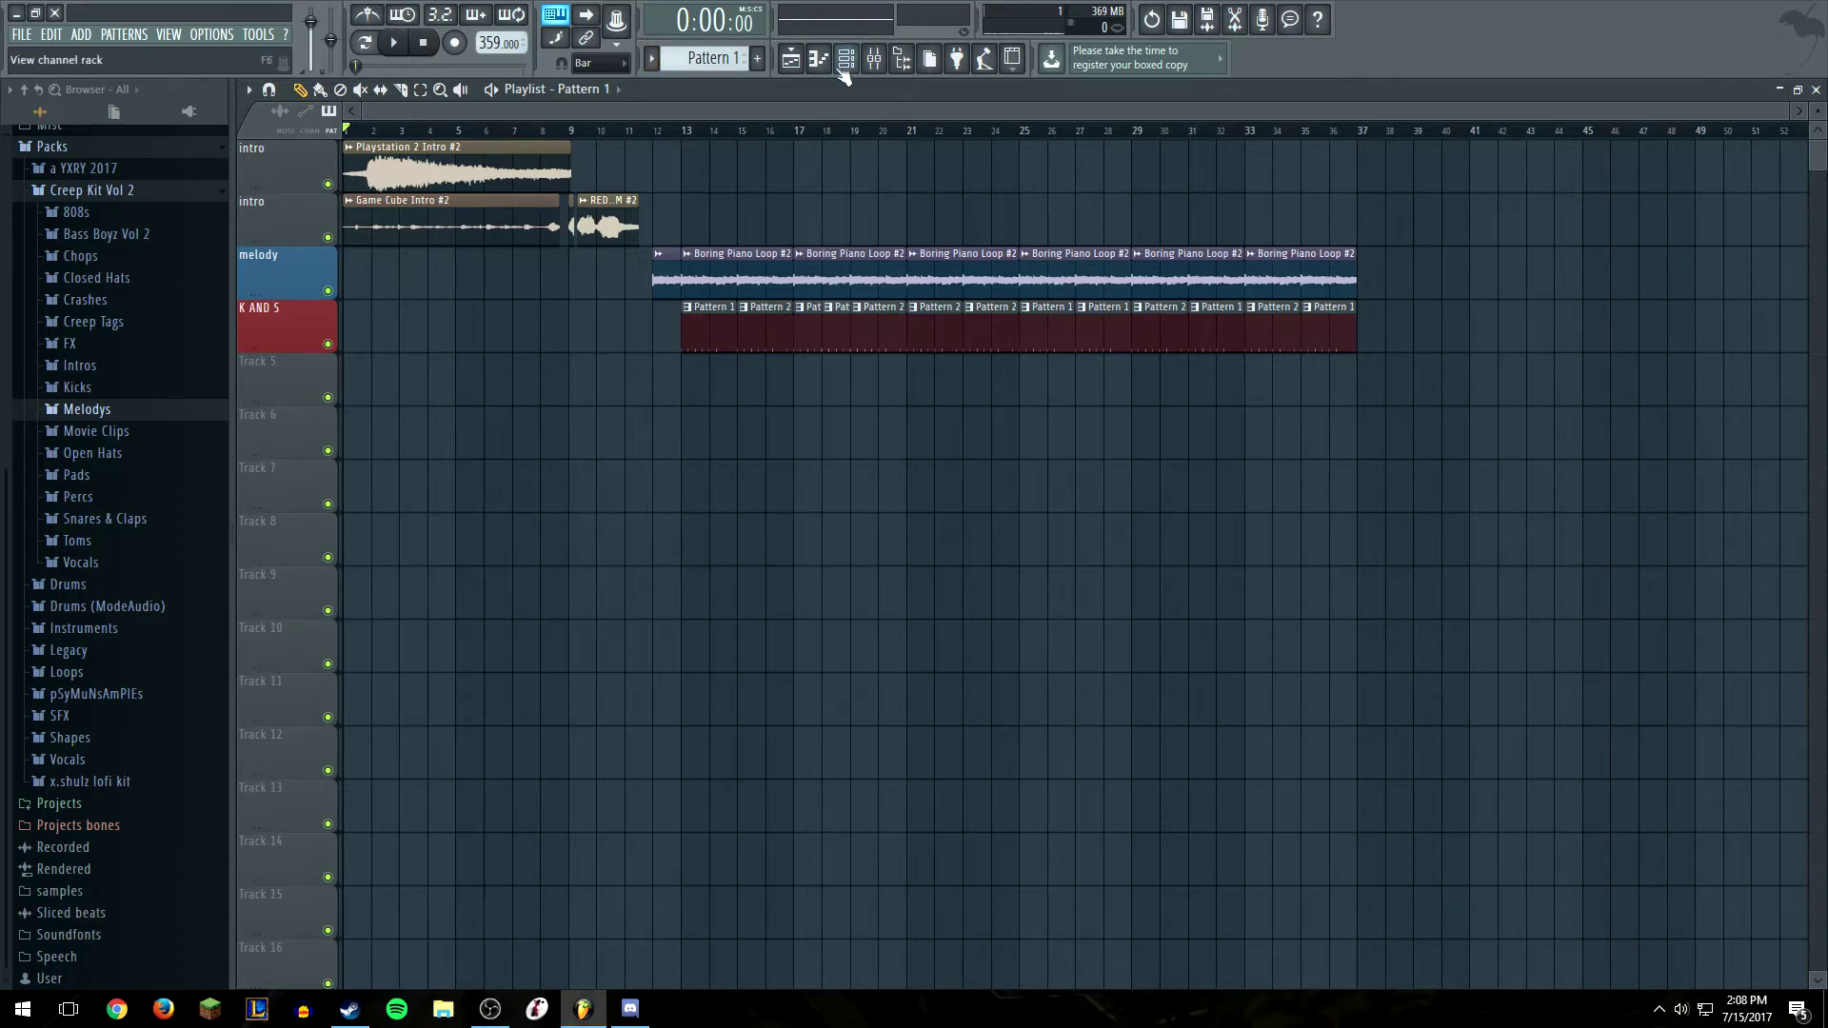
Look over the extended melody and K AND S arrangement up to about bar 205 and clear the clip selection
scroll(1762, 134, "down", 3)
left_click(1781, 130)
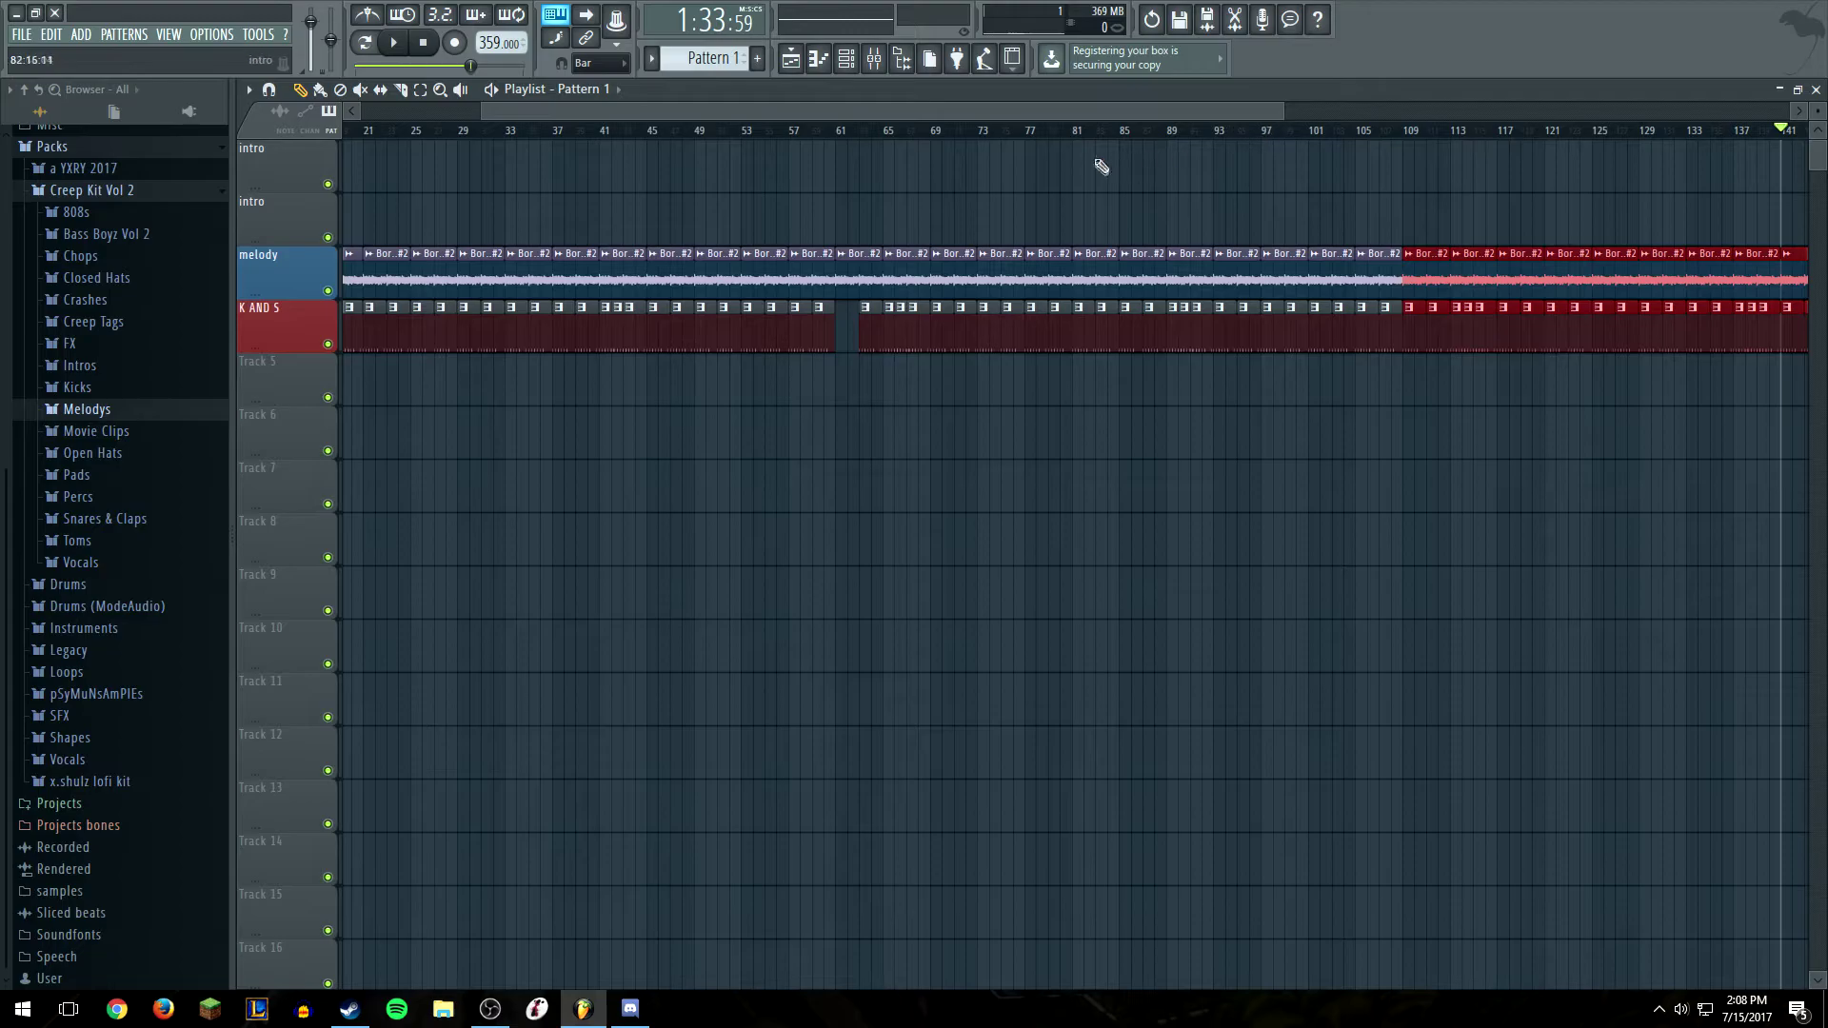
scroll(1071, 248, "down", 3)
left_click(1683, 133)
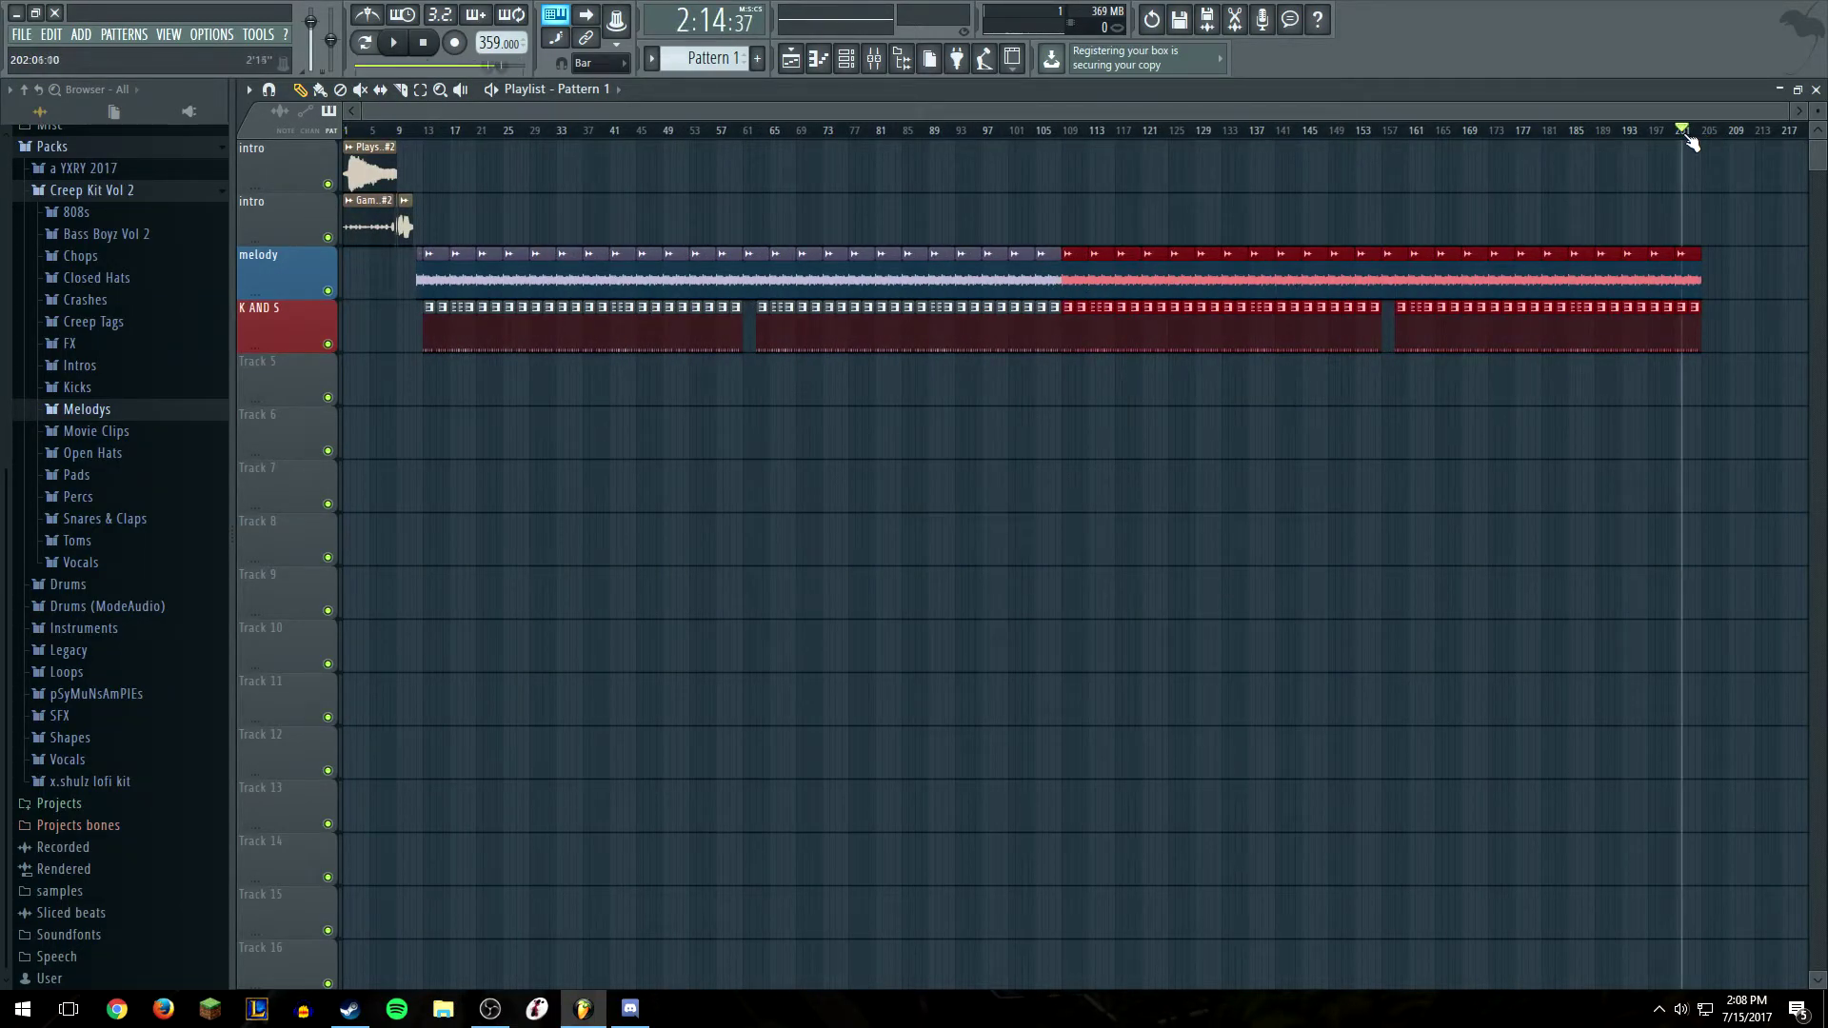
left_click(1389, 209)
left_click(1317, 133)
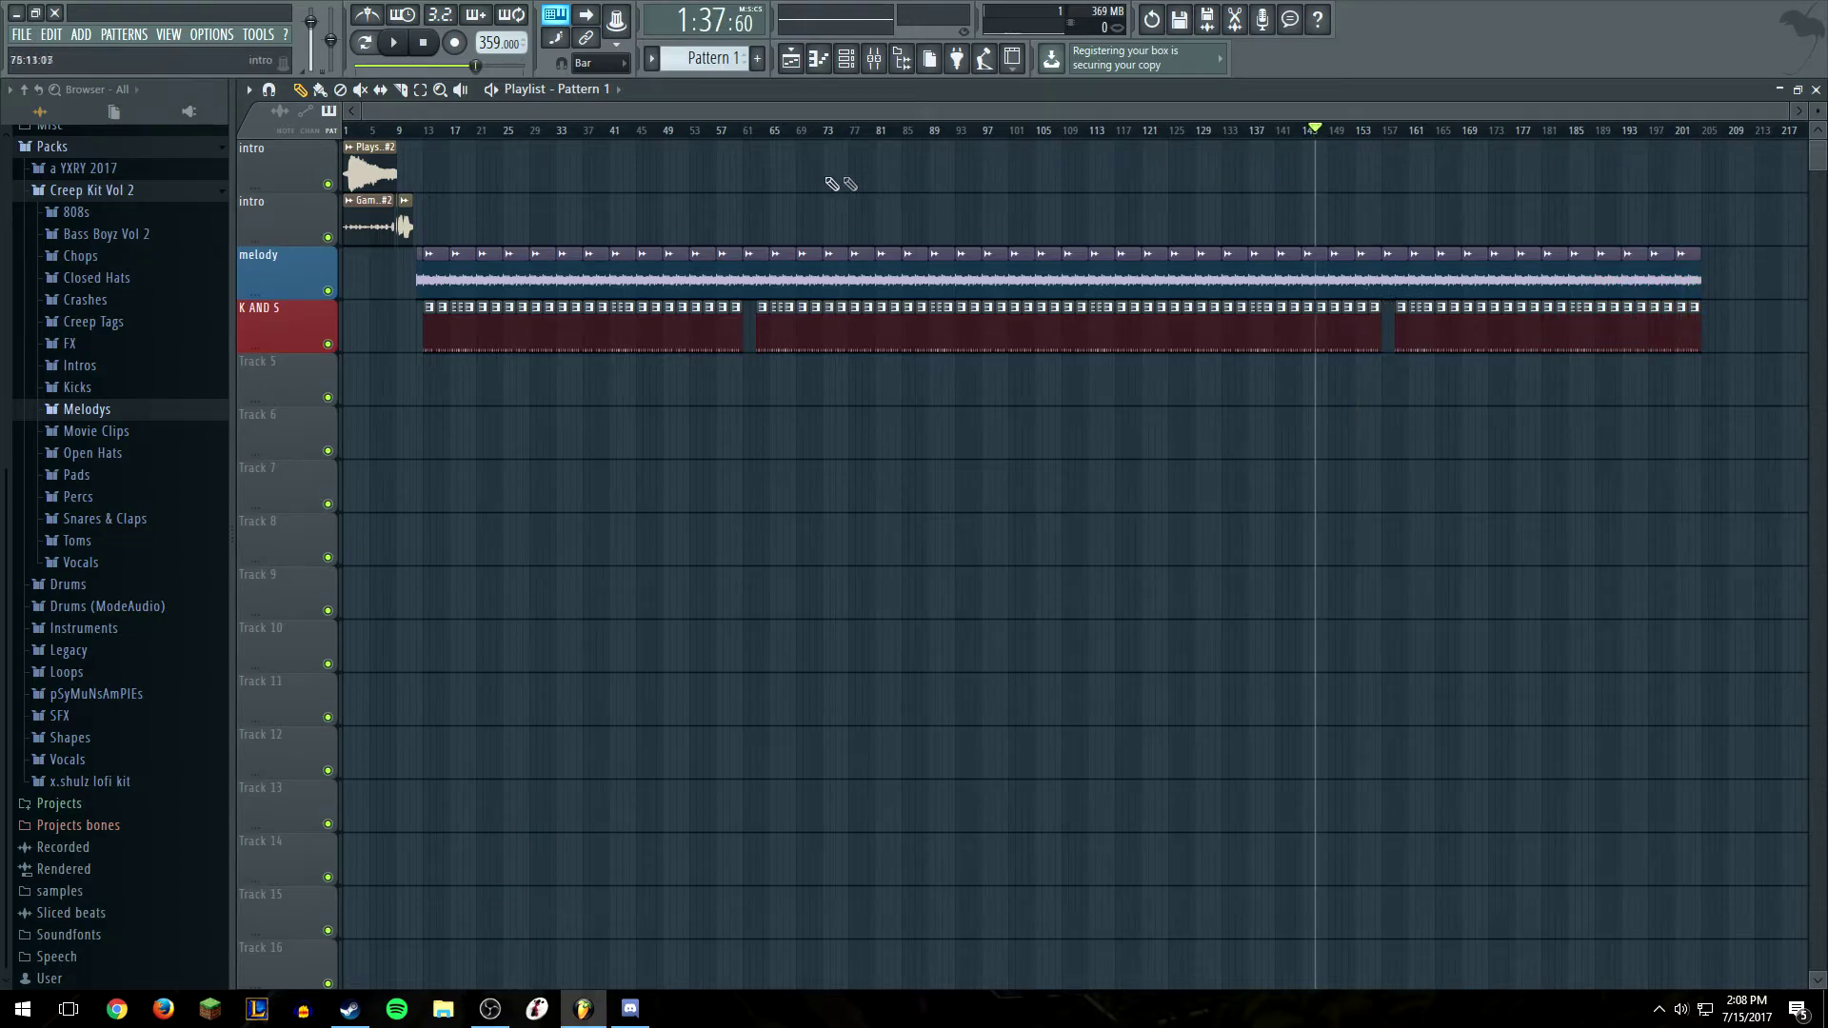
Audition the song from about bar 53 across the first gap in the K AND S clips and inspect that gap
left_click(701, 133)
key("space")
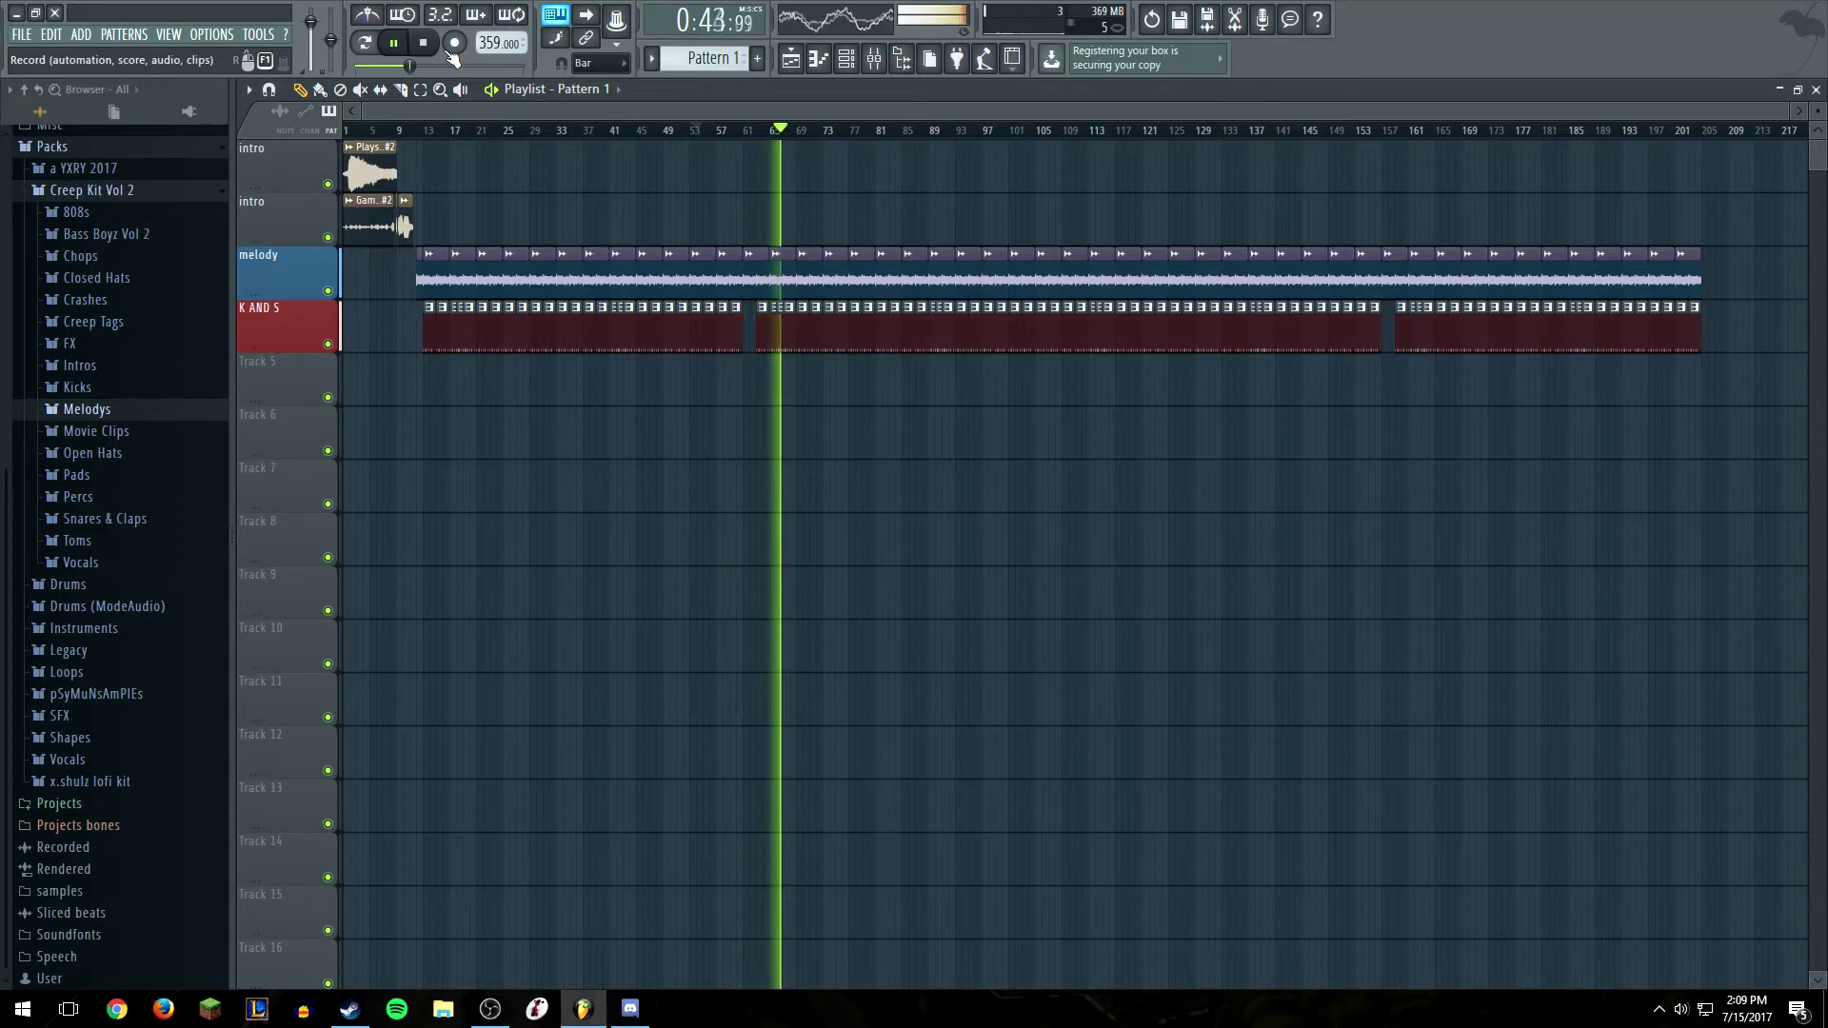
key("space")
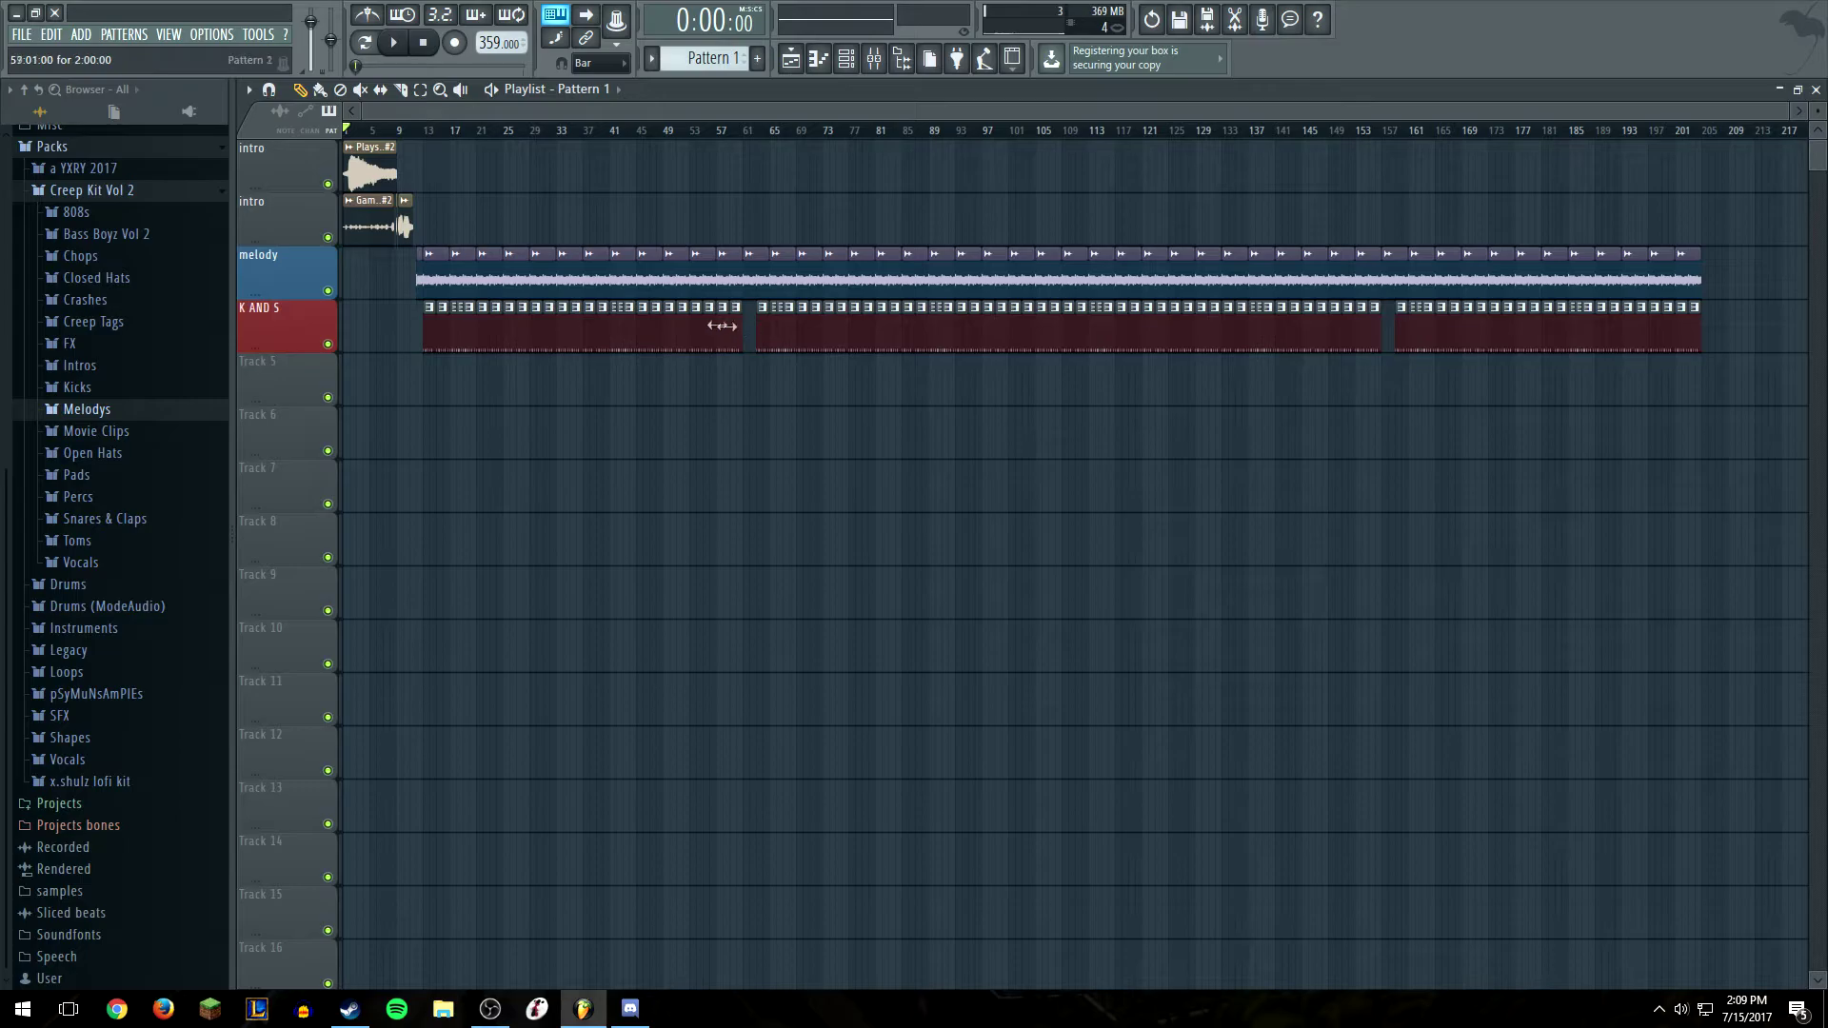
scroll(716, 336, "up", 5)
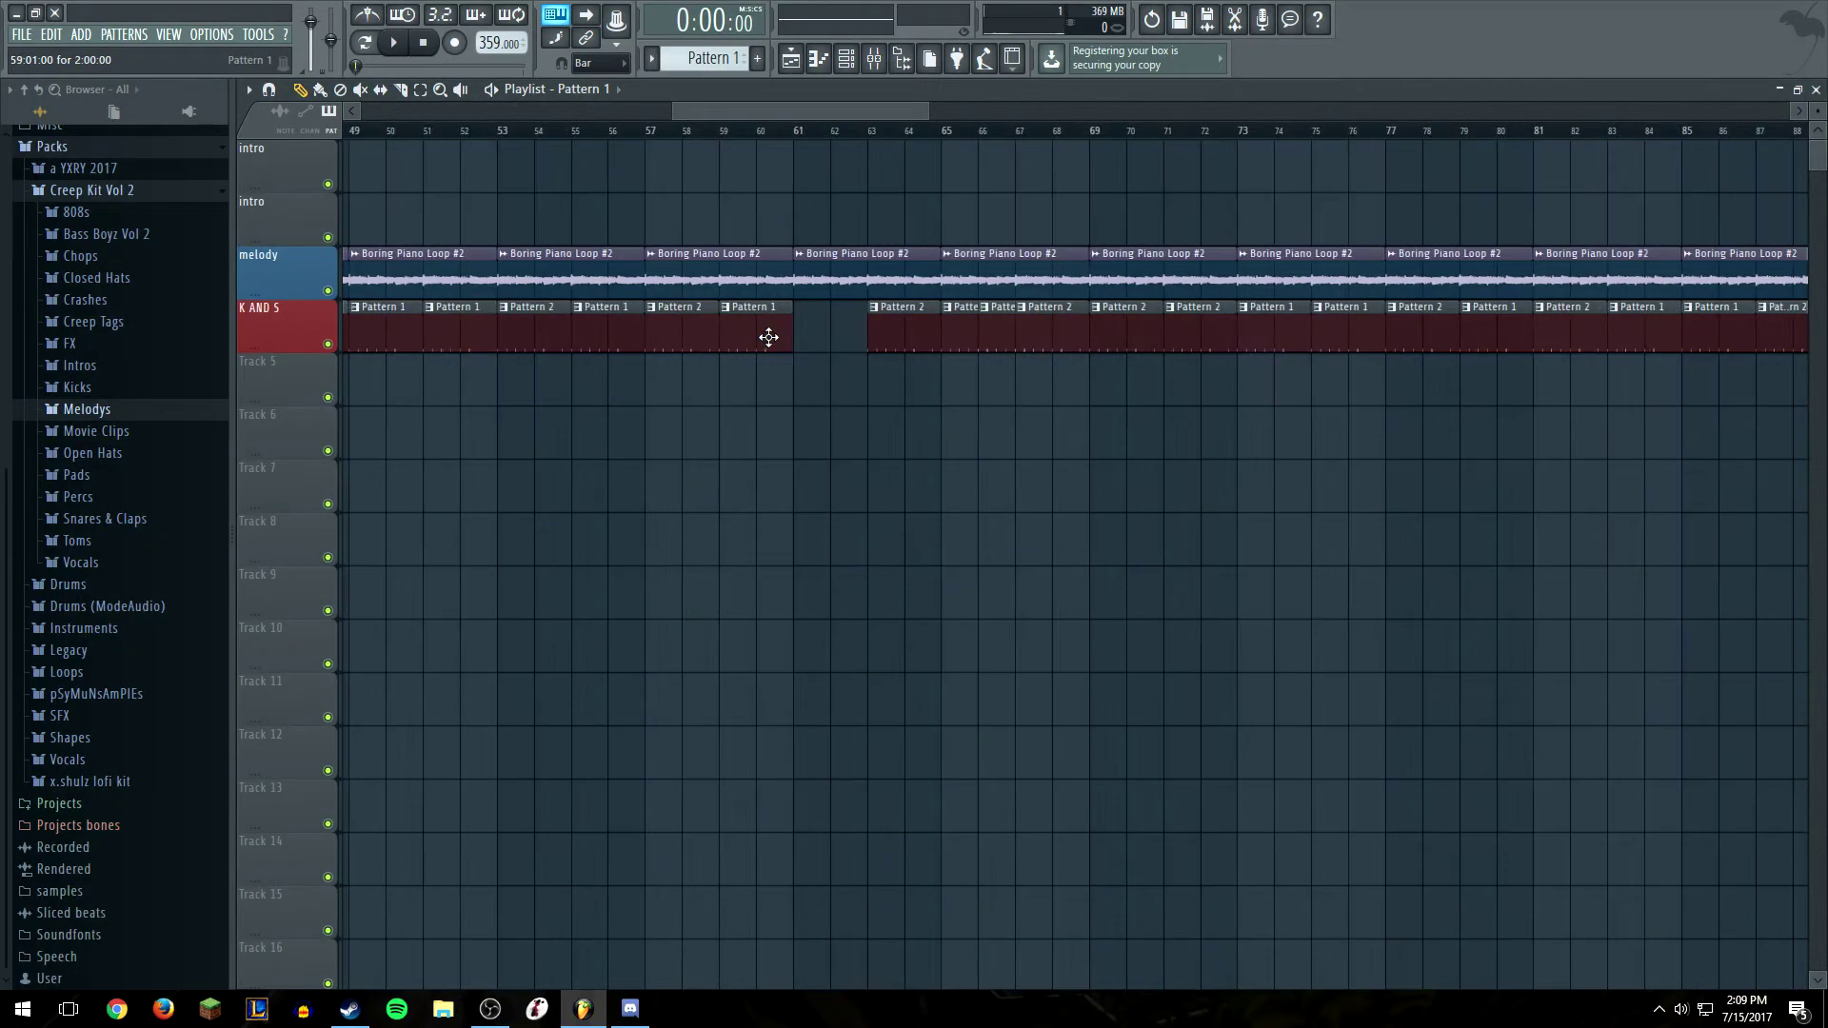
Audition the song from about bar 58 near the first gap in the K AND S clips and stop playback
left_click(700, 130)
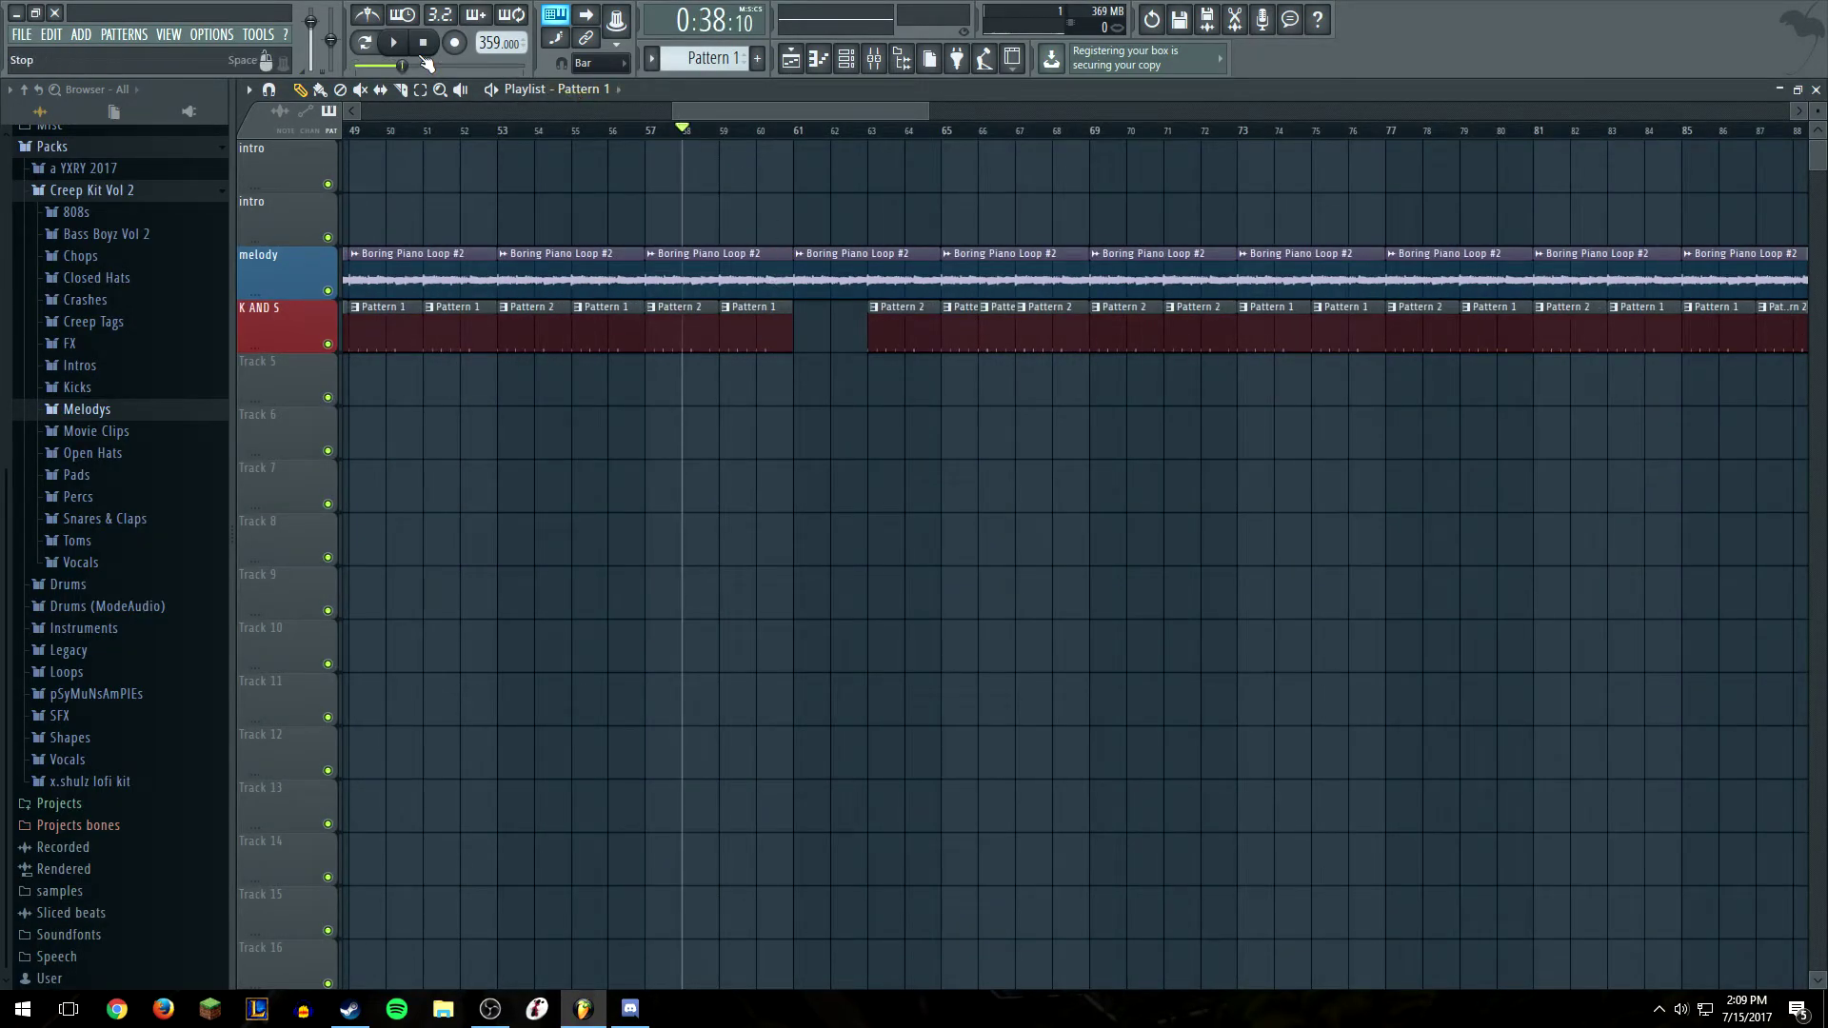
left_click(393, 42)
key("space")
scroll(436, 218, "down", 3)
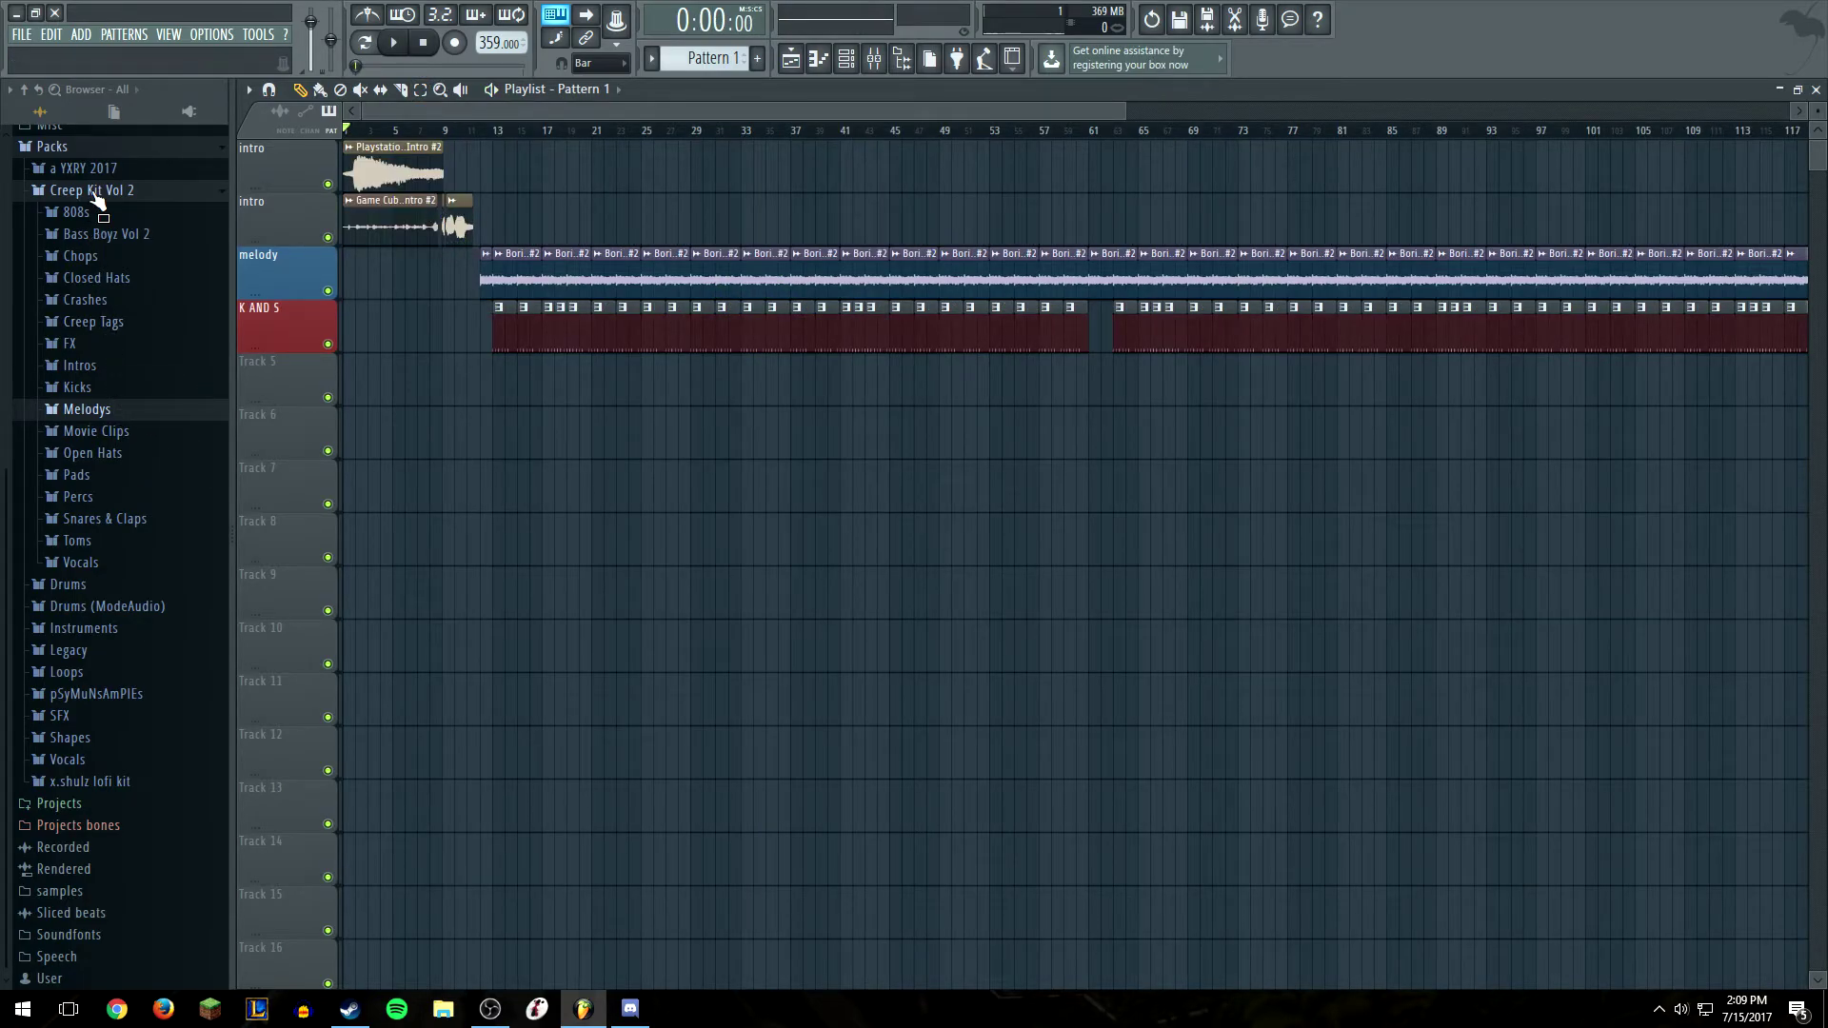
Add an 808L13 hit on step 1 of Pattern 3, place its clips on Track 5 at bars 13, 15, 17 and 19, and audition them
left_click(874, 61)
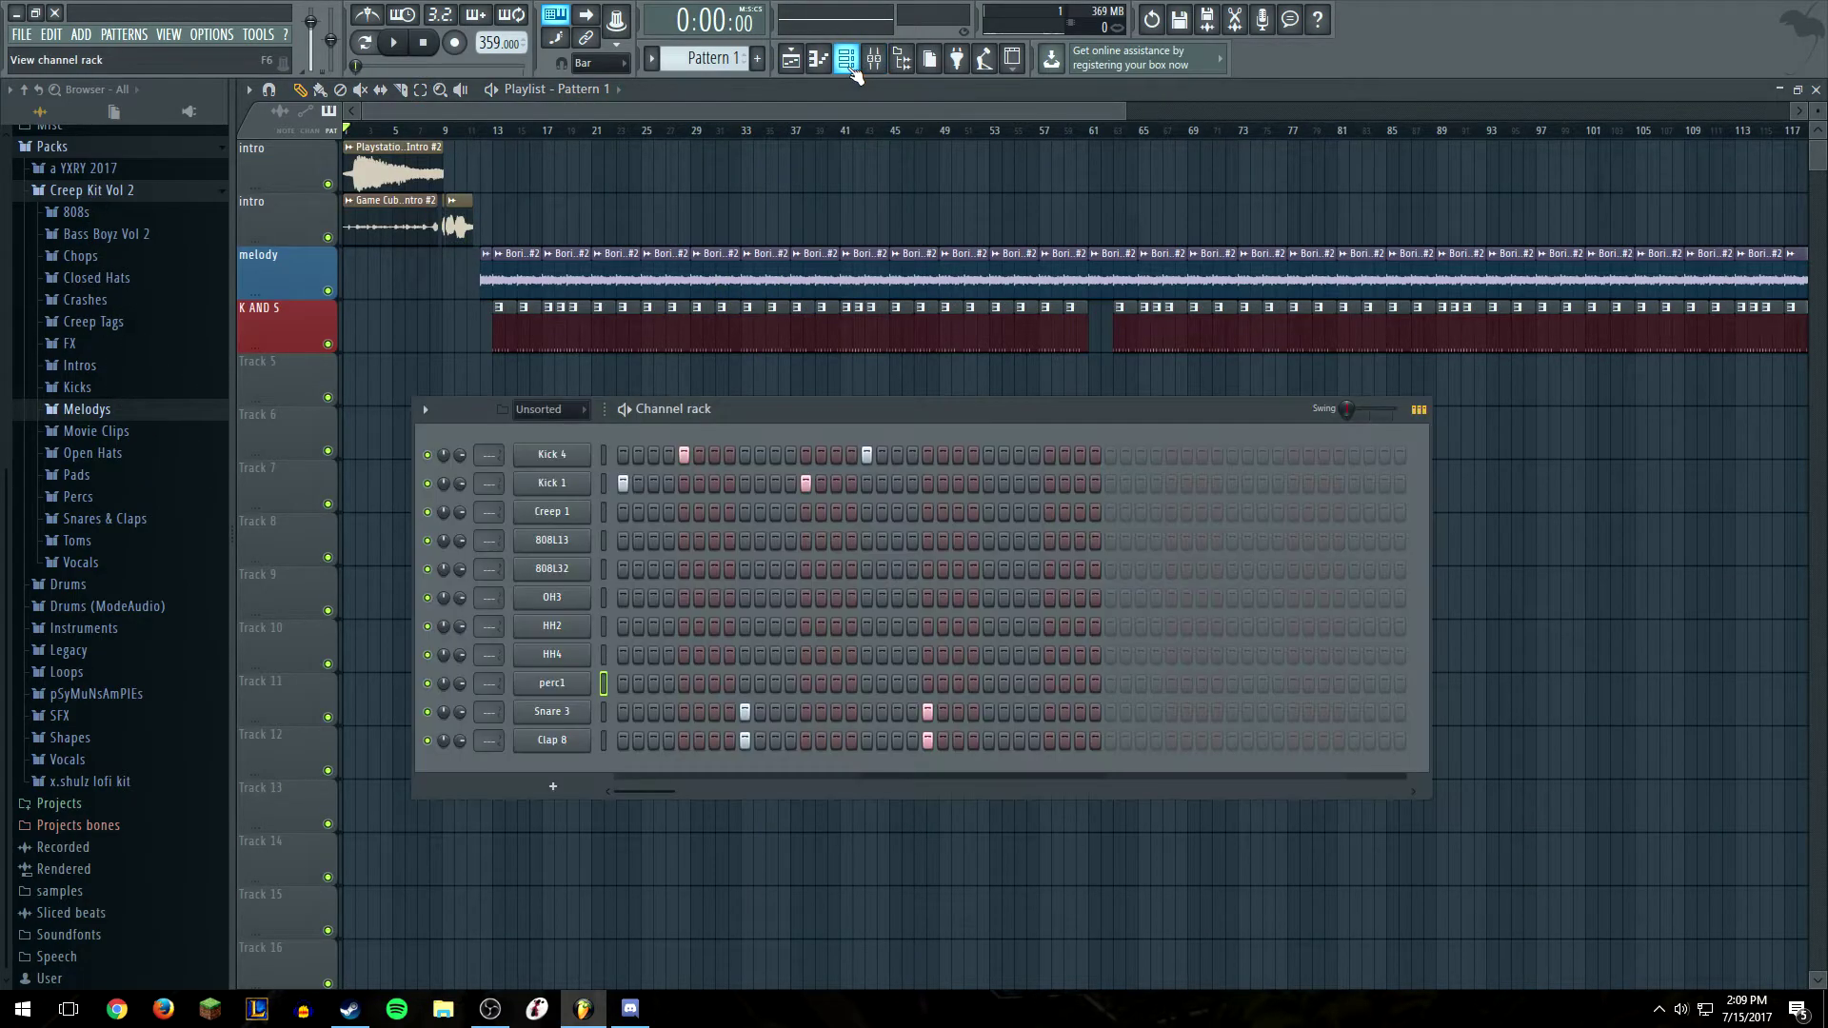
key("KP_Add")
key("KP_Add")
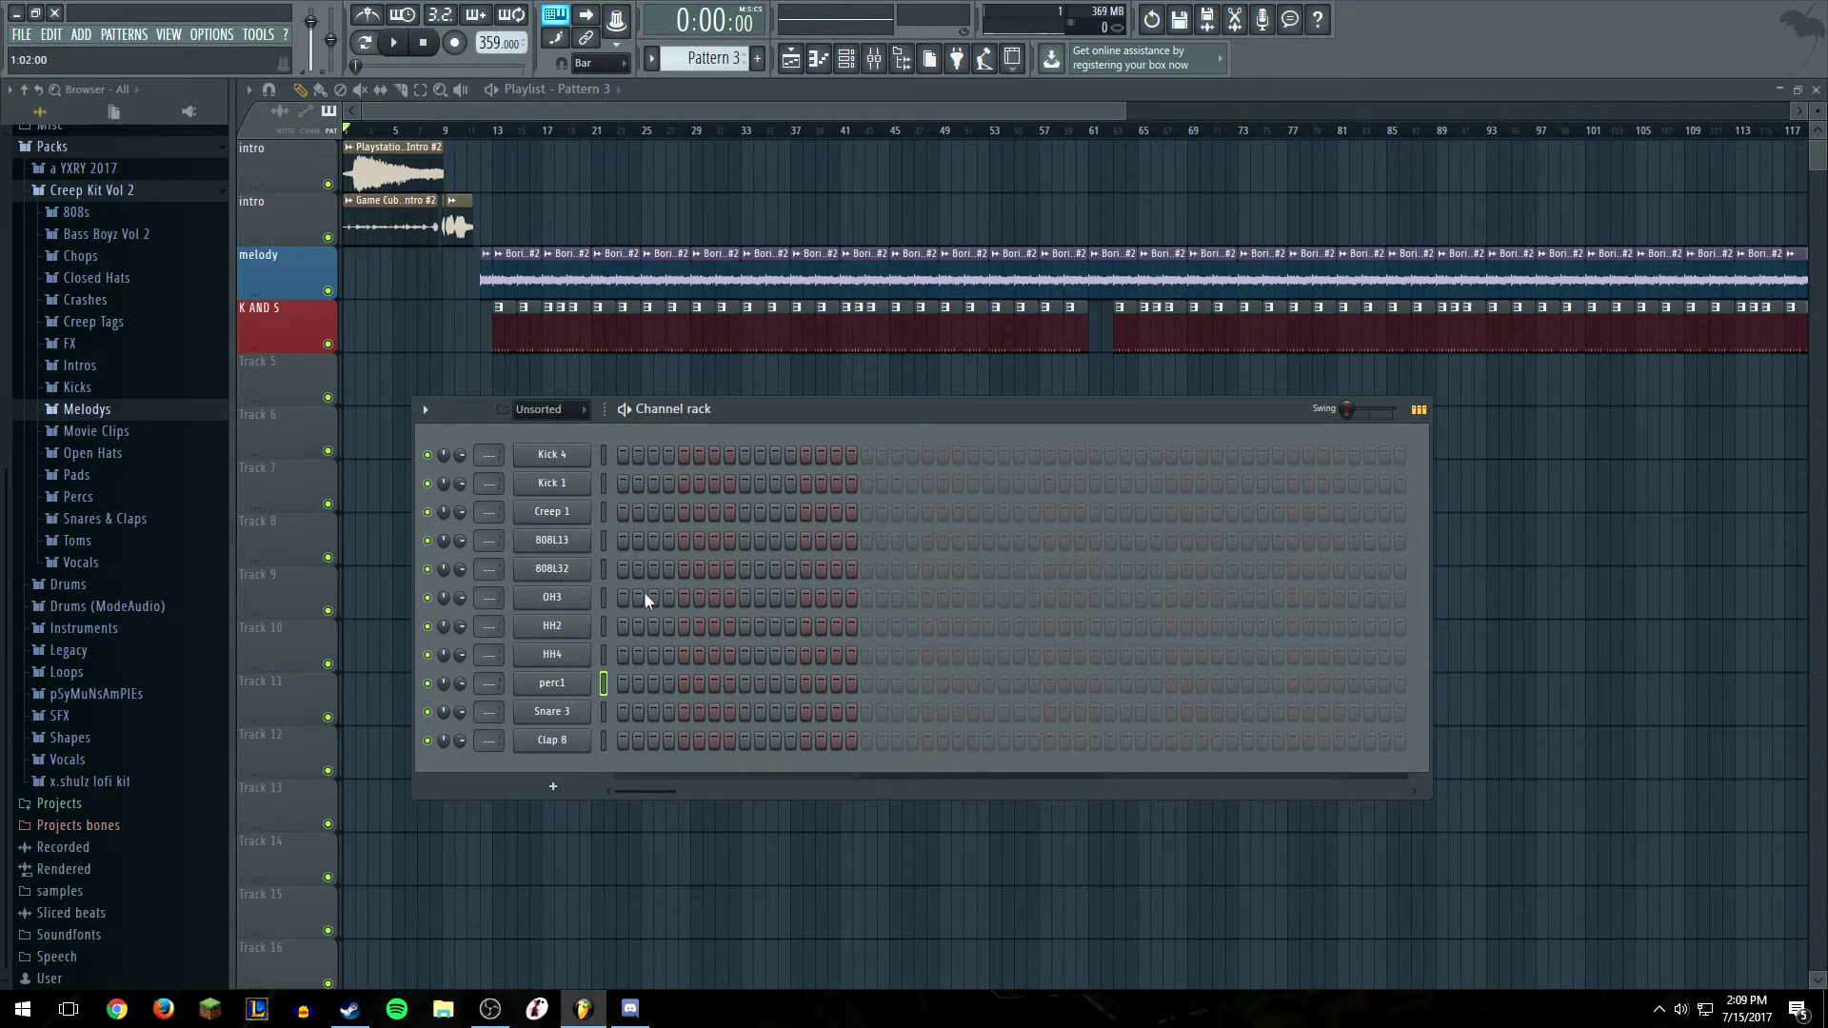
left_click(619, 539)
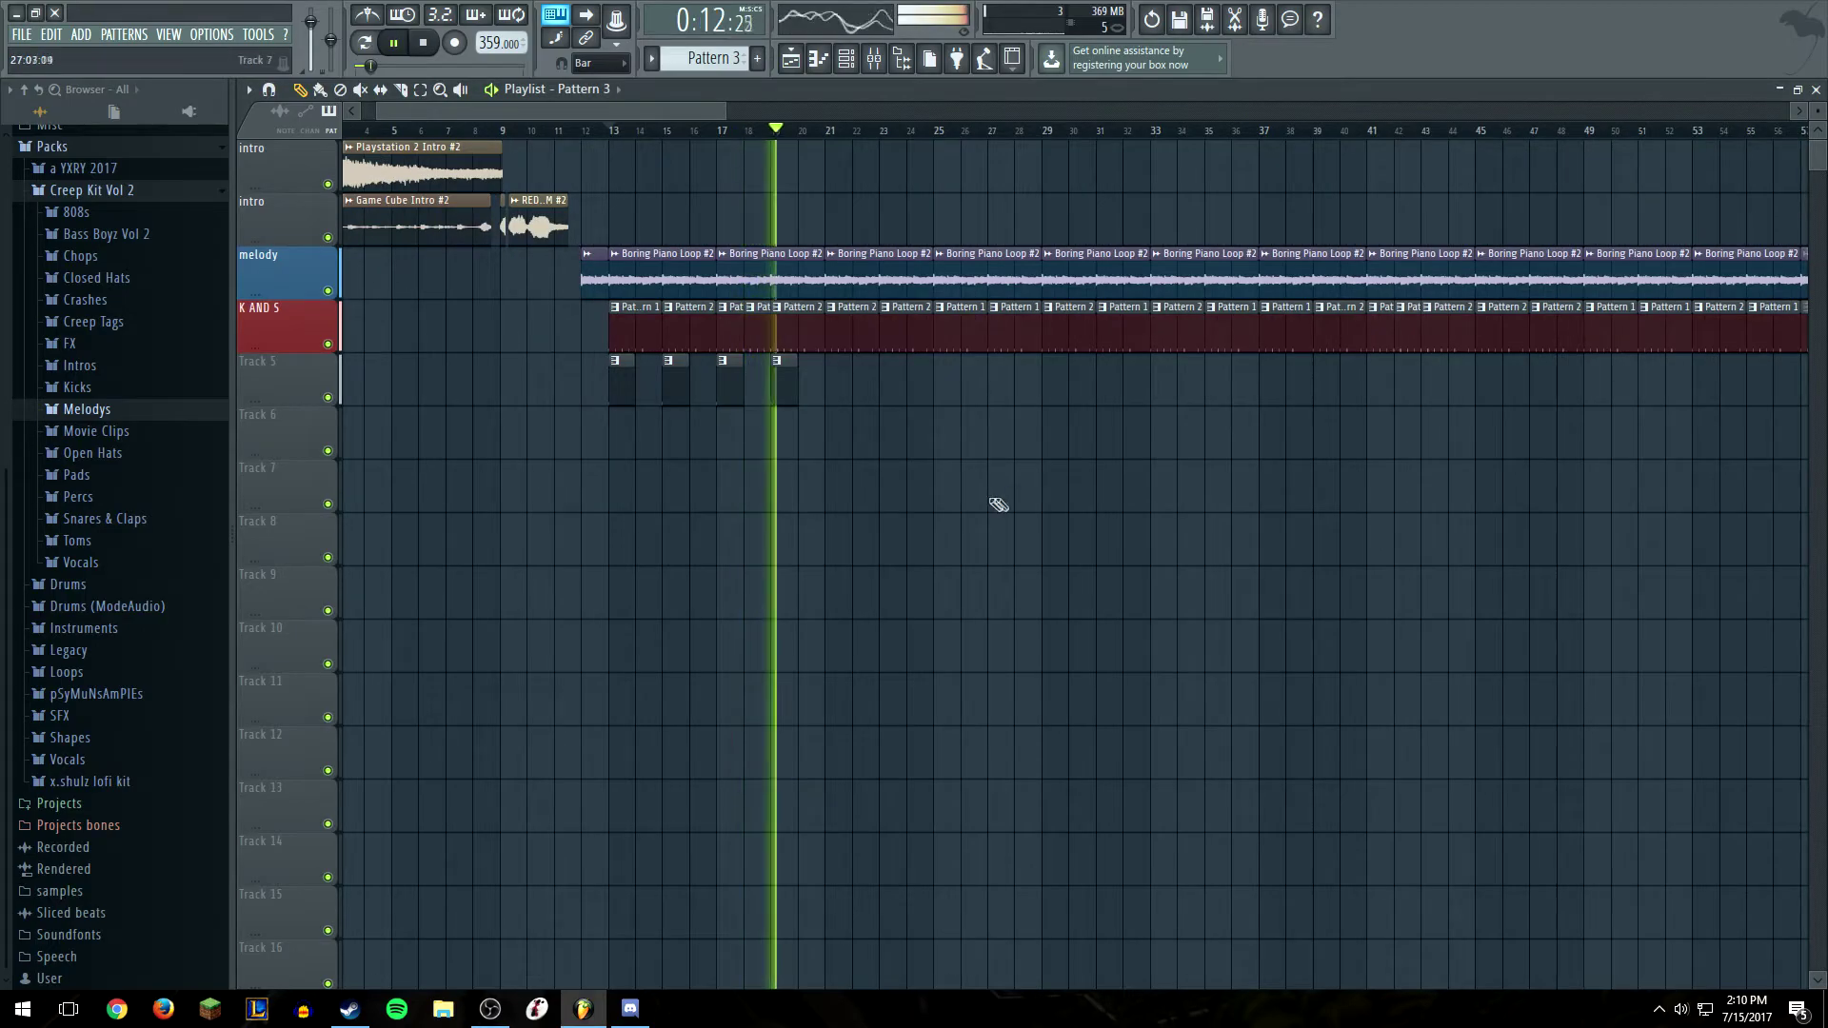
key("space")
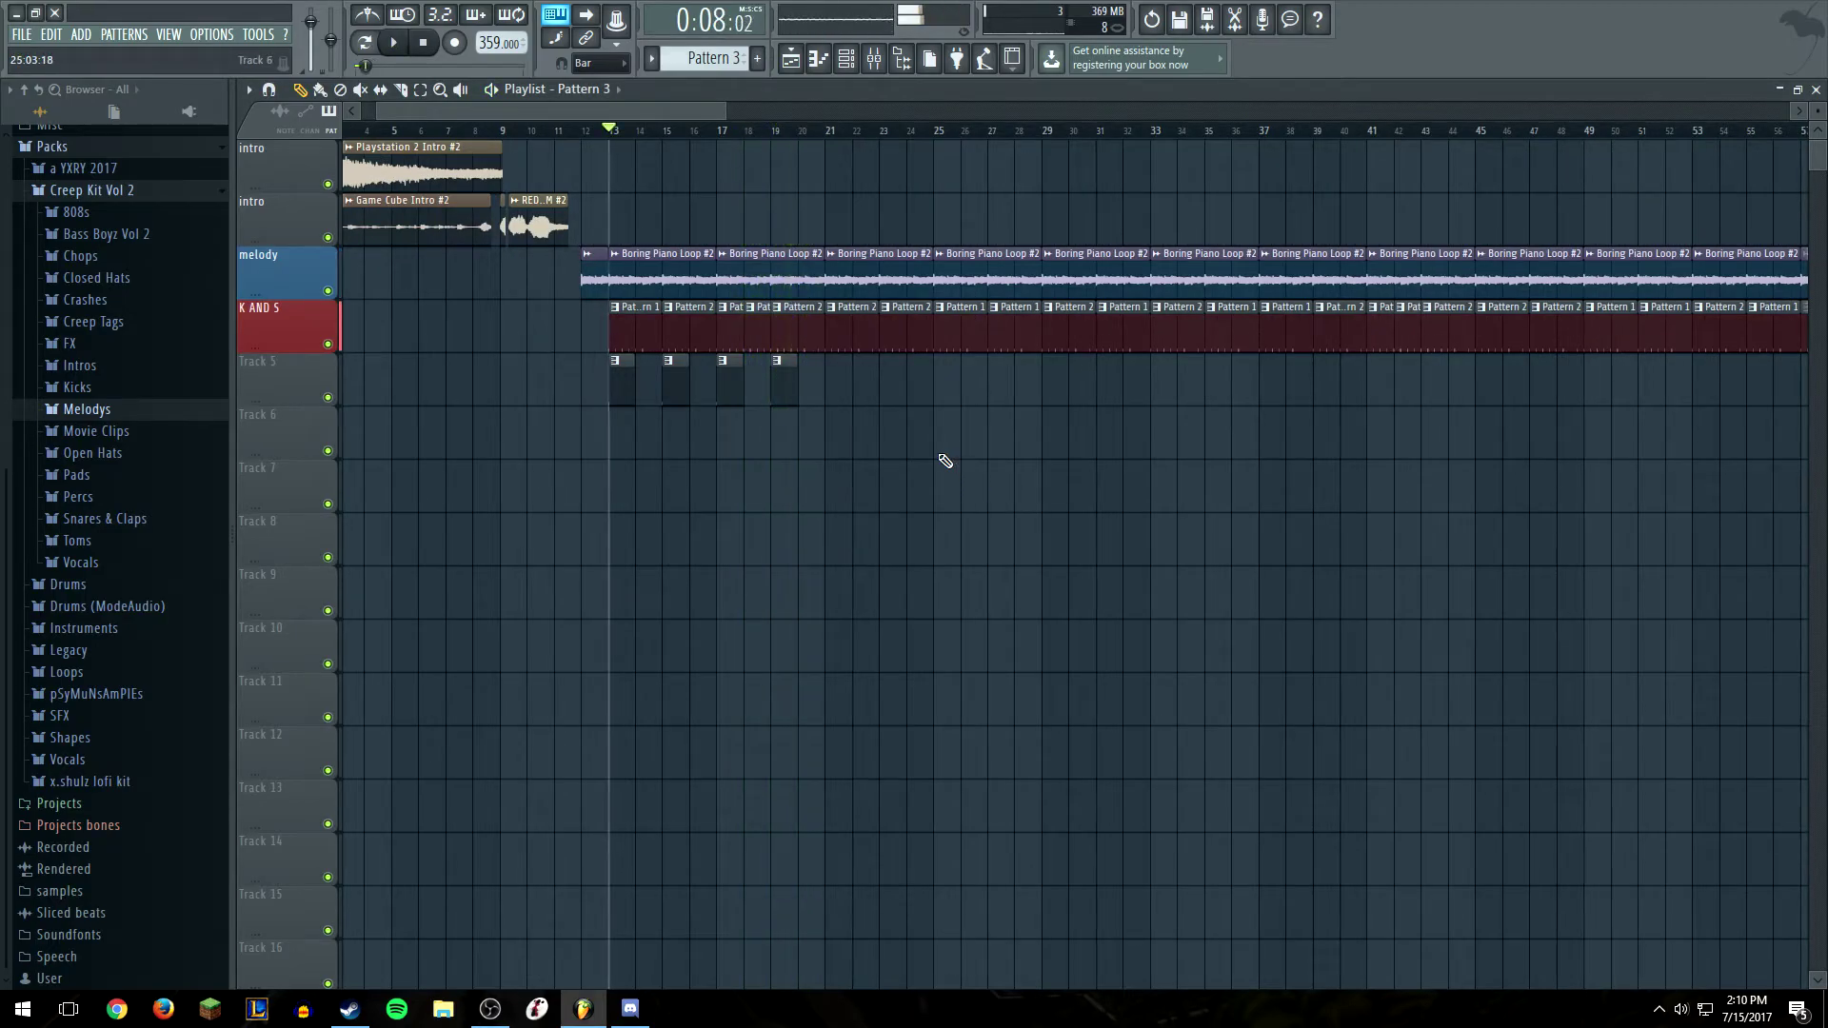
Replace the 808L13 hit in Pattern 3 with 808L32 hits on steps 1 to 4 and 9 to 12
left_click(846, 58)
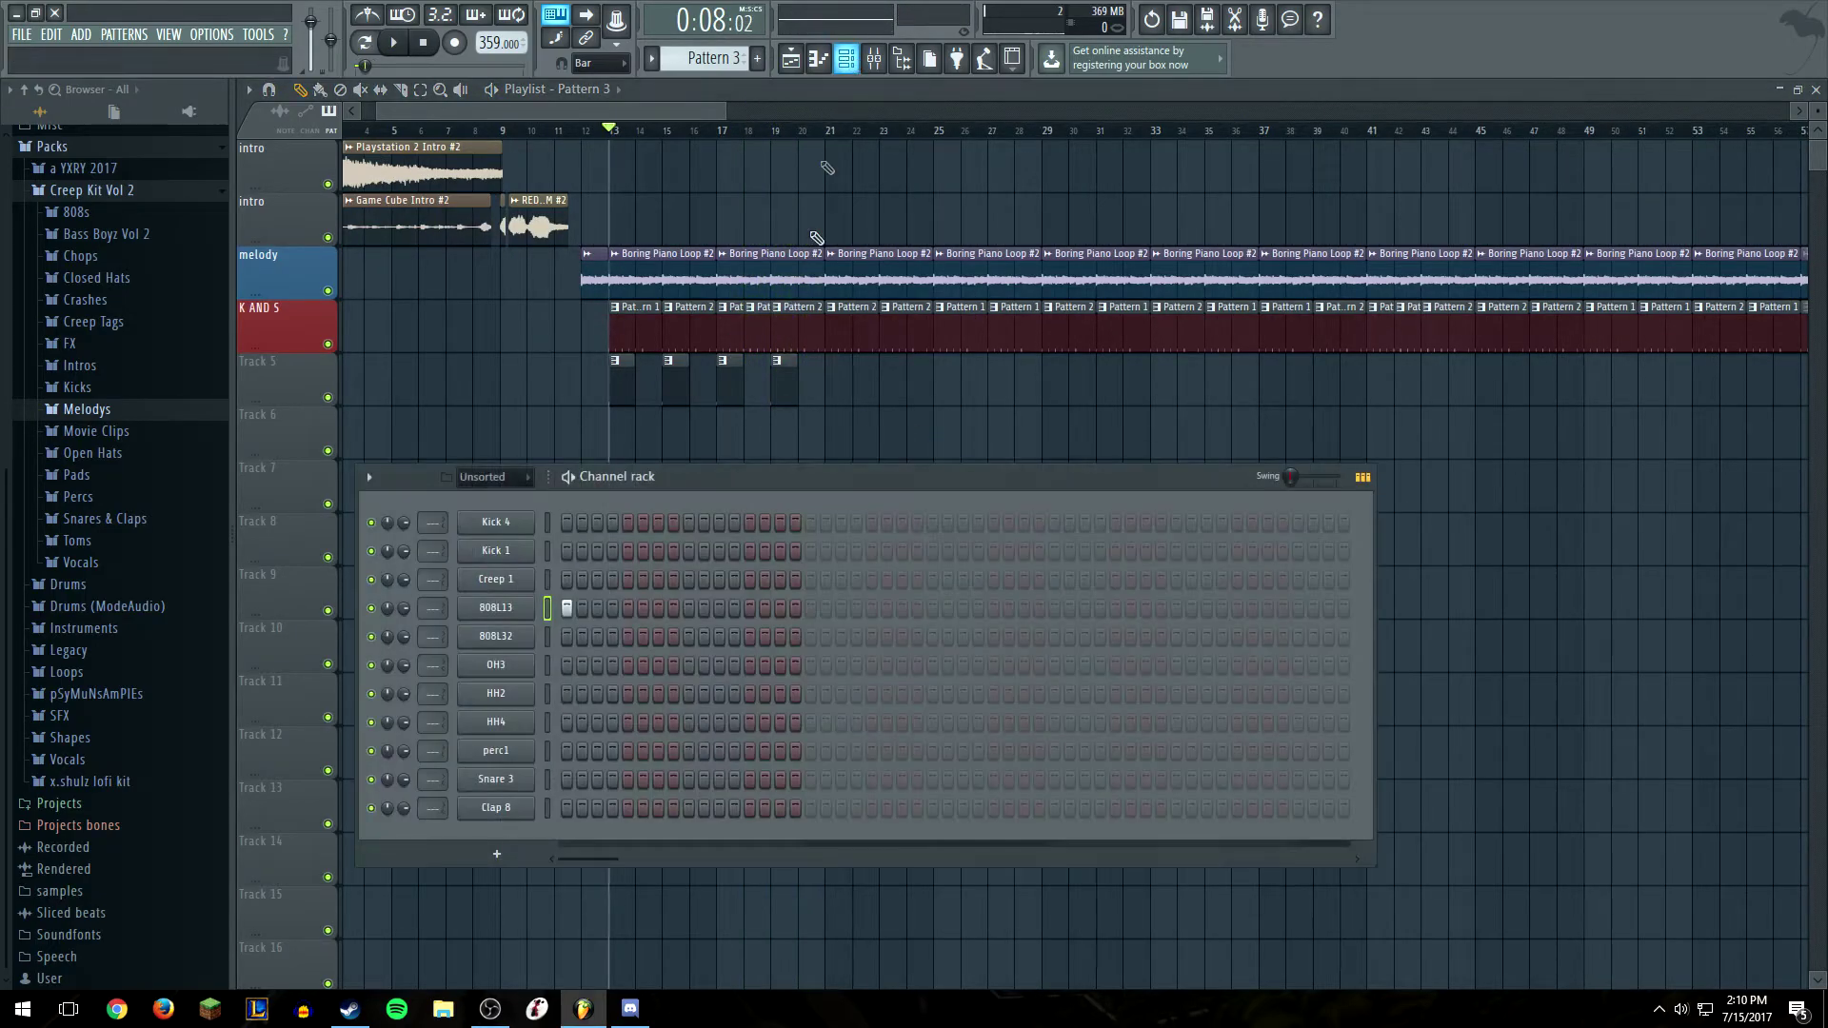
left_click(526, 612)
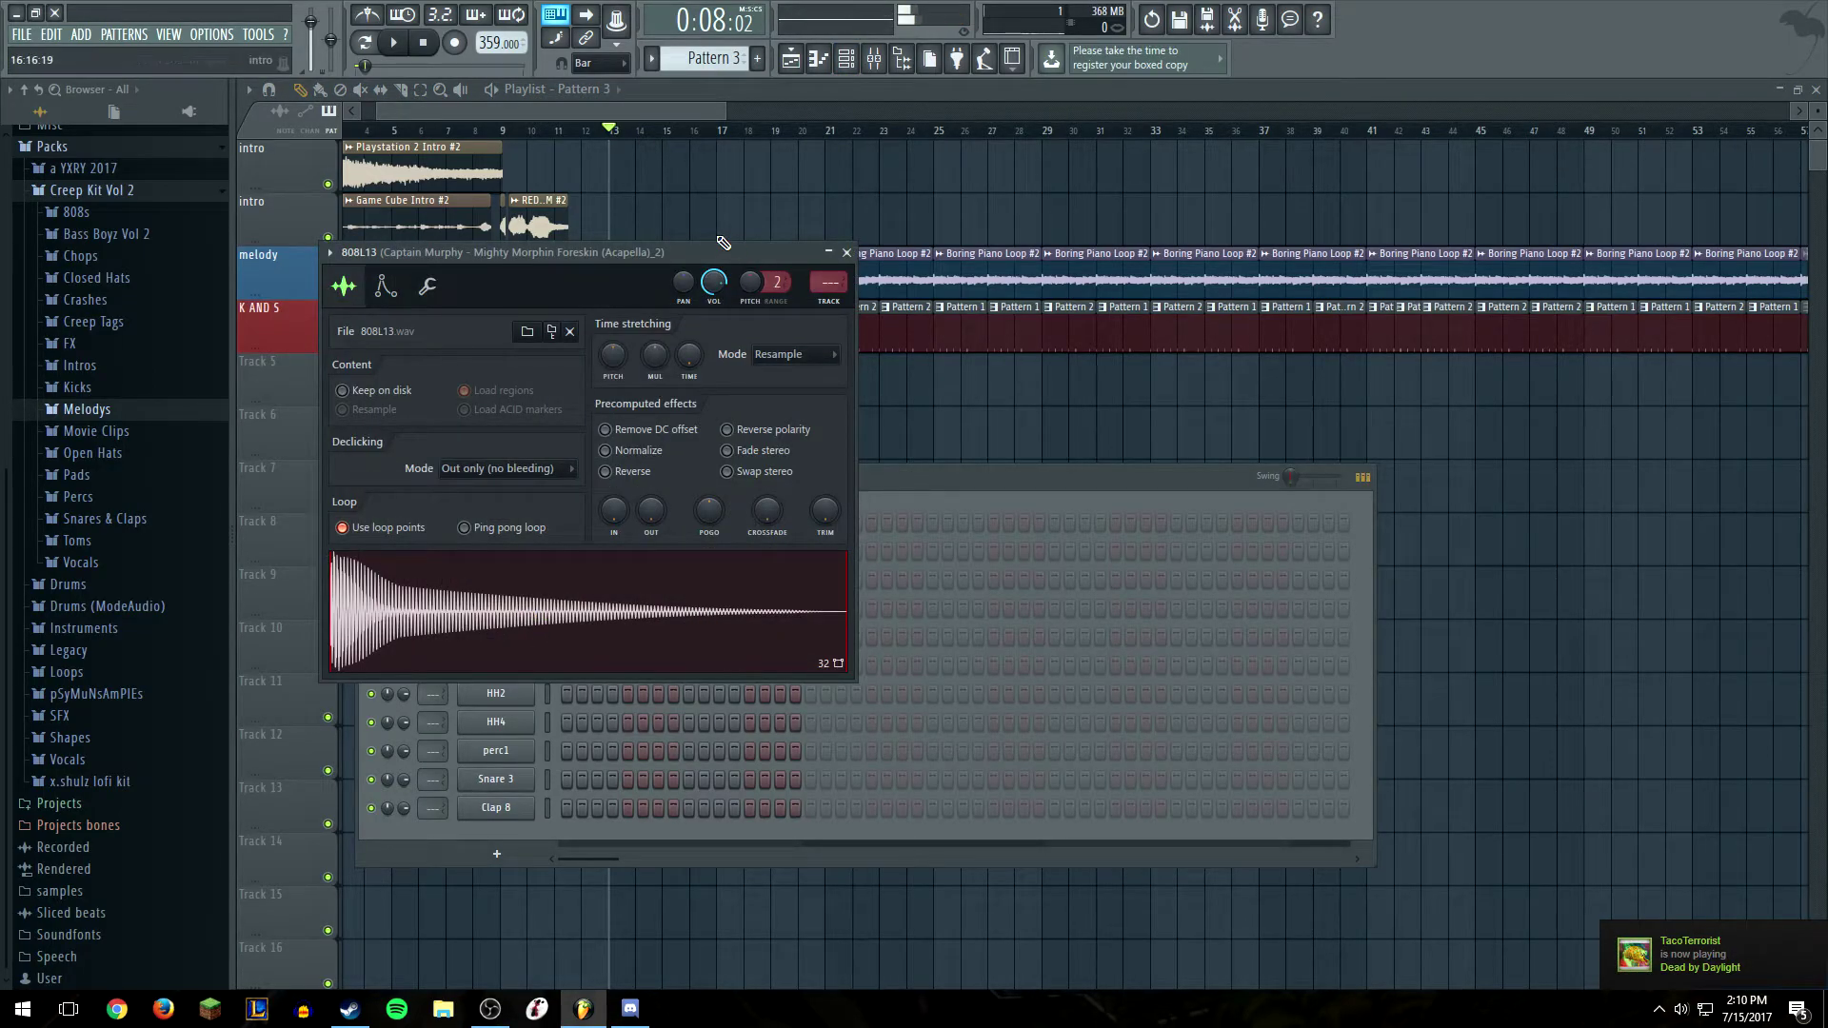
left_click_drag(724, 244, 1057, 246)
left_click(504, 636)
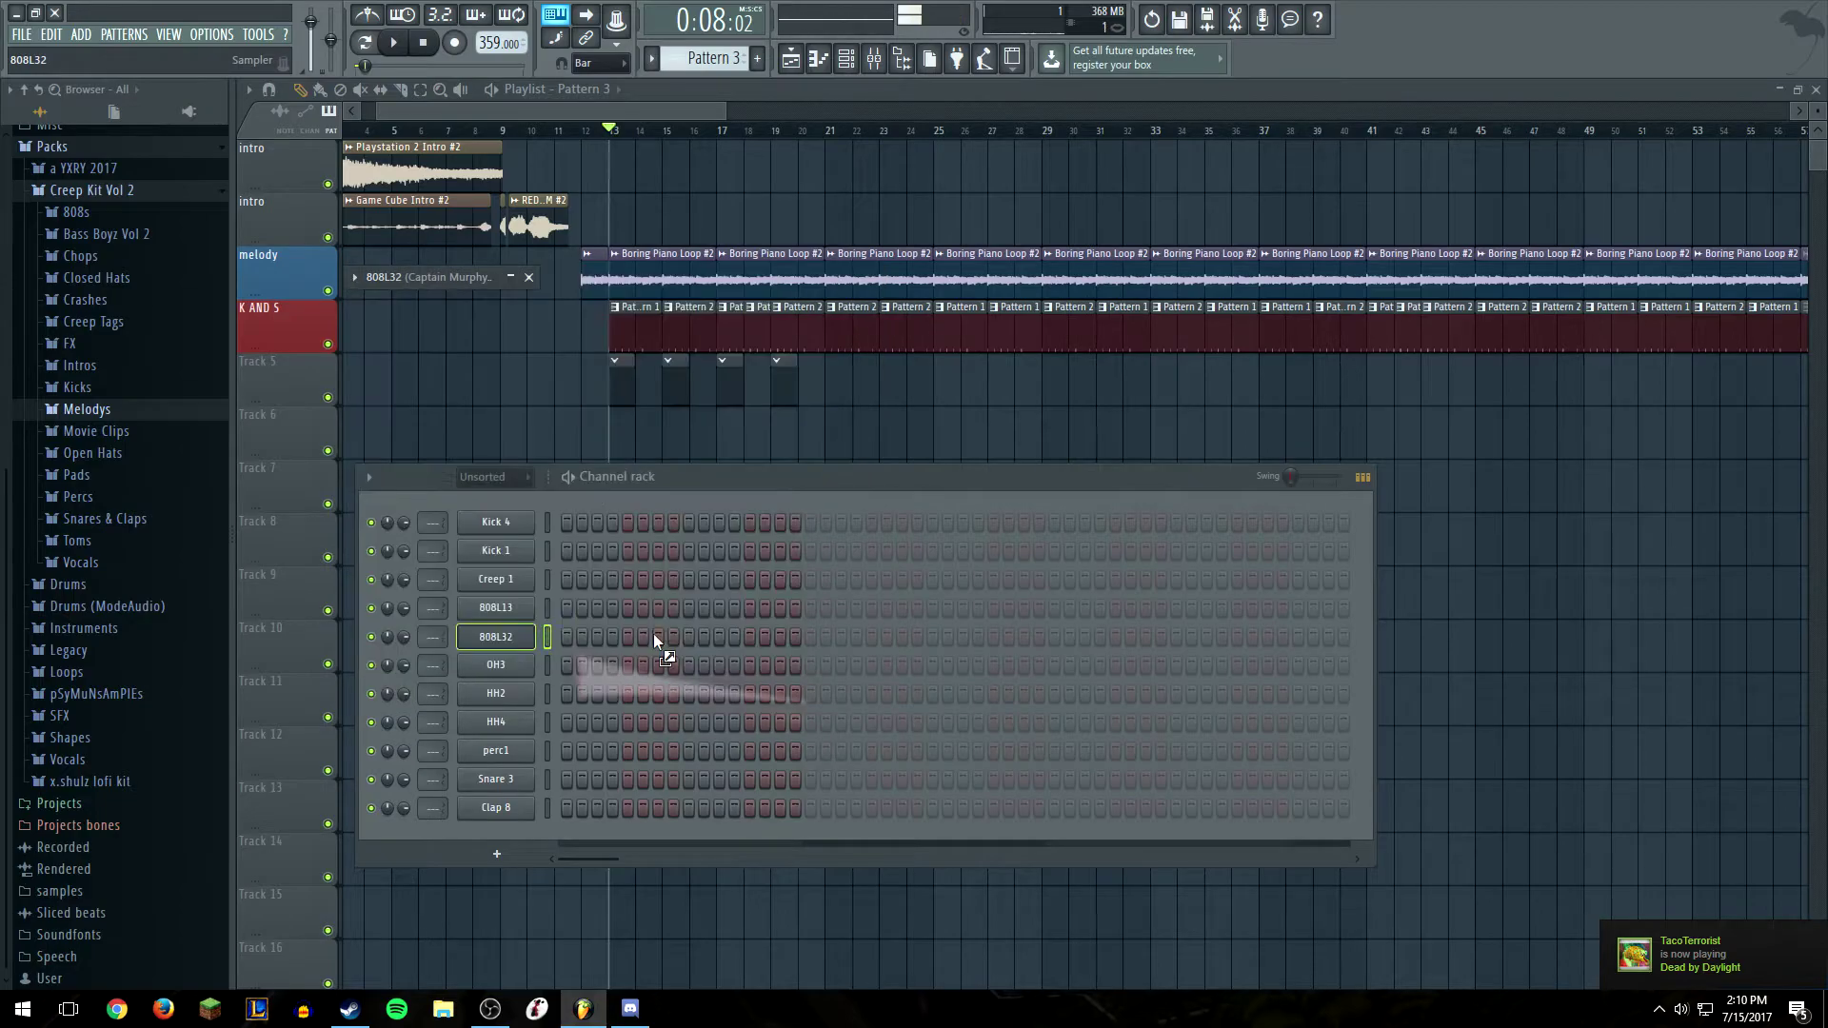
left_click(656, 636)
left_click(656, 636)
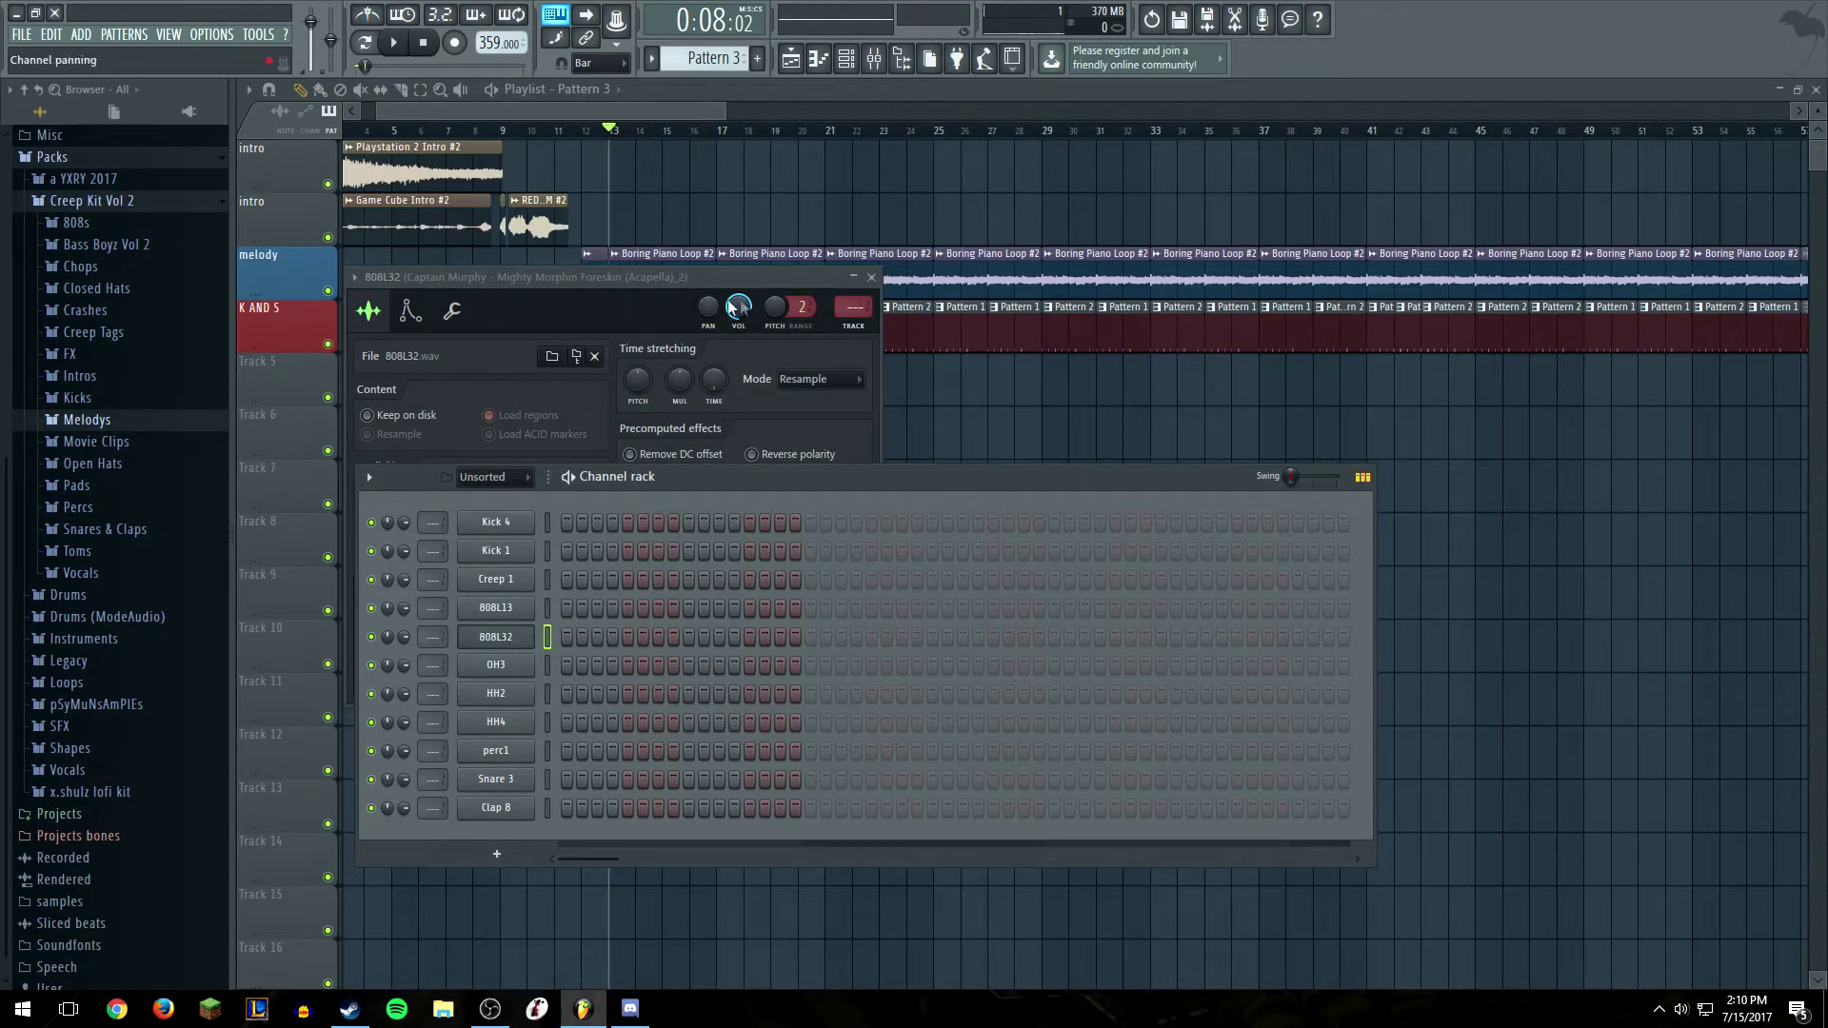
left_click(853, 277)
left_click_drag(567, 636, 760, 644)
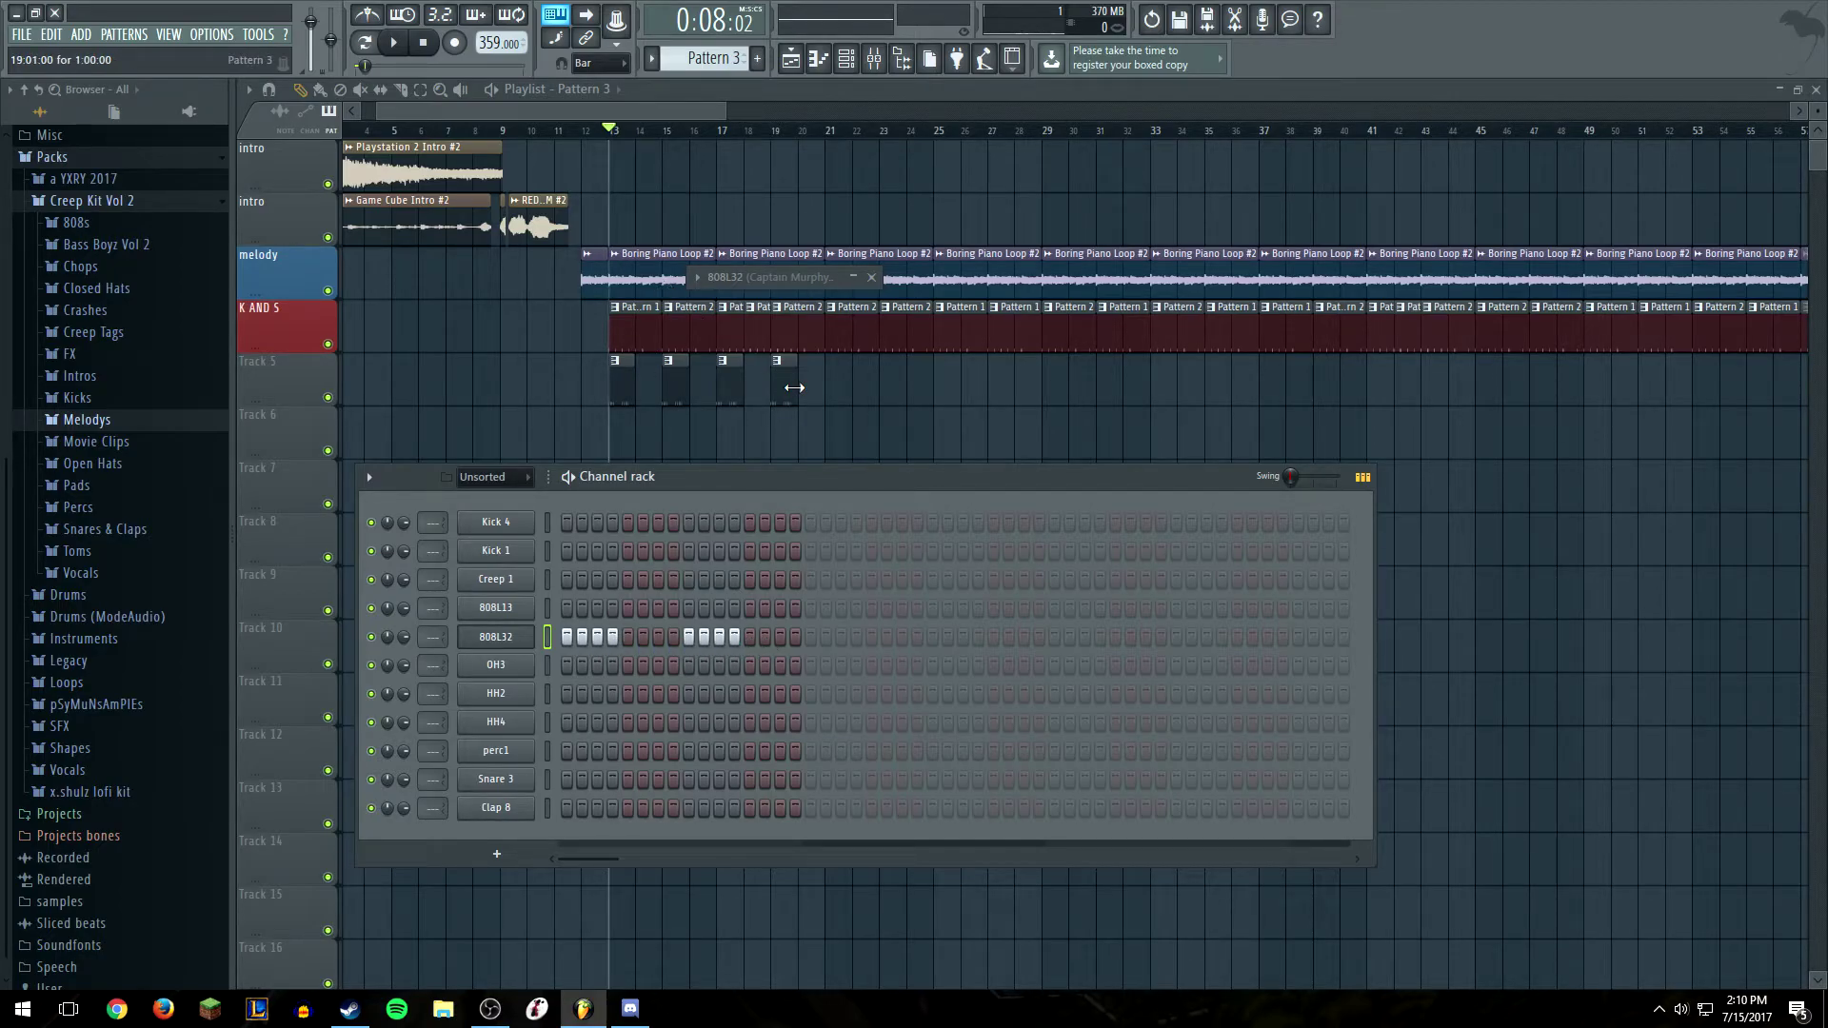
Audition the song from bar 13 with the 808L32 bass pattern and close the 808L32 sampler window
left_click(392, 43)
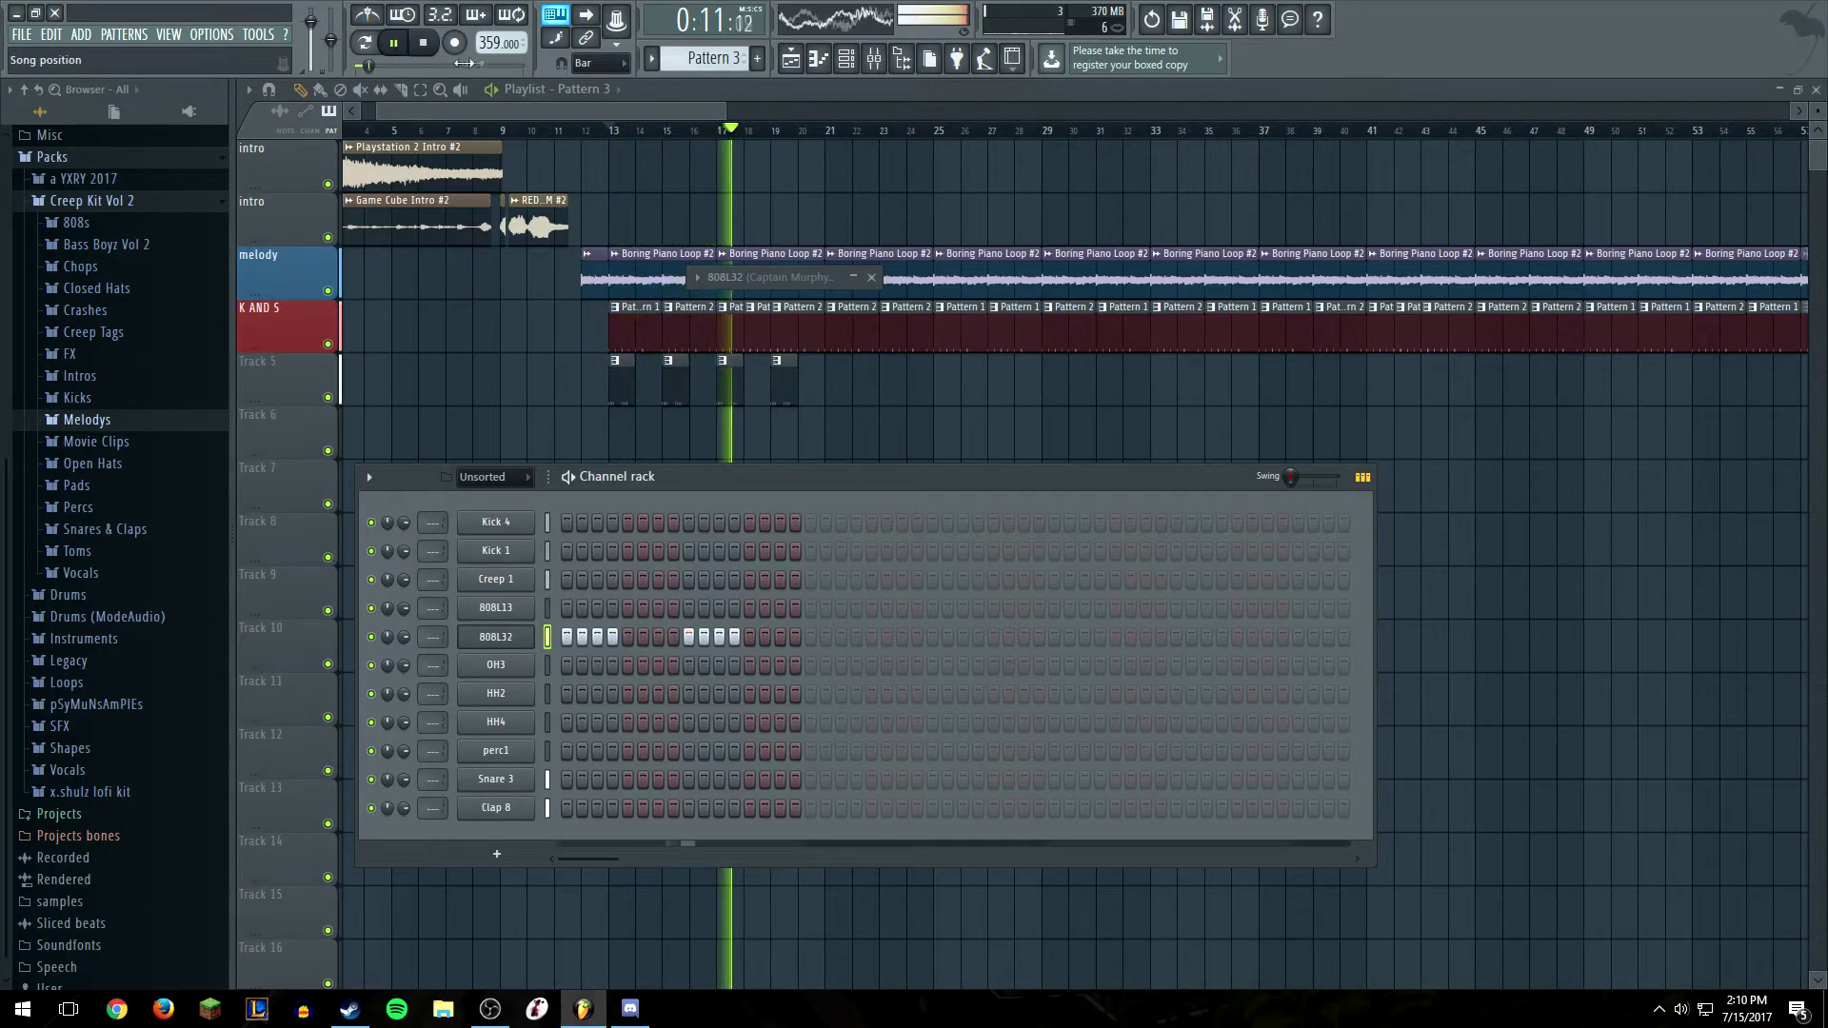
key("space")
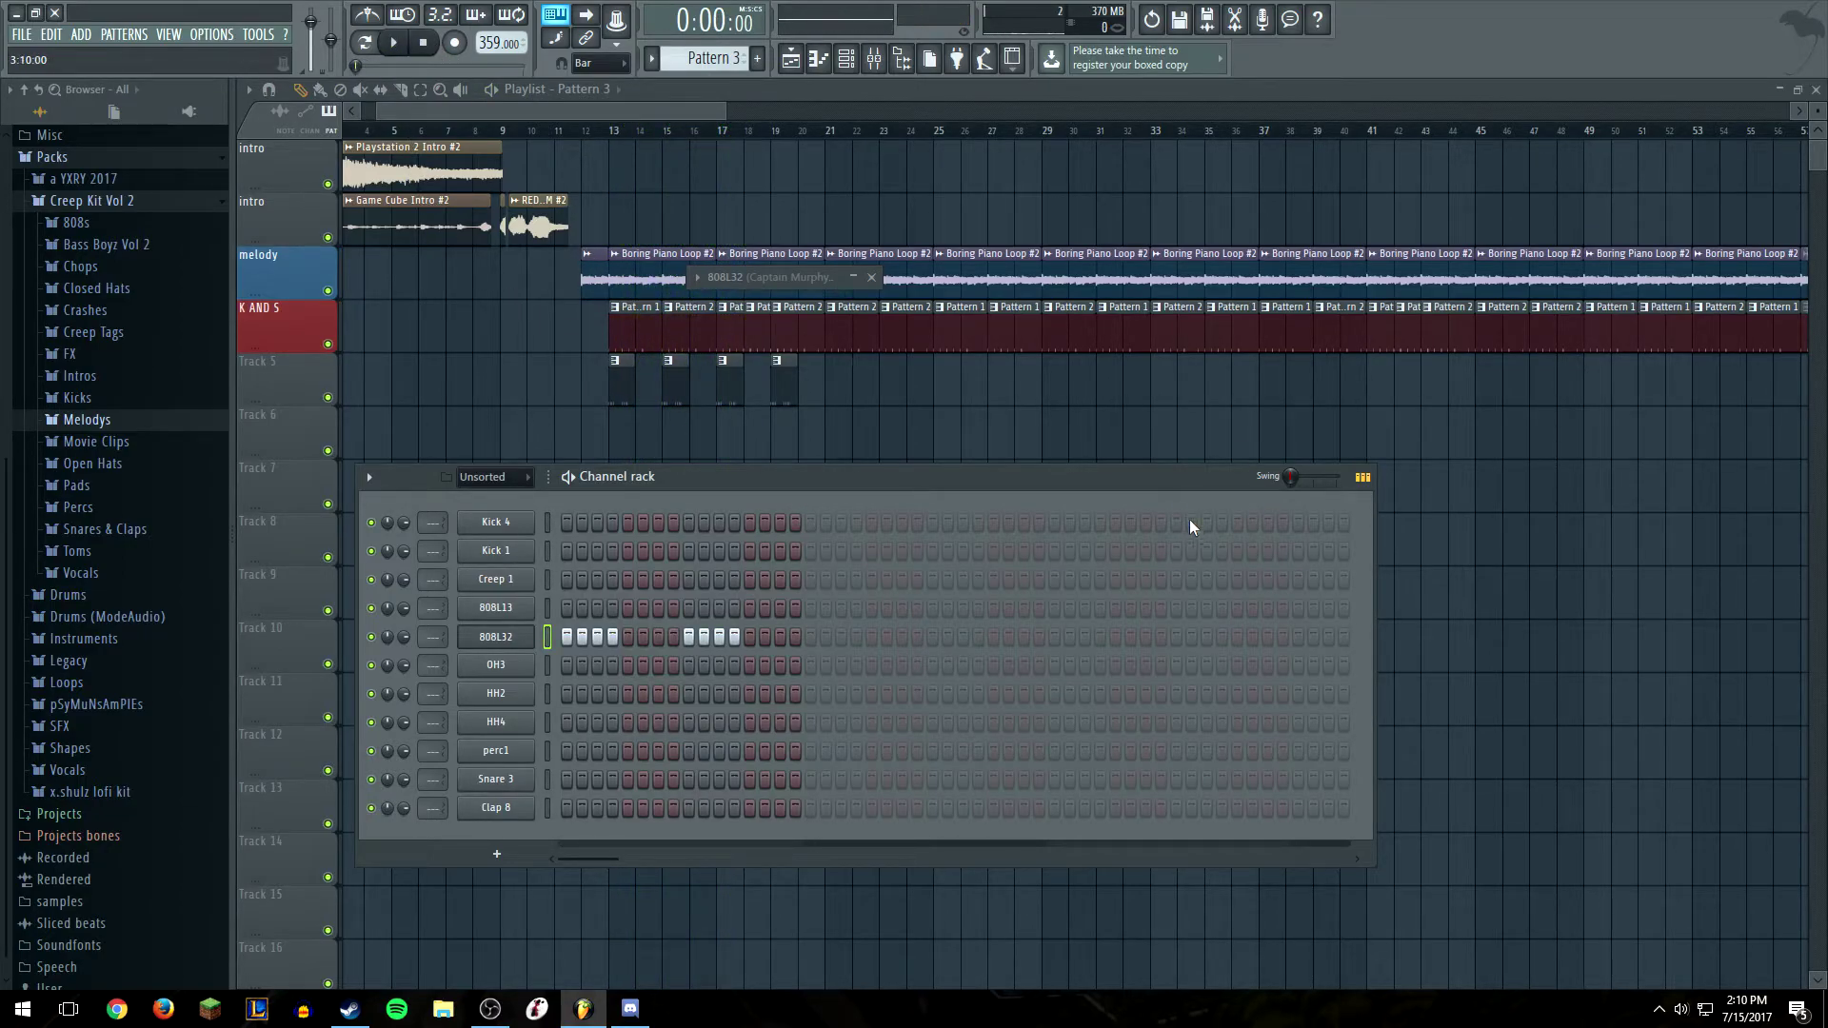
left_click(854, 278)
left_click(871, 278)
Scatter more Pattern 3 clips at irregular intervals along Track 5, from bar 21 to about bar 149
scroll(657, 362, "down", 5)
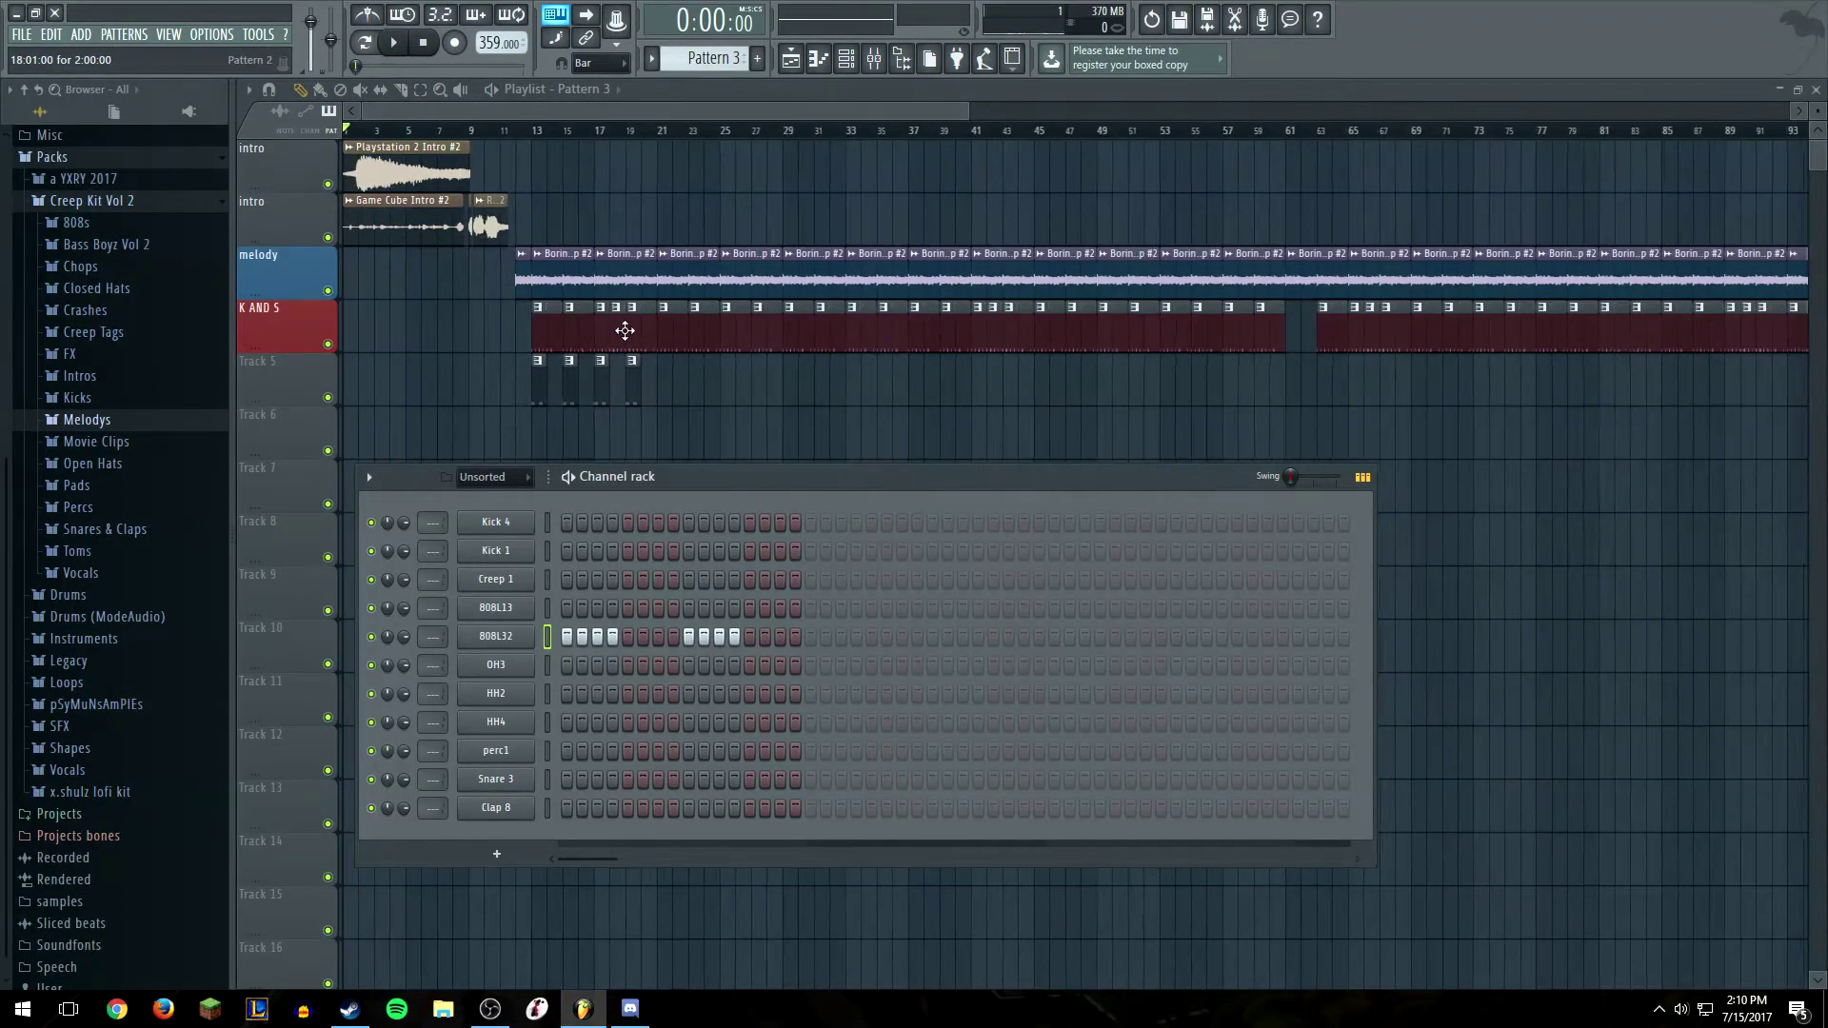
key("F6")
left_click(570, 381)
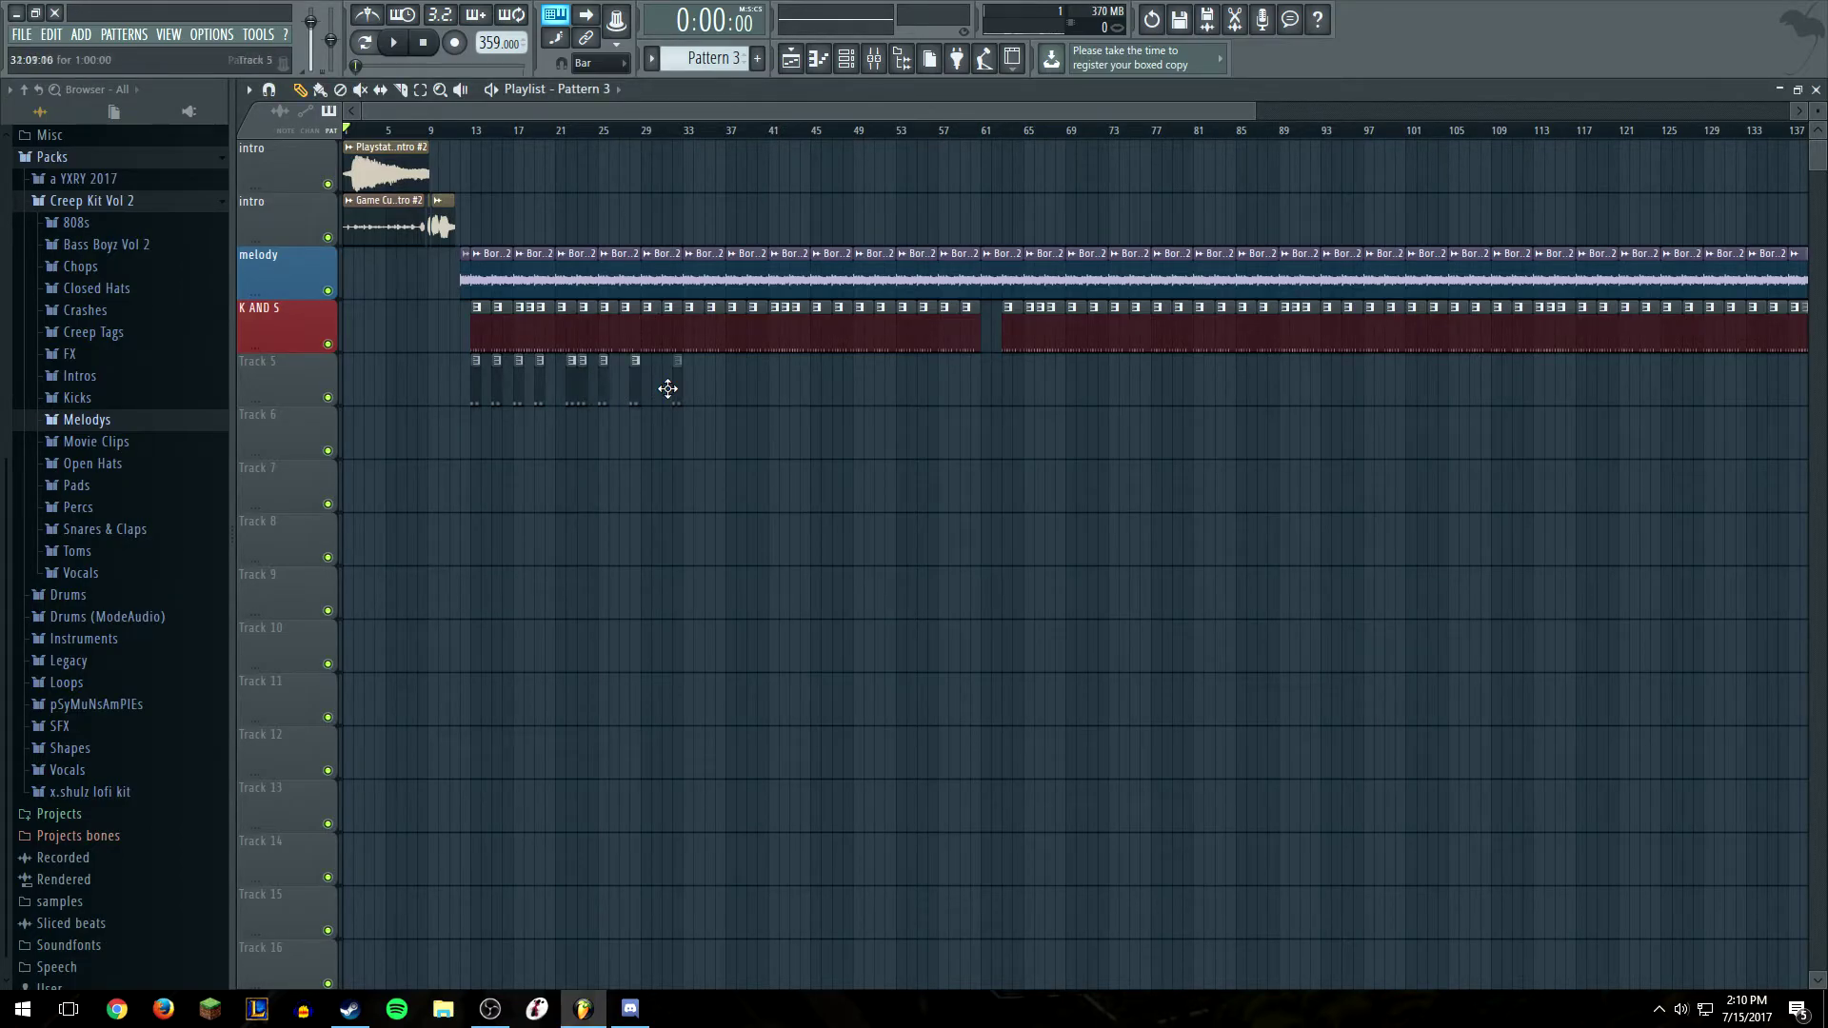
left_click(814, 385)
left_click(700, 386)
left_click(763, 385)
left_click(986, 391)
left_click(885, 395)
scroll(1049, 394, "down", 1)
scroll(971, 404, "down", 3)
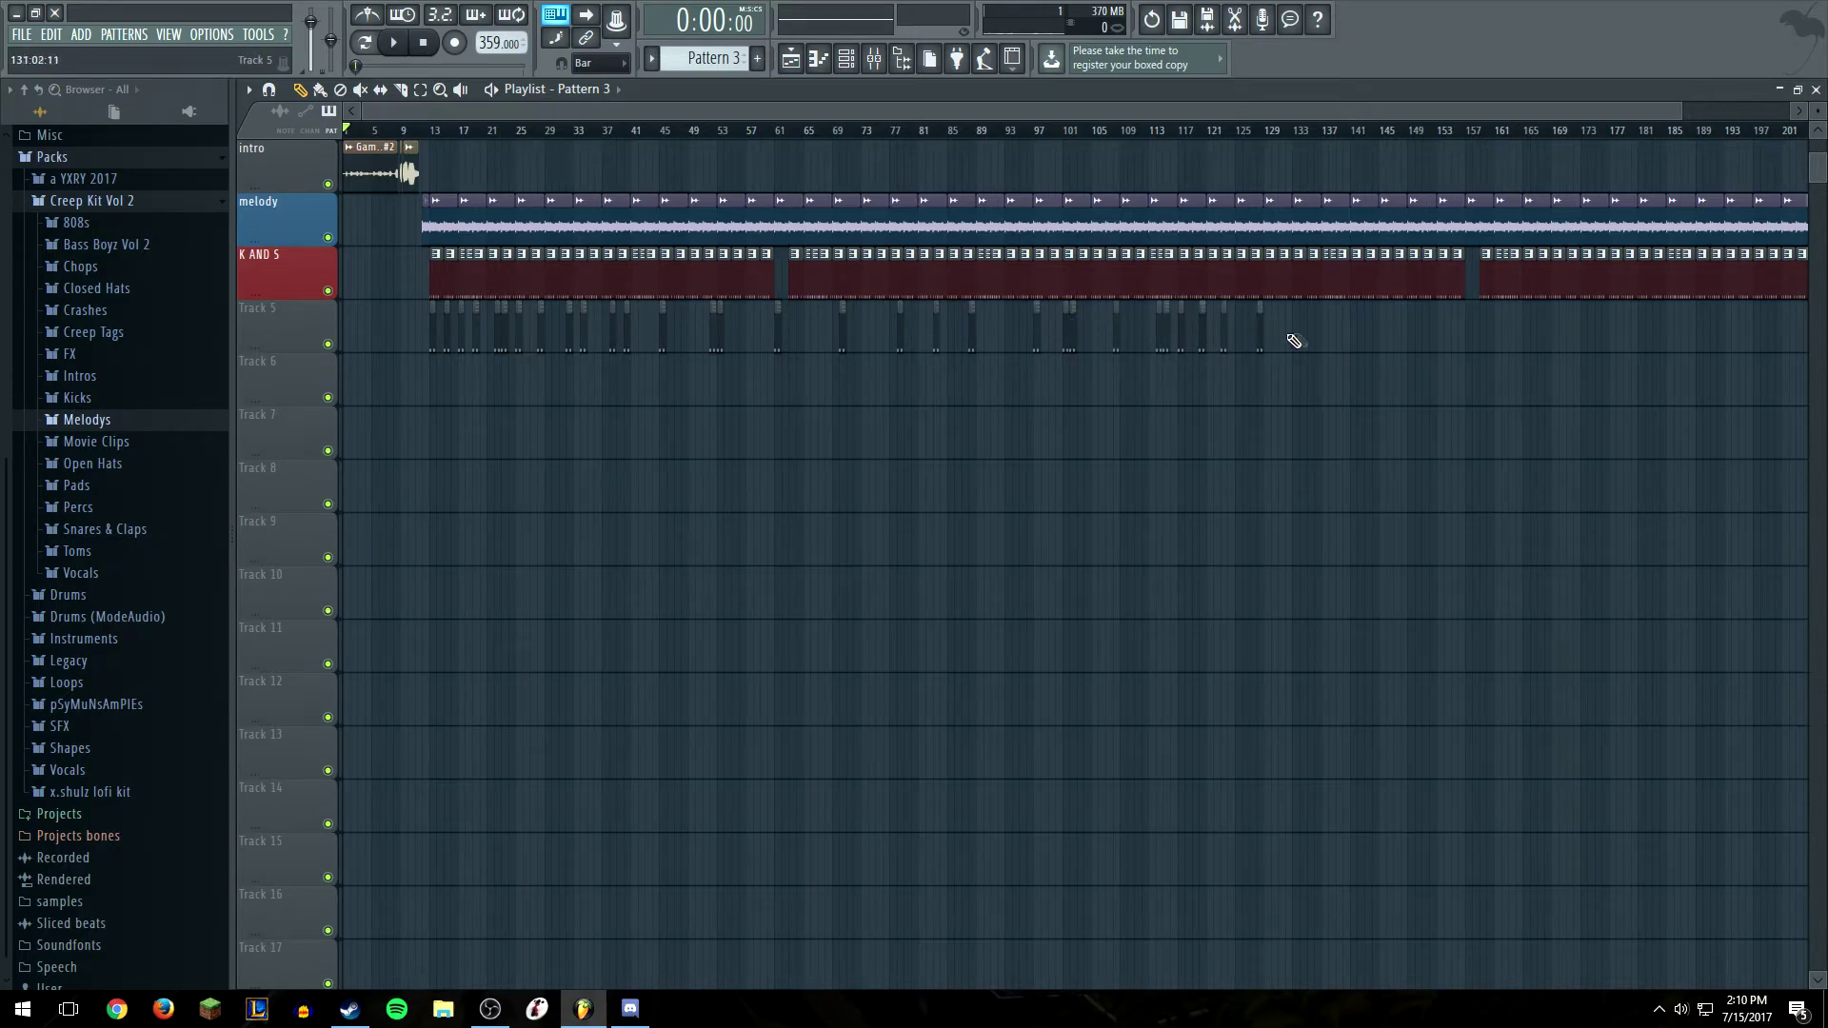
left_click(1392, 340)
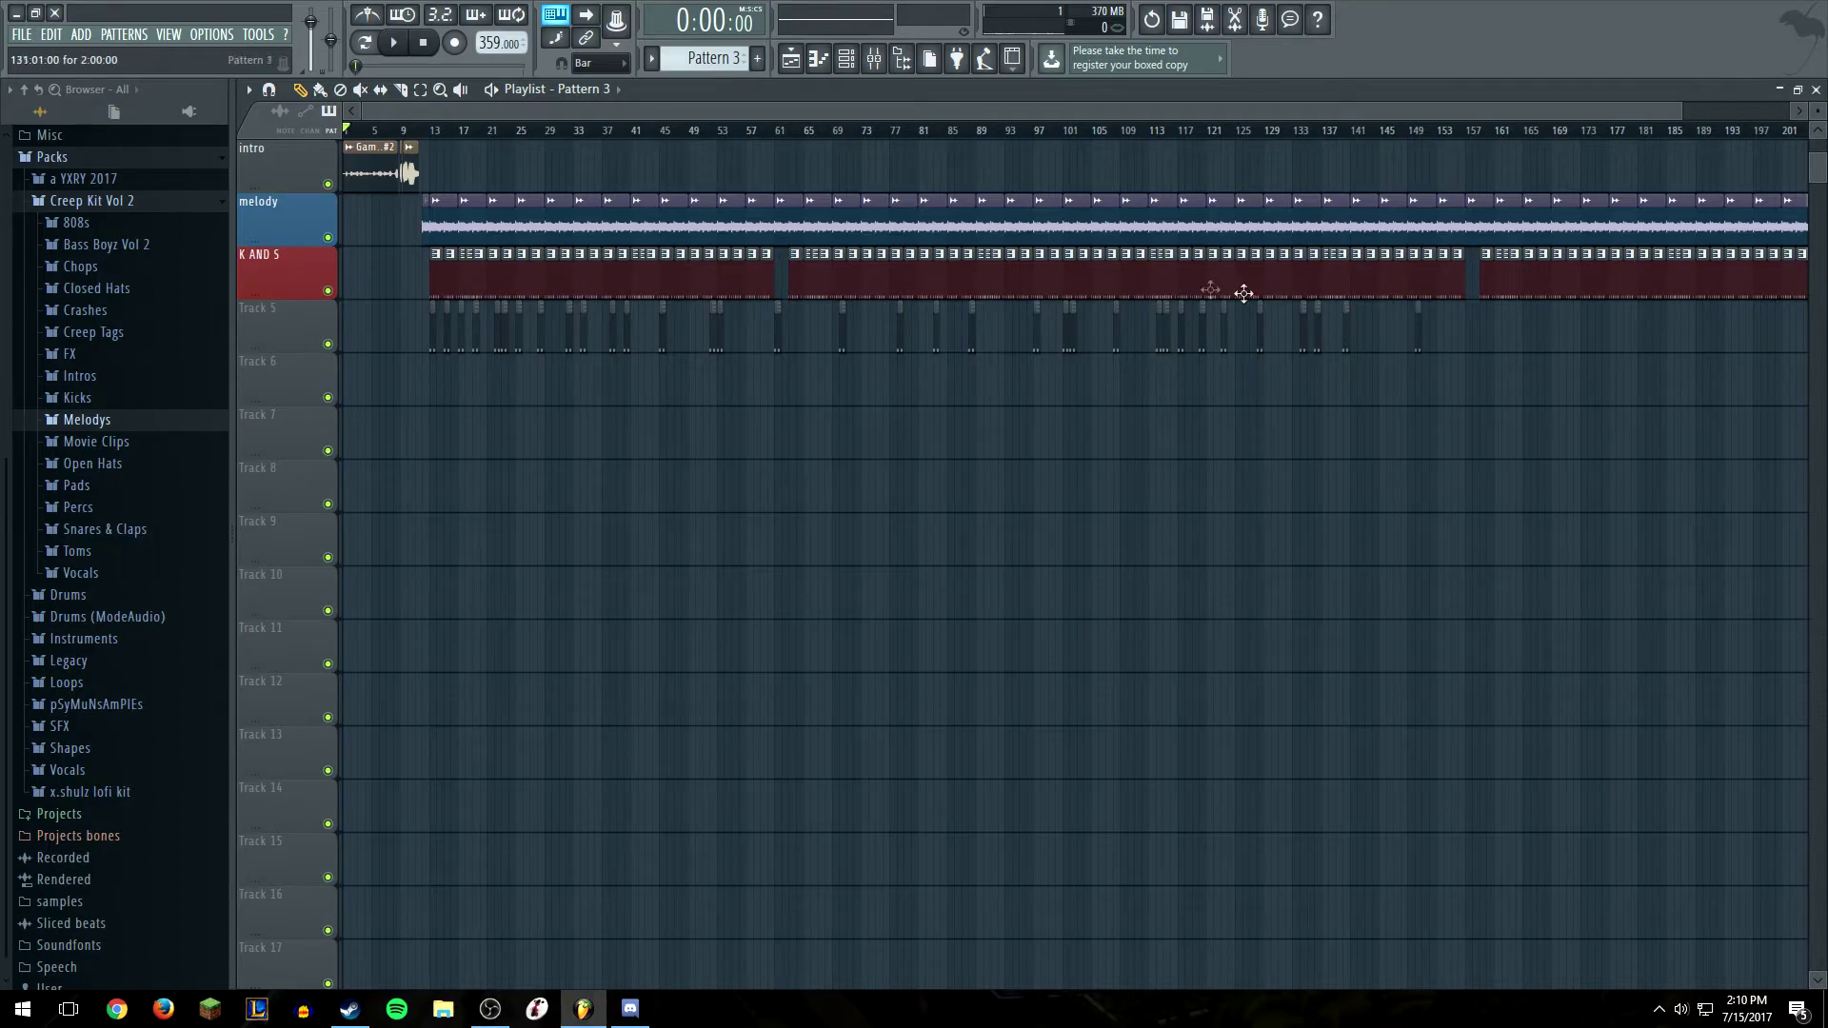
Duplicate all Pattern 3 clips on Track 5, place the copies from about bar 67 to the melody's end, and clear the selection
left_click_drag(1481, 351, 422, 302)
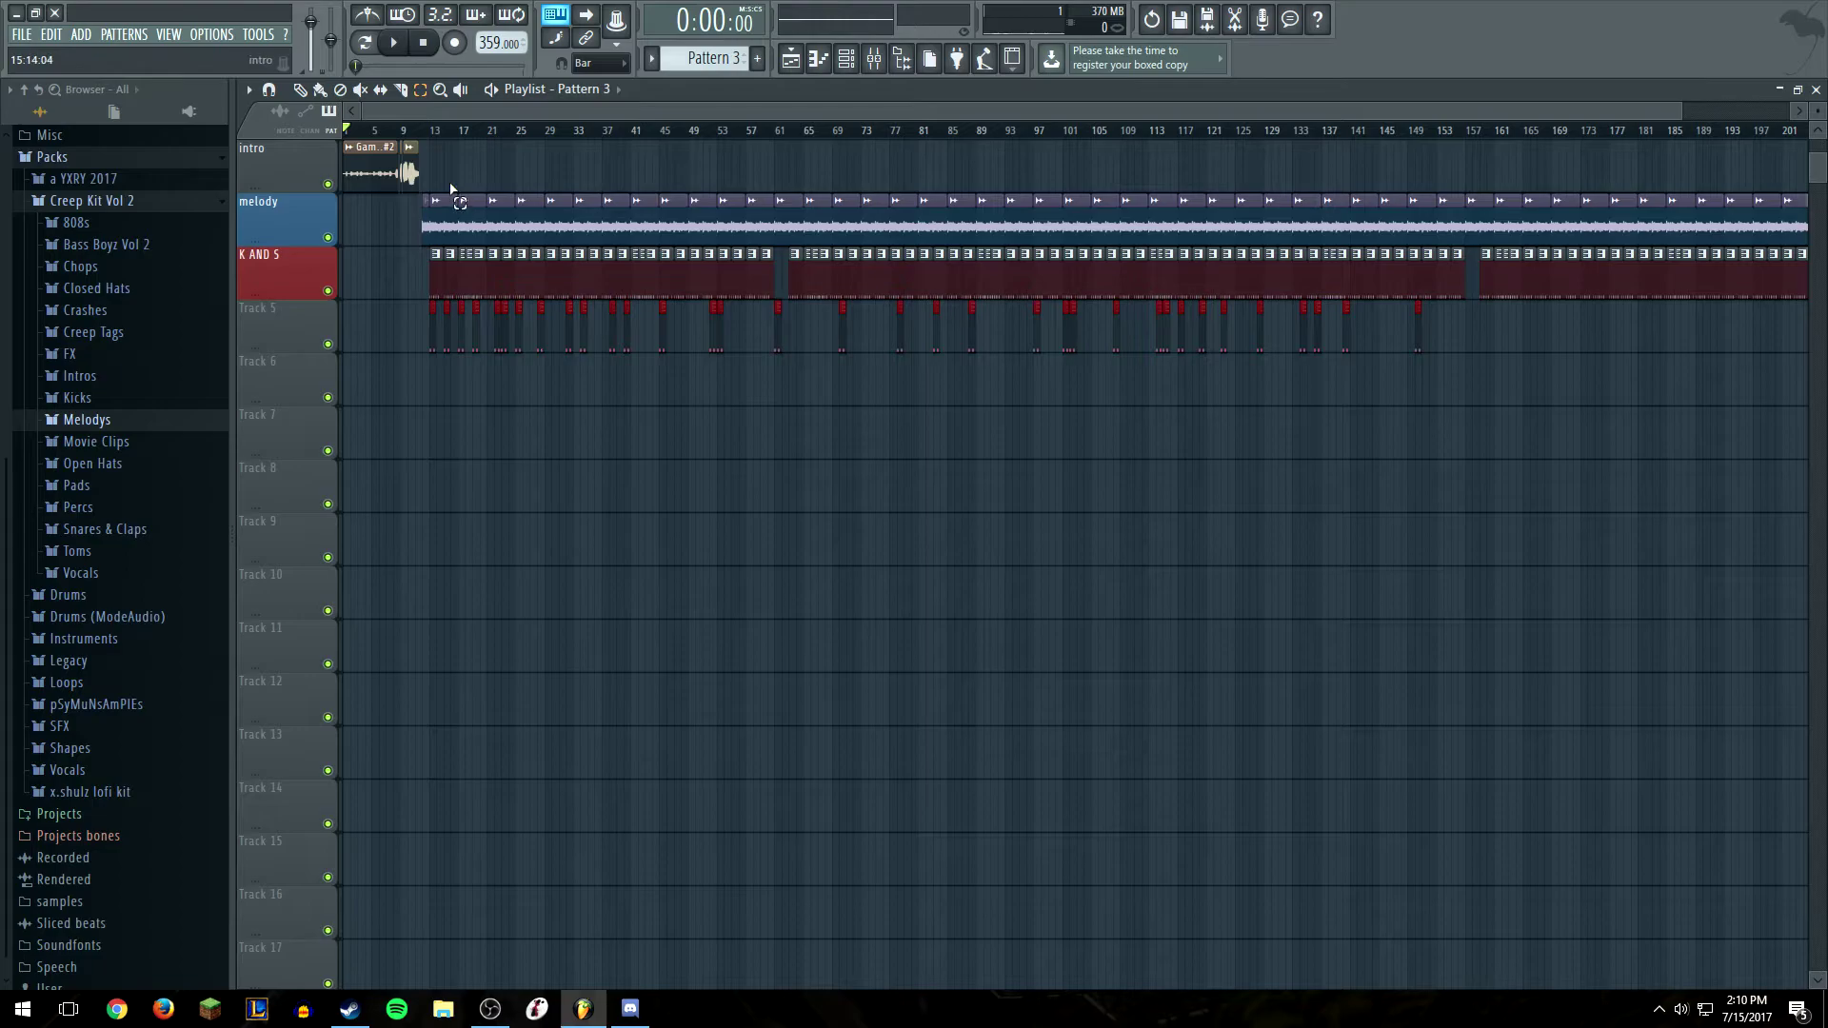
left_click(300, 89)
right_click(431, 311)
left_click(721, 429)
mouse_move(433, 333)
left_mouse_down()
mouse_move(1791, 323)
mouse_move(1071, 315)
mouse_move(449, 345)
left_mouse_up()
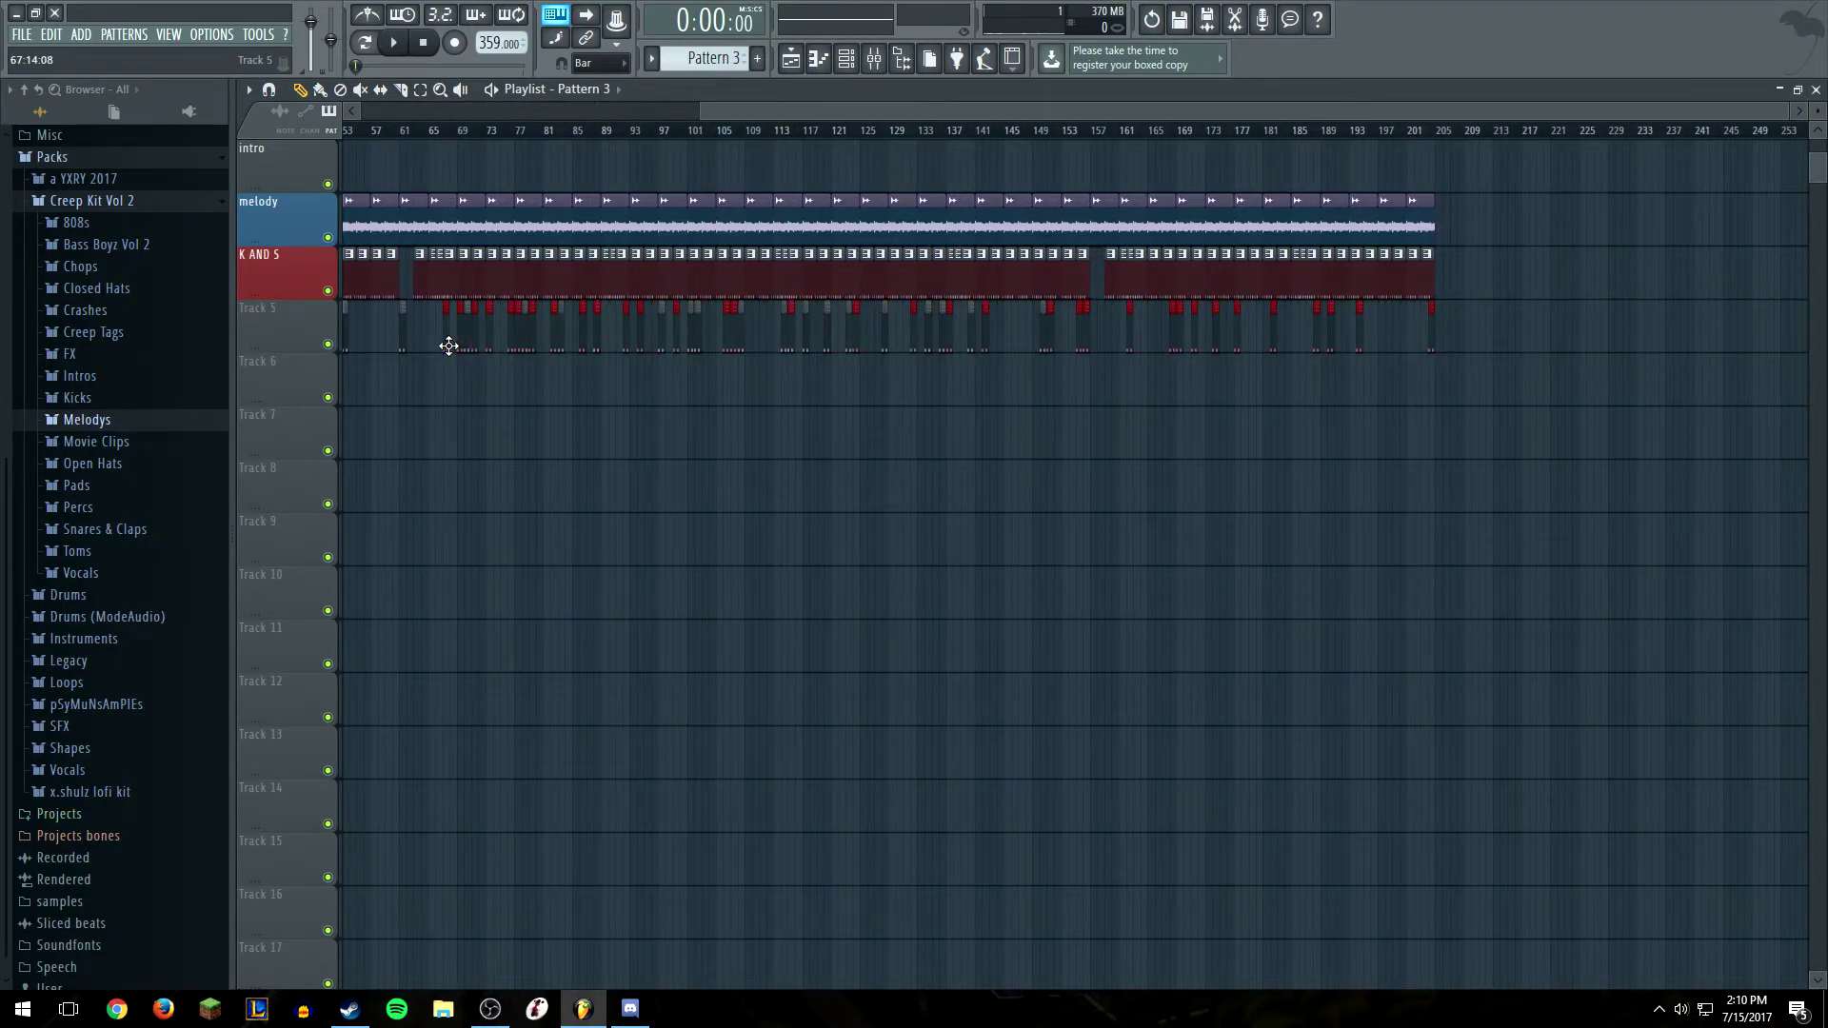
left_click_drag(449, 346, 449, 346)
left_click(481, 378)
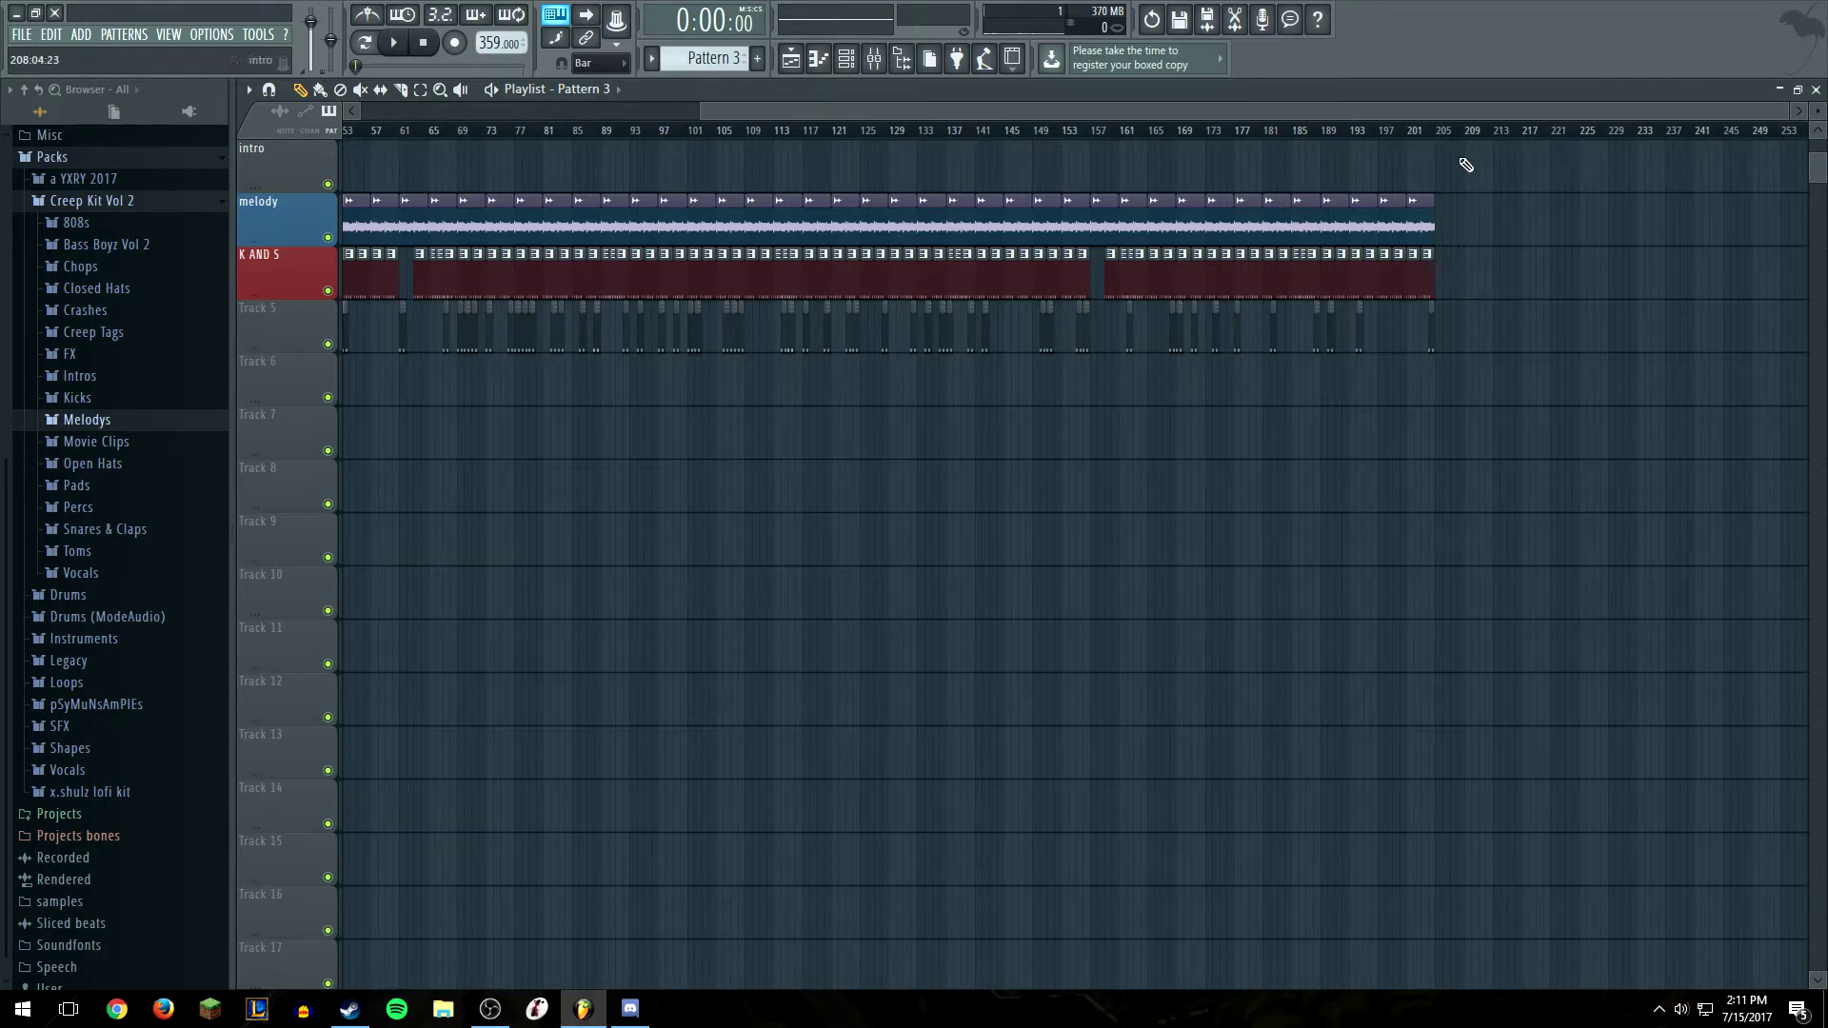
Collapse the Packs folder and audition the whole arrangement from bar 13
scroll(1428, 387, "down", 2)
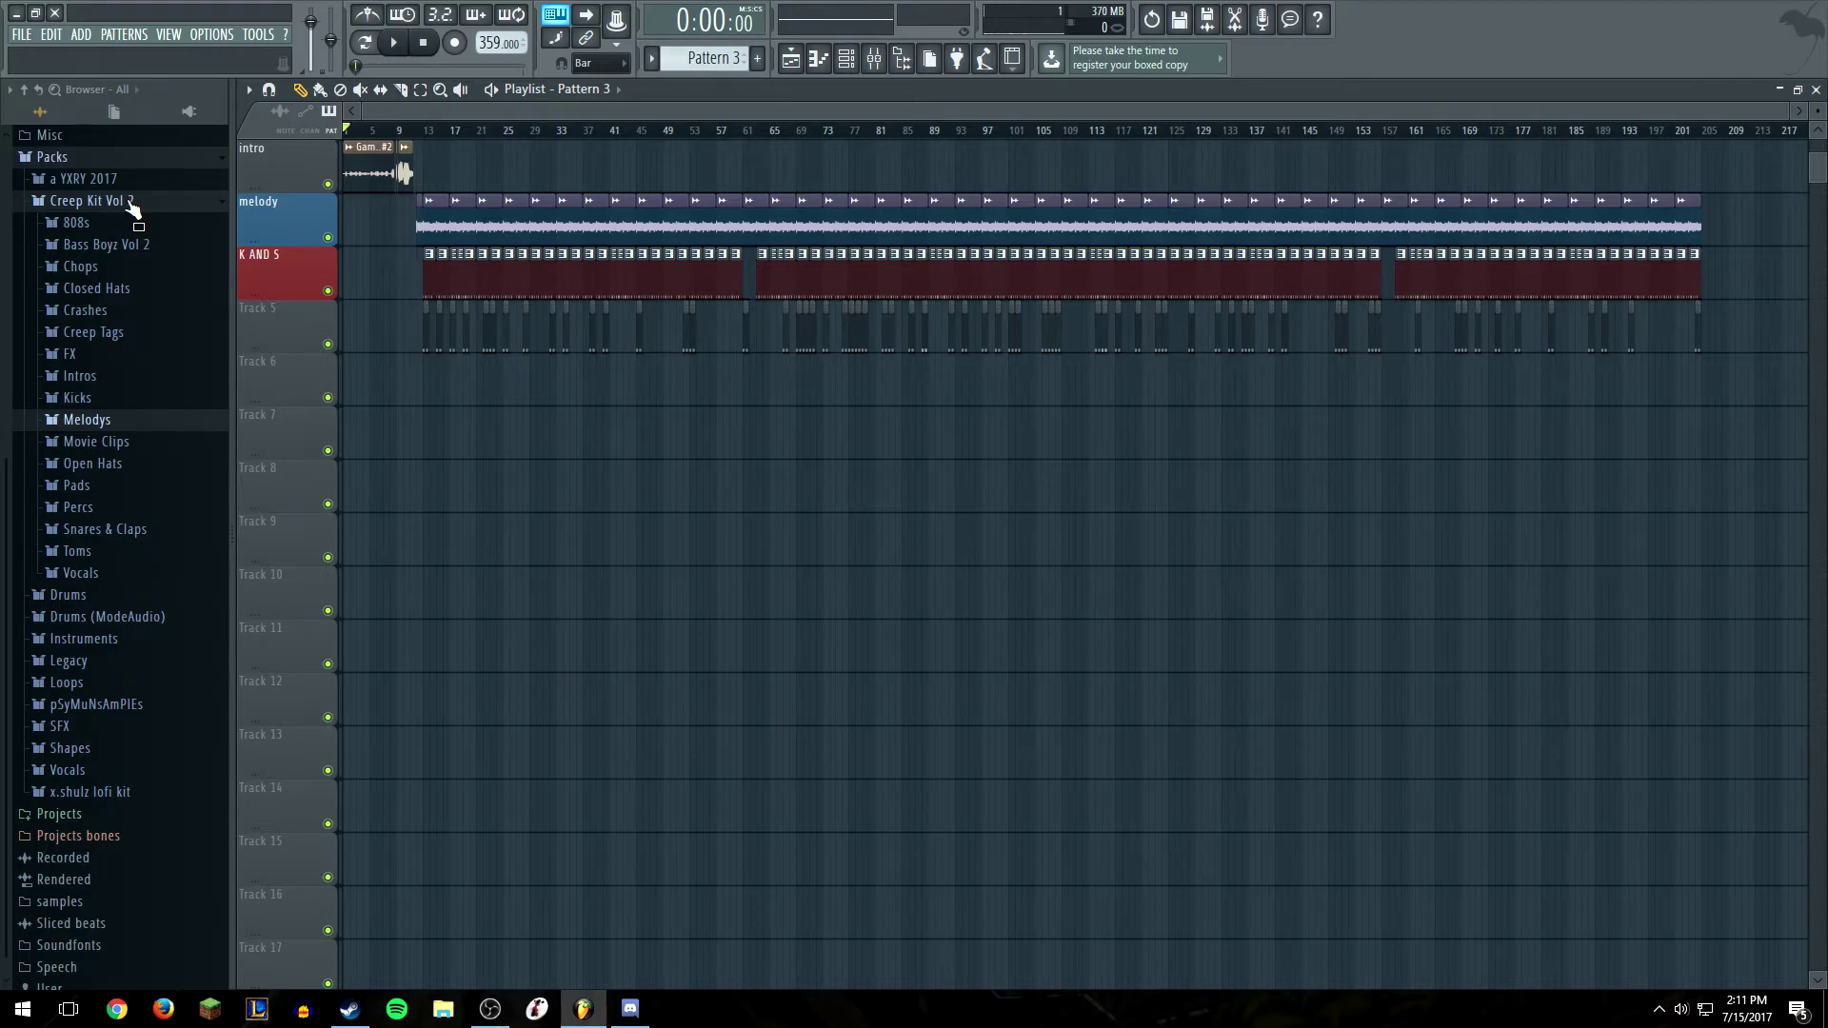
left_click(122, 160)
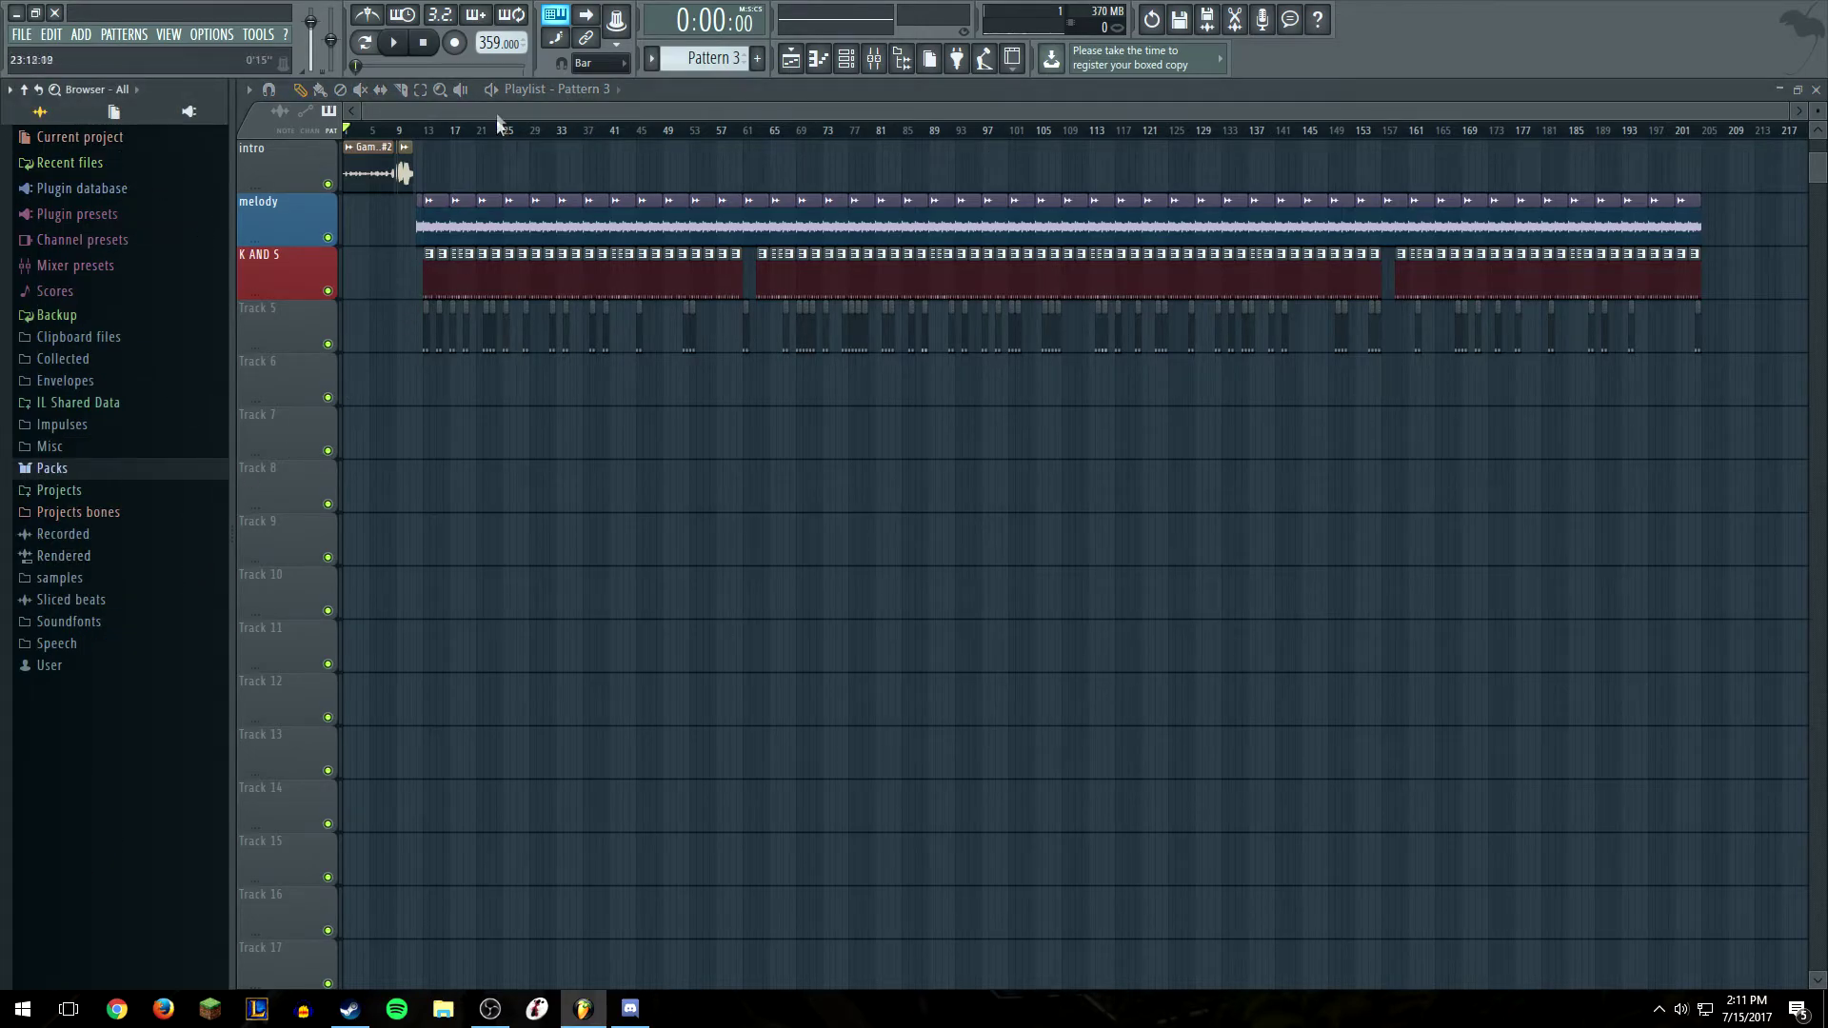
left_click(396, 131)
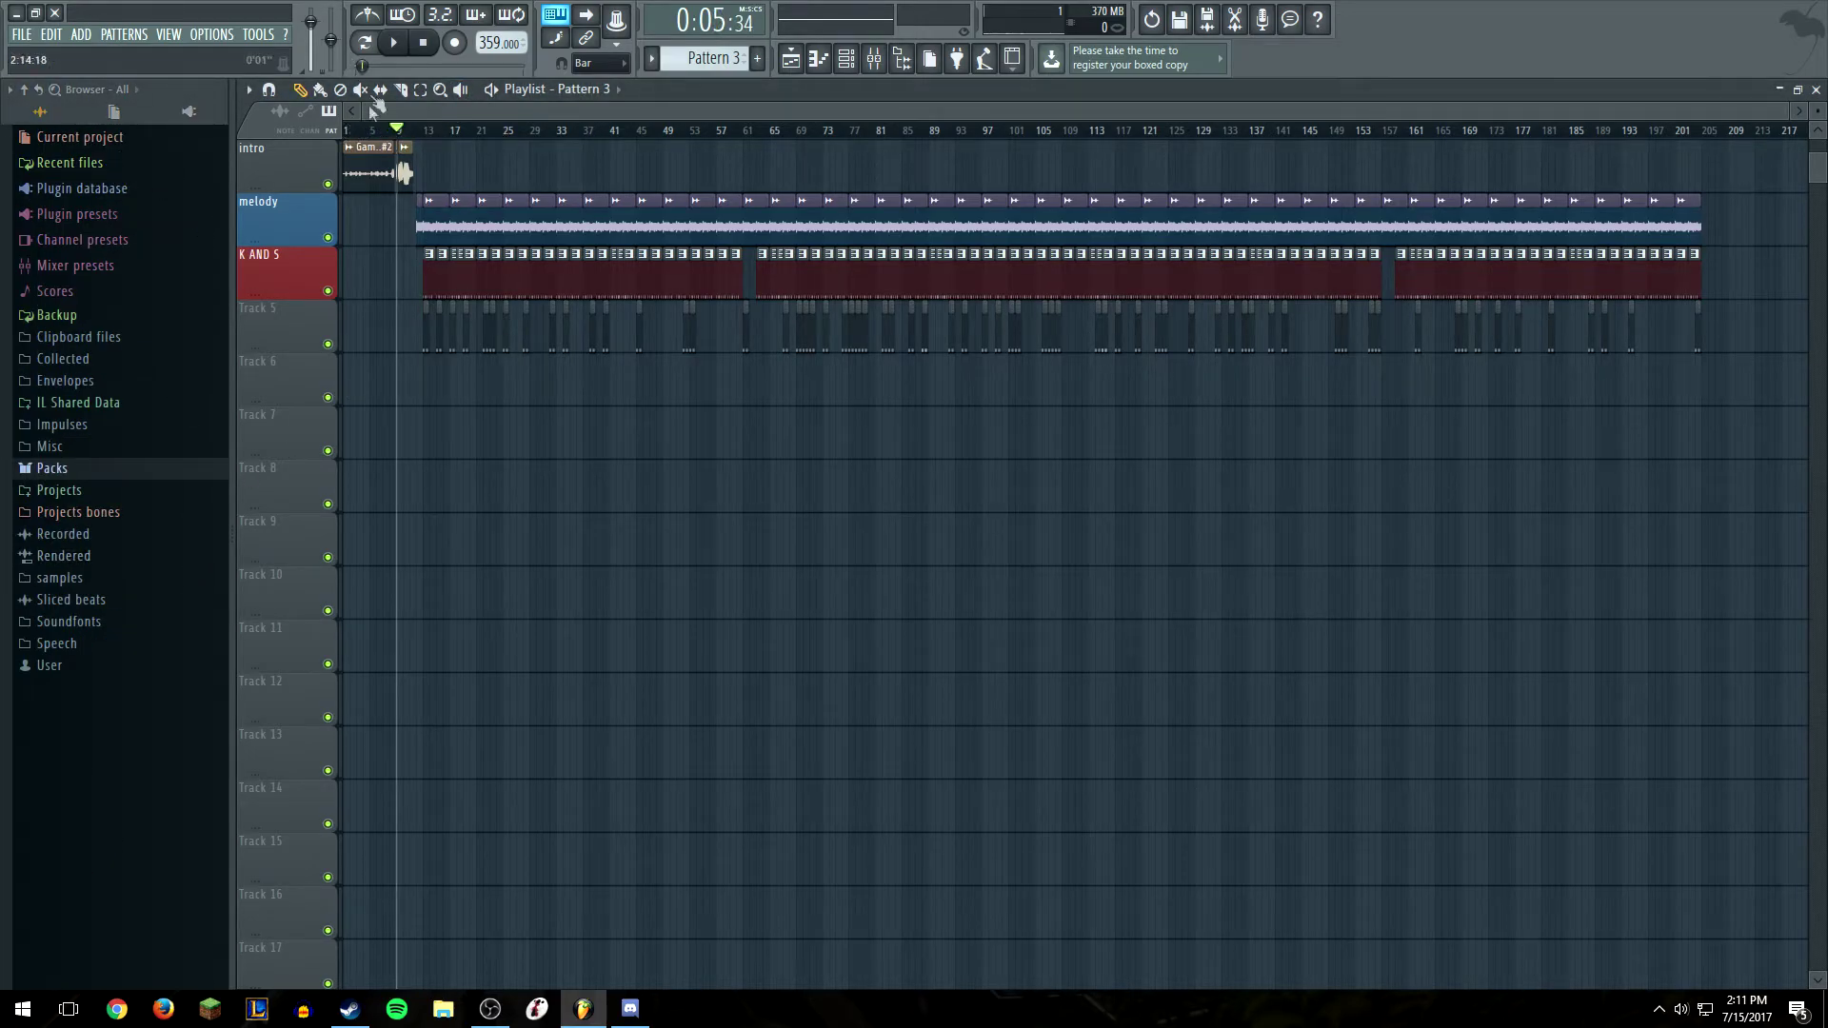
left_click(424, 130)
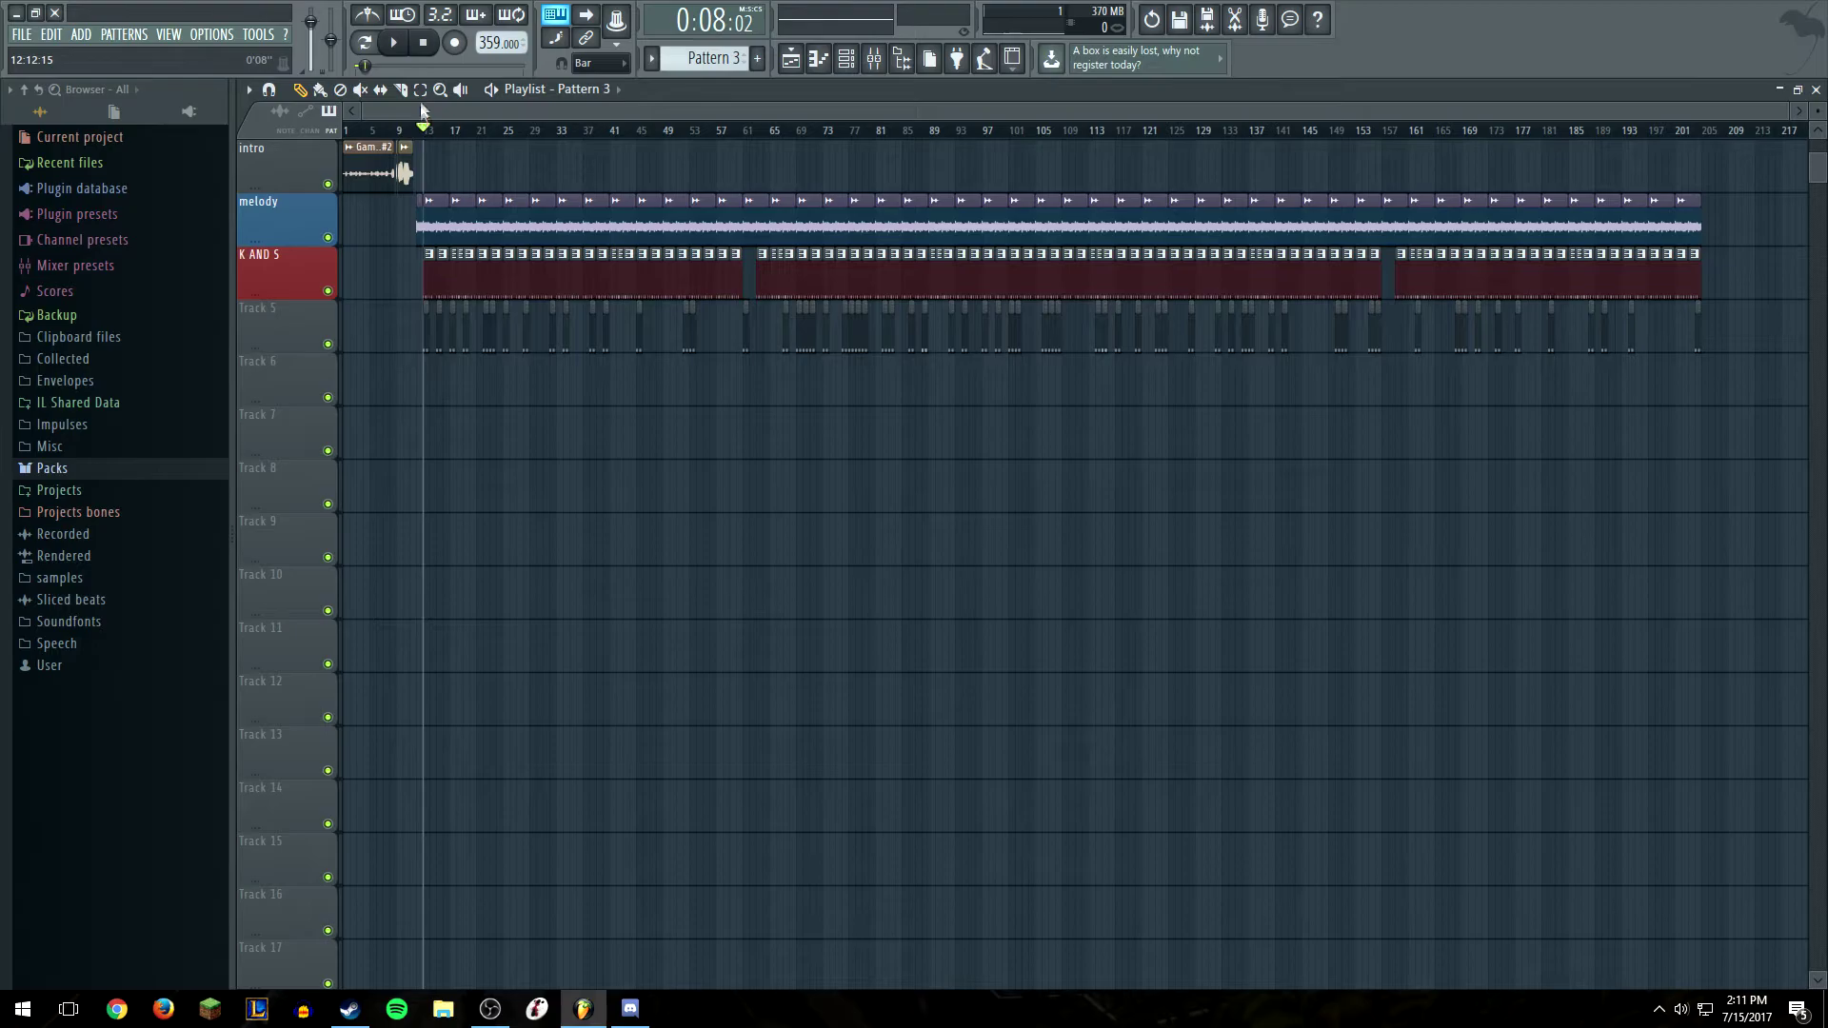
left_click(394, 43)
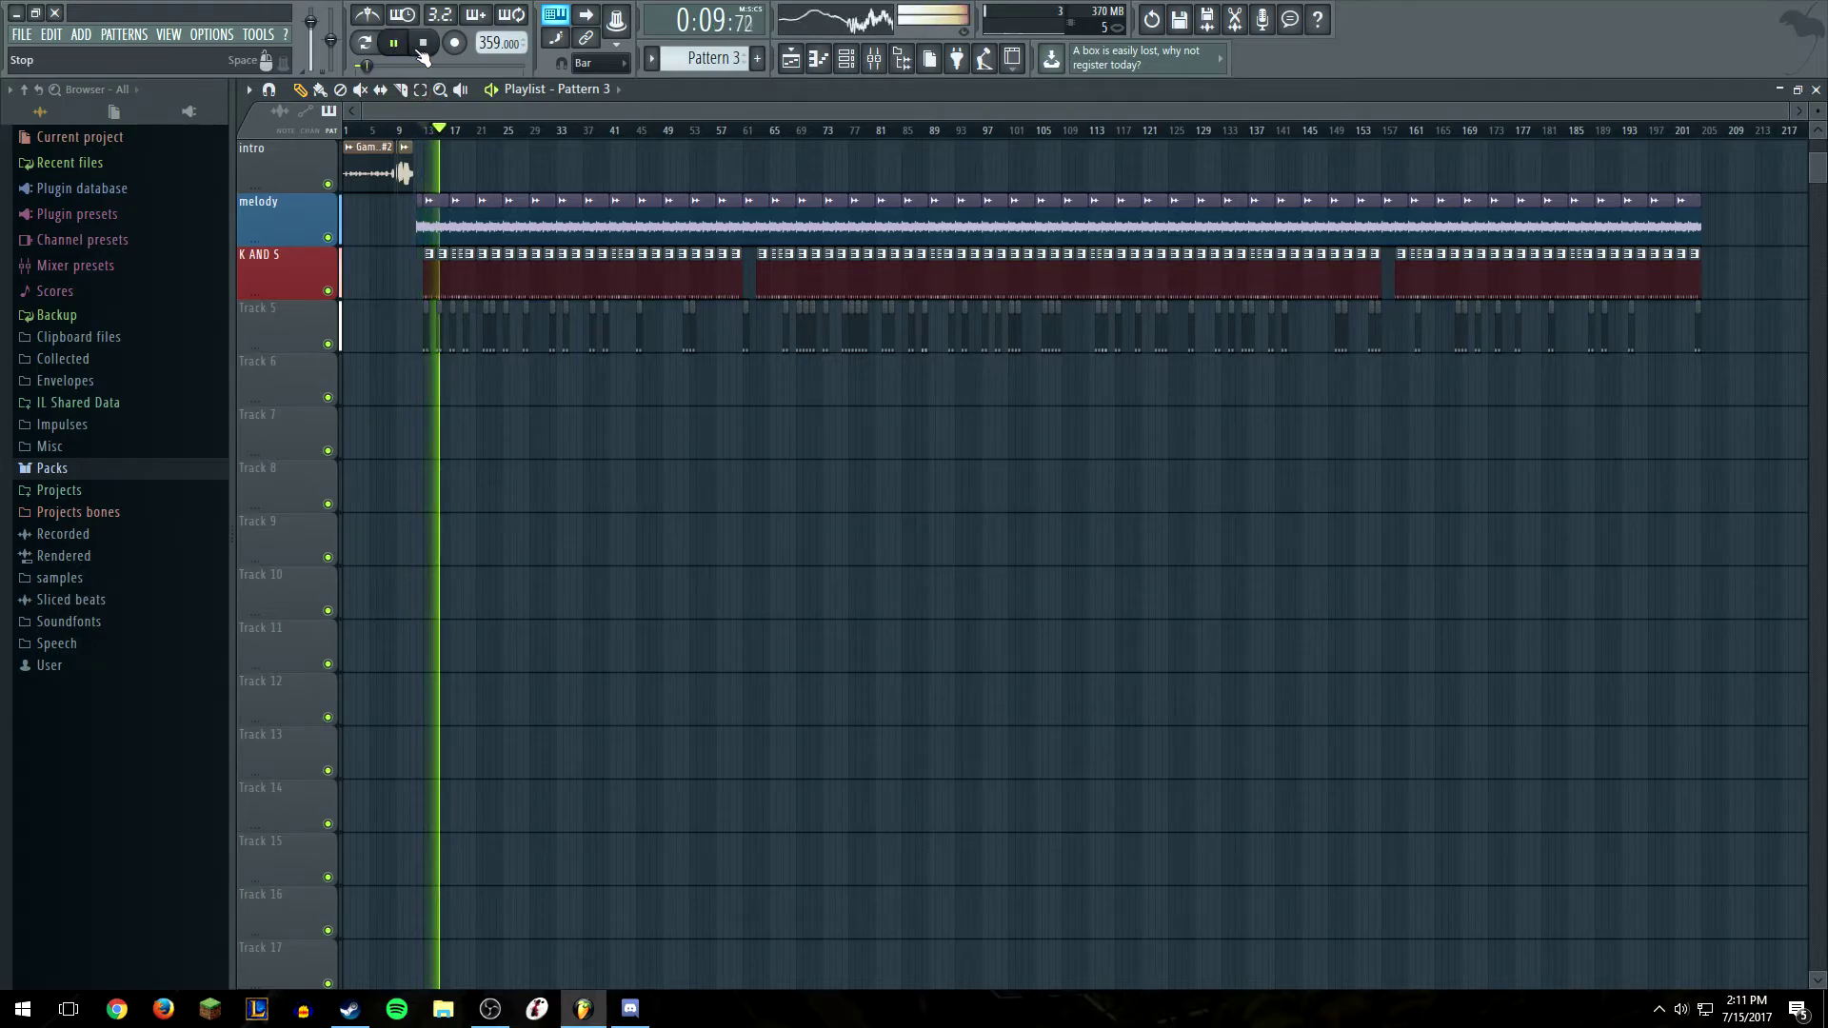
left_click(424, 43)
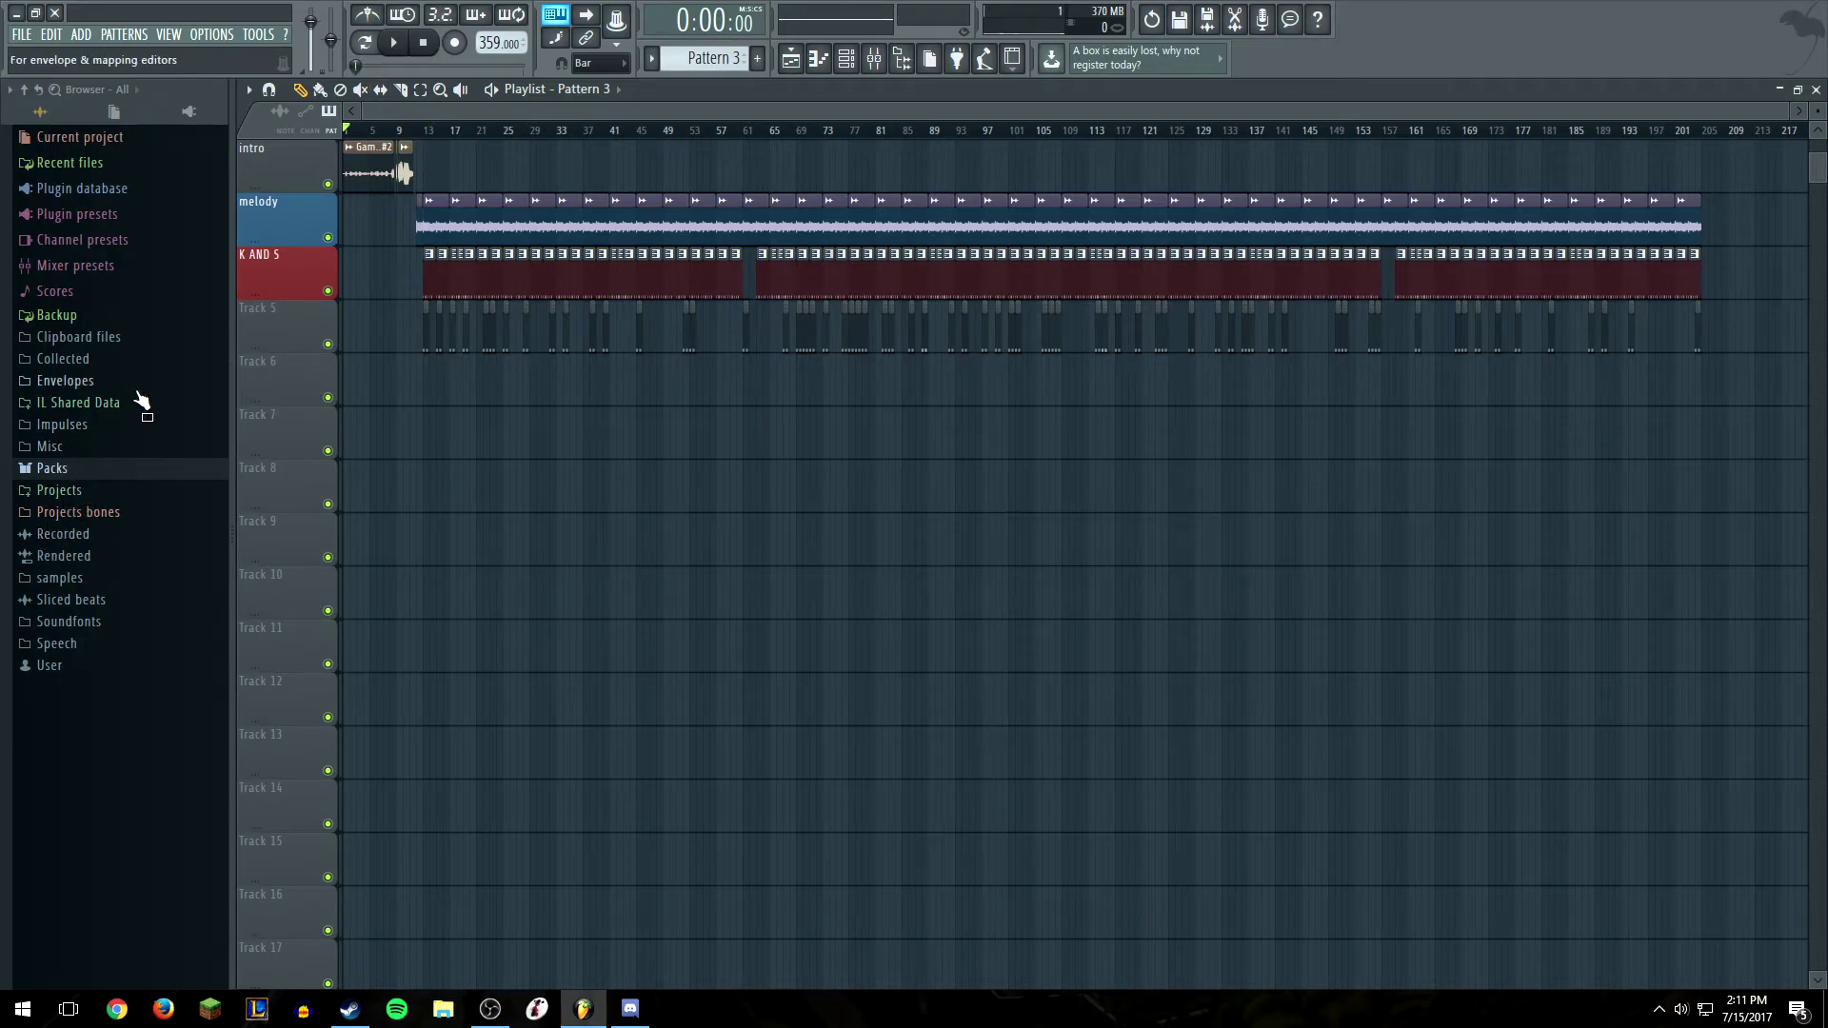
Close the leftover Edison, piano roll and Game Cube Intro #2 windows and bring the playlist back
left_click(793, 59)
left_click(808, 61)
left_click(808, 61)
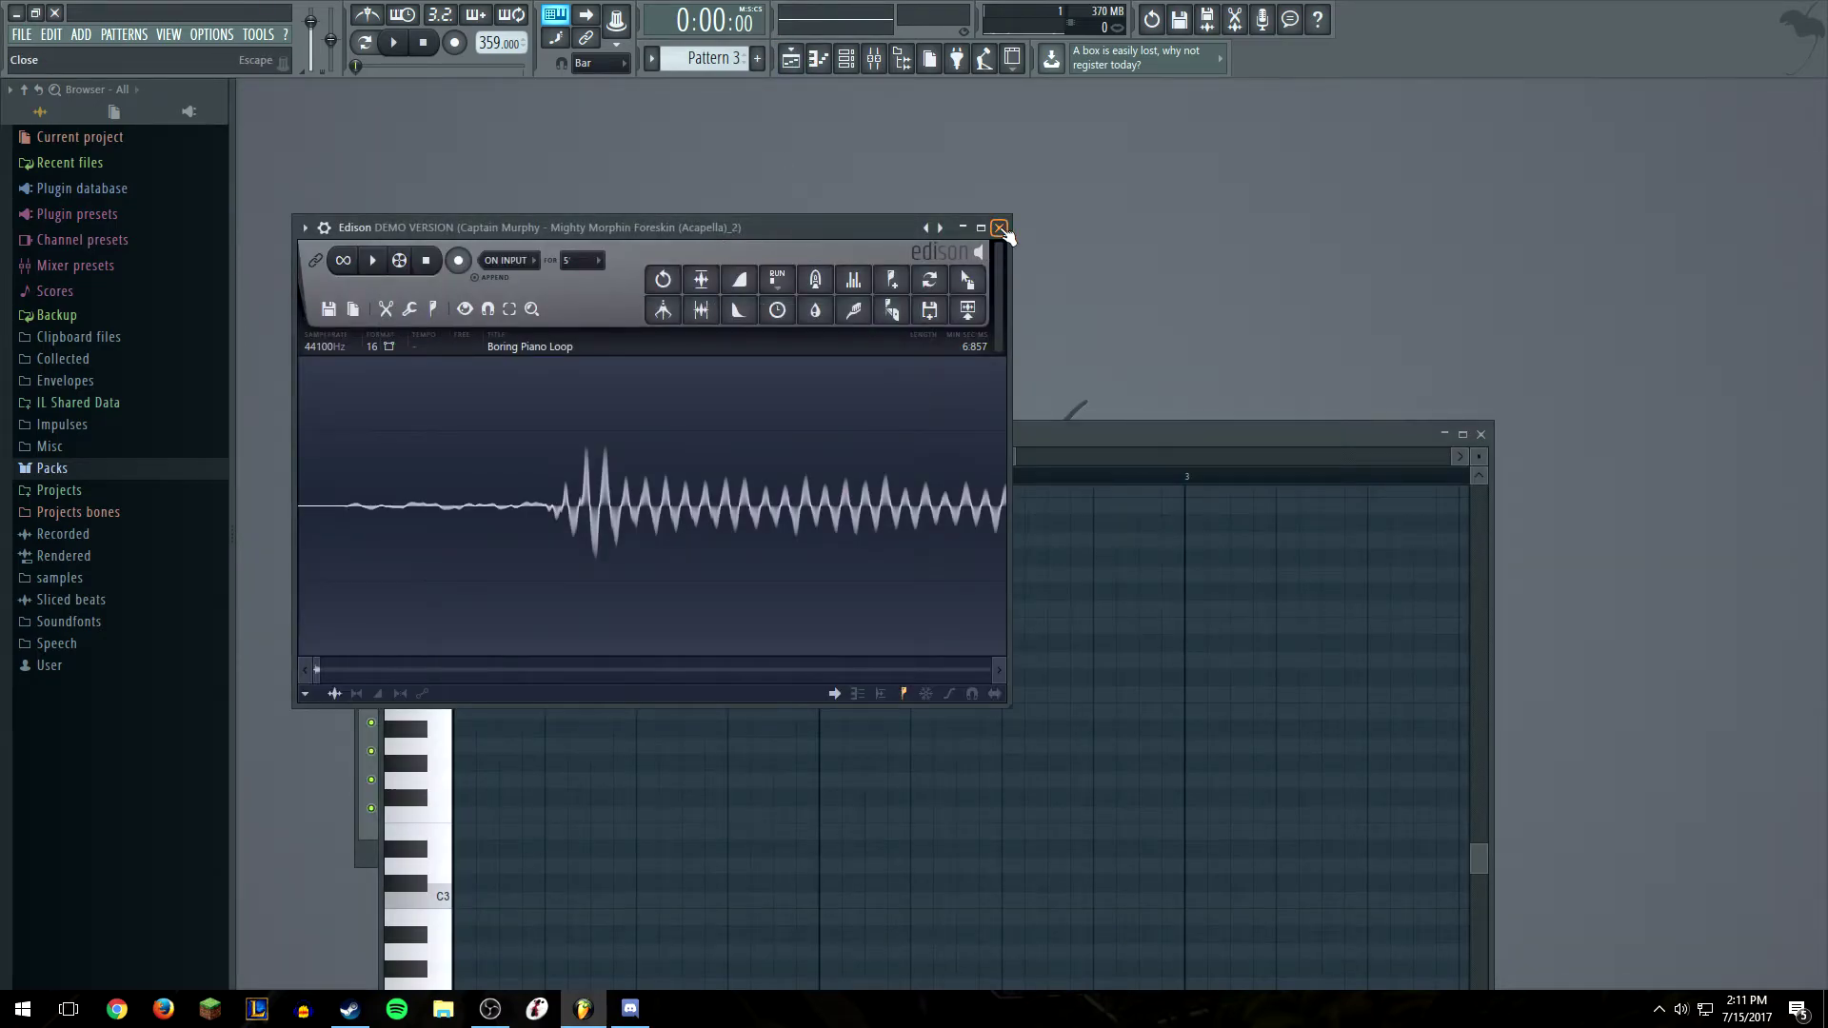
left_click(999, 229)
left_click_drag(674, 324, 1013, 204)
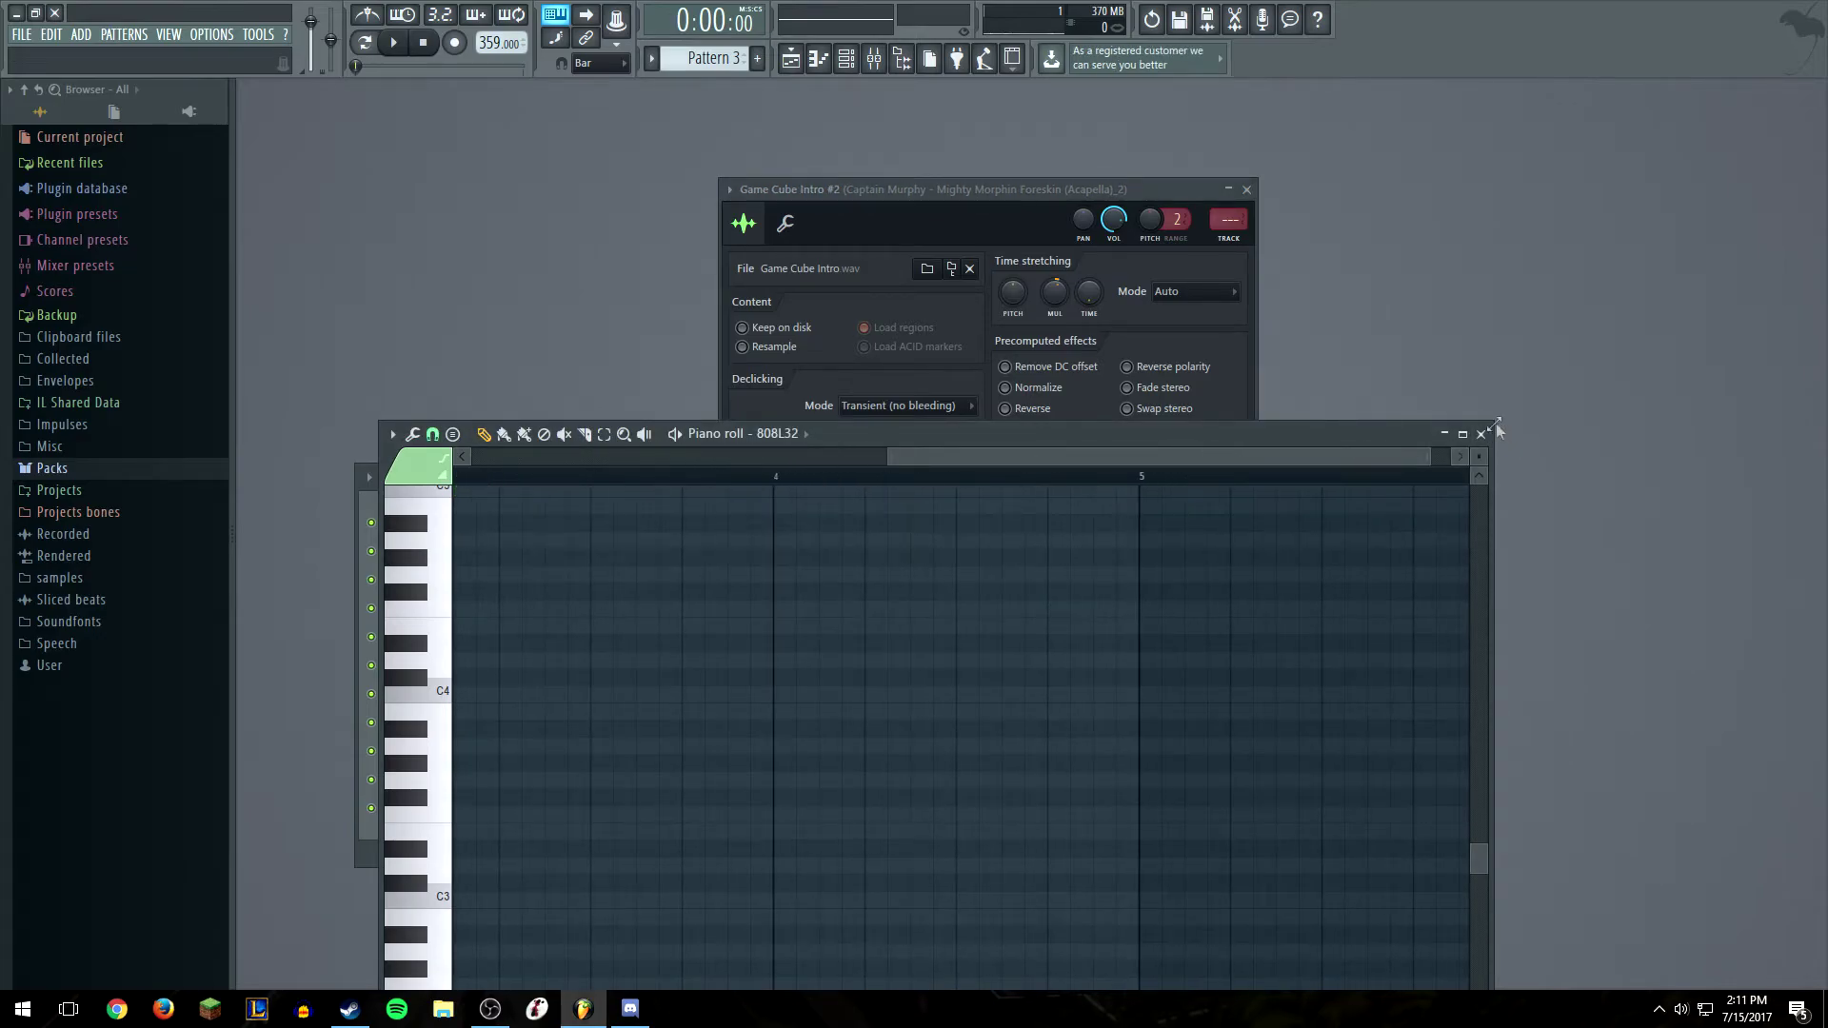
left_click(1481, 435)
left_click(696, 488)
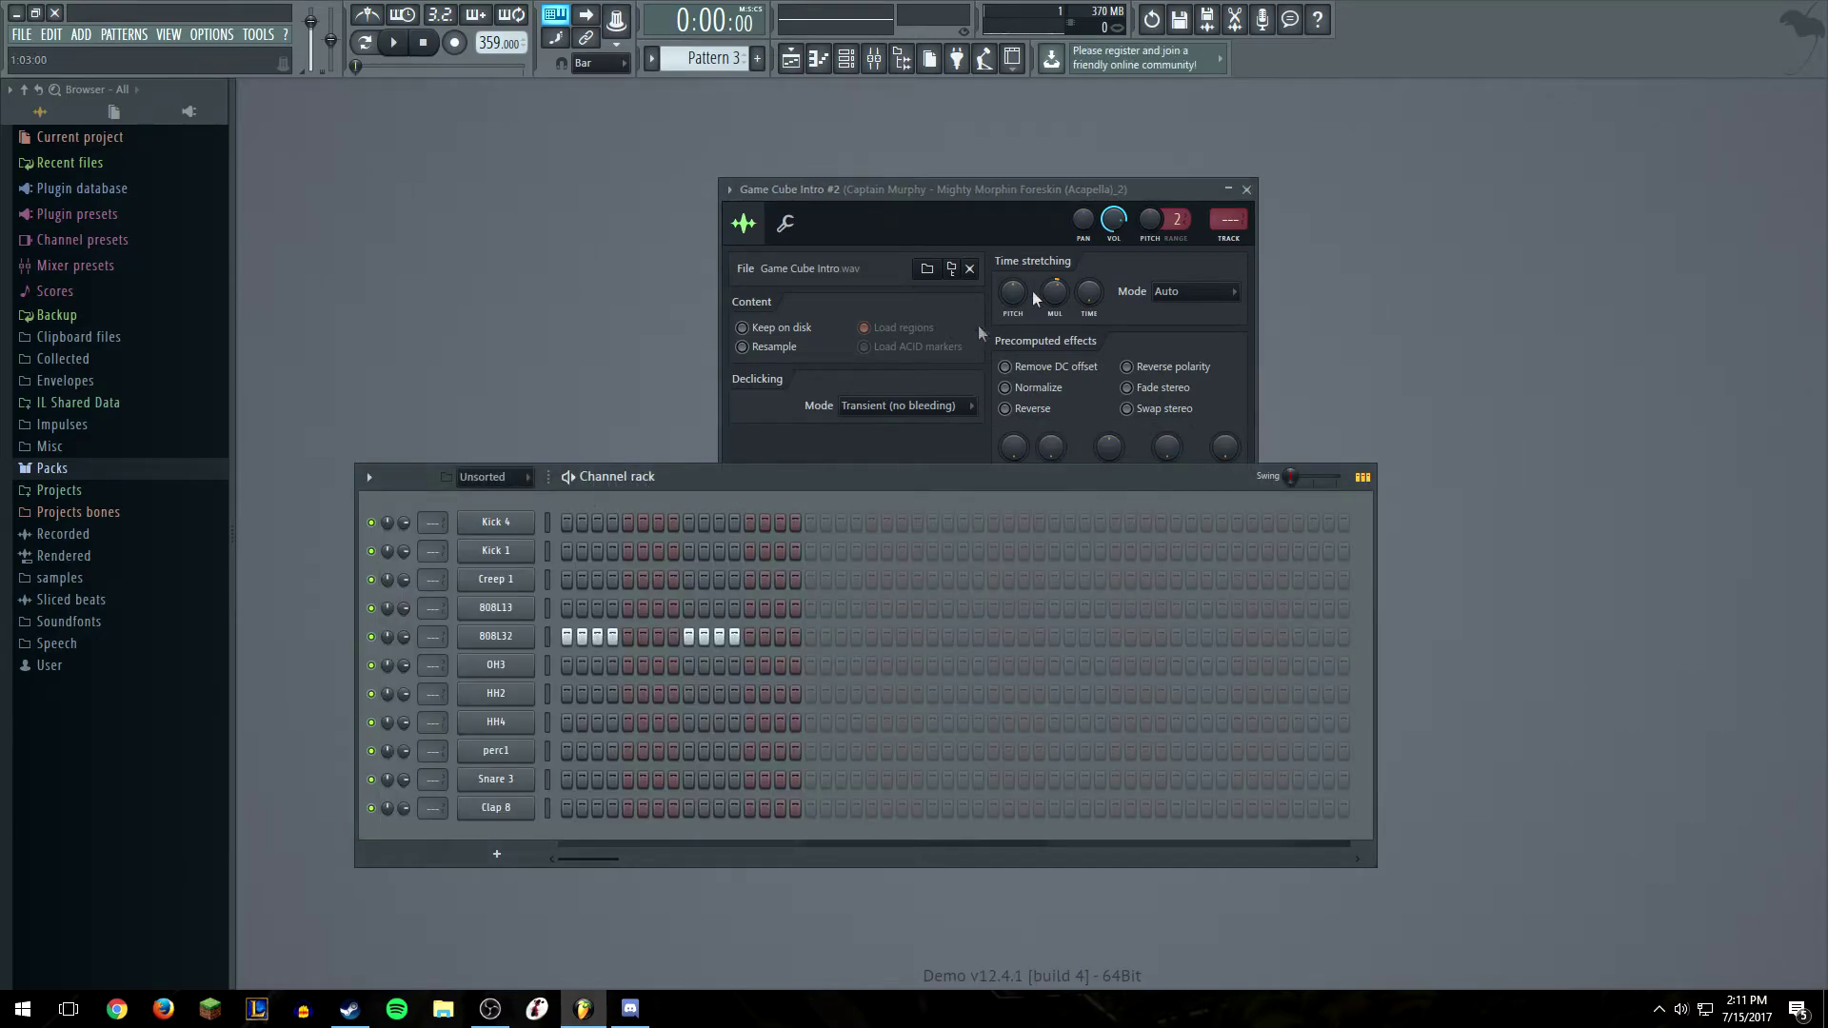
left_click(1229, 188)
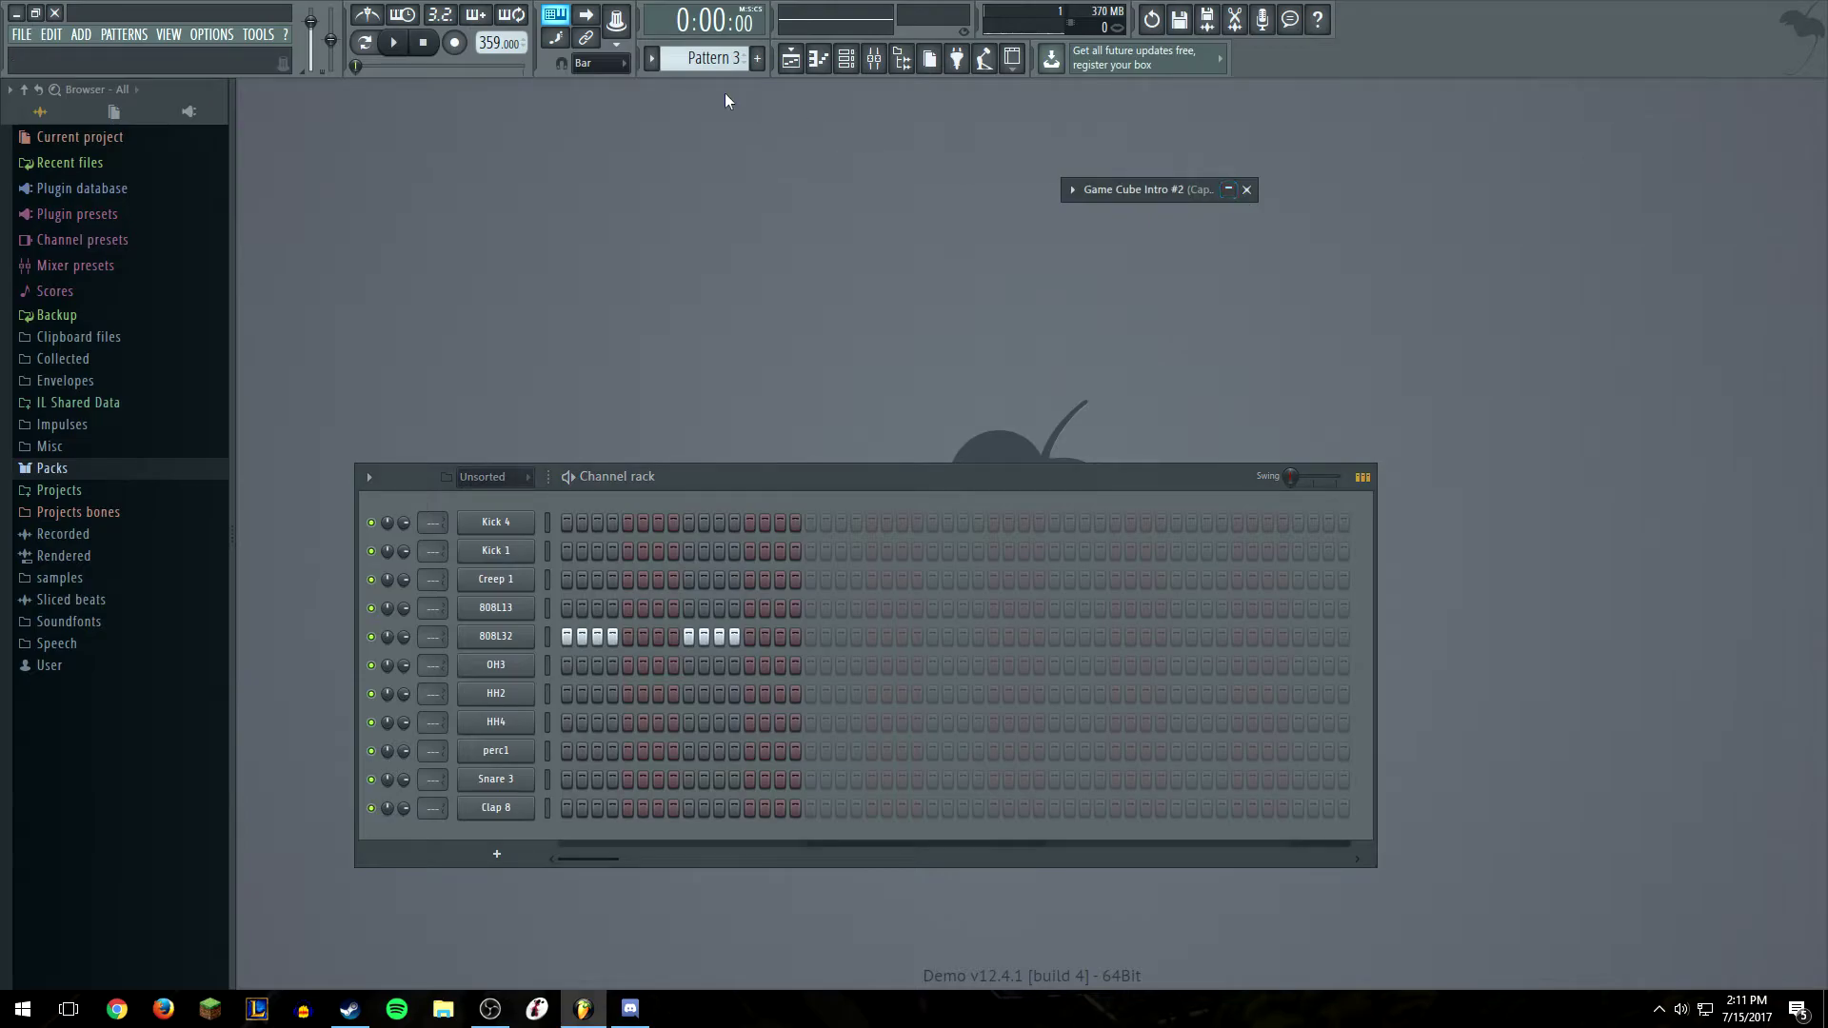
left_click(1230, 189)
left_click(1245, 188)
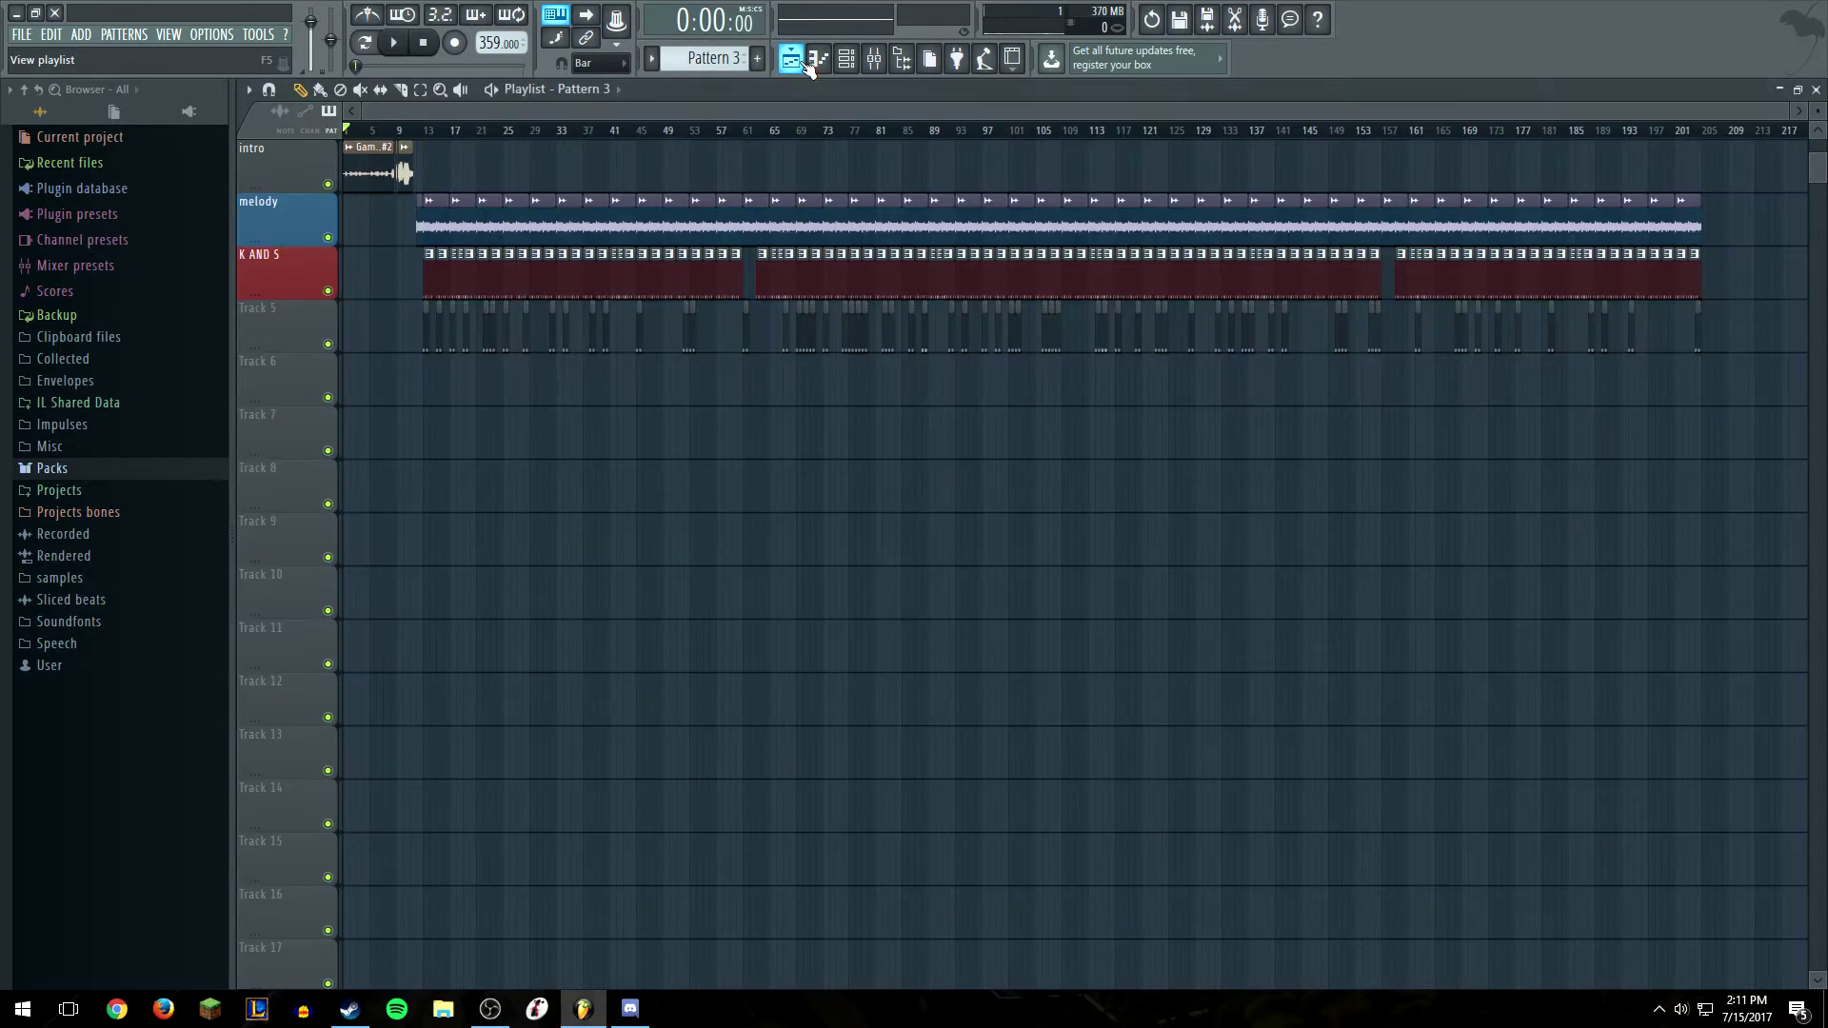
left_click(800, 59)
Show the channel rack and switch to the empty Pattern 4
key("F6")
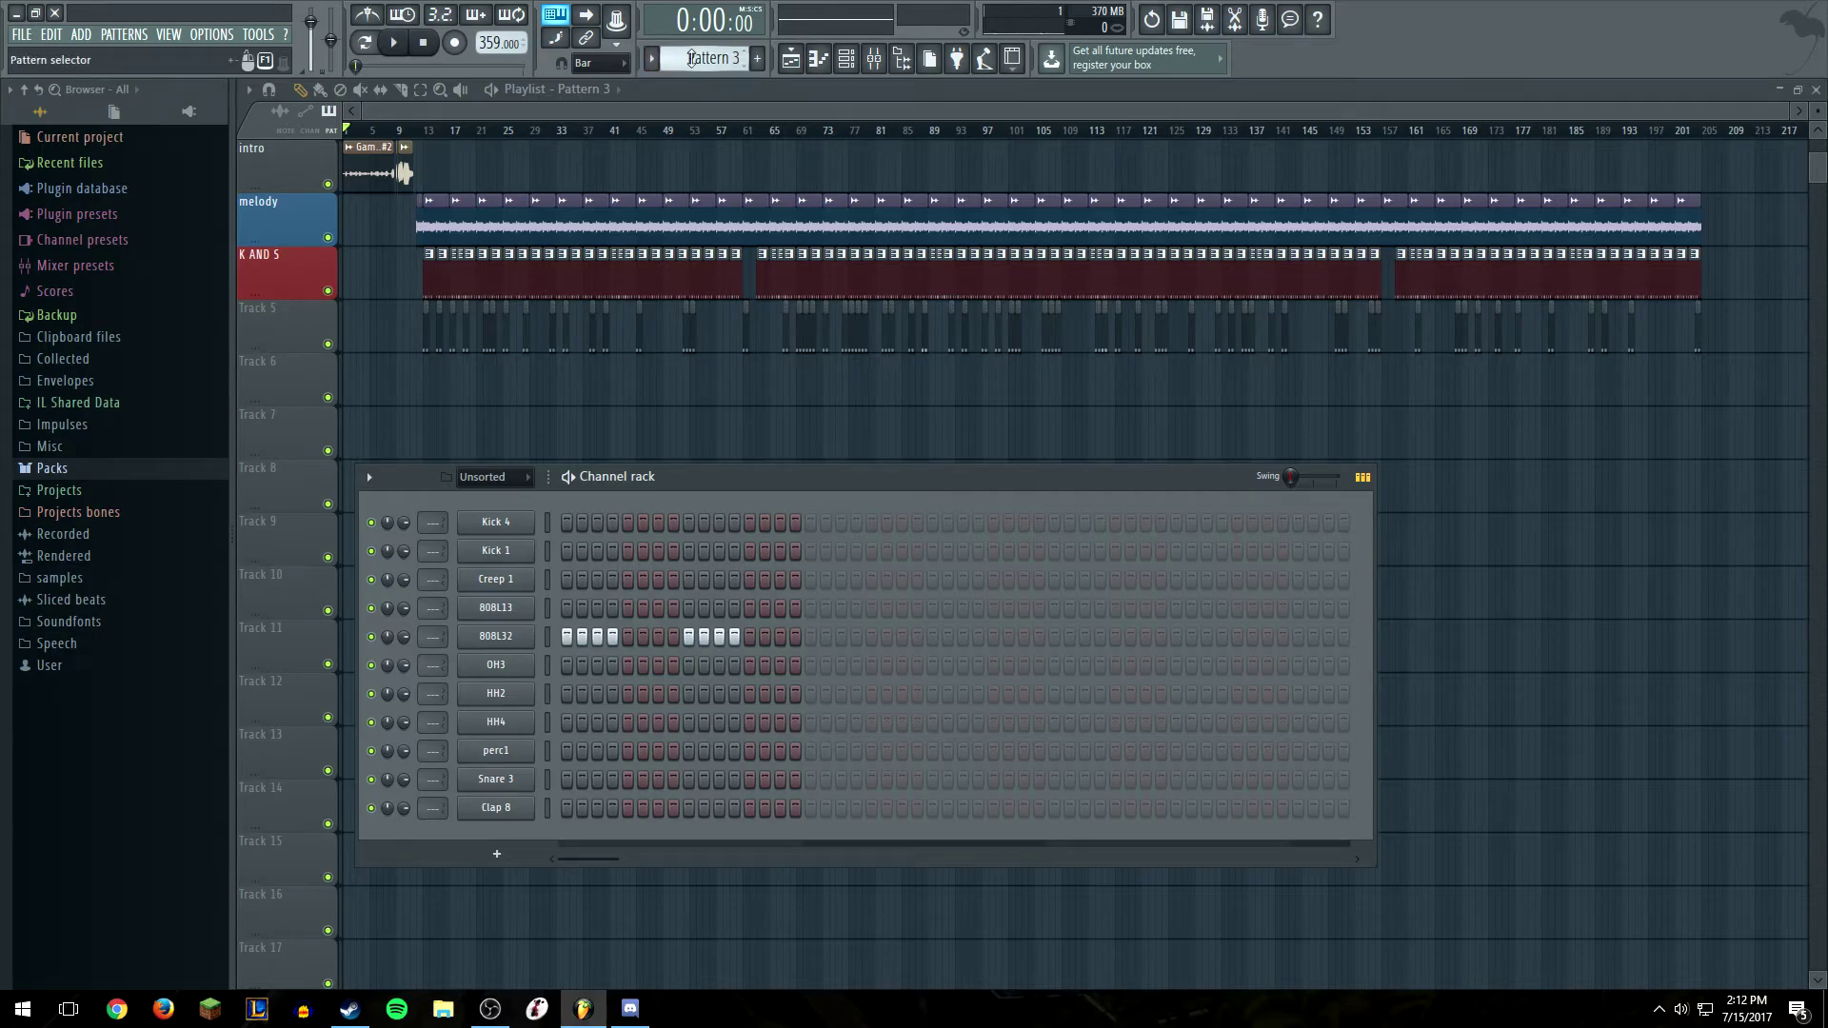
scroll(692, 58, "up", 3)
scroll(708, 58, "up", 1)
scroll(707, 58, "down", 1)
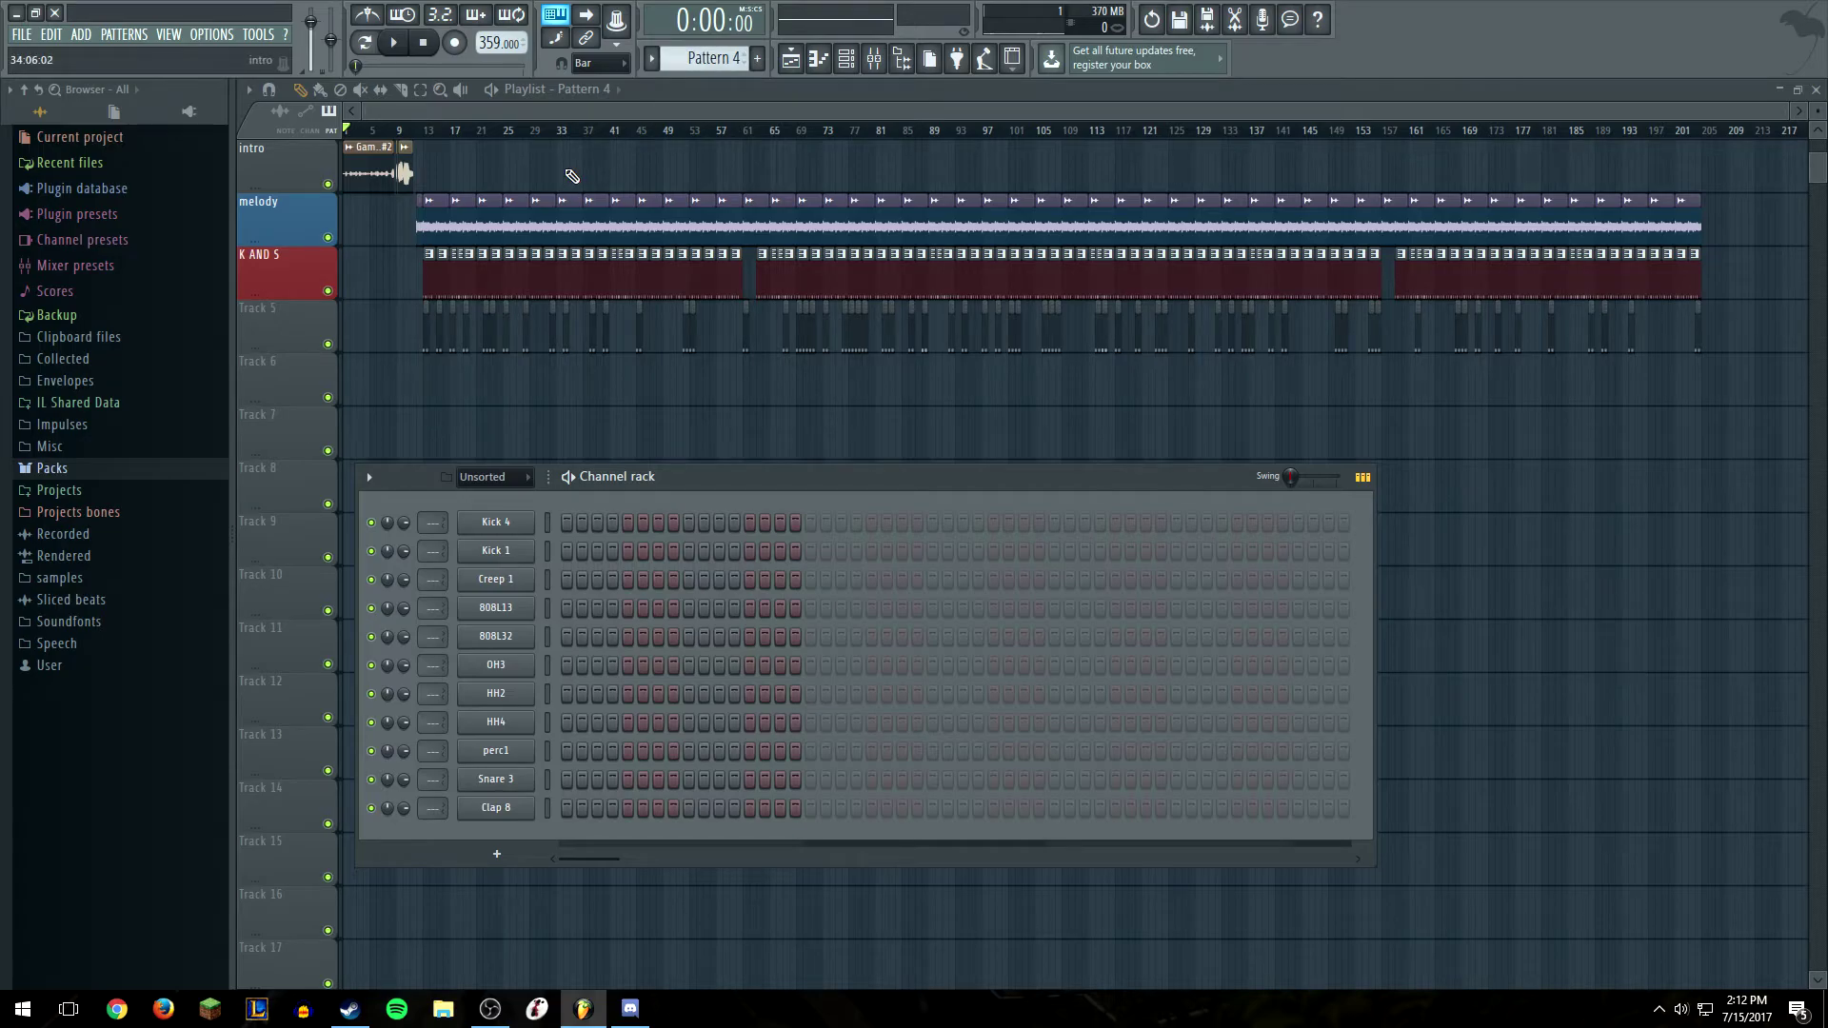
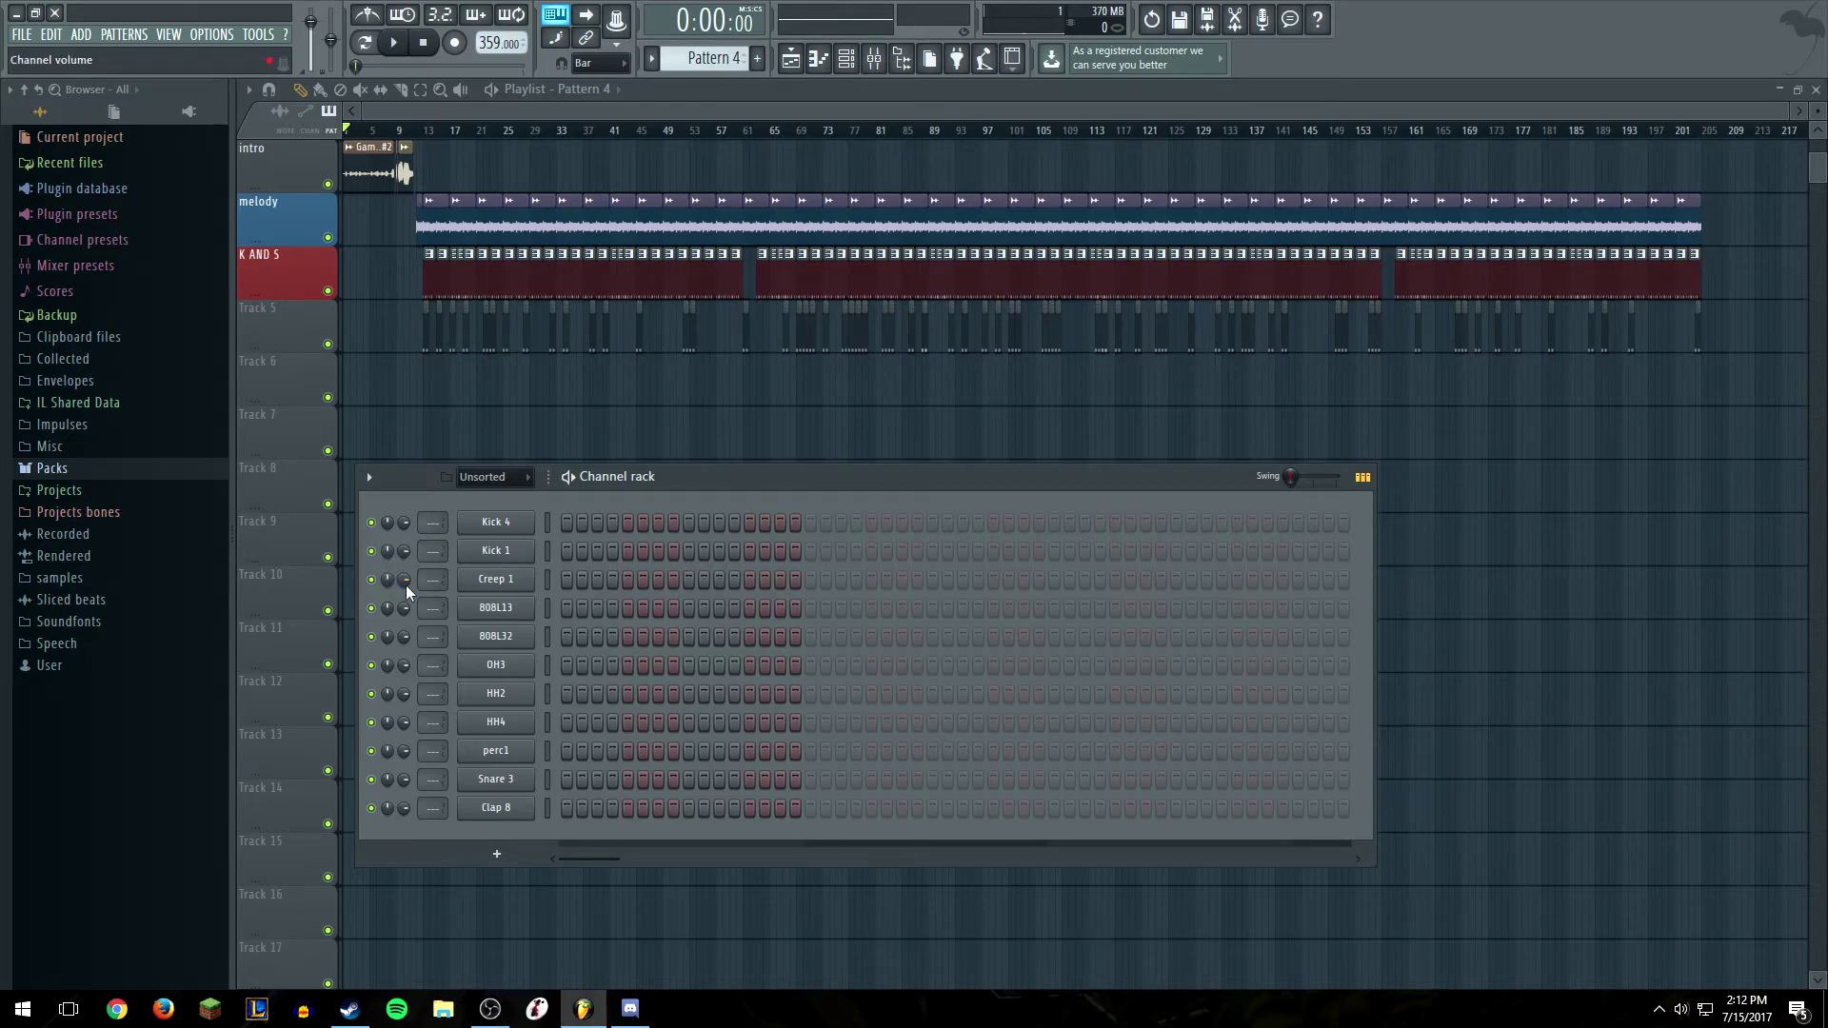
Rename playlist Track 5 as 8080
right_click(325, 310)
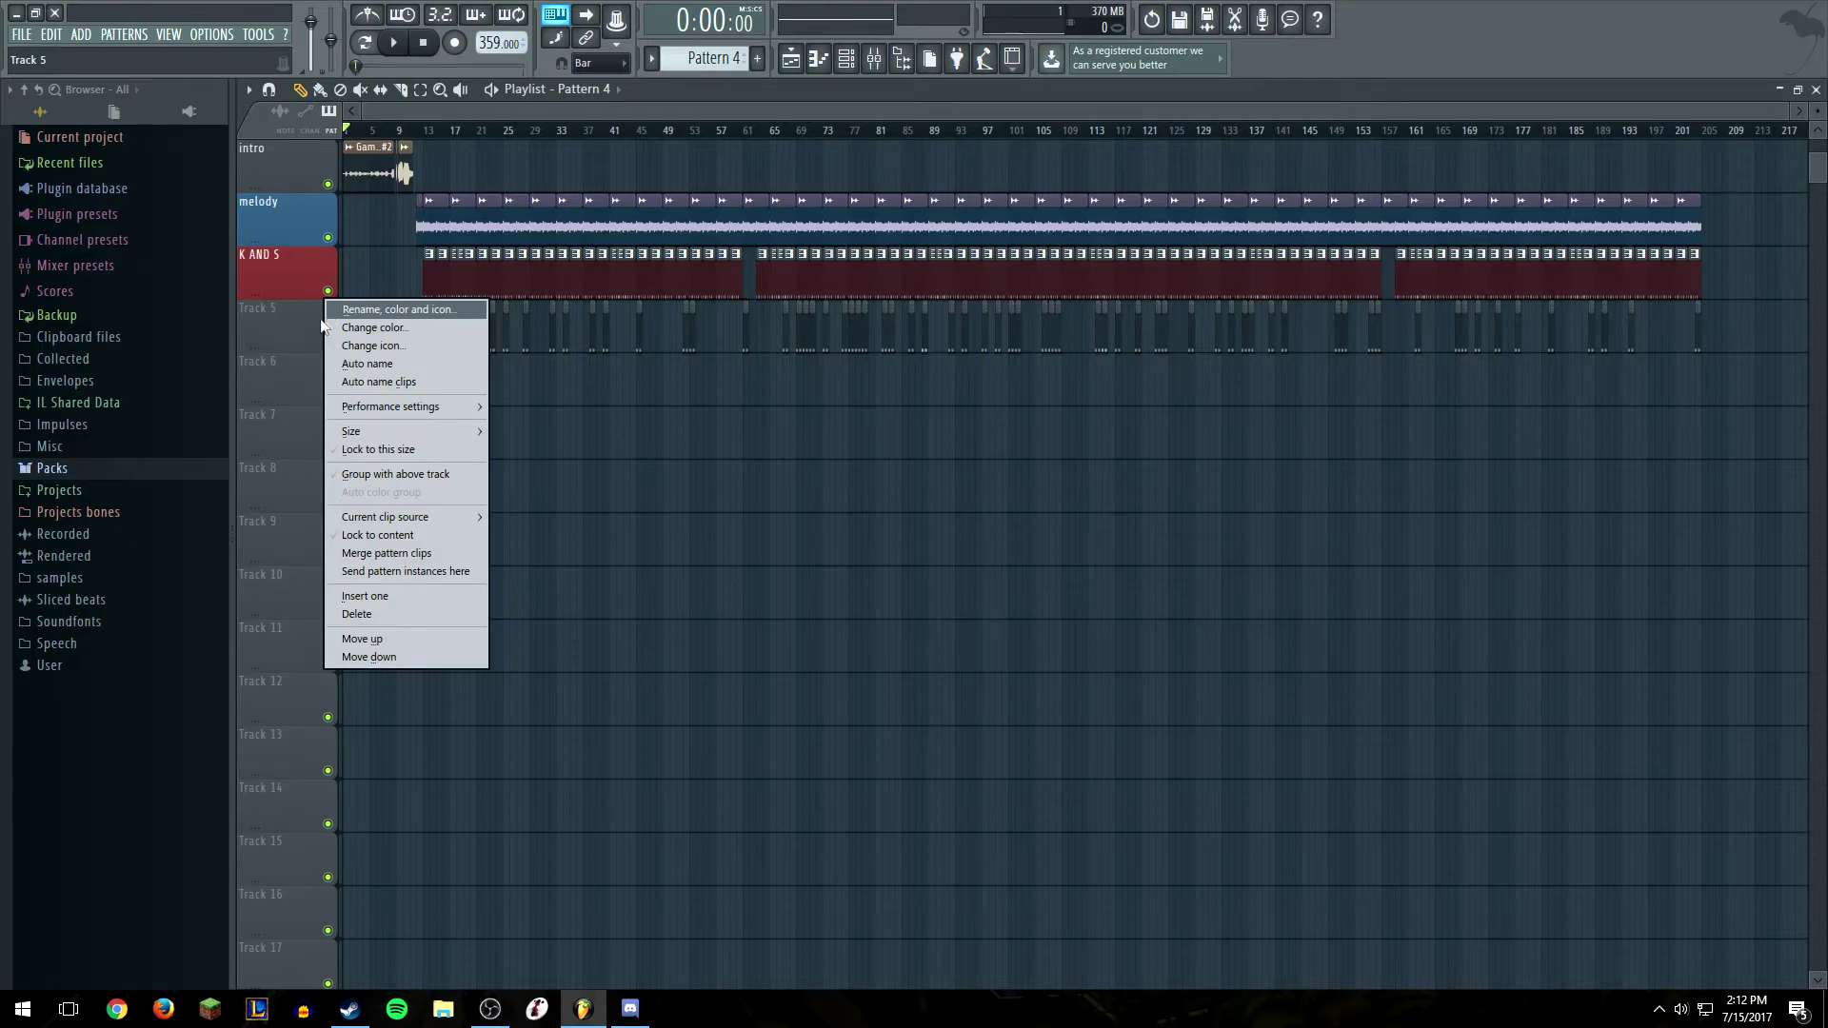
left_click(370, 314)
type("8080")
key("Return")
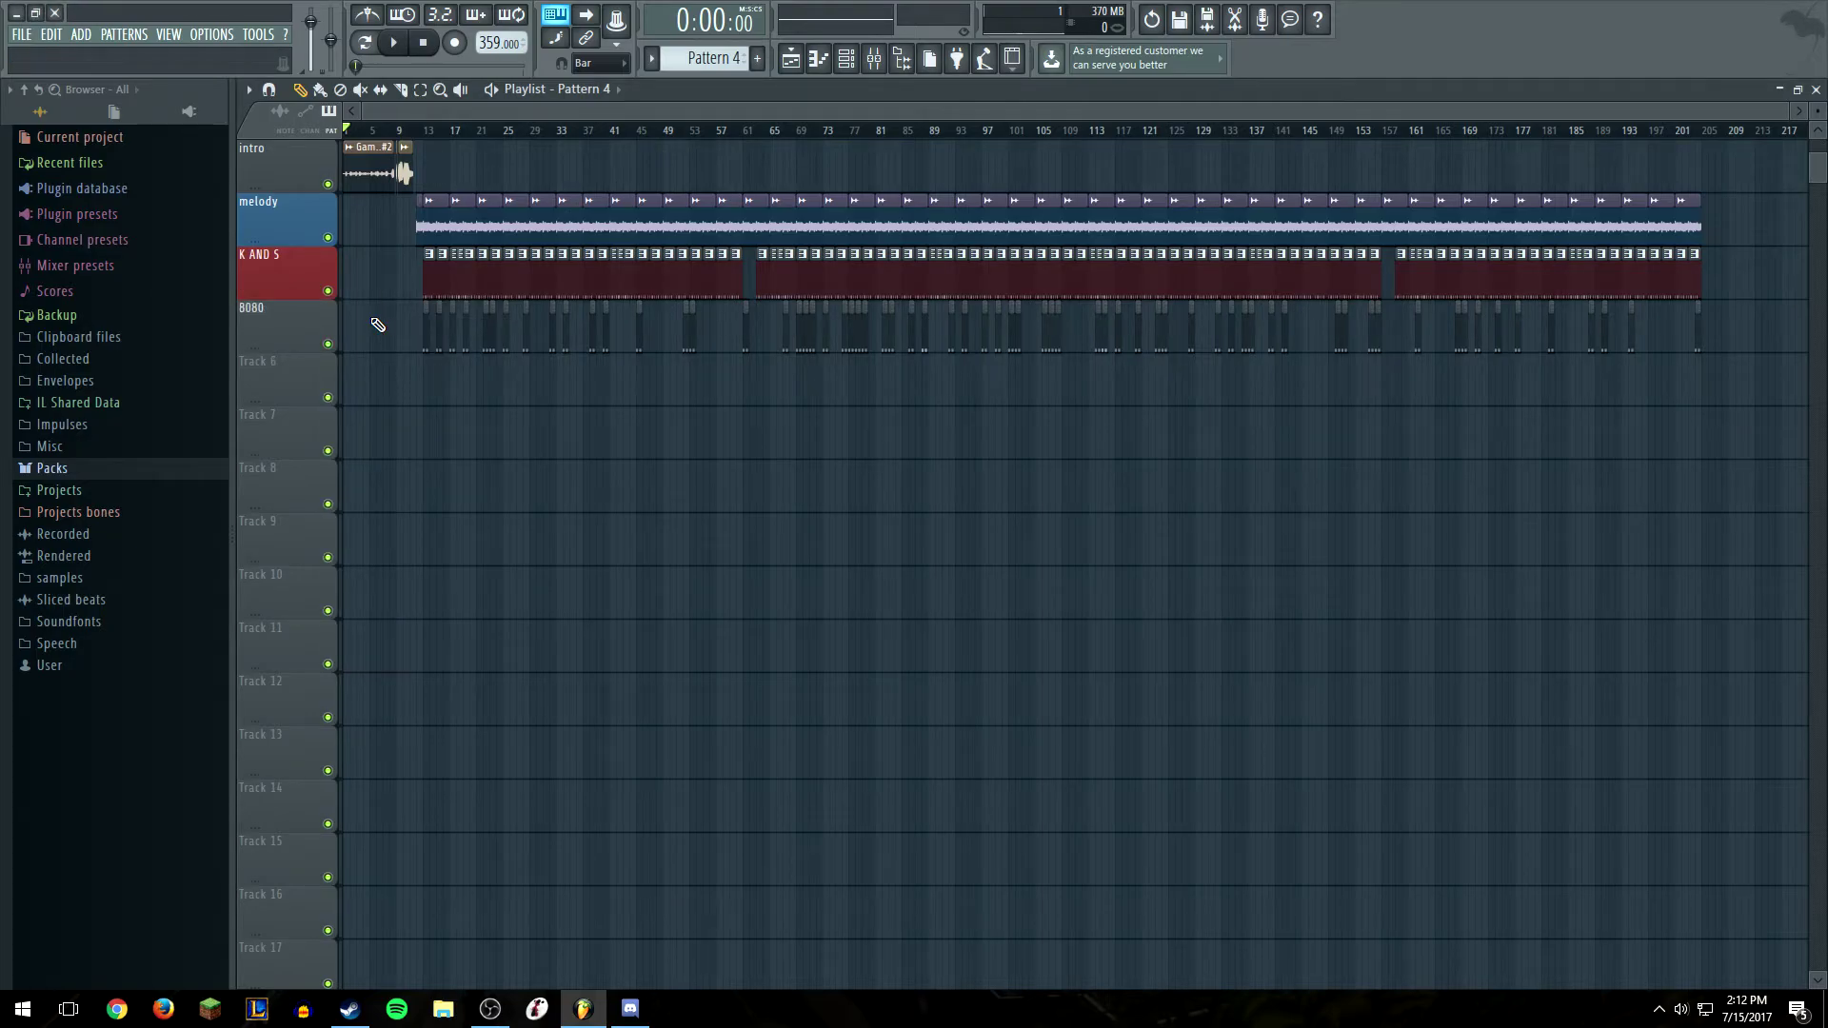
right_click(268, 363)
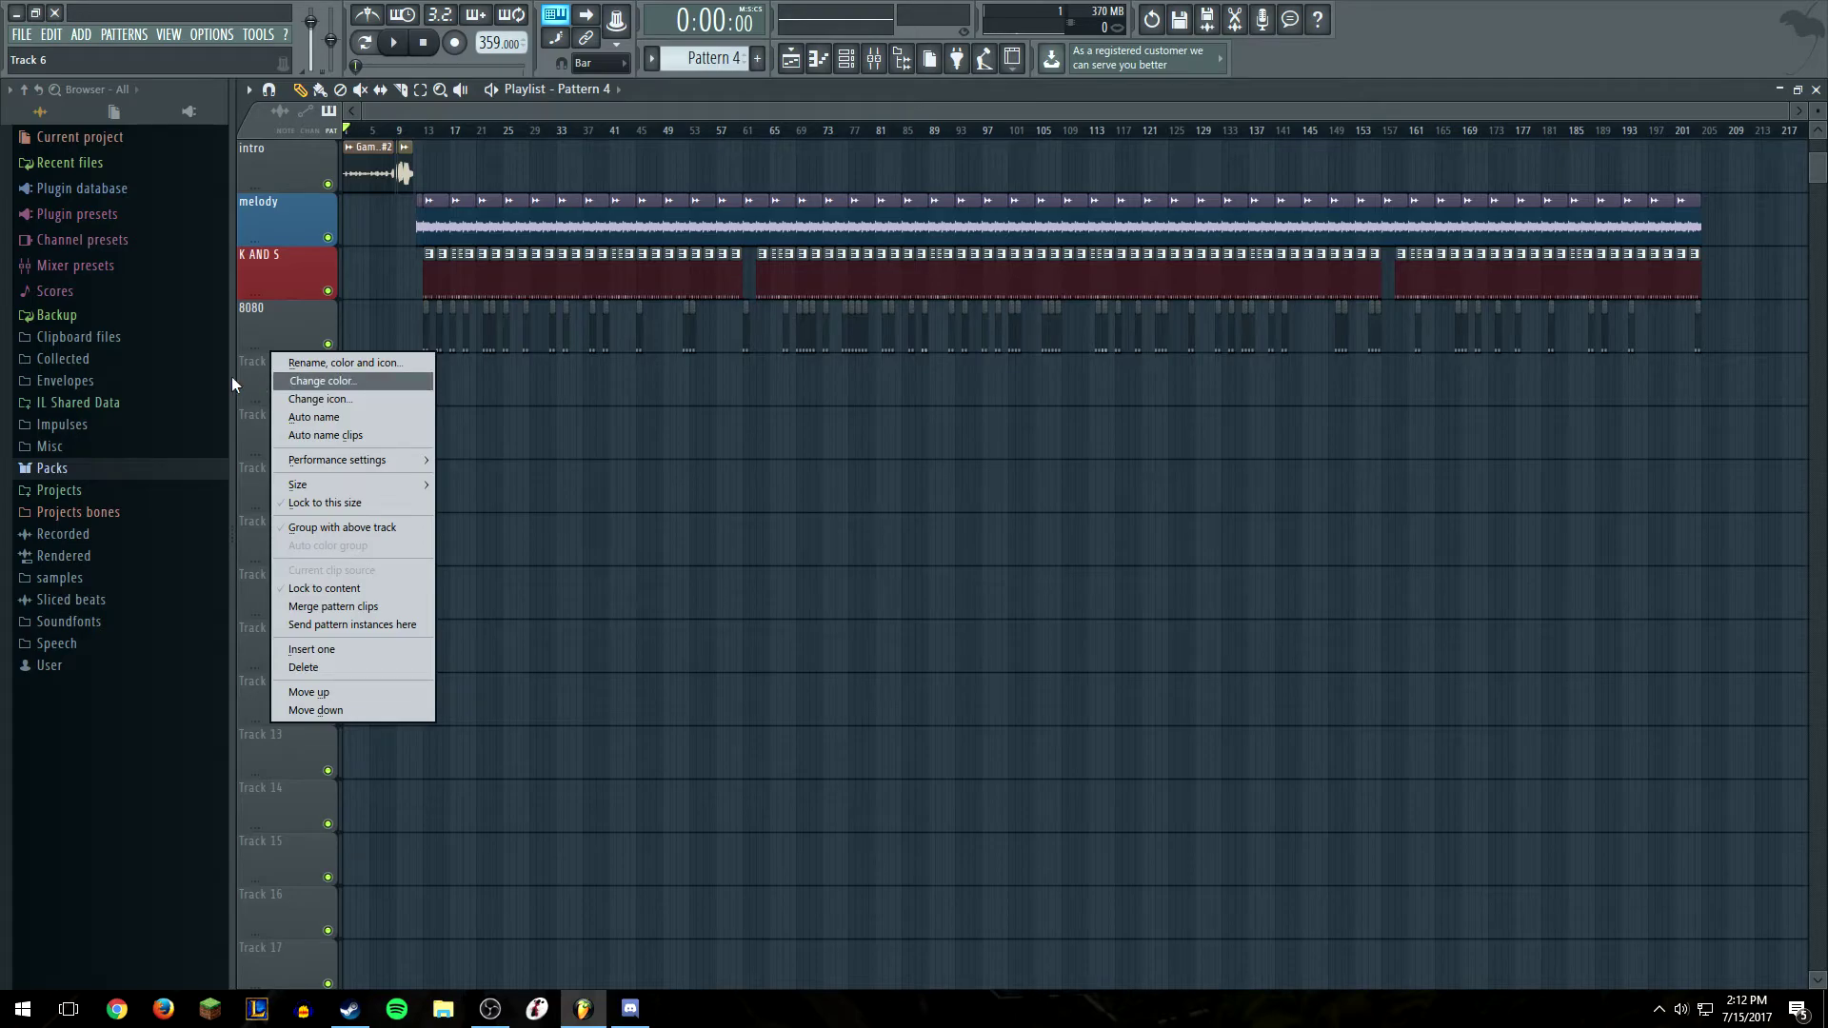
key("Escape")
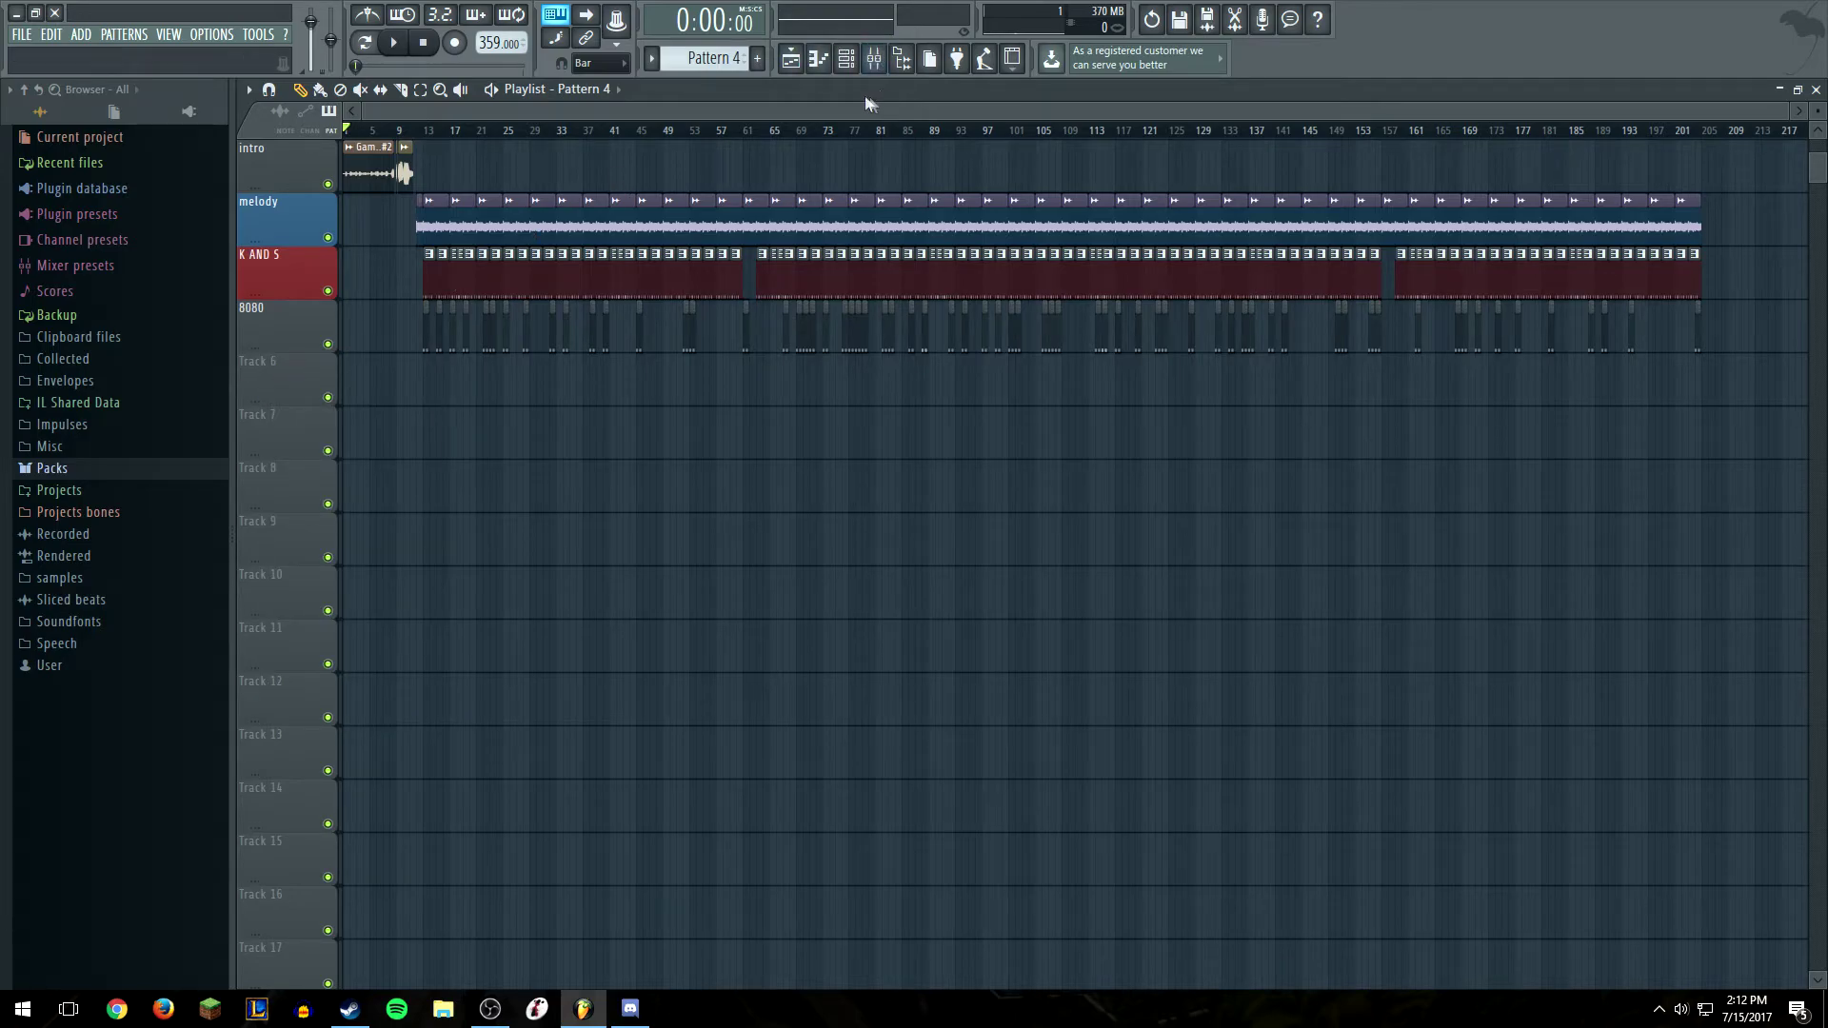
Bring up the channel rack for Pattern 4 and rename playlist Track 6 as jrehii
left_click(846, 61)
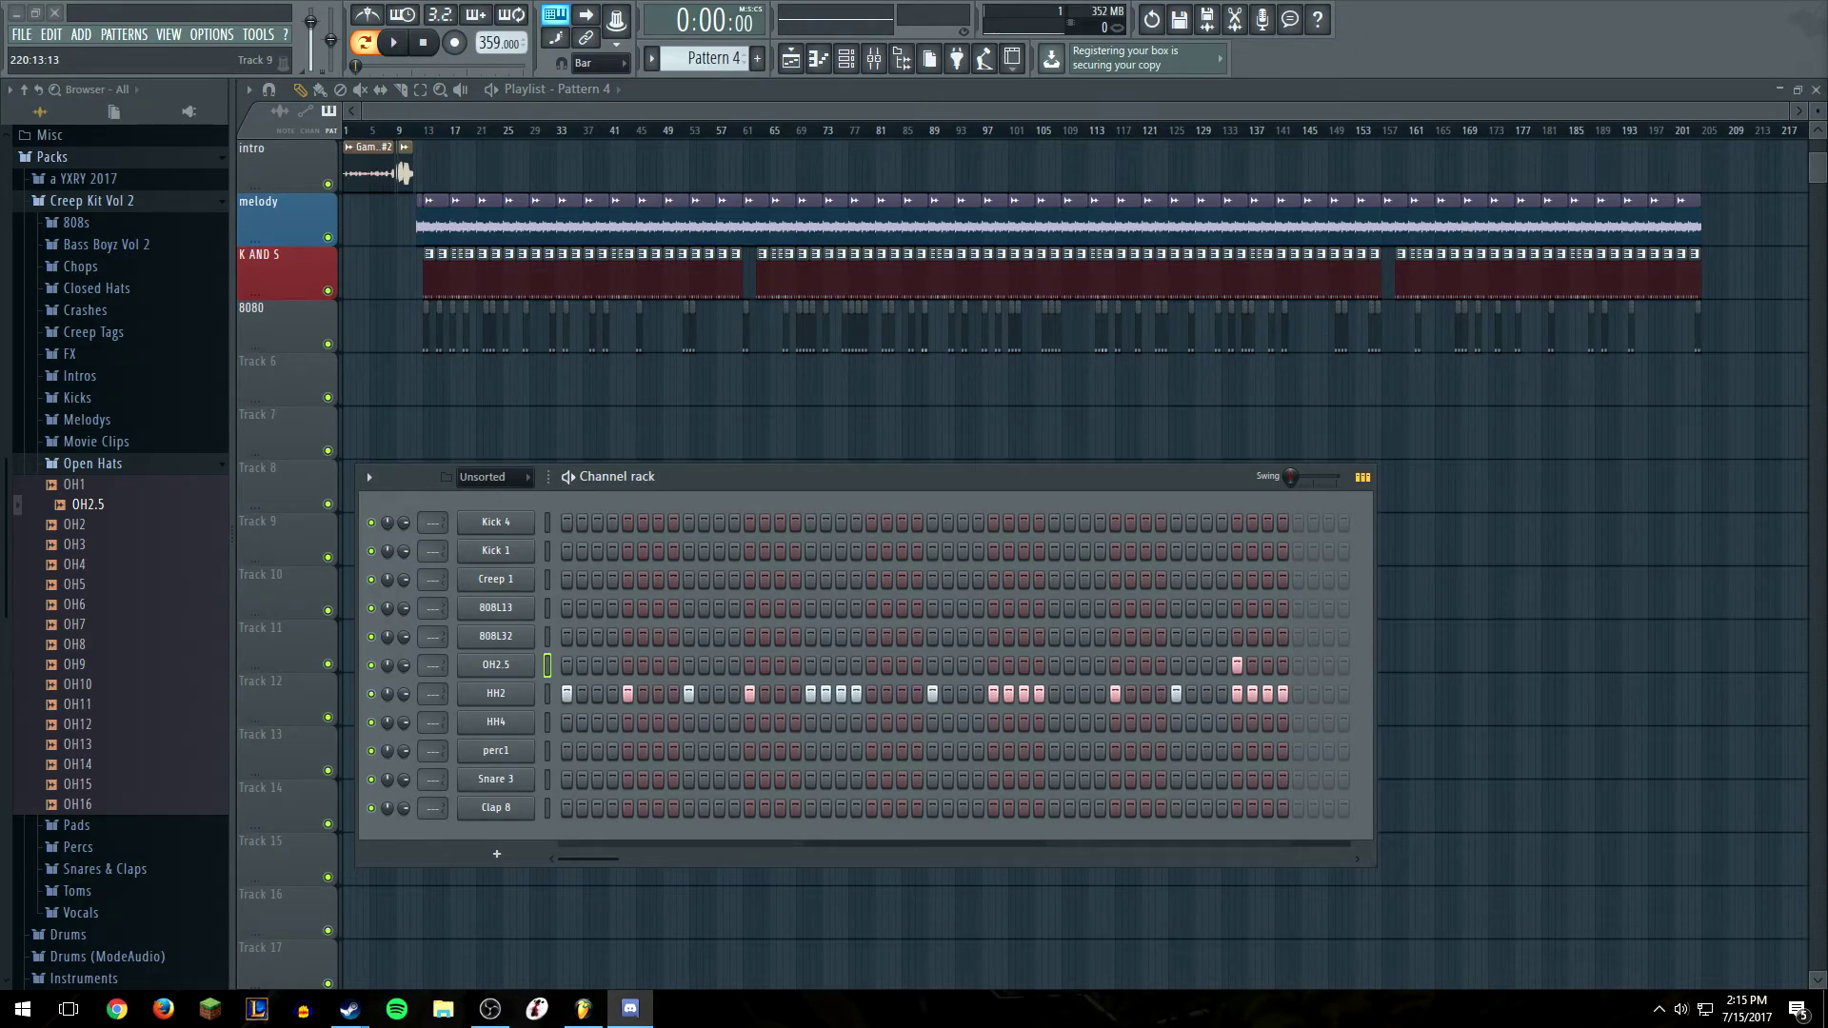
left_click(981, 476)
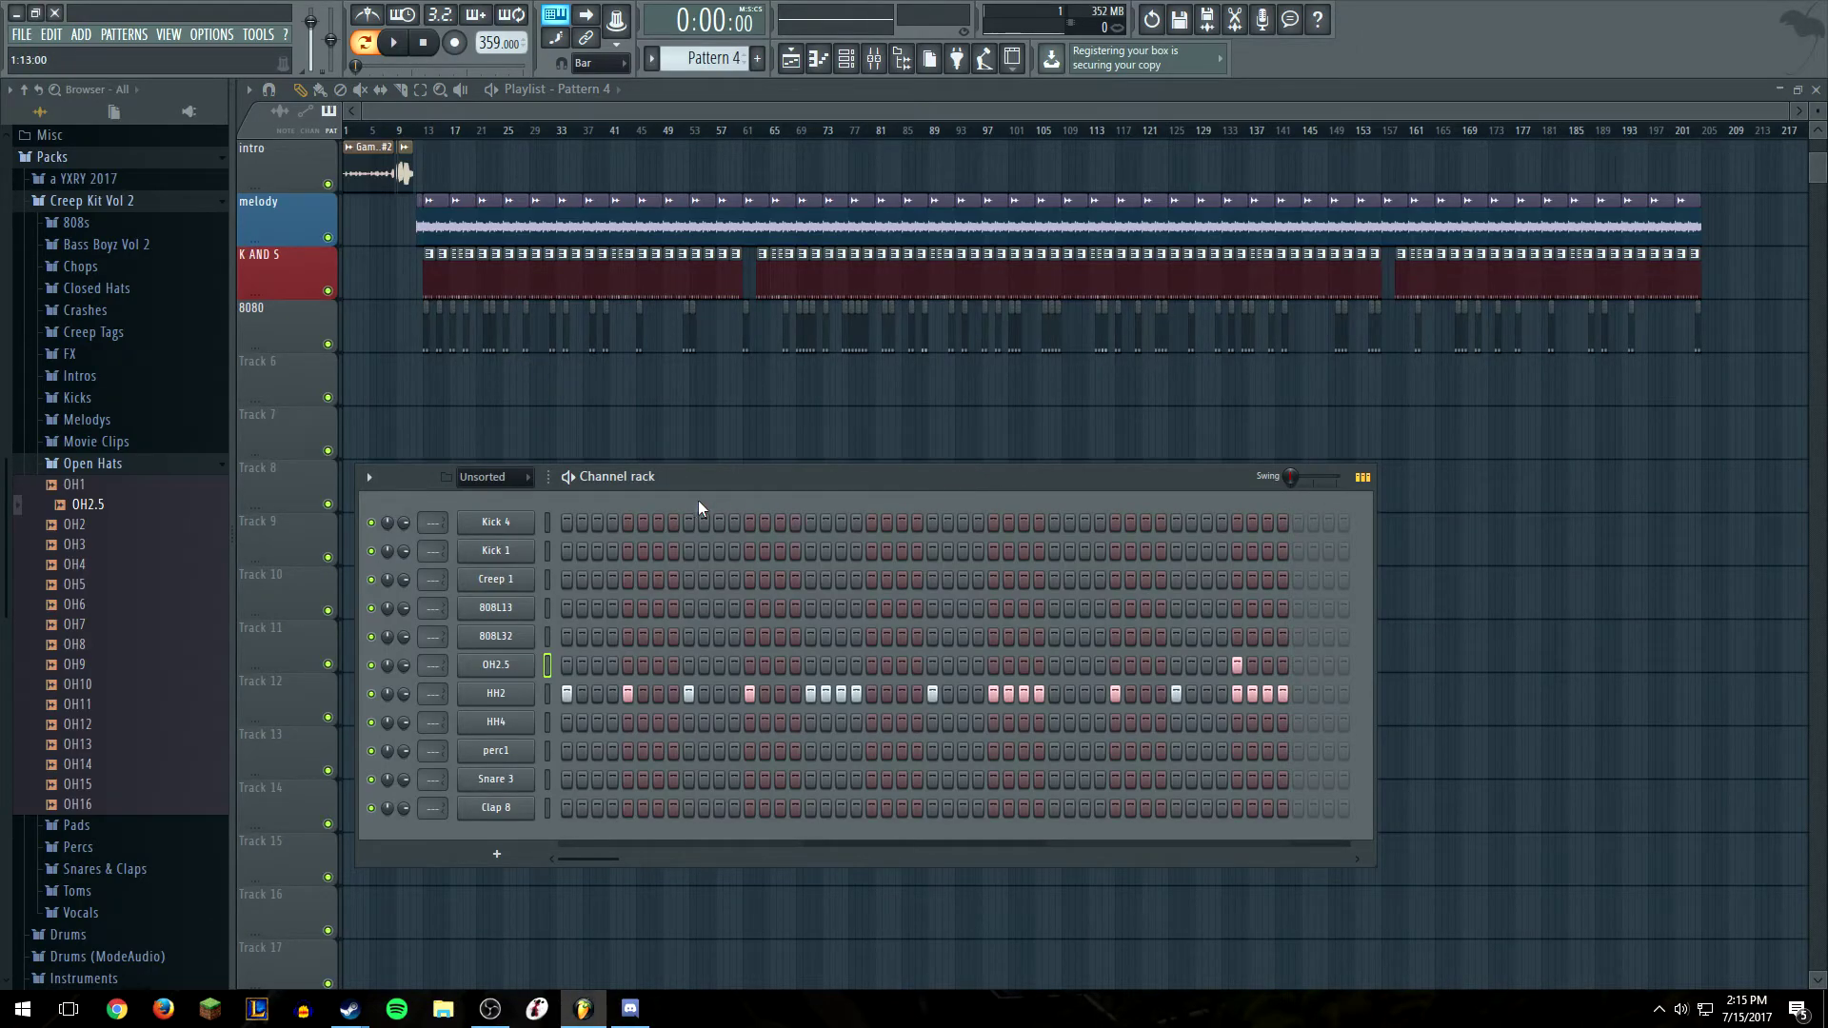
right_click(312, 379)
left_click(381, 364)
type("jrehii")
key("Return")
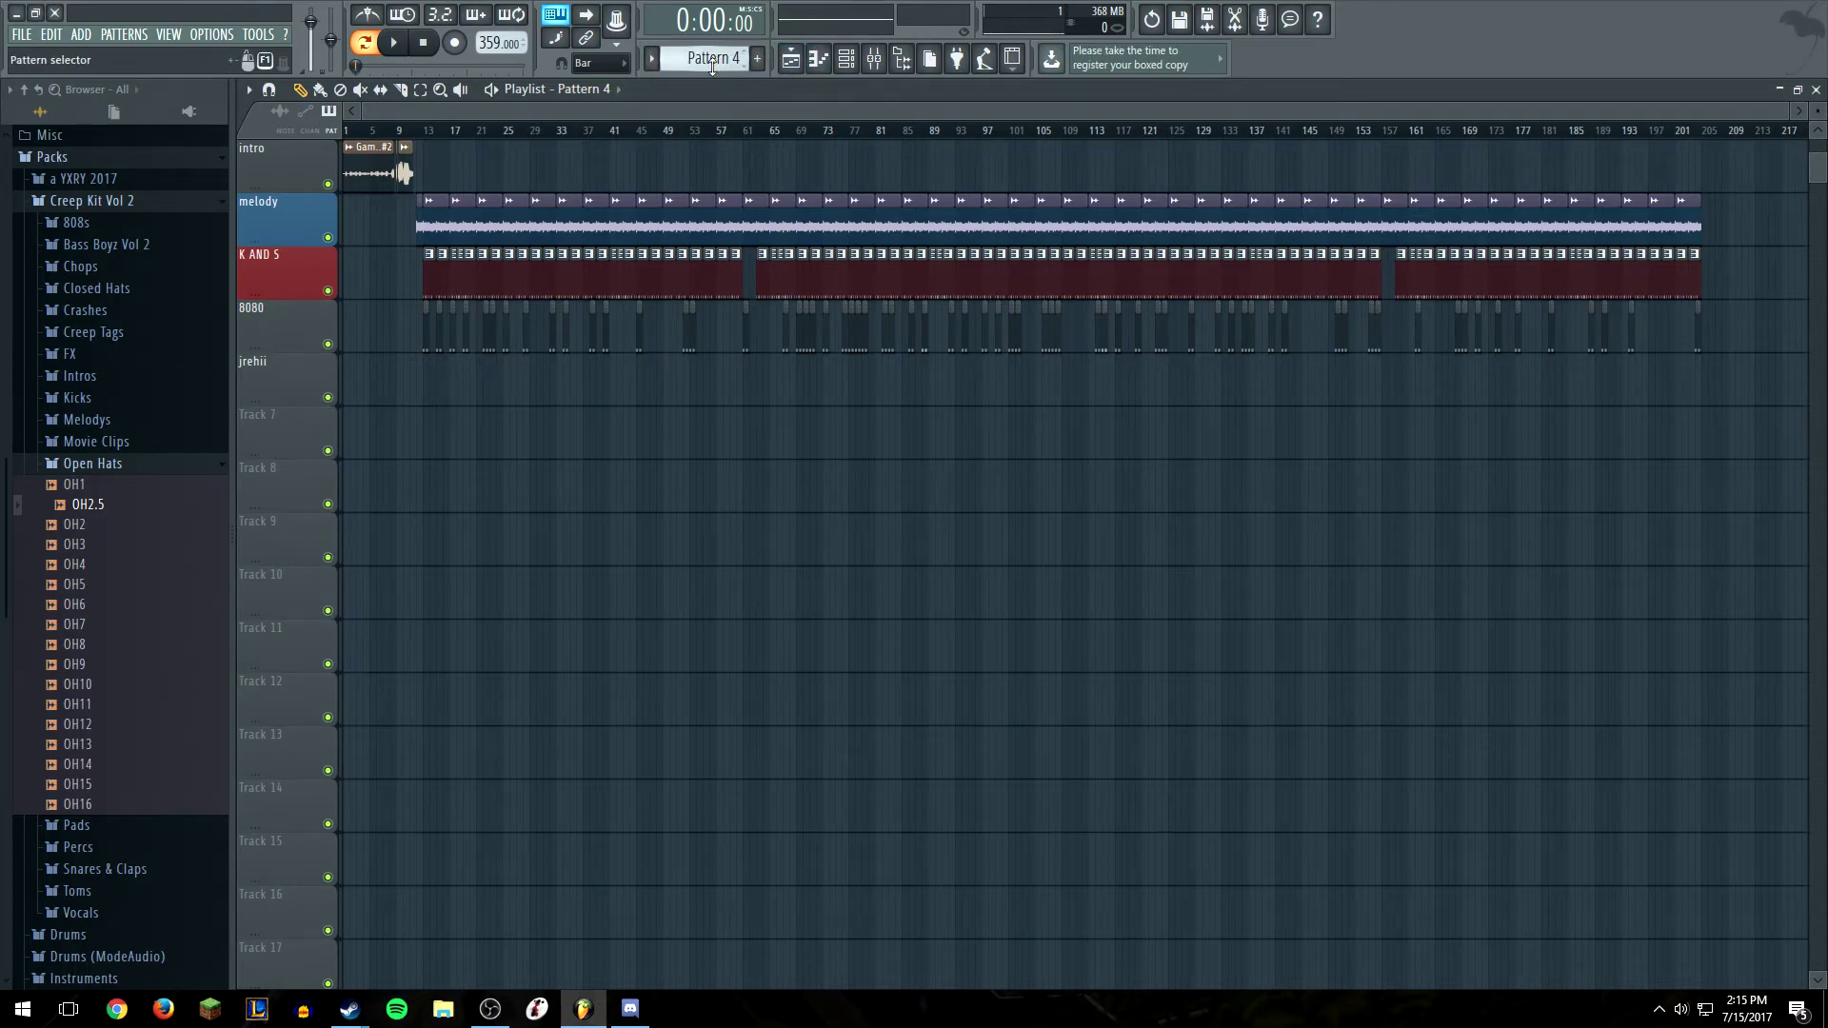
Try Pattern 4 clips at about bars 25 and 51 of the jrehii track, then delete them while auditioning from bar 20
scroll(713, 60, "down", 3)
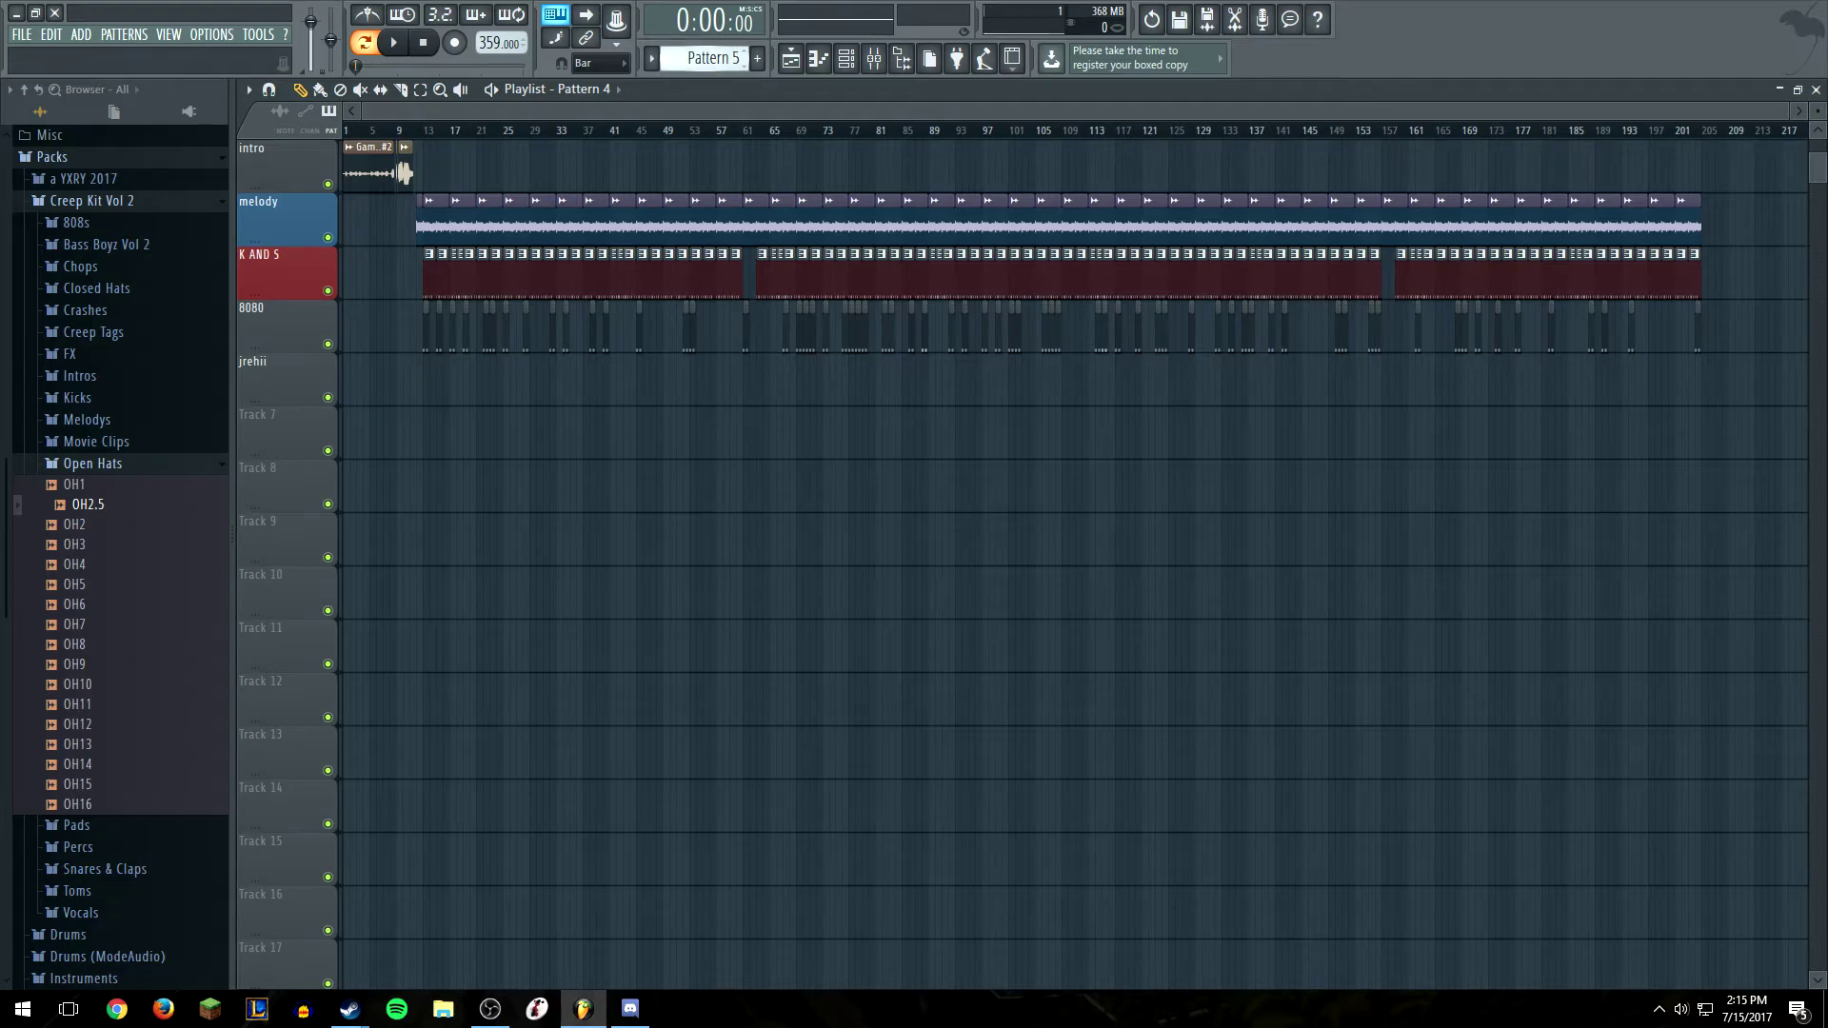
scroll(714, 59, "up", 1)
left_click(510, 371)
left_click(682, 371)
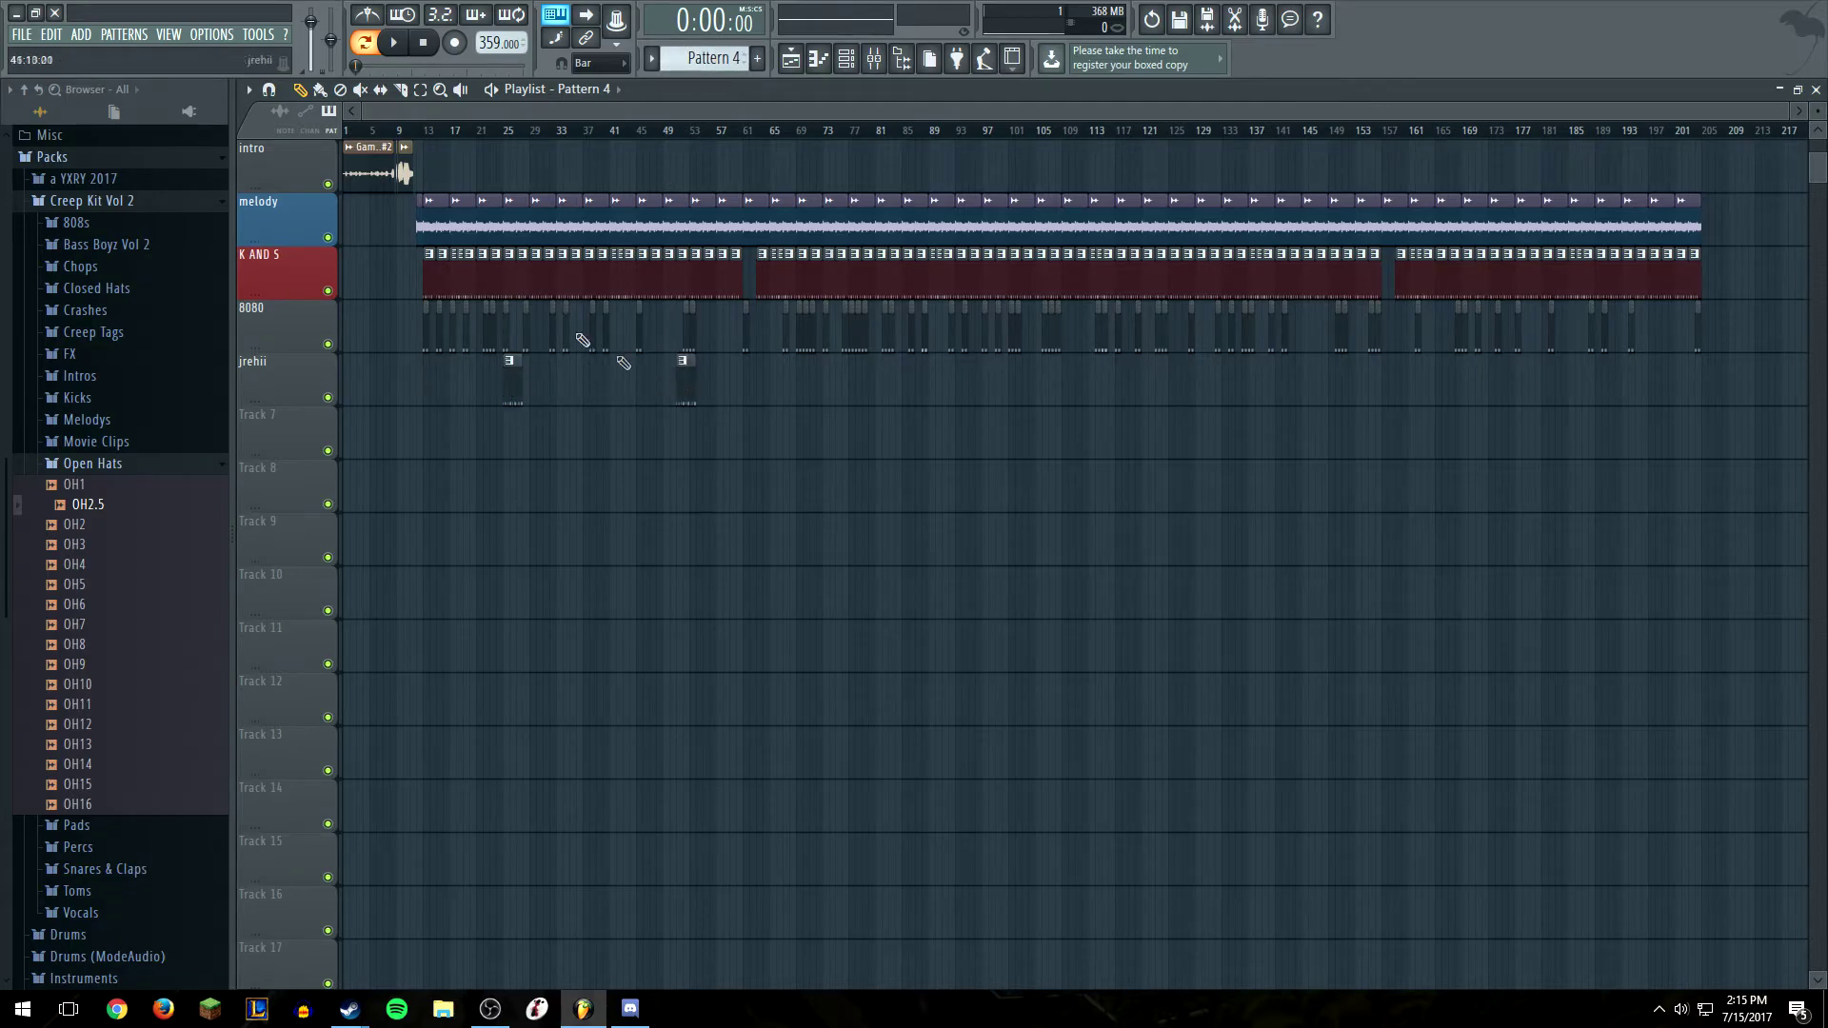
left_click(394, 43)
left_click(472, 130)
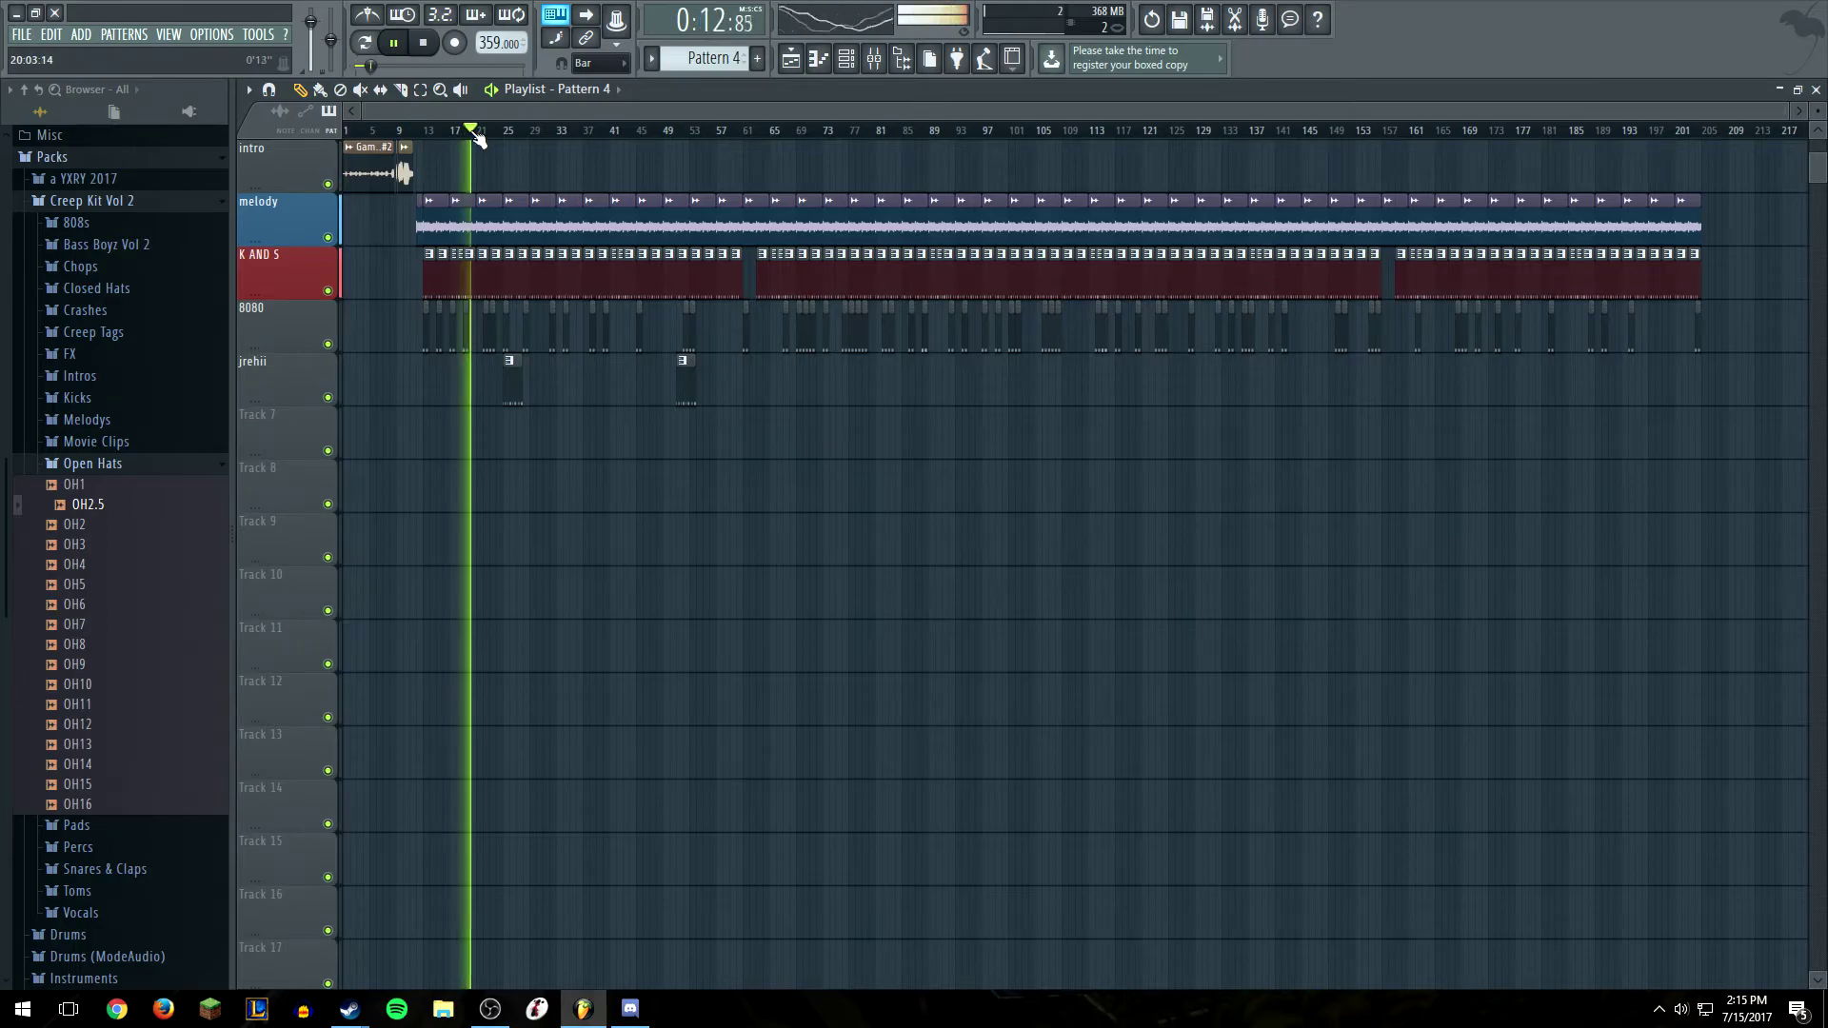
right_click(510, 376)
right_click(682, 381)
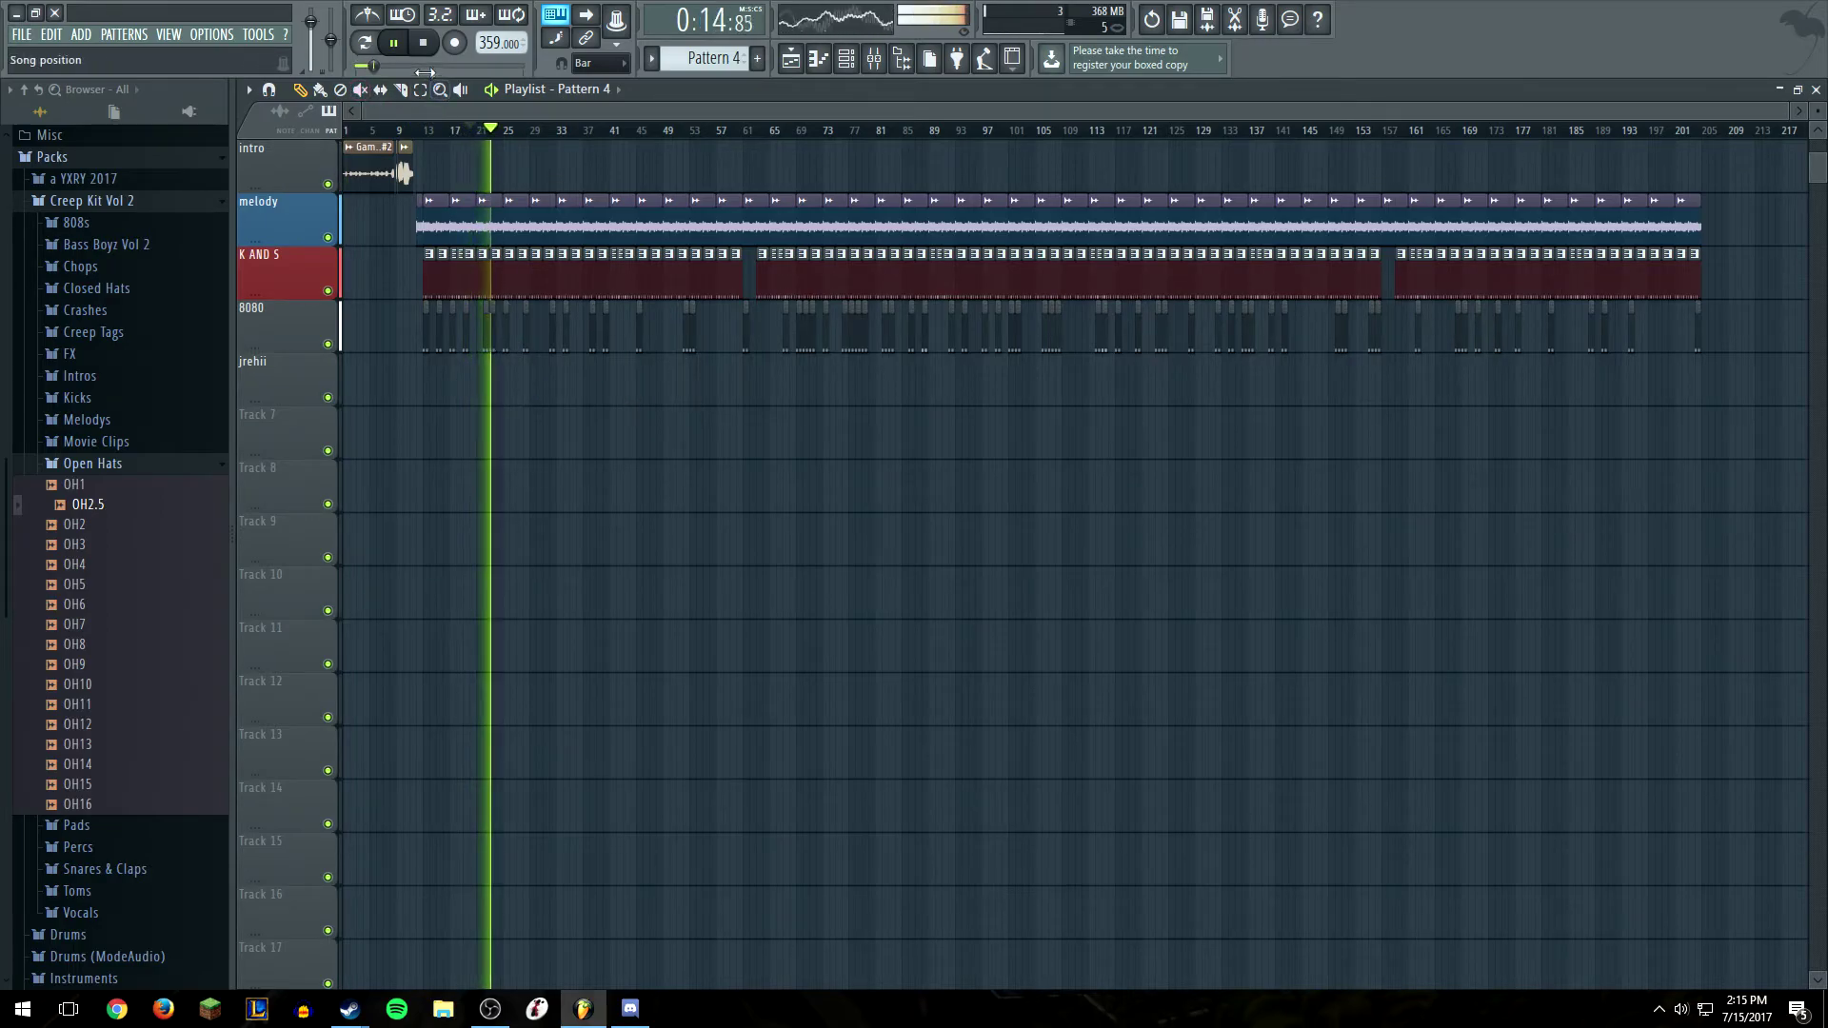
left_click(422, 44)
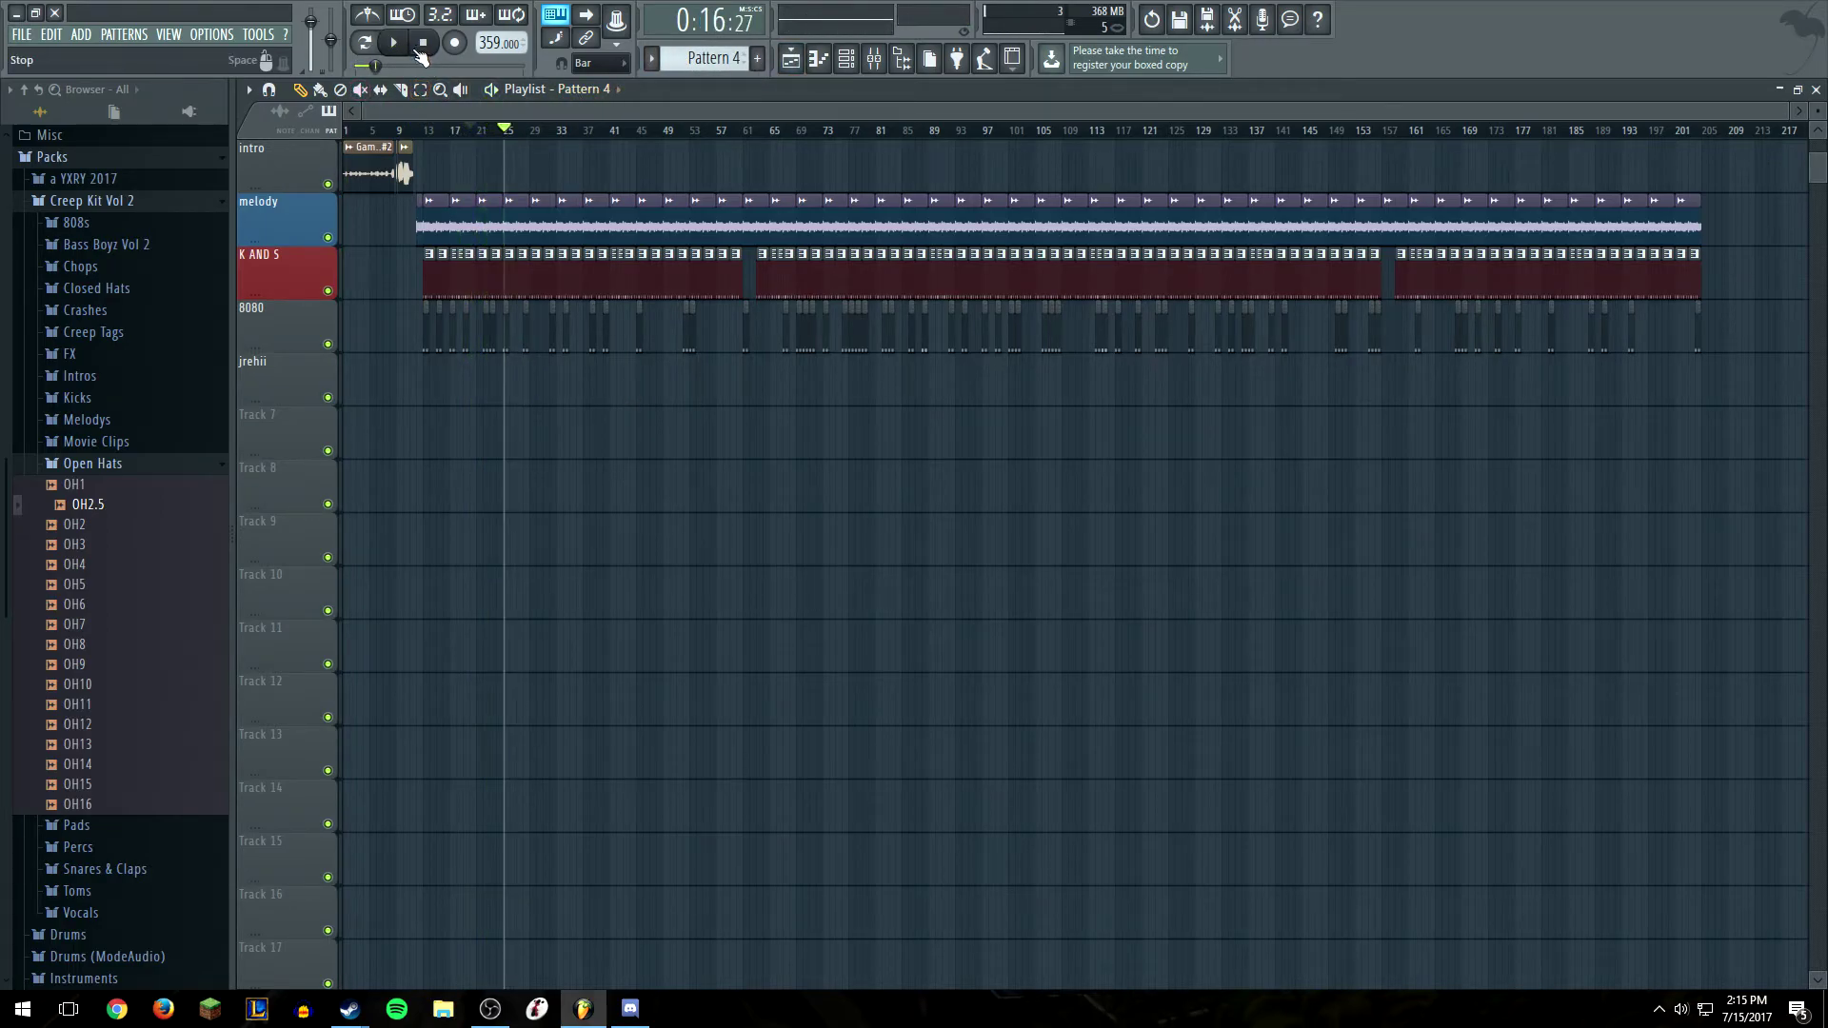
Paint Pattern 4 clips on the jrehii track from bar 13 to about 174 and from about 180 to the melody's end, then audition from bar 12
left_click(420, 130)
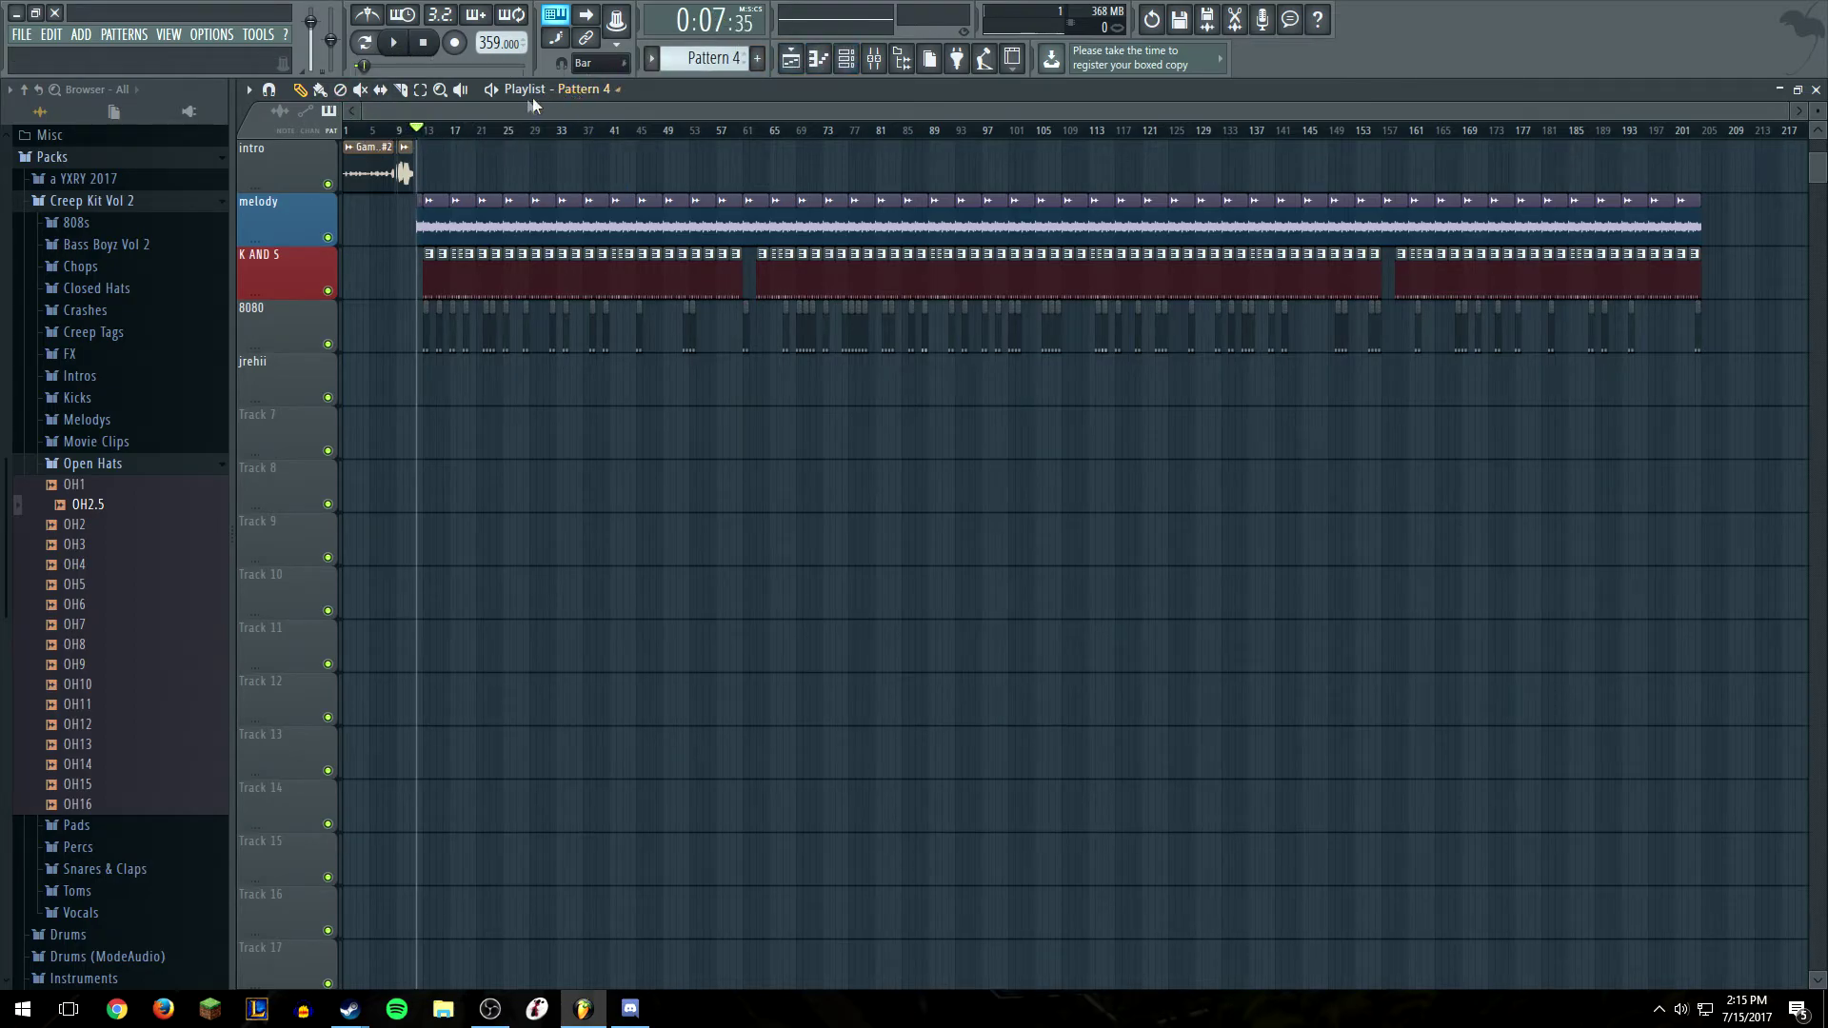
left_click_drag(432, 389, 1467, 450)
left_click_drag(1547, 400, 1763, 397)
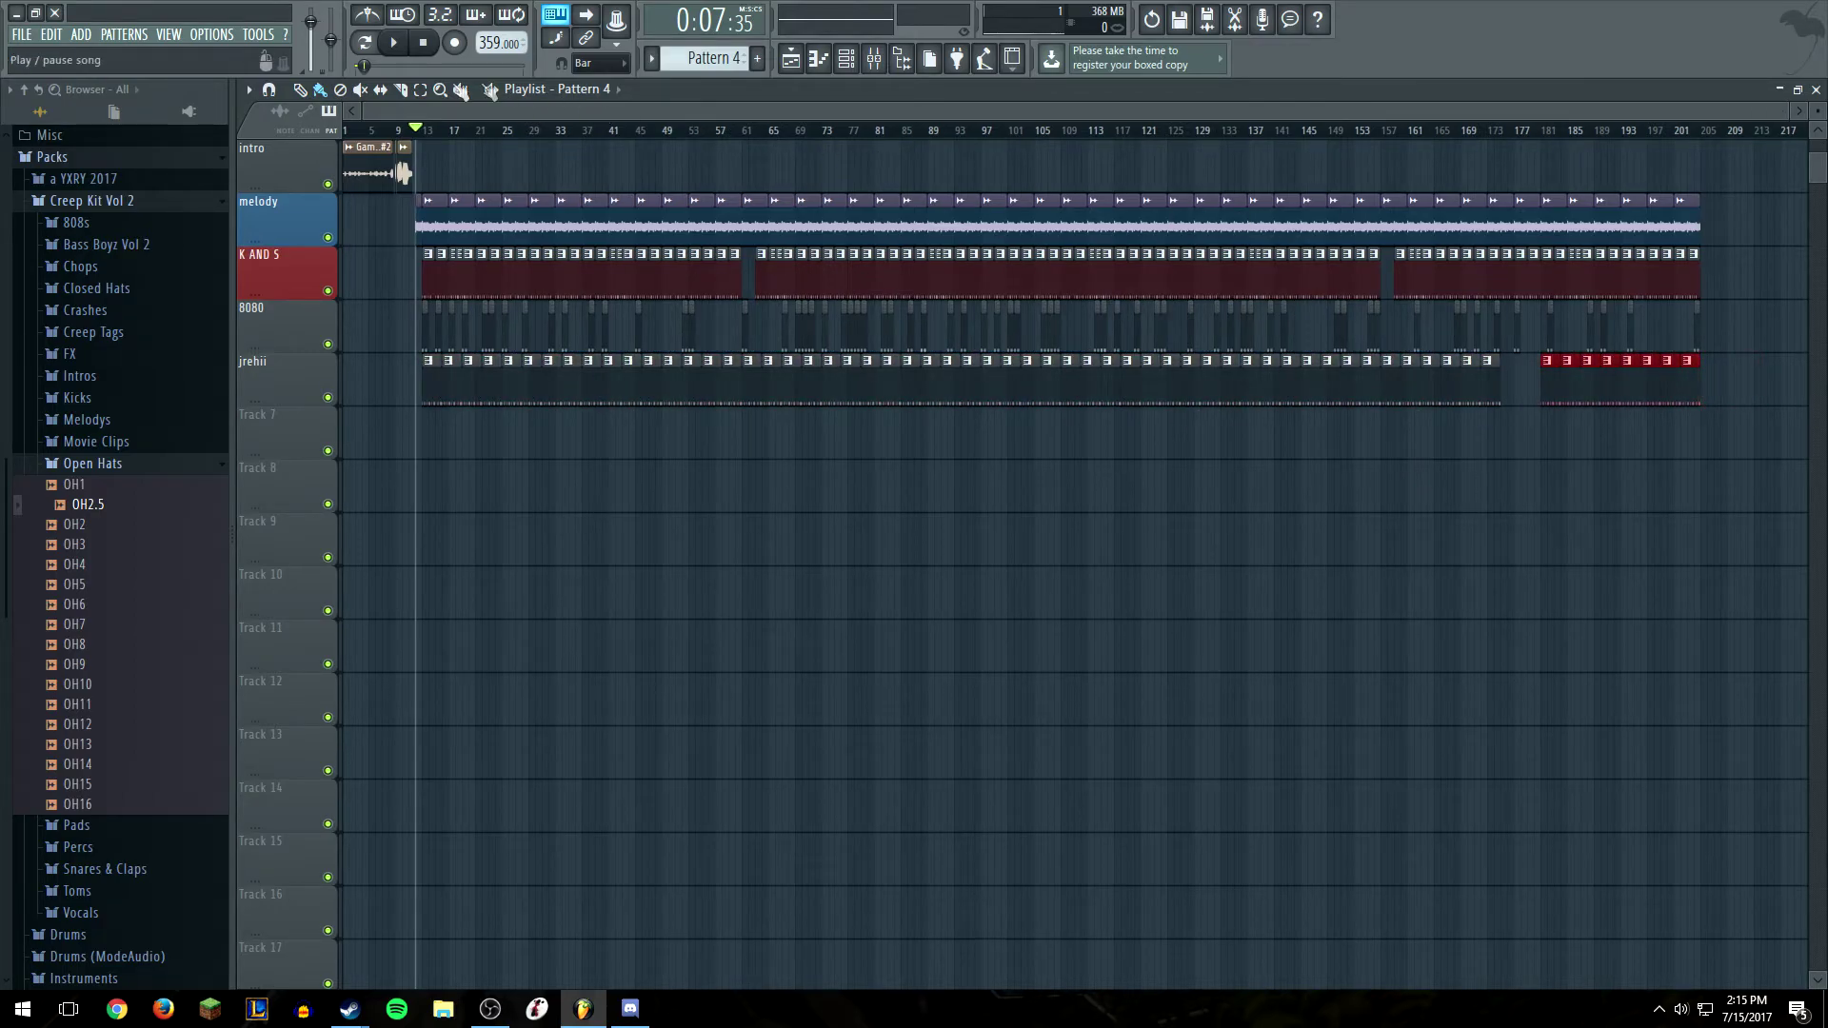
left_click(394, 45)
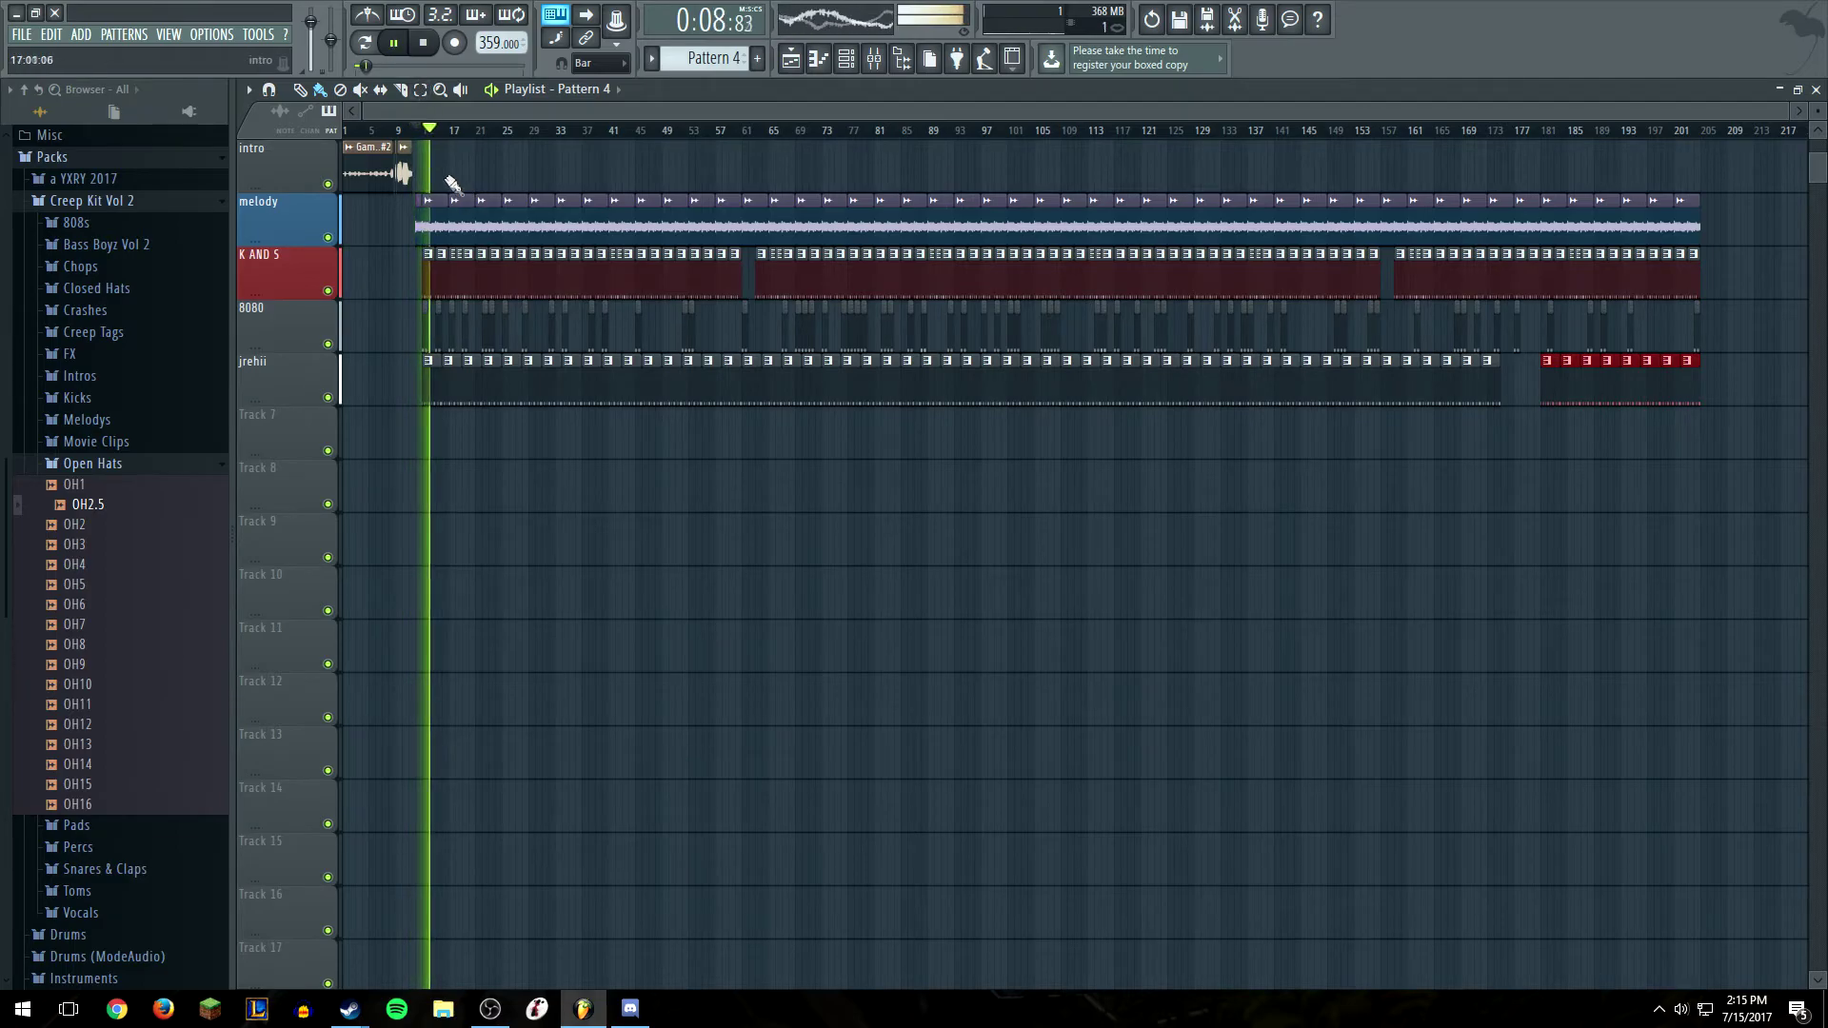
key("space")
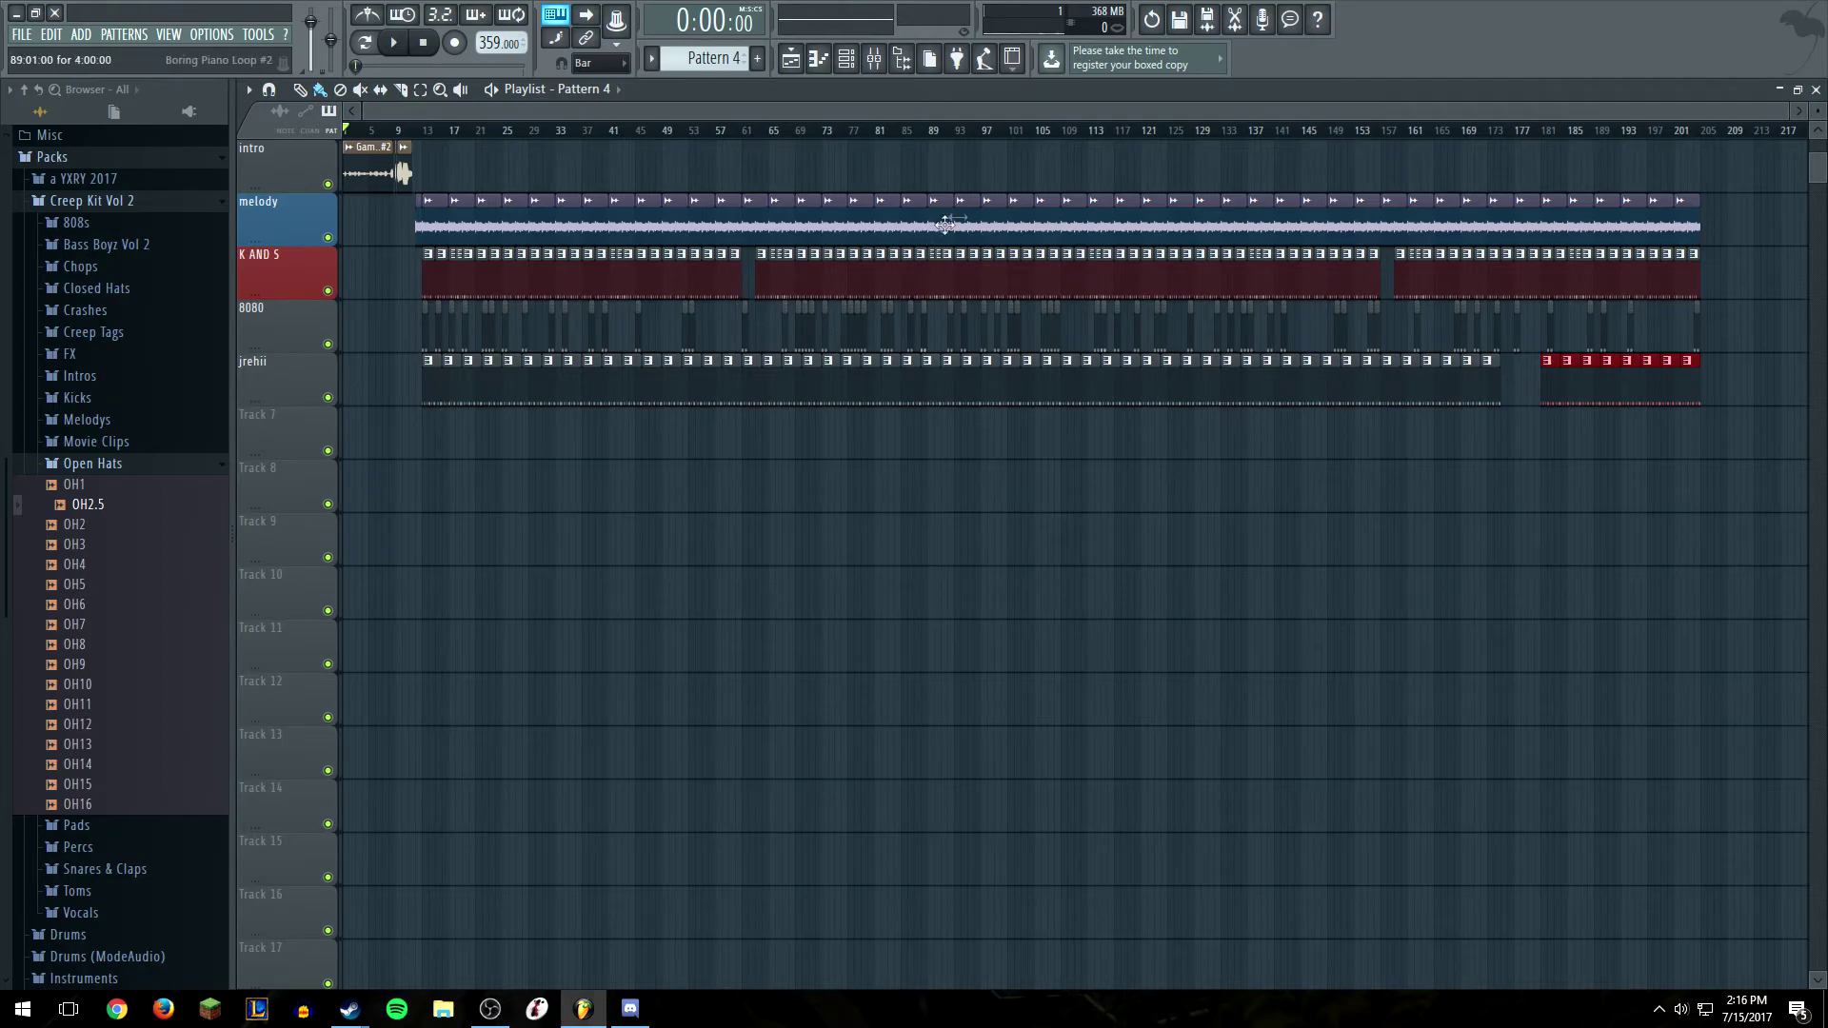
Filter the channel rack to audio channels and place the Captain Murphy acapella on Track 7 starting at bar 13
left_click(150, 464)
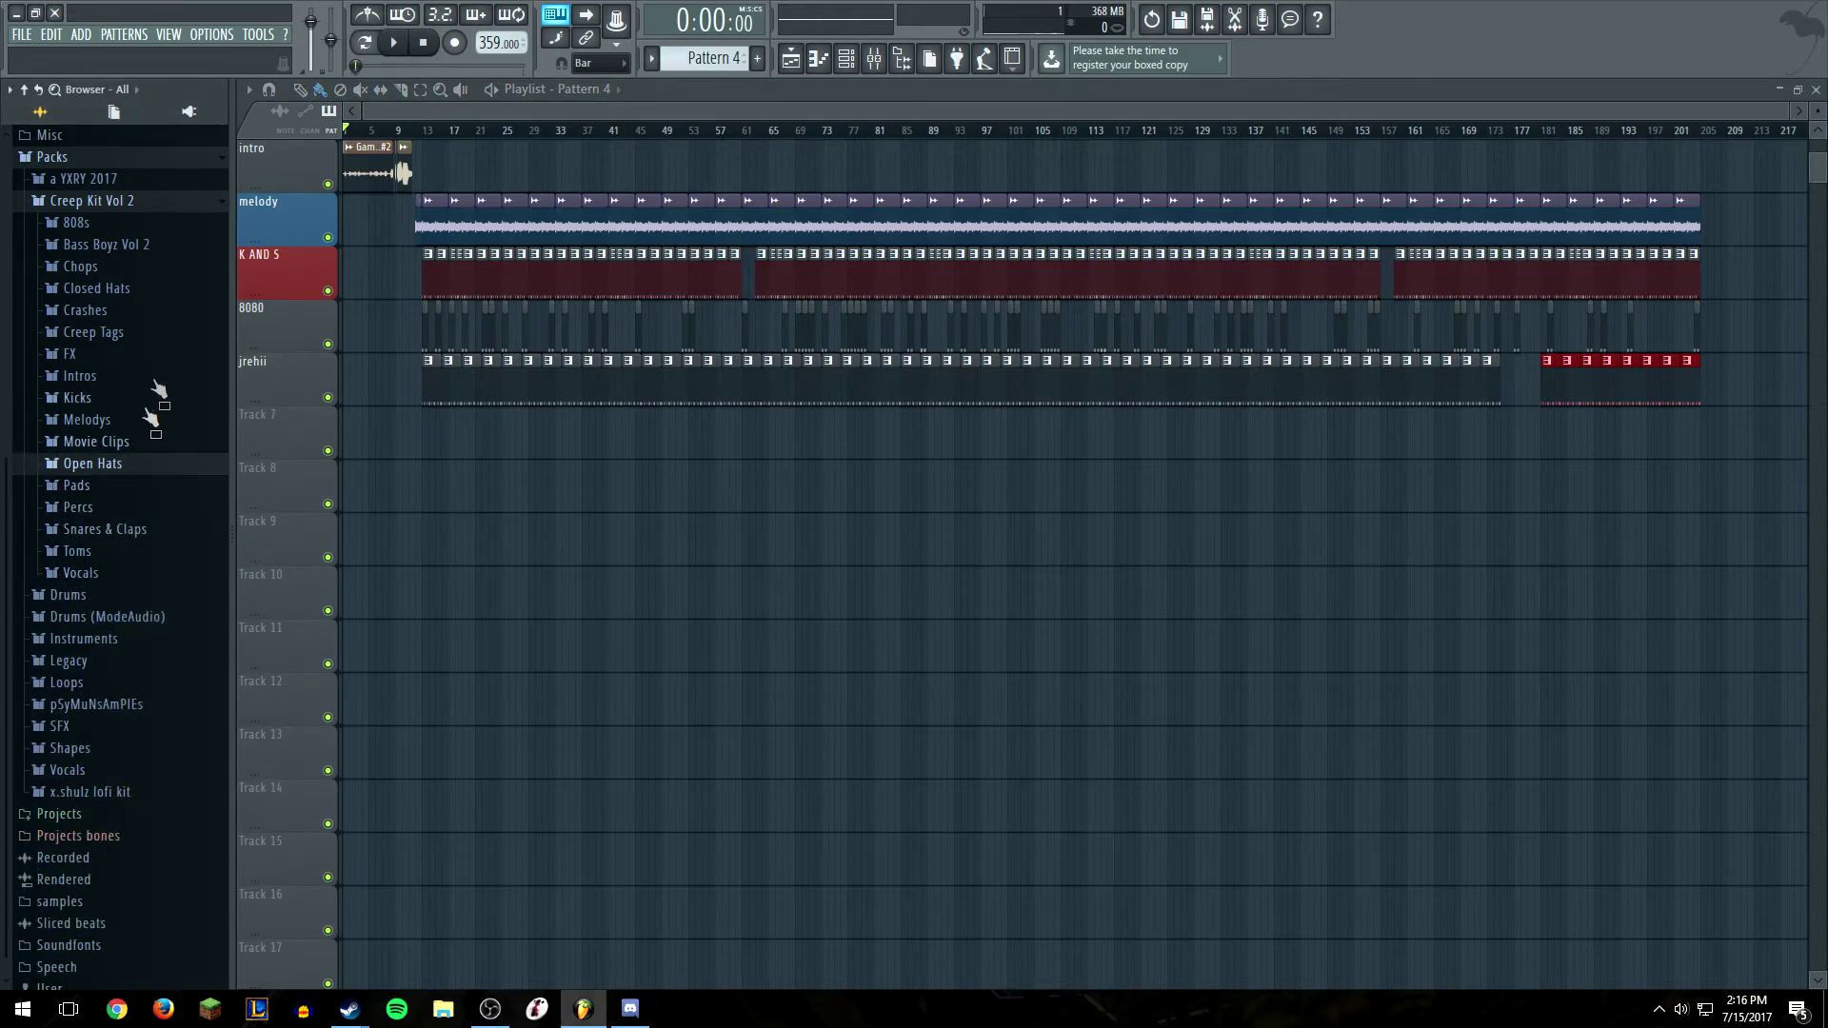
left_click(818, 58)
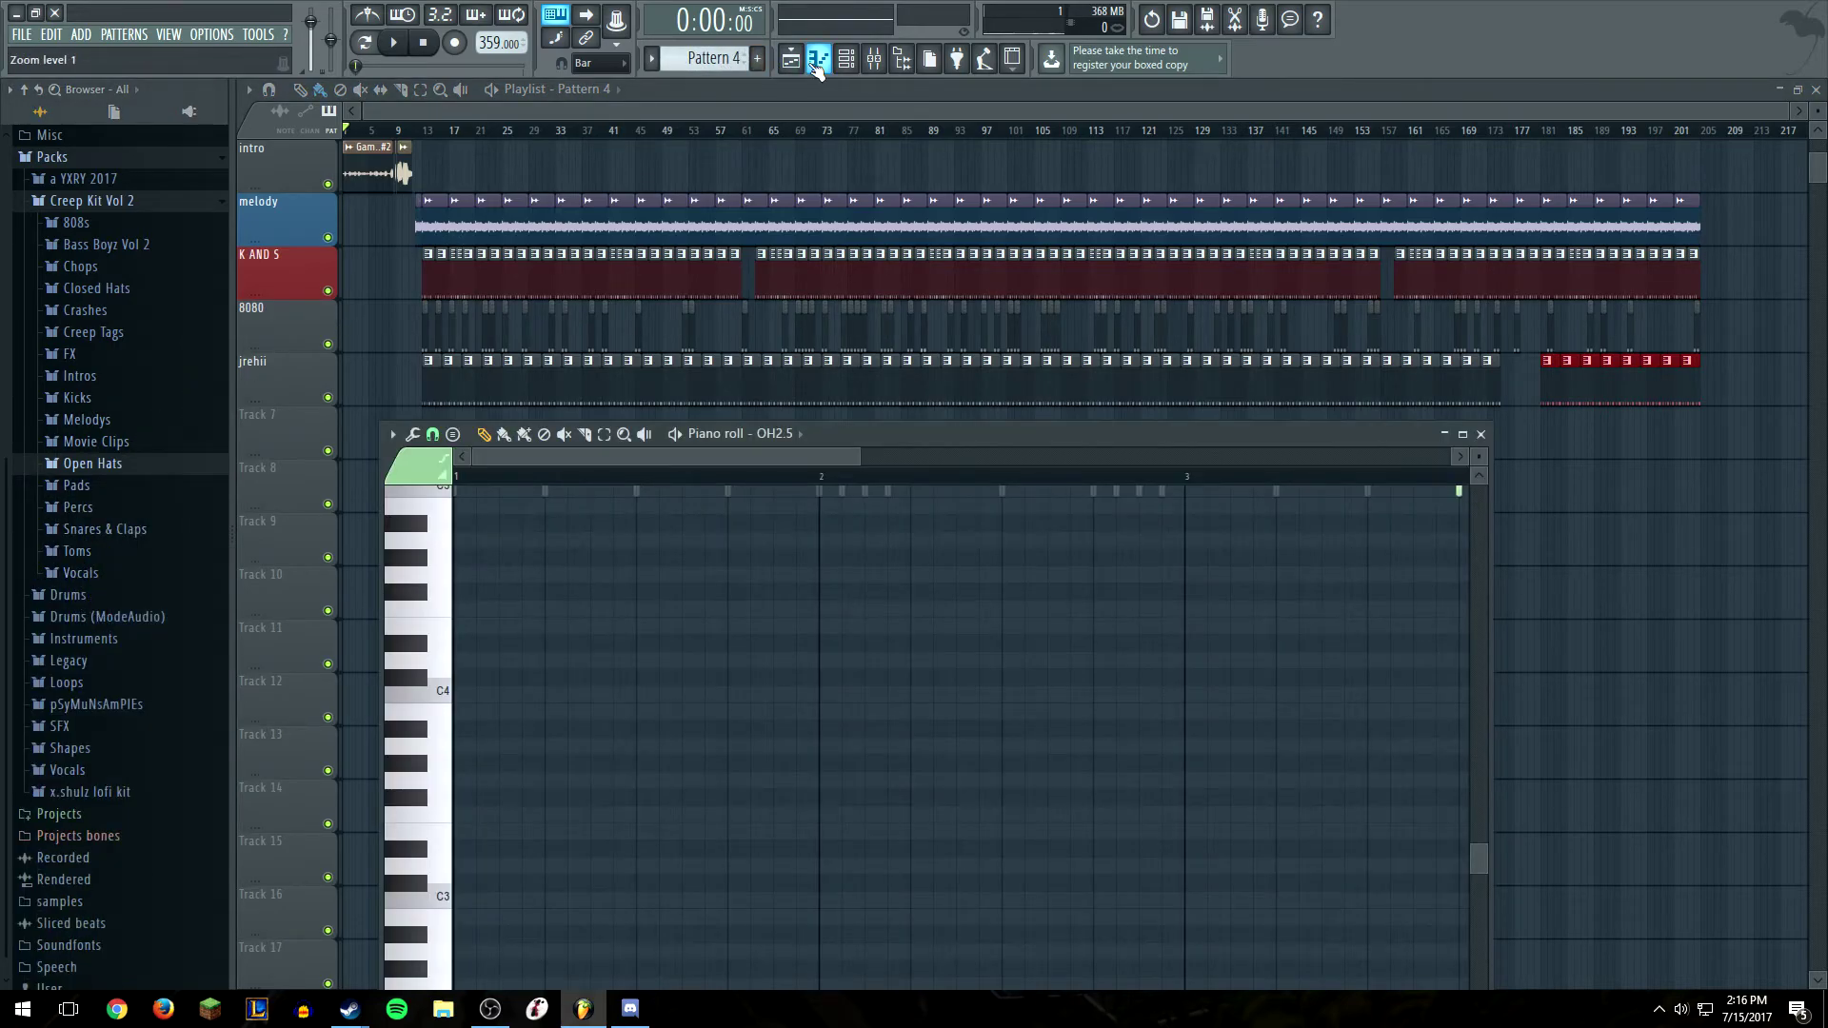
left_click(846, 59)
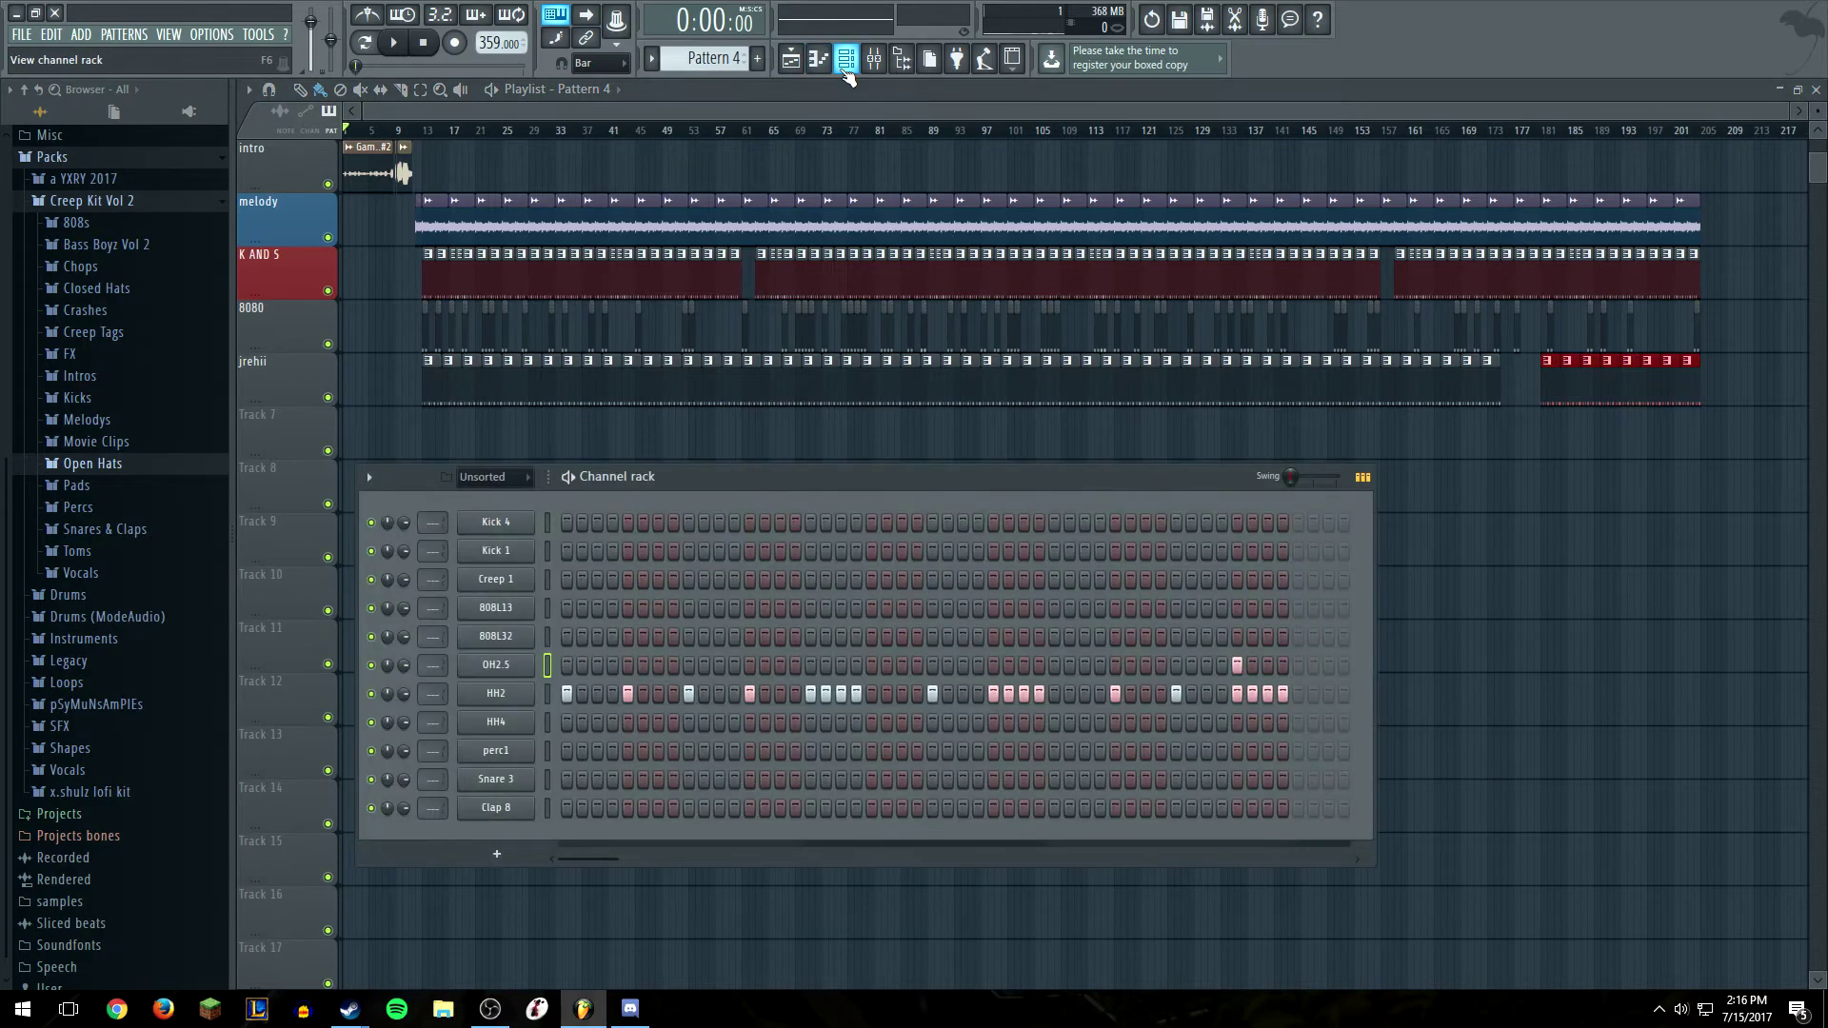
left_click(493, 477)
left_click(507, 520)
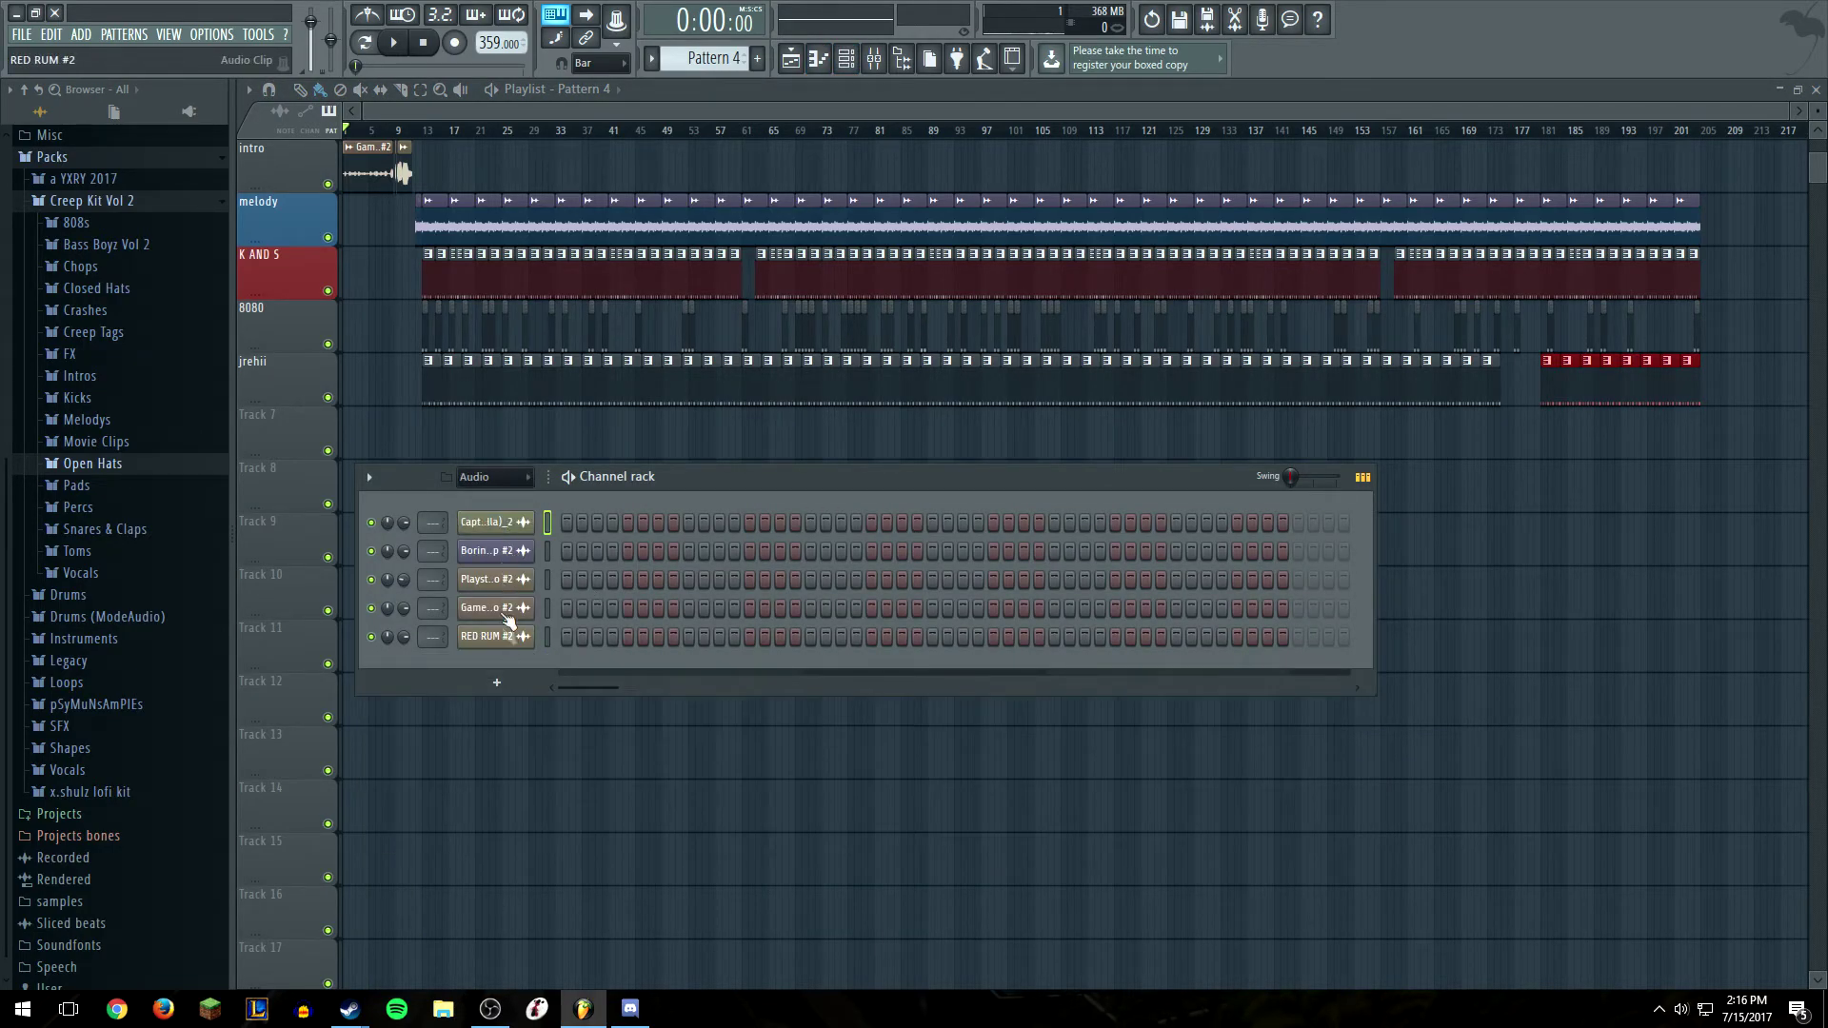
left_click(510, 525)
left_click_drag(519, 652, 464, 440)
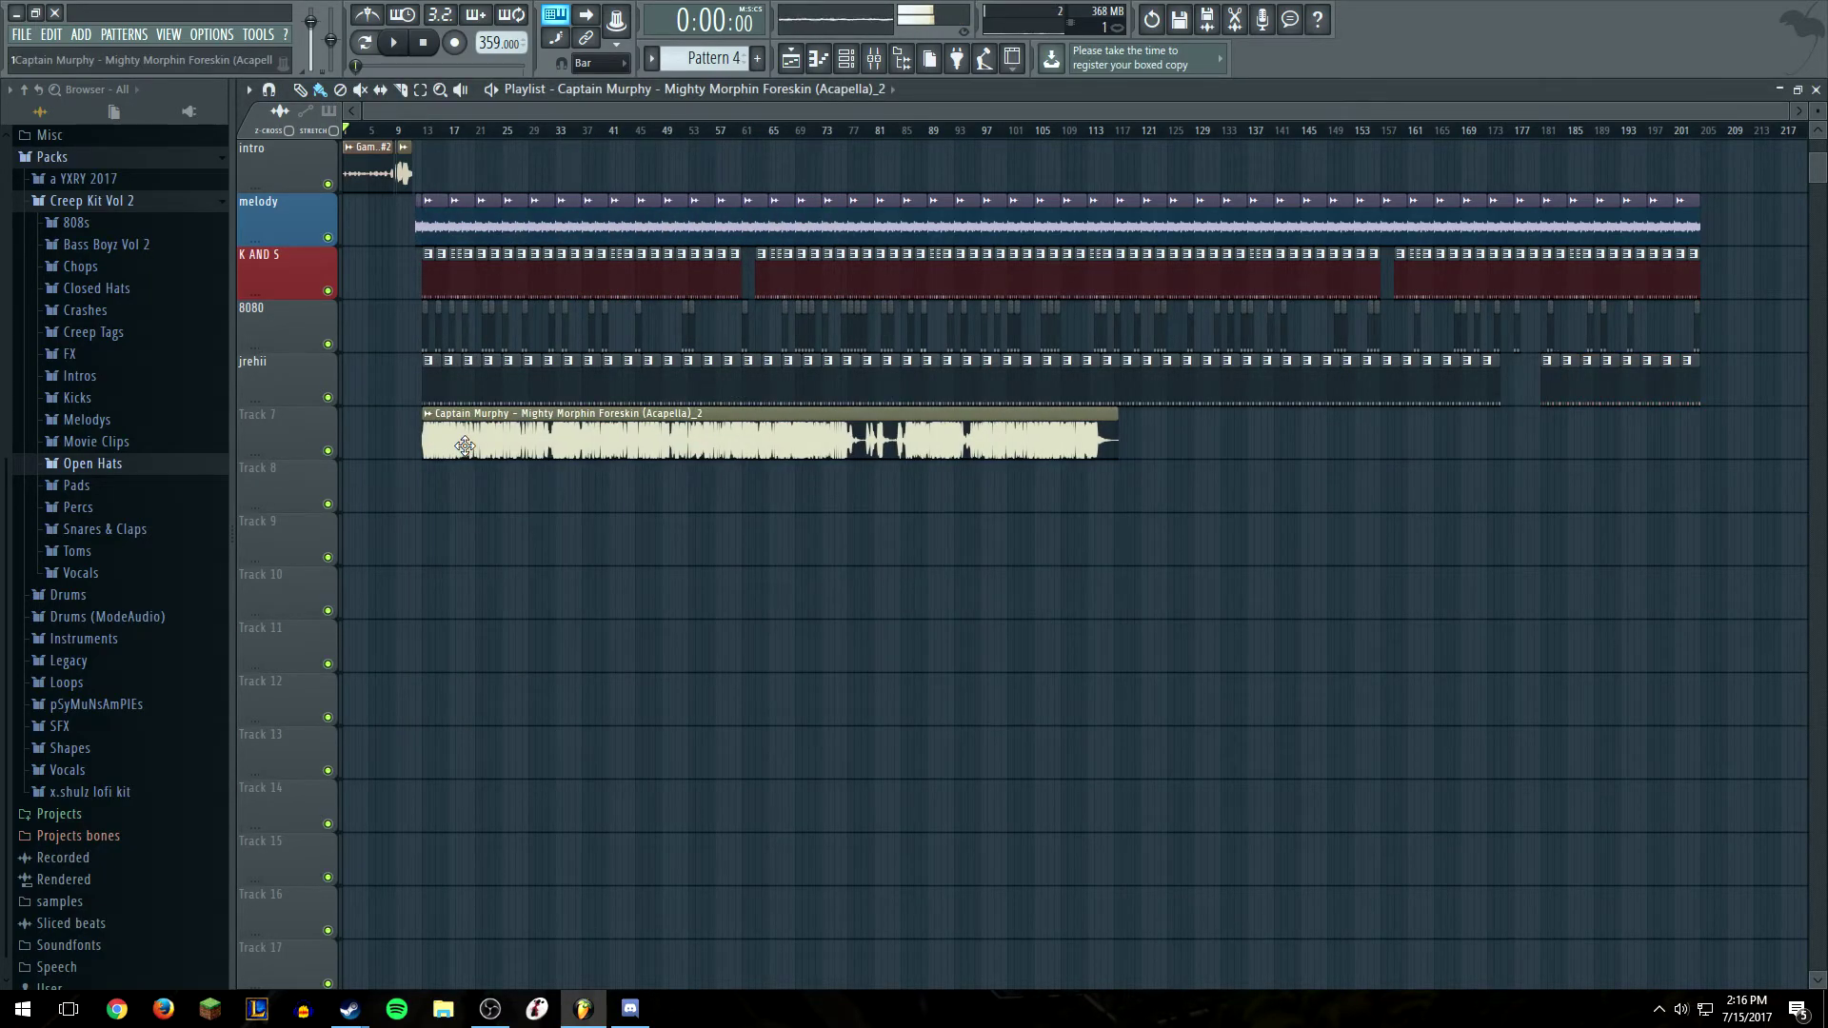
Delete the melody, K AND S, 8080 and jrehii clips that extend beyond the acapella's end at about bar 118
mouse_move(1132, 412)
left_mouse_down()
mouse_move(1143, 204)
mouse_move(1185, 205)
mouse_move(1257, 385)
mouse_move(1619, 214)
mouse_move(1657, 257)
mouse_move(1207, 205)
mouse_move(1160, 319)
mouse_move(1171, 375)
mouse_move(1167, 318)
mouse_move(1400, 278)
mouse_move(1229, 333)
mouse_move(1699, 324)
mouse_move(1486, 377)
mouse_move(1229, 369)
left_mouse_up()
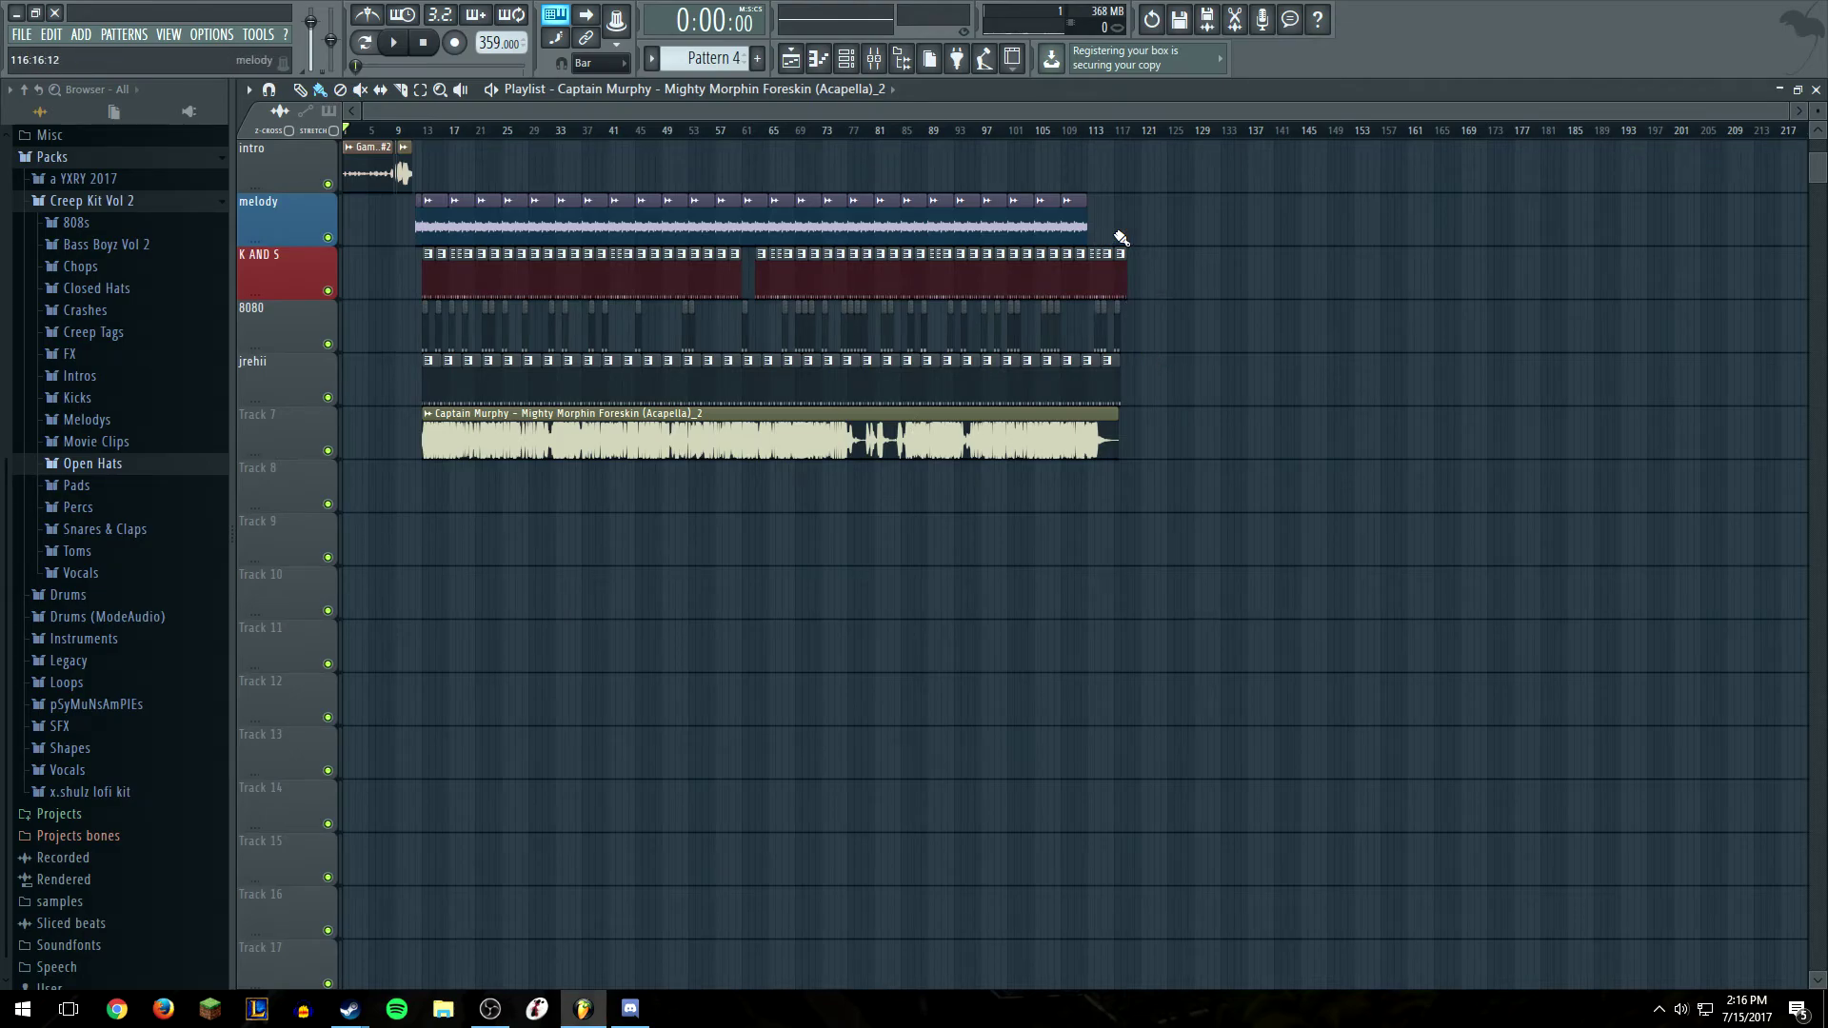
left_click(1123, 133)
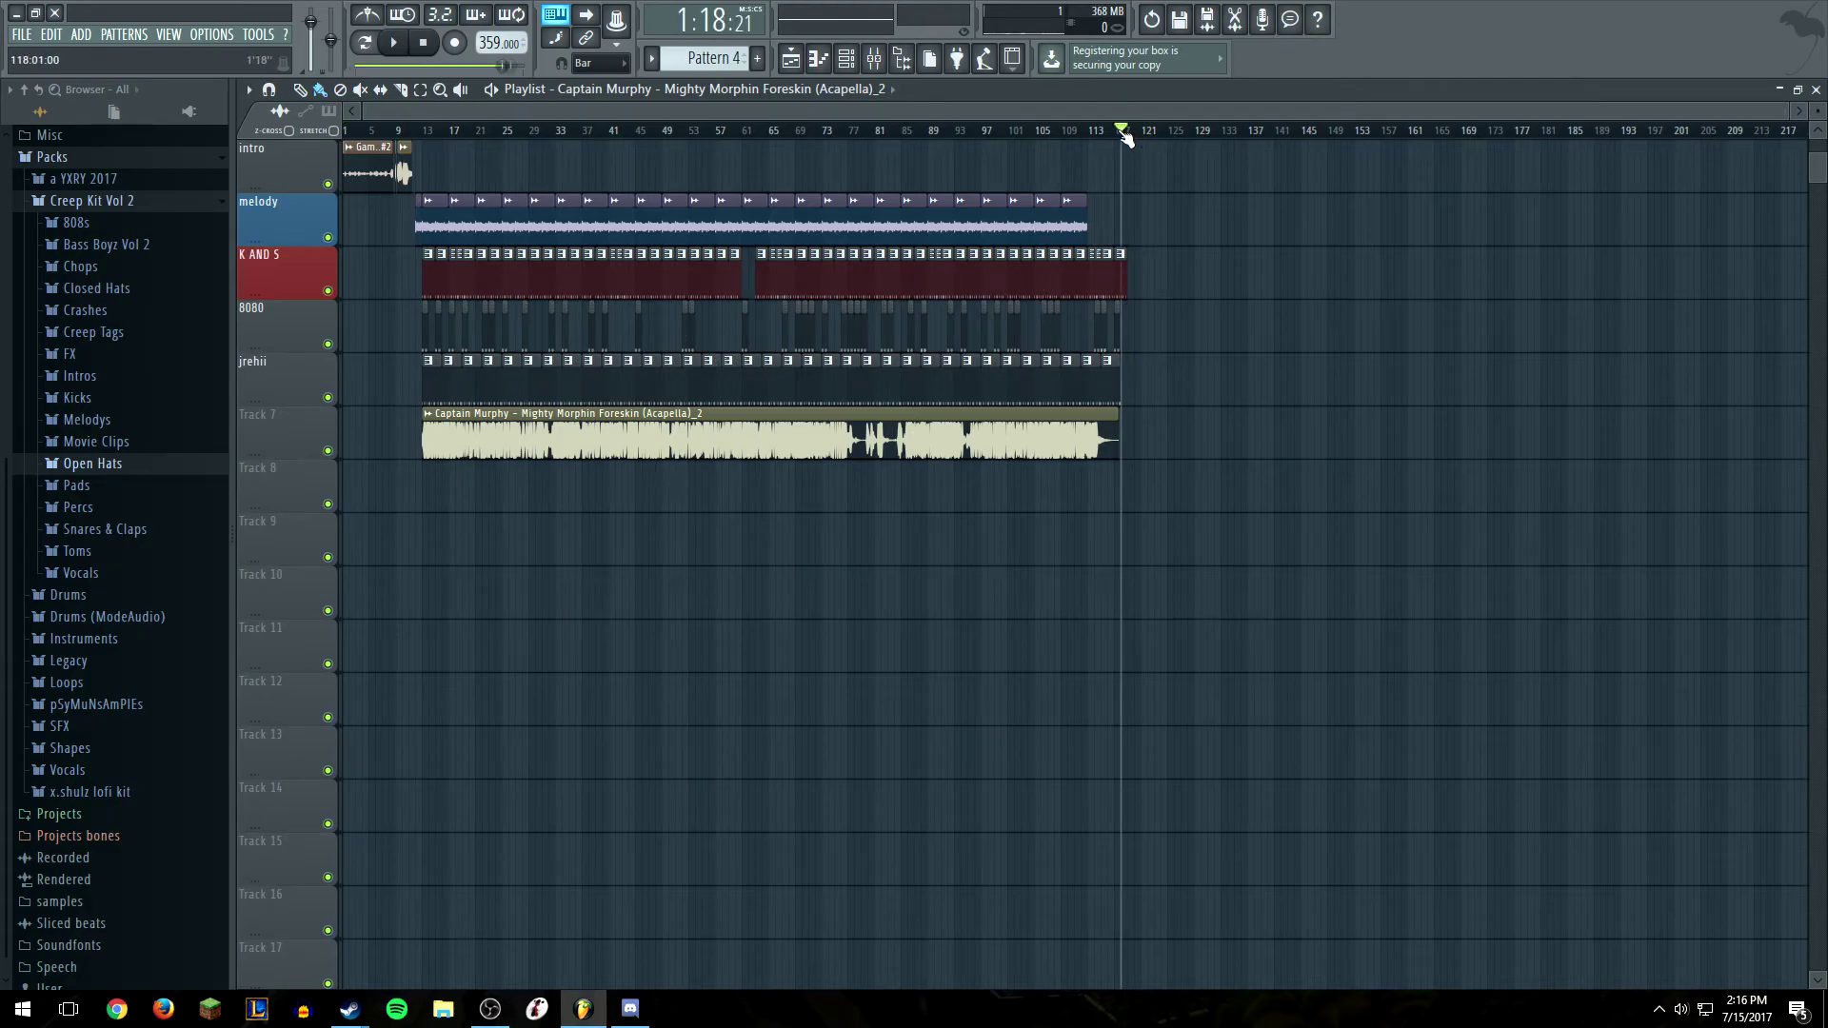
left_click(1103, 134)
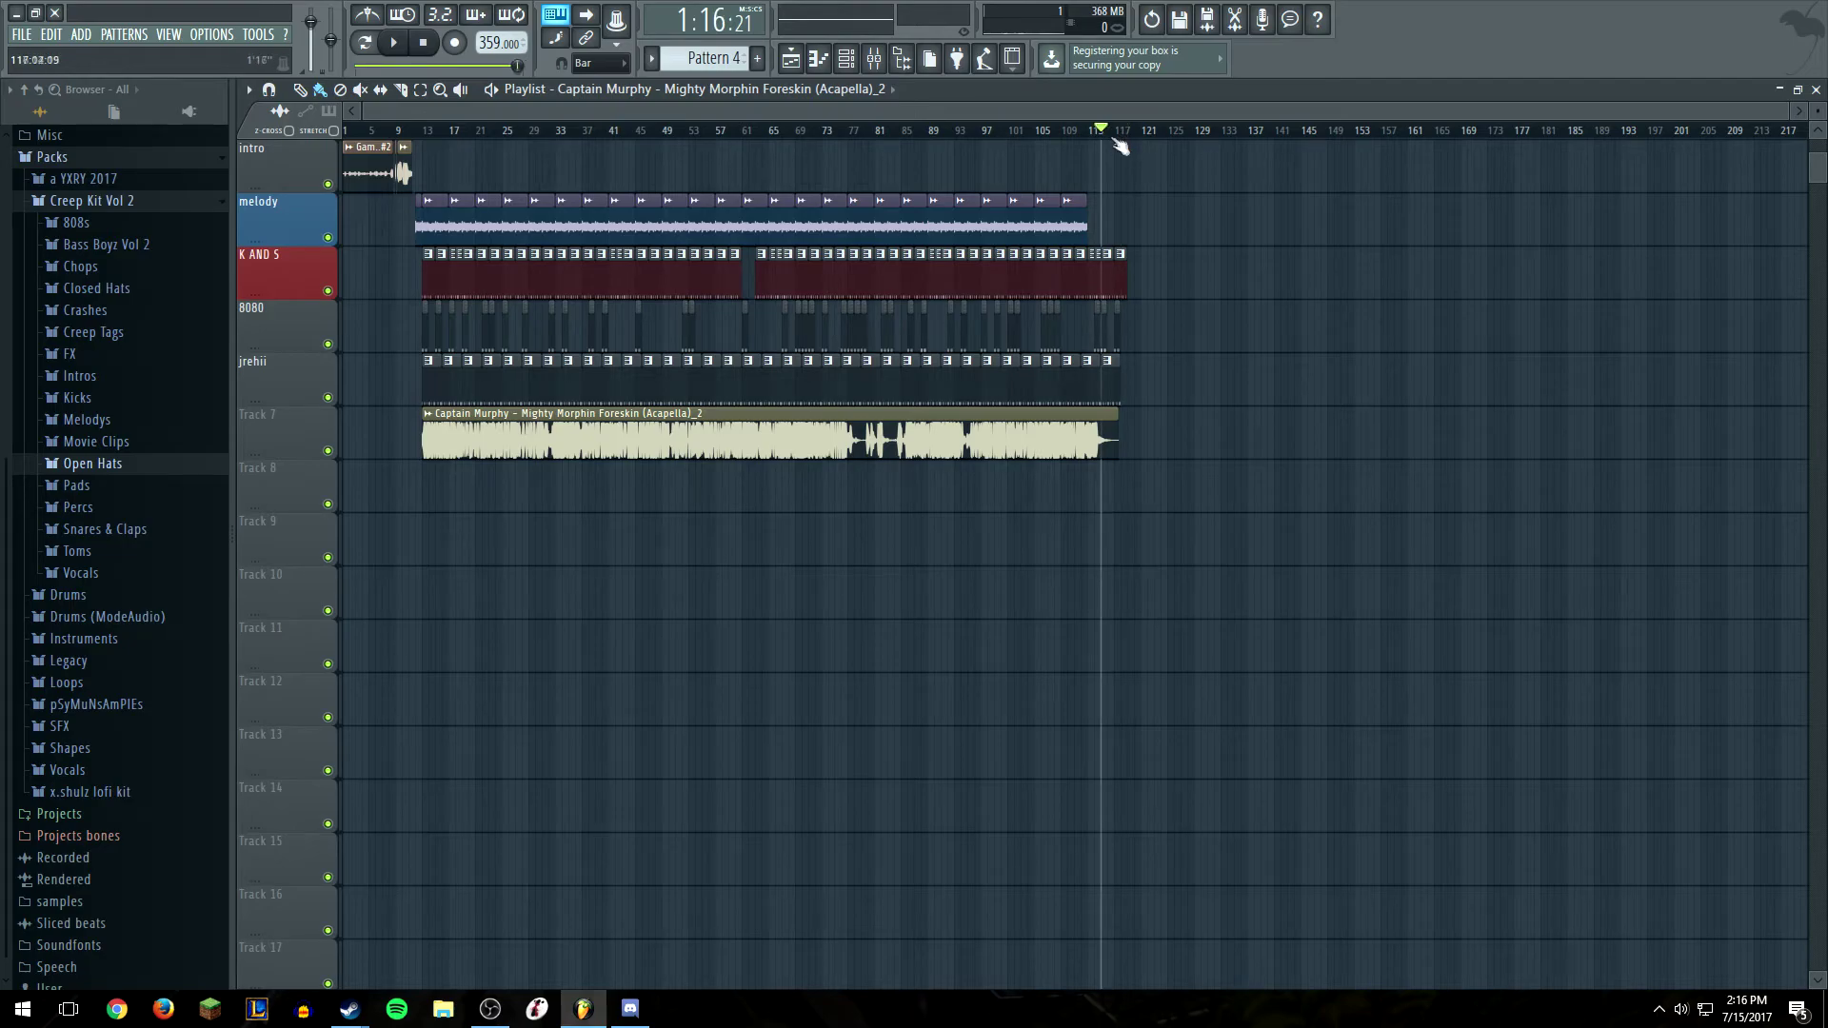
Audition the arrangement from the song start, then its ending from about bar 110
left_click(351, 132)
left_click(347, 132)
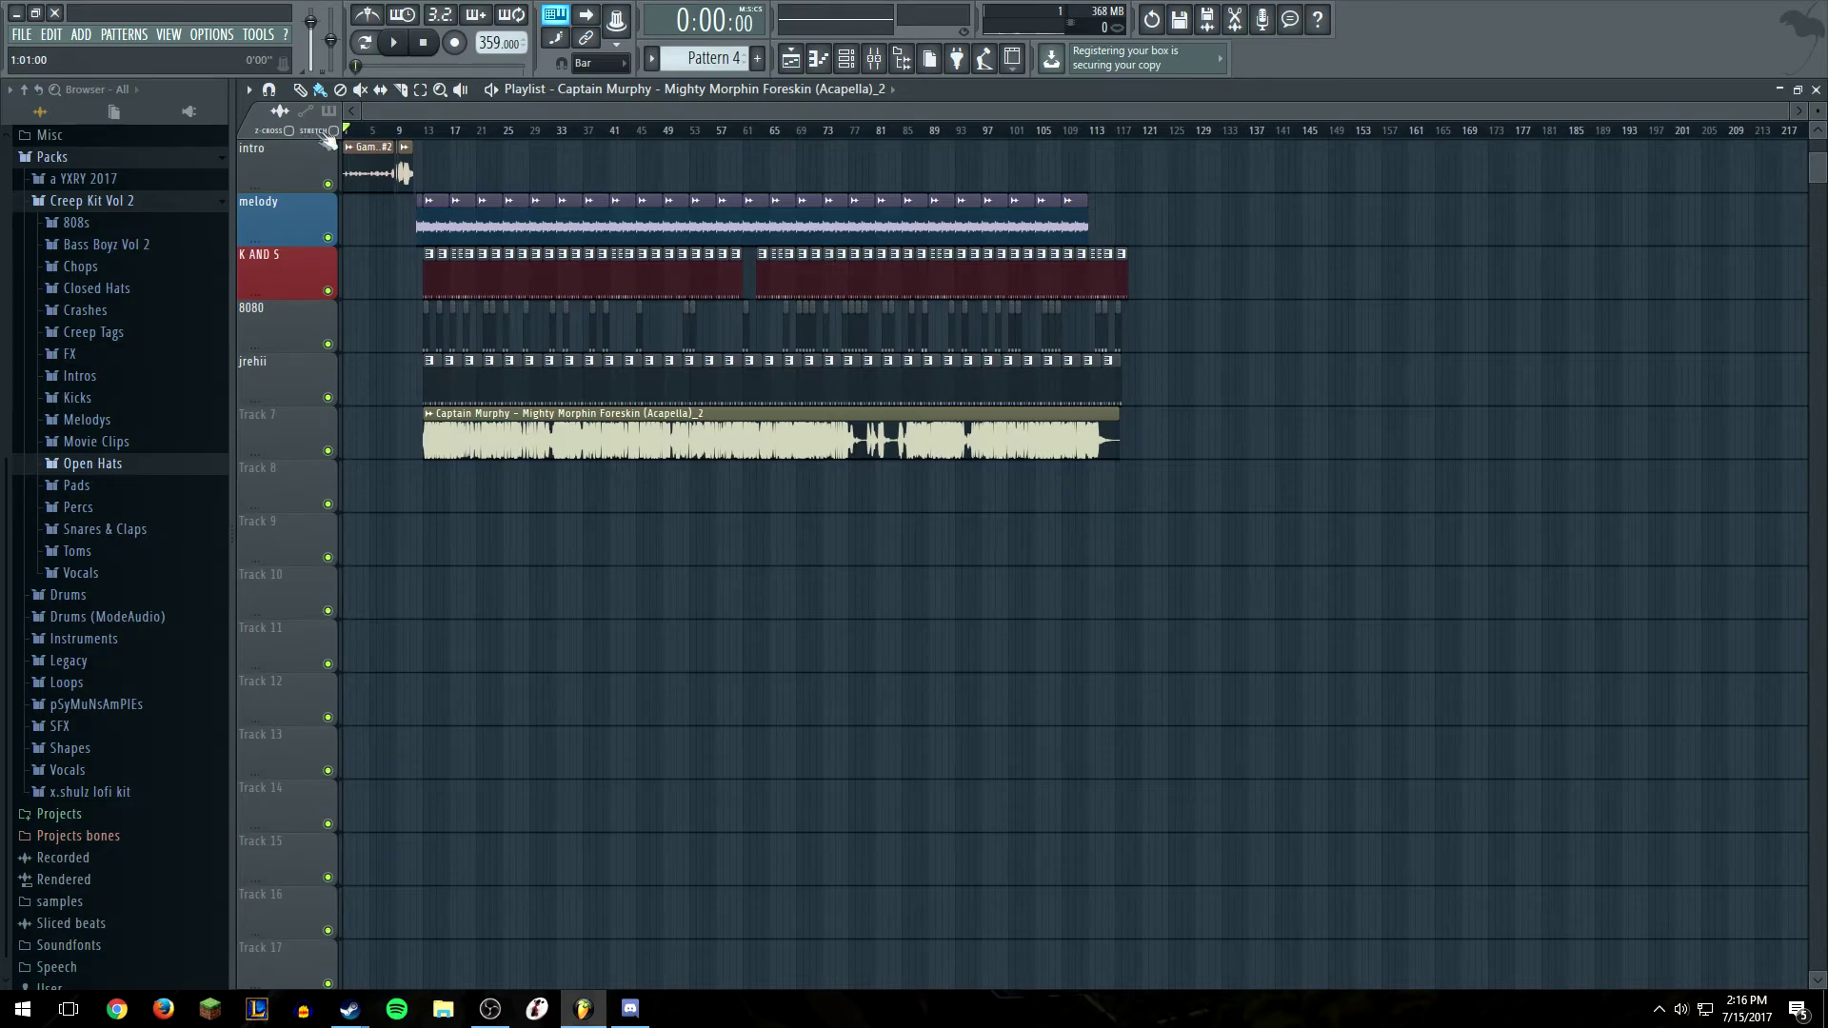
key("space")
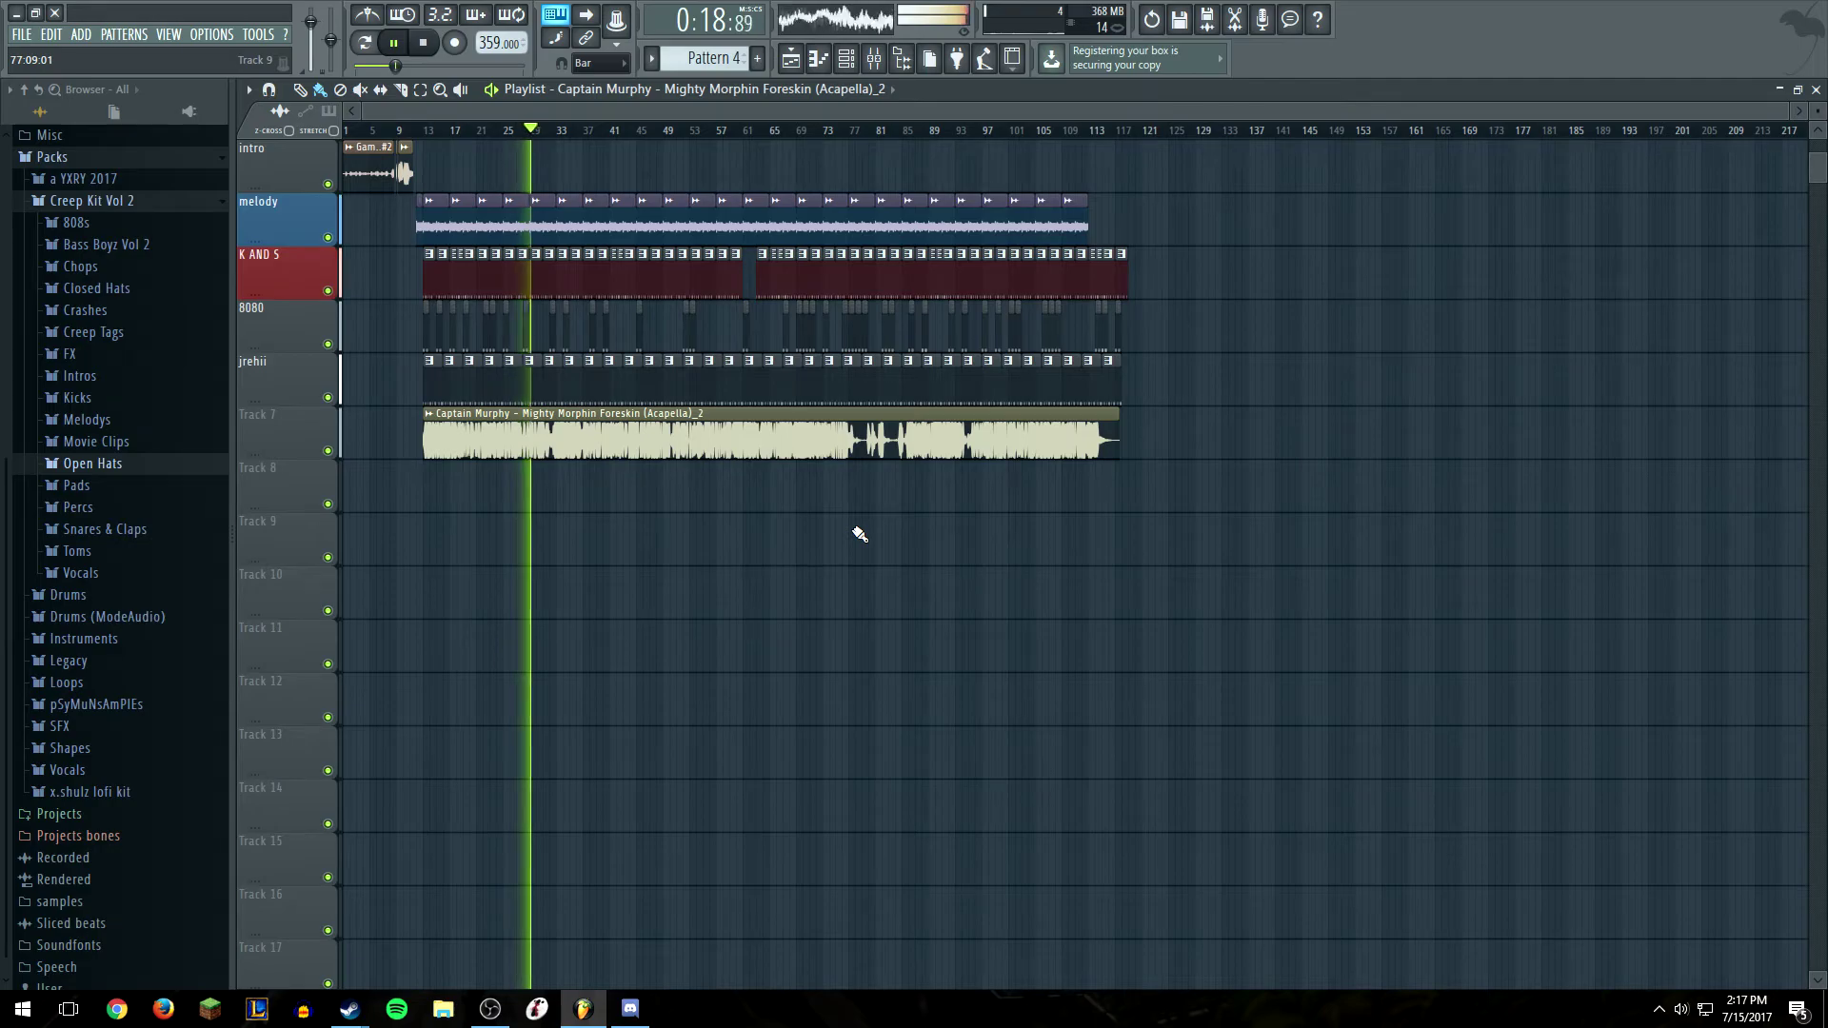
key("space")
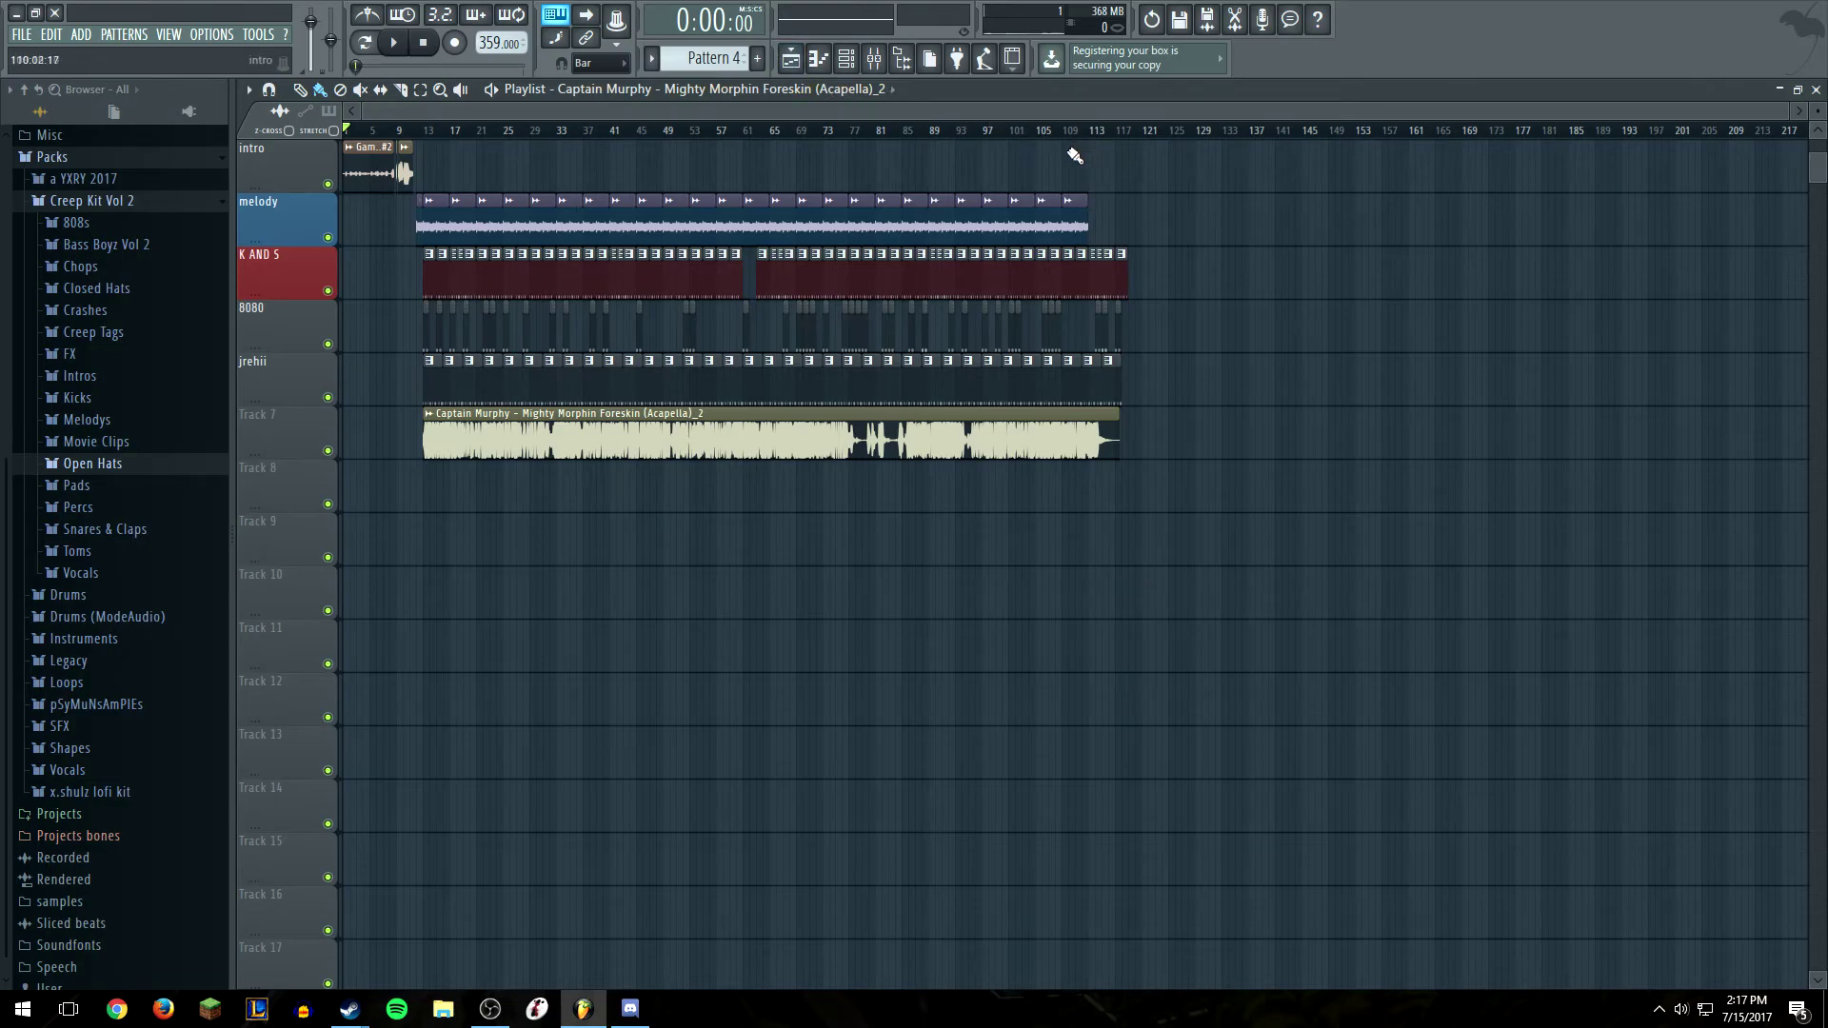
left_click(1071, 134)
key("space")
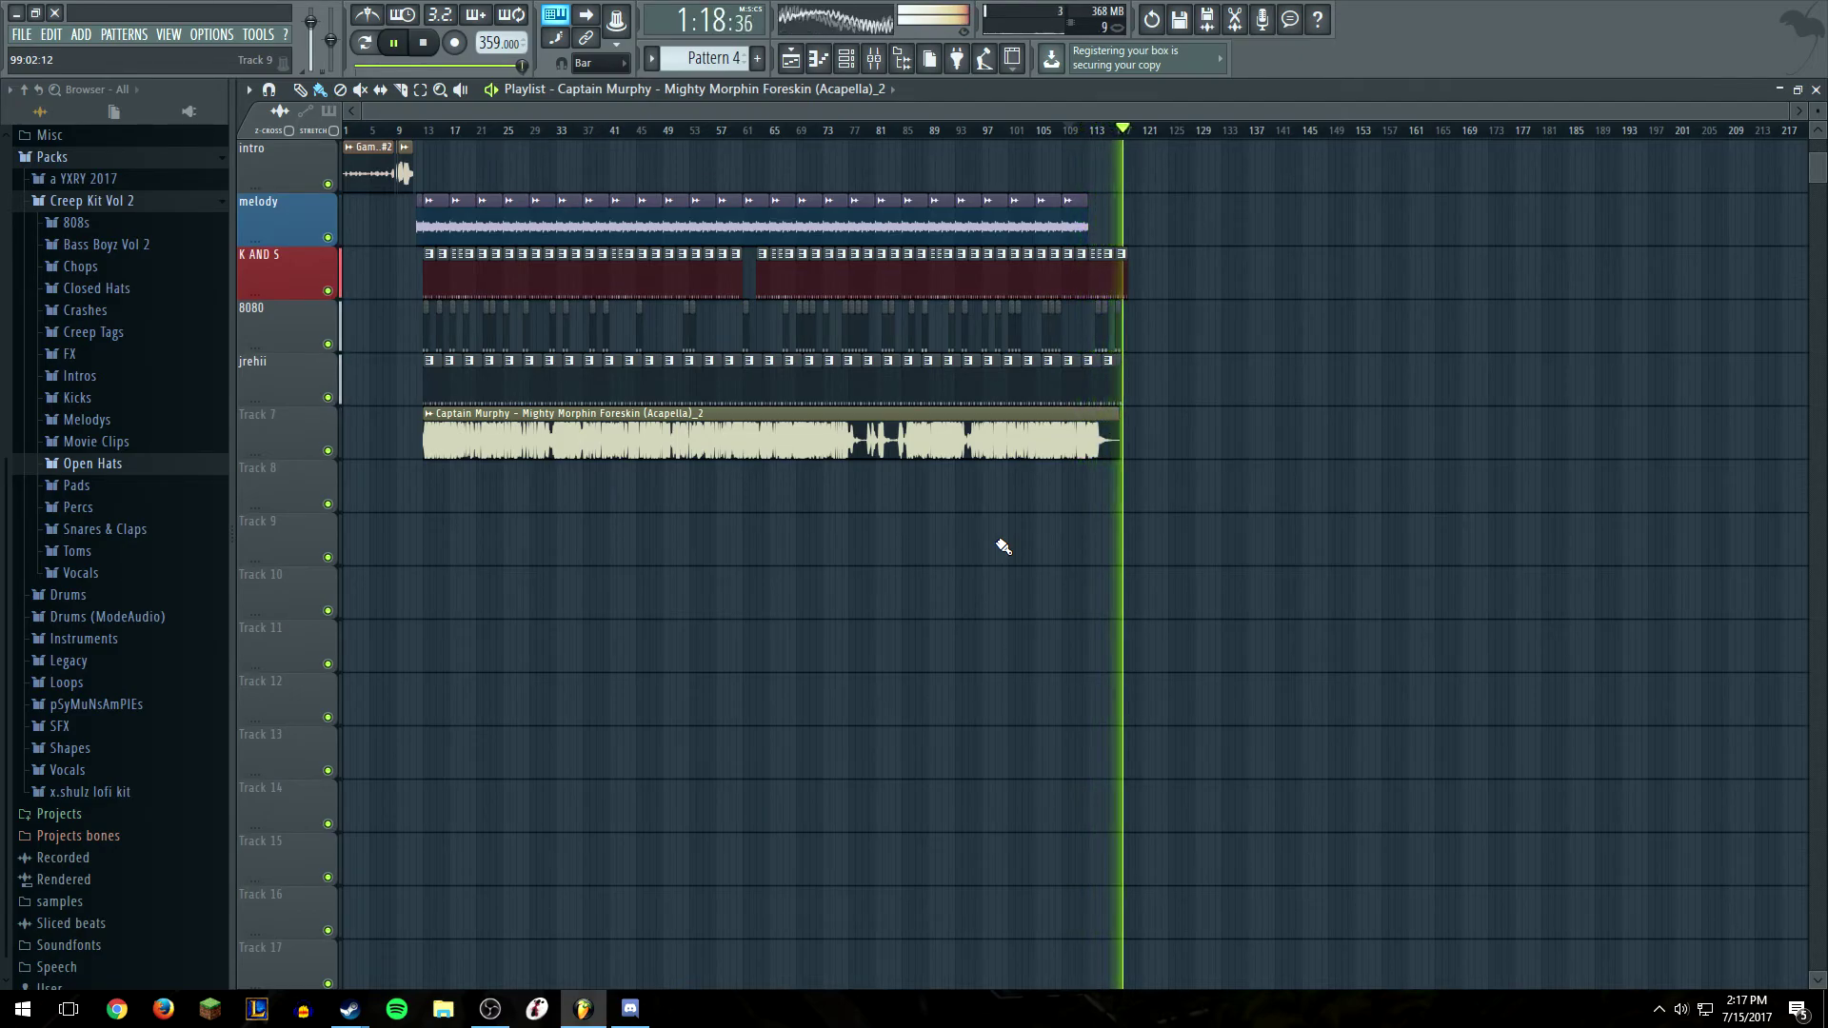
key("space")
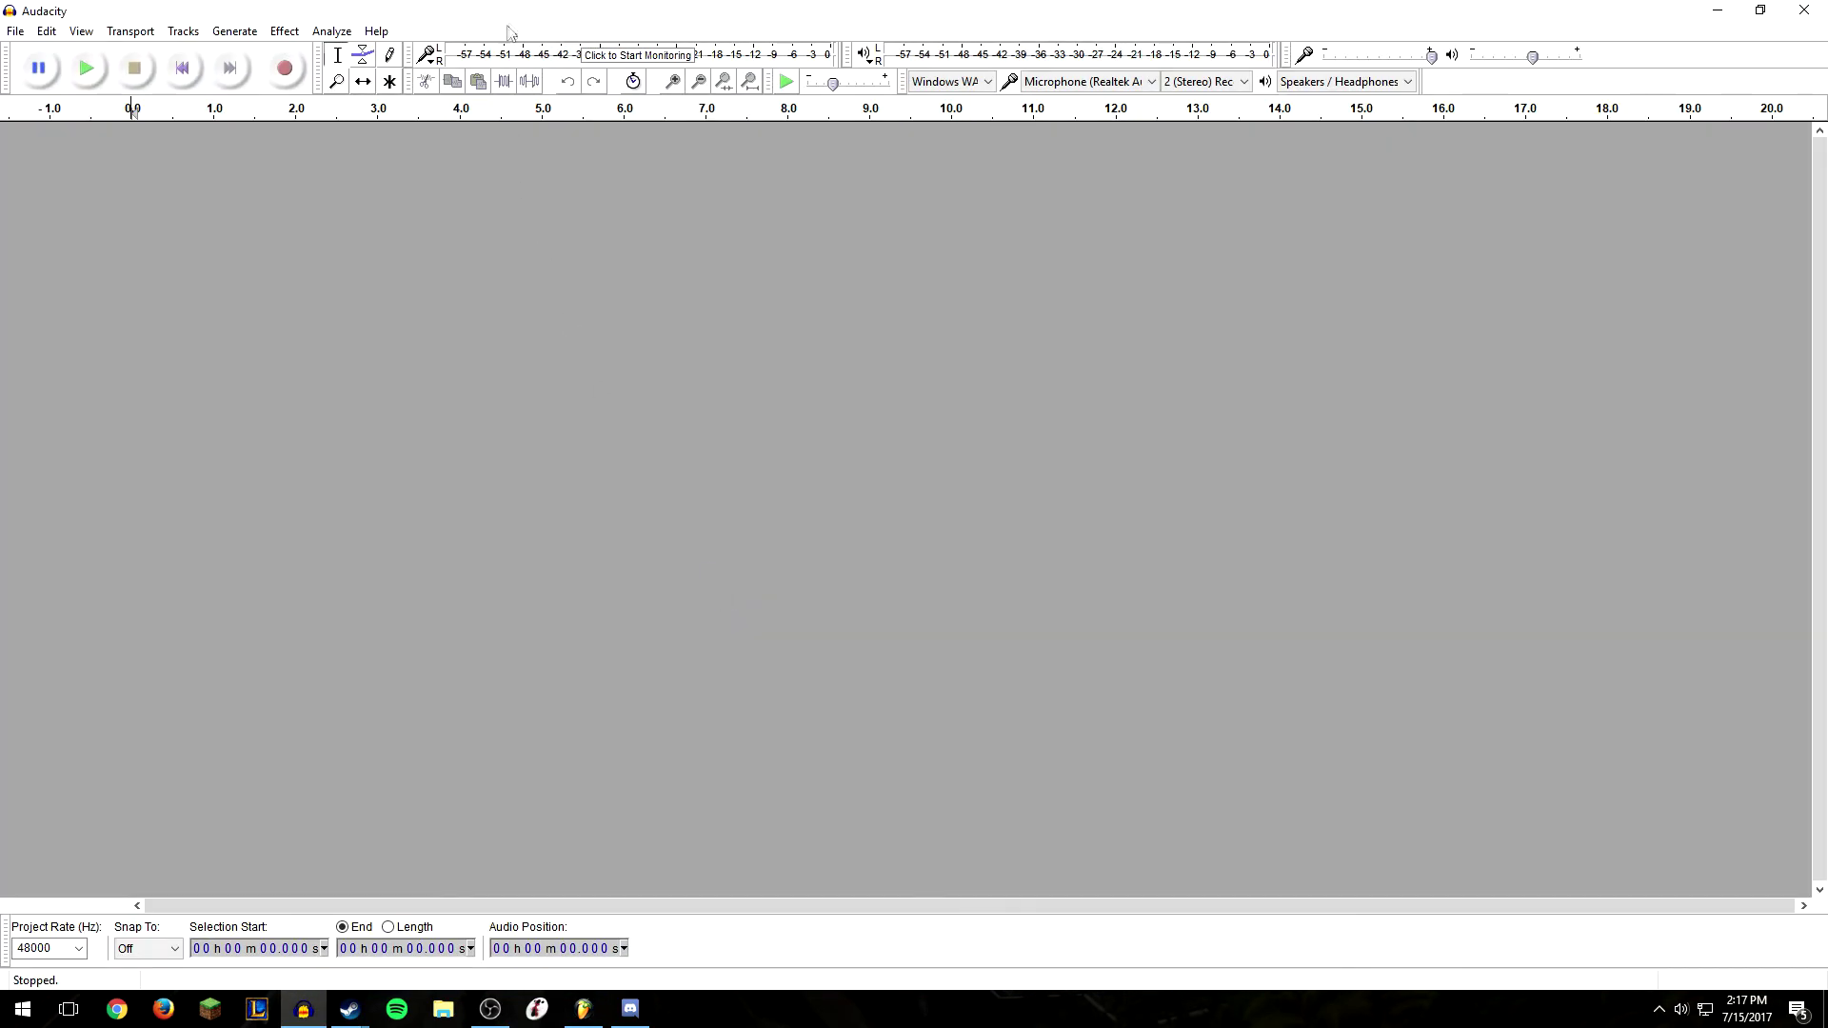
Reduce the Audacity window from full screen so that the playlist behind it is accessible
left_click_drag(527, 9, 579, 150)
double_click(580, 151)
left_click_drag(895, 8, 767, 227)
Place another copy of the acapella on the melody track at about bar 147 and return the playhead to the song start
left_click(1323, 163)
left_click(1323, 162)
left_click_drag(1325, 214, 1323, 220)
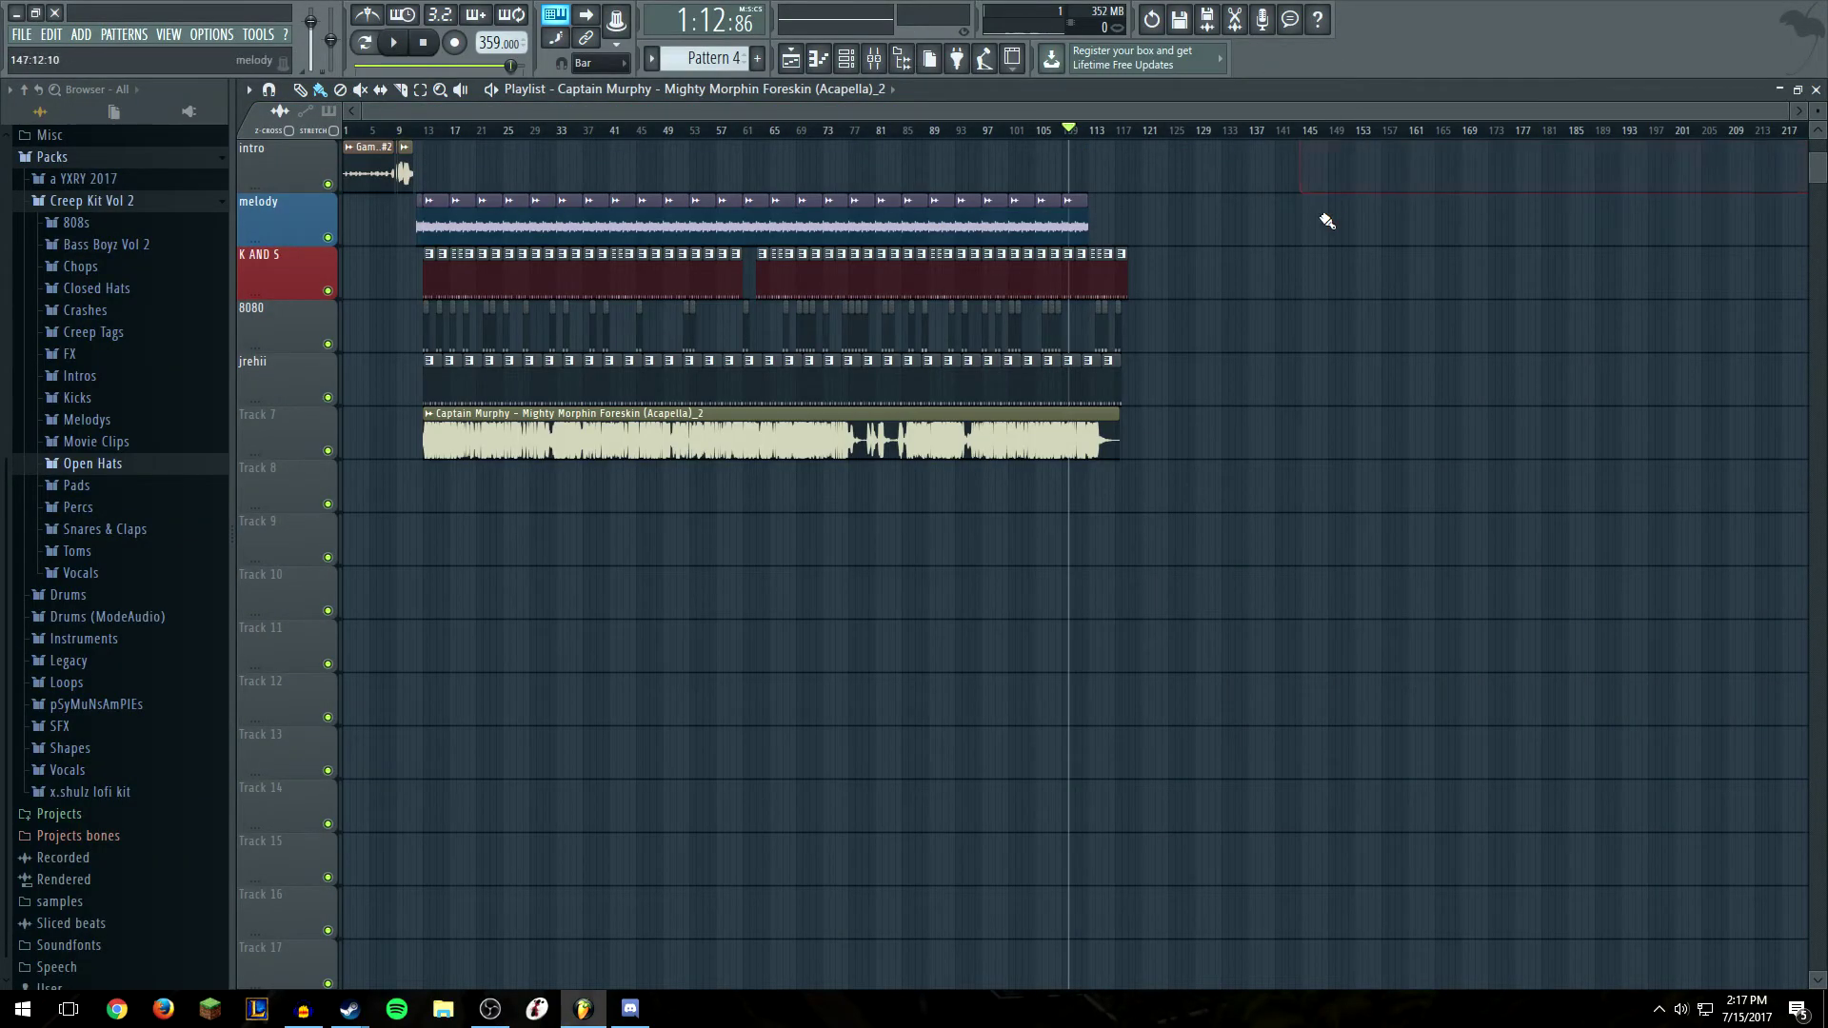
left_click(349, 130)
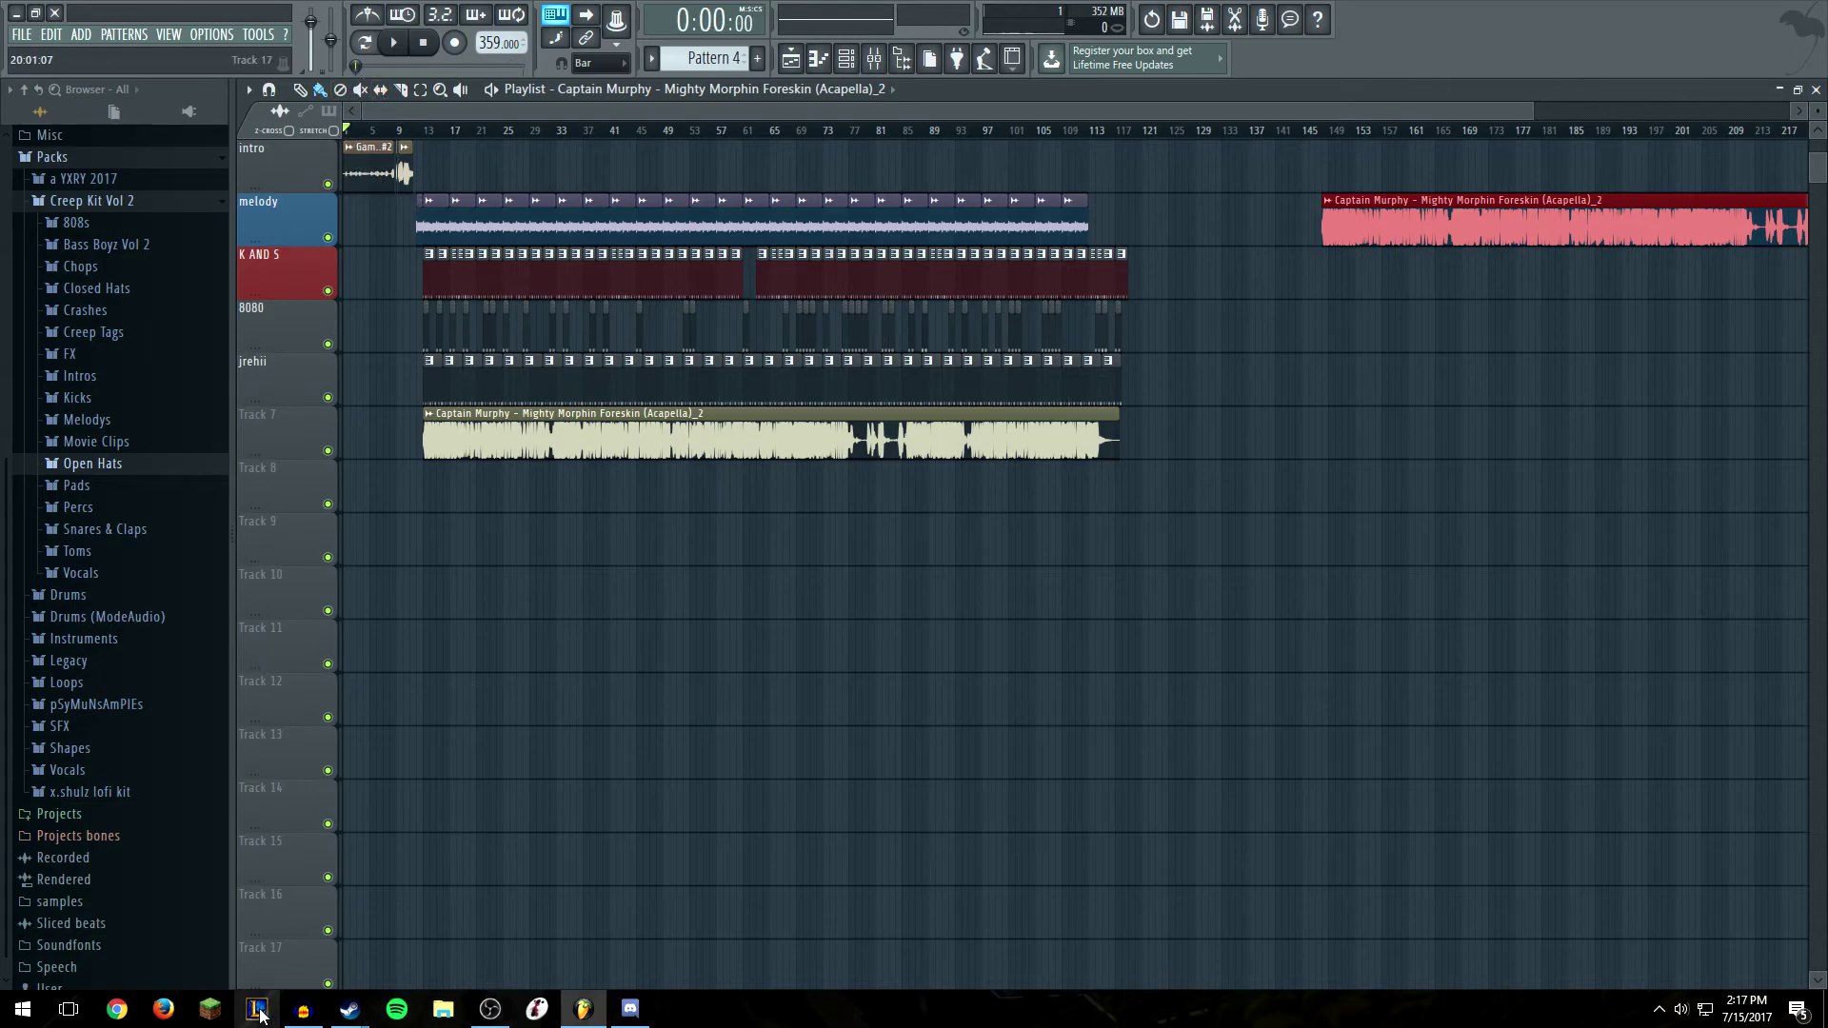
Switch to Audacity, enlarge its window and set the recording device to Speakers / Headphones
left_click(302, 1009)
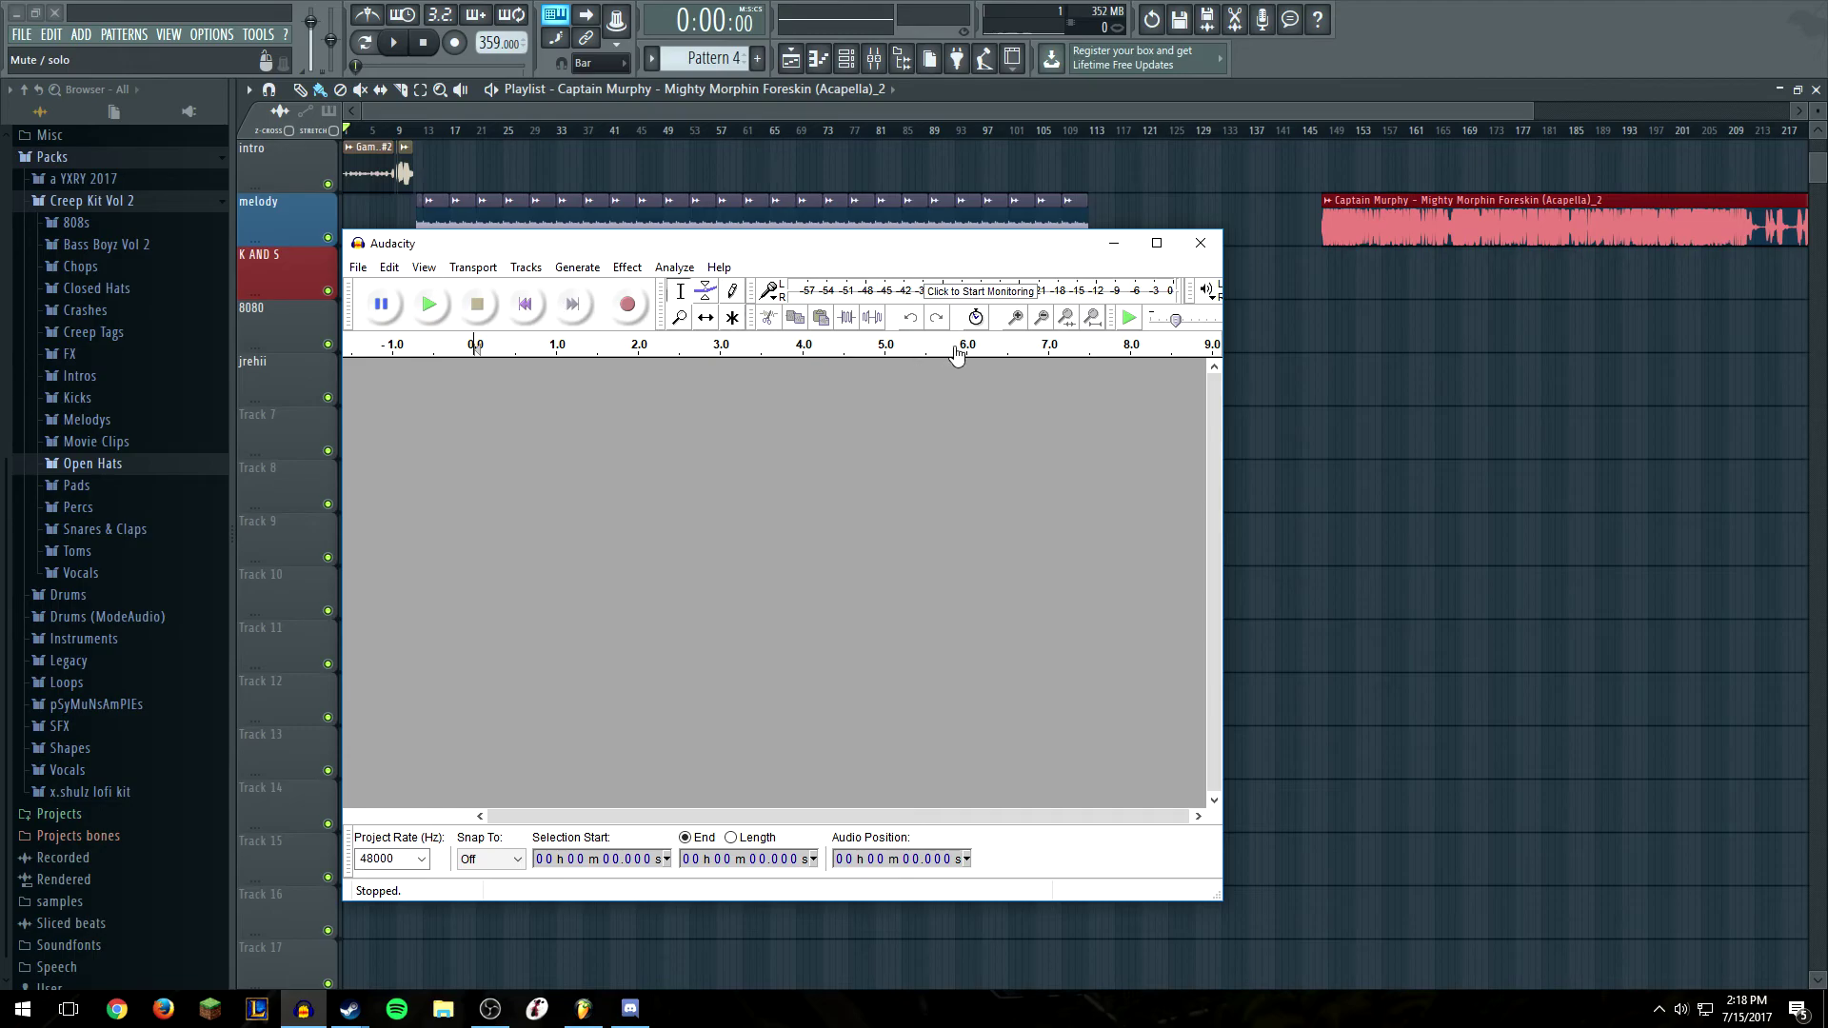
double_click(968, 245)
left_click(1066, 81)
left_click(1076, 115)
Record the computer's audio in Audacity, with its window reduced and moved over the playlist
left_click(285, 67)
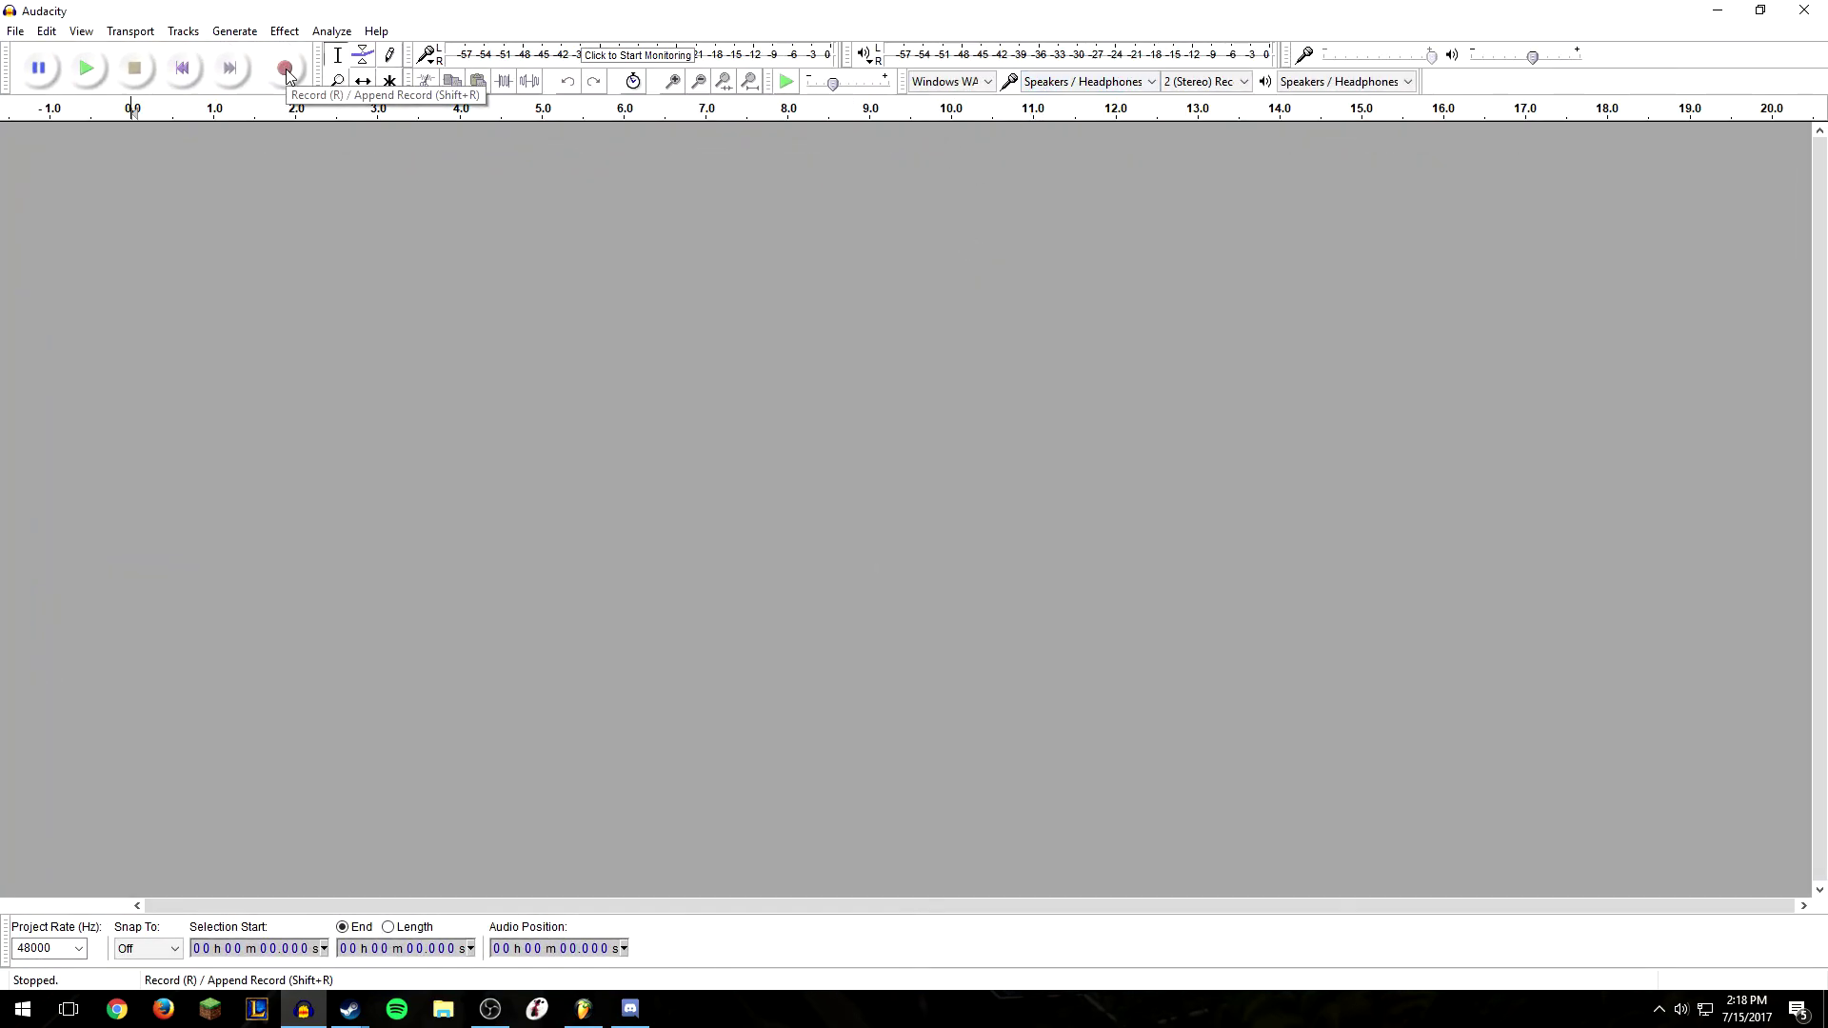
double_click(385, 17)
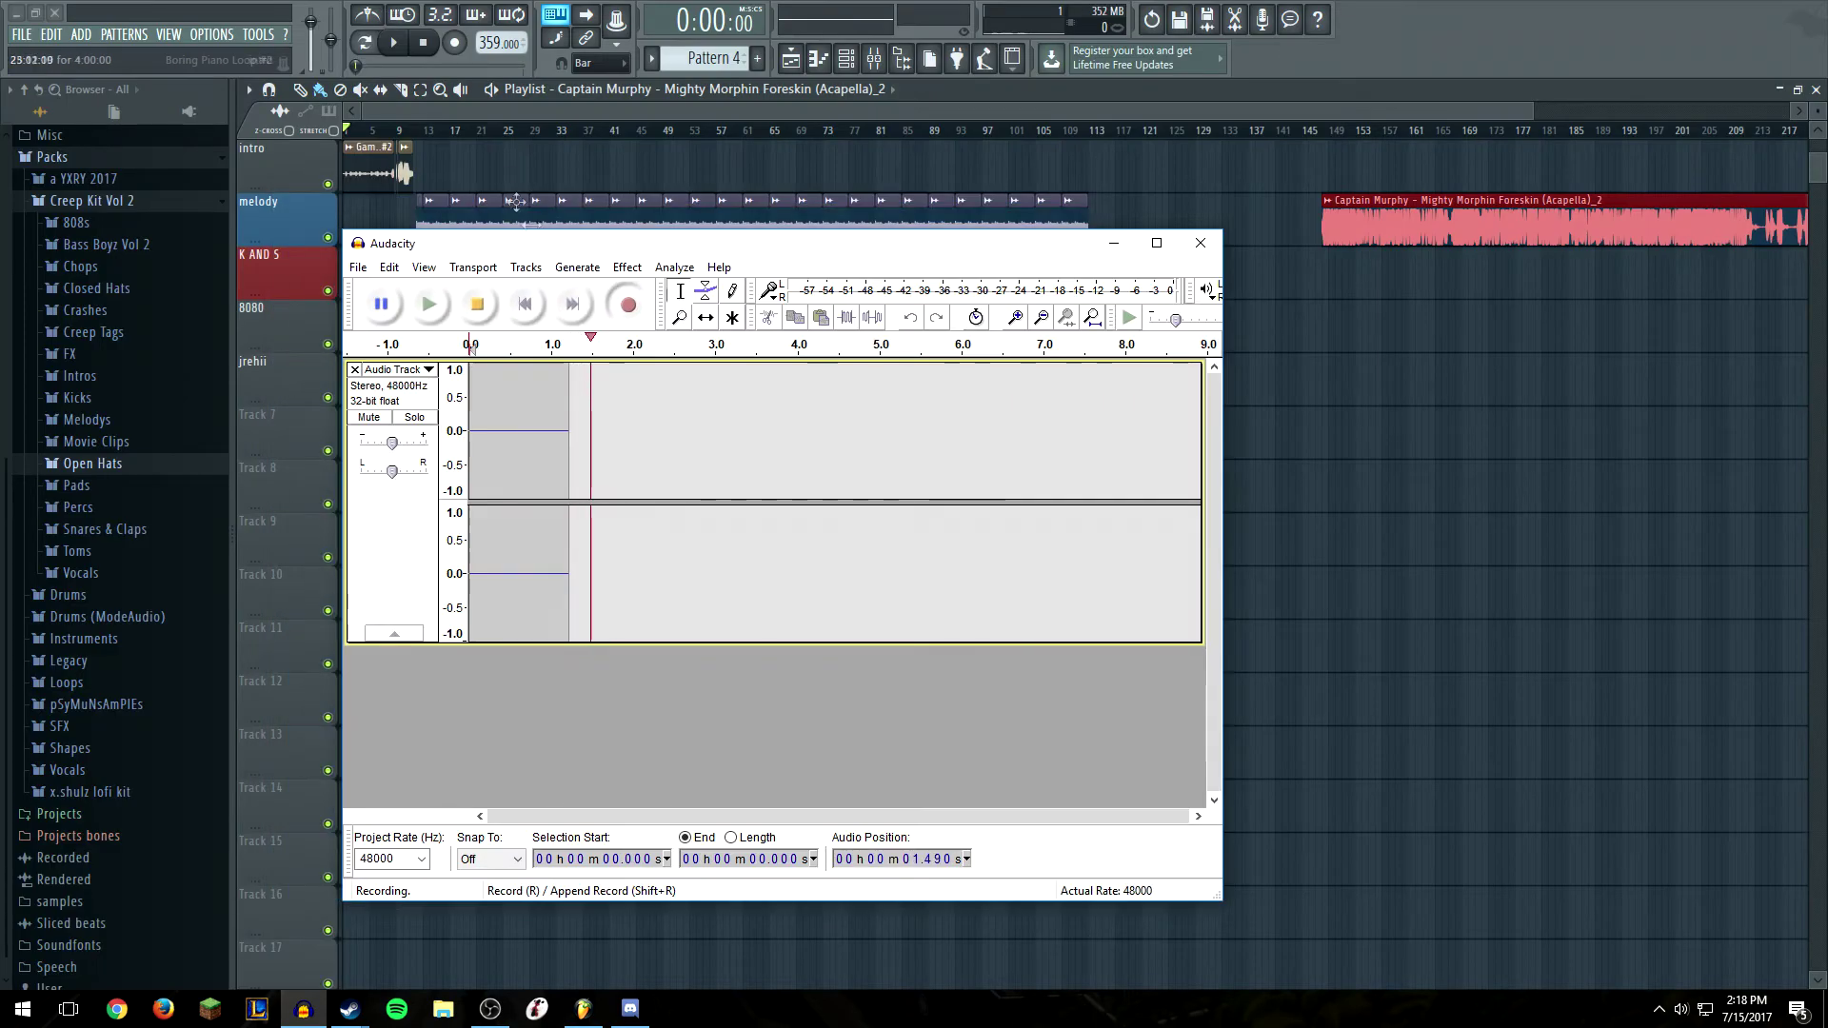
left_click_drag(680, 257, 815, 288)
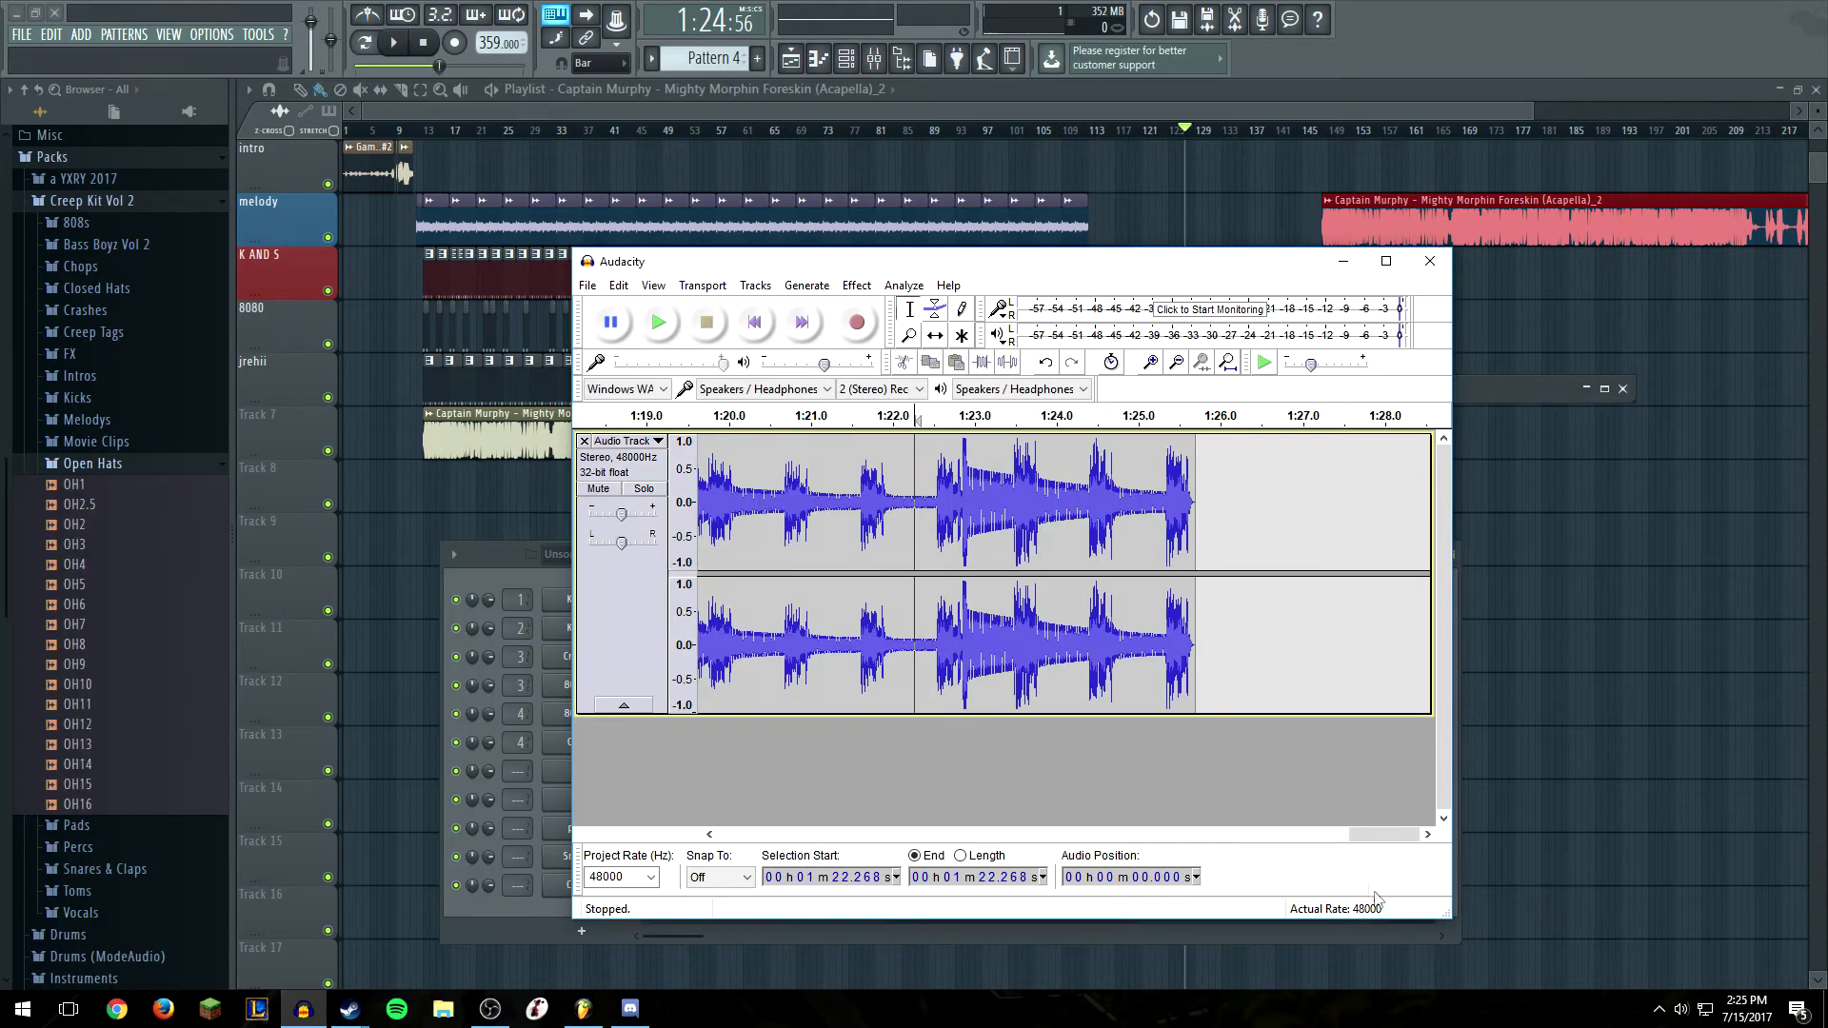
Return to the start of the recording and play it from about 7.5 seconds, then stop
left_click_drag(1357, 832, 739, 757)
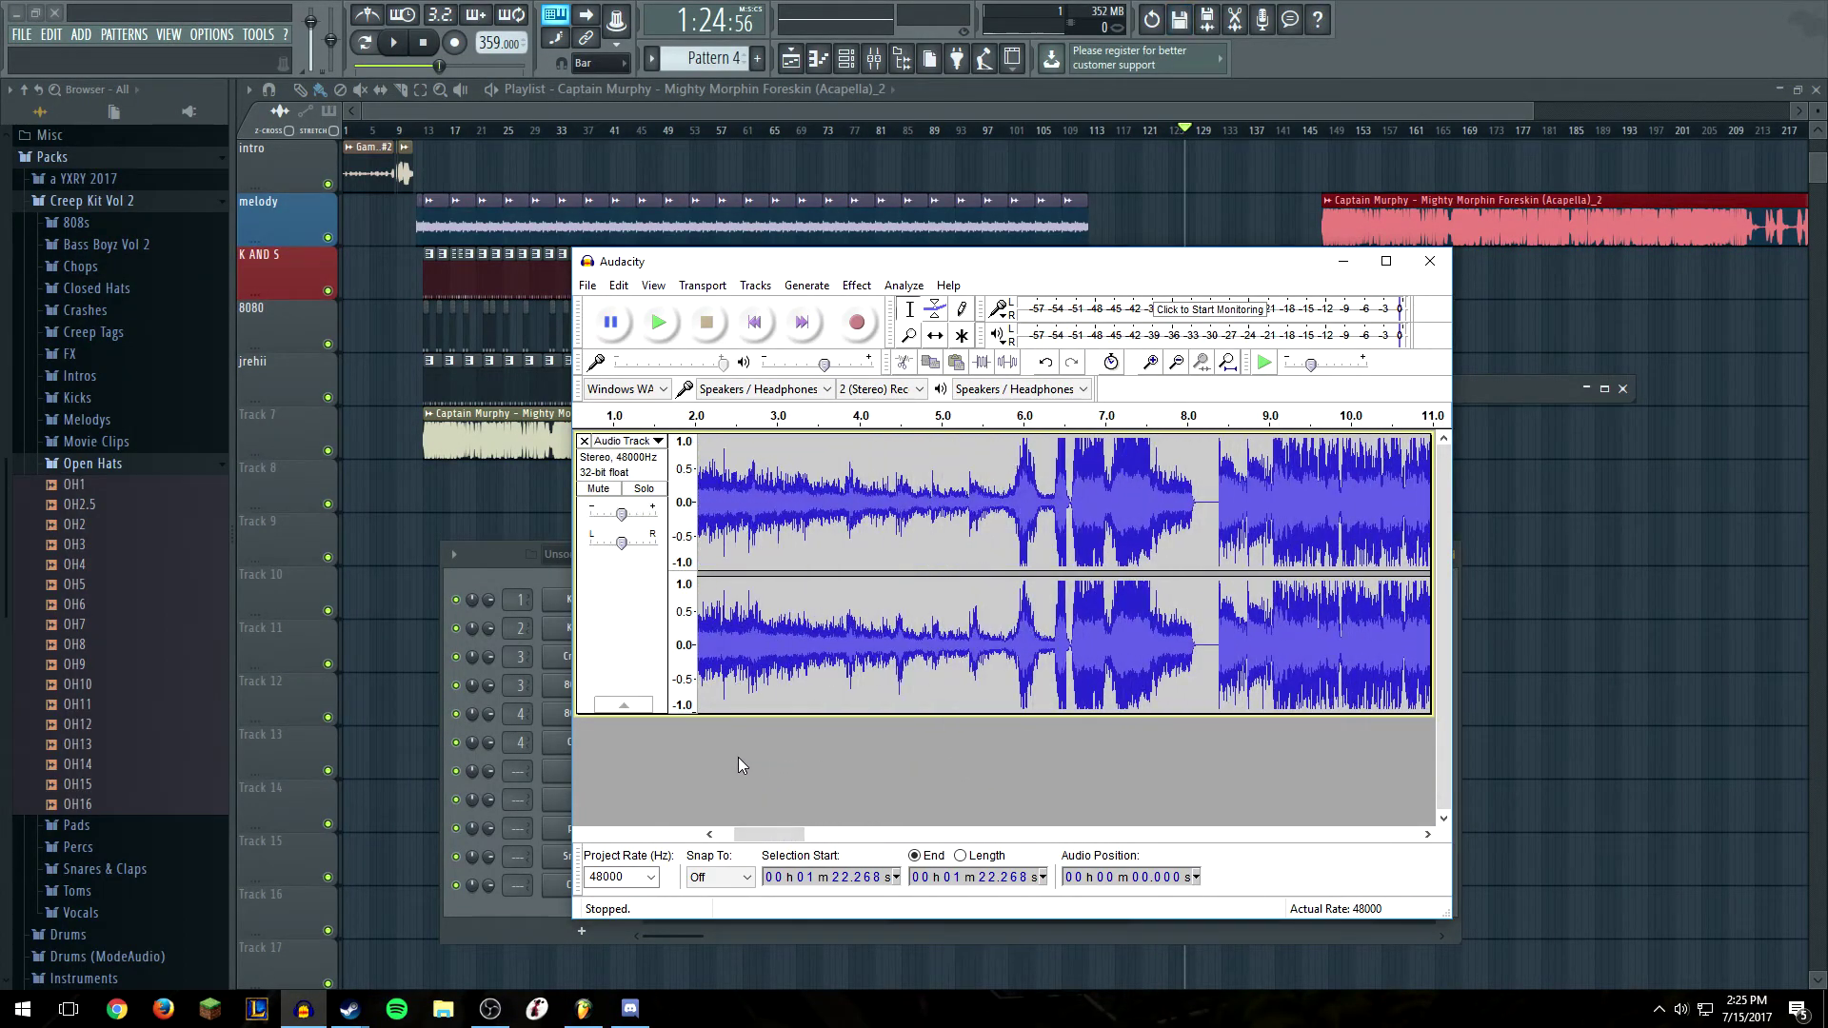
left_click(1148, 533)
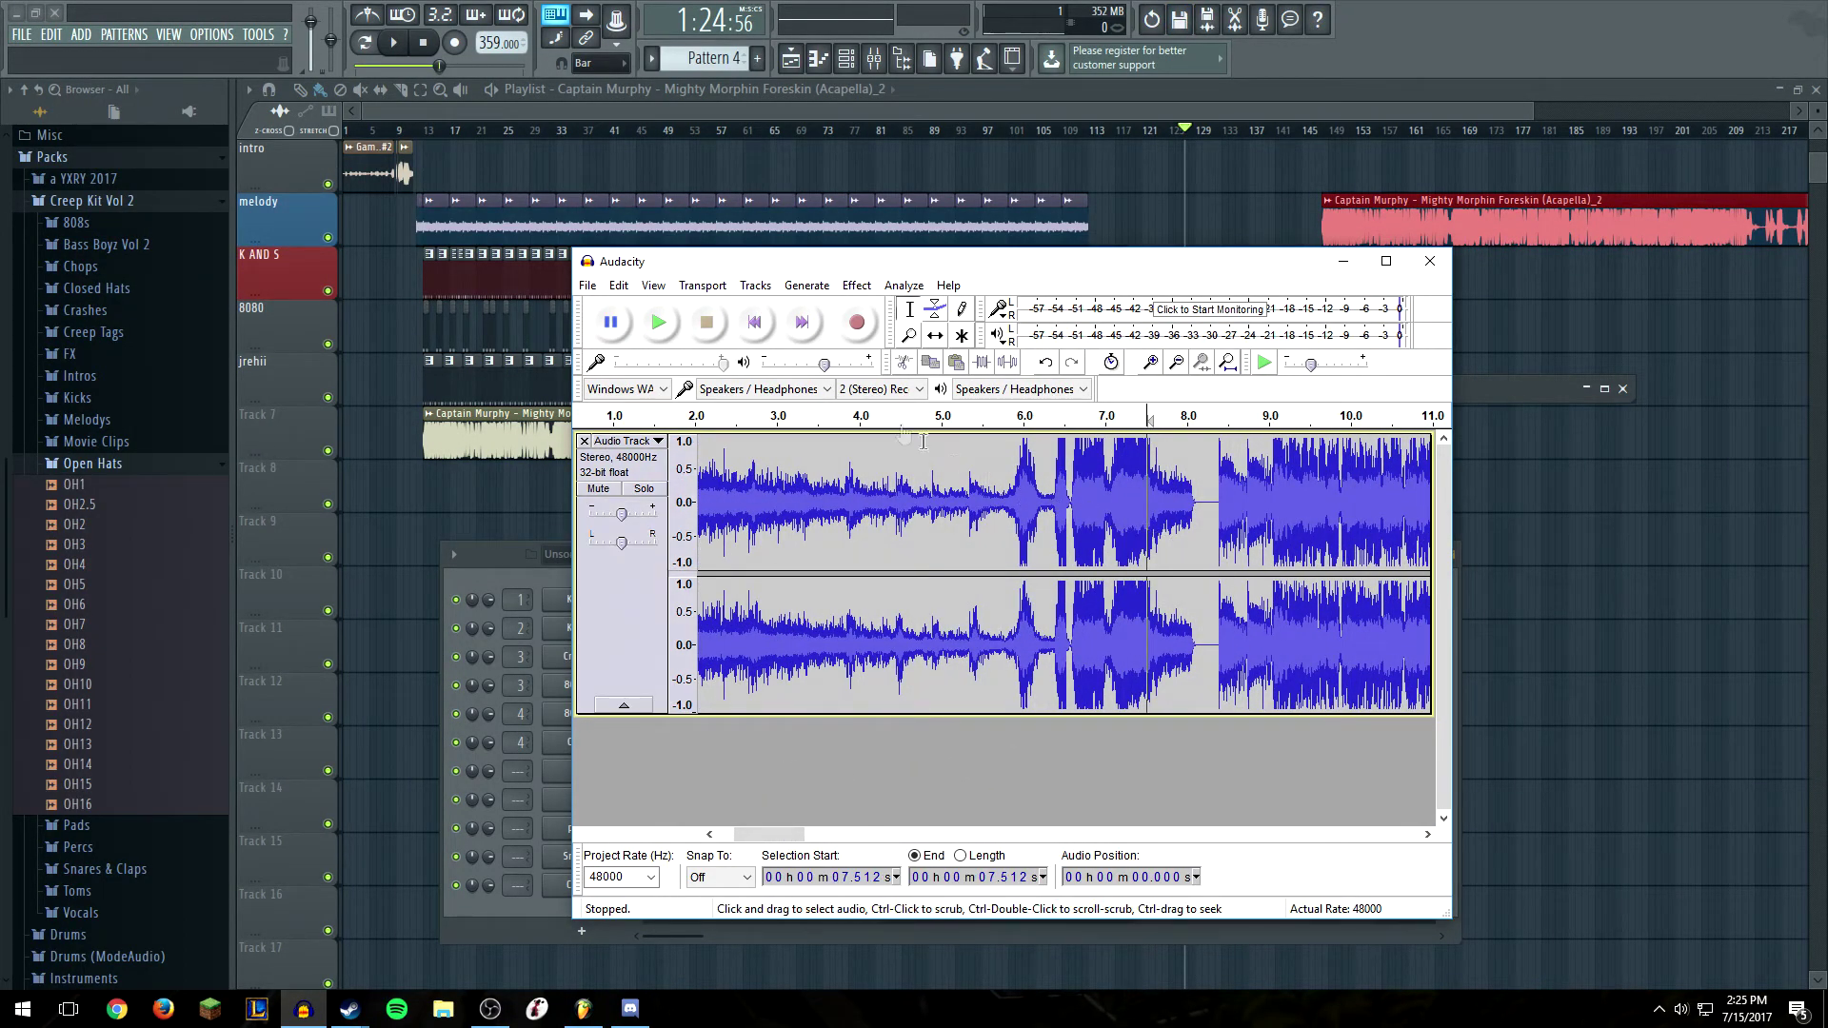
left_click(658, 322)
left_click(703, 325)
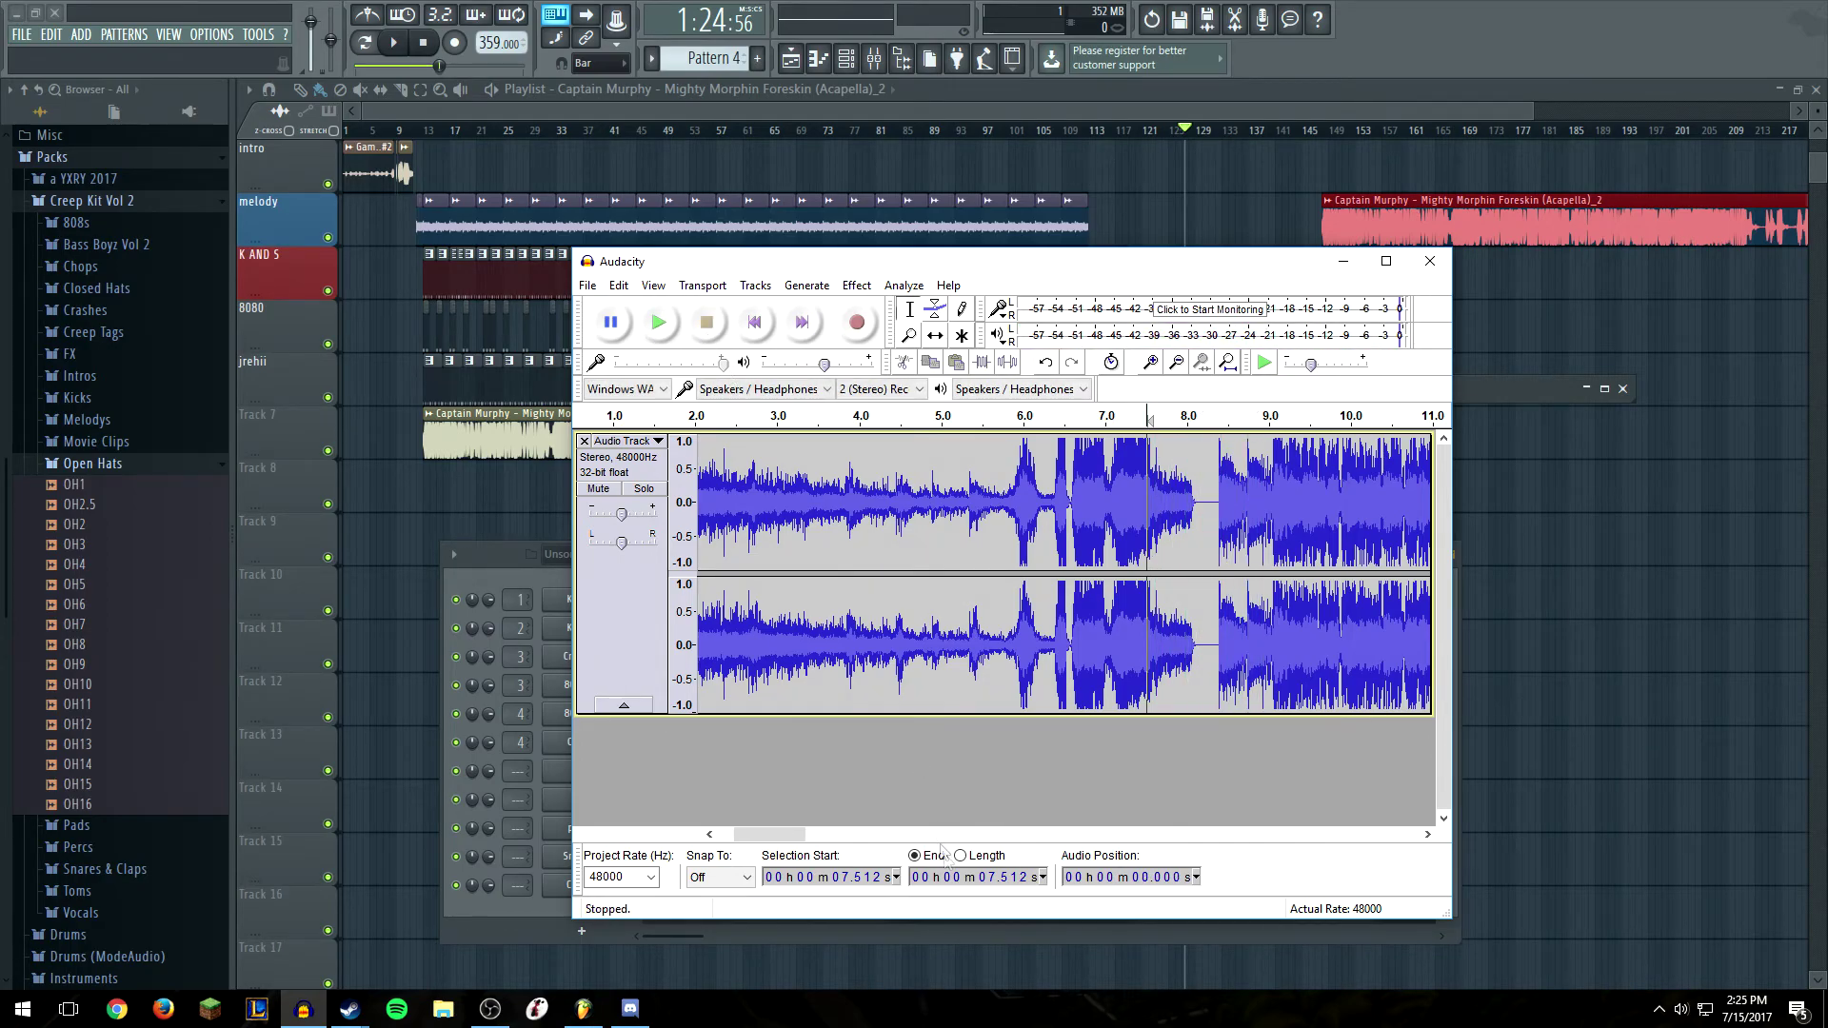
Delete the silent stretch of about one second at the start of the recording
left_click_drag(790, 833, 775, 833)
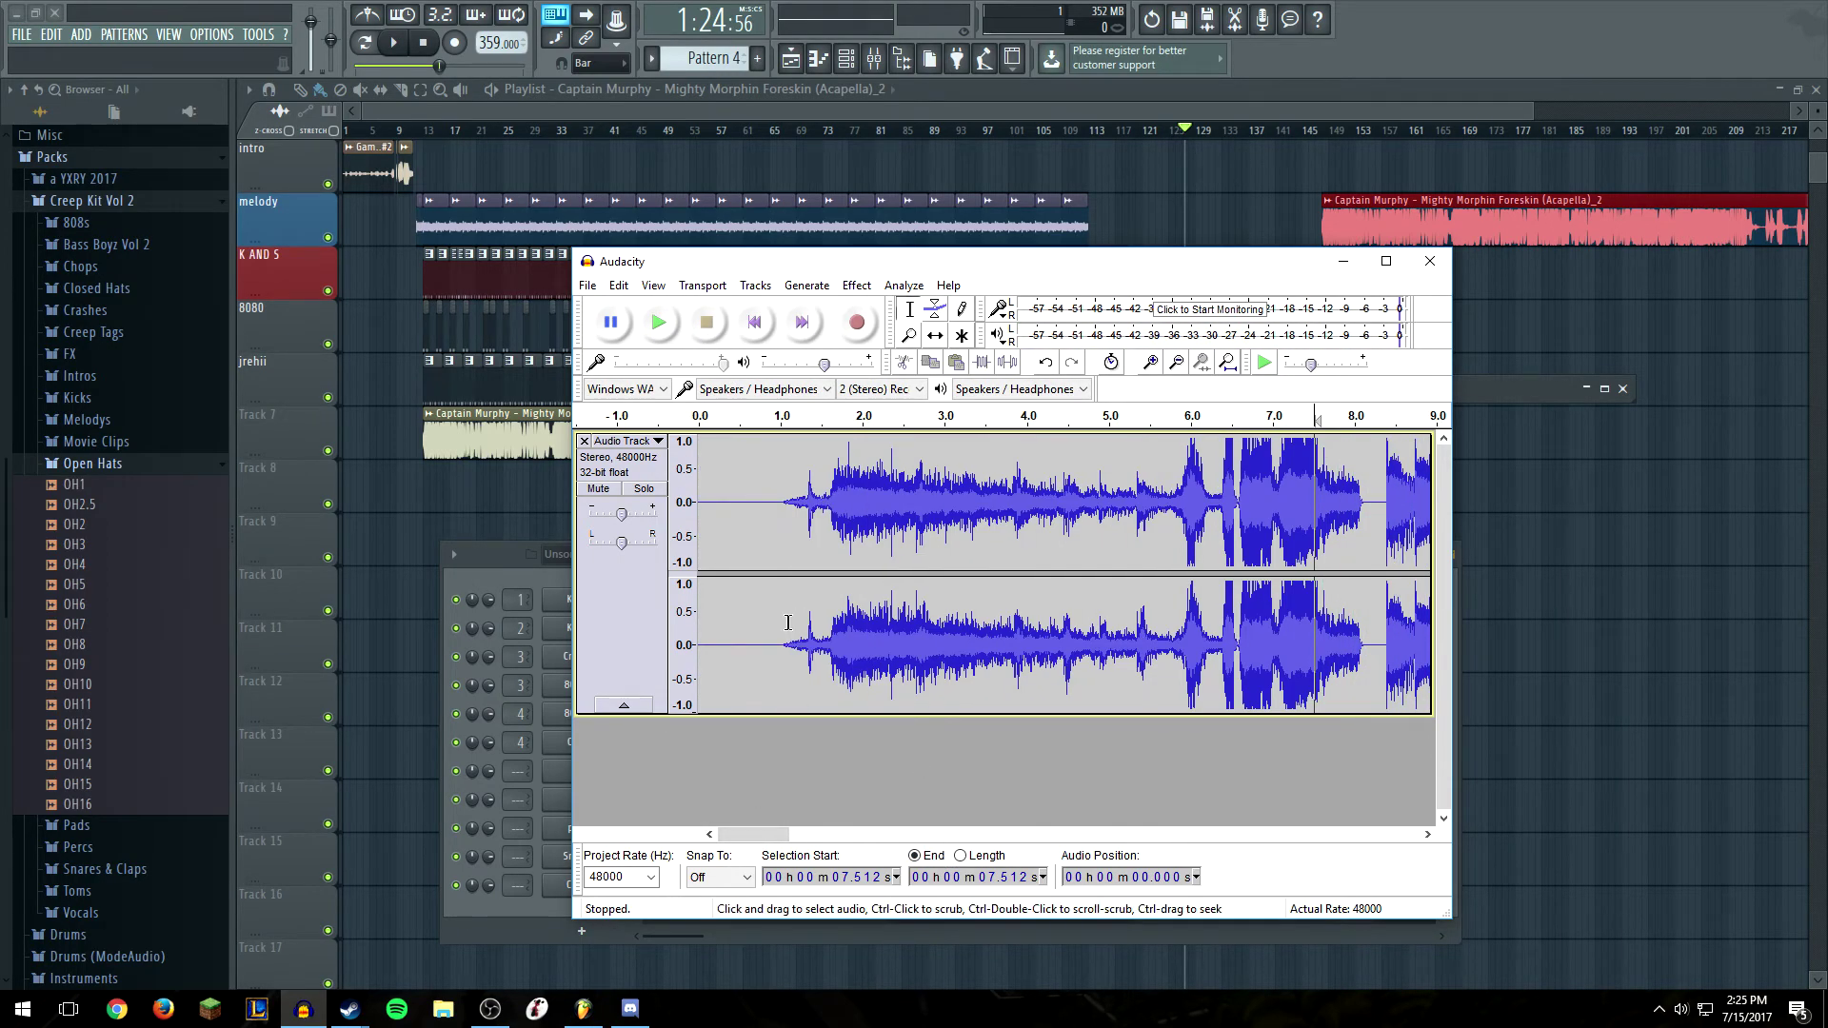
left_click_drag(782, 622, 698, 615)
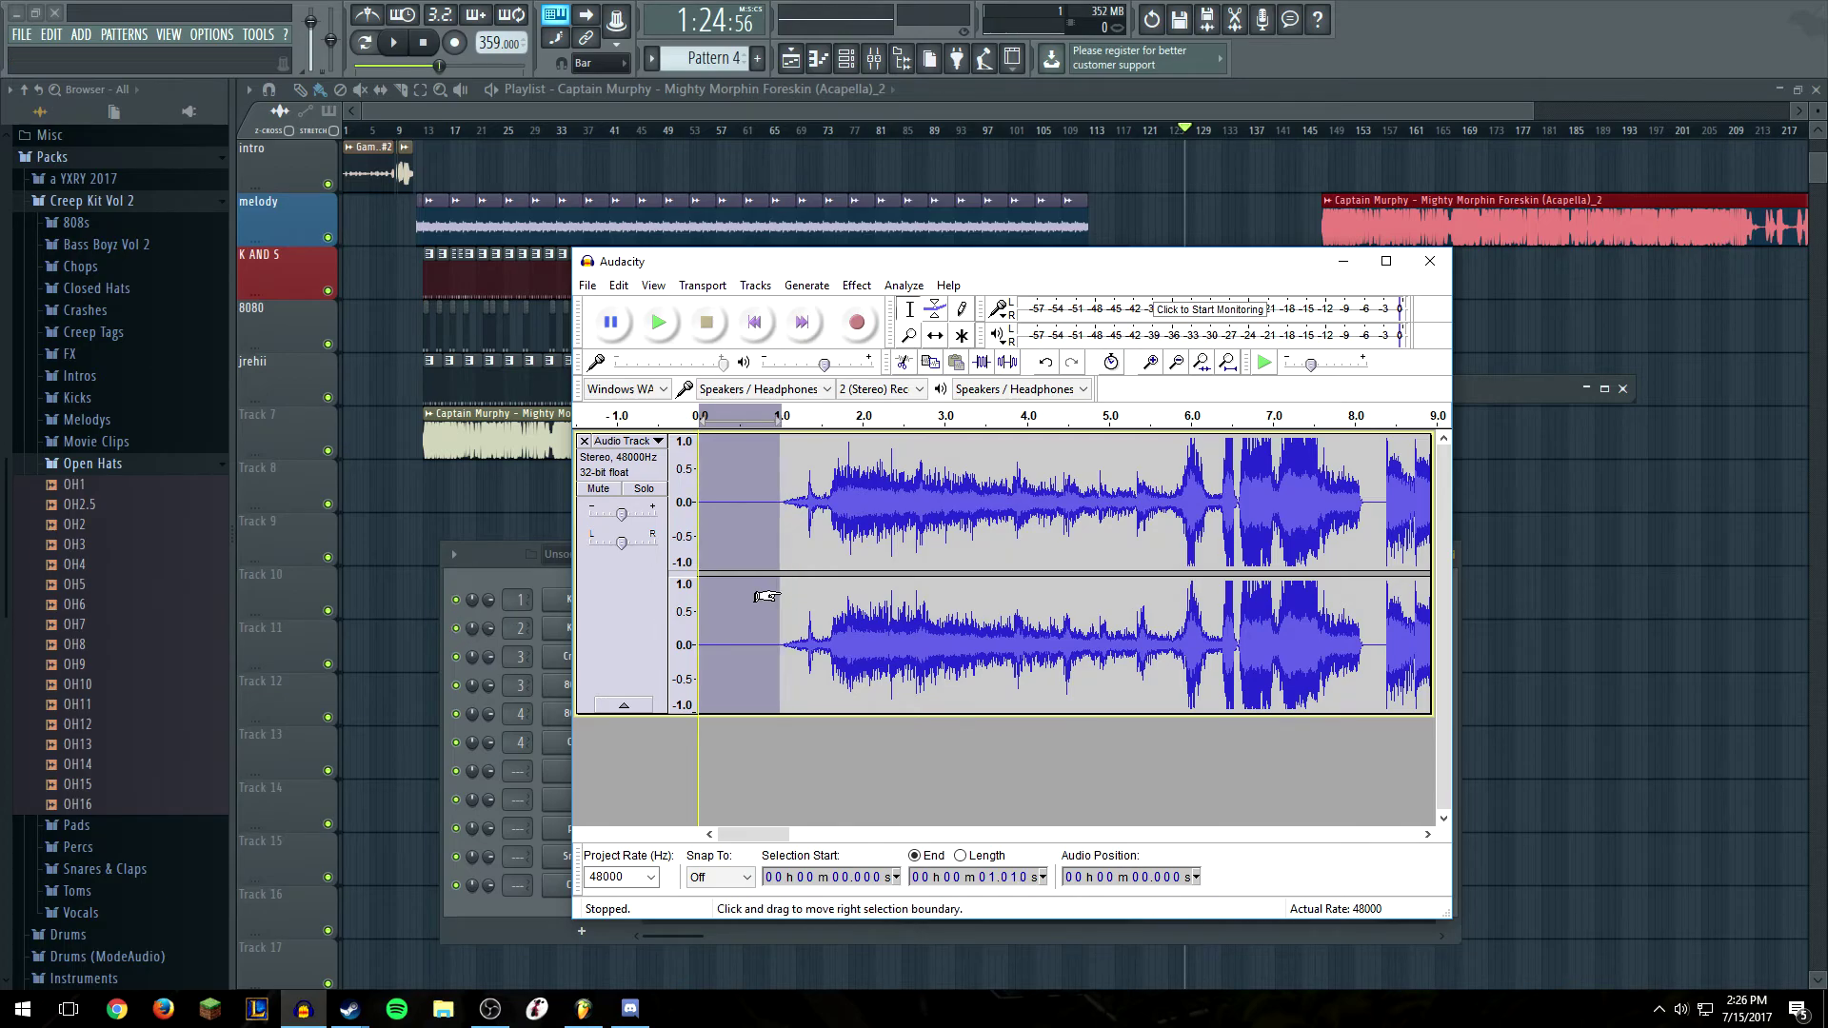
key("Delete")
Apply the Fade In effect to the entire audio track
left_click(615, 630)
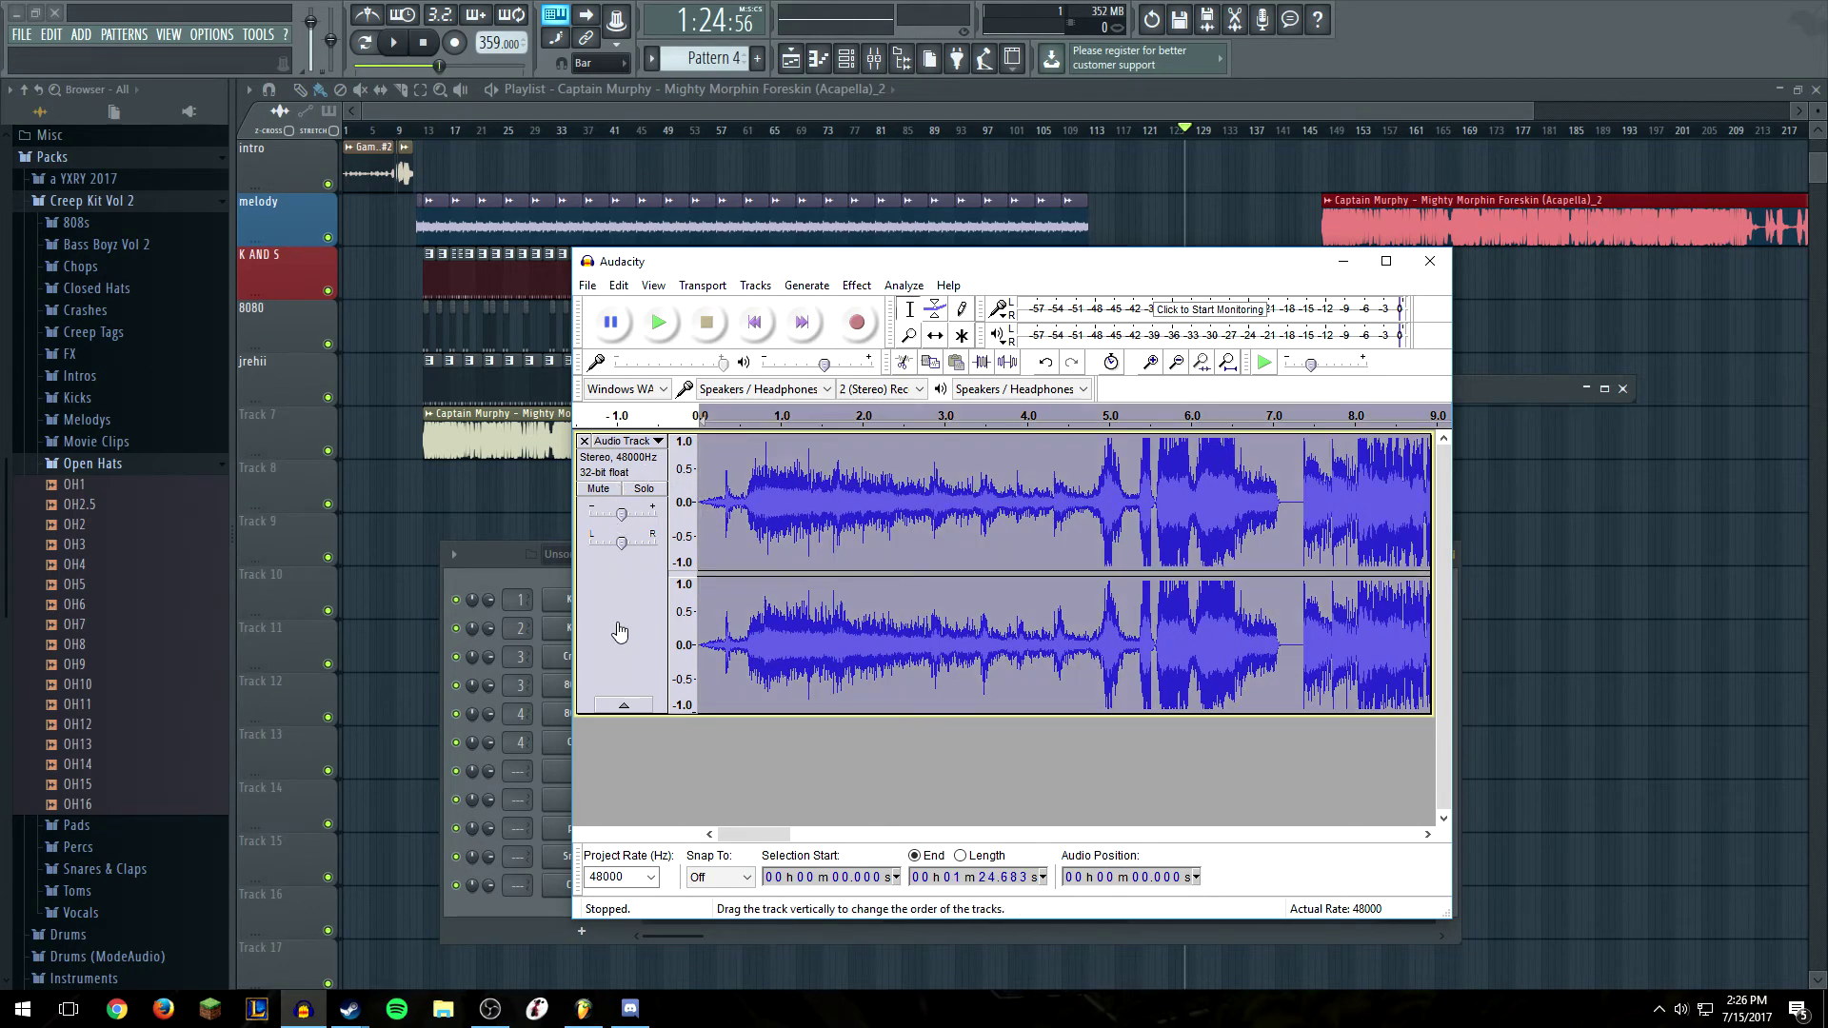
left_click(767, 288)
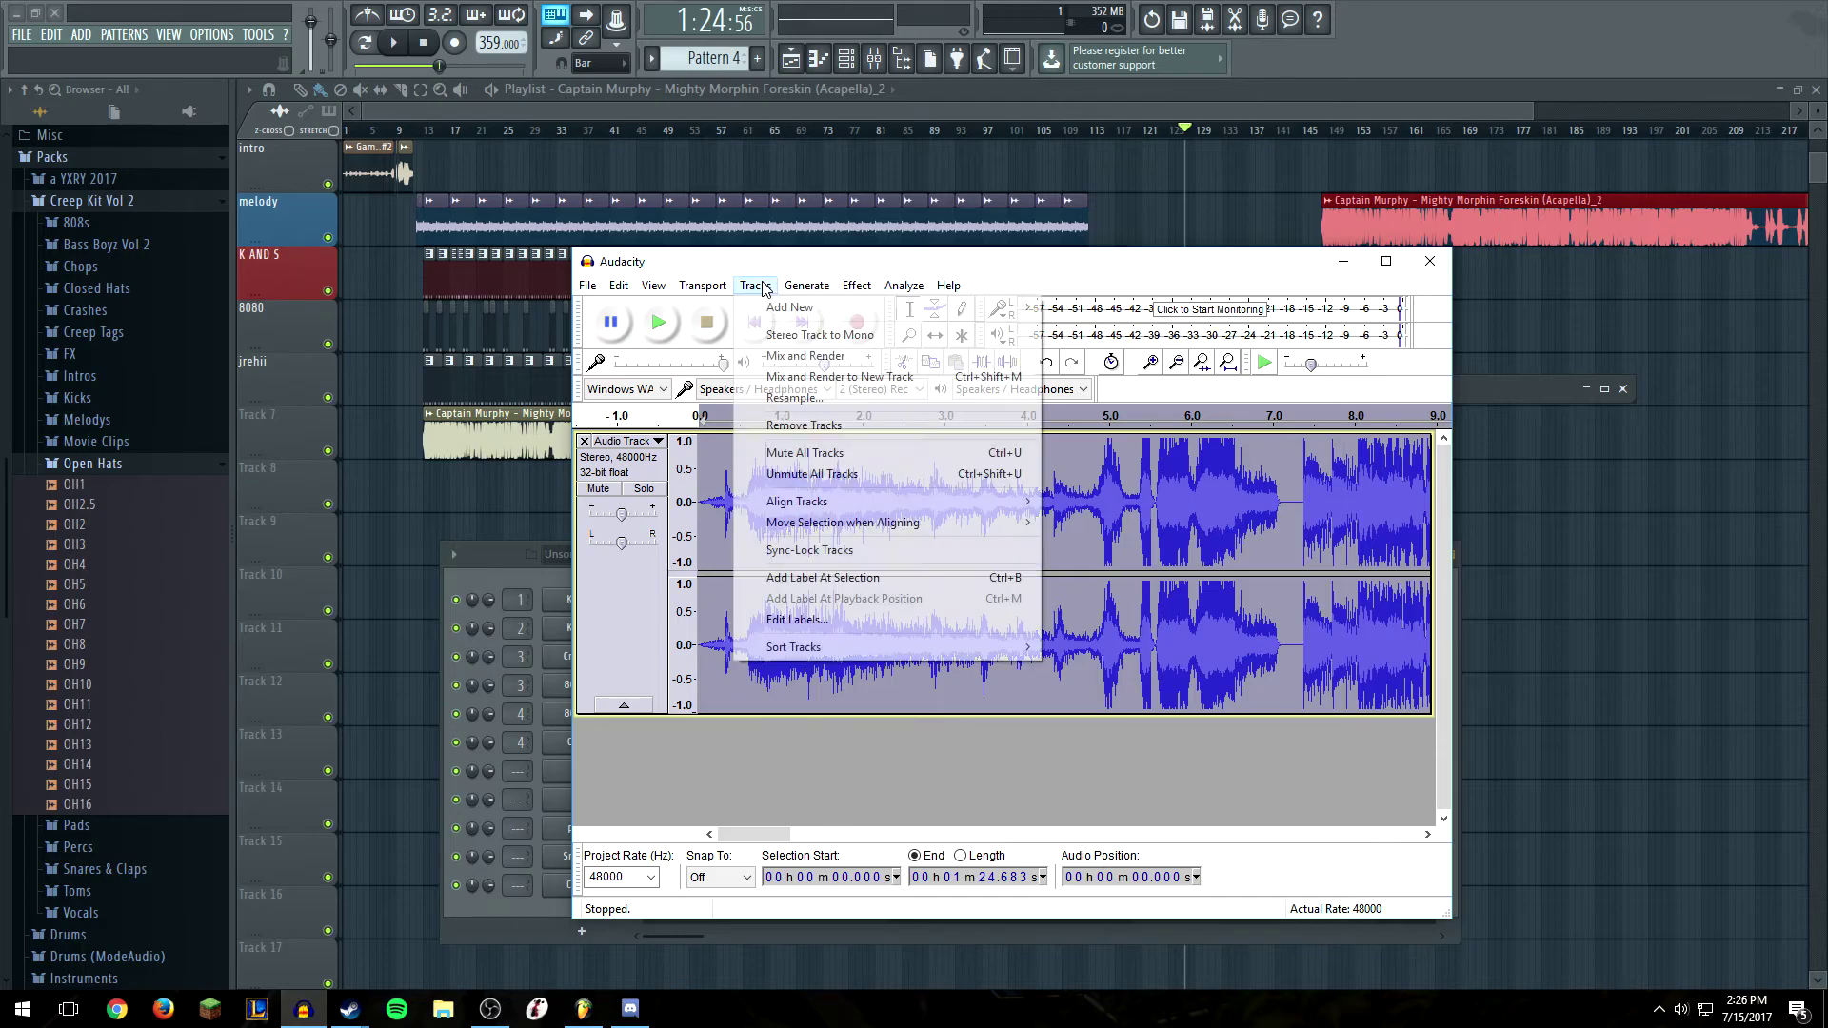
left_click(829, 277)
left_click(863, 287)
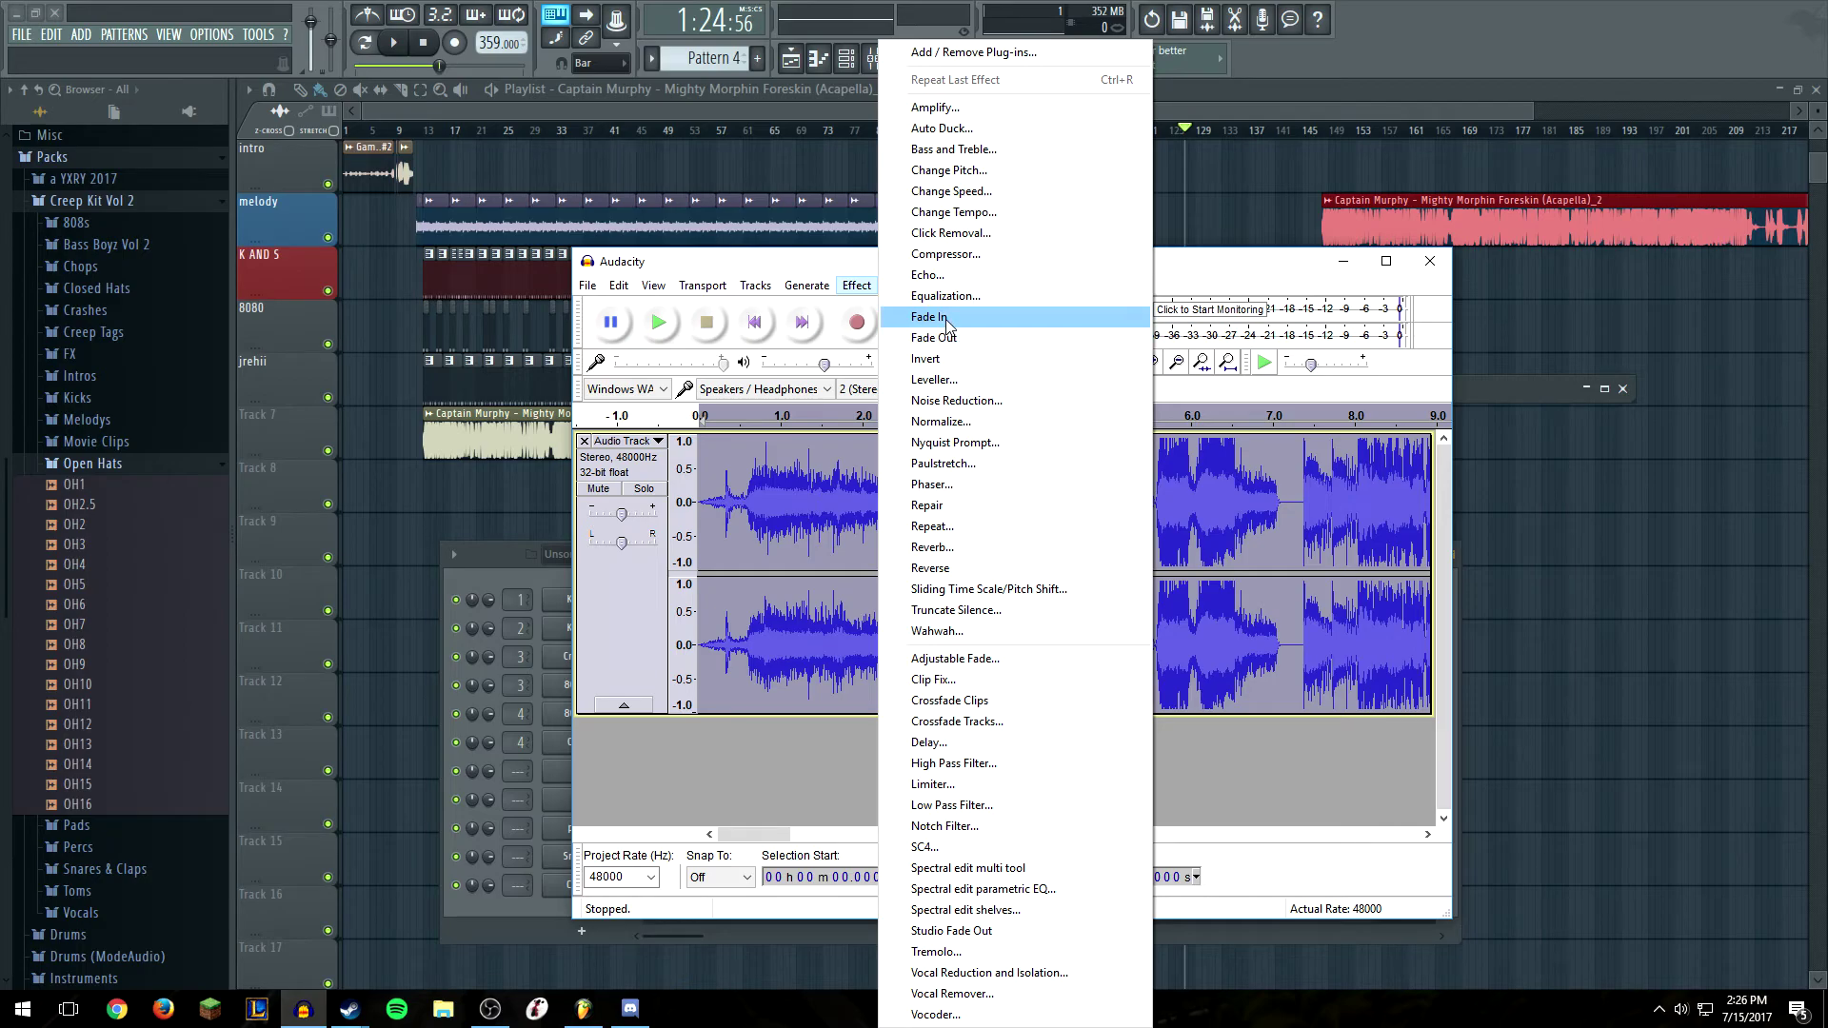
left_click(856, 286)
left_click(928, 317)
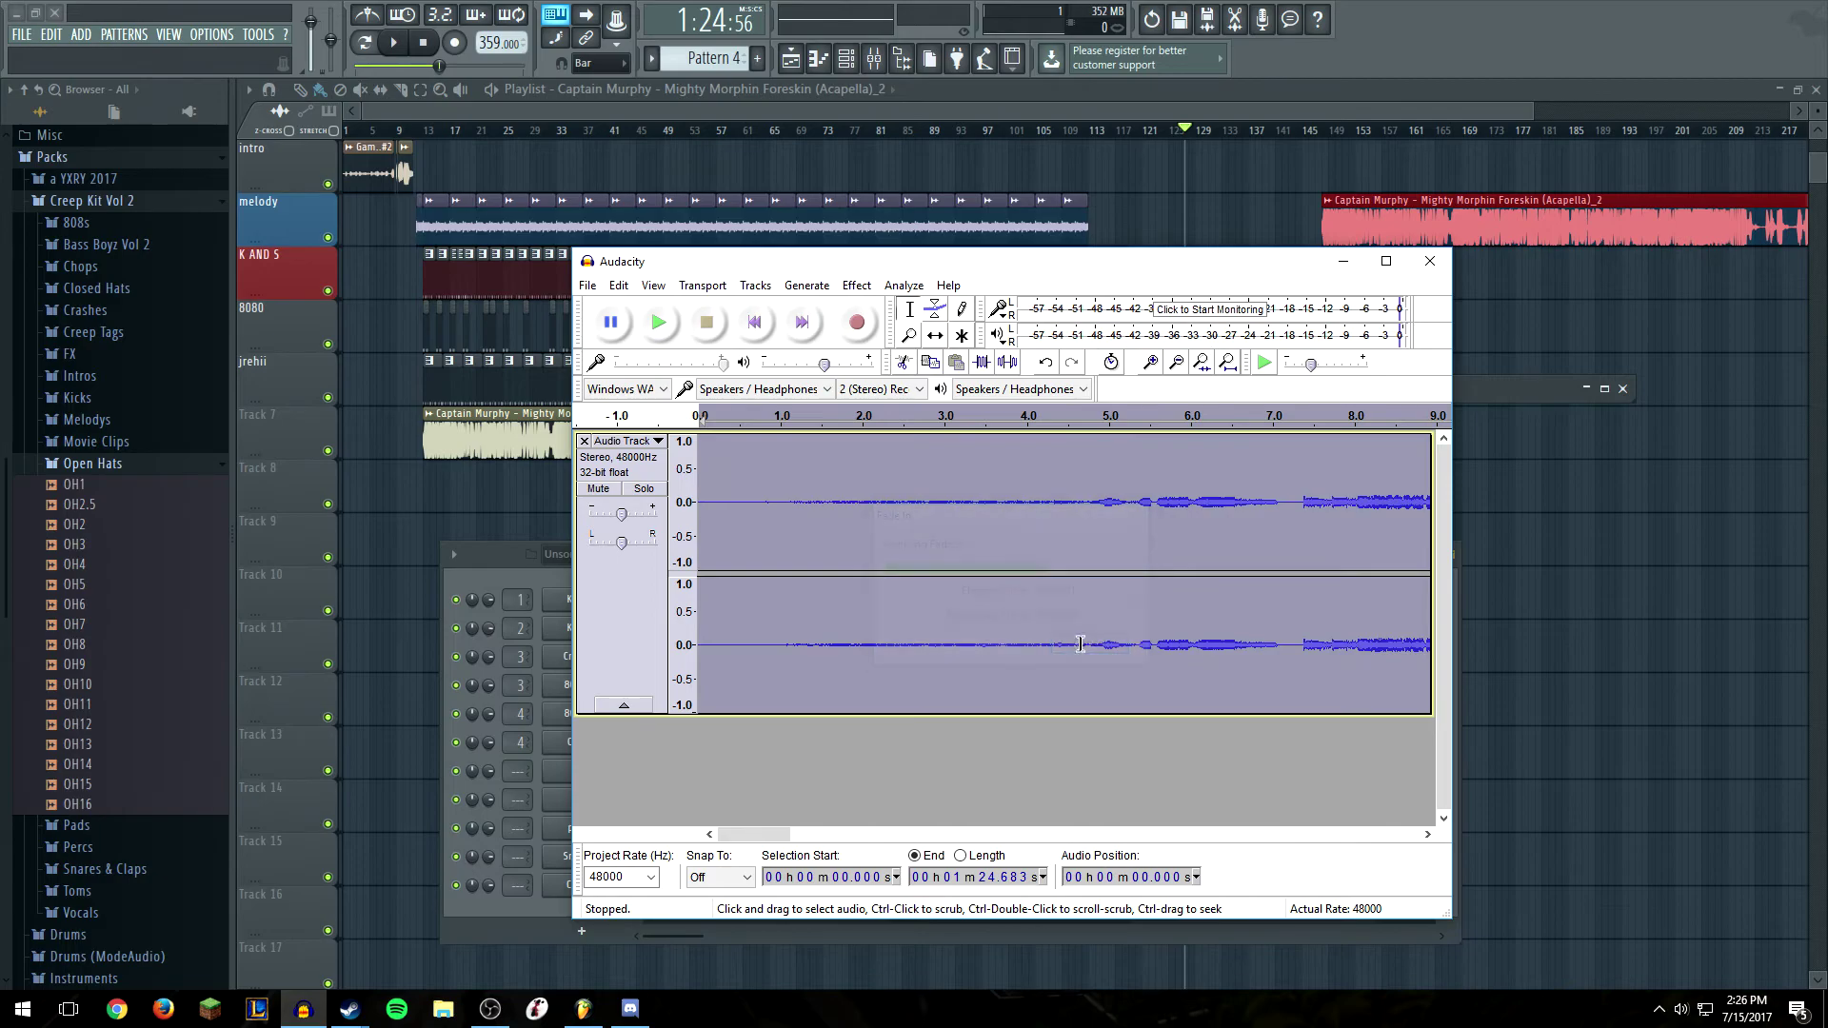
Play the faded recording from its start to check how it sounds, then stop playback
left_click(886, 430)
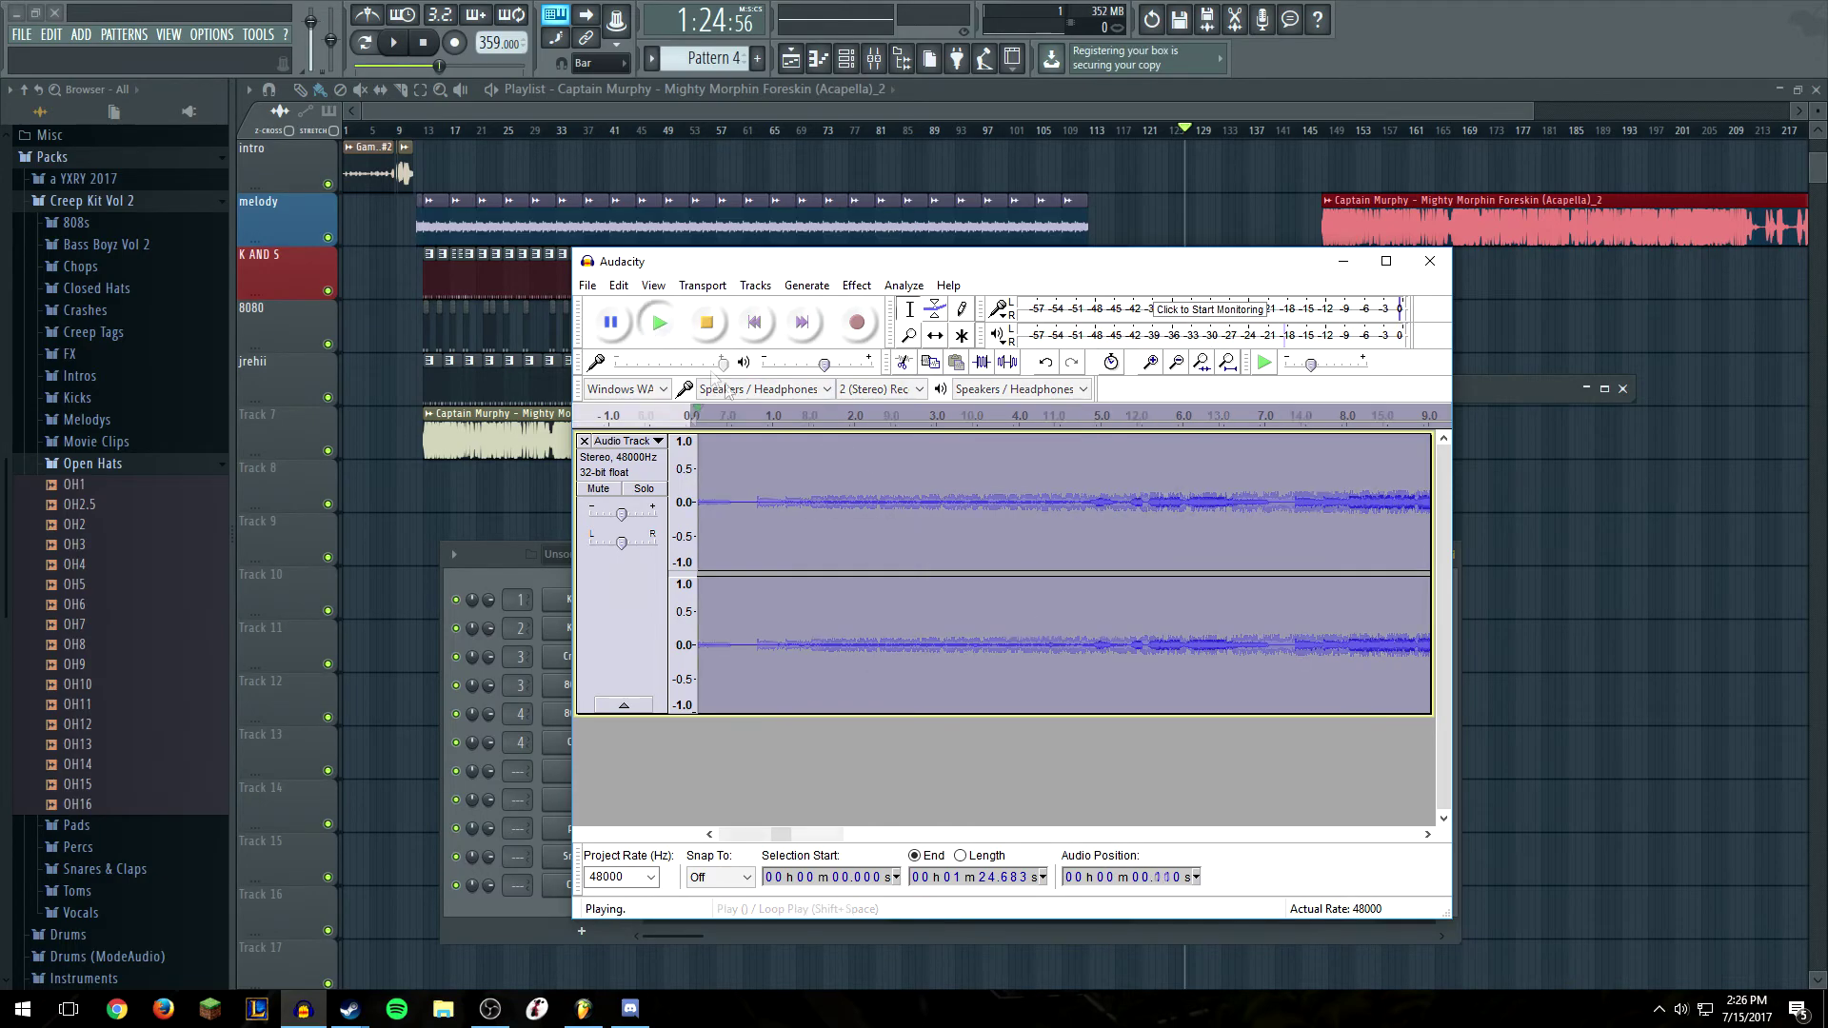
scroll(974, 570, "right", 2)
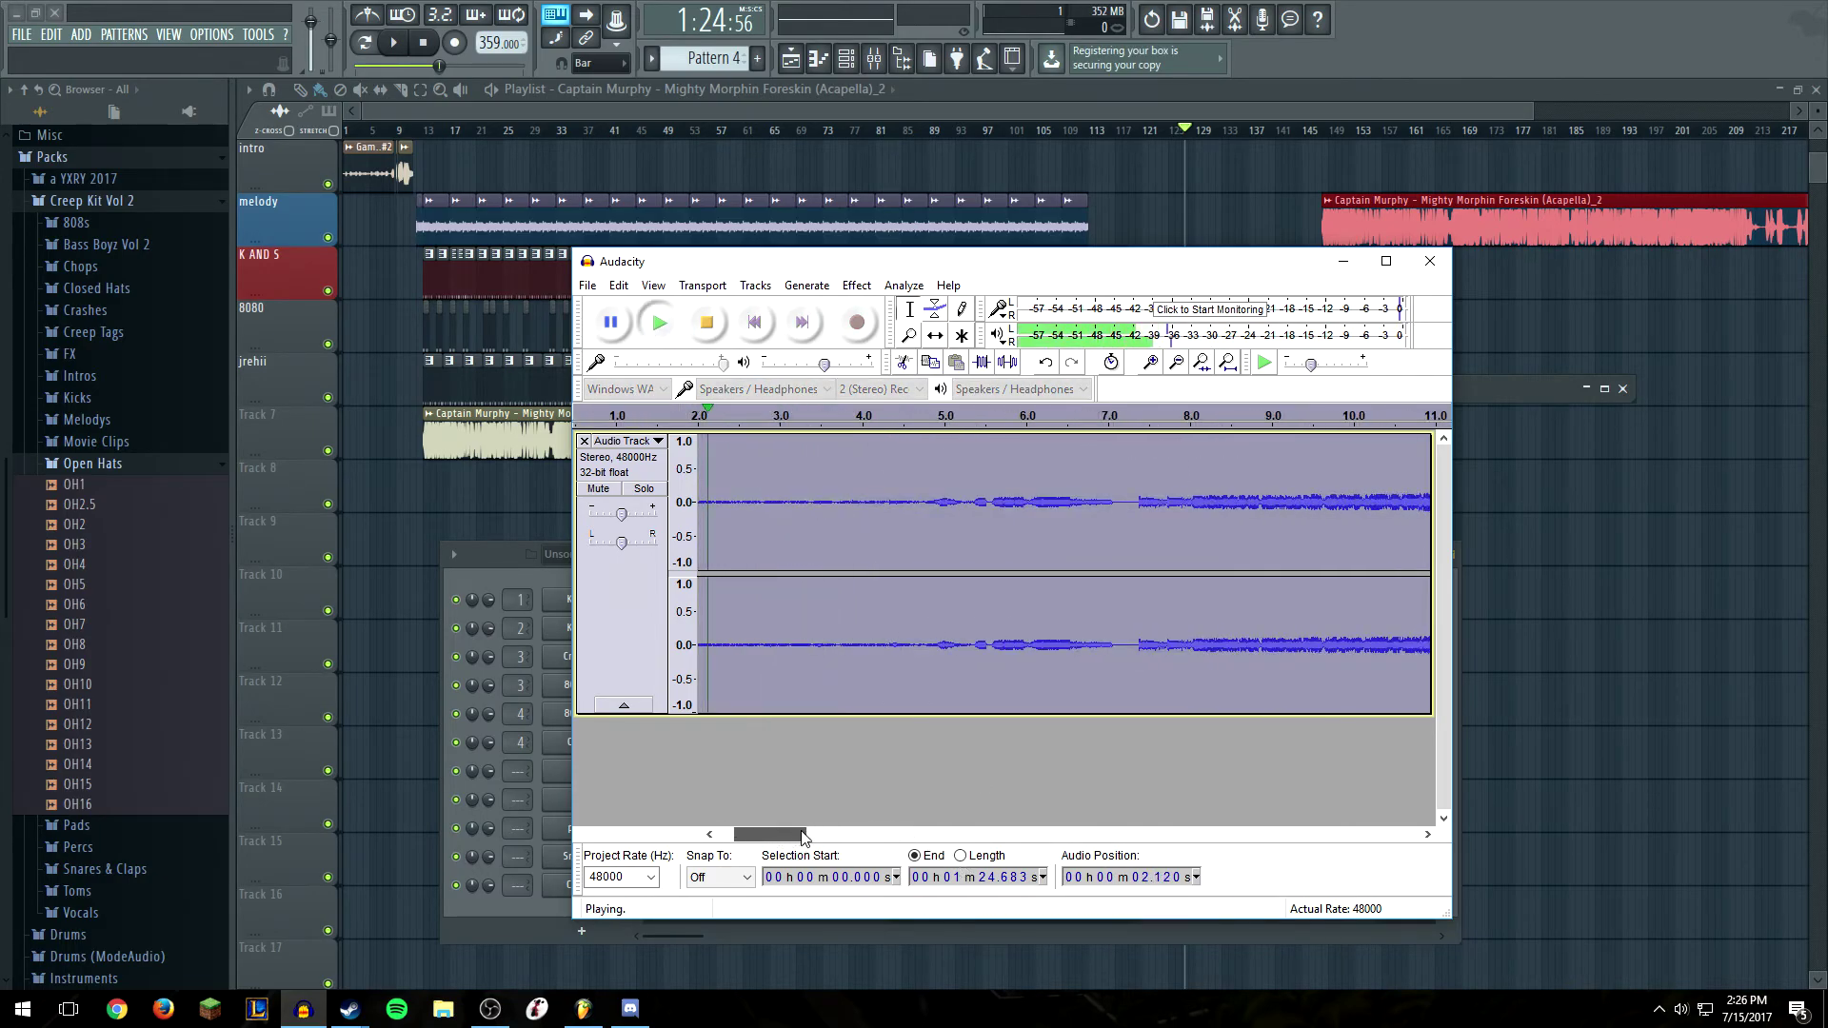
left_click(1247, 496)
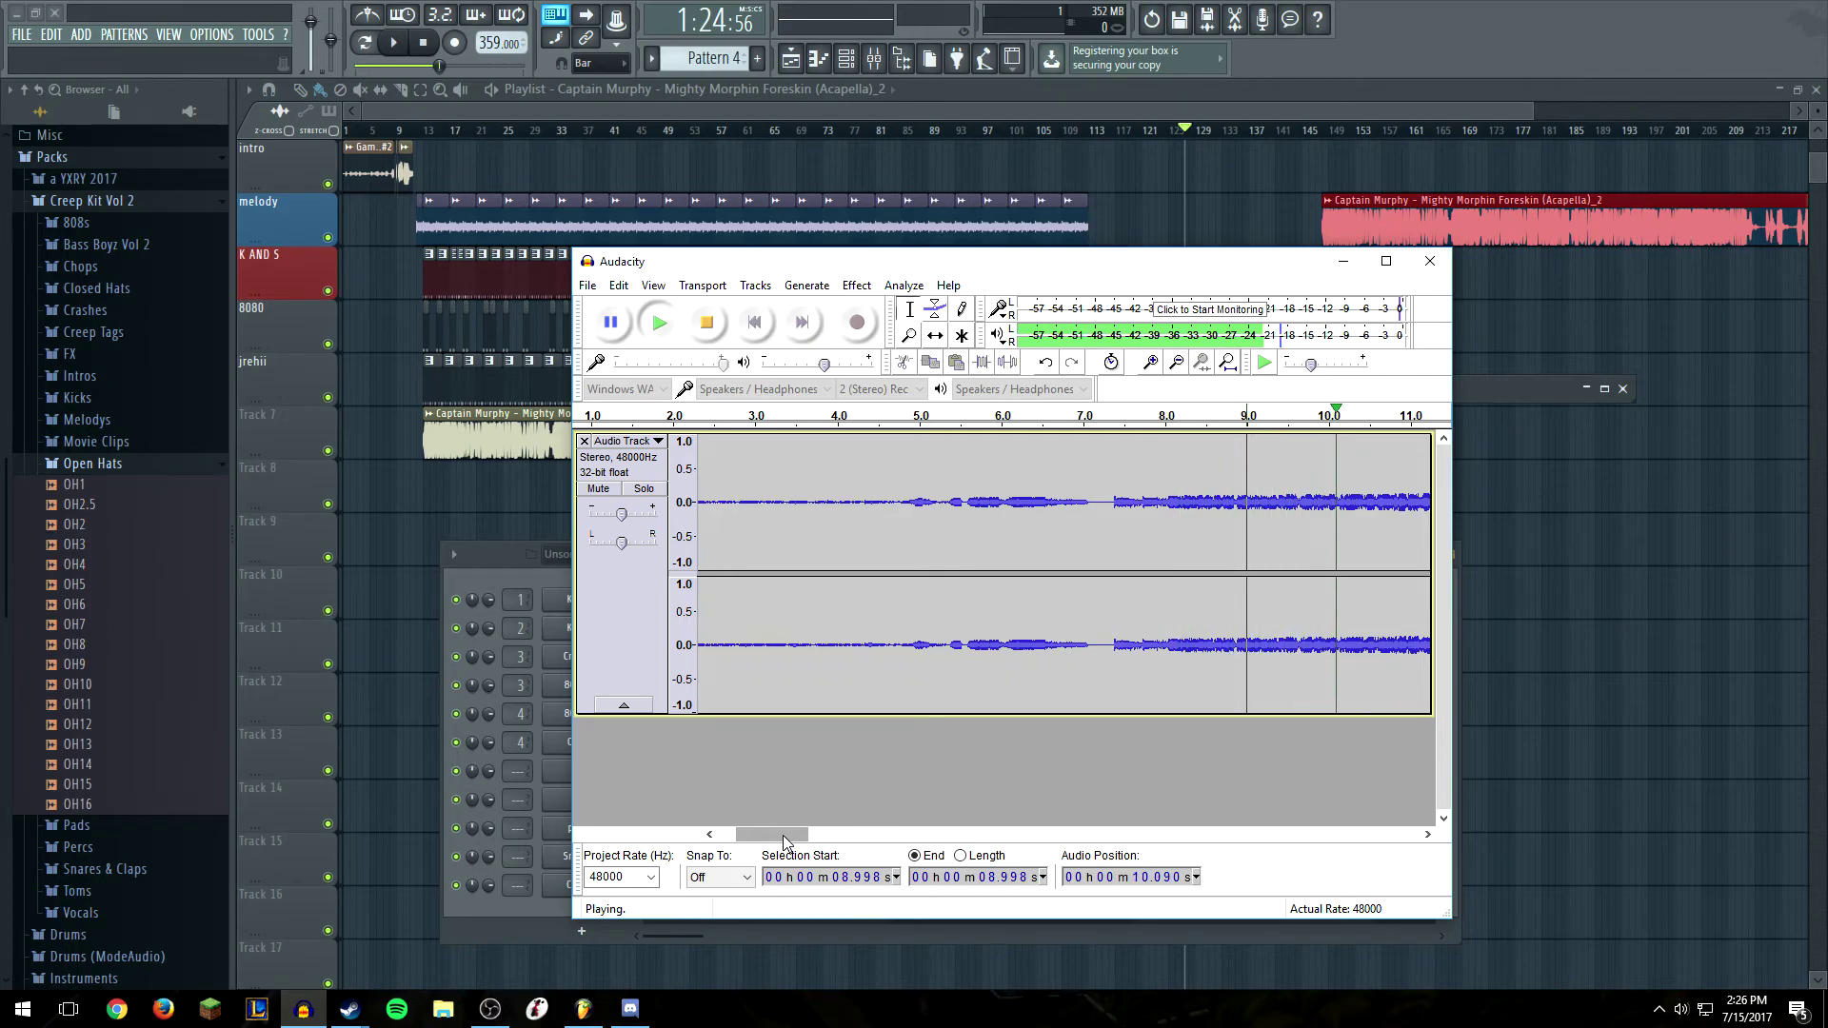
left_click(705, 323)
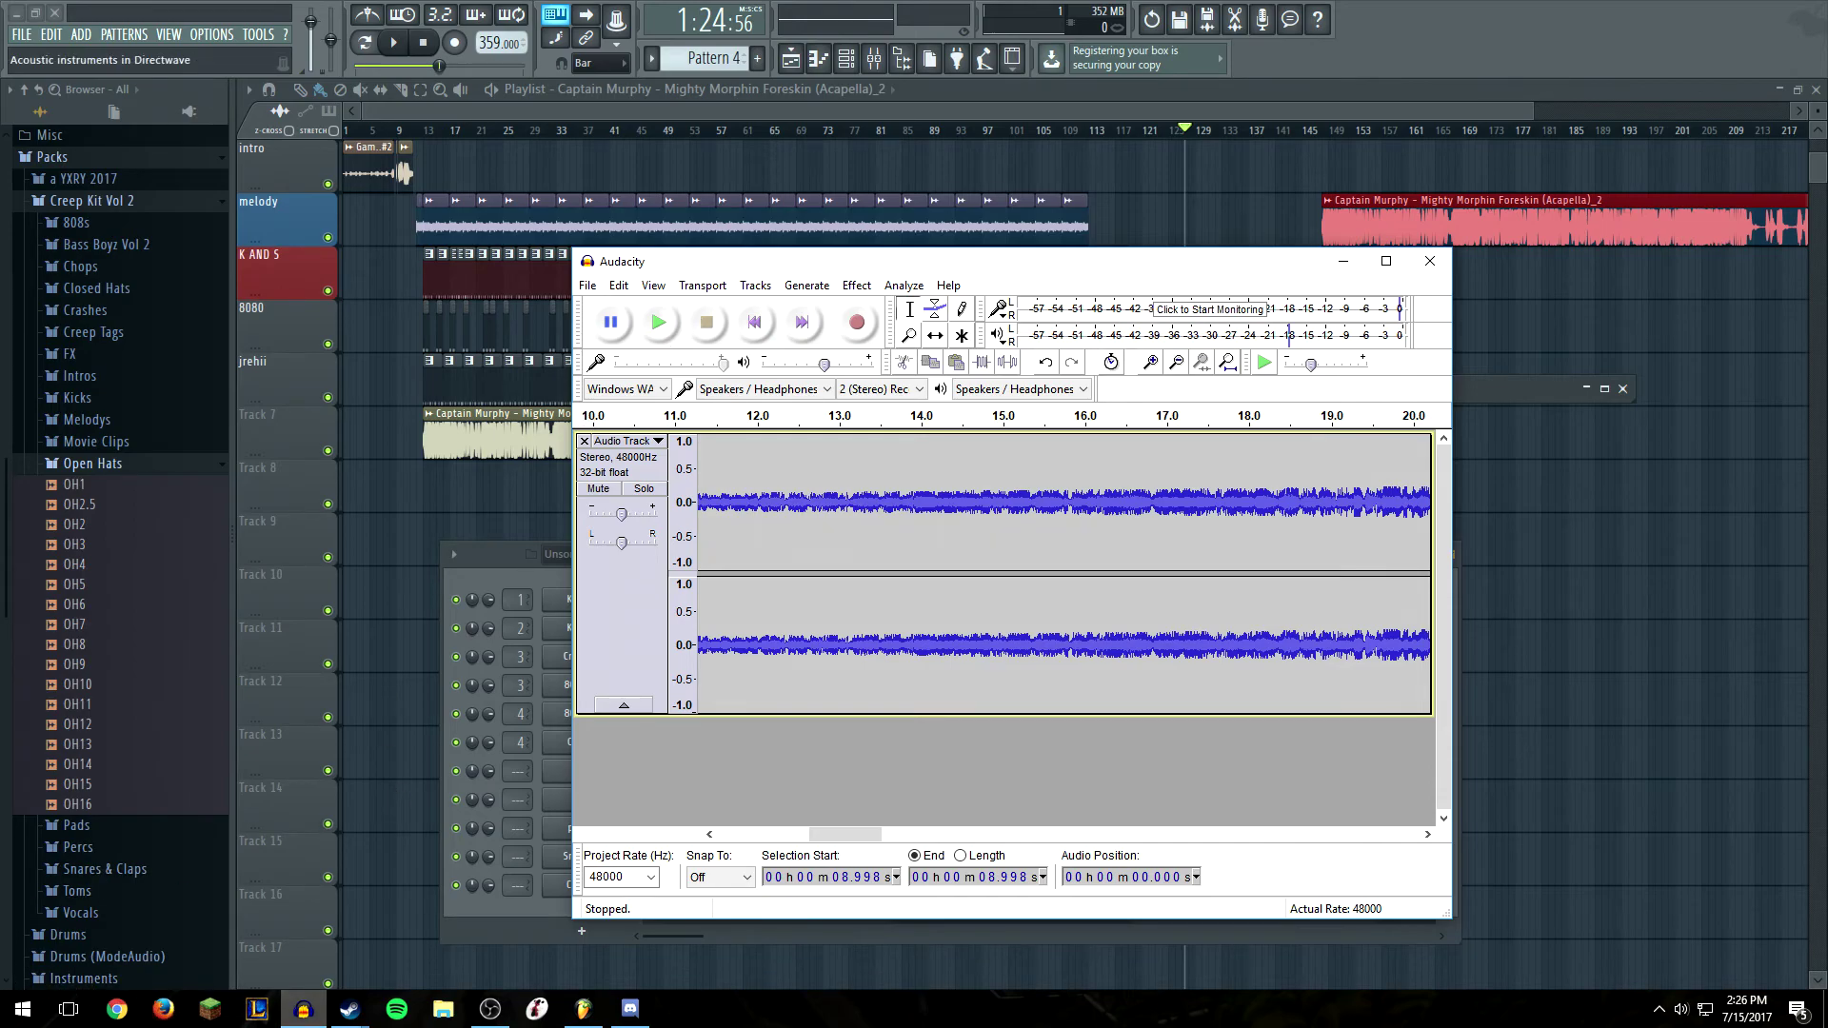
Export the recording to the Desktop as a 16-bit PCM WAV named "shadow death", leaving the metadata blank
left_click(364, 1023)
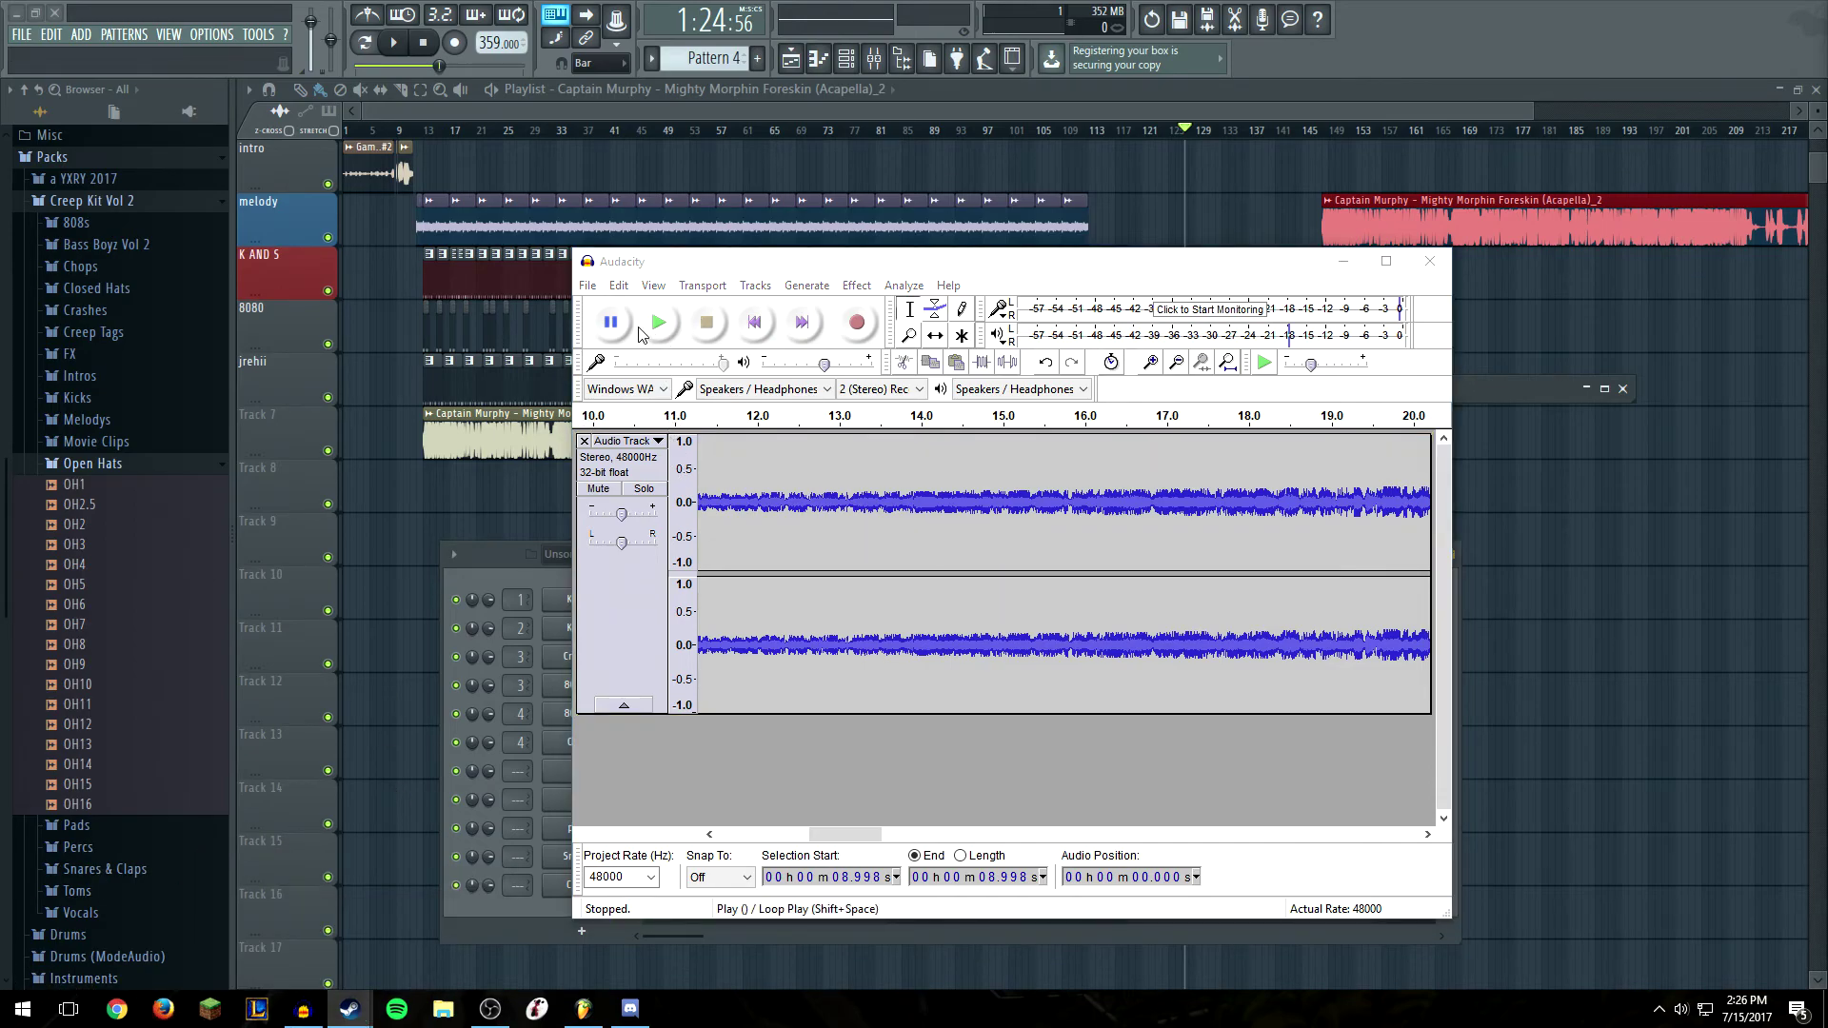
left_click_drag(648, 261, 717, 190)
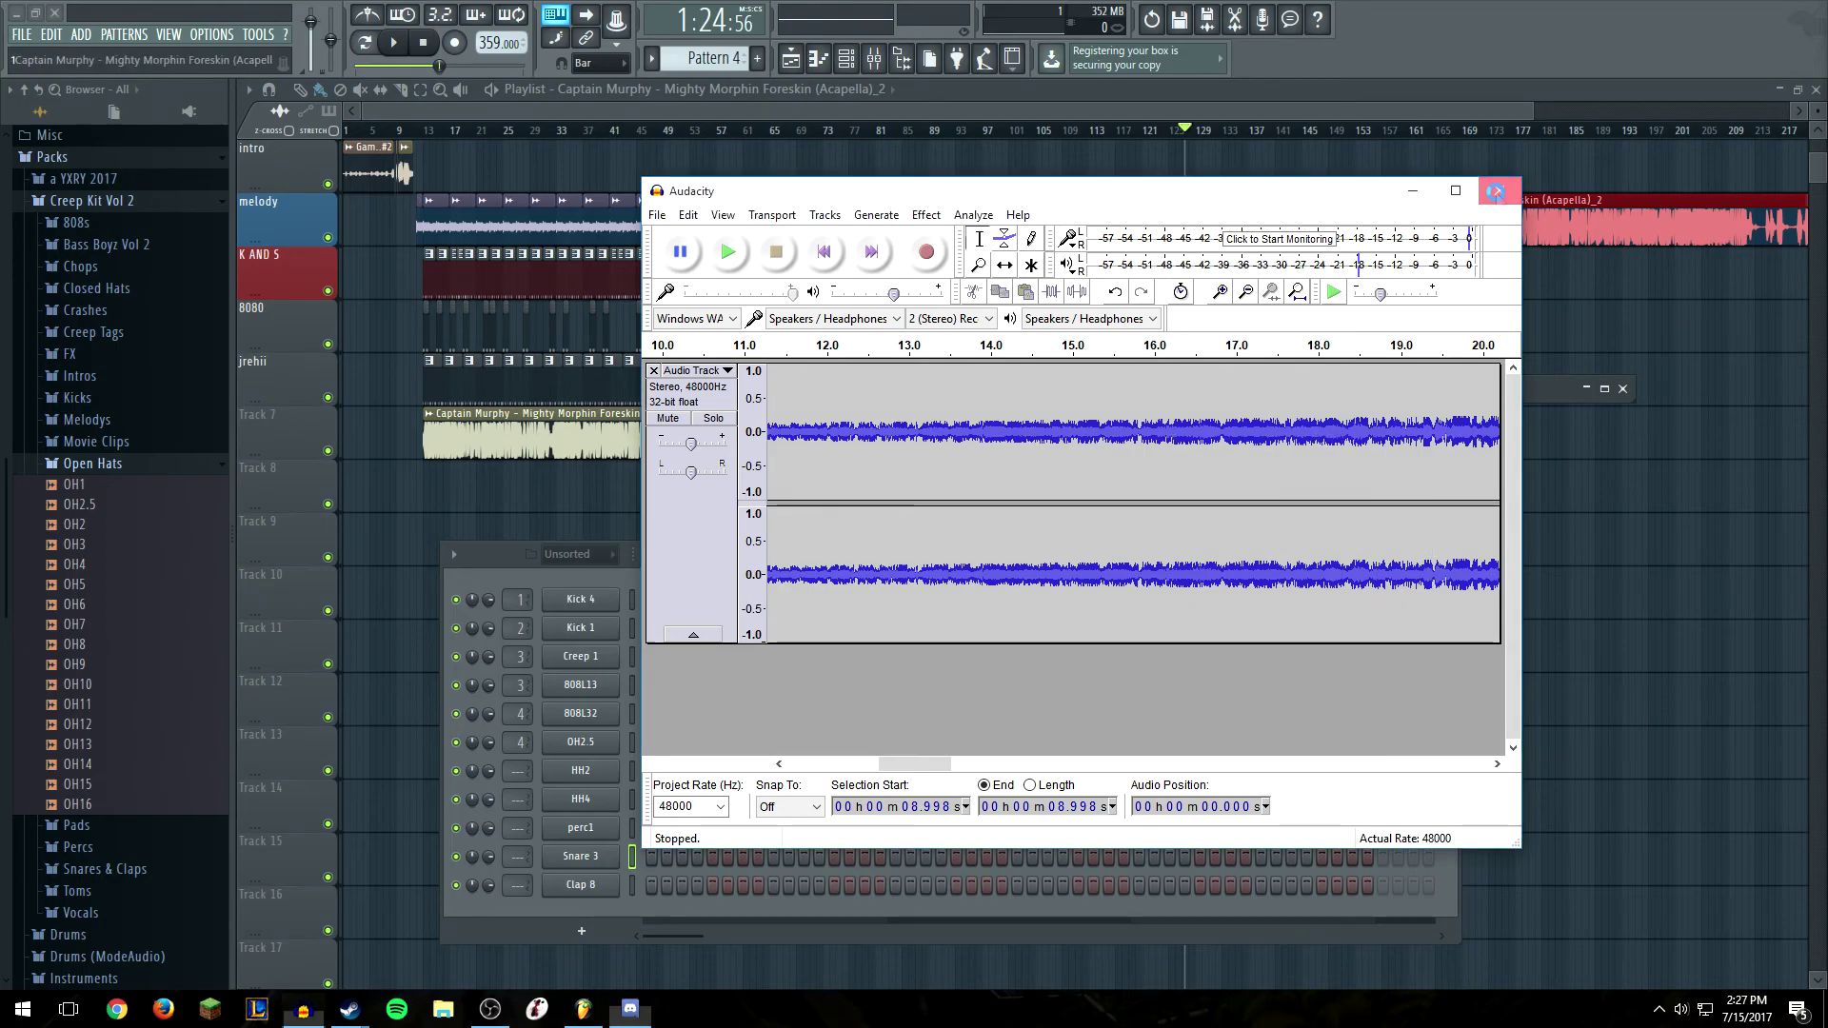
left_click(1496, 191)
left_click(1057, 524)
type("shadow")
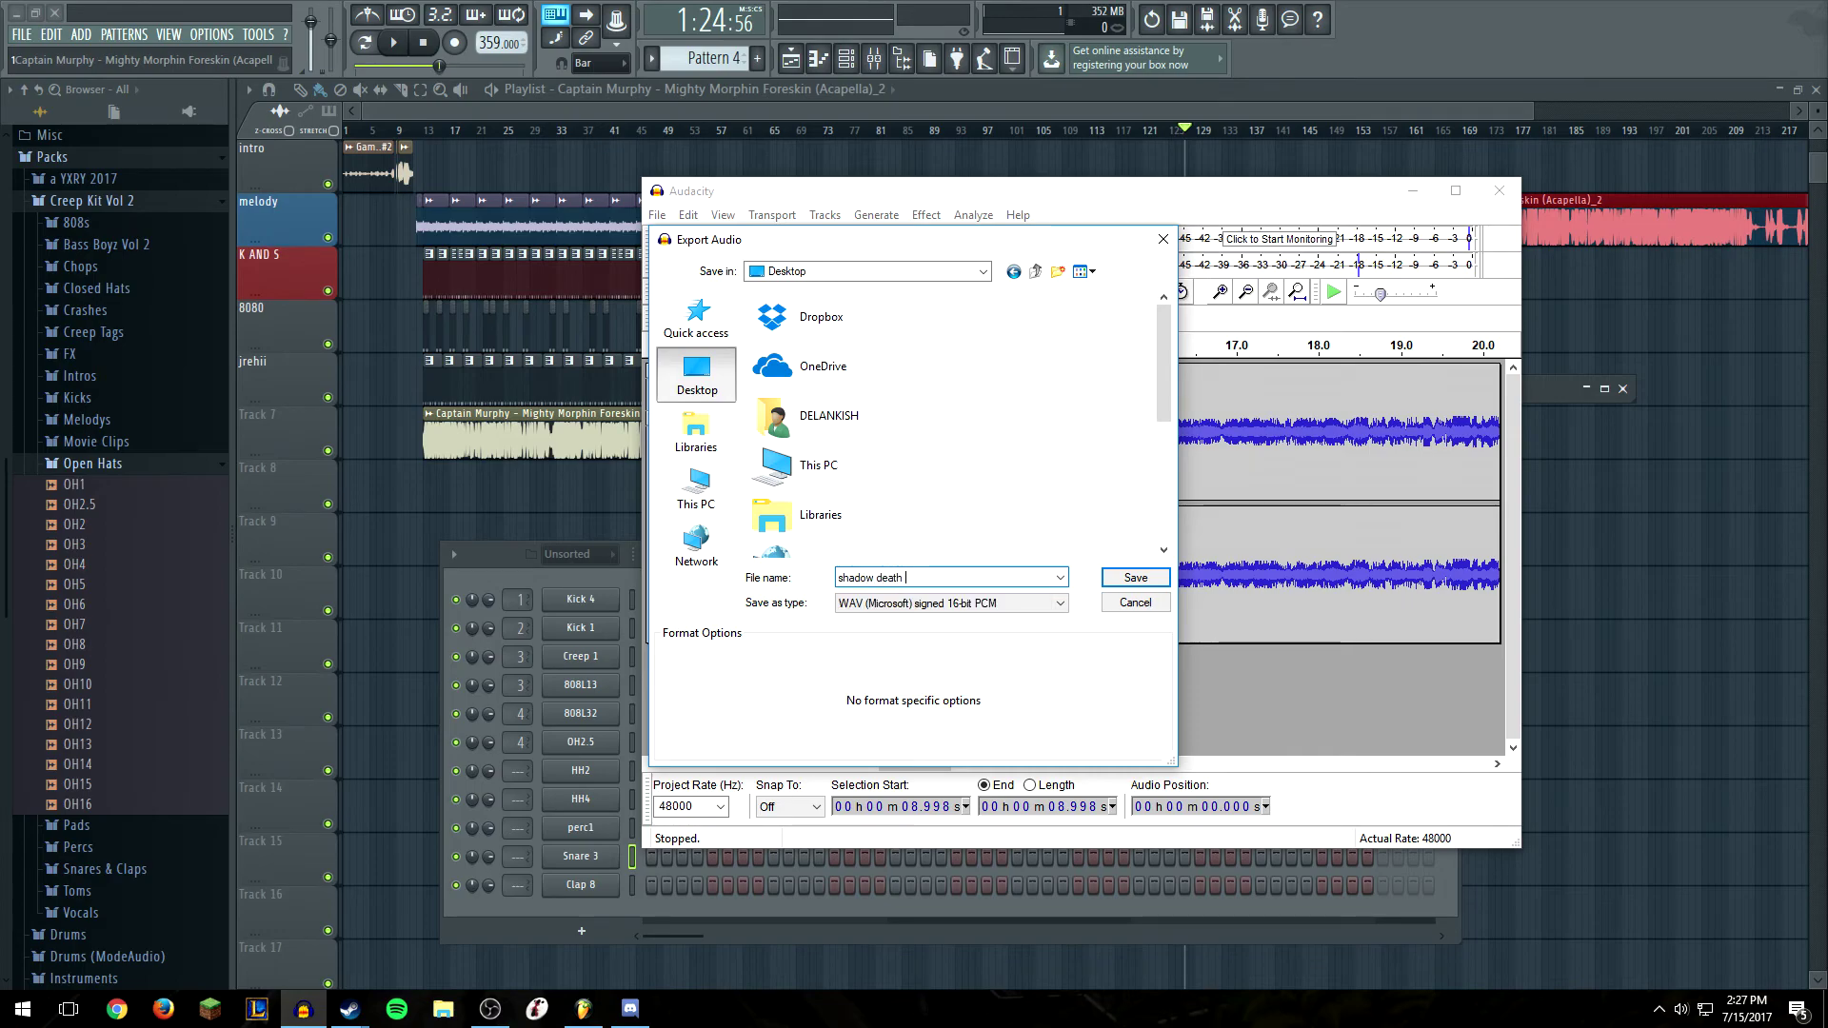
type(" death")
key("Return")
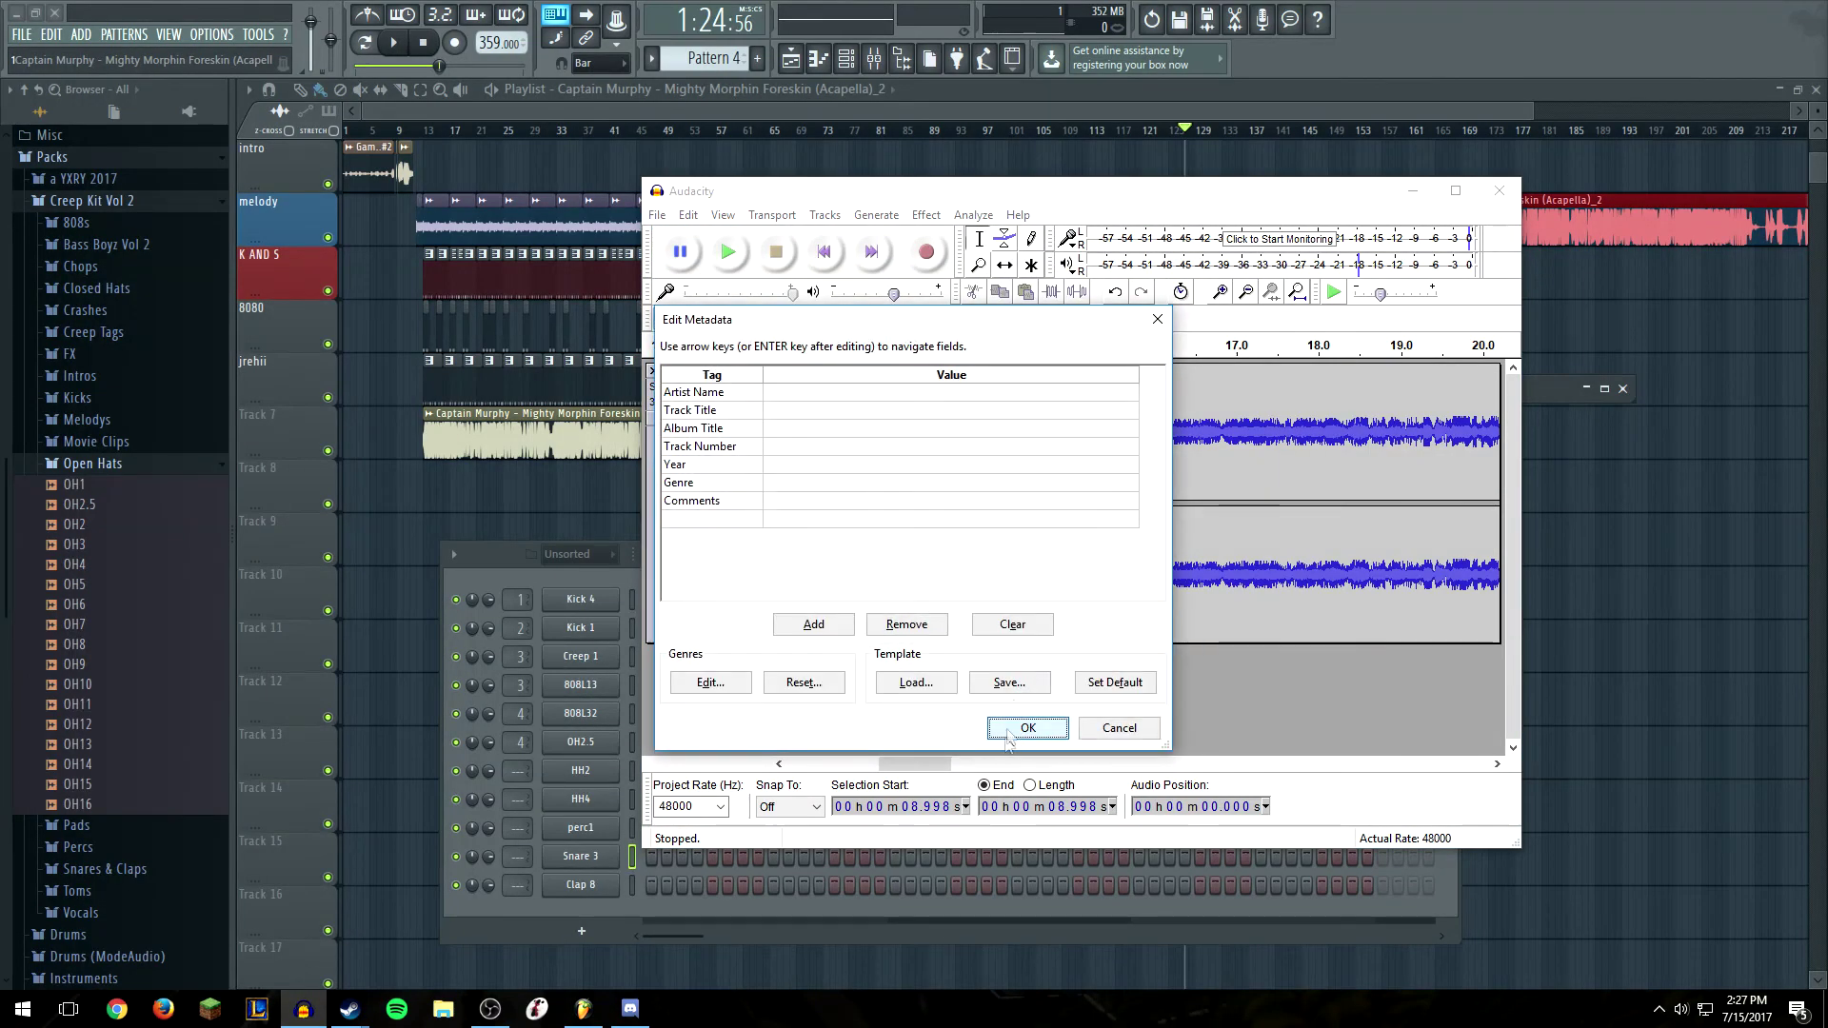
left_click(1019, 727)
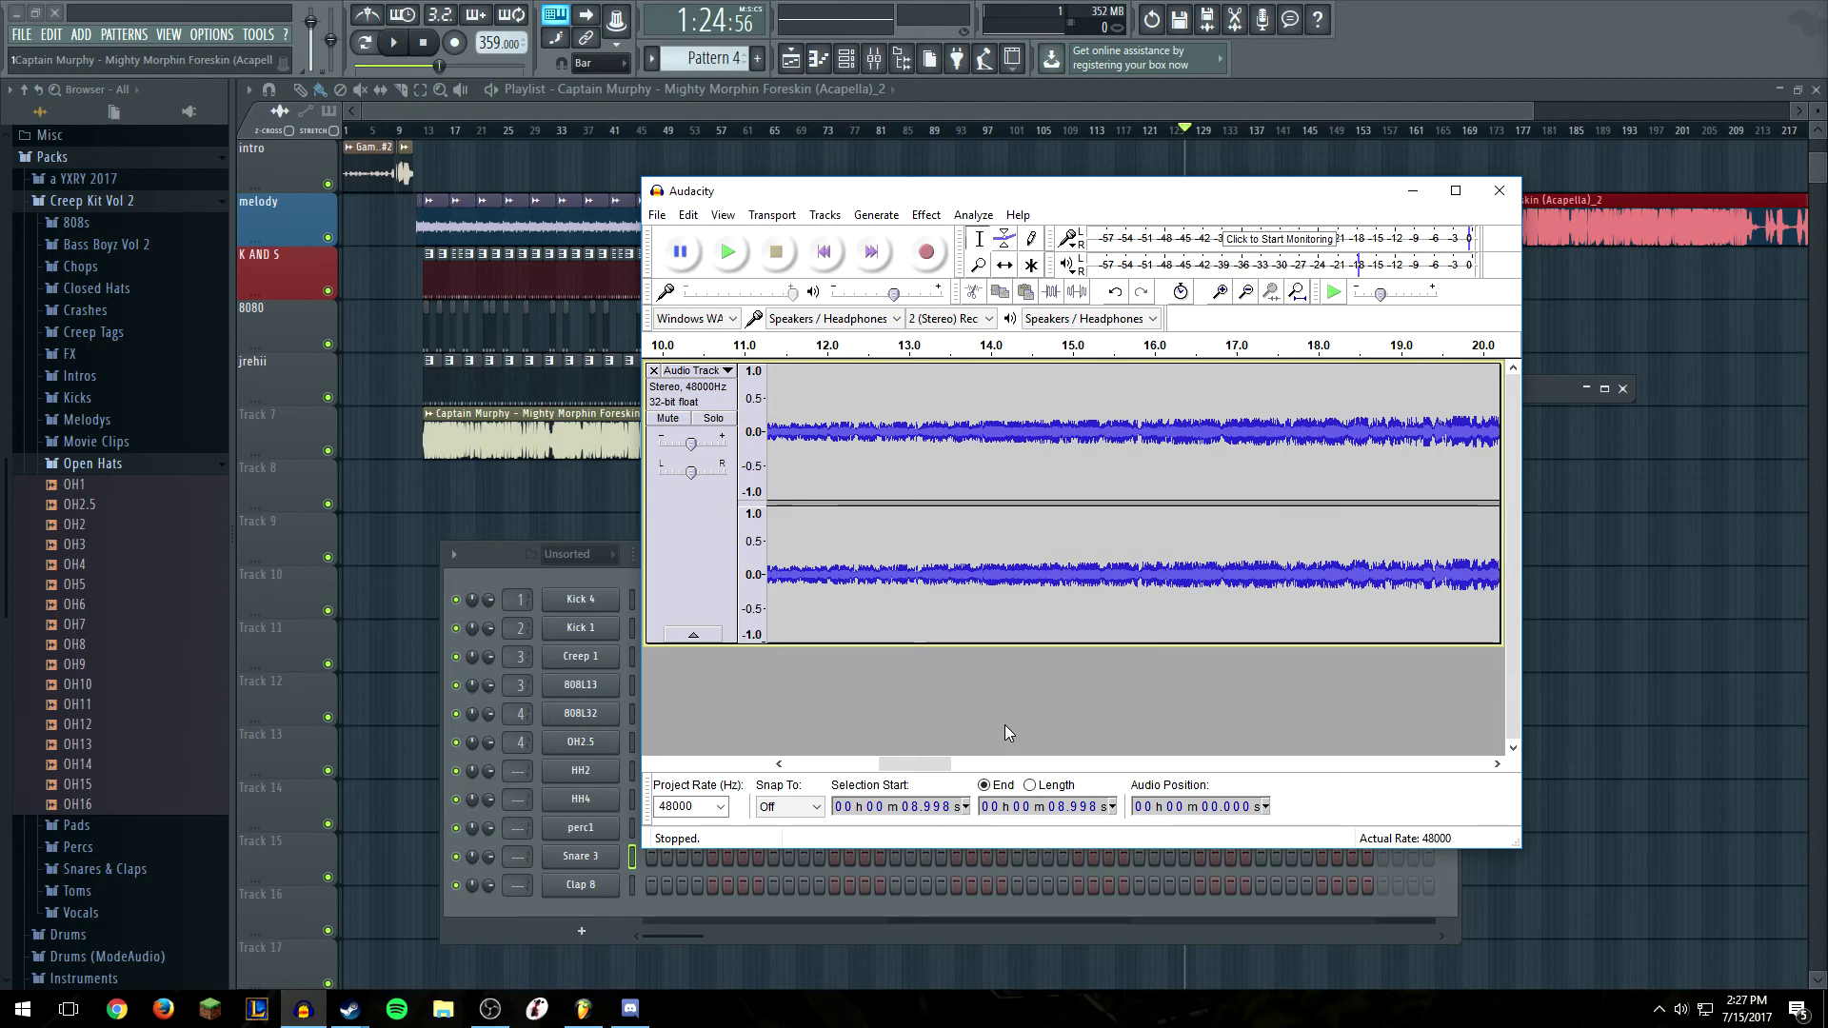
Clear the playlist and Audacity windows away to show the desktop with the exported file
key("alt+Tab")
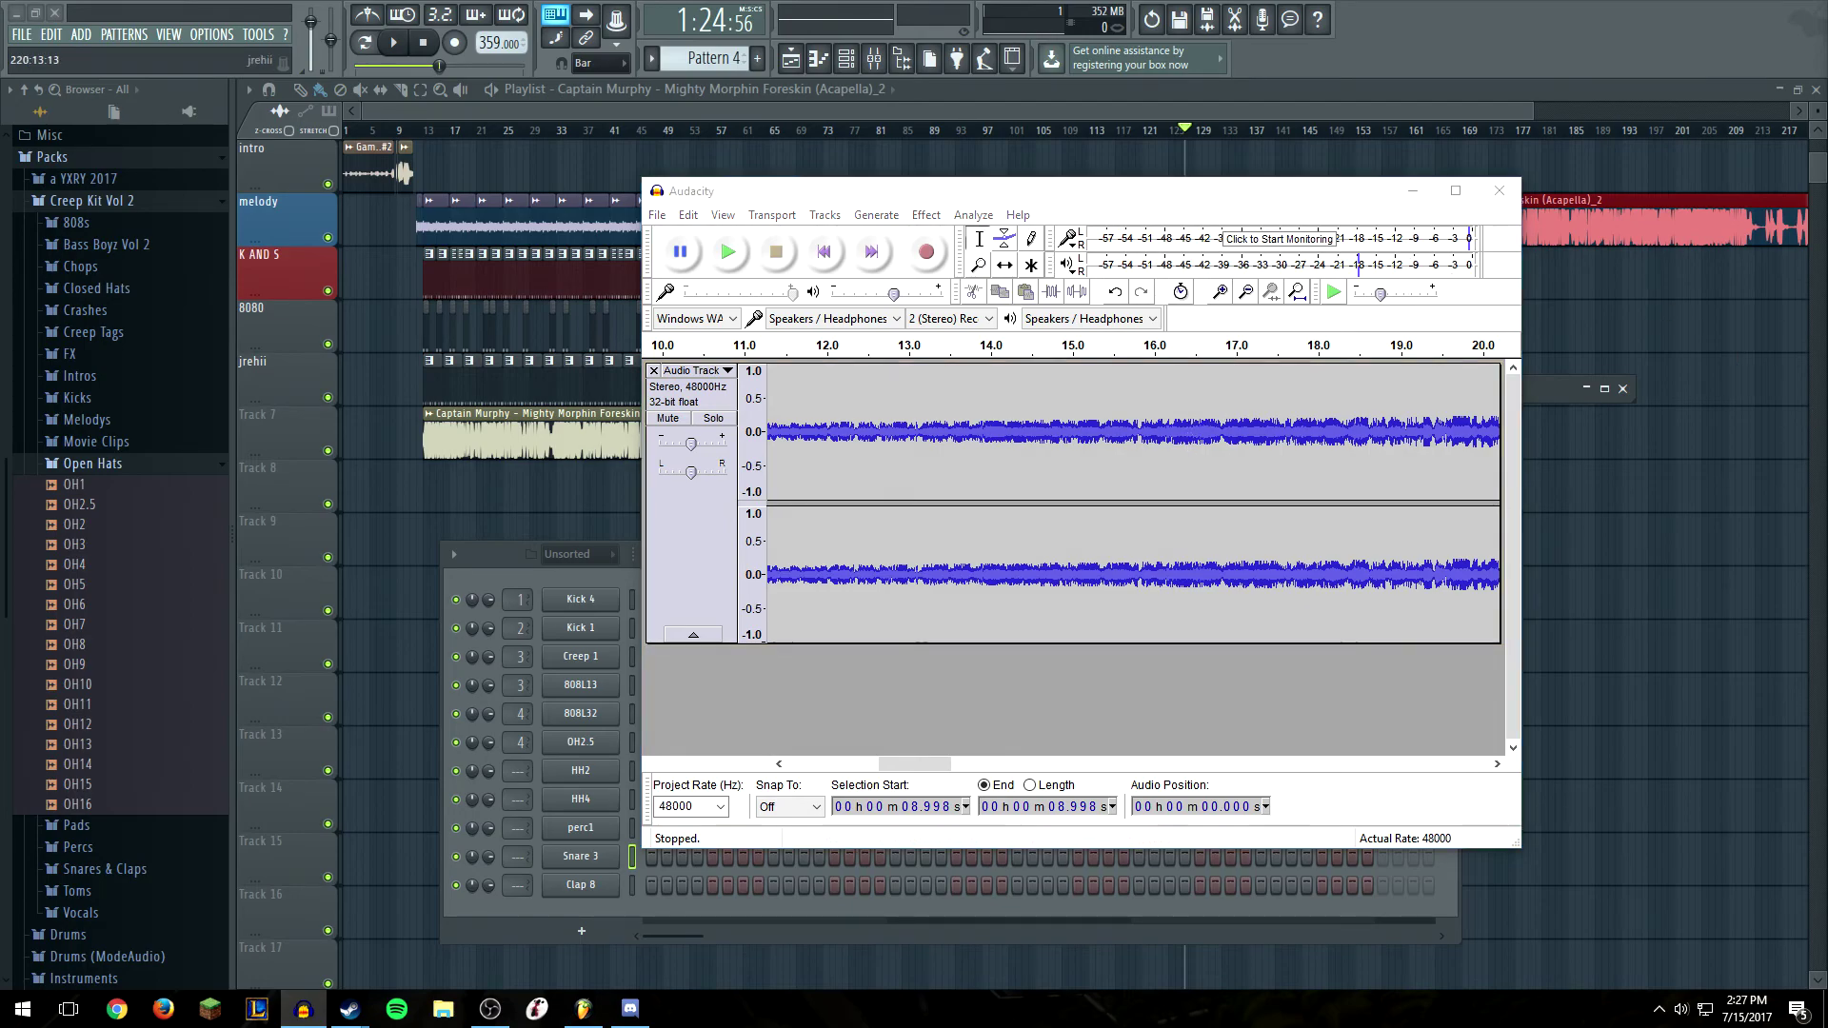
key("alt+Tab")
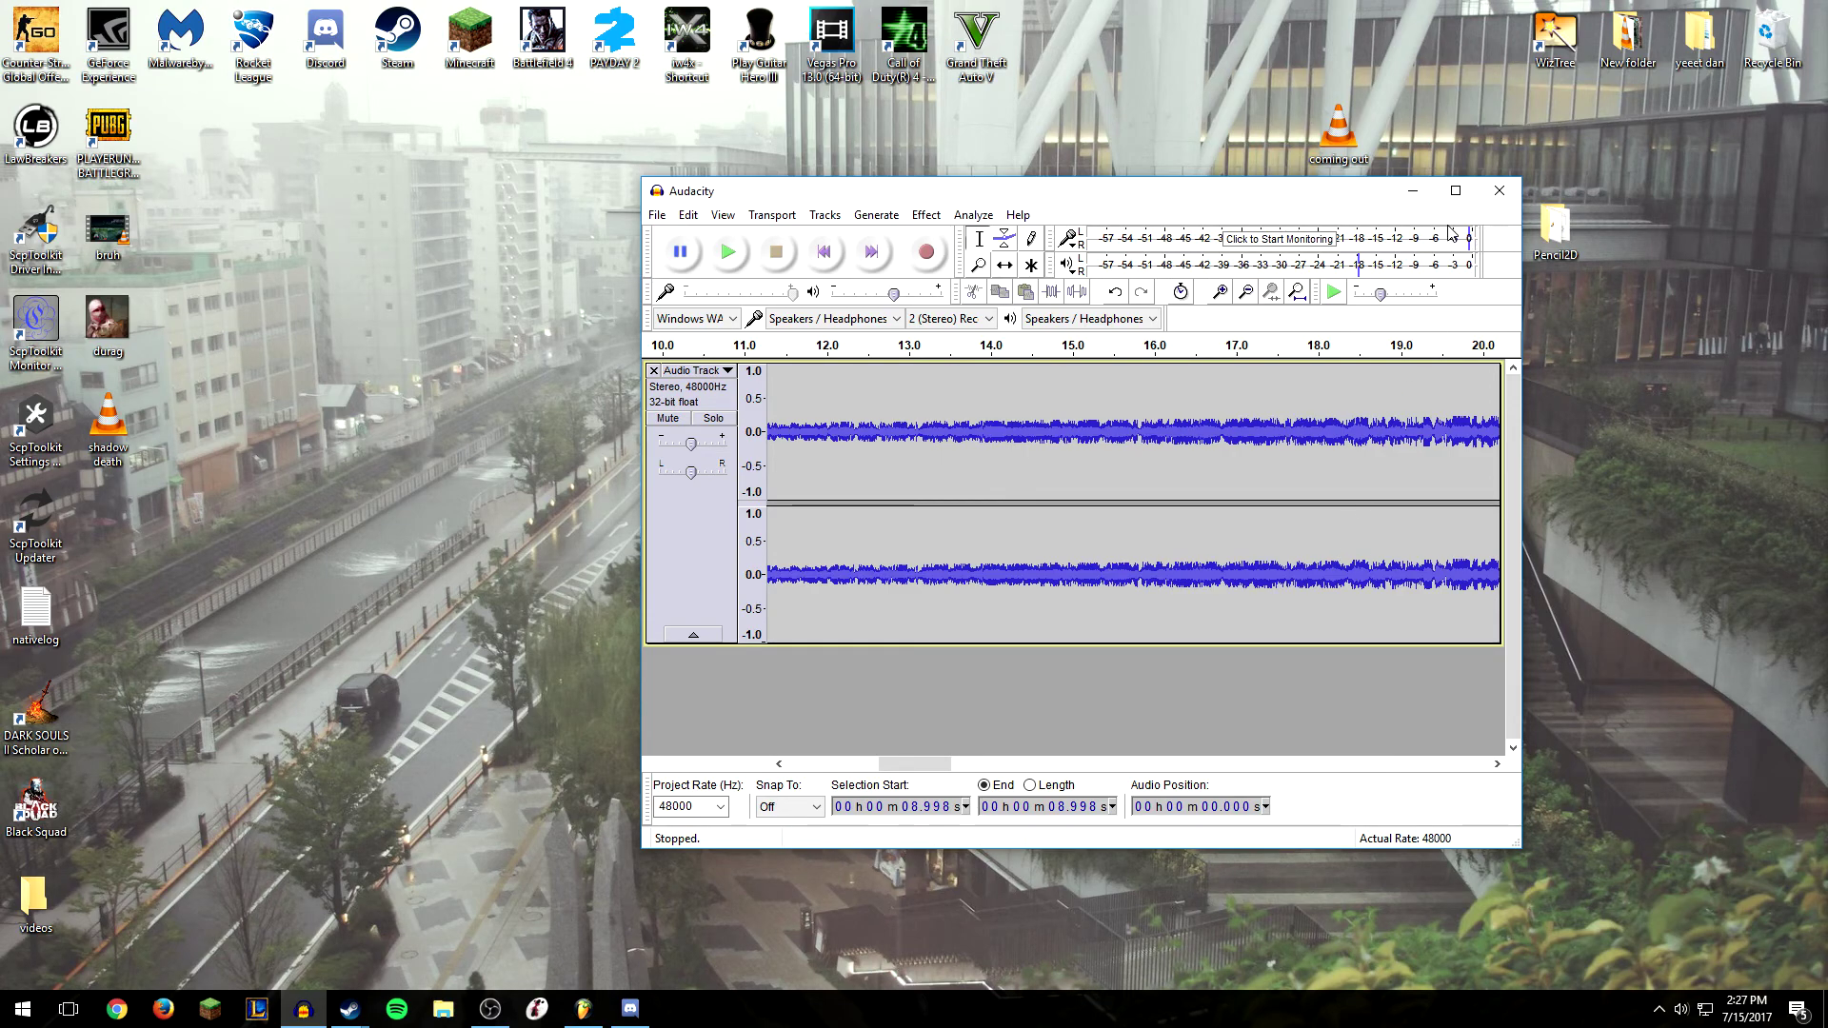
left_click(1412, 195)
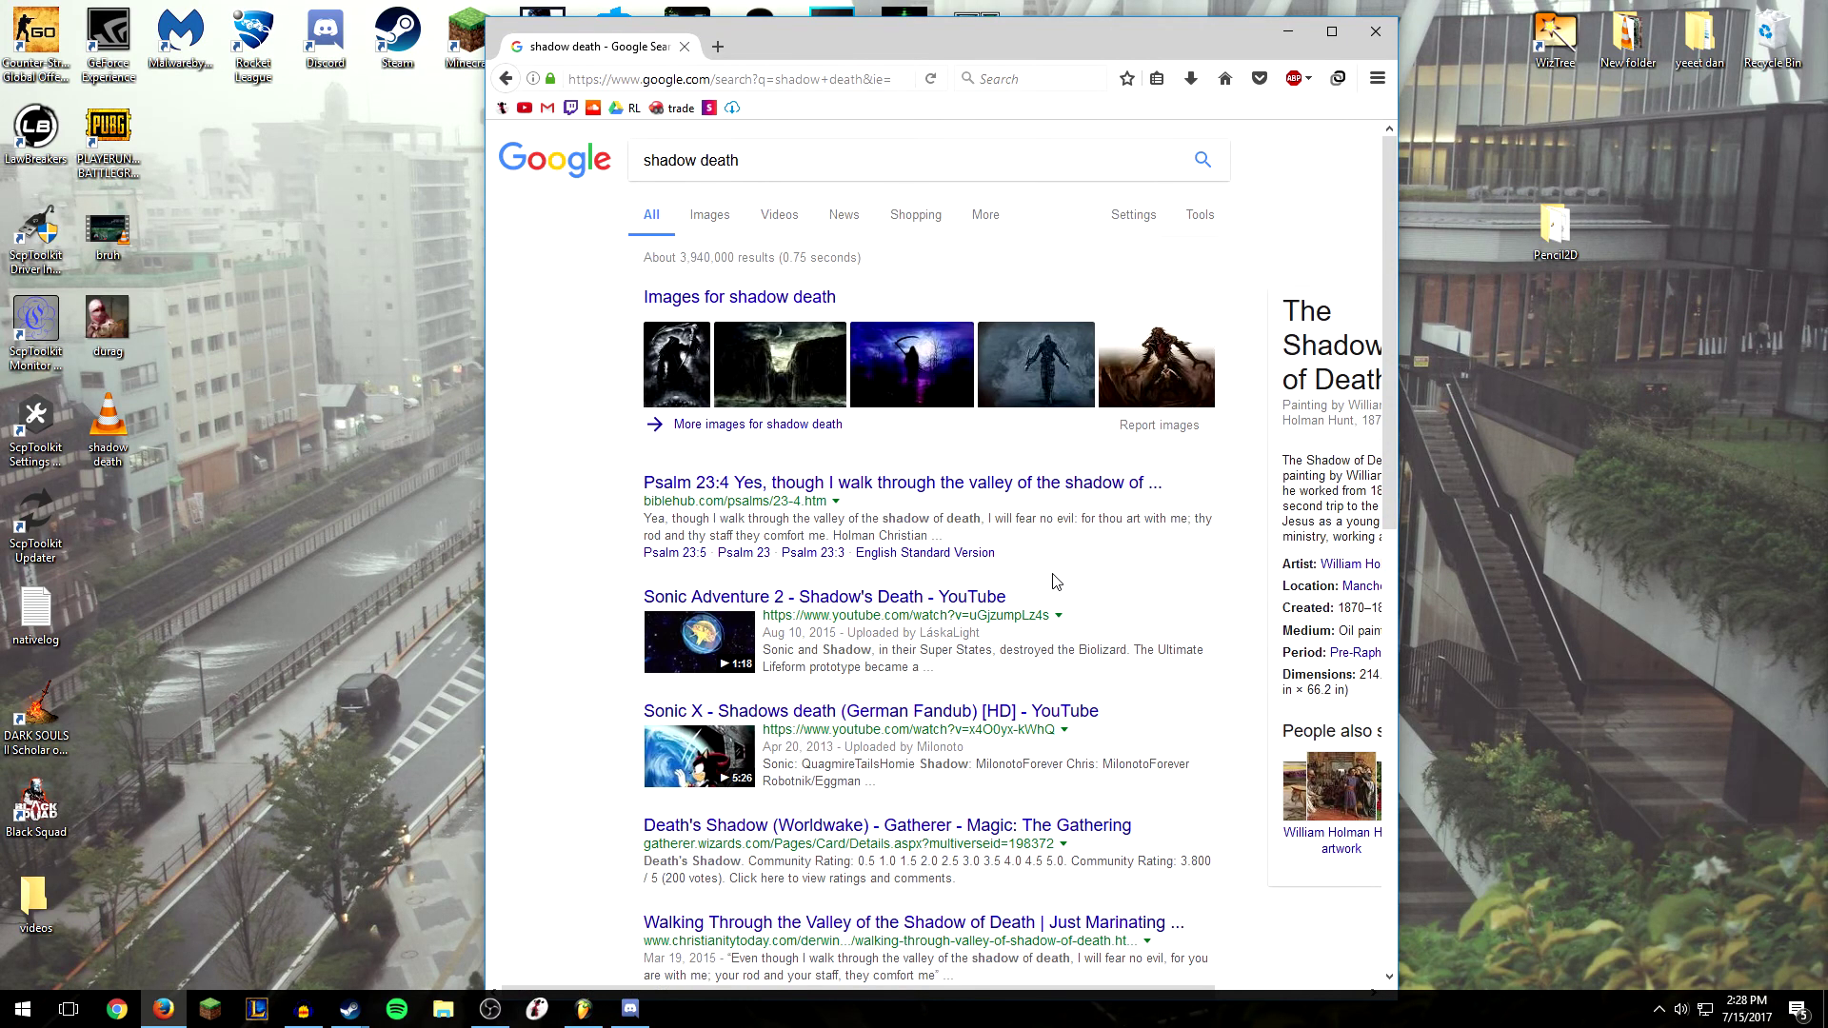
Find the hooded skull wearing sunglasses in the "shadow death" image results and save it to the desktop
left_click(720, 232)
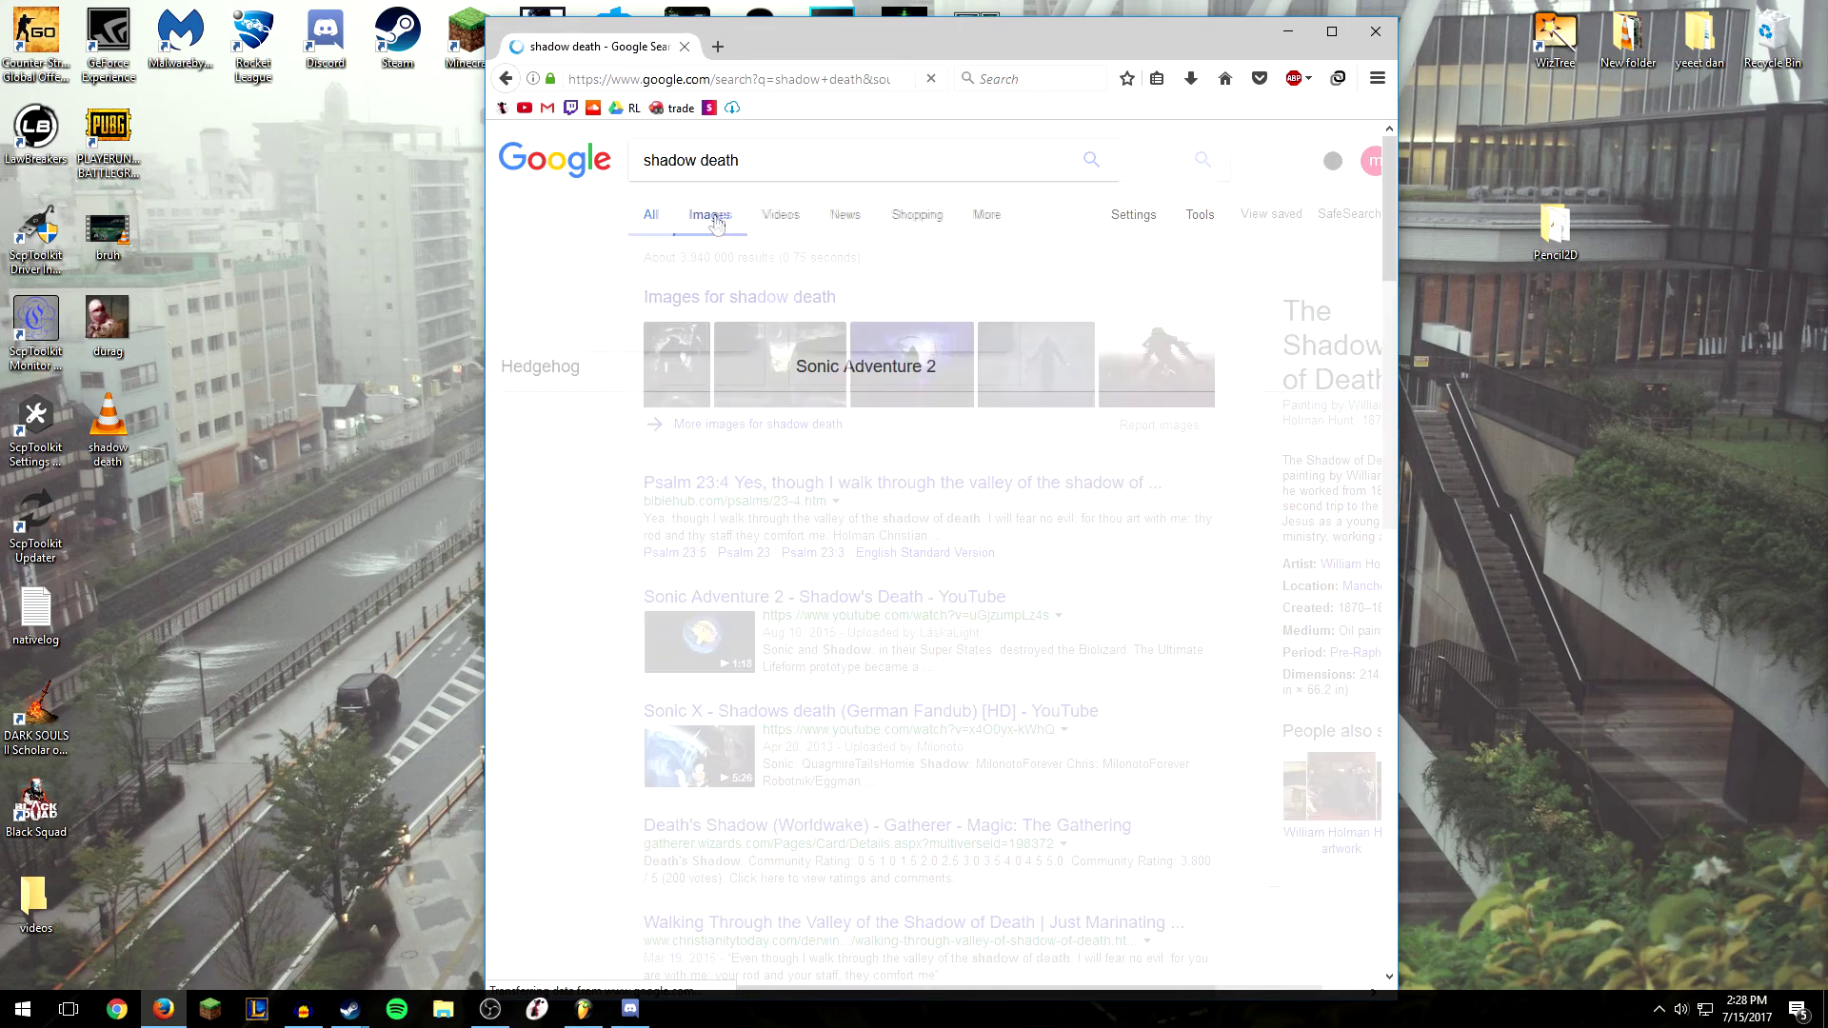
left_click(1126, 694)
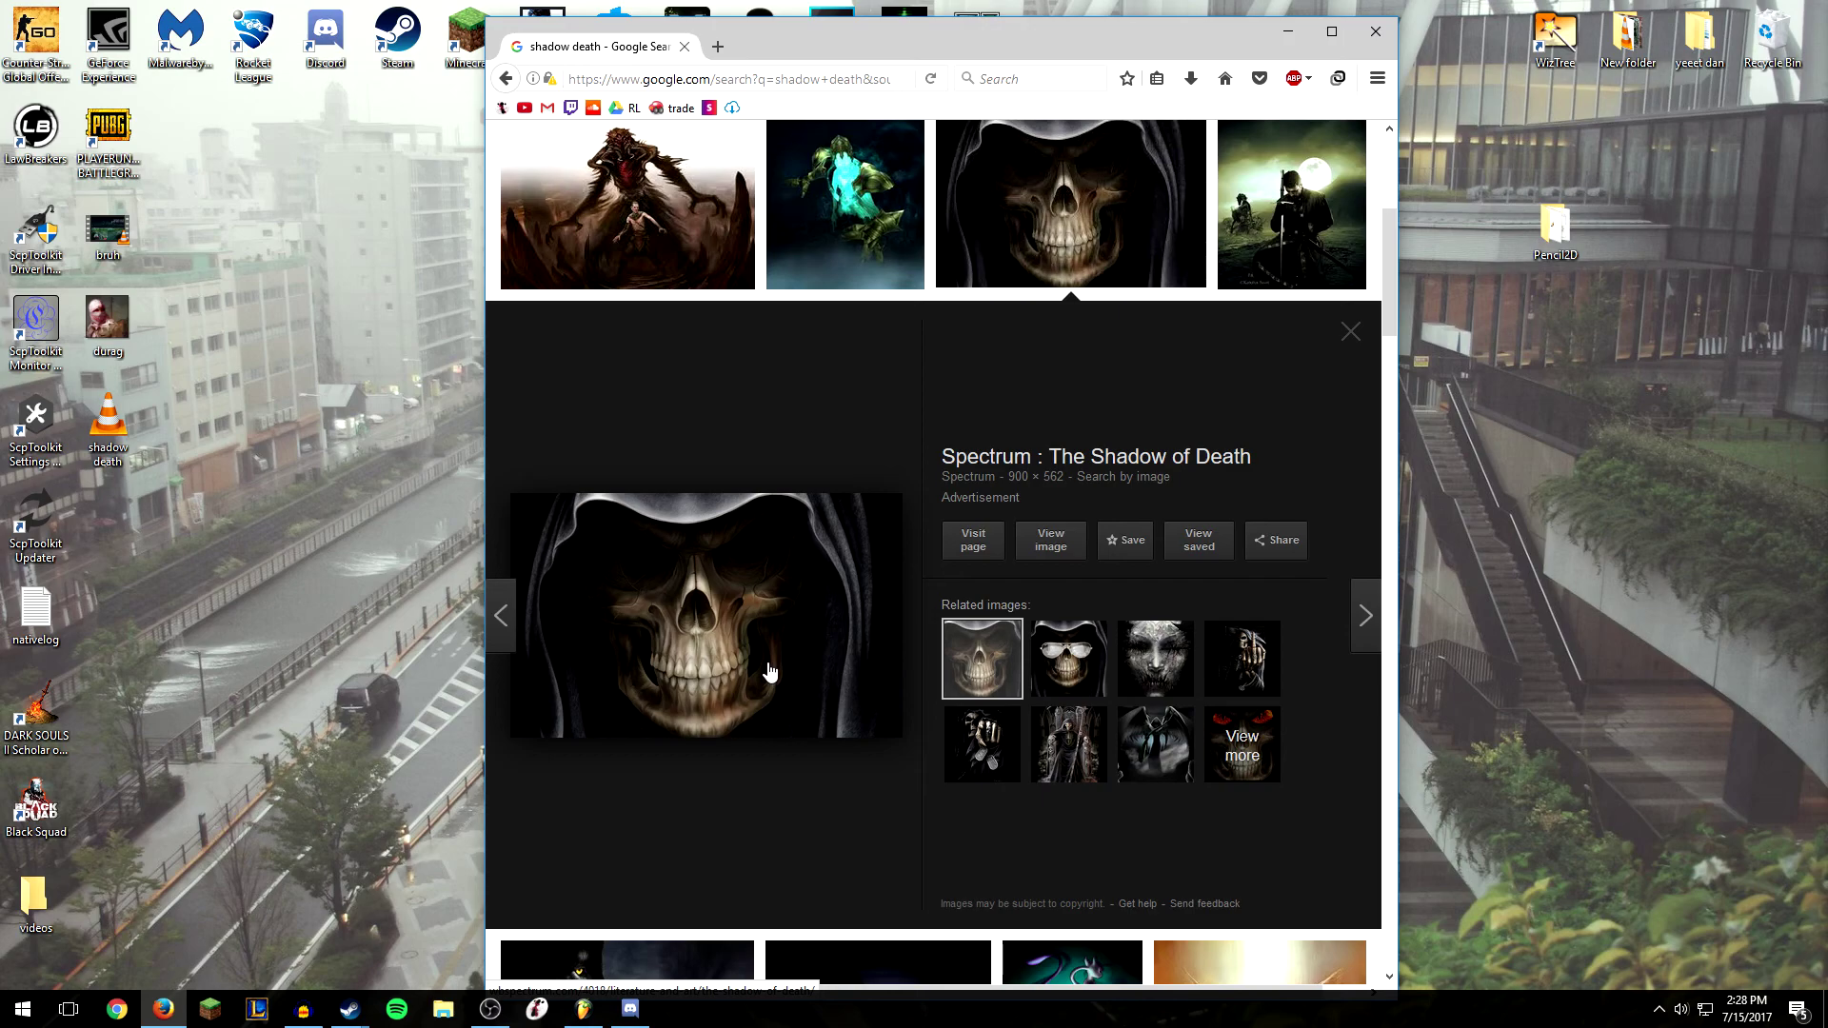
left_click(1069, 659)
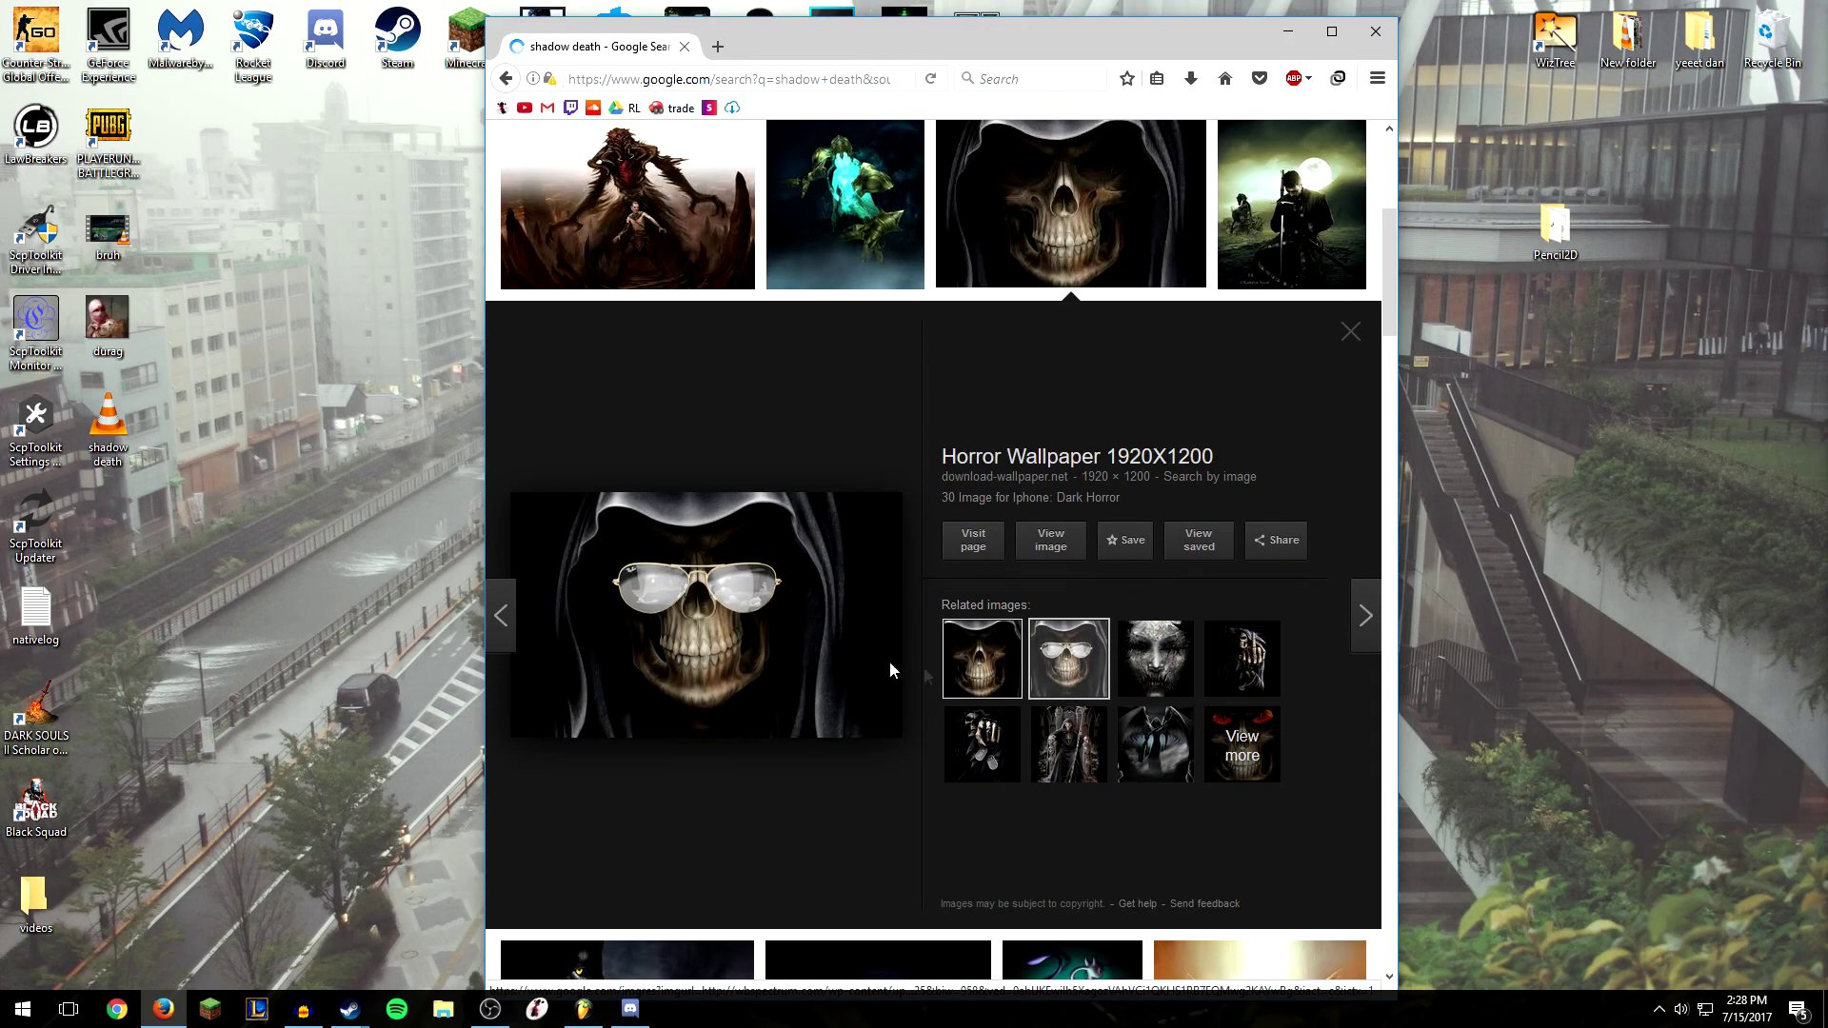
right_click(750, 646)
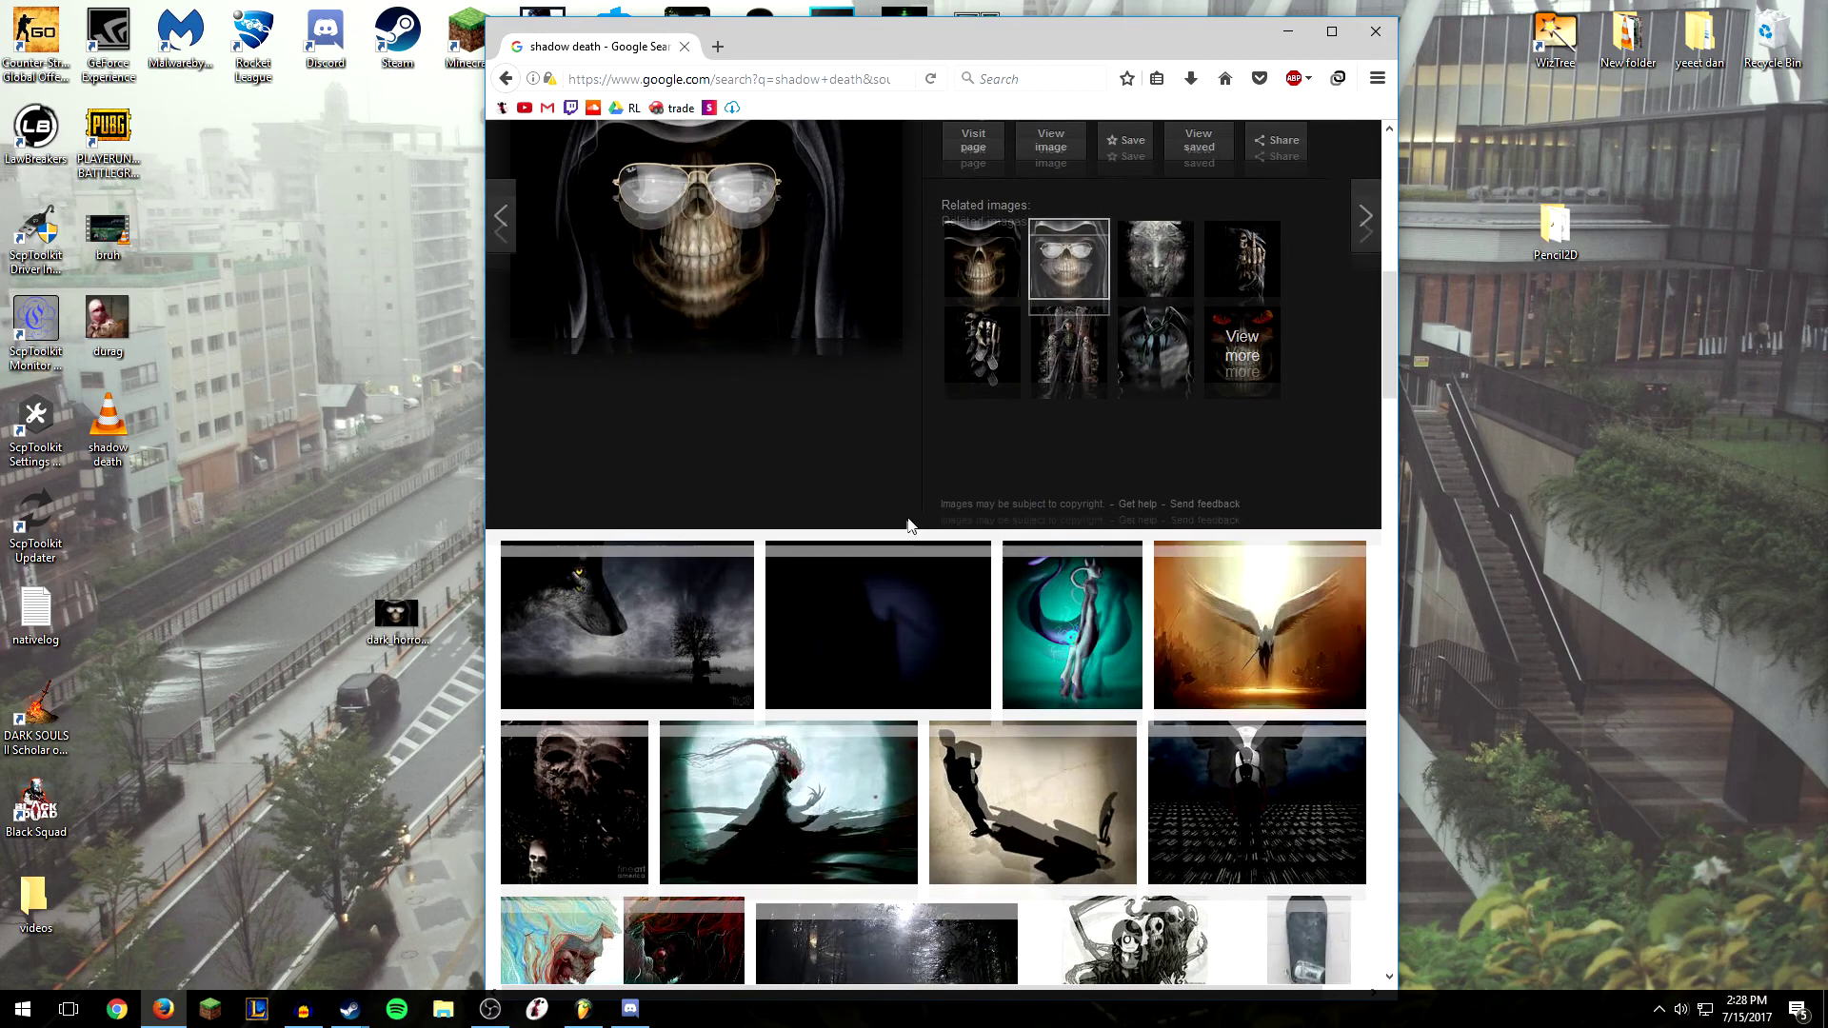
left_click_drag(705, 609, 396, 619)
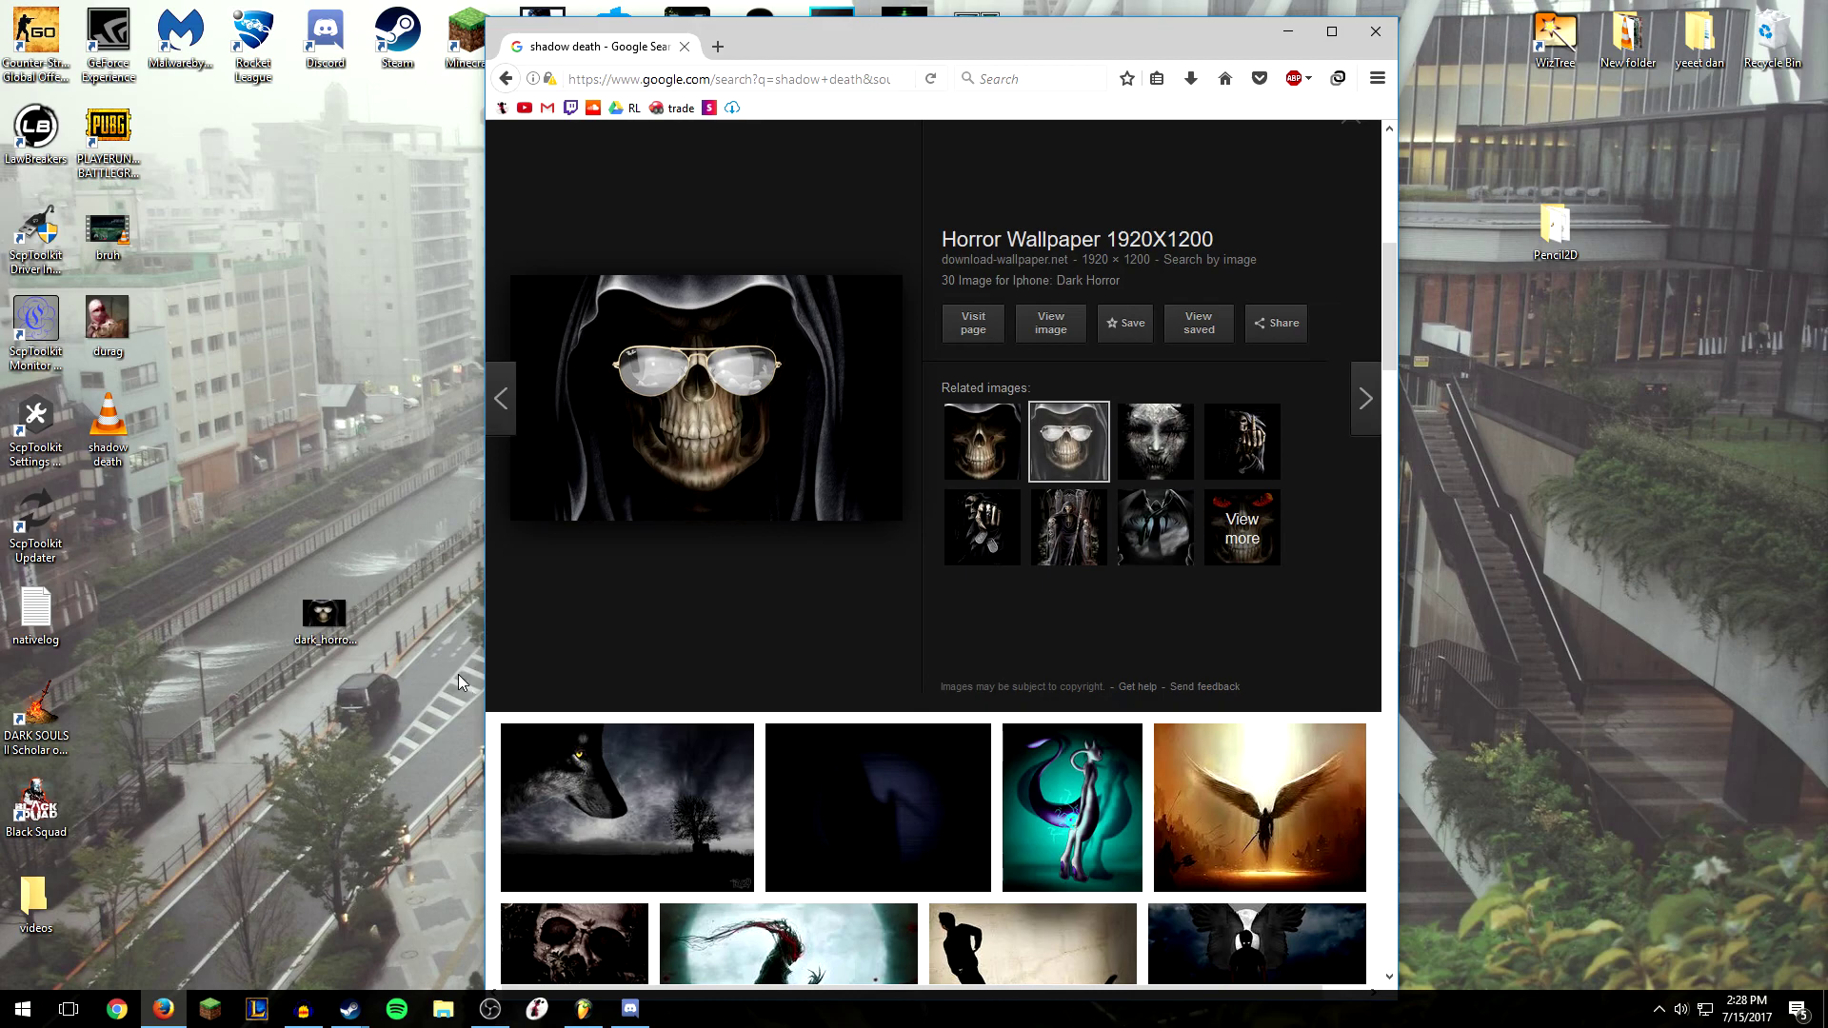
Open SoundCloud in an enlarged browser window and look through the tracks in the stream
left_click(720, 50)
left_click(594, 111)
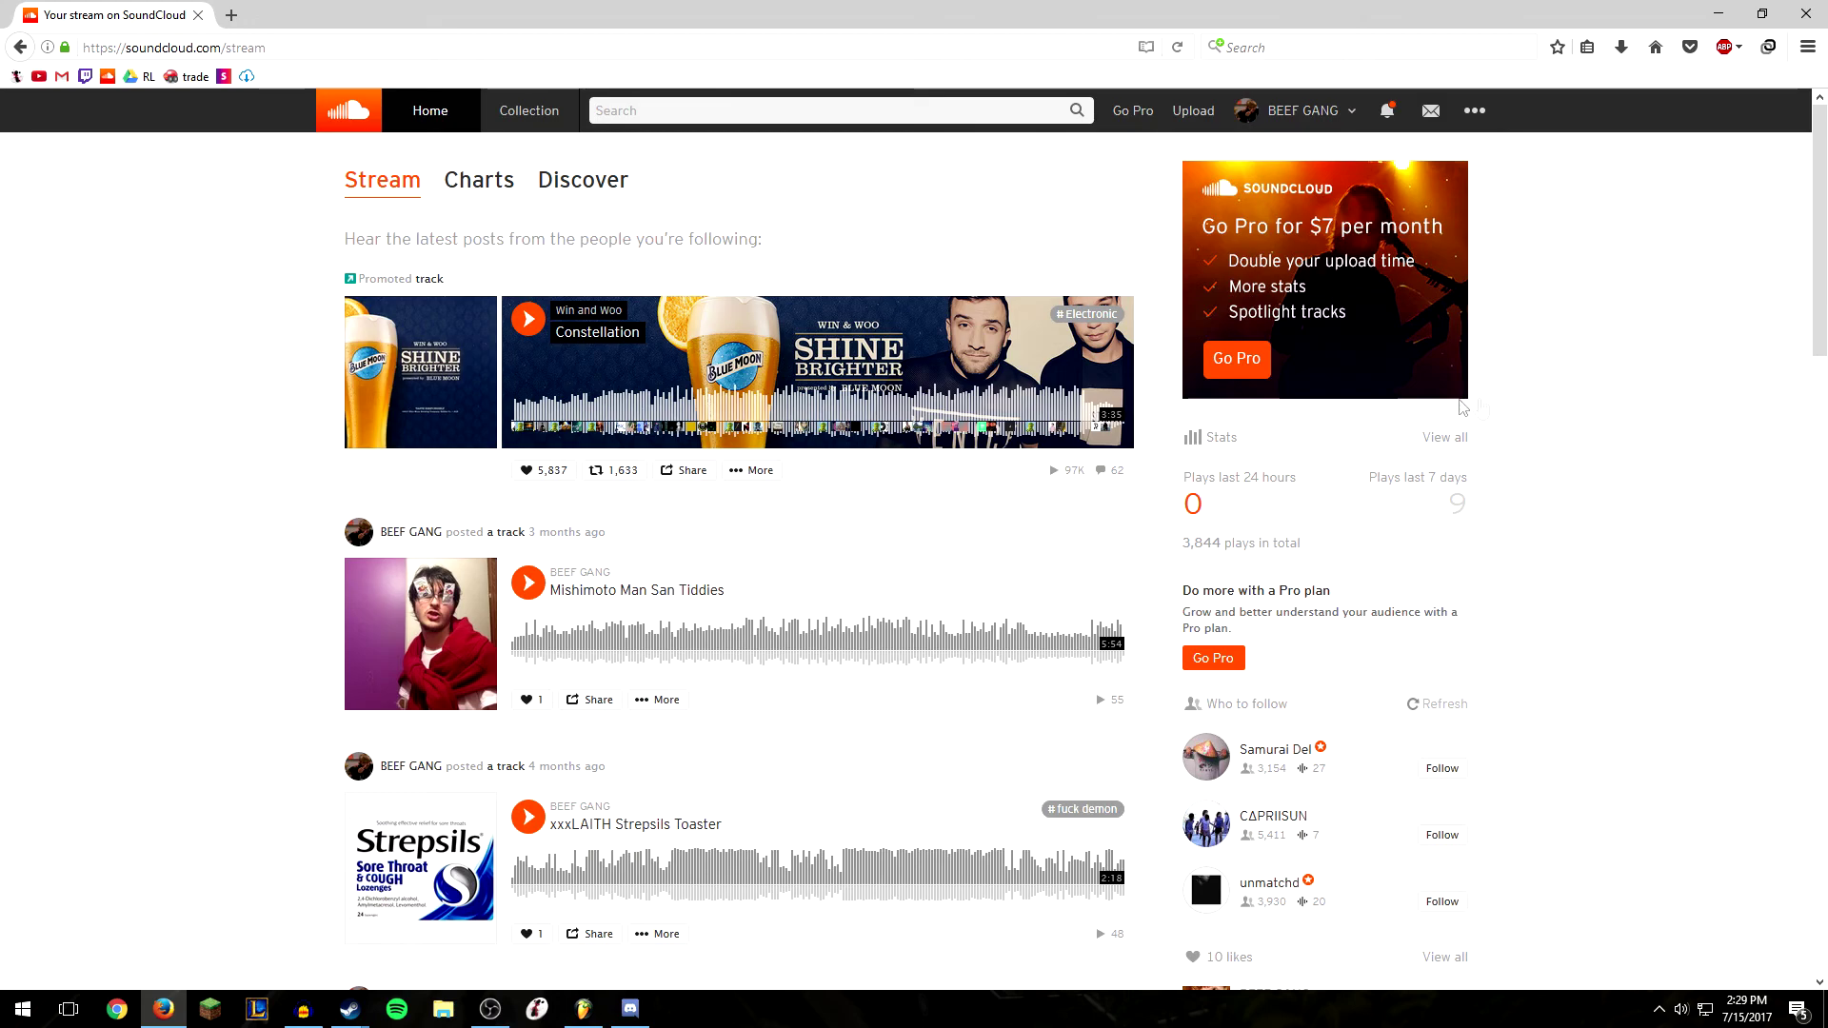
double_click(905, 31)
scroll(238, 677, "down", 6)
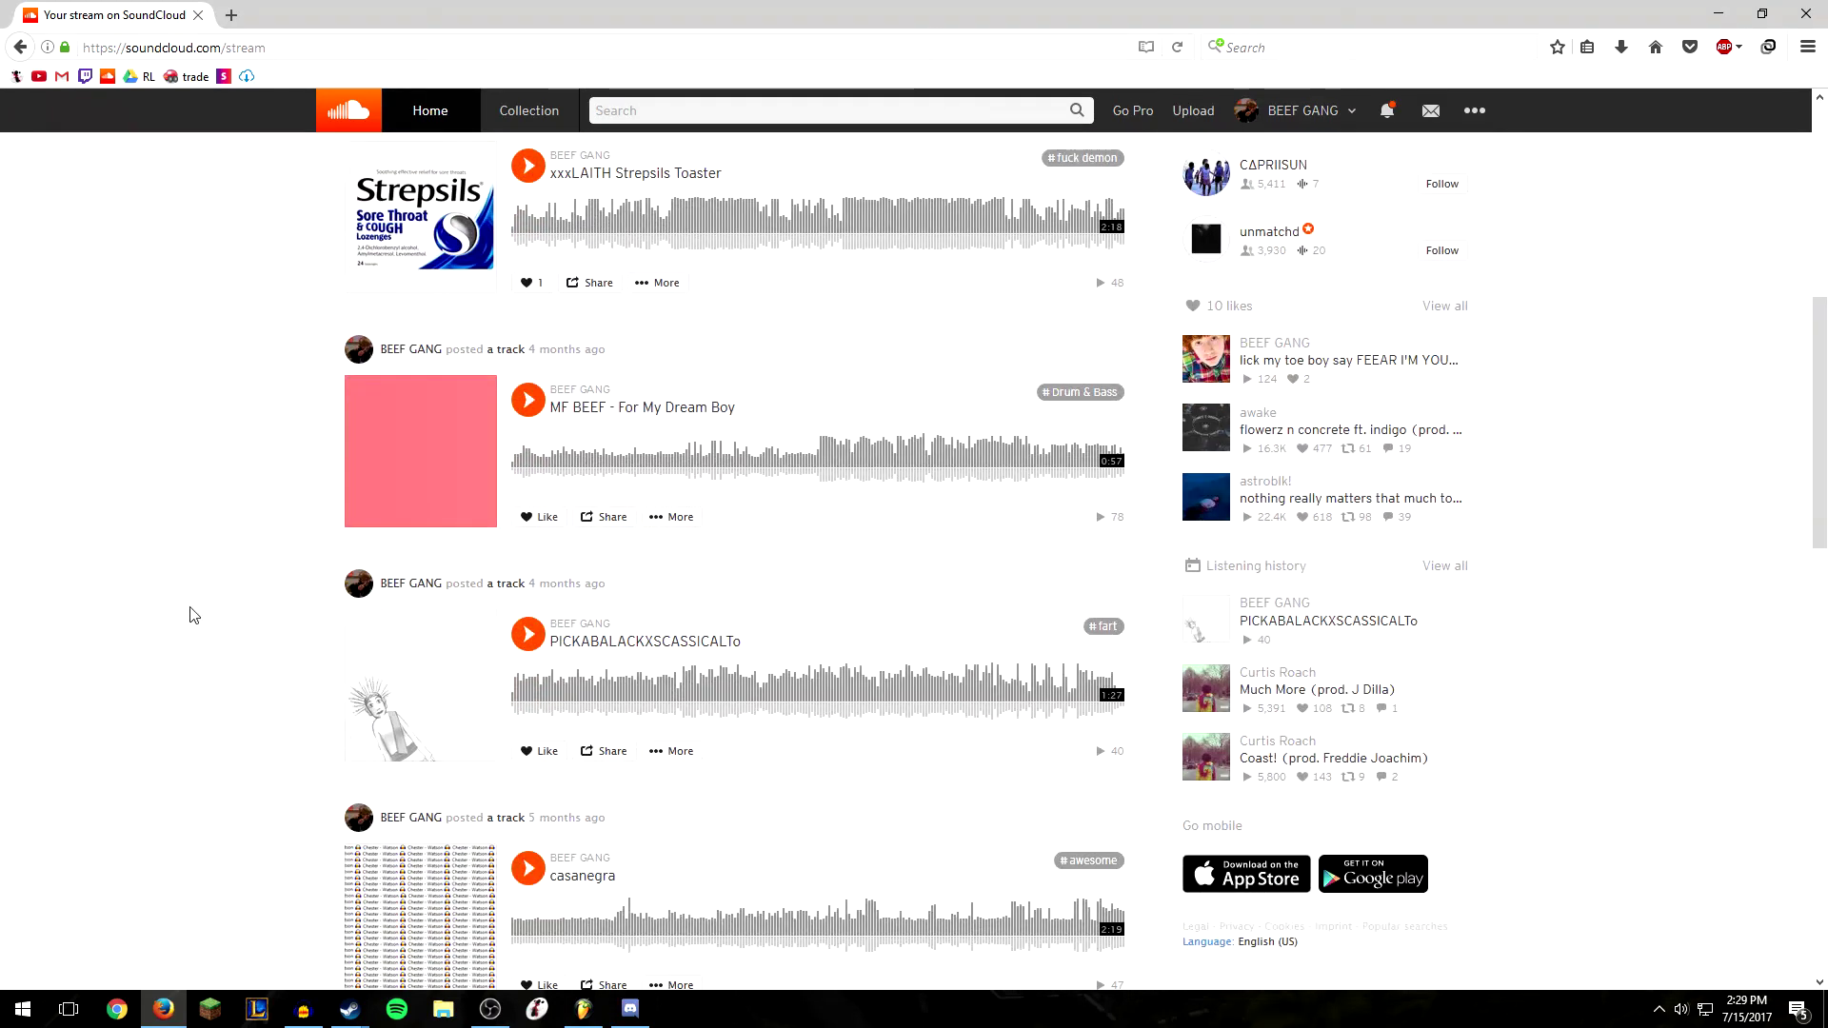
scroll(755, 604, "up", 1)
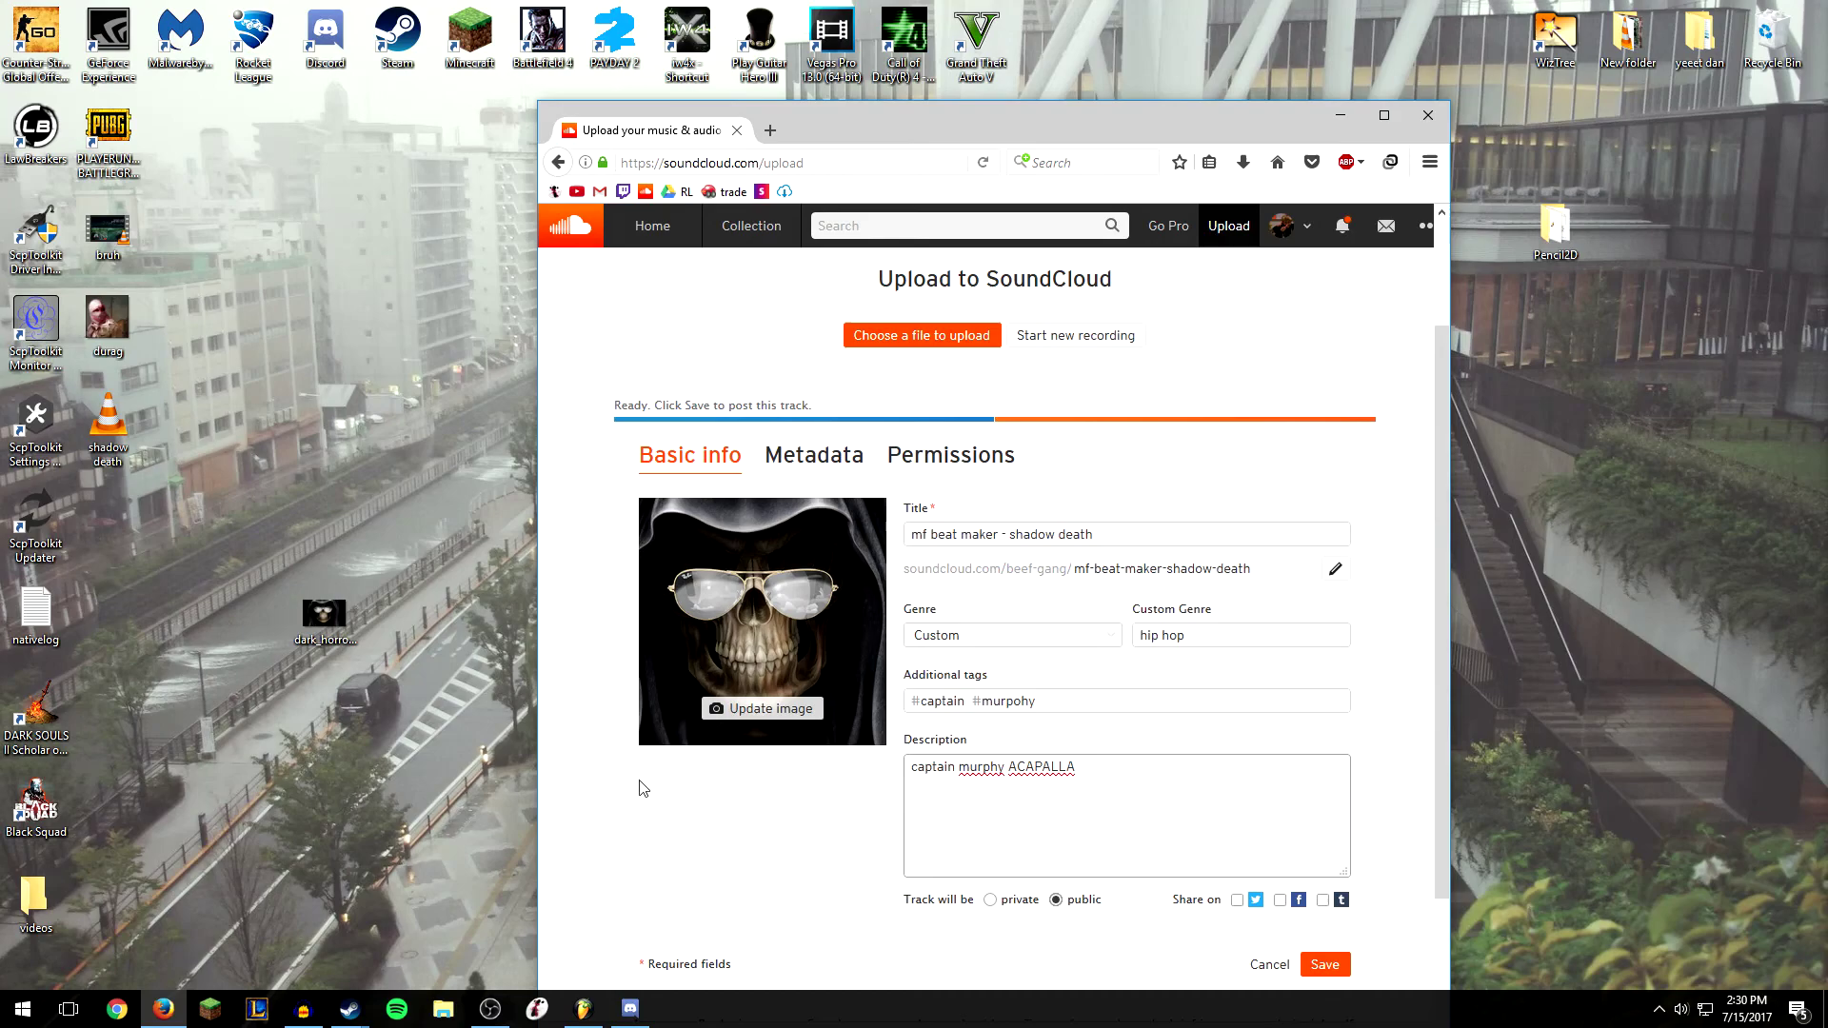
Save the upload form to publish the track "mf beat maker - shadow death" as public
scroll(686, 780, "down", 1)
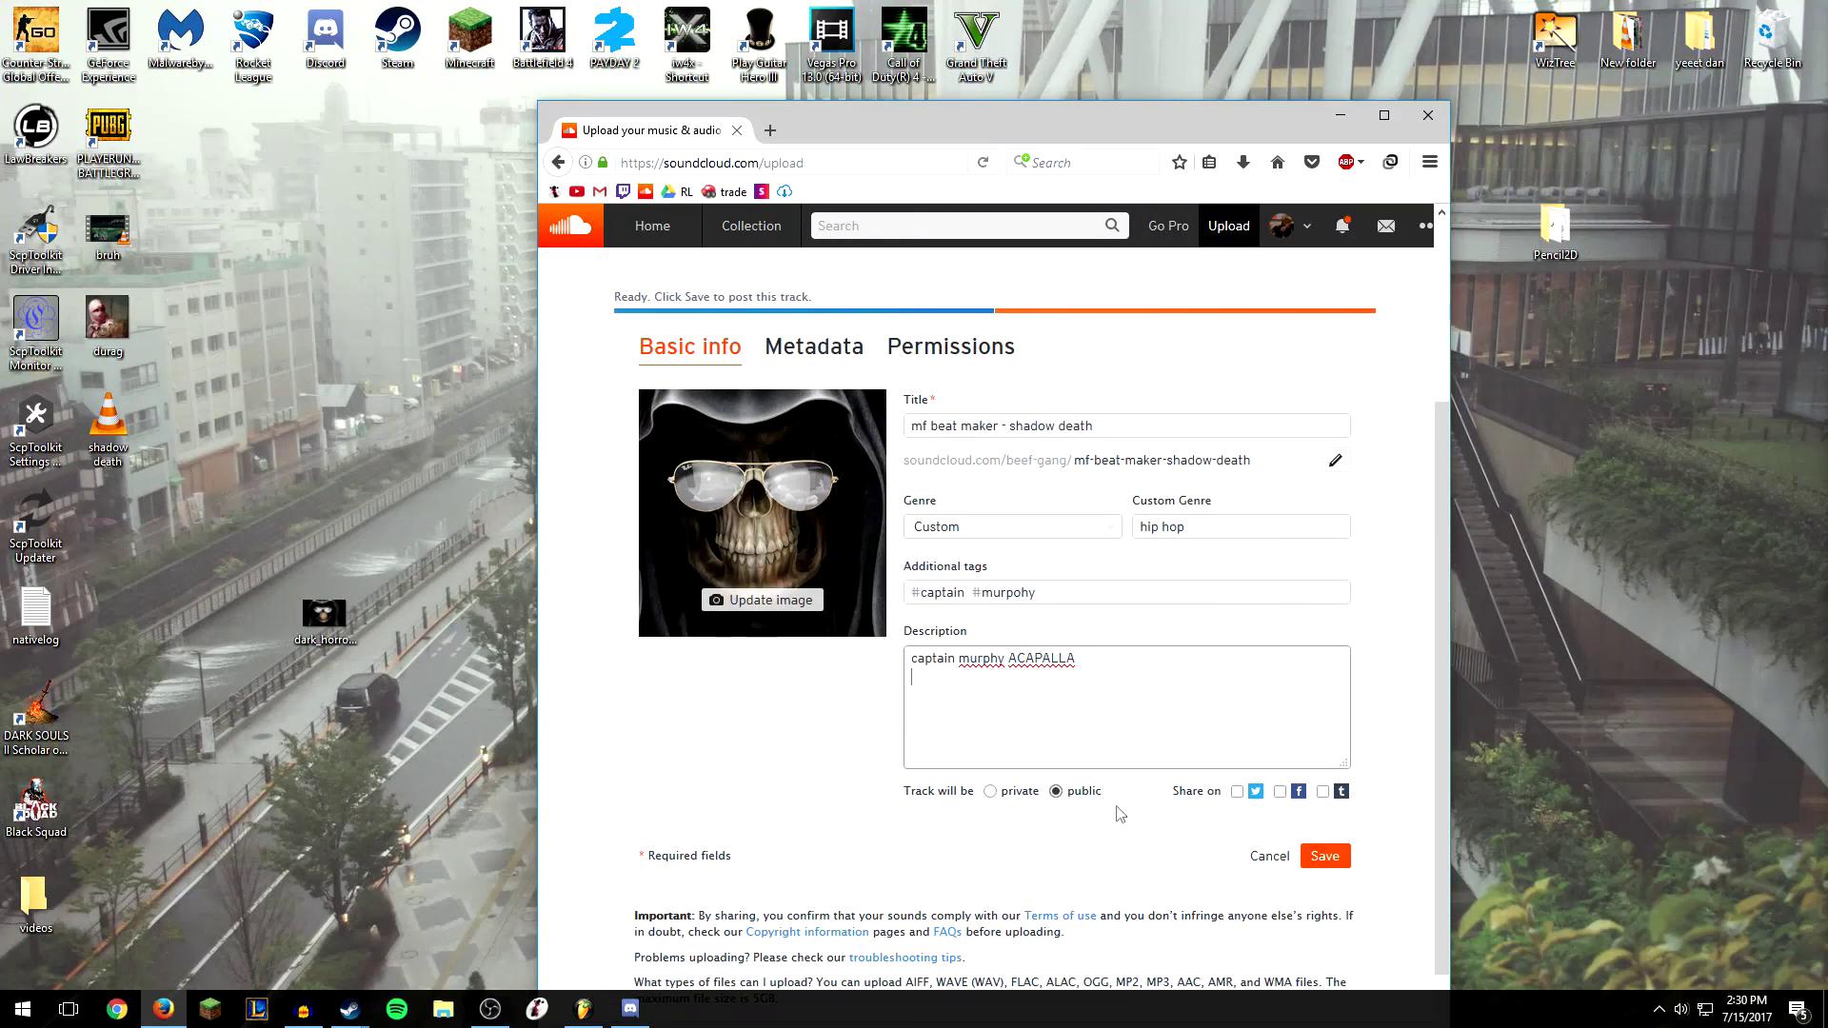
left_click(1329, 859)
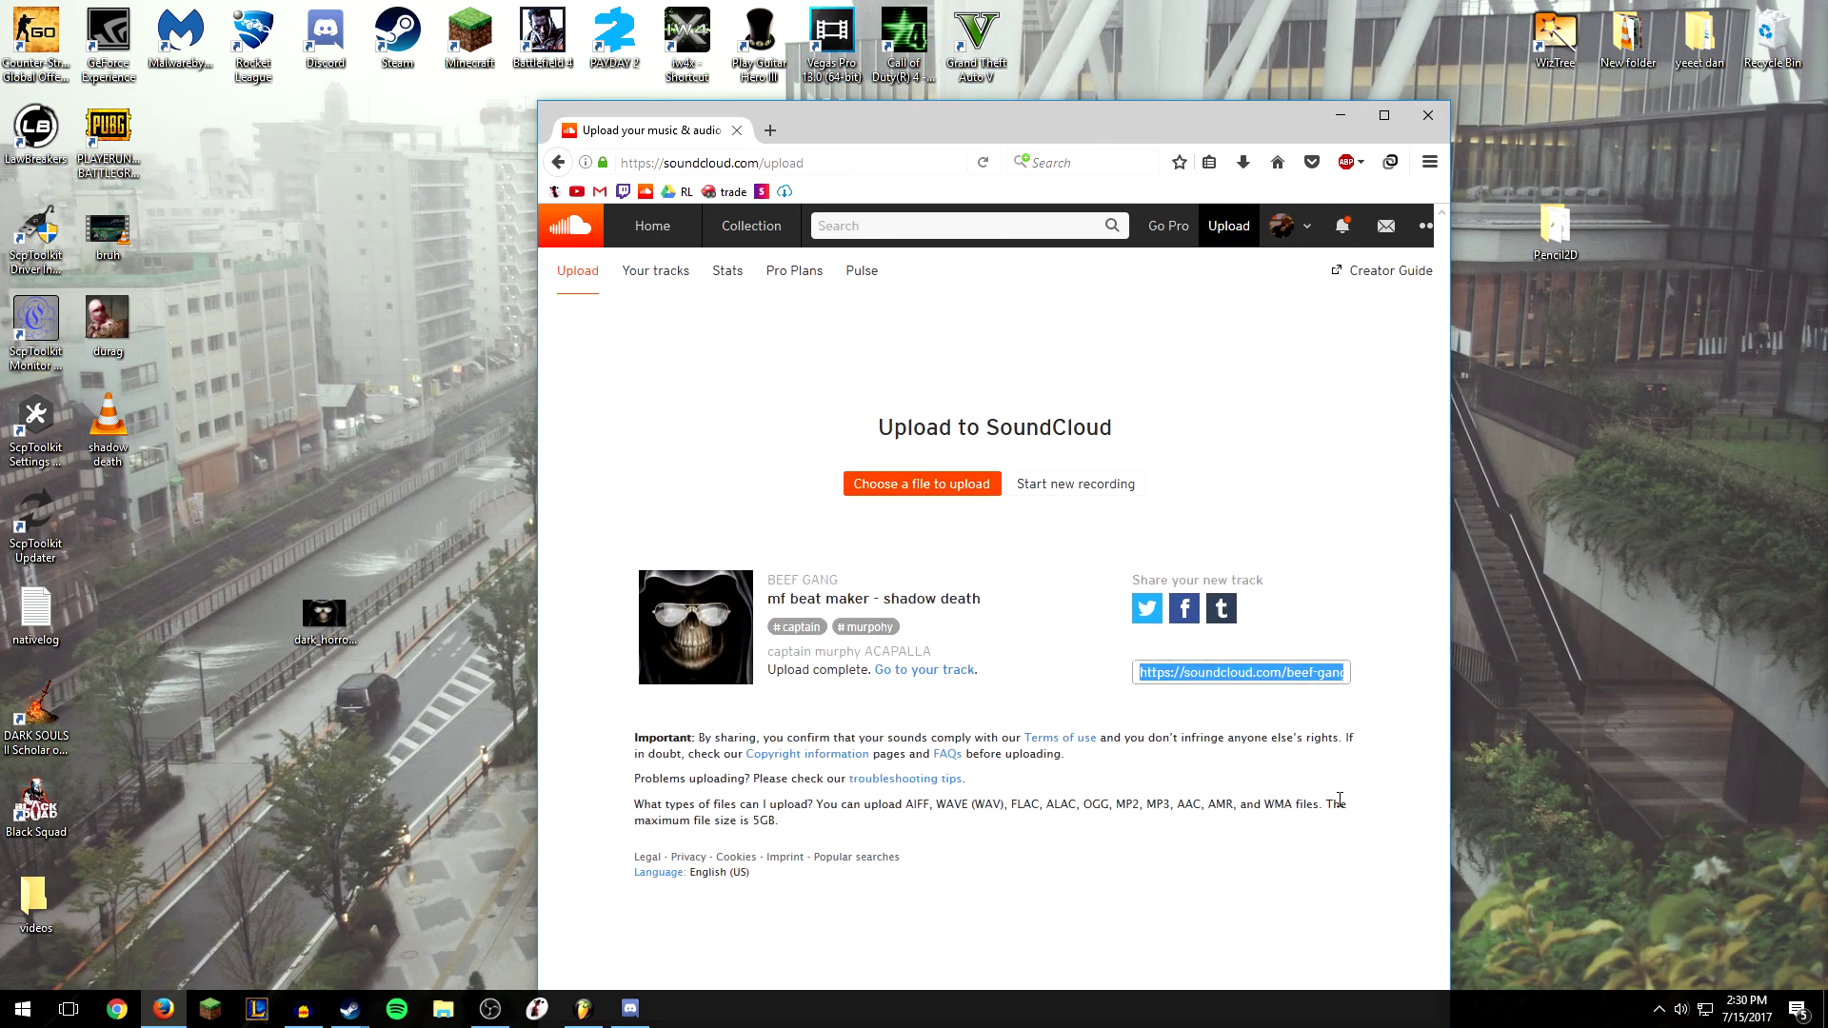
Check the SoundCloud notifications and open the page of the newly uploaded track
left_click(1343, 232)
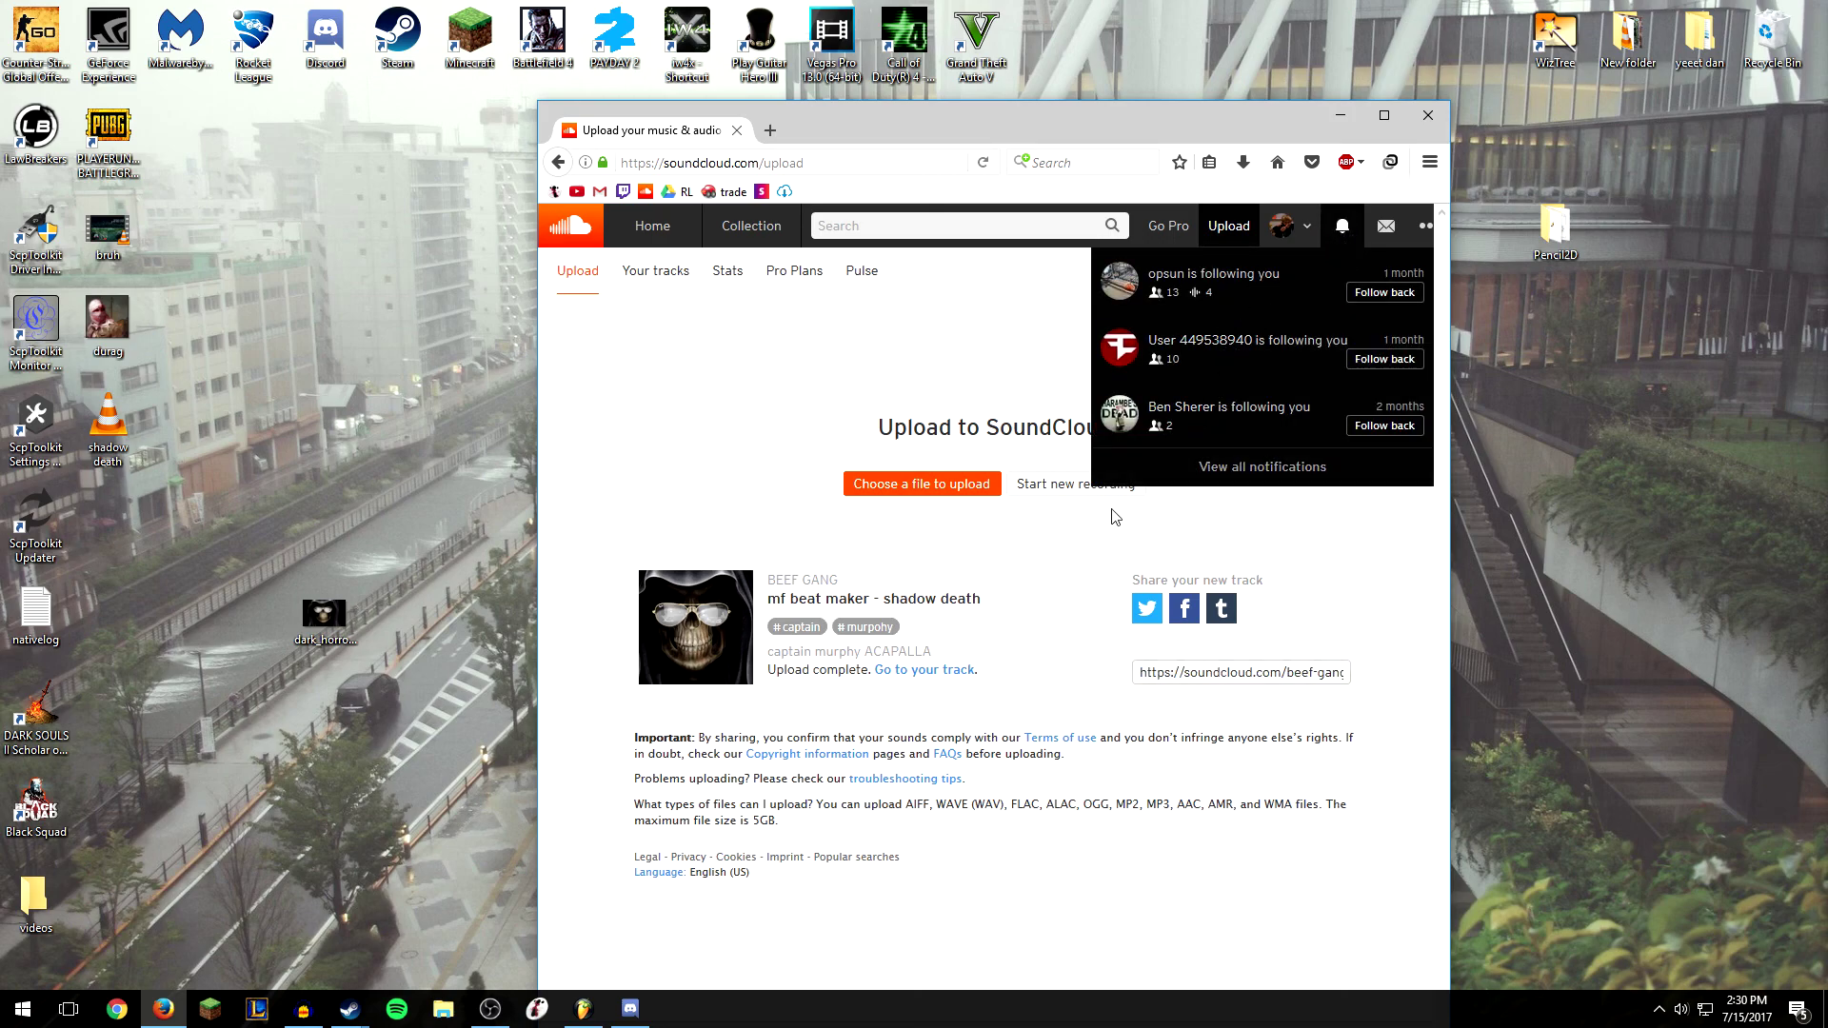
left_click(1025, 635)
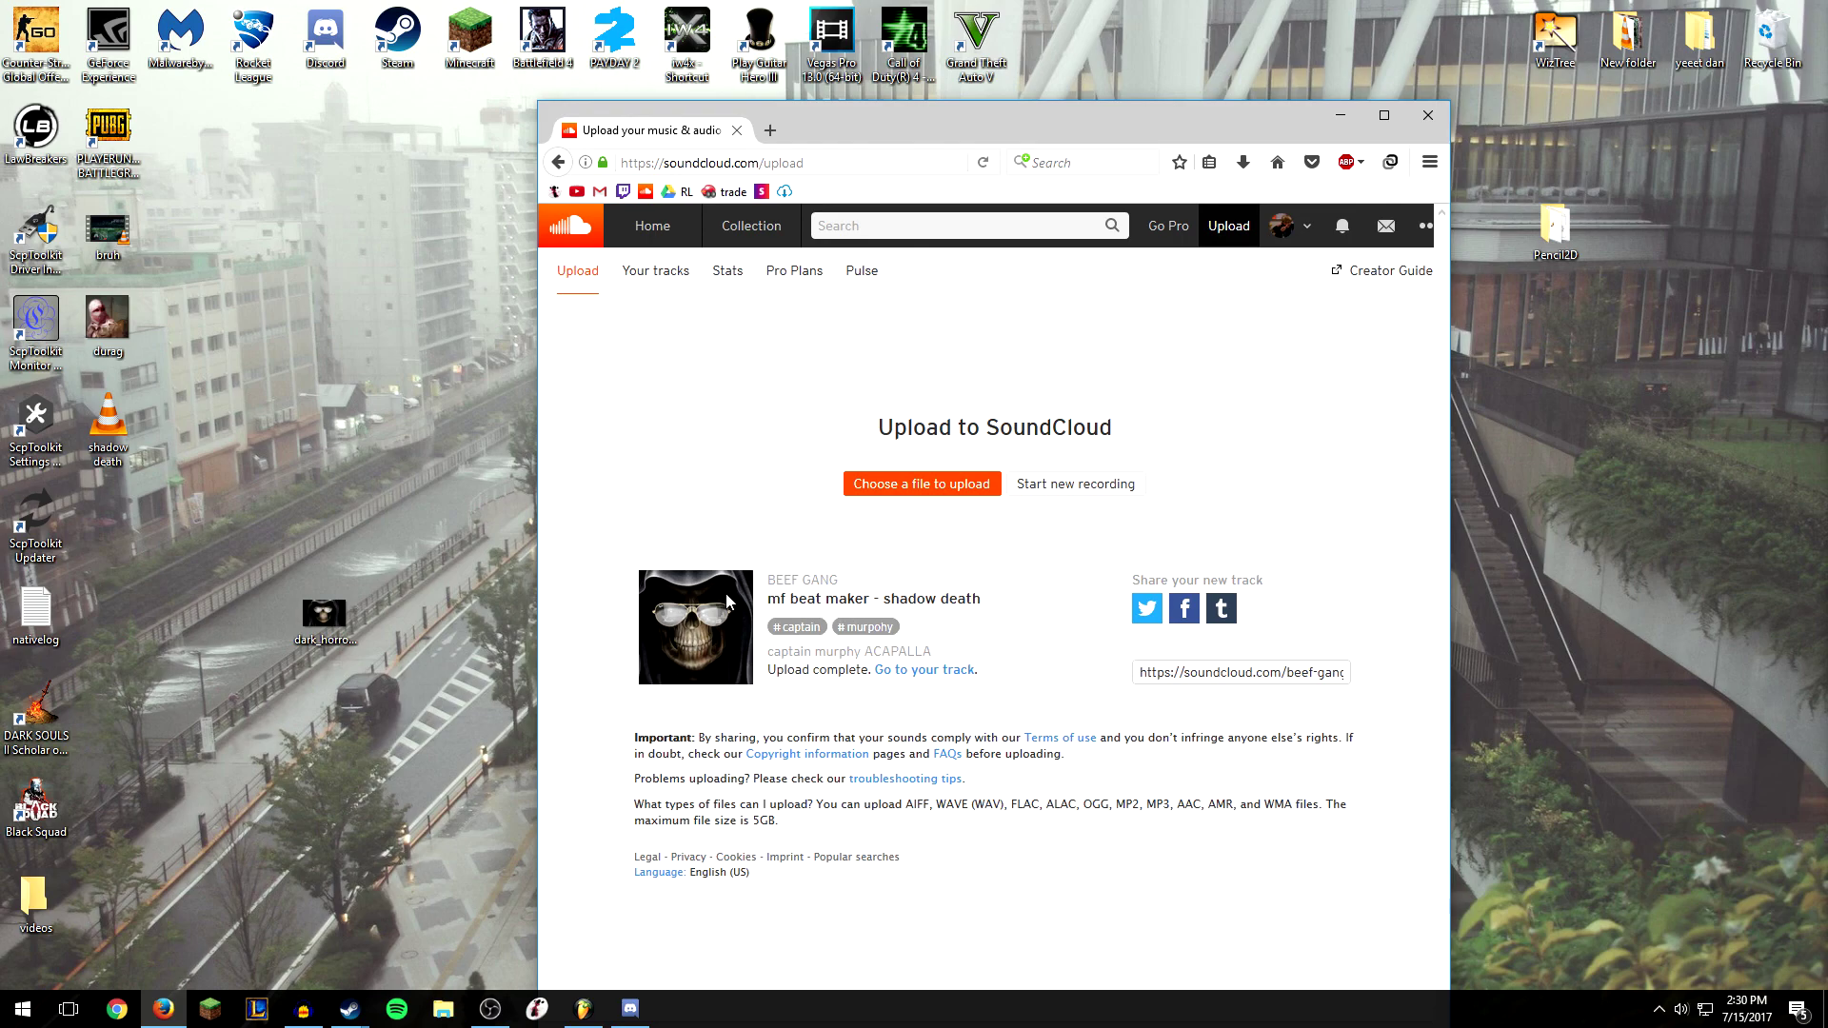
left_click(920, 672)
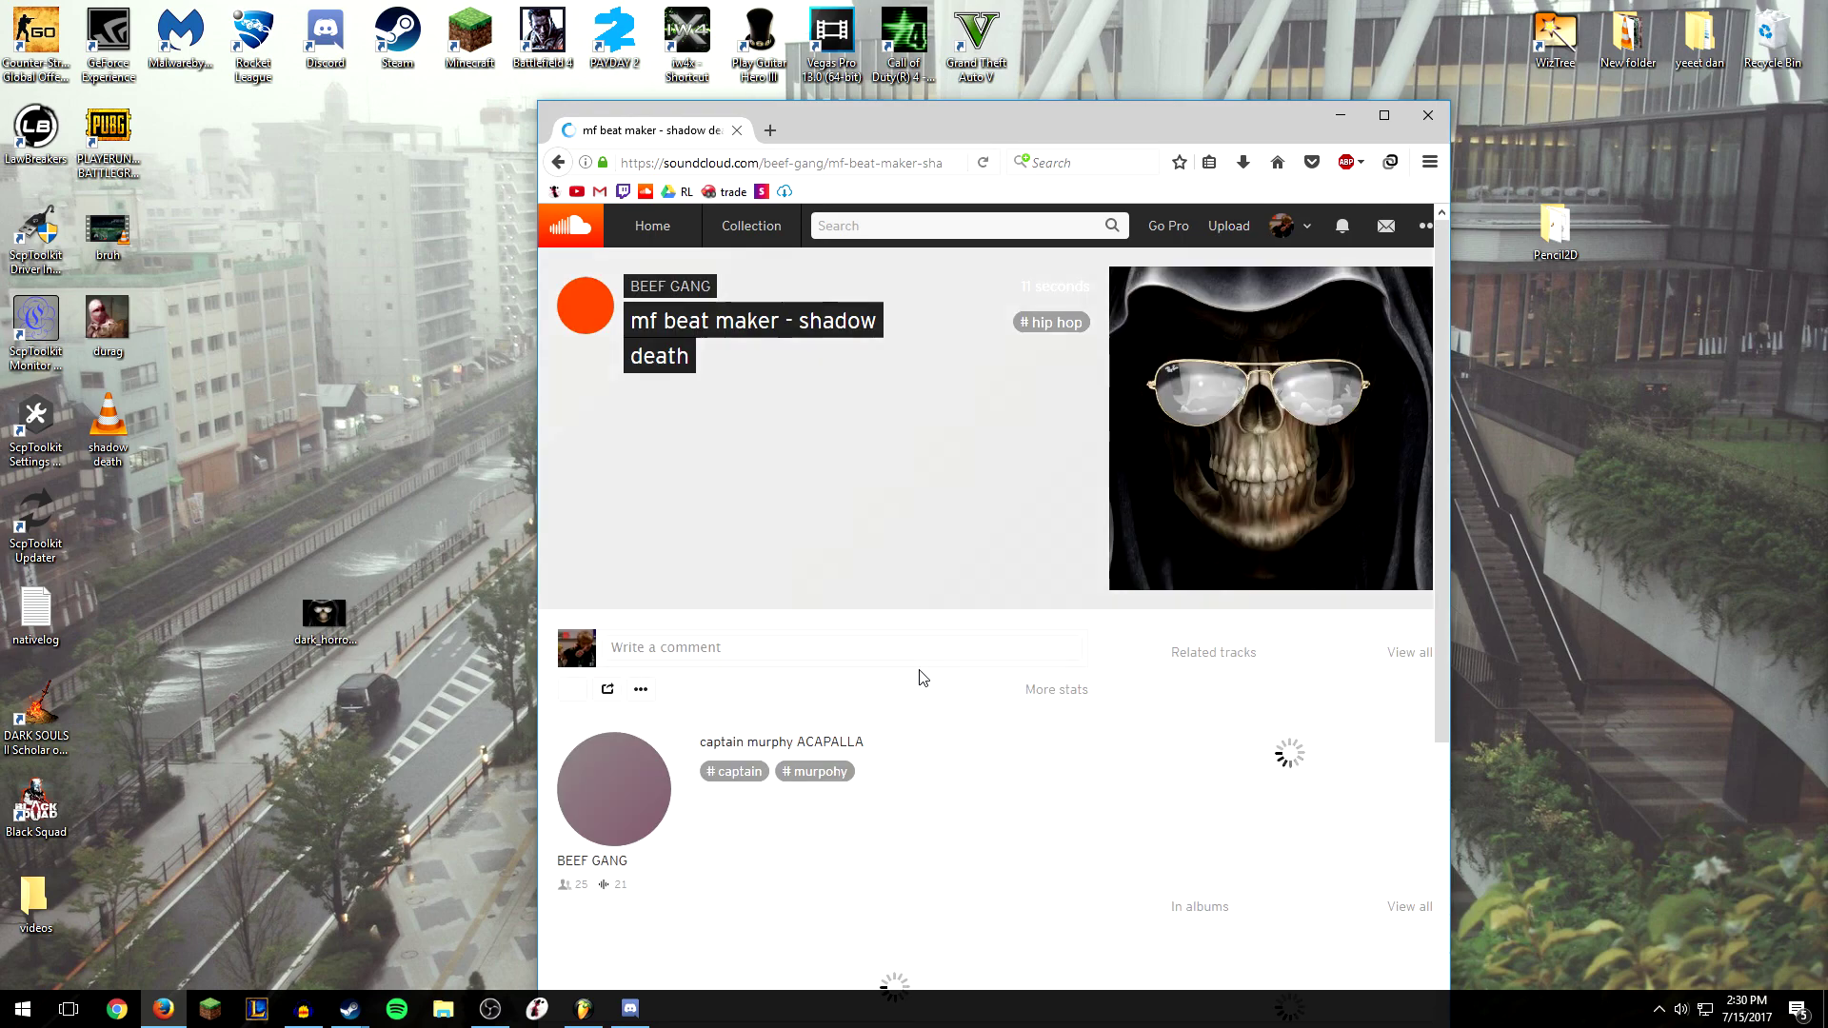